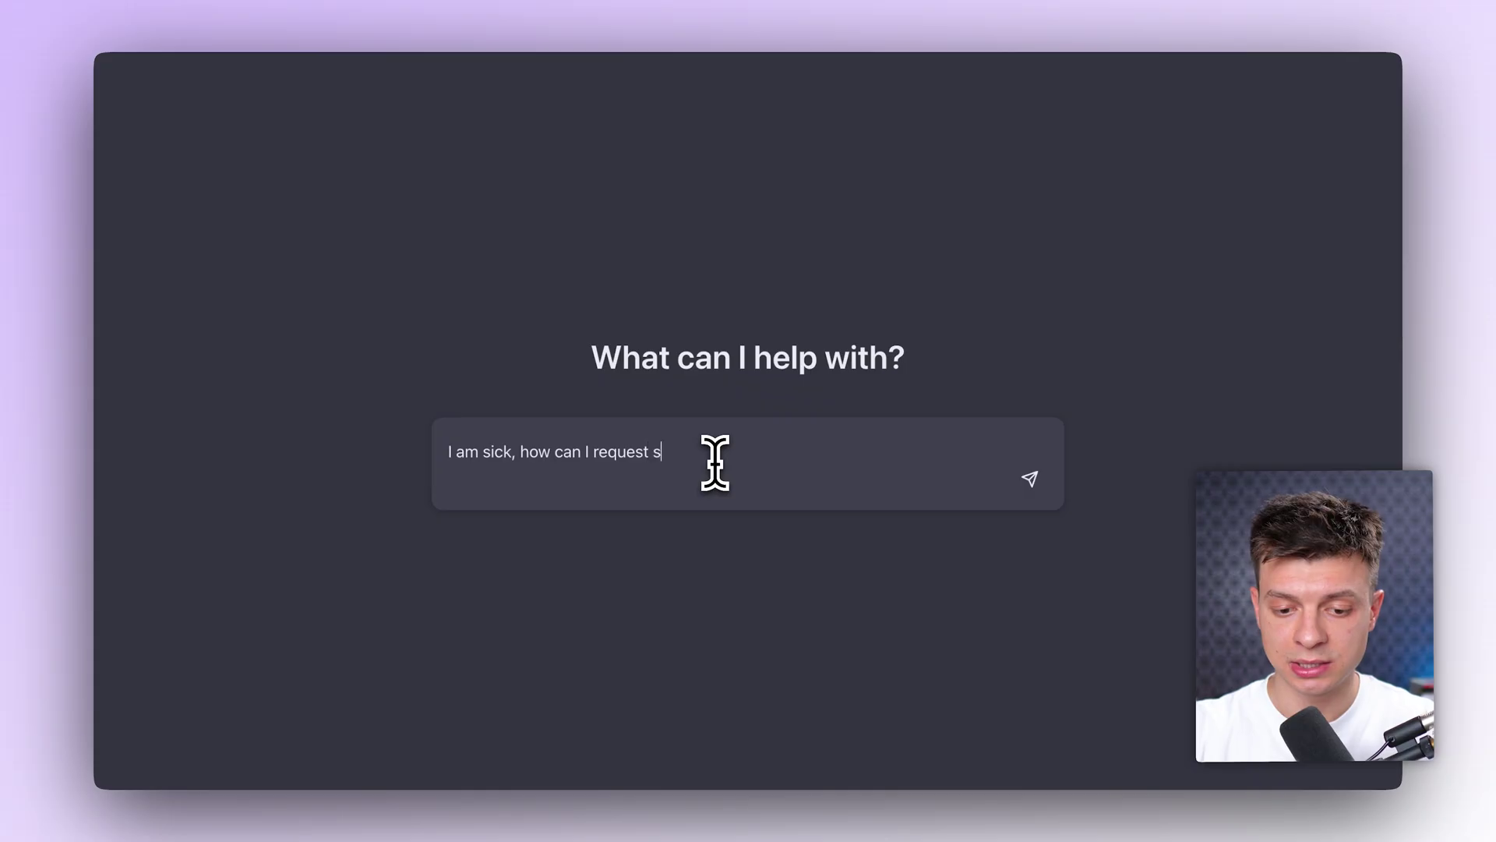
# Step: Send the sick-leave question and highlight the Apply Leave > Sick Leave path in the reply
pyautogui.press('Return')
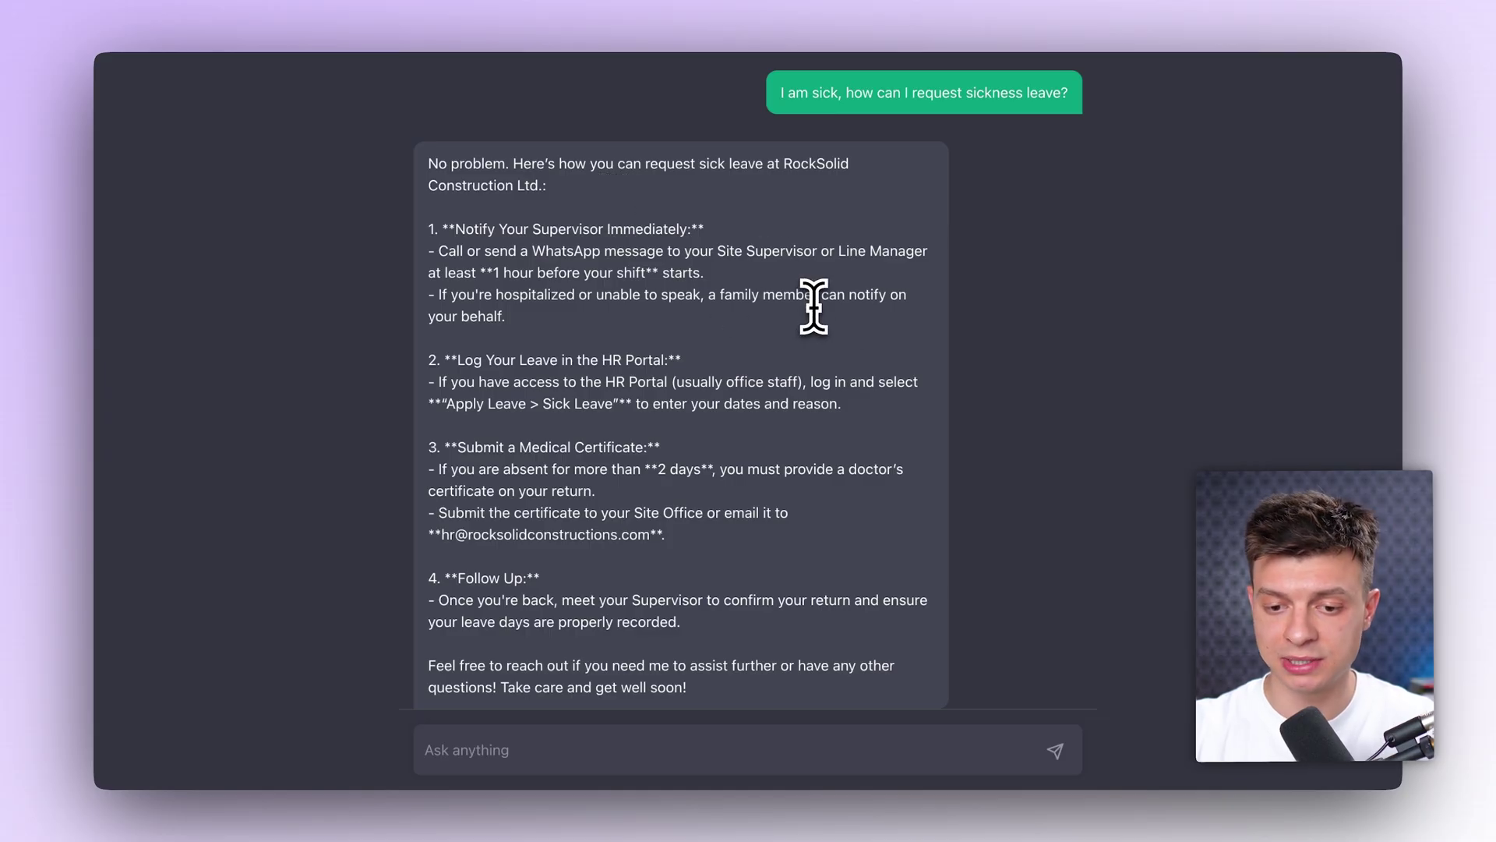
pyautogui.scroll(-1, 671, 289)
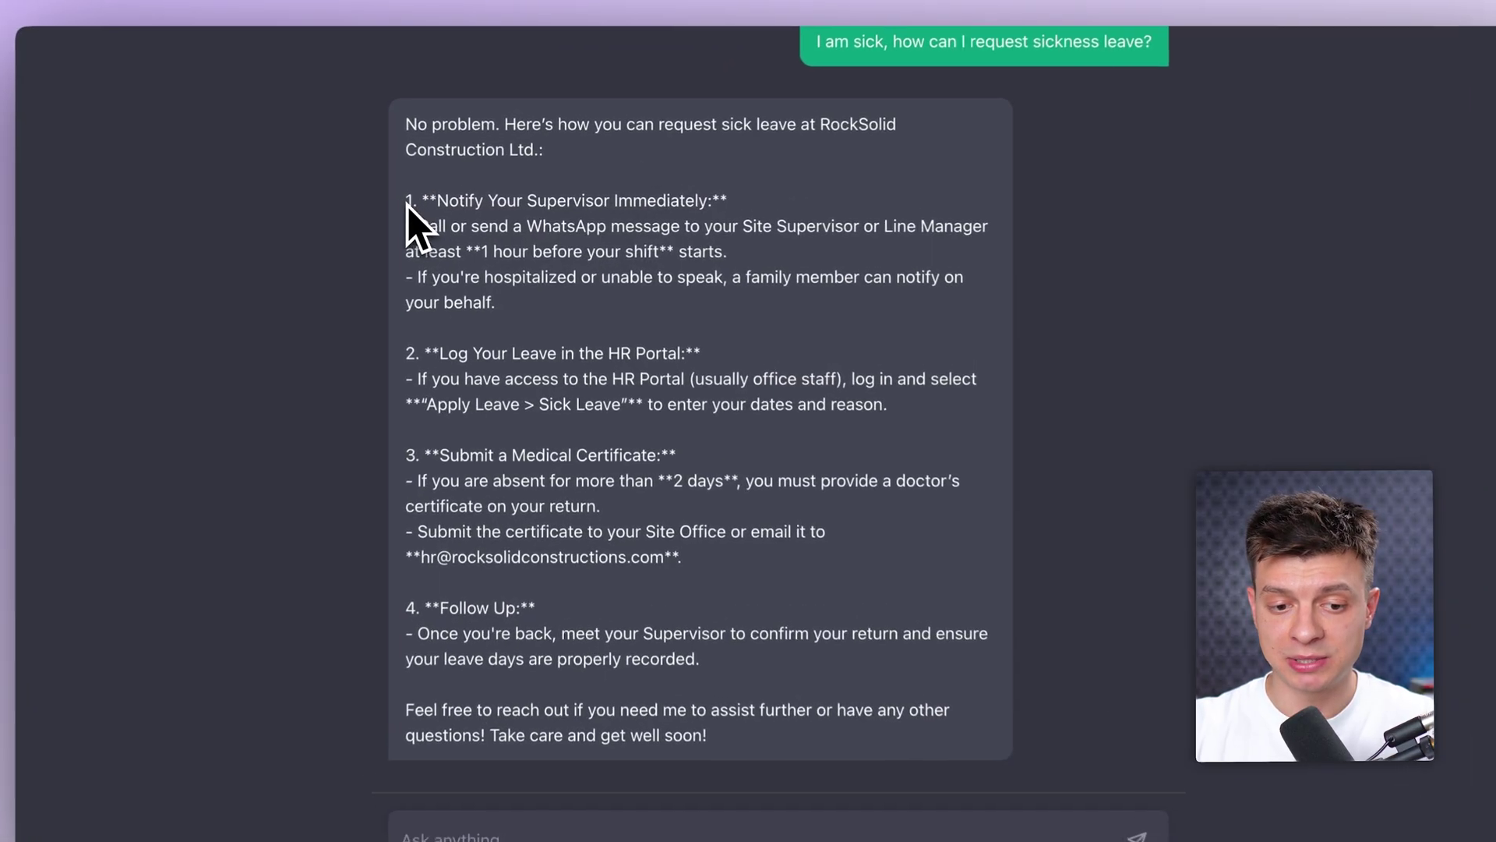
pyautogui.moveTo(429, 202); pyautogui.dragTo(441, 203)
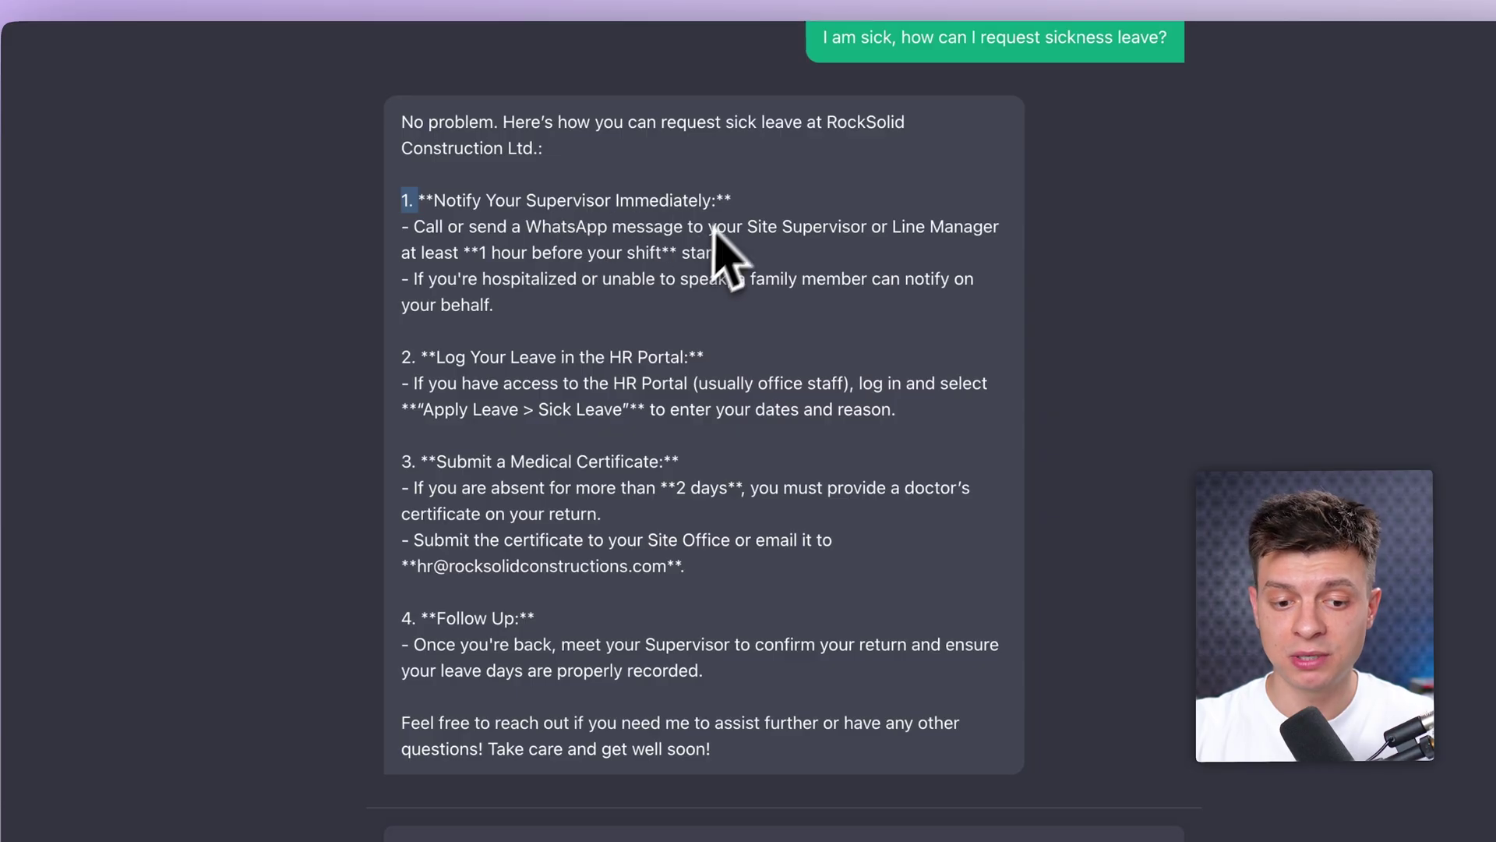
pyautogui.moveTo(419, 358); pyautogui.dragTo(603, 357)
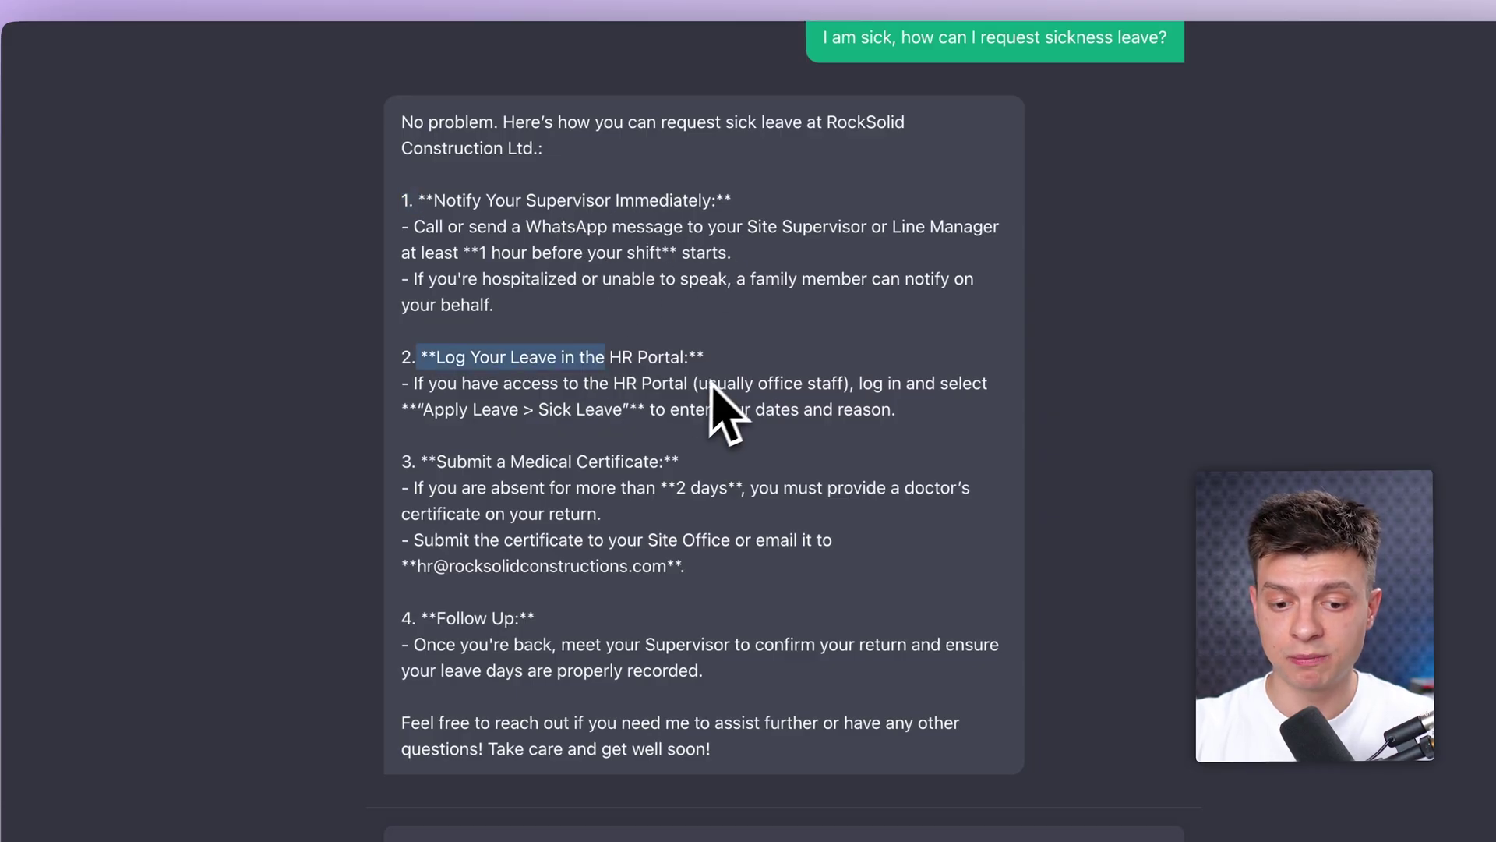
pyautogui.moveTo(423, 409); pyautogui.dragTo(625, 421)
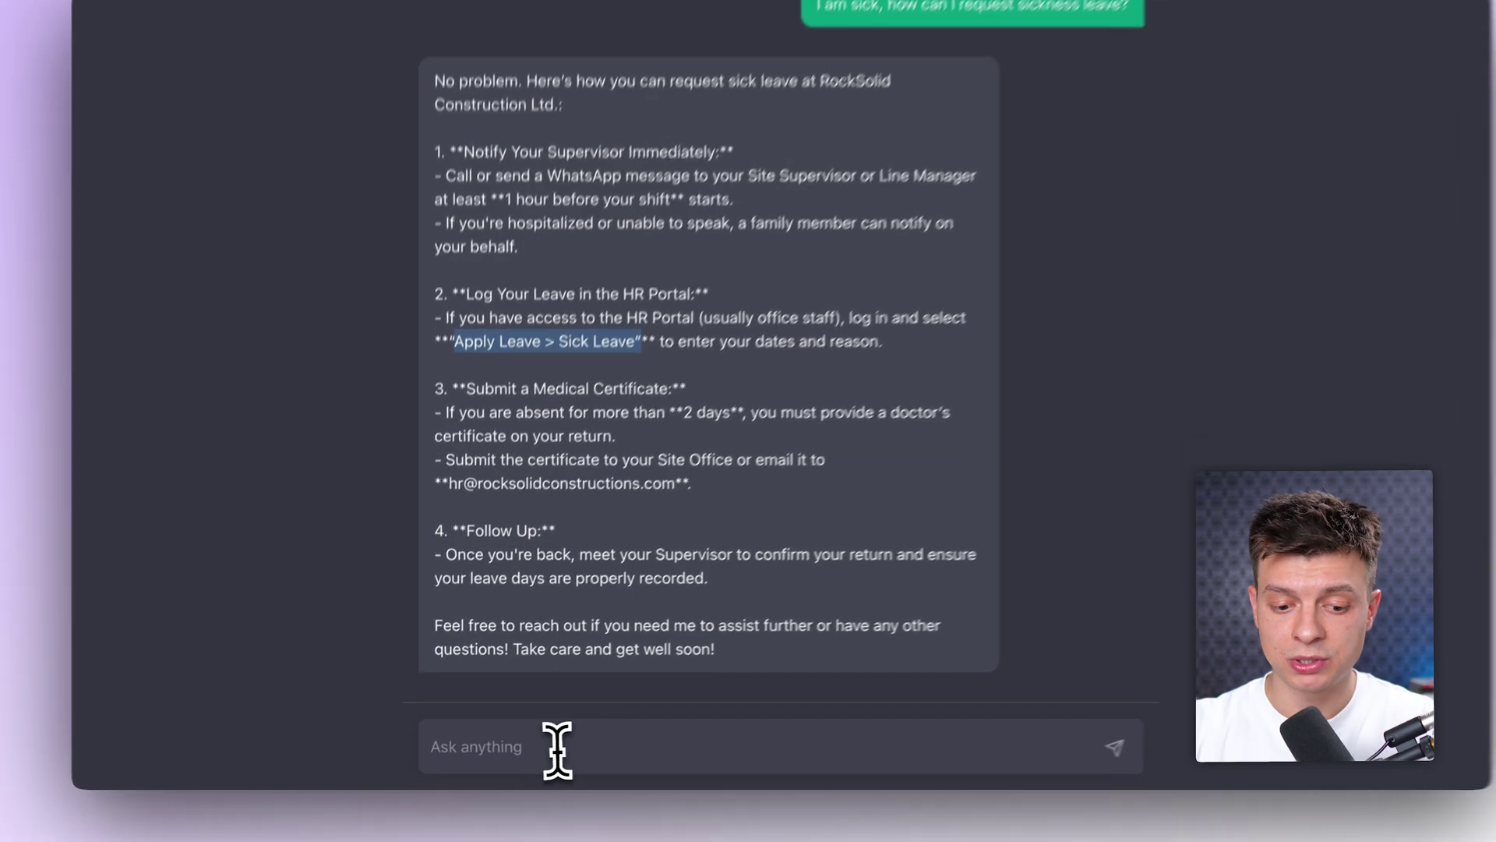
pyautogui.click(541, 750)
# Step: Ask how many sick-leave days employees get (12 per year), then ask about maternity leave
pyautogui.write('how many days of sickness le')
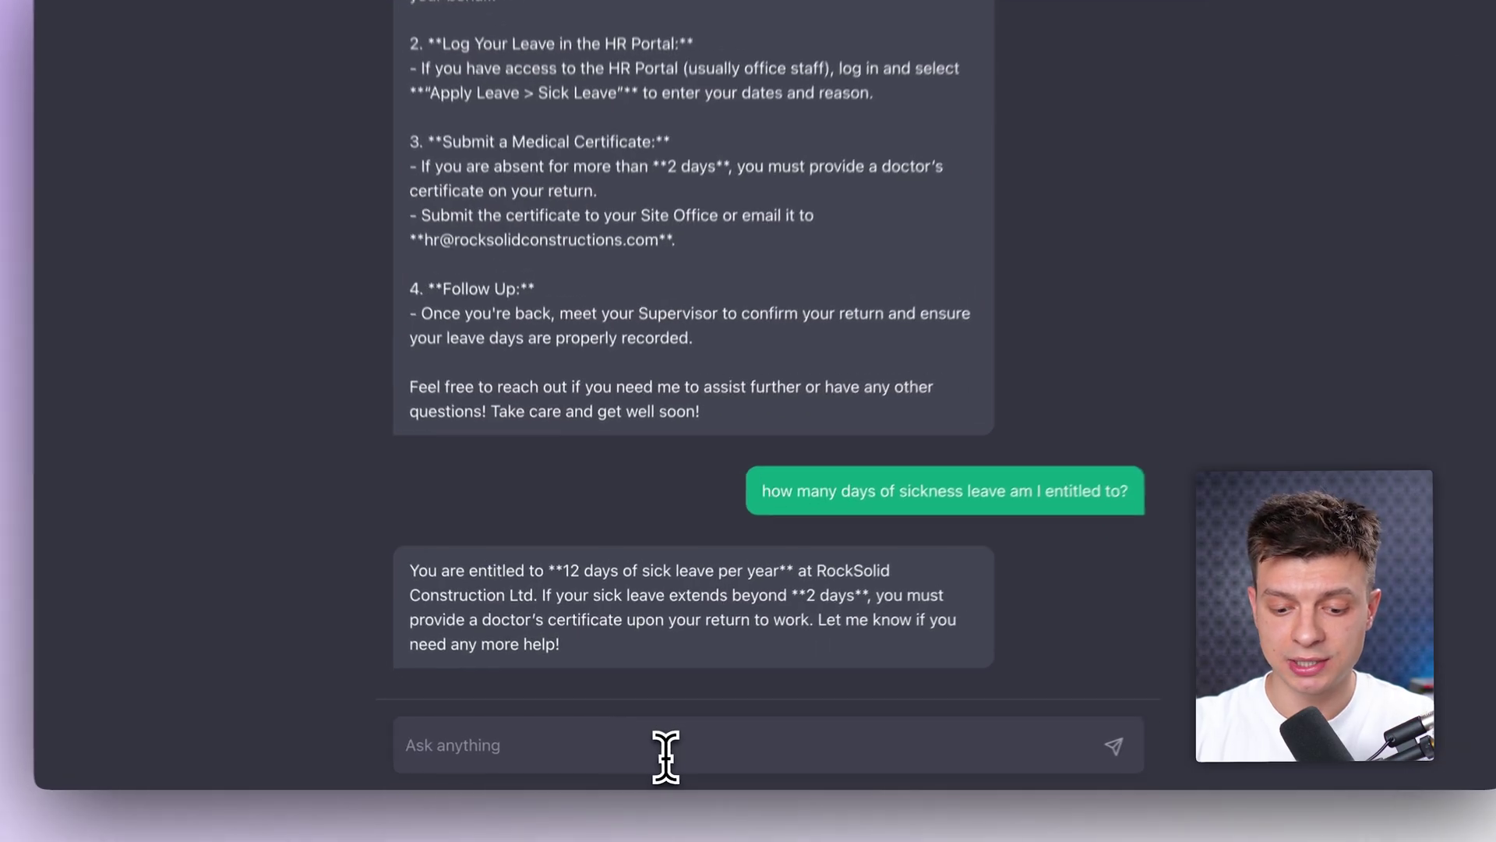
pyautogui.write('what about maternity leave?')
pyautogui.press('Return')
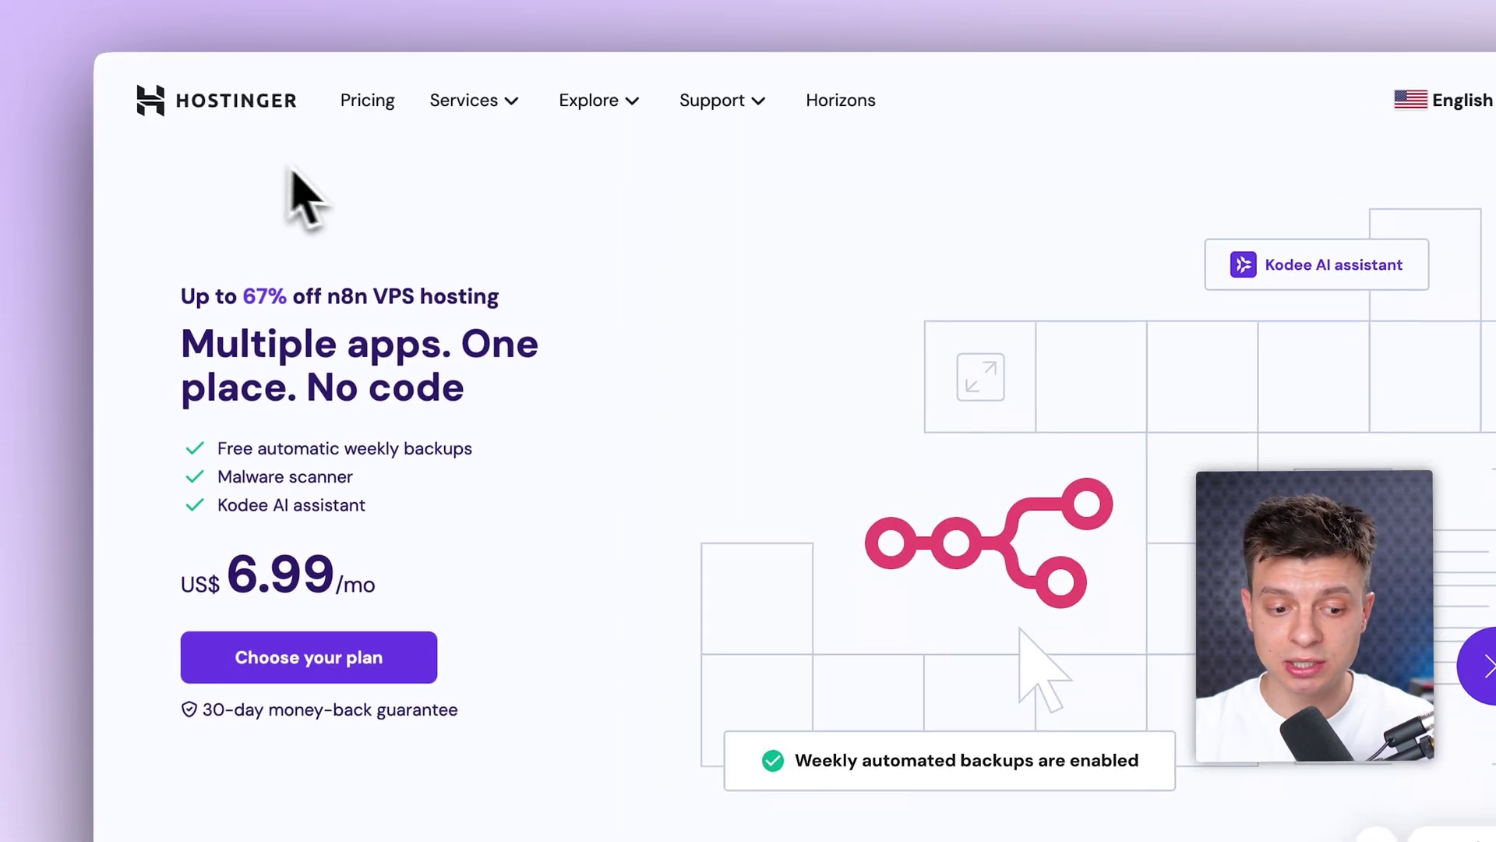
# Step: Jump to the n8n VPS hosting plans and add the KVM 2 plan to the cart
pyautogui.scroll(-2, 647, 359)
pyautogui.scroll(2, 651, 296)
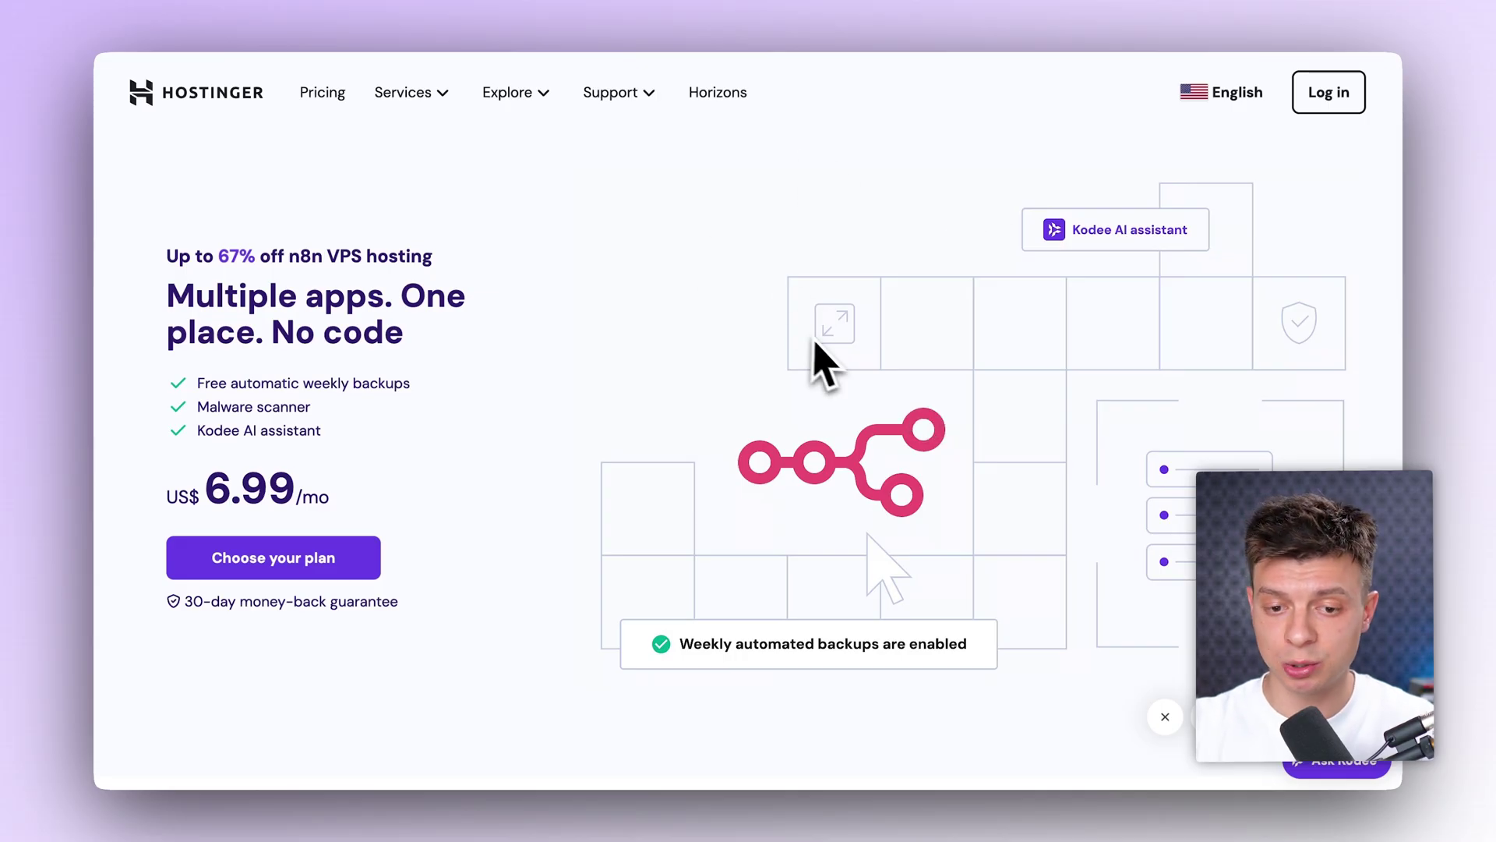
pyautogui.scroll(-1, 561, 397)
pyautogui.scroll(1, 574, 370)
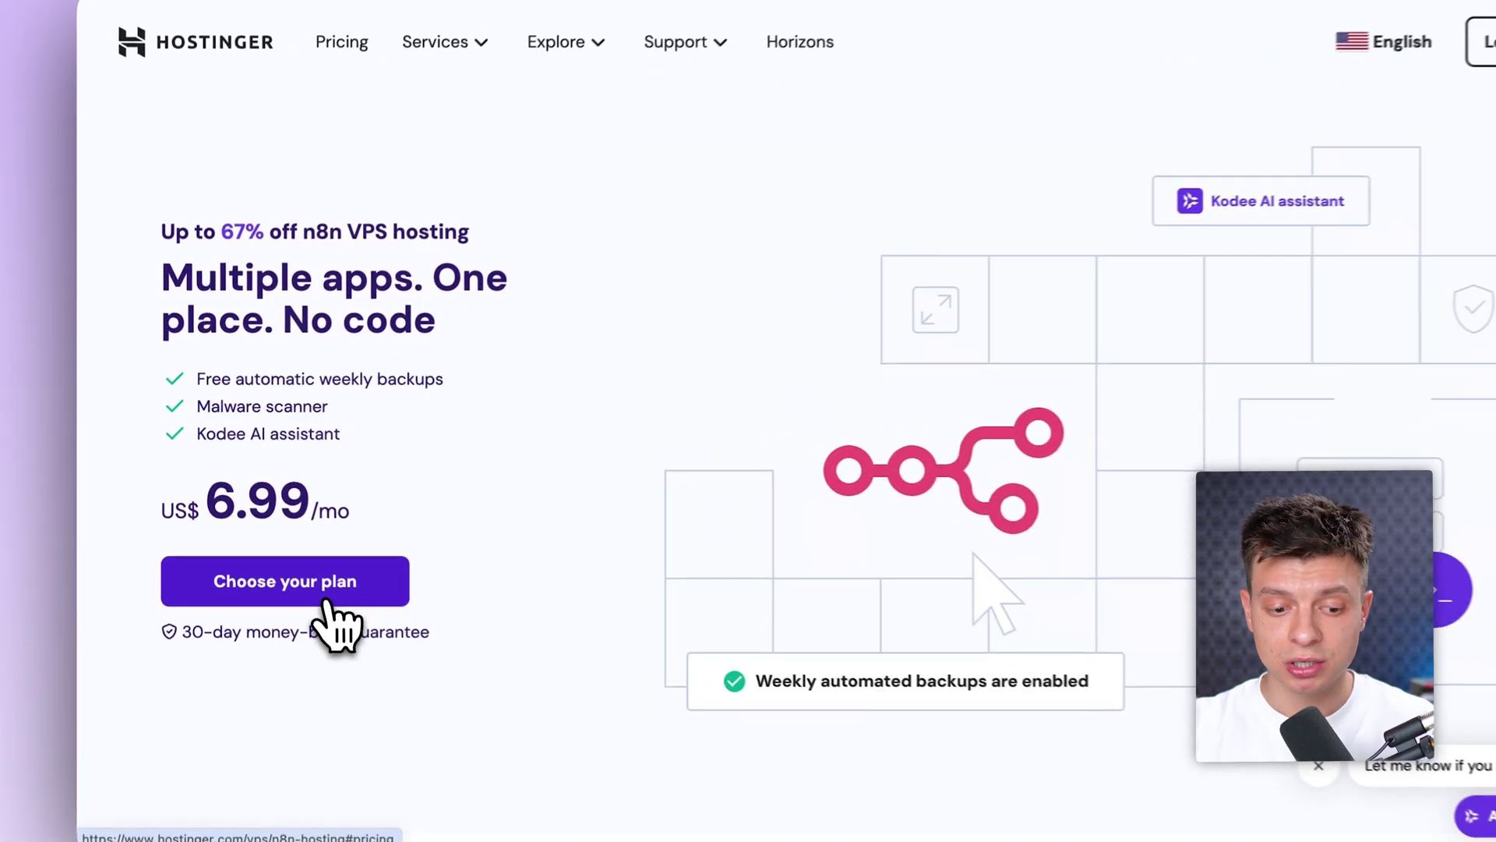
pyautogui.click(327, 601)
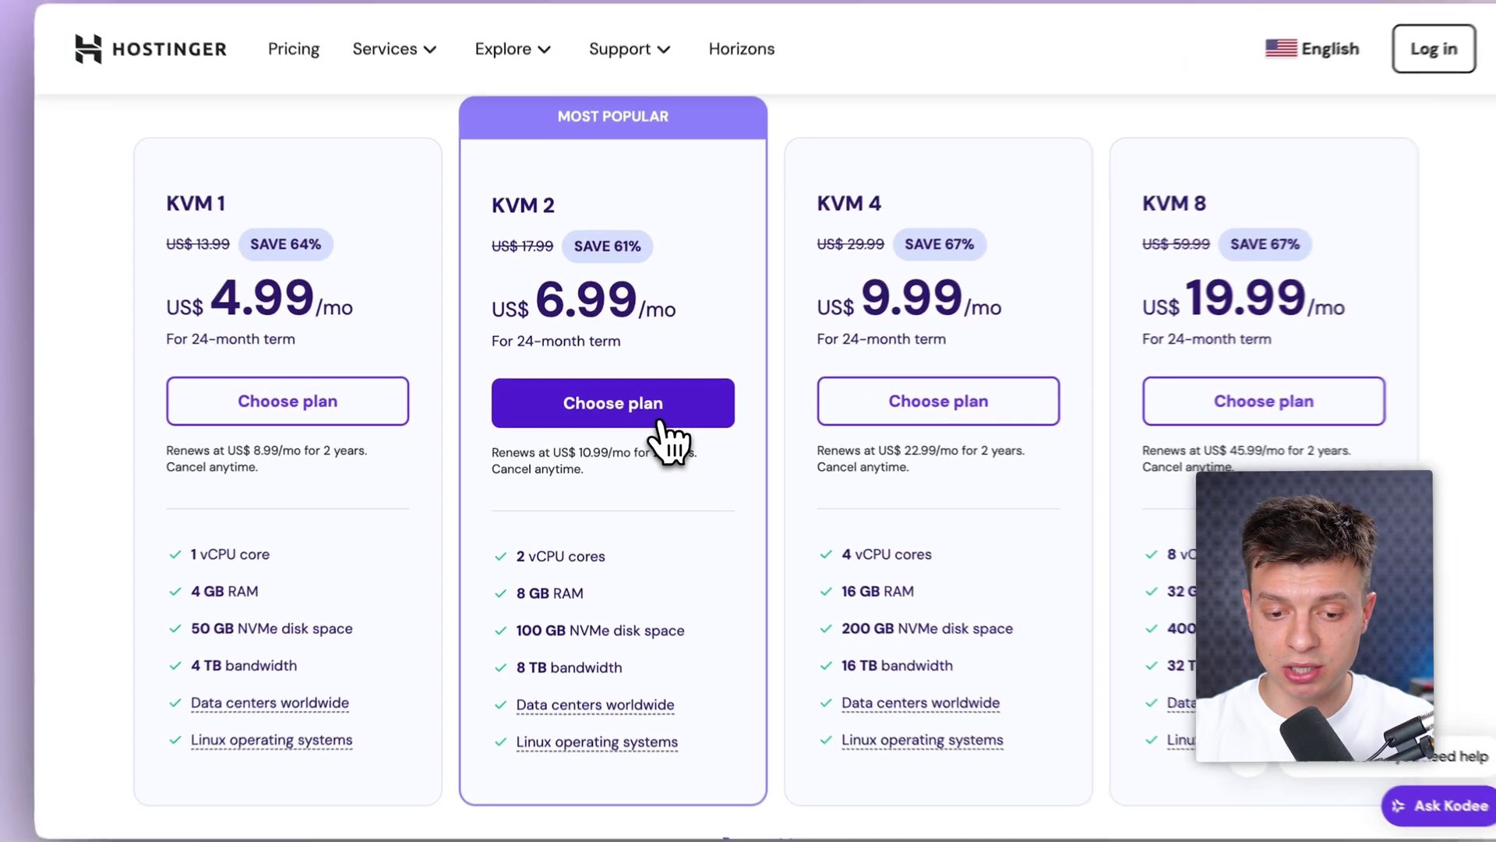
pyautogui.click(667, 426)
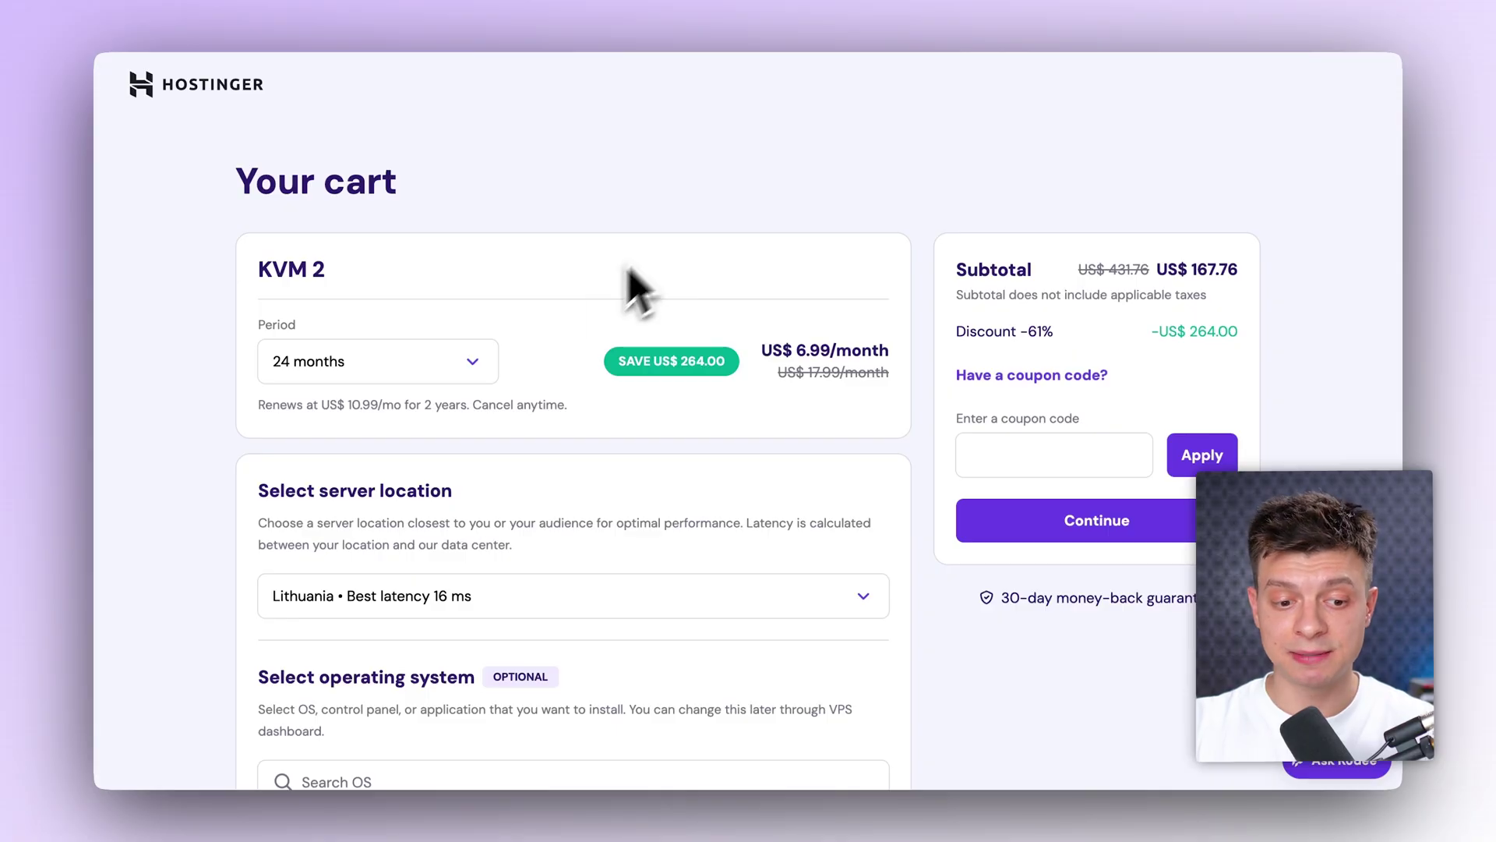
# Step: Keep the KVM 2 billing period at 24 months with its 61% discount
pyautogui.click(490, 364)
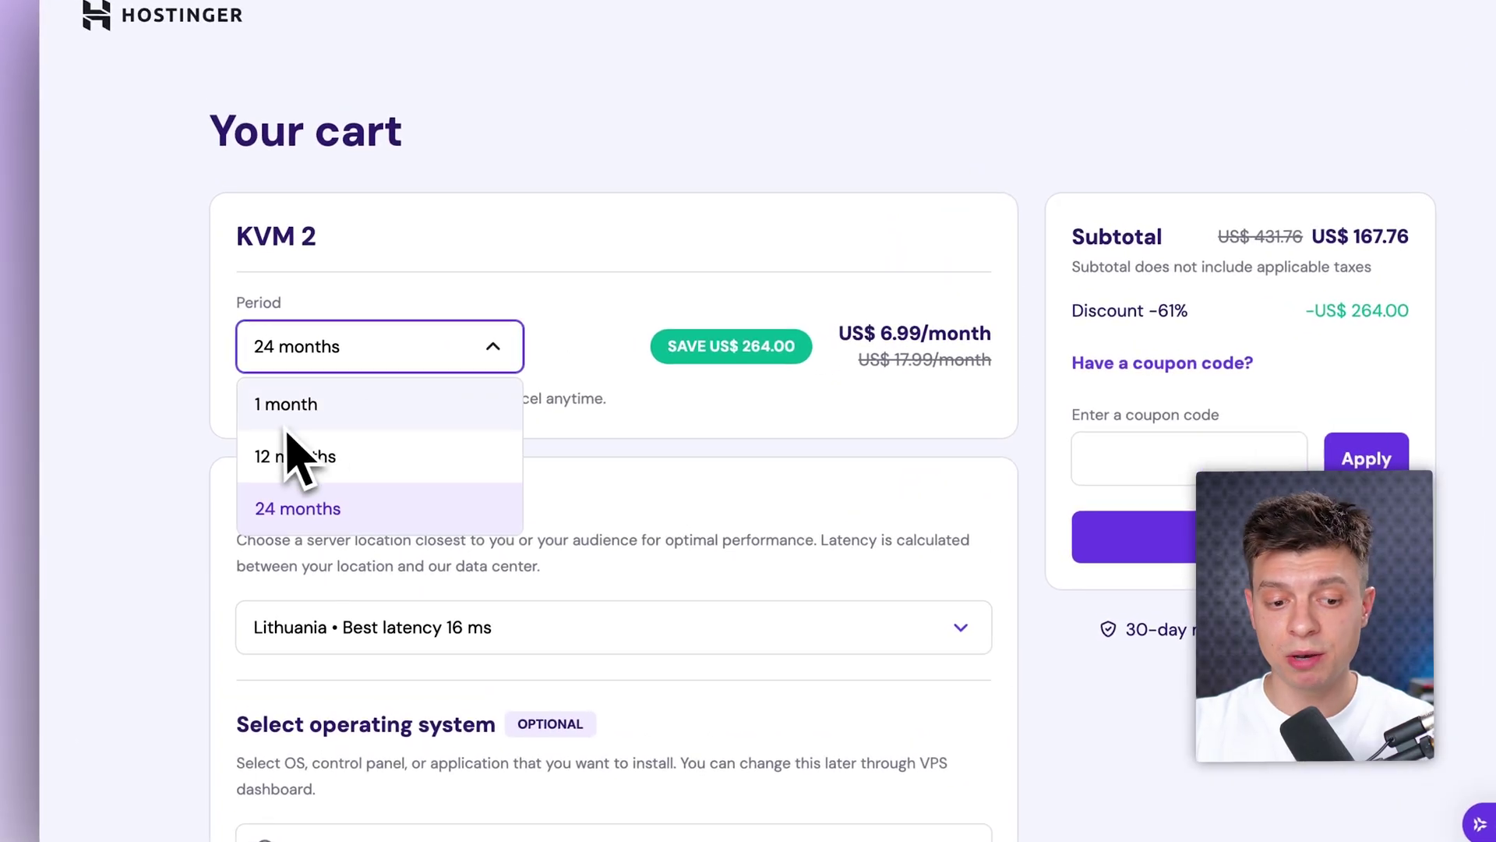
pyautogui.click(308, 518)
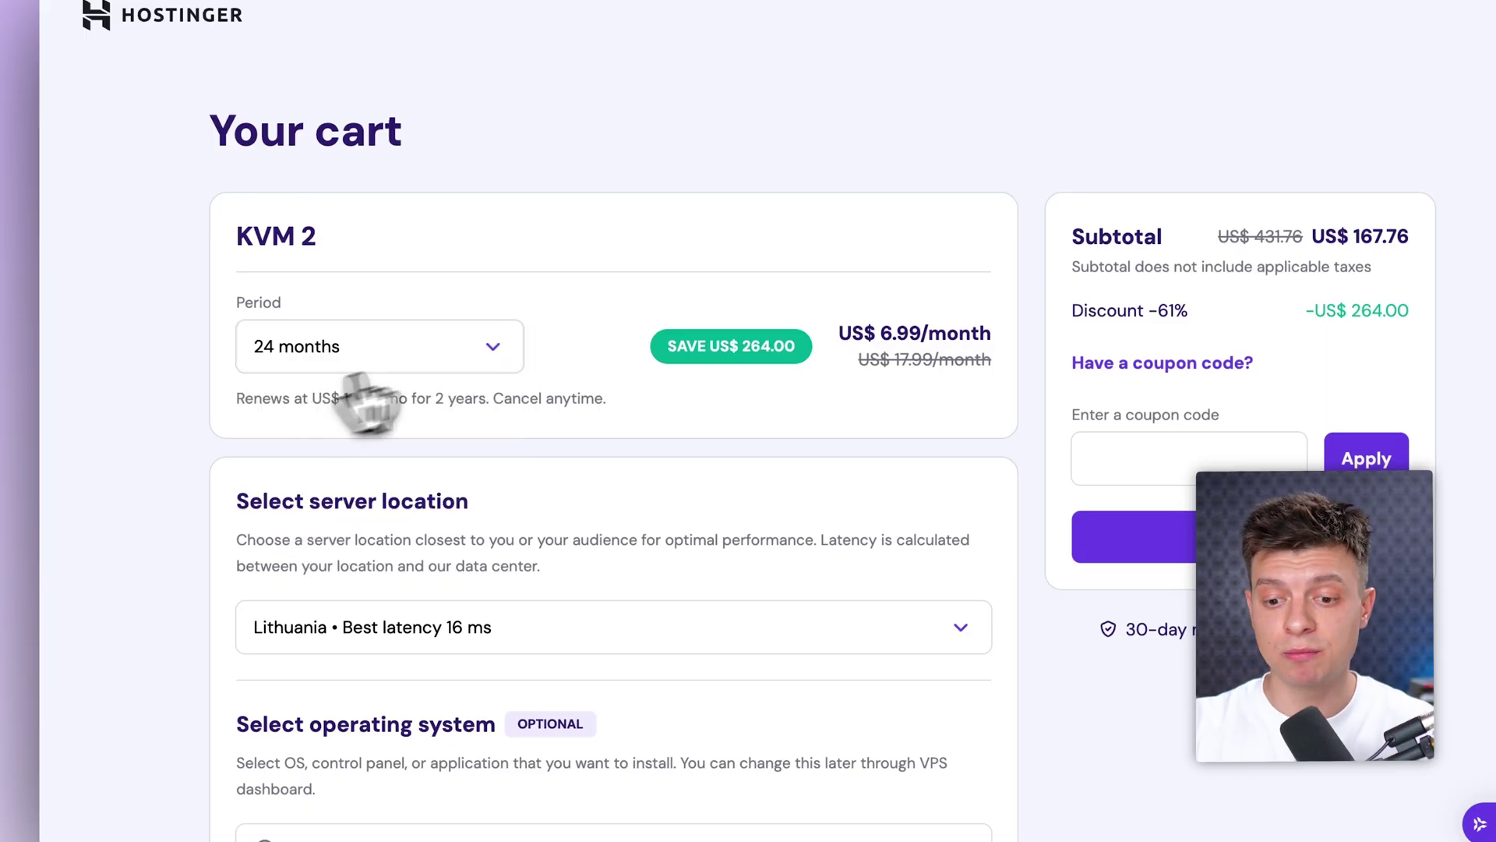
pyautogui.moveTo(1158, 310); pyautogui.dragTo(1199, 345)
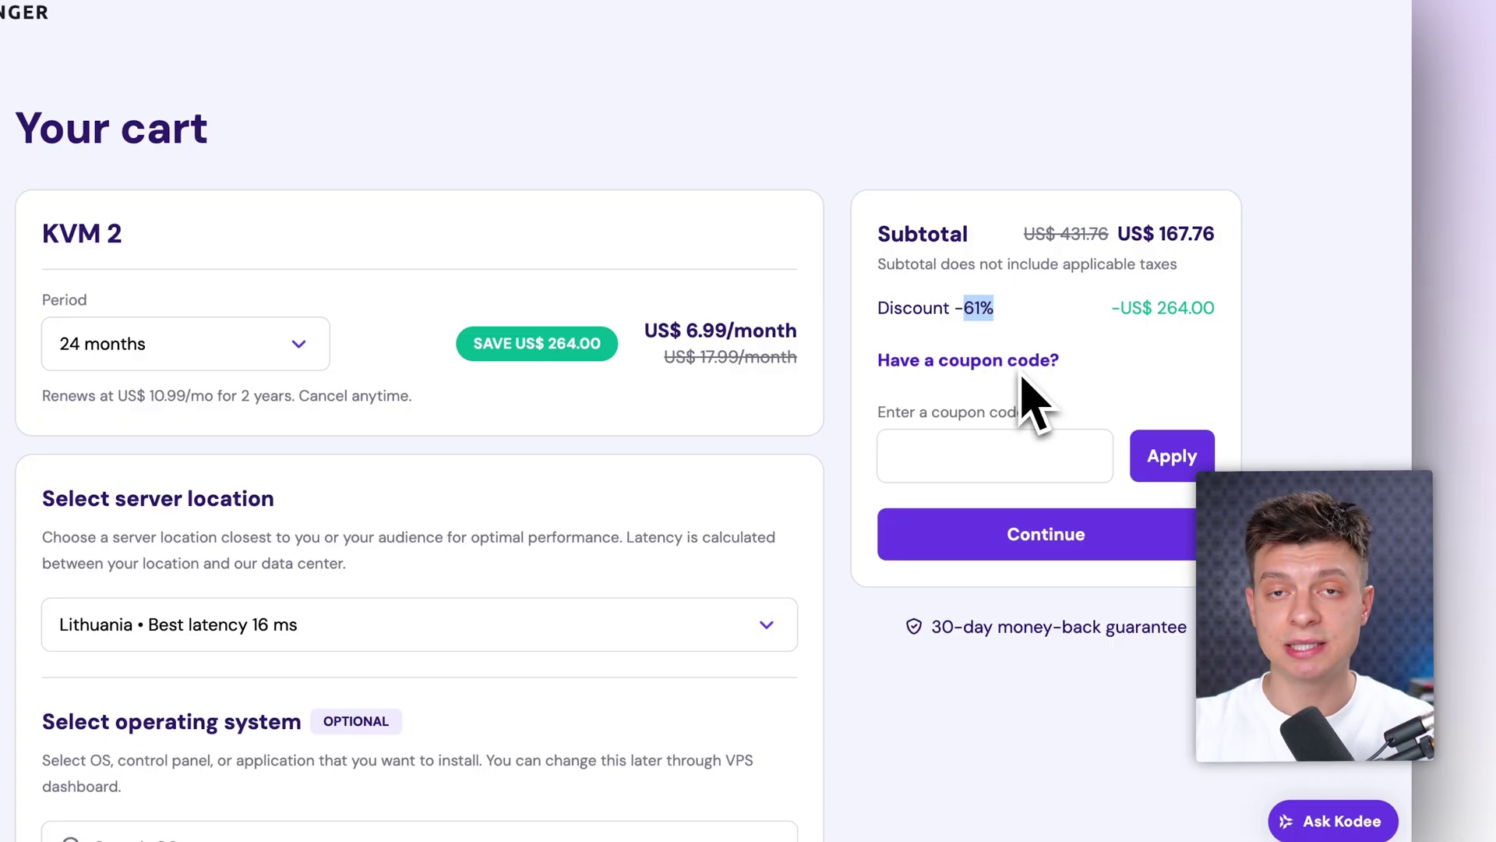
# Step: Apply coupon BOSAR for an extra 10% off (US$ 150.98) and continue to checkout
pyautogui.click(988, 452)
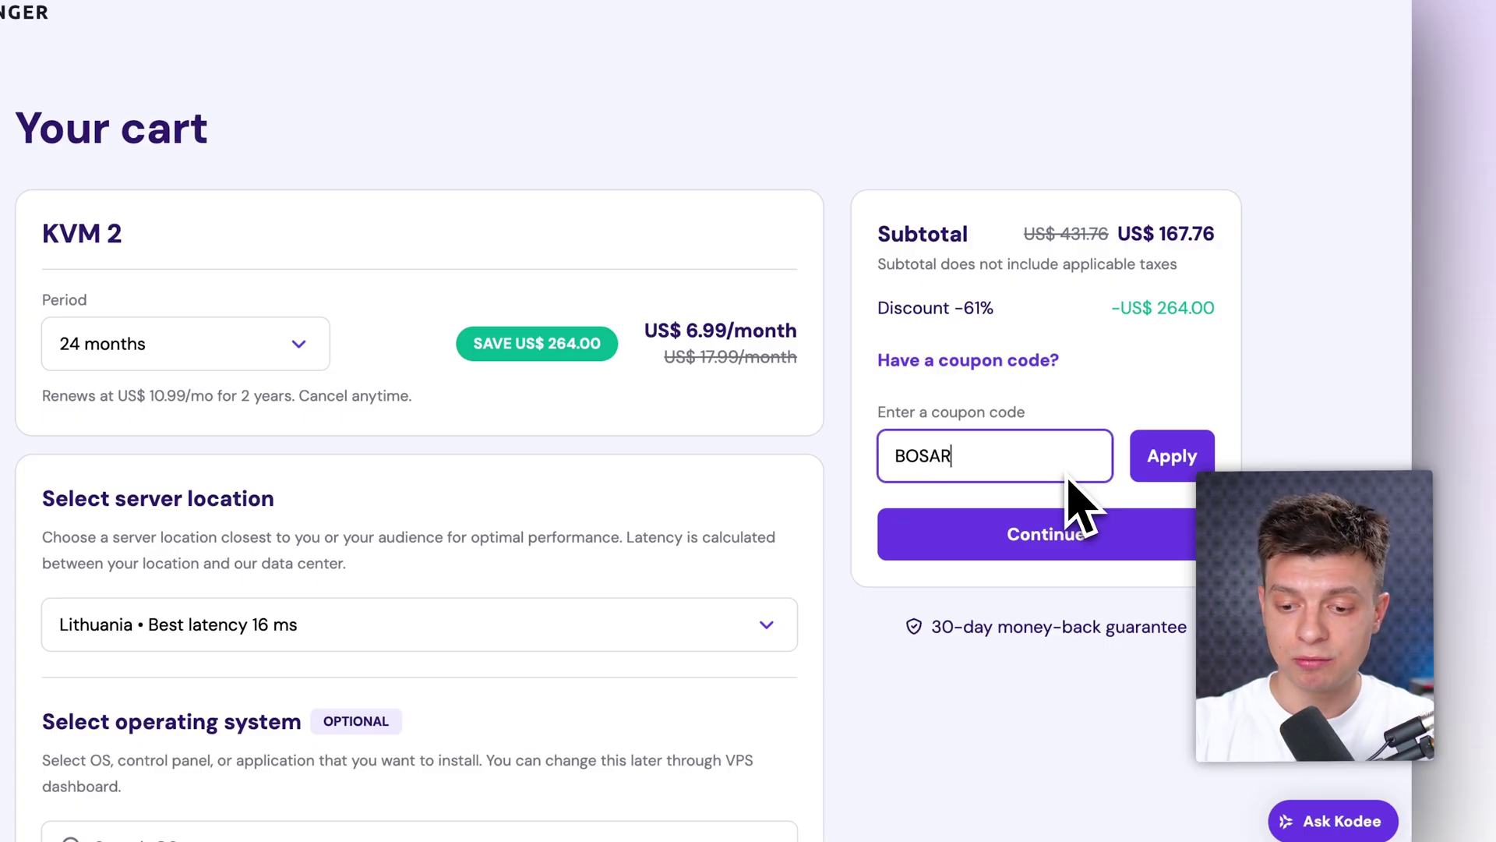
pyautogui.click(1183, 458)
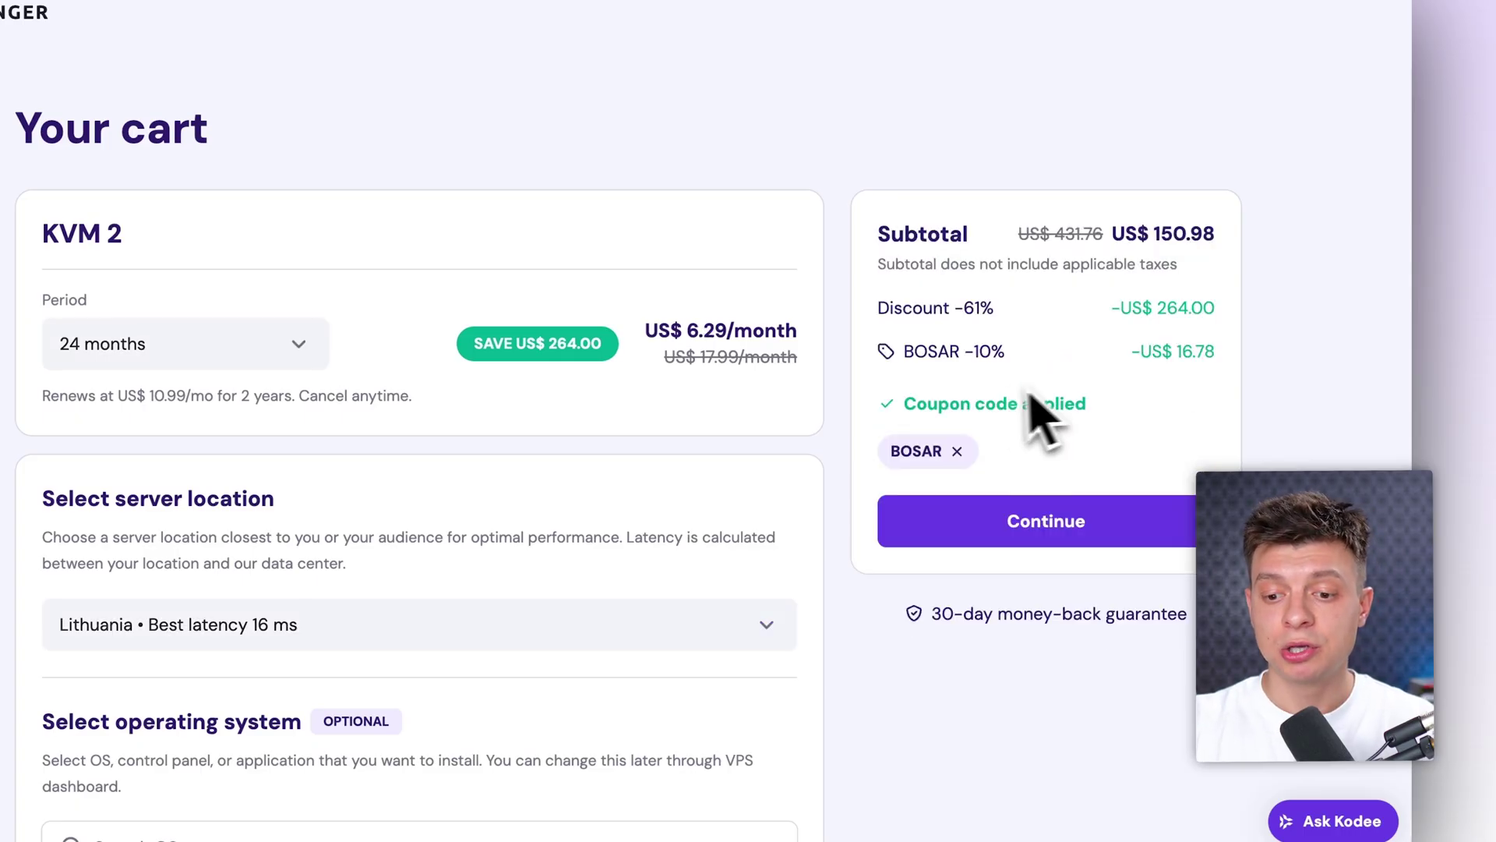
pyautogui.moveTo(1008, 354); pyautogui.dragTo(963, 353)
pyautogui.click(1321, 405)
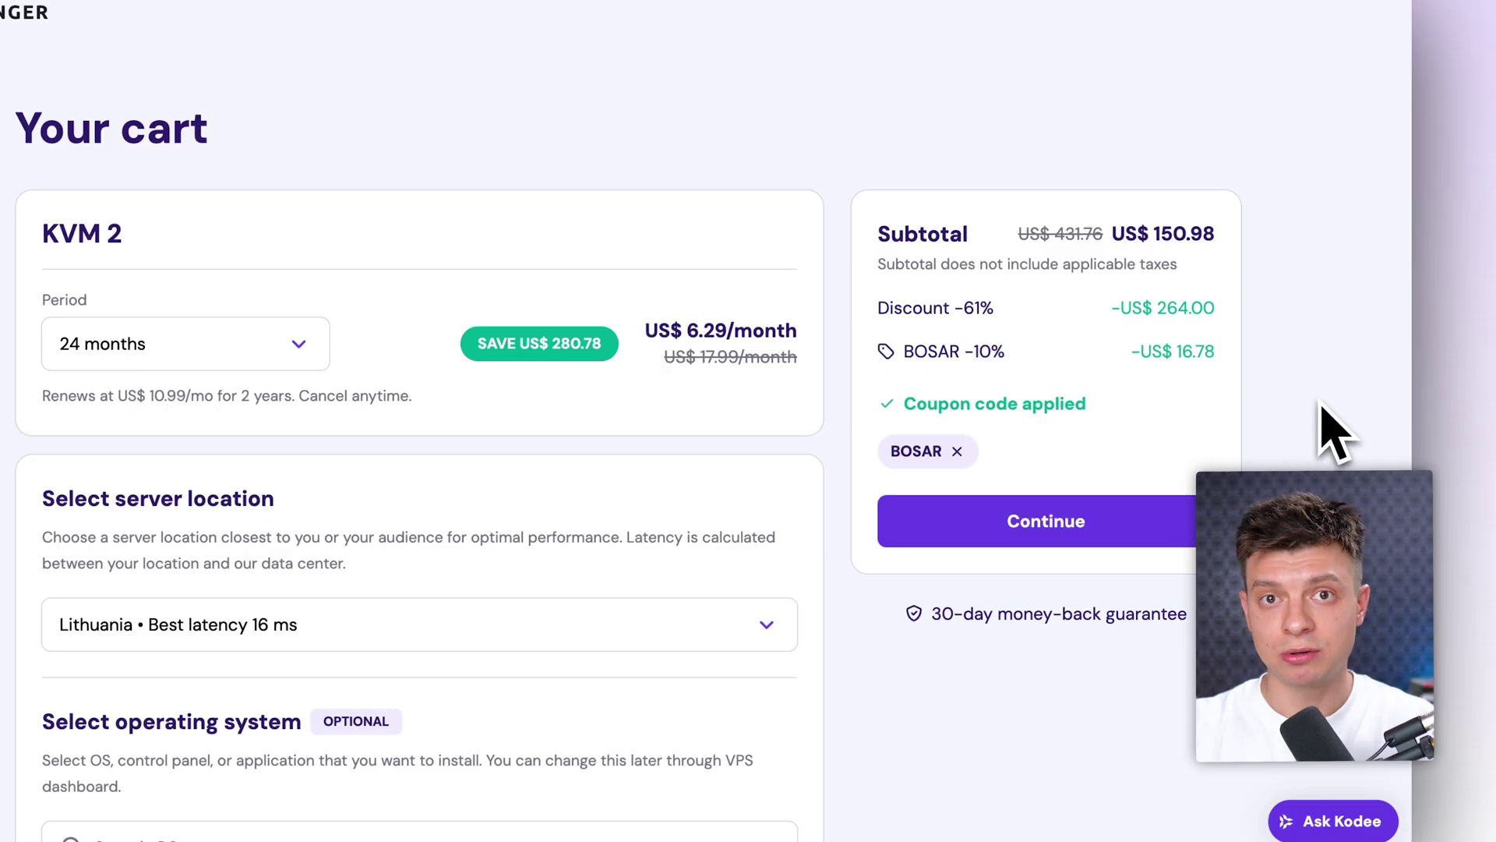
pyautogui.click(1068, 535)
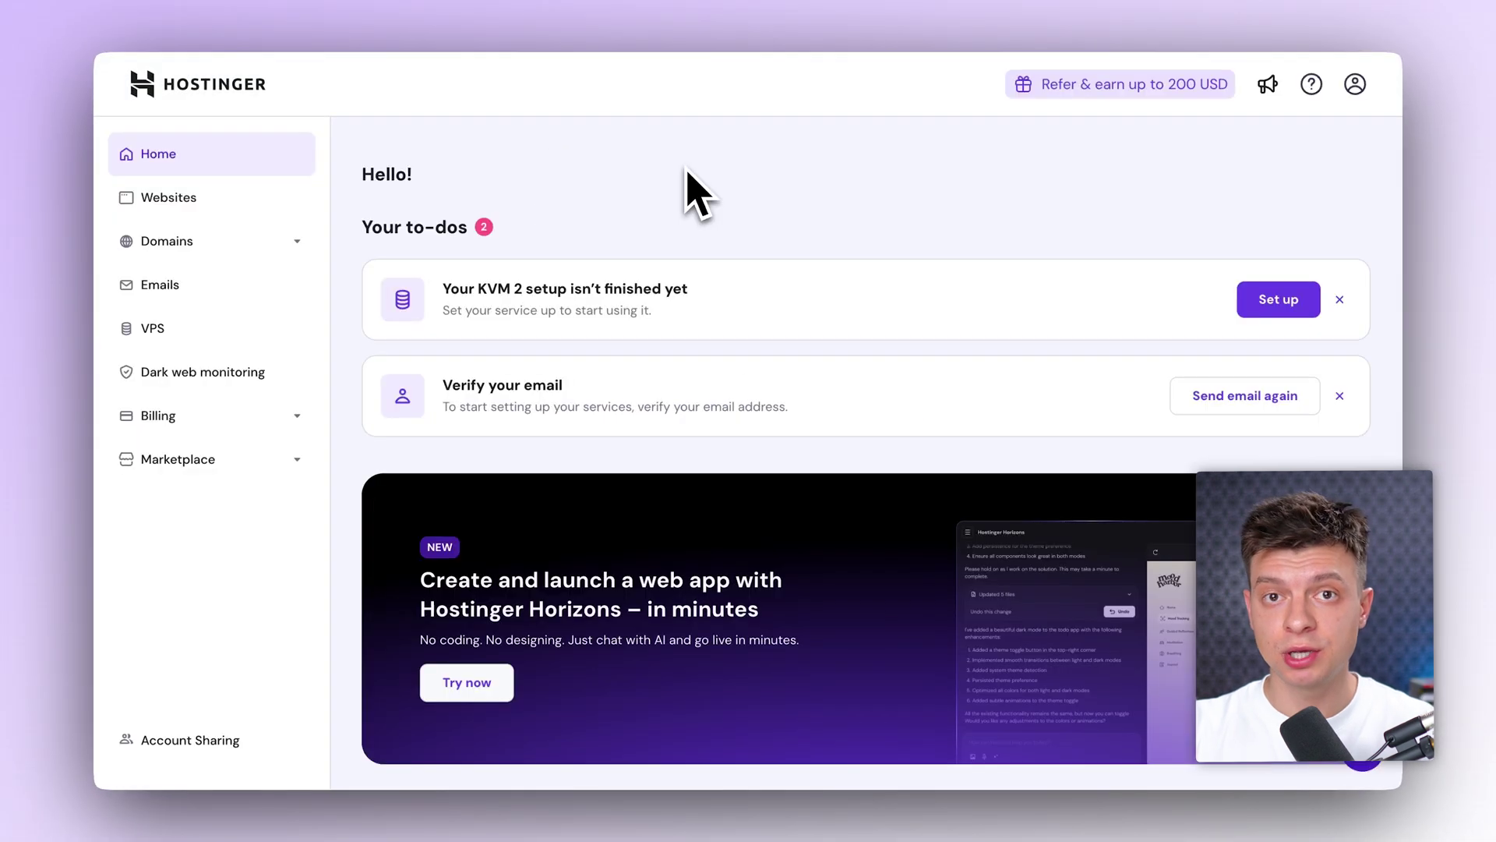
# Step: Start the KVM 2 VPS setup with a Germany location and the free malware scanner
pyautogui.click(234, 328)
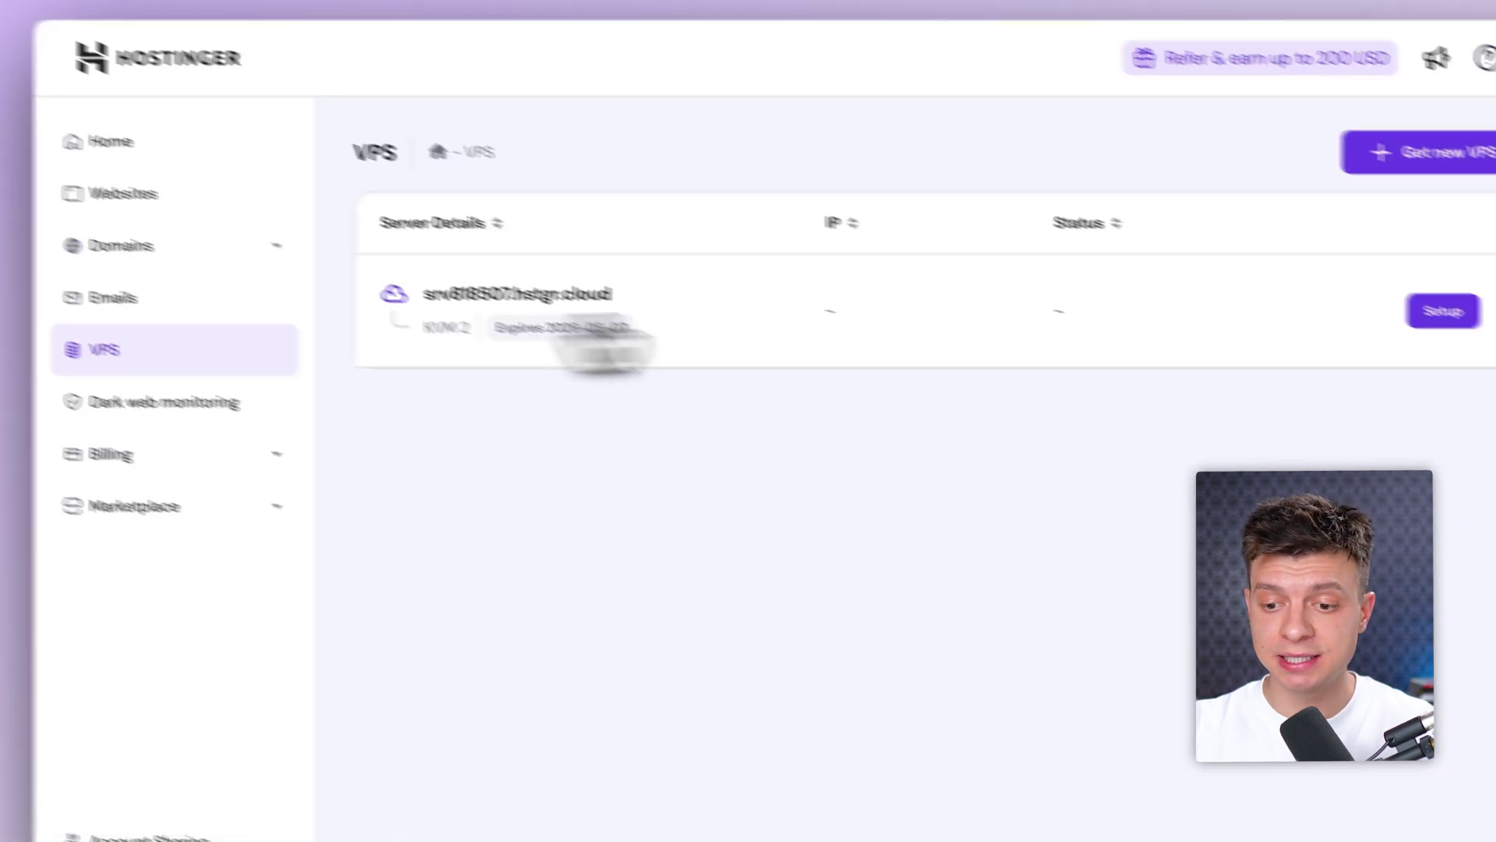
pyautogui.click(1293, 260)
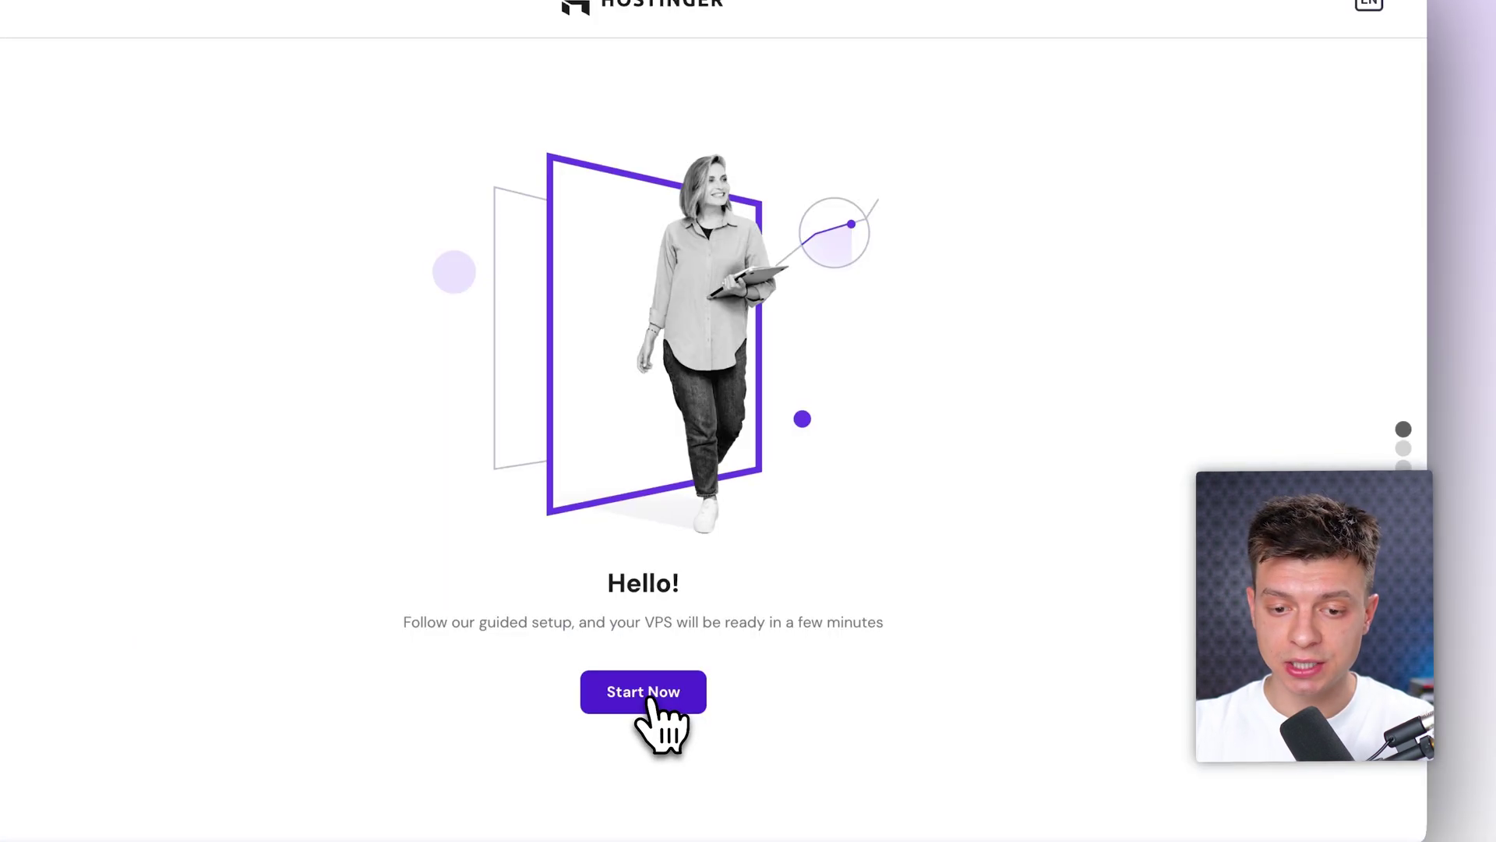
pyautogui.click(656, 696)
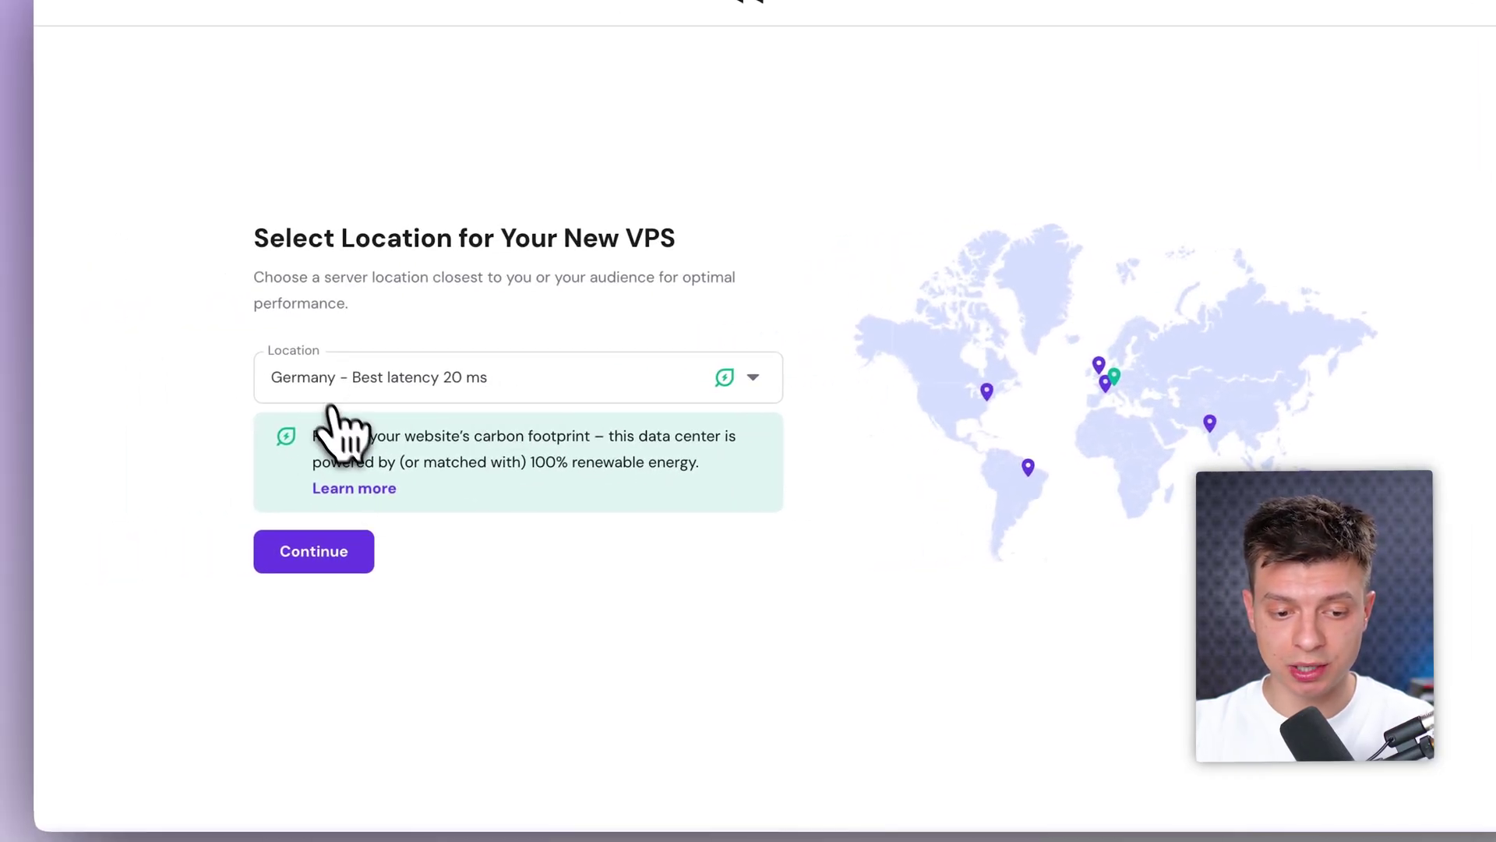
pyautogui.click(350, 557)
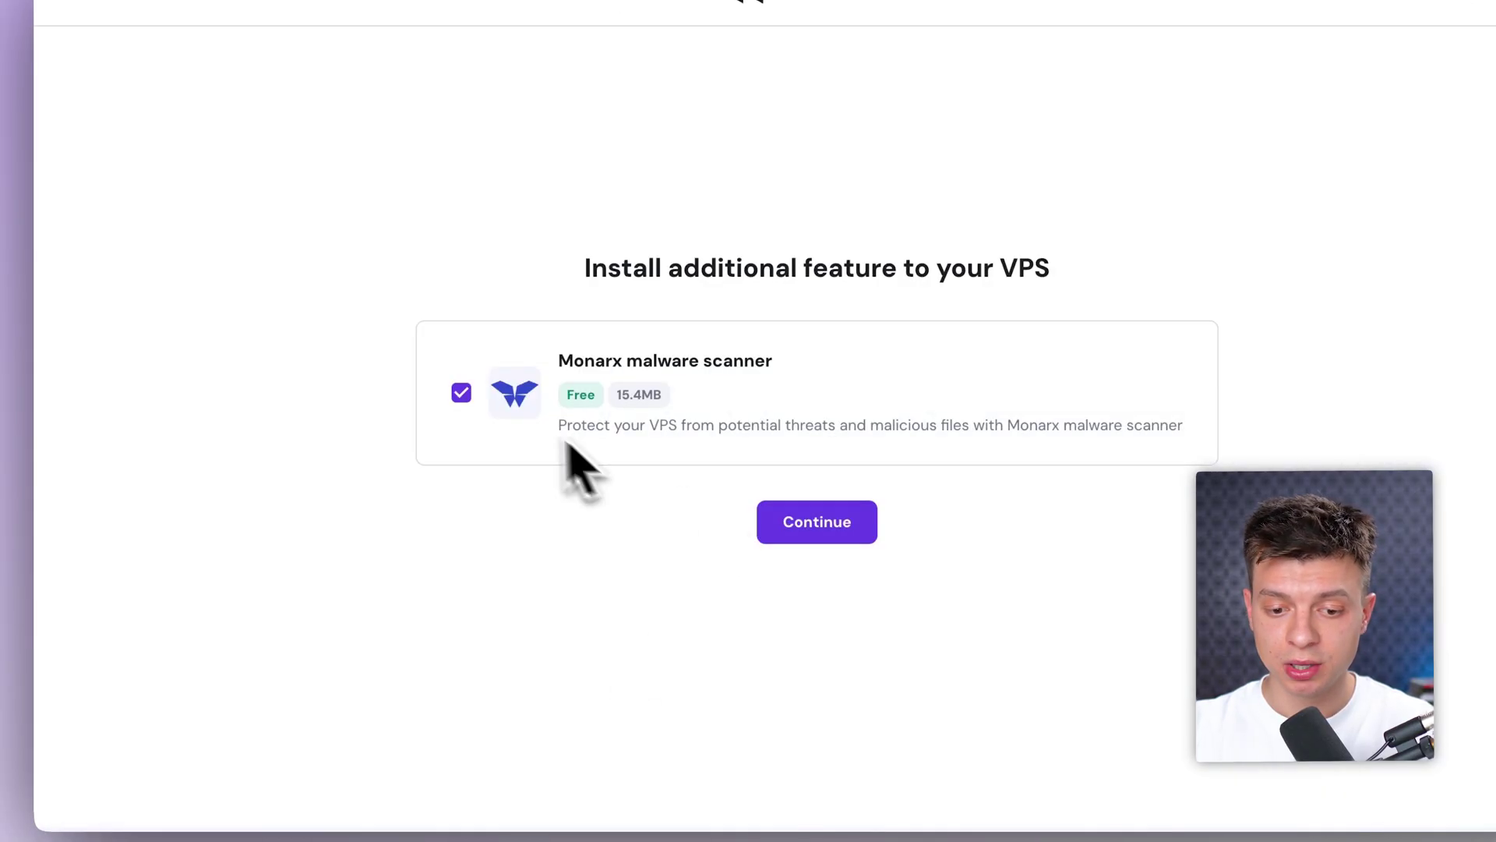
pyautogui.click(811, 530)
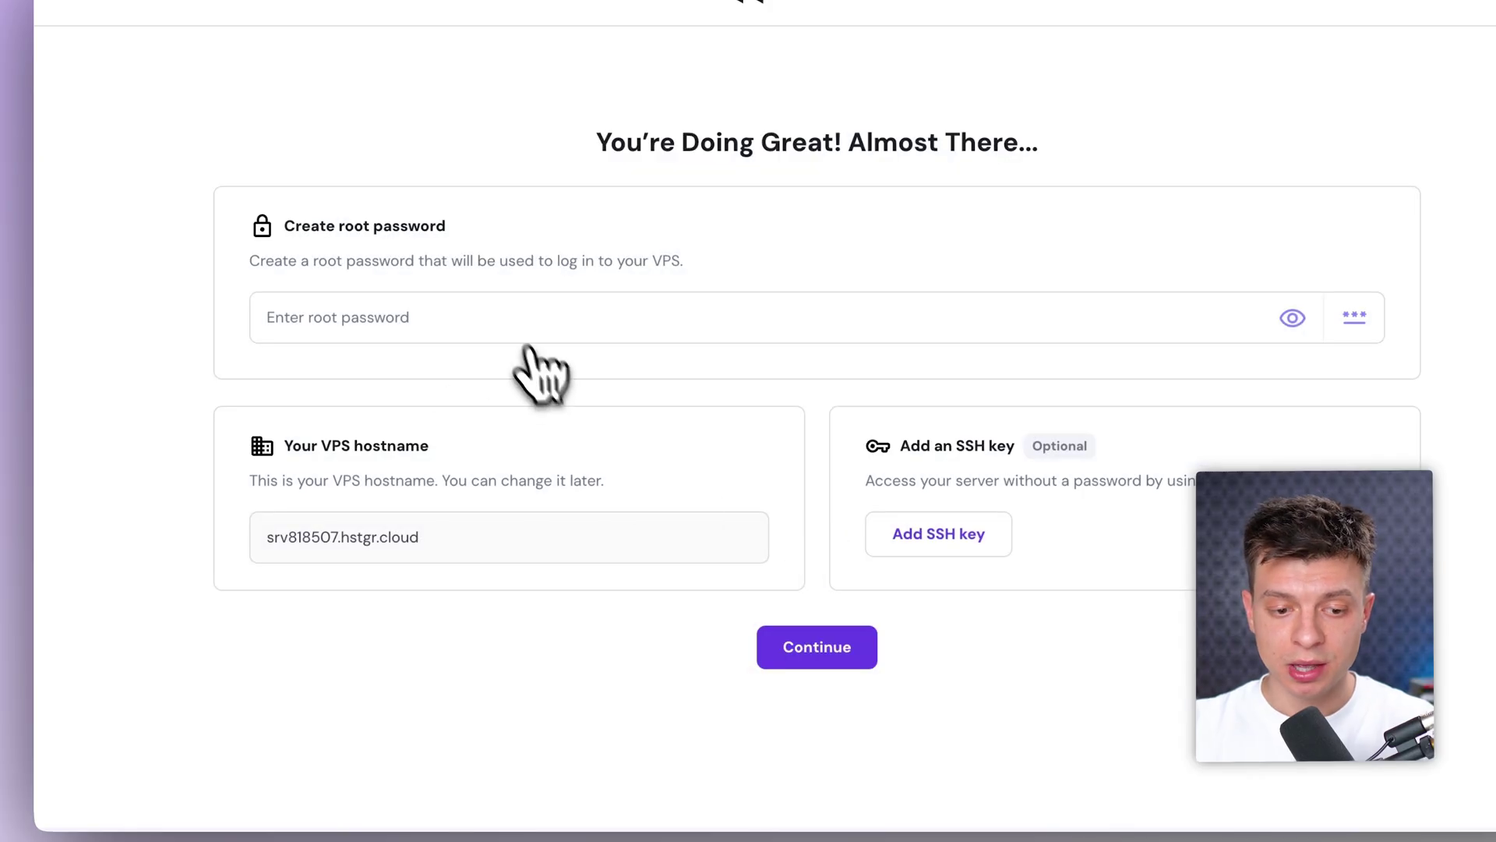
# Step: Fill in a saved root password, finish the setup, and go to the VPS dashboard
pyautogui.click(417, 311)
pyautogui.click(510, 374)
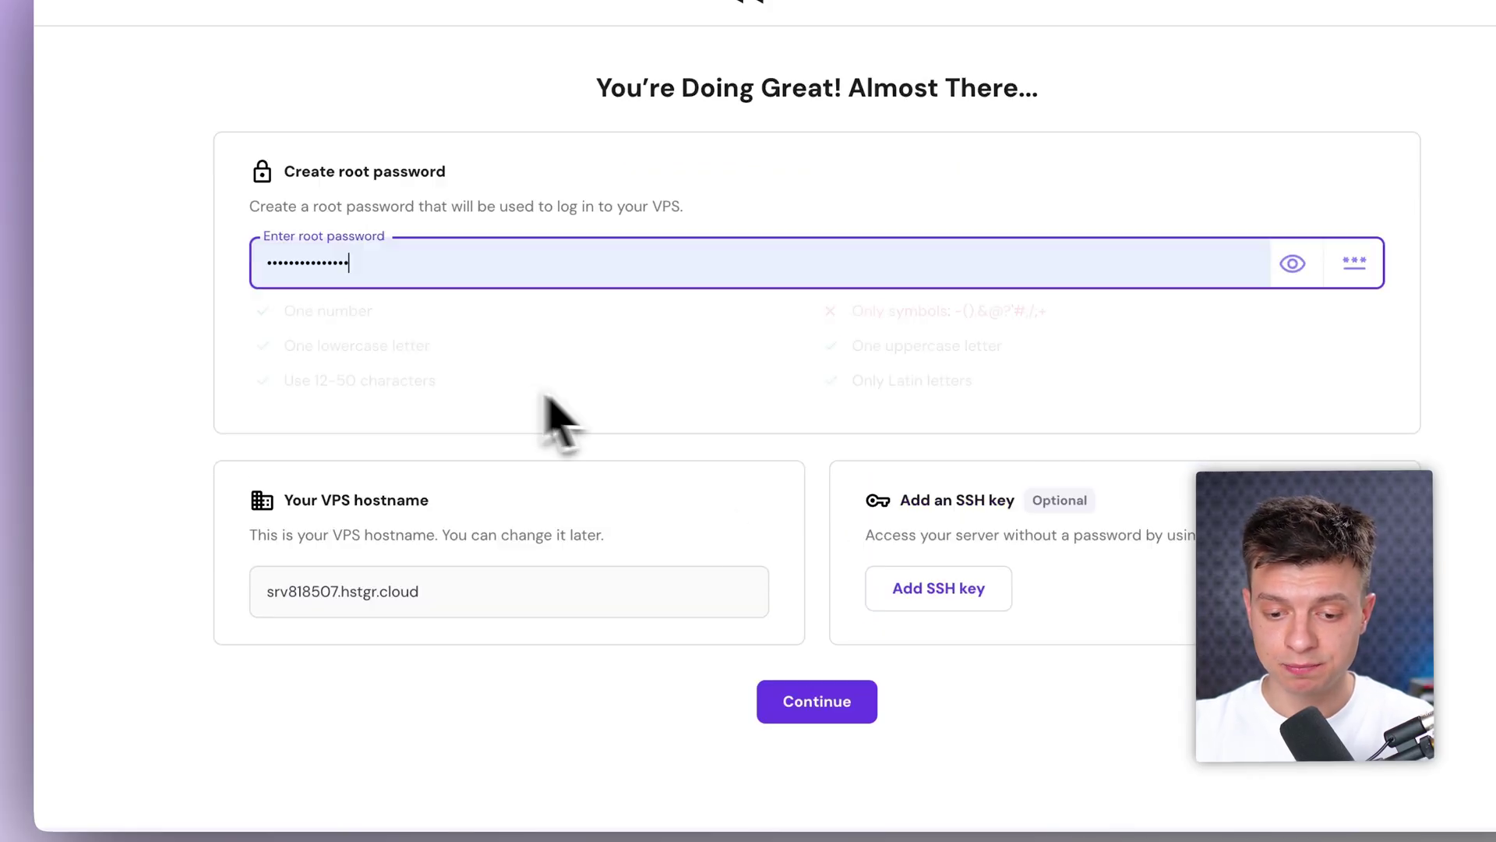
pyautogui.click(826, 705)
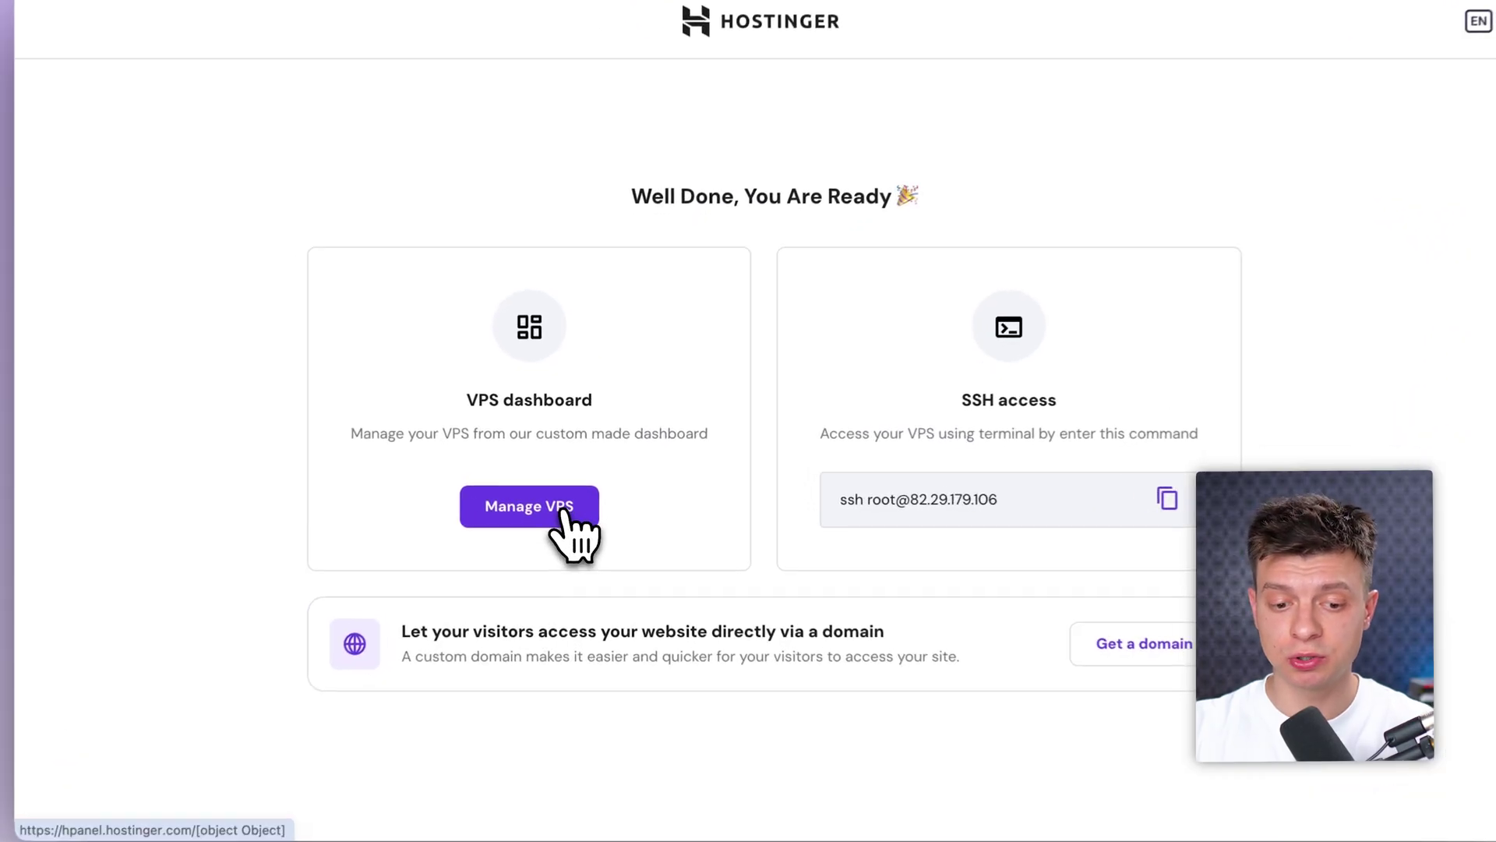
pyautogui.click(586, 514)
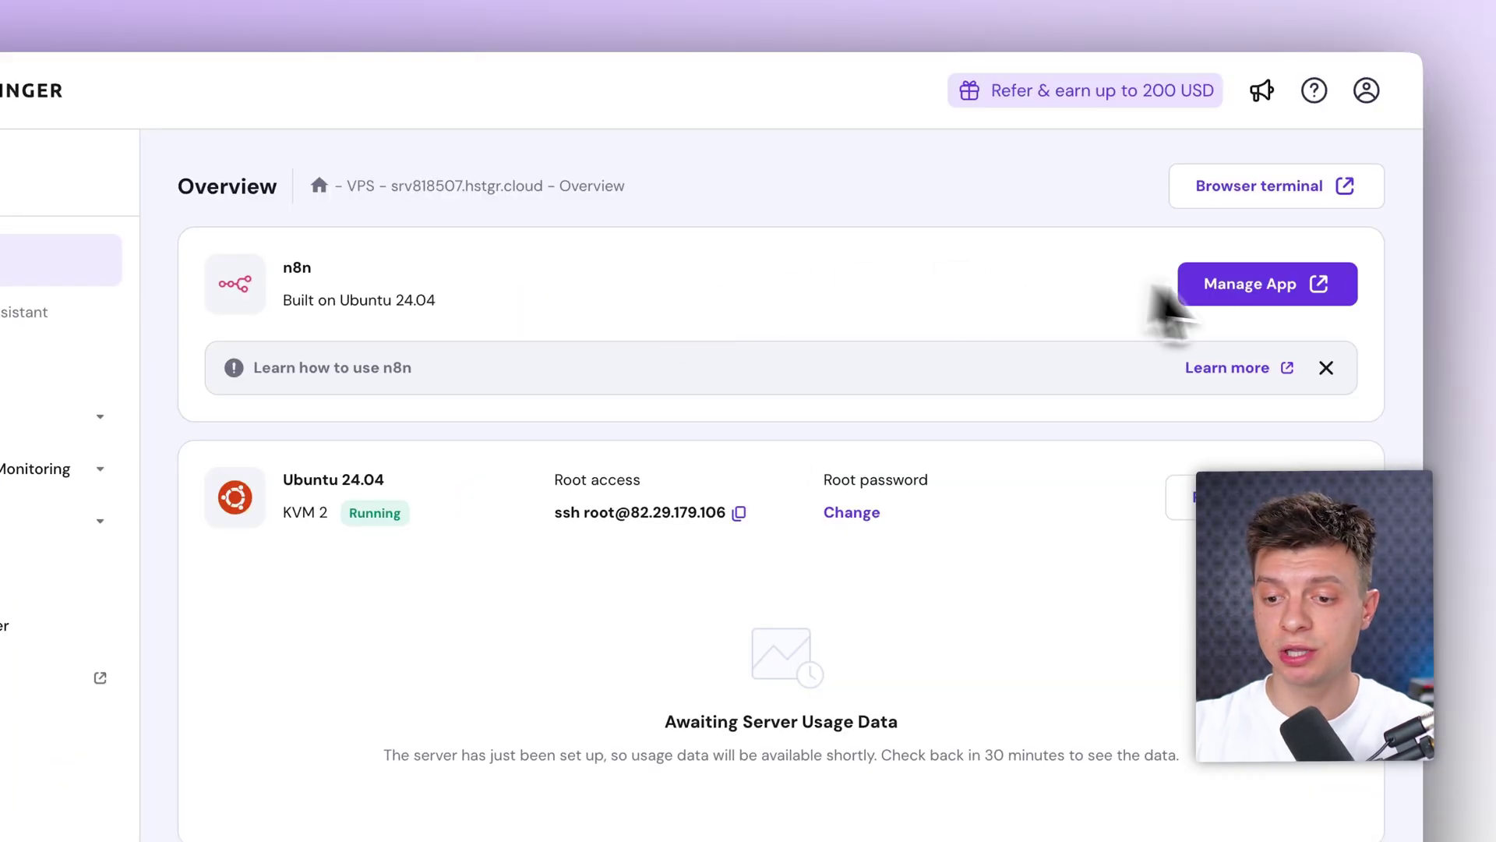
# Step: Launch the n8n app from the n8n card's Manage App on the VPS Overview
pyautogui.click(1286, 316)
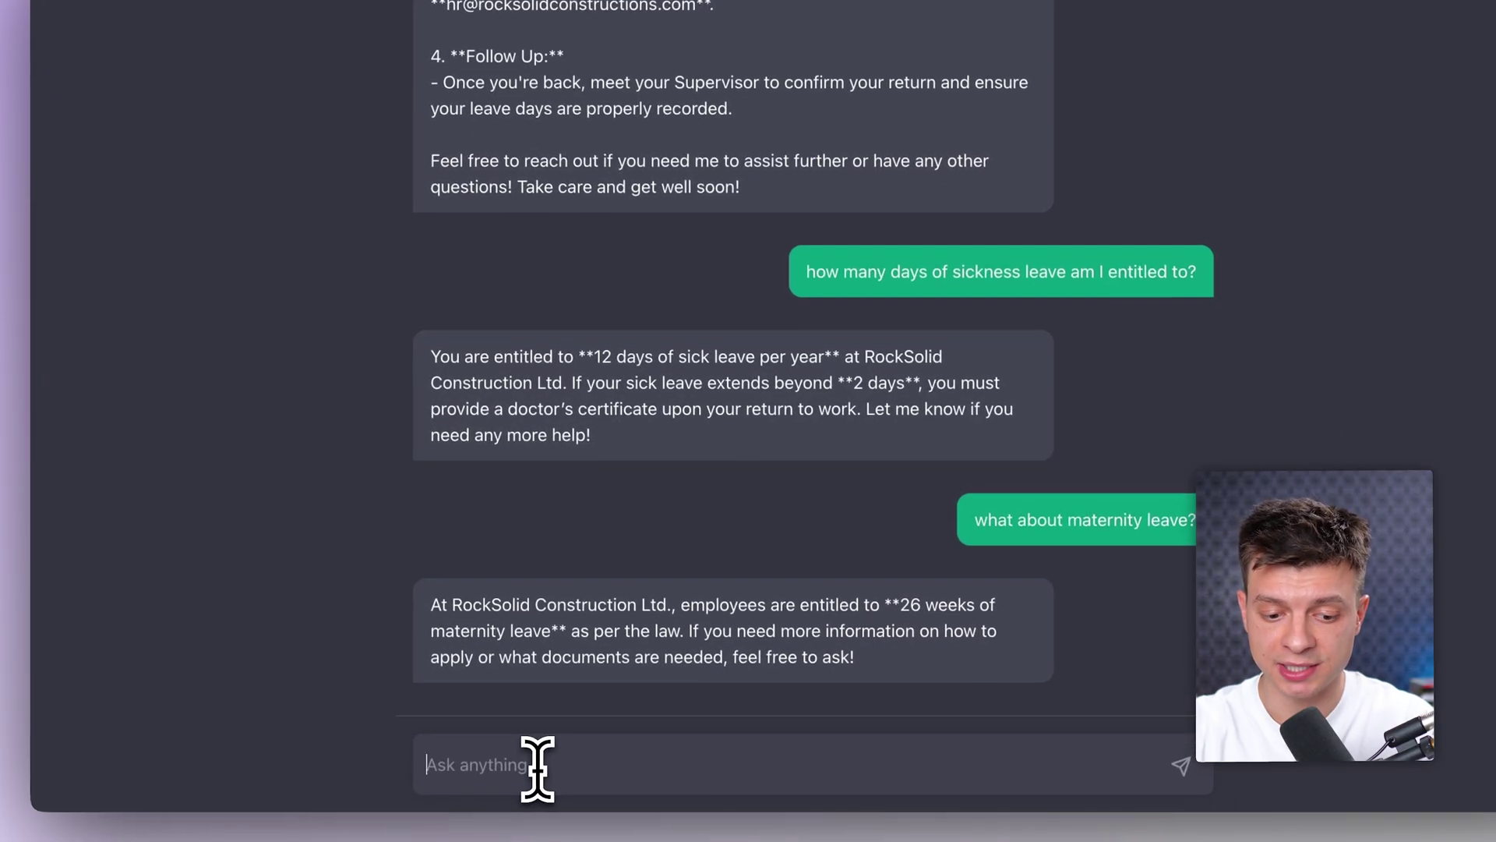
pyautogui.click(534, 761)
pyautogui.hotkey('ctrl', 'a')
pyautogui.press('BackSpace')
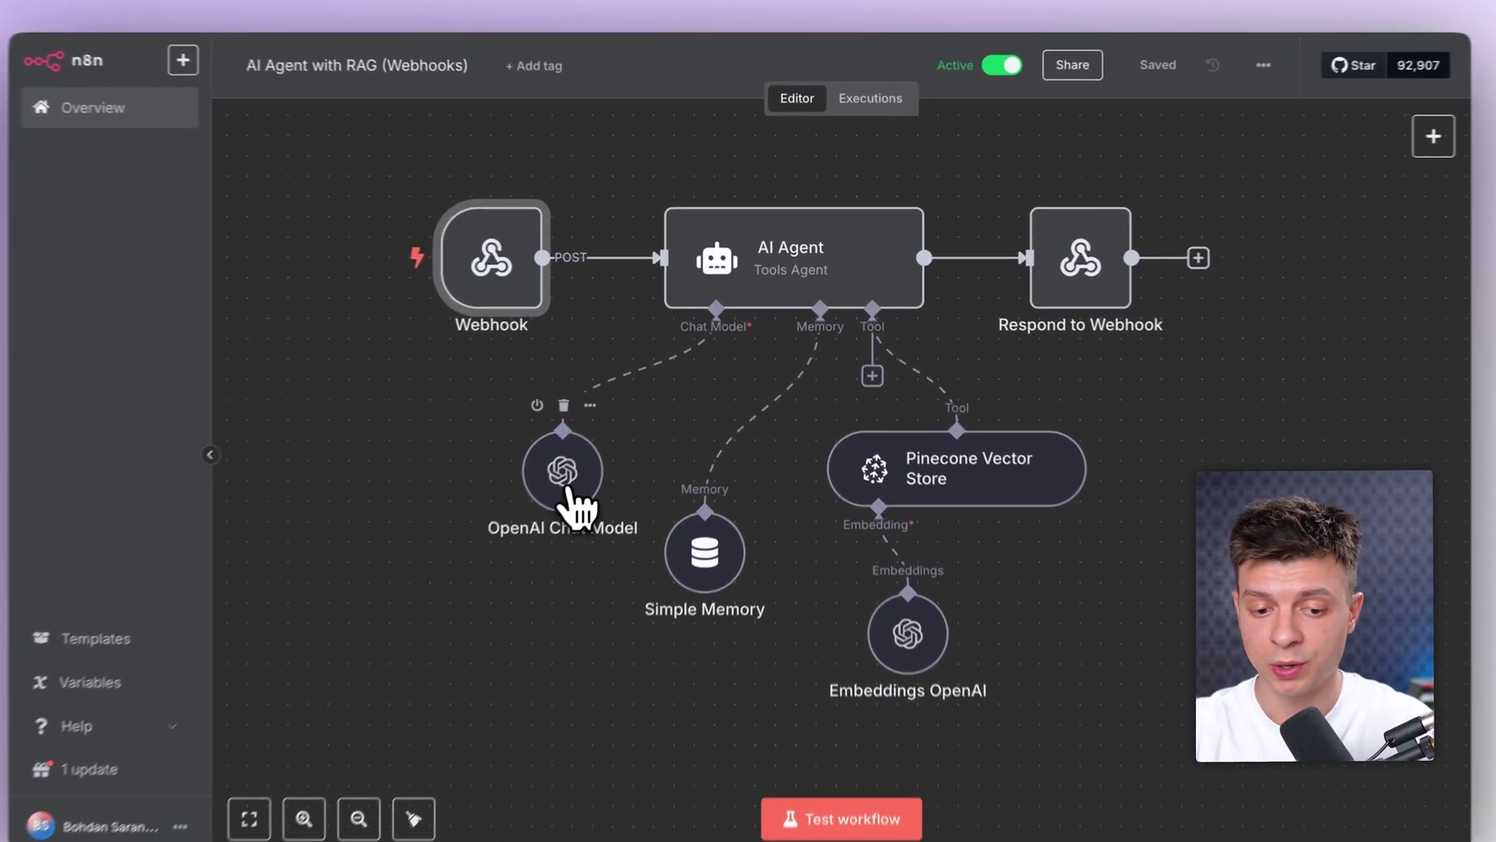
pyautogui.click(590, 466)
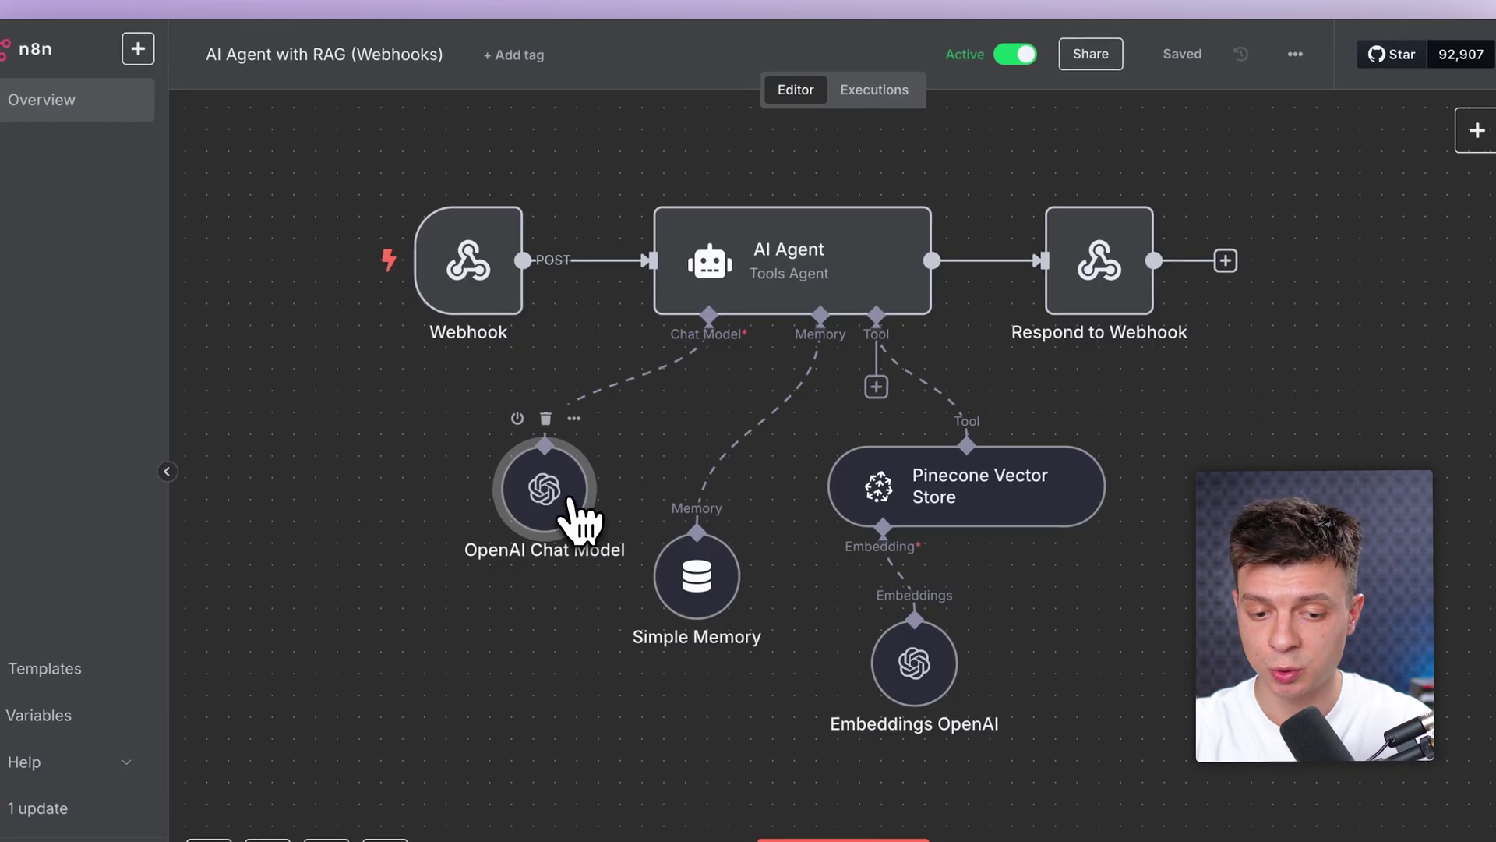
pyautogui.doubleClick(575, 507)
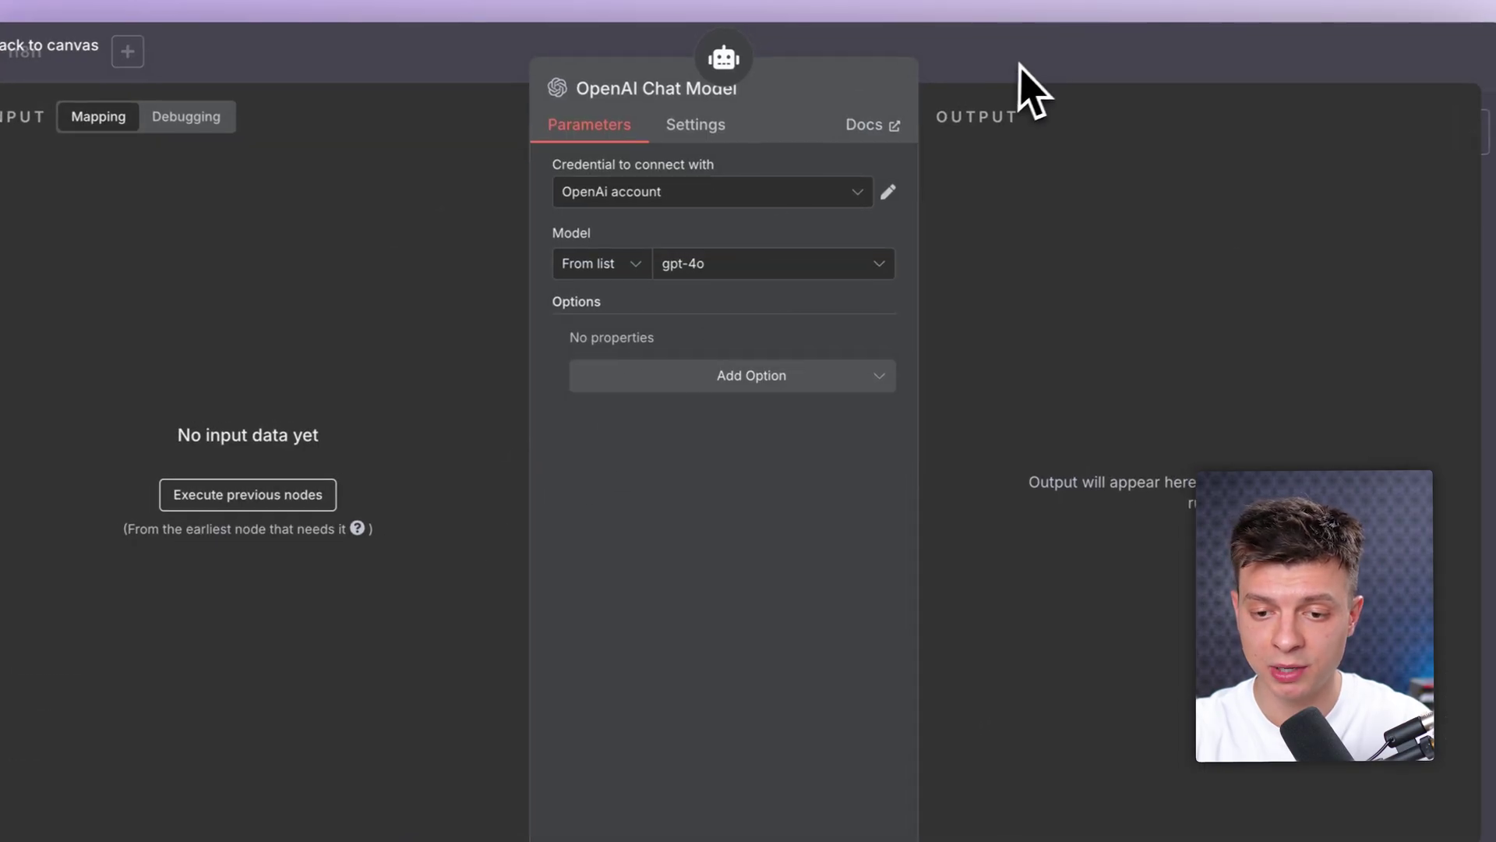
pyautogui.click(1026, 74)
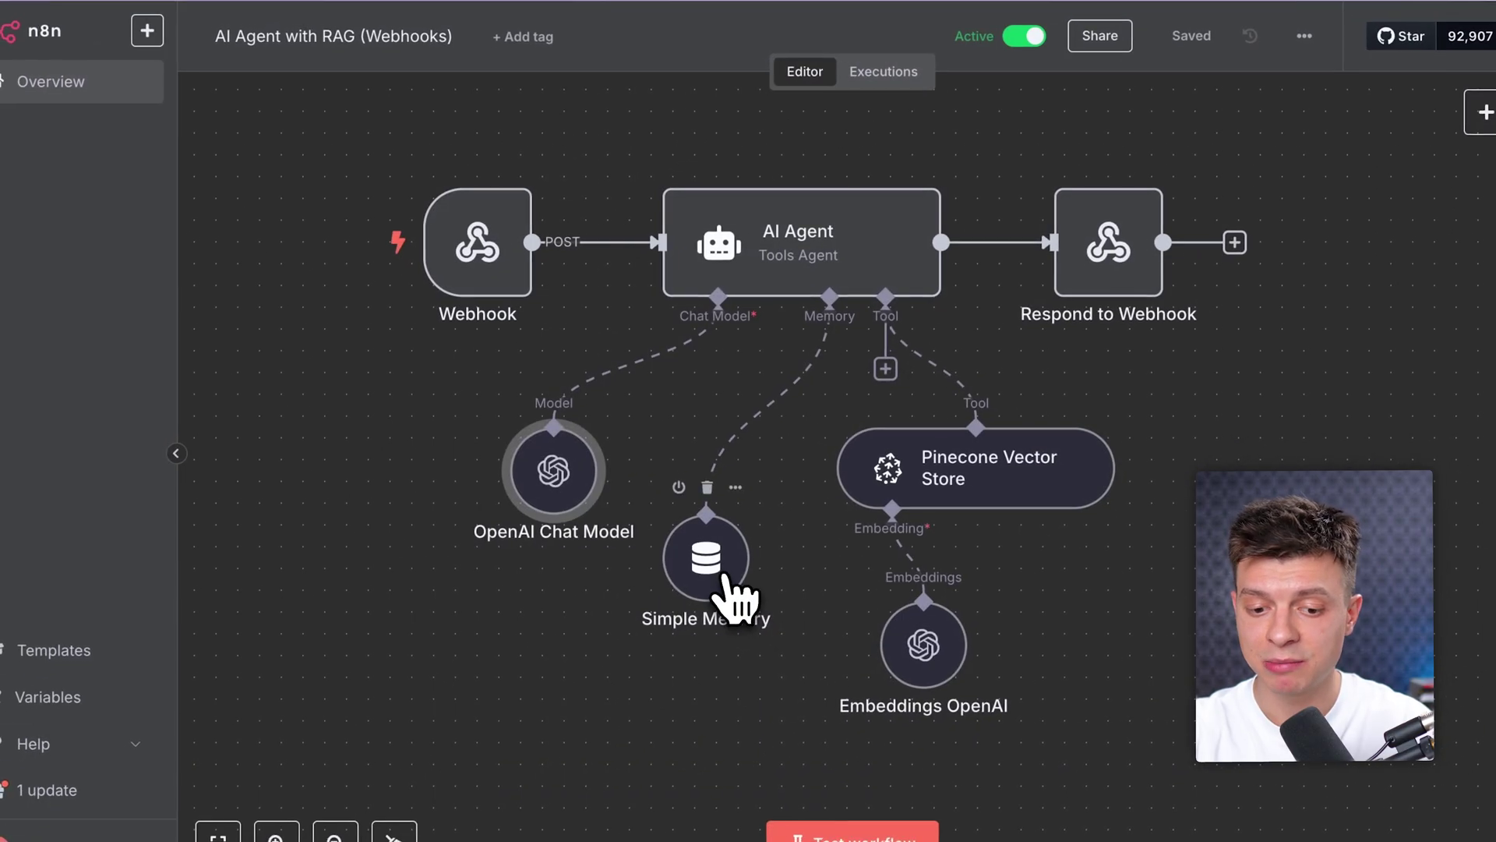
pyautogui.doubleClick(725, 579)
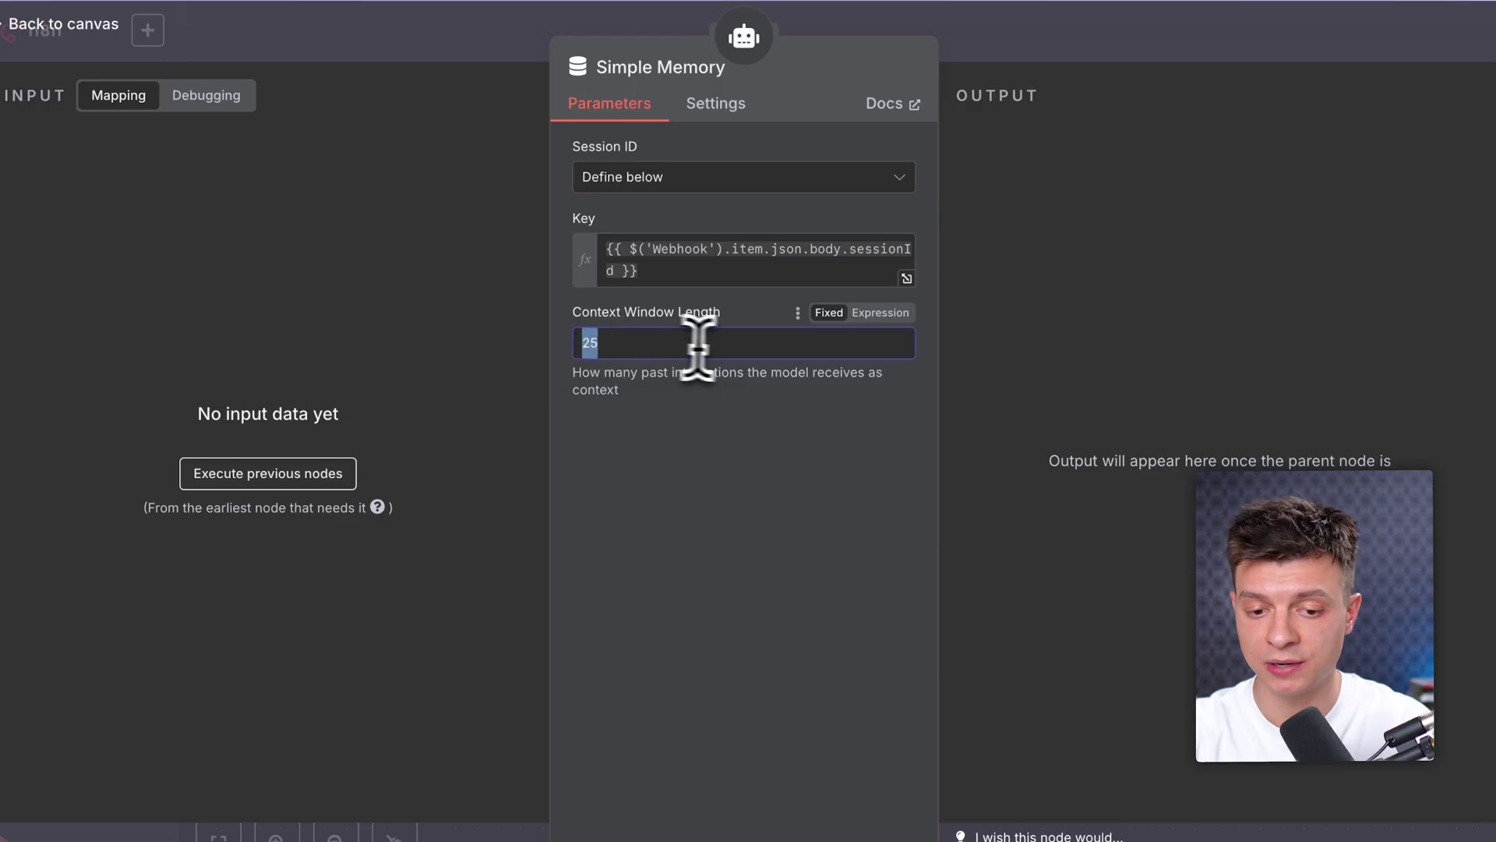
pyautogui.click(946, 125)
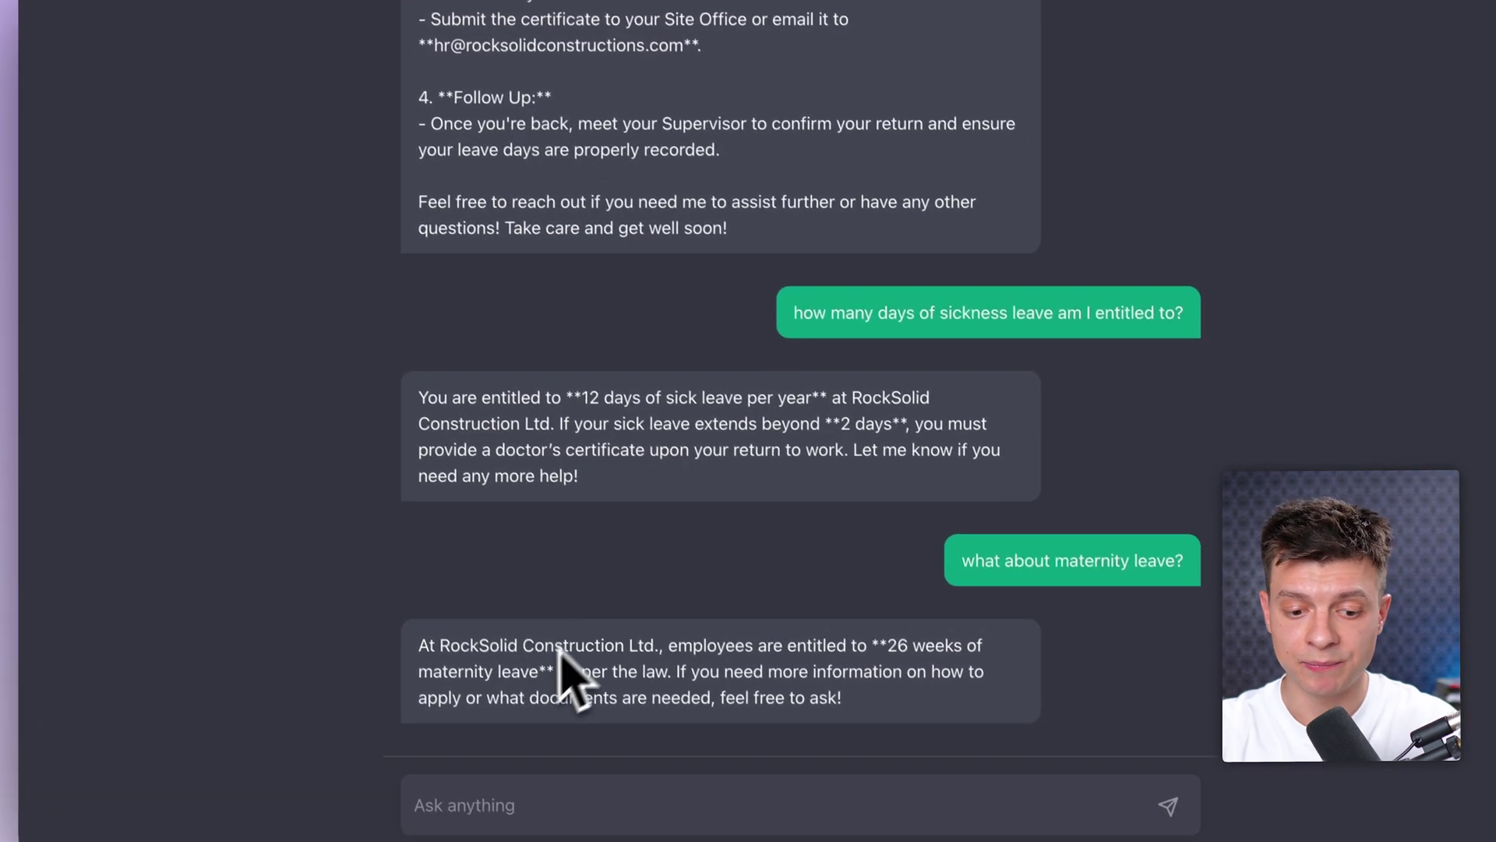
pyautogui.moveTo(416, 646); pyautogui.dragTo(904, 692)
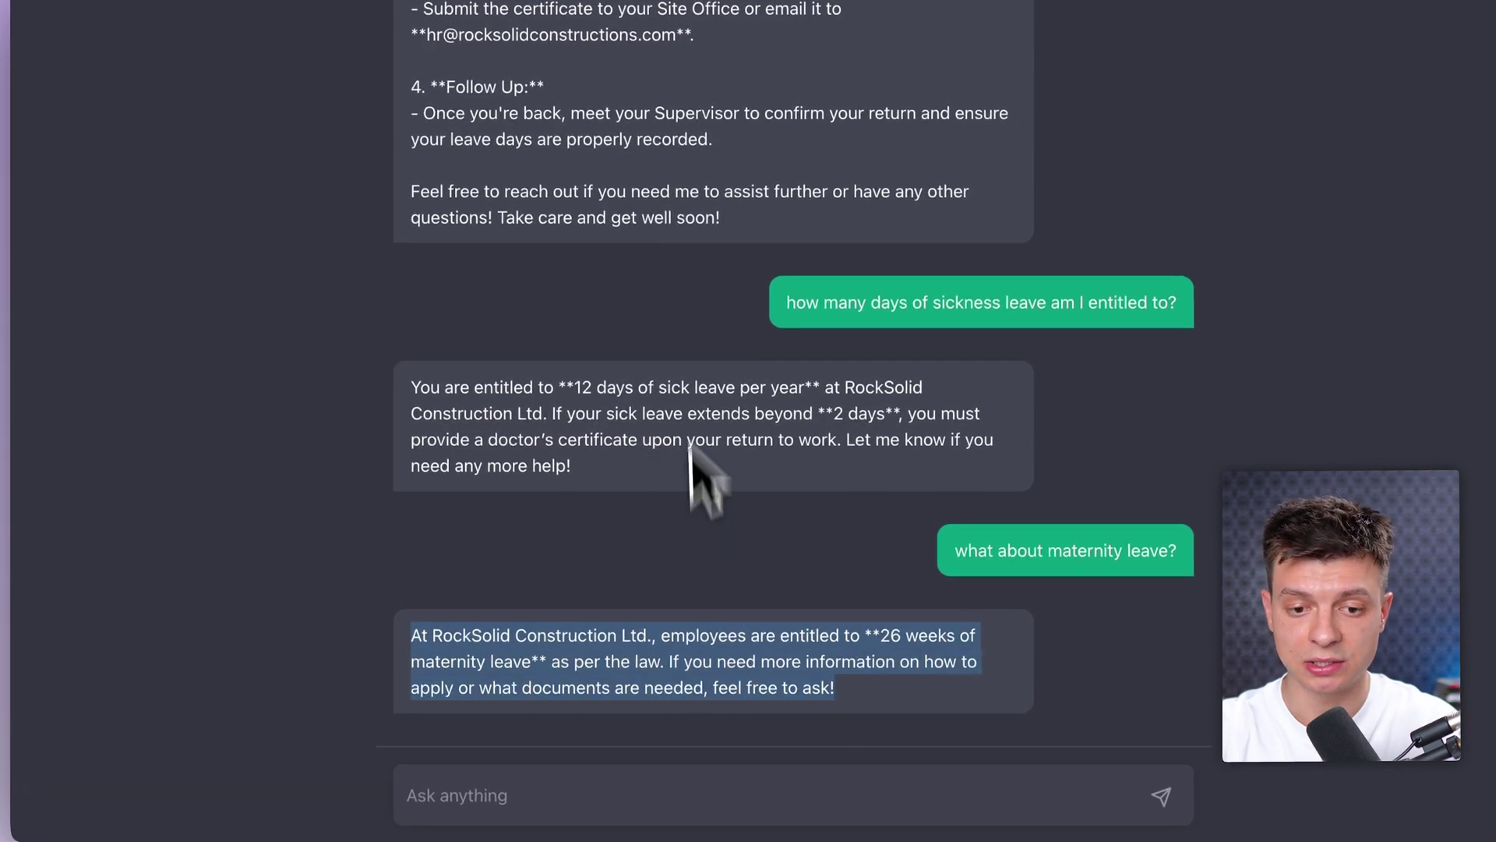
pyautogui.moveTo(413, 640); pyautogui.dragTo(828, 689)
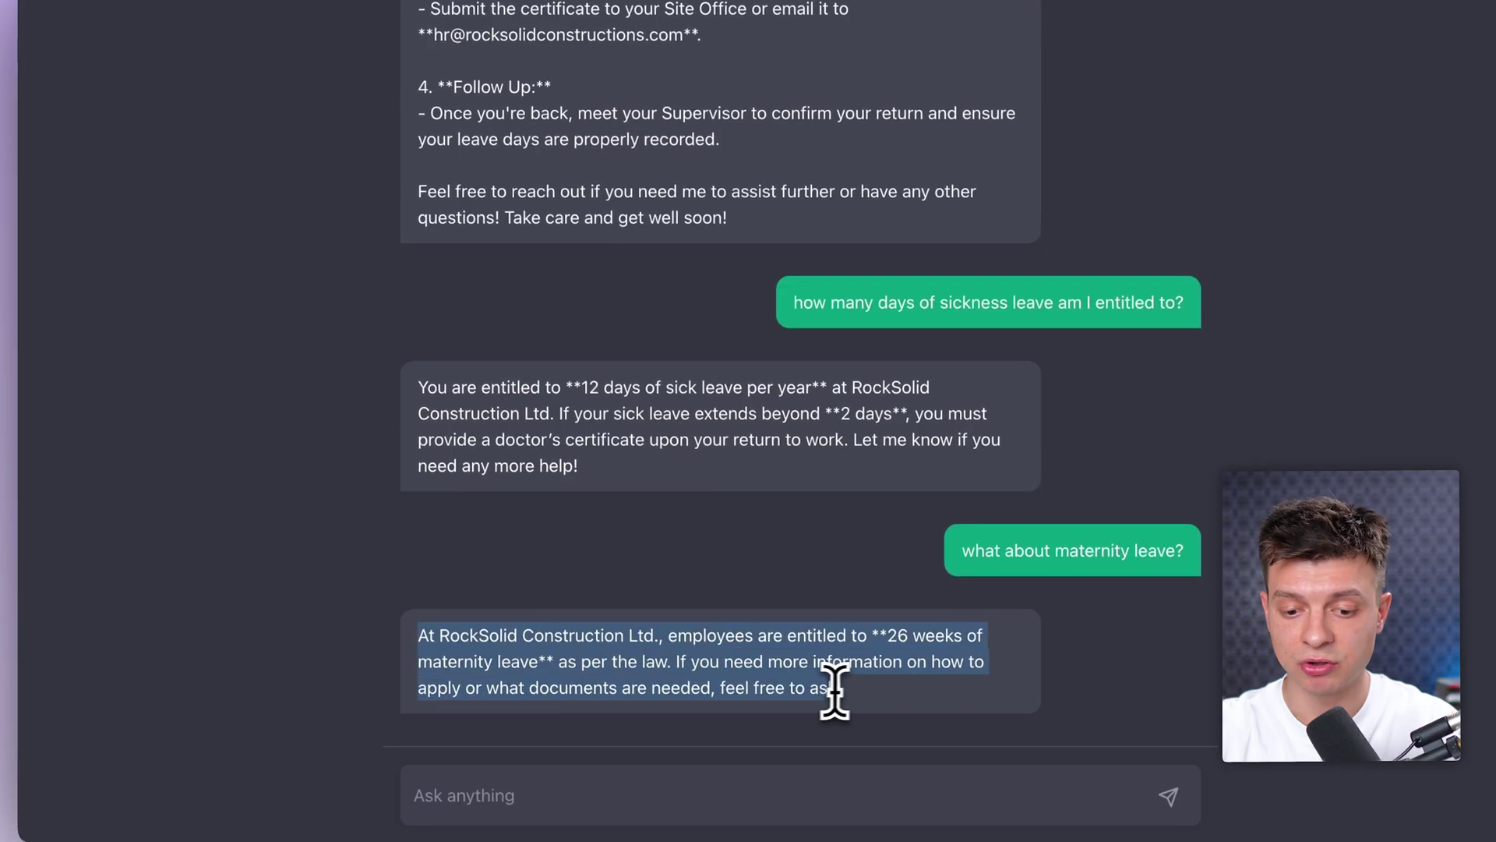
pyautogui.click(867, 693)
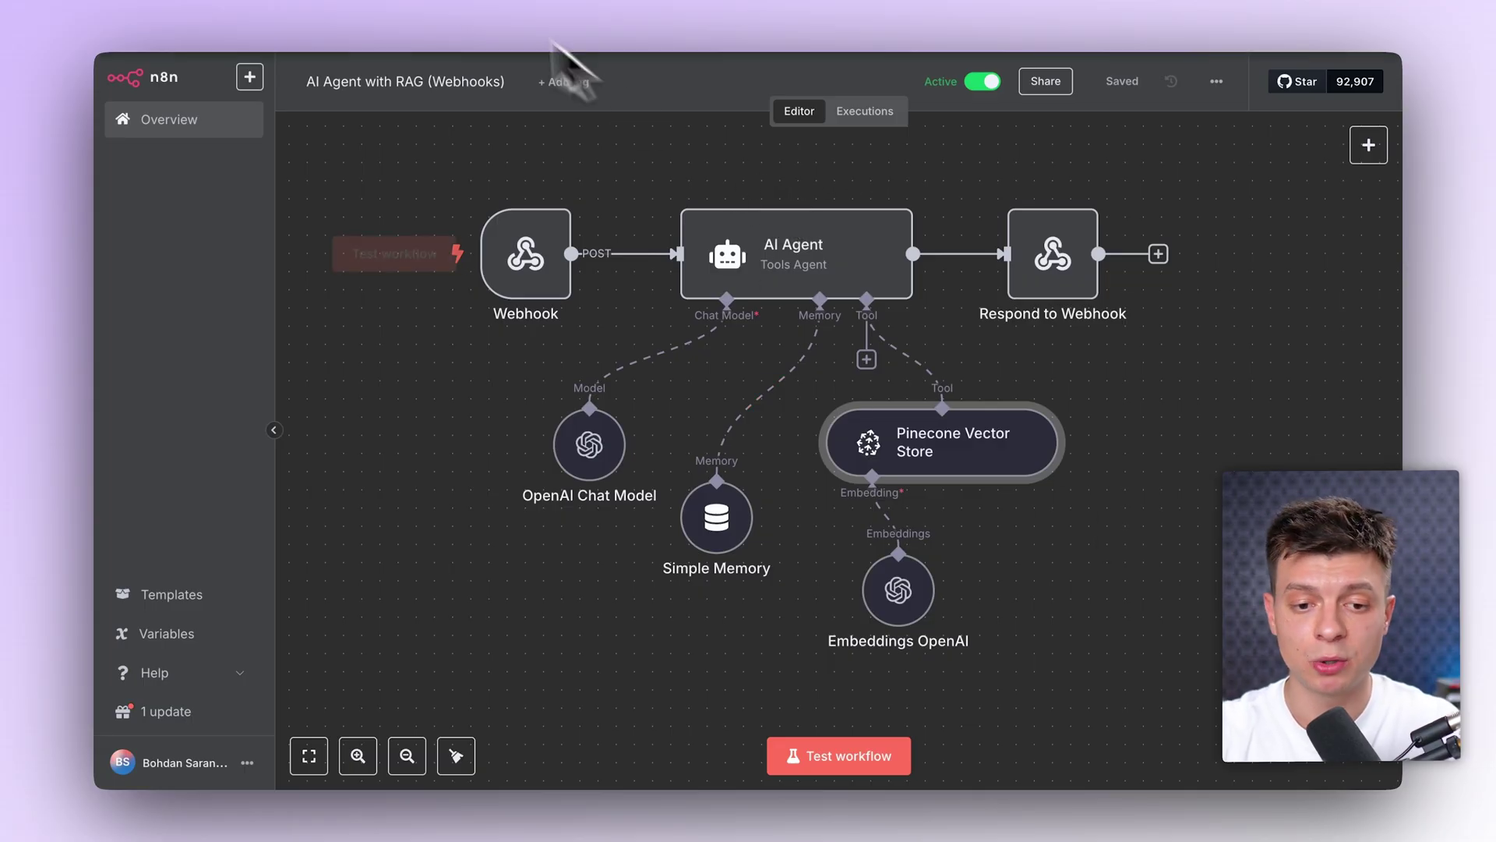
# Step: Check the Upload to Vector Store's Google Drive Trigger, keep polling every minute, and view its docs
pyautogui.click(515, 10)
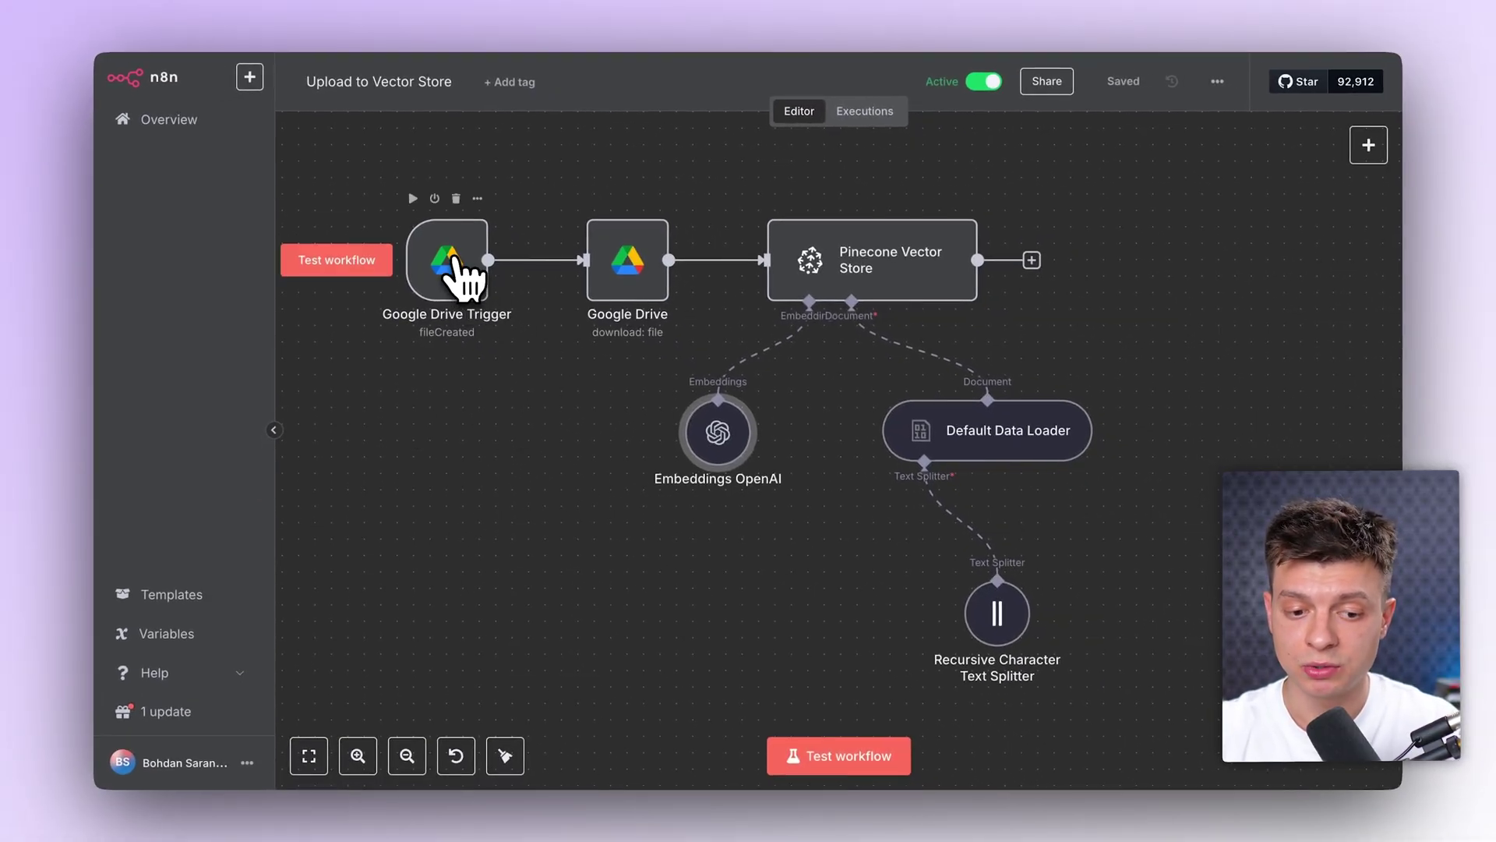
pyautogui.doubleClick(456, 261)
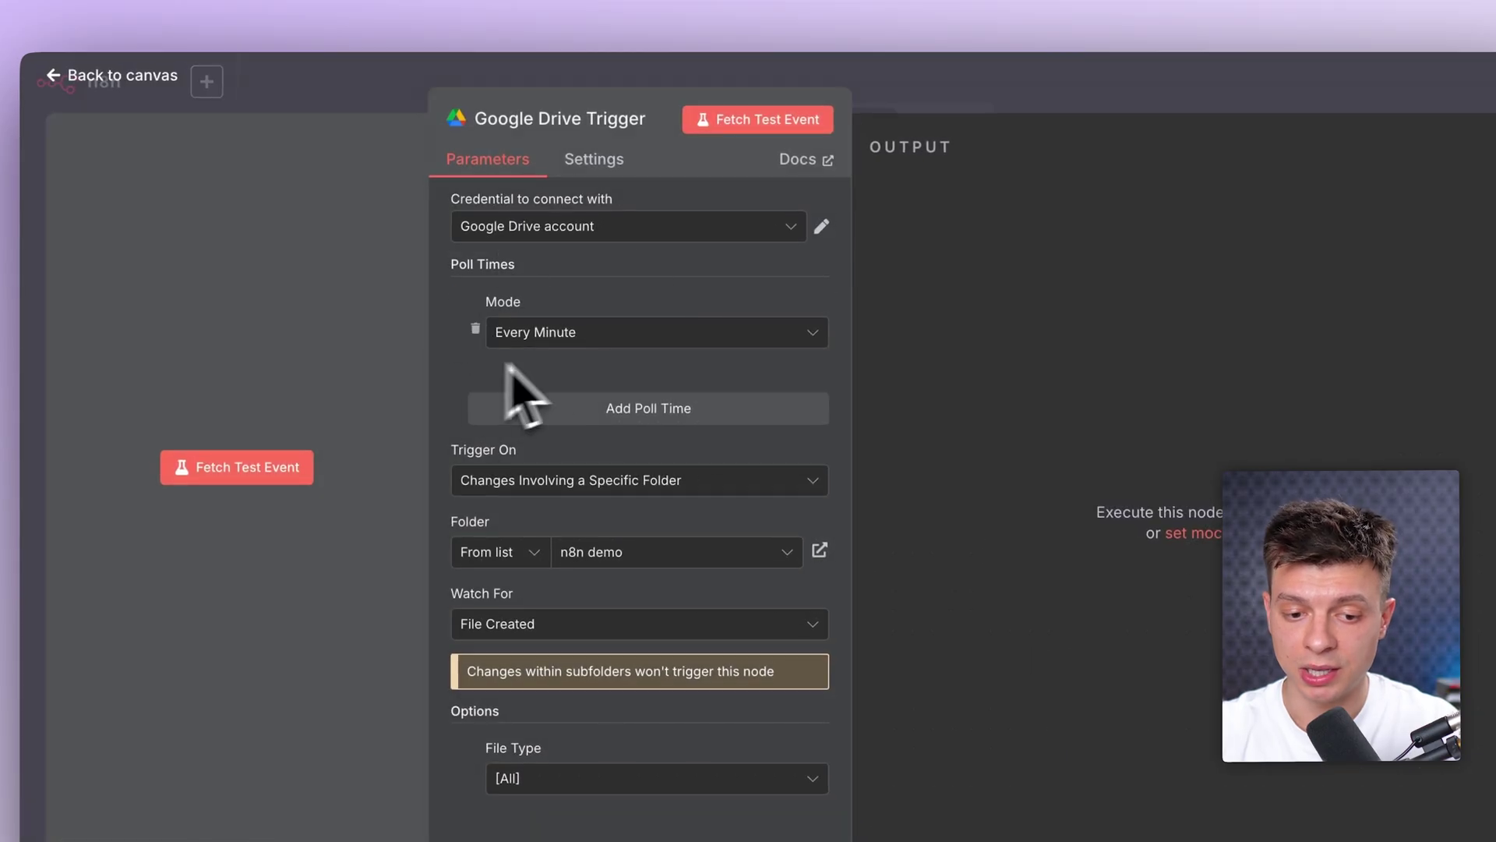
pyautogui.click(593, 335)
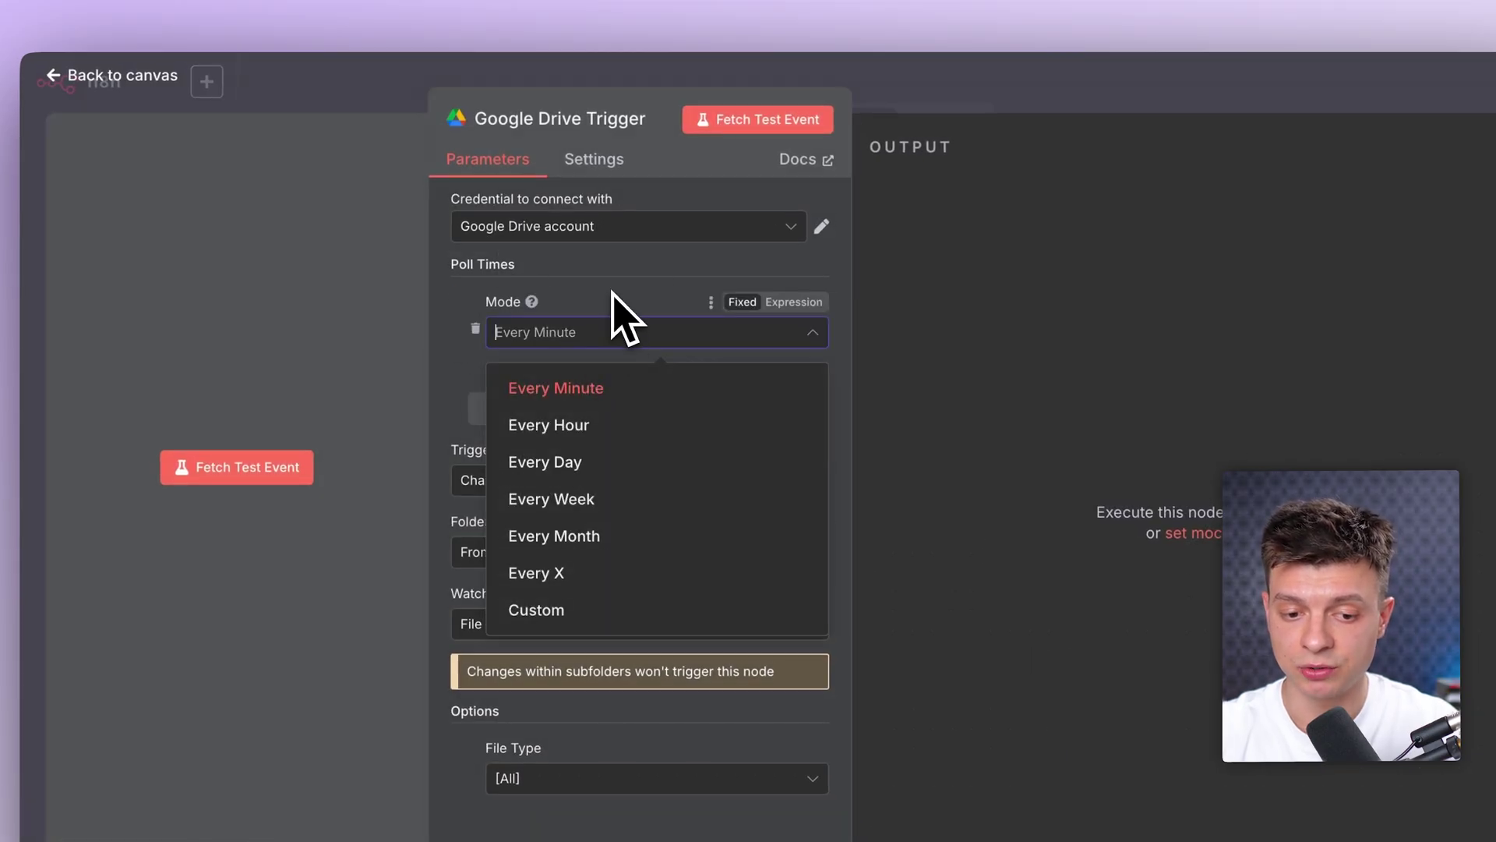
pyautogui.click(611, 295)
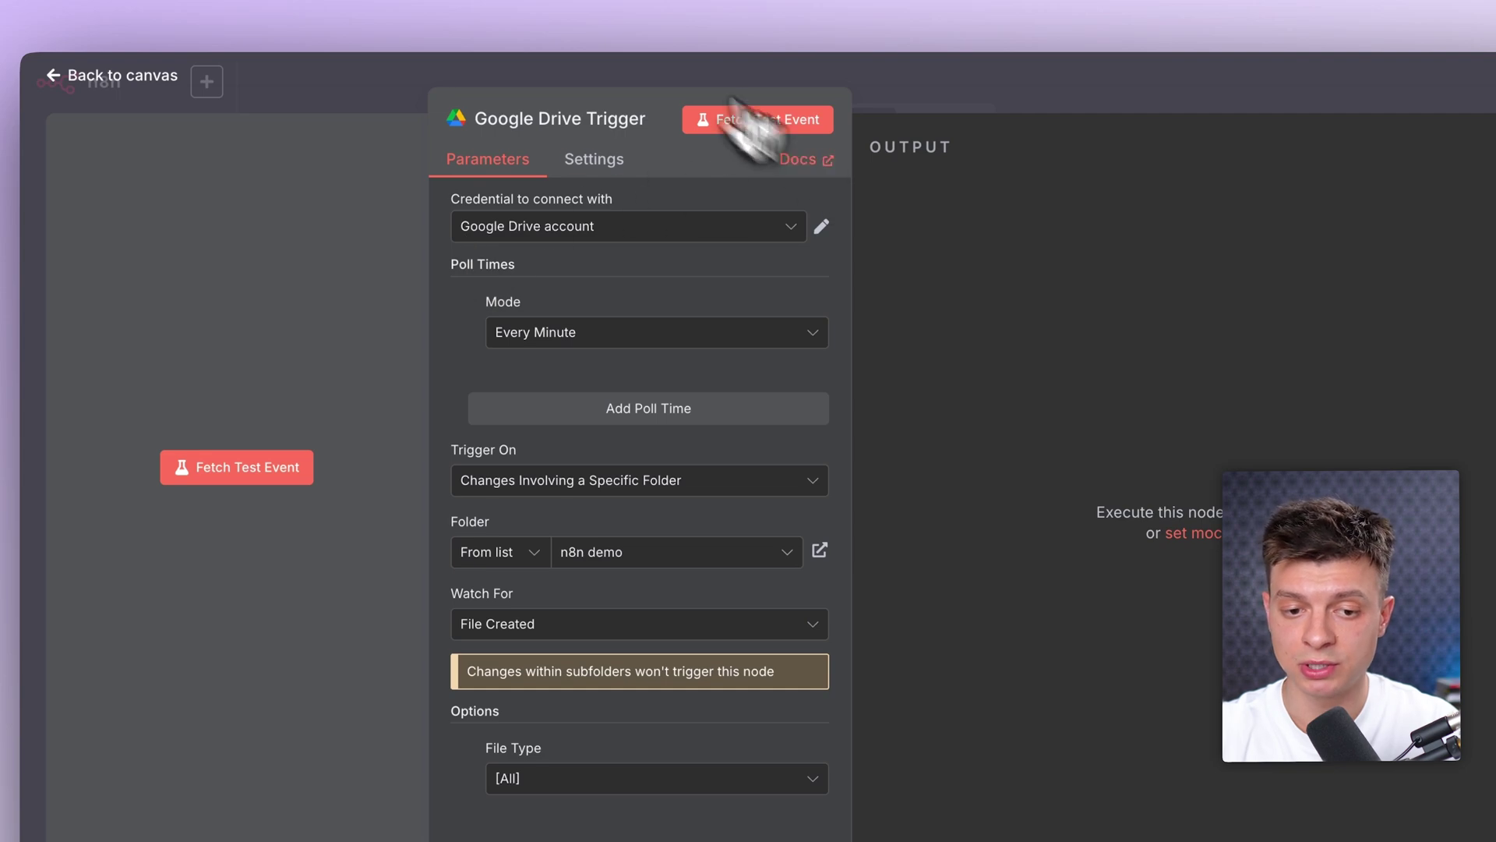
pyautogui.click(561, 2)
pyautogui.scroll(-10, 517, 405)
# Step: Confirm the Google Drive Trigger watches the 'n8n demo' folder for changes, then return to the canvas
pyautogui.scroll(10, 514, 409)
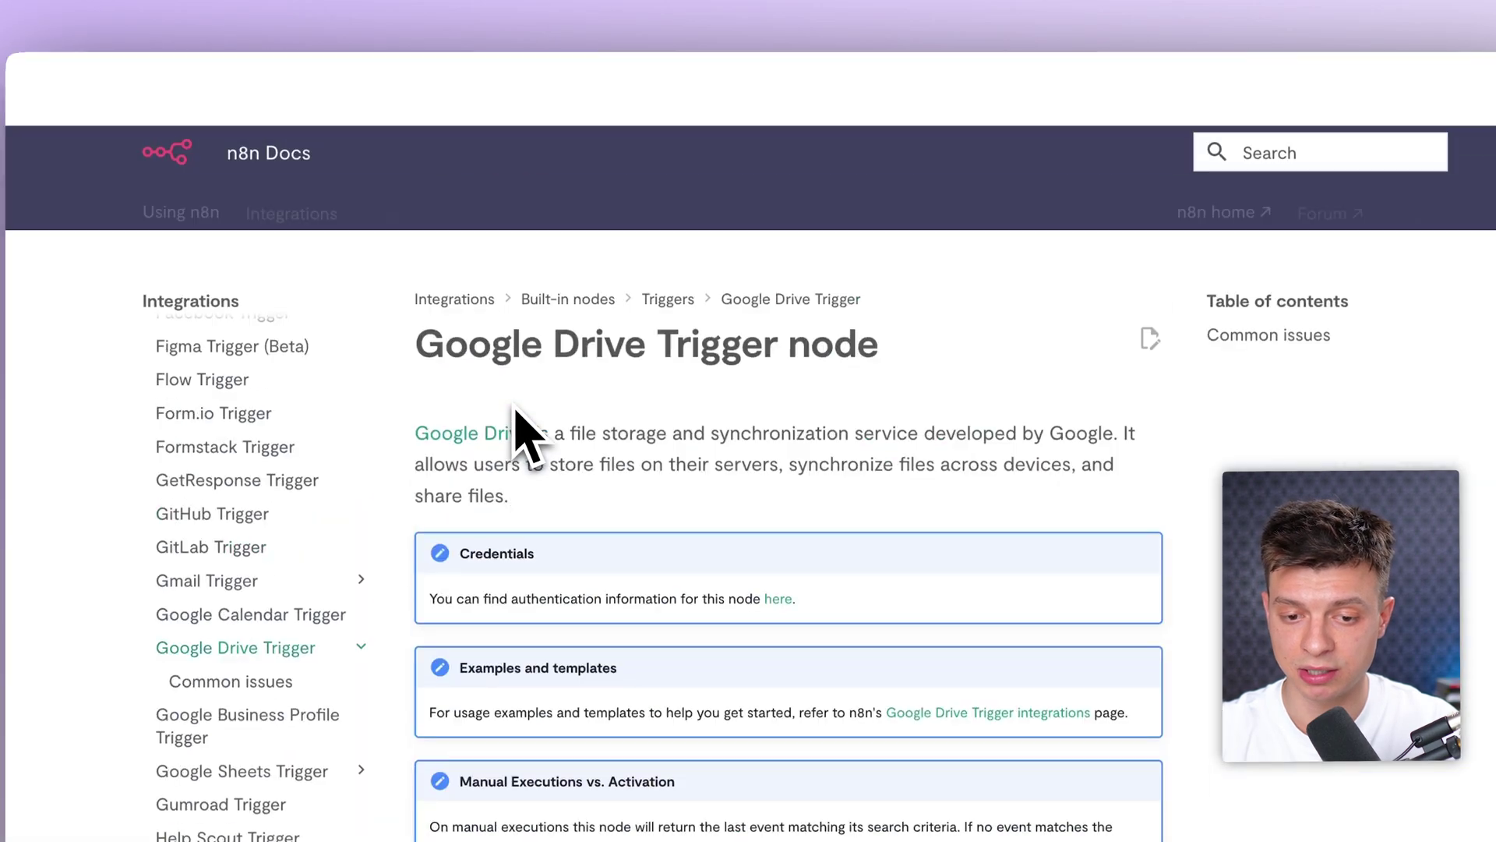
pyautogui.click(575, 2)
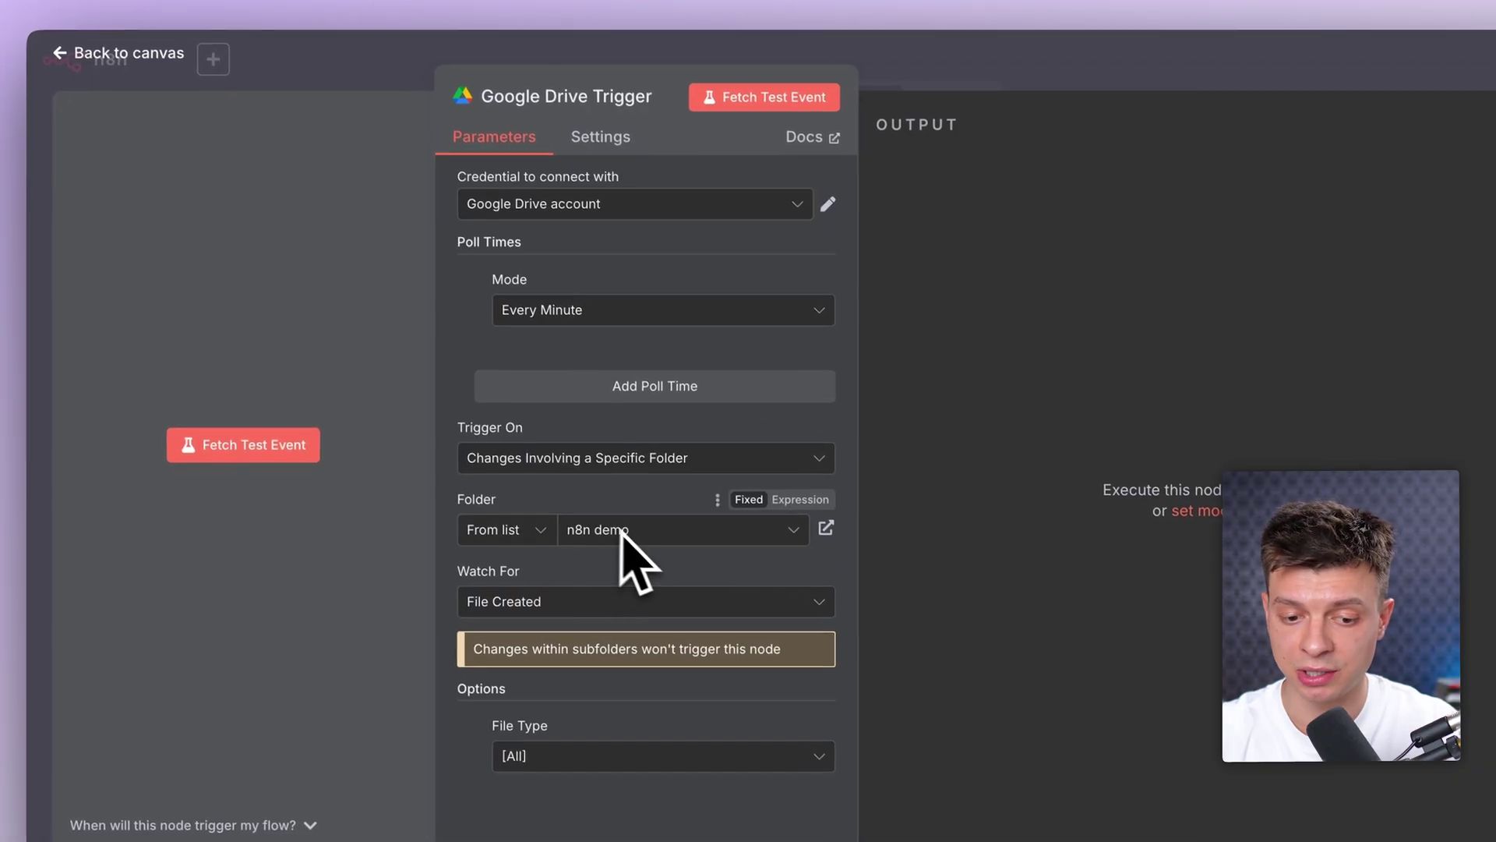
pyautogui.click(611, 6)
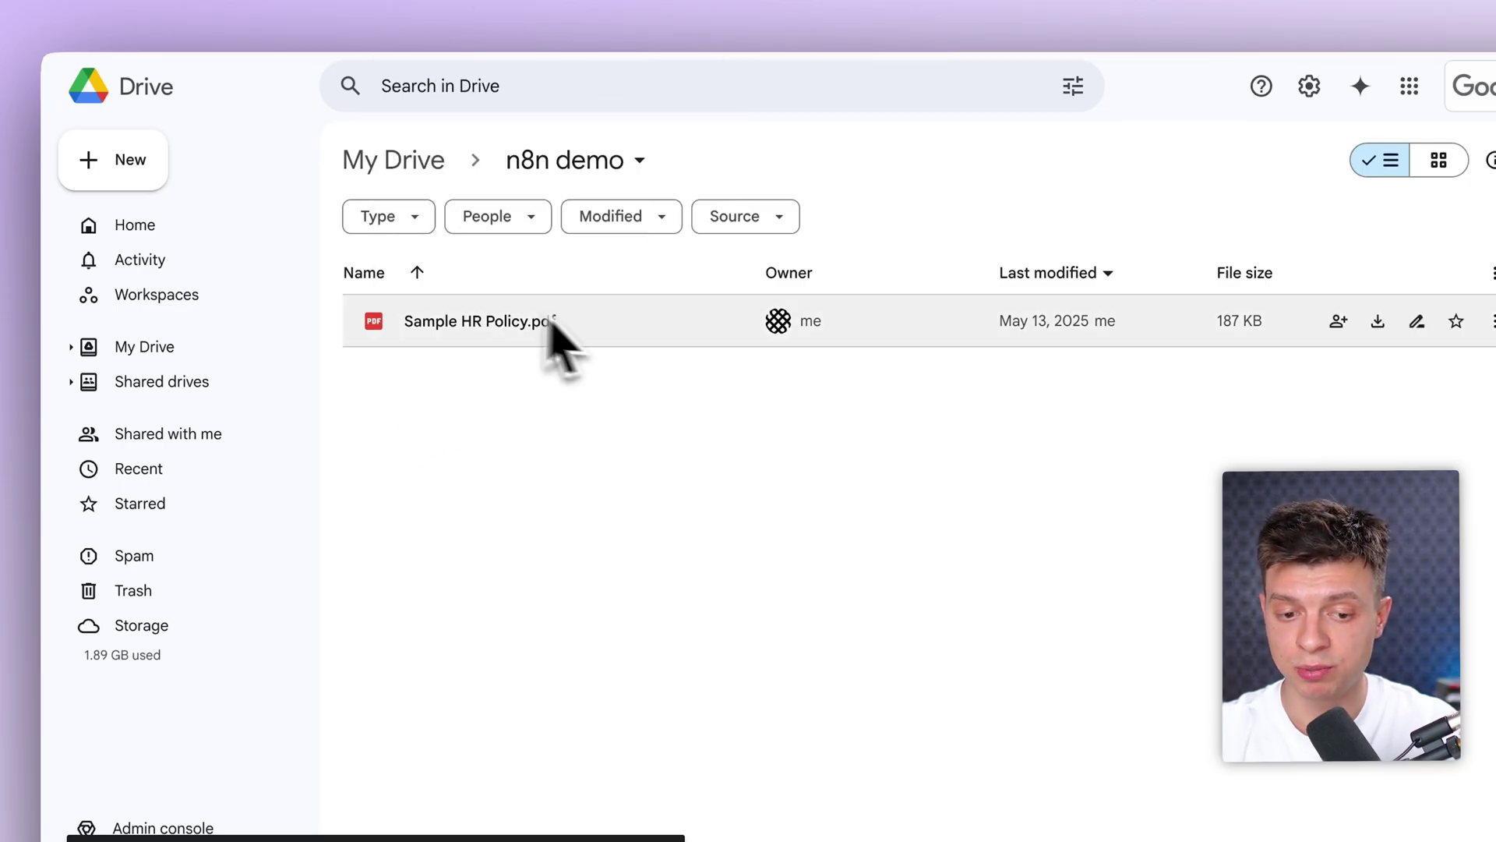
pyautogui.click(536, 21)
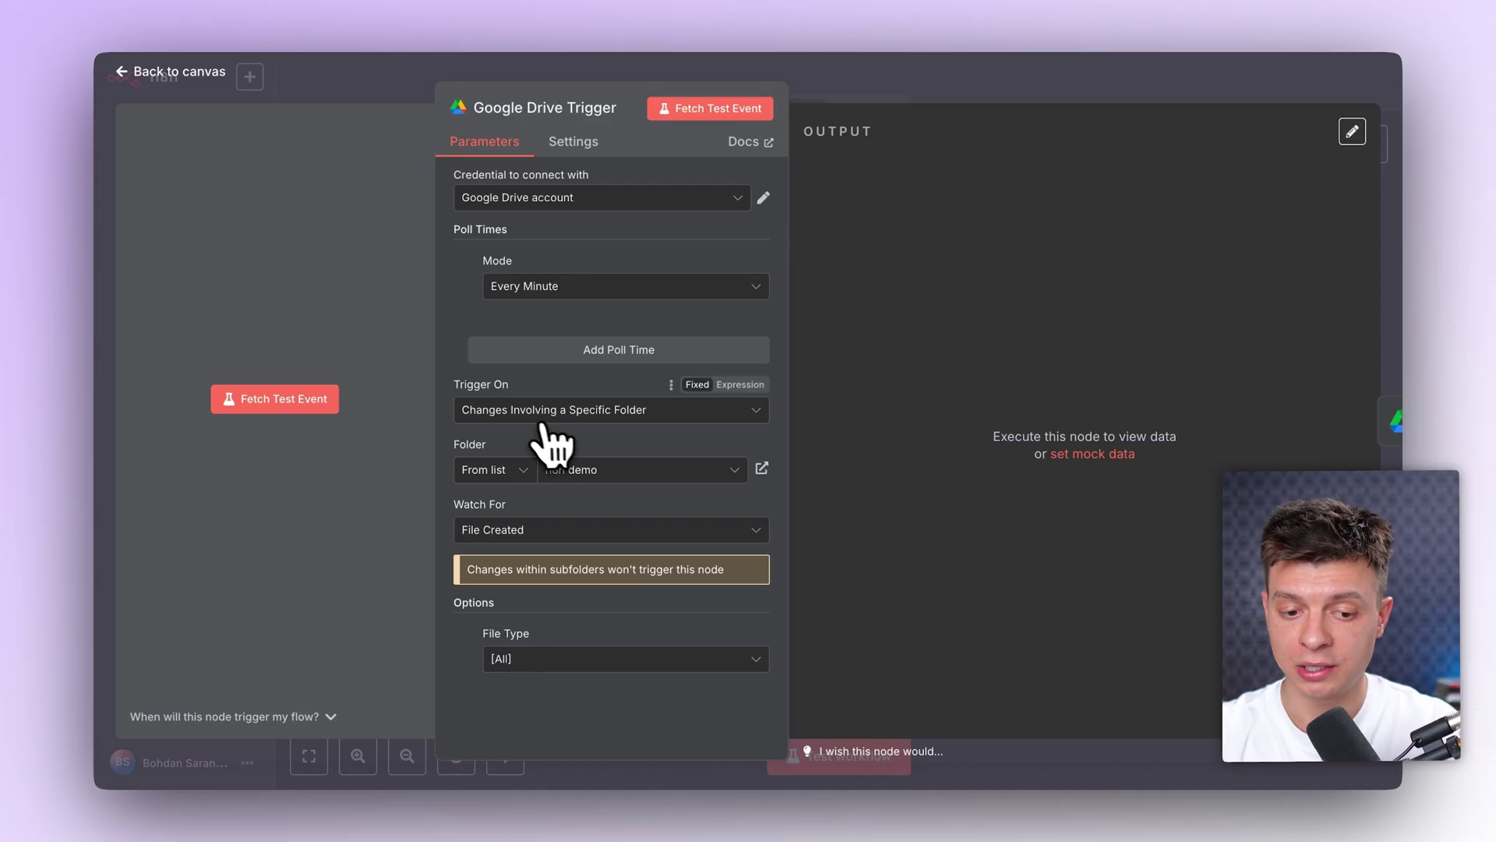
pyautogui.click(511, 409)
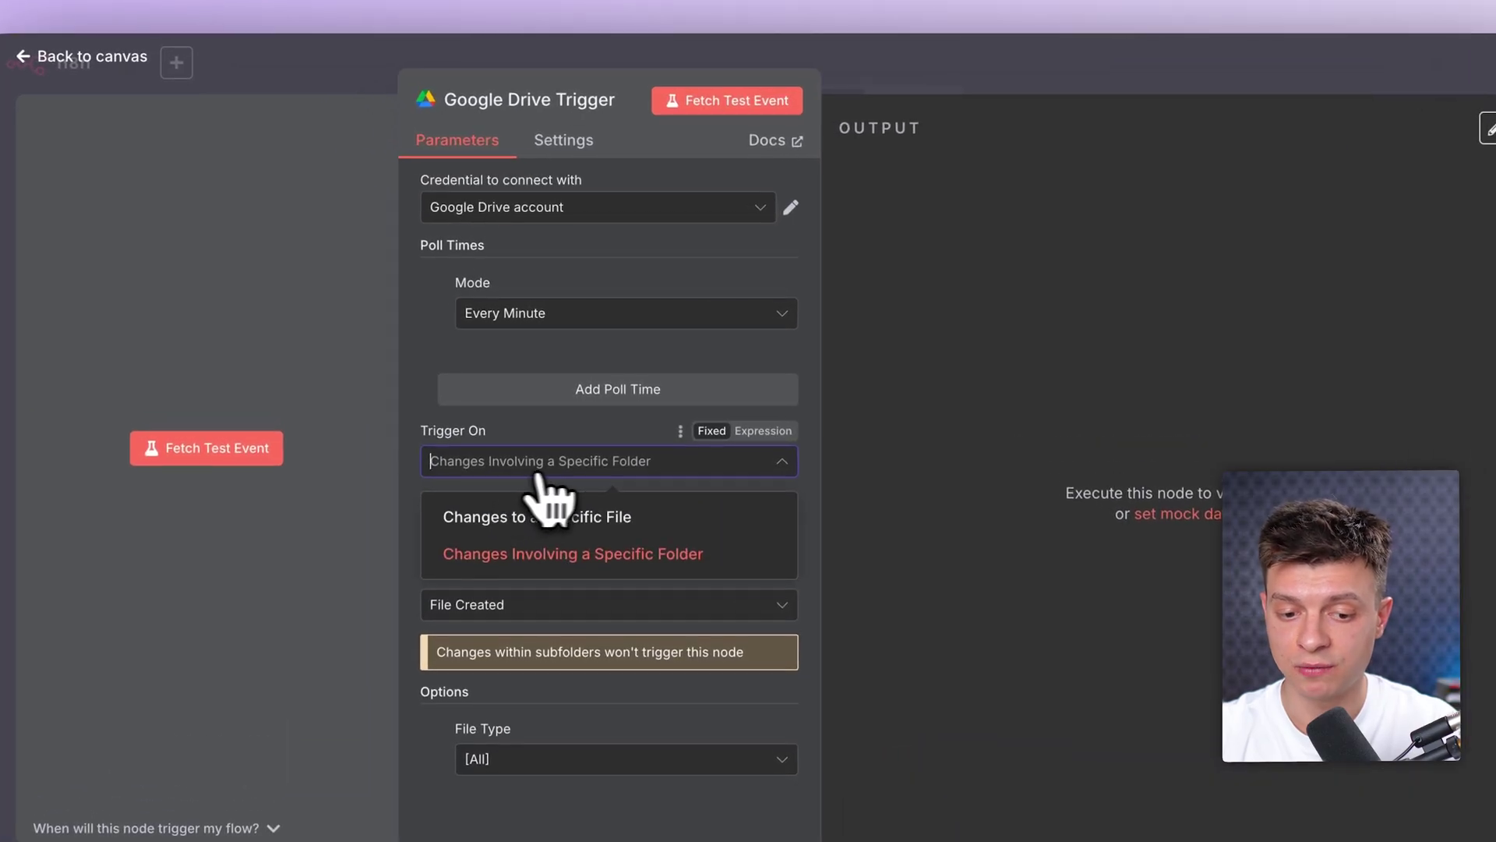
pyautogui.click(614, 546)
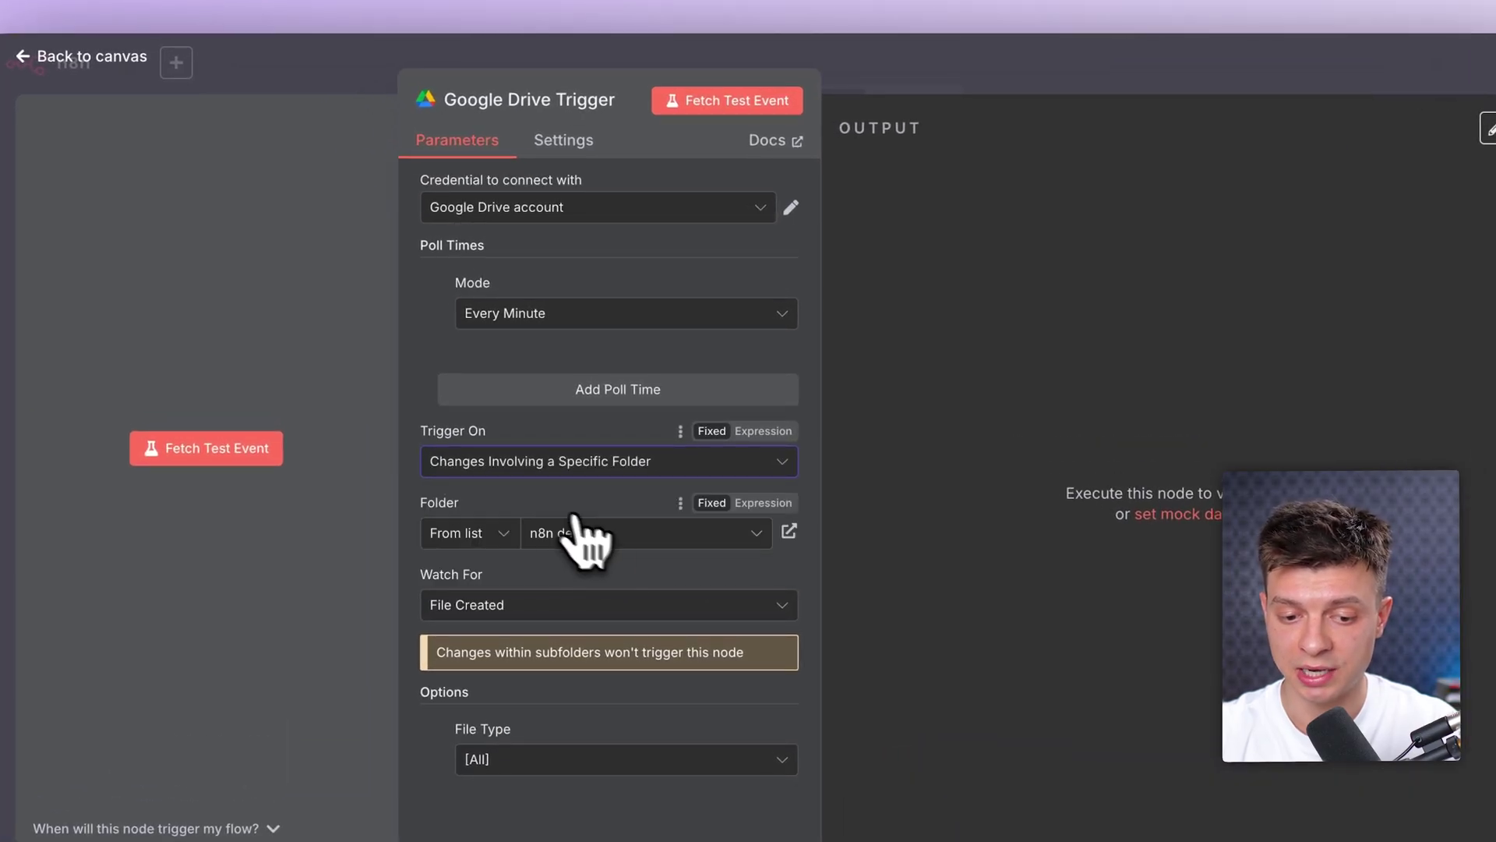
pyautogui.click(935, 97)
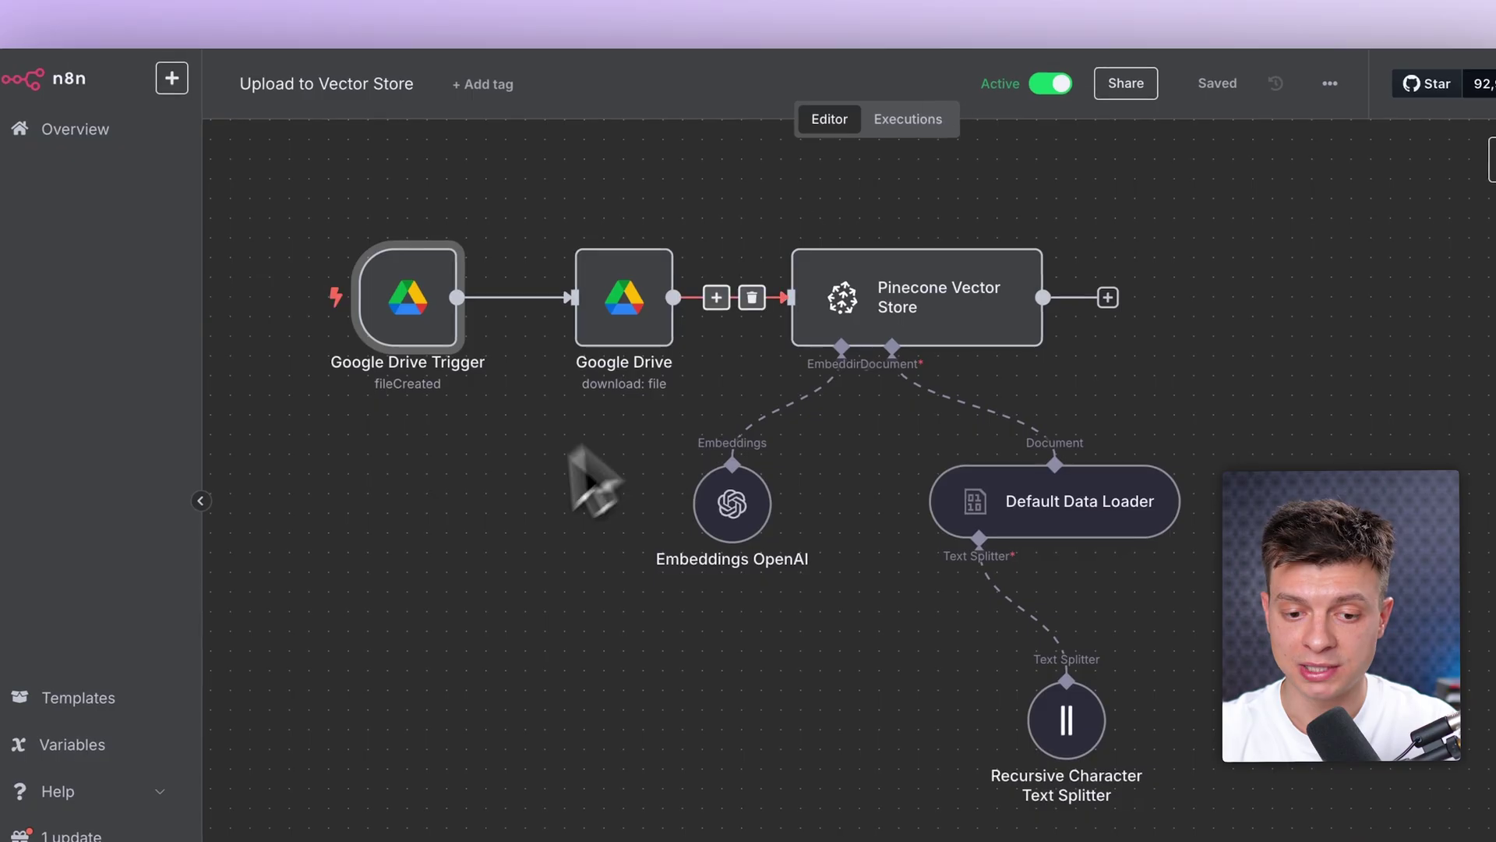
pyautogui.scroll(1, 624, 312)
pyautogui.click(624, 296)
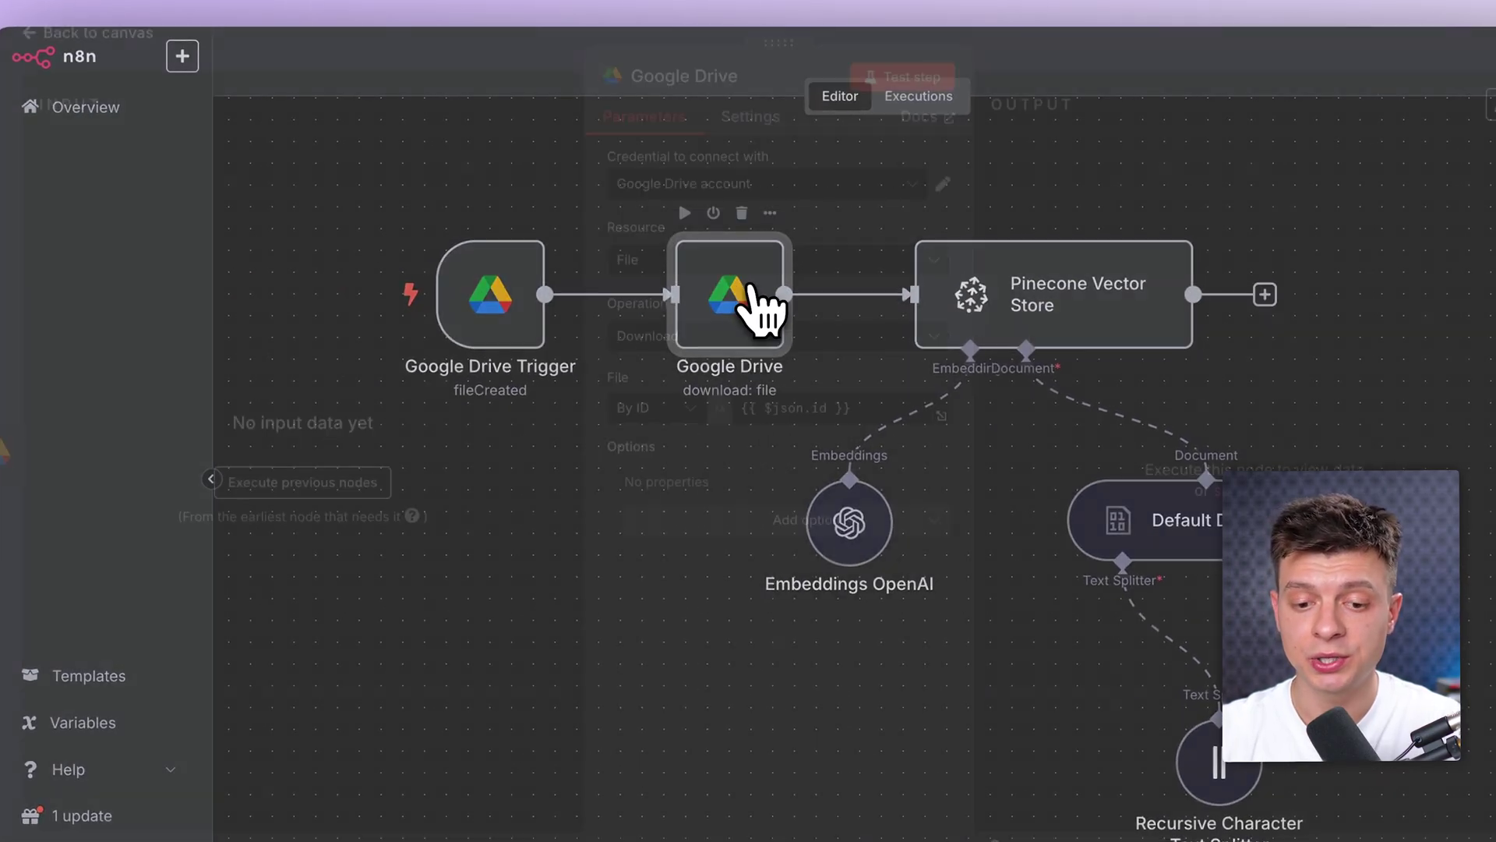
pyautogui.doubleClick(756, 304)
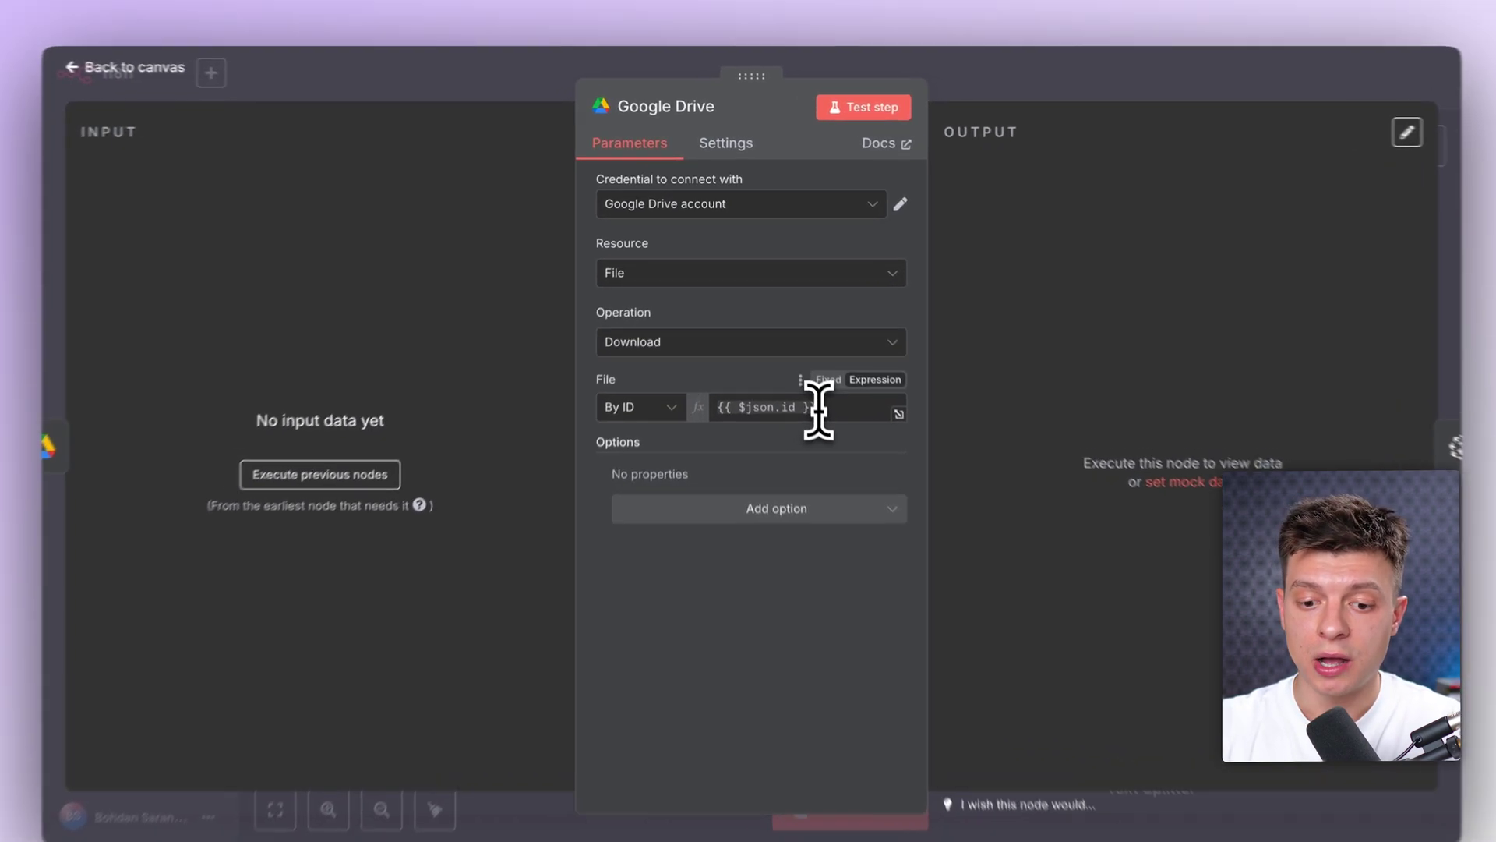
pyautogui.click(810, 382)
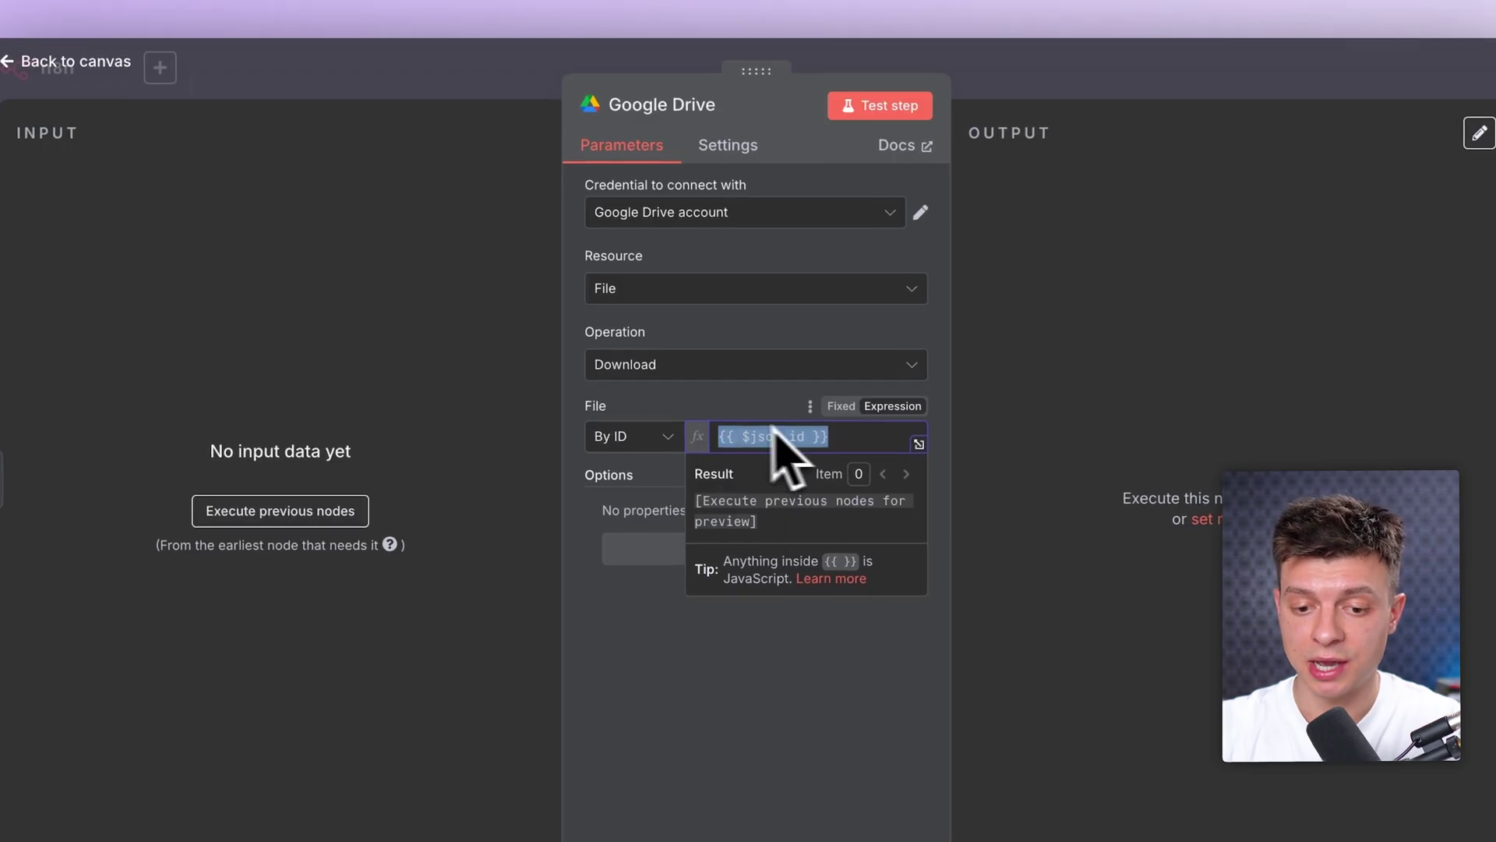
pyautogui.click(1041, 91)
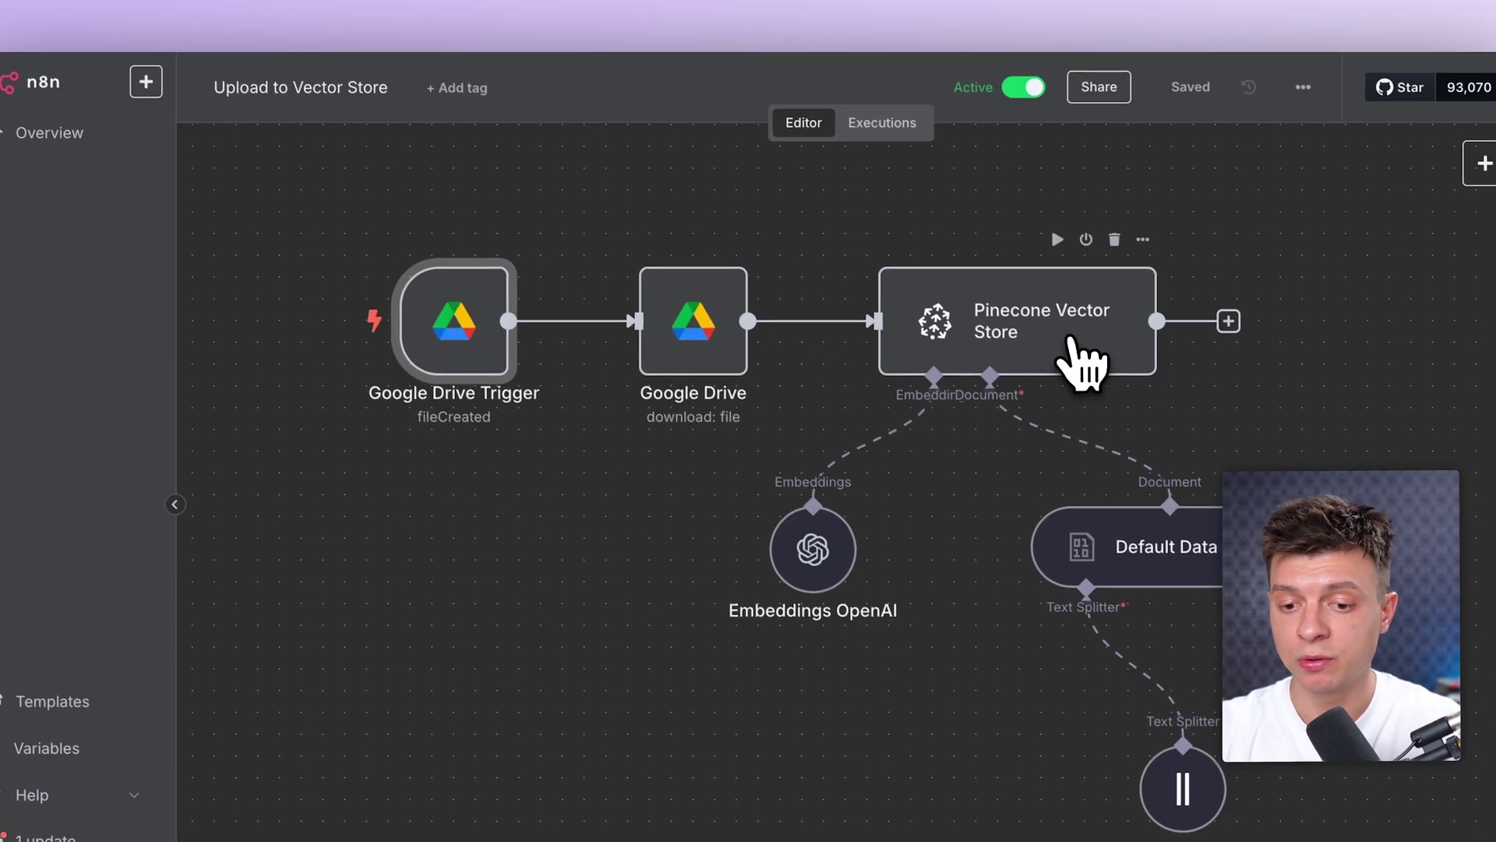
# Step: Inspect the Pinecone Vector Store node and keep its index set to n8ndemo
pyautogui.doubleClick(1079, 363)
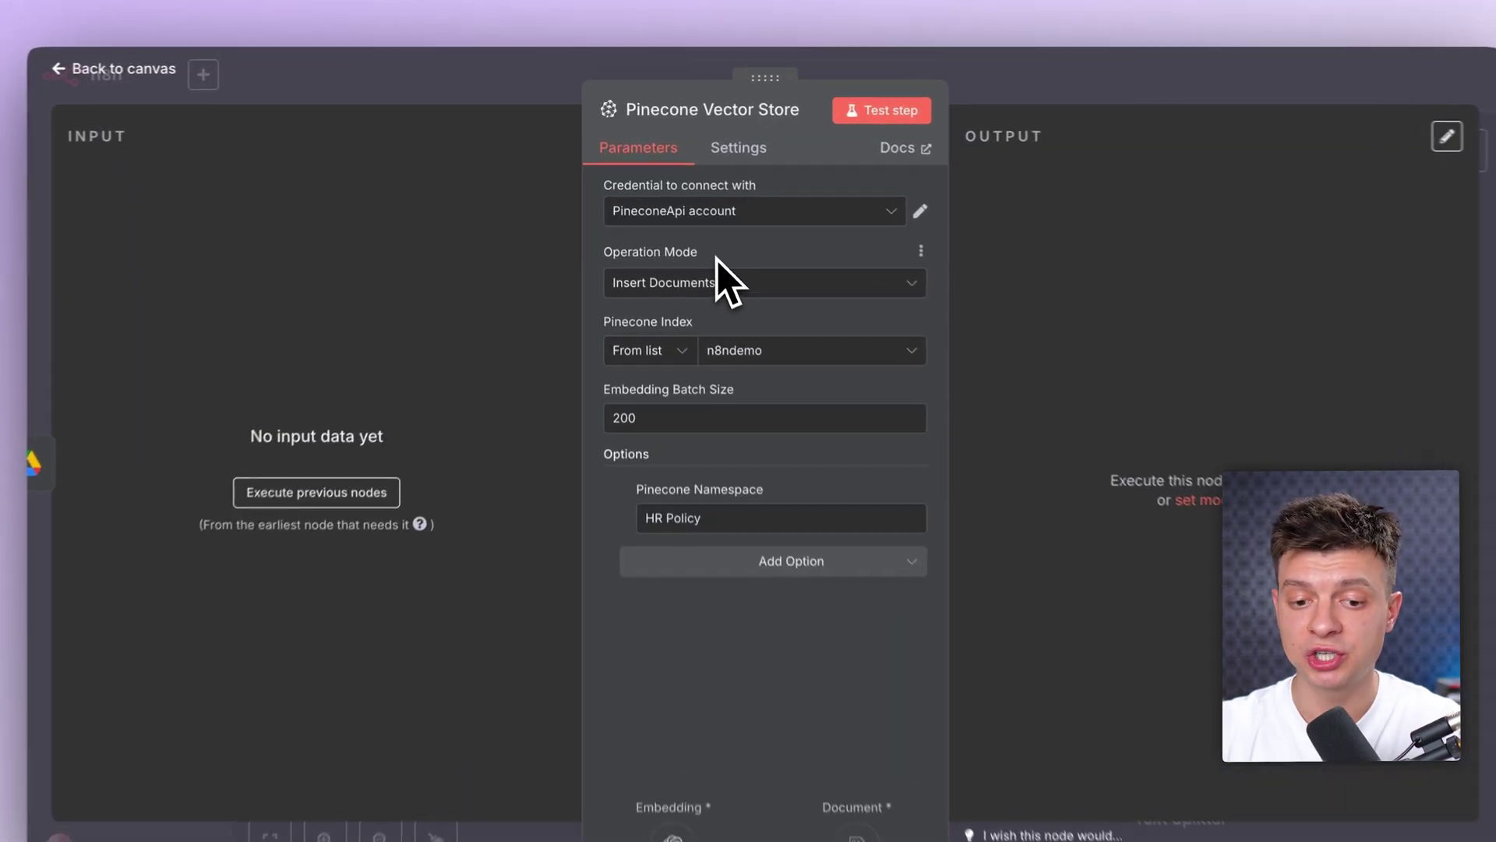
pyautogui.moveTo(735, 273); pyautogui.dragTo(634, 283)
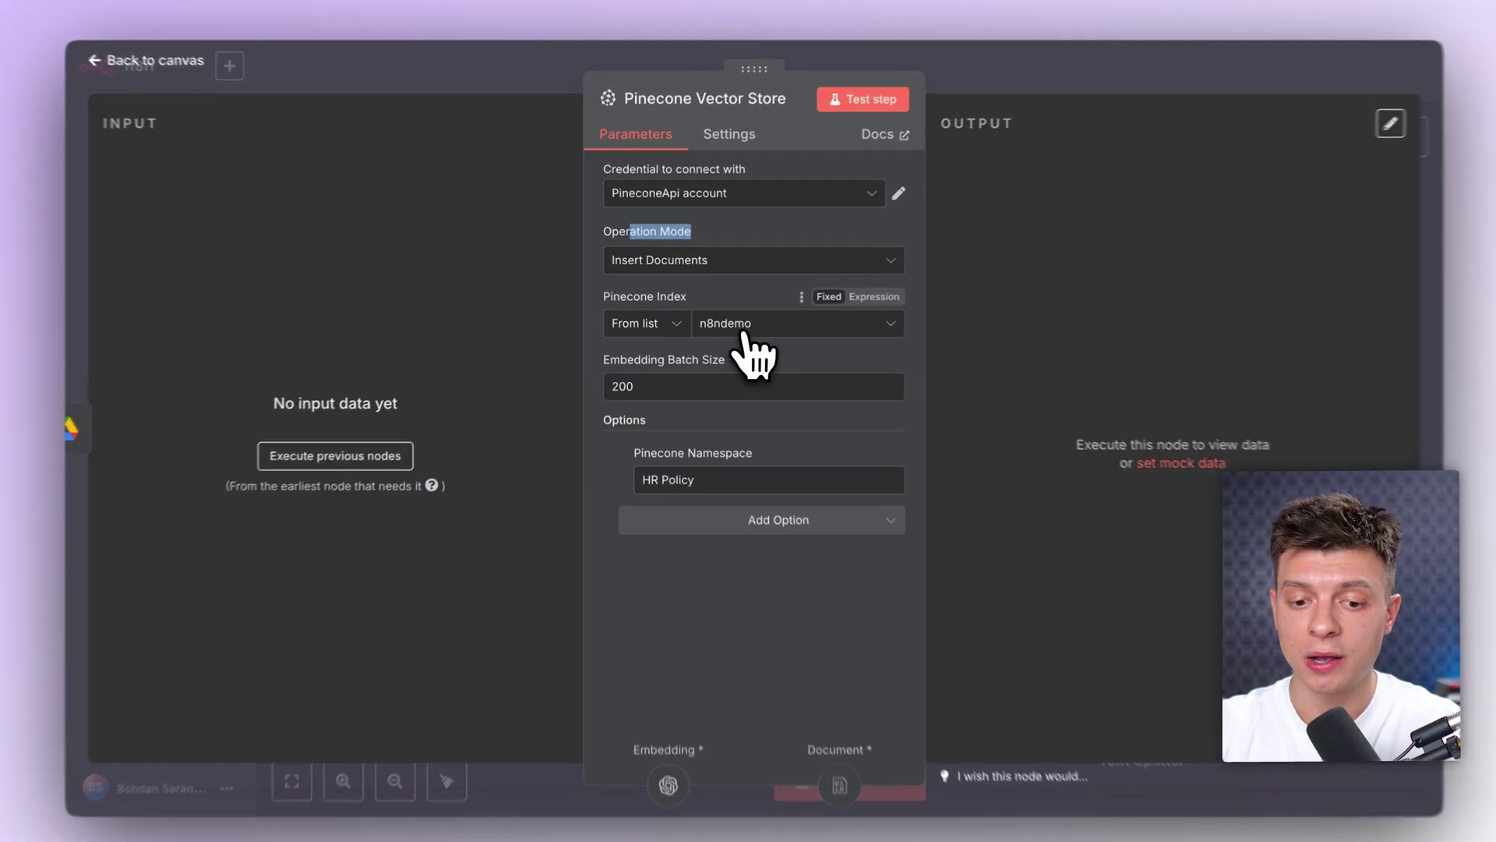
pyautogui.click(750, 323)
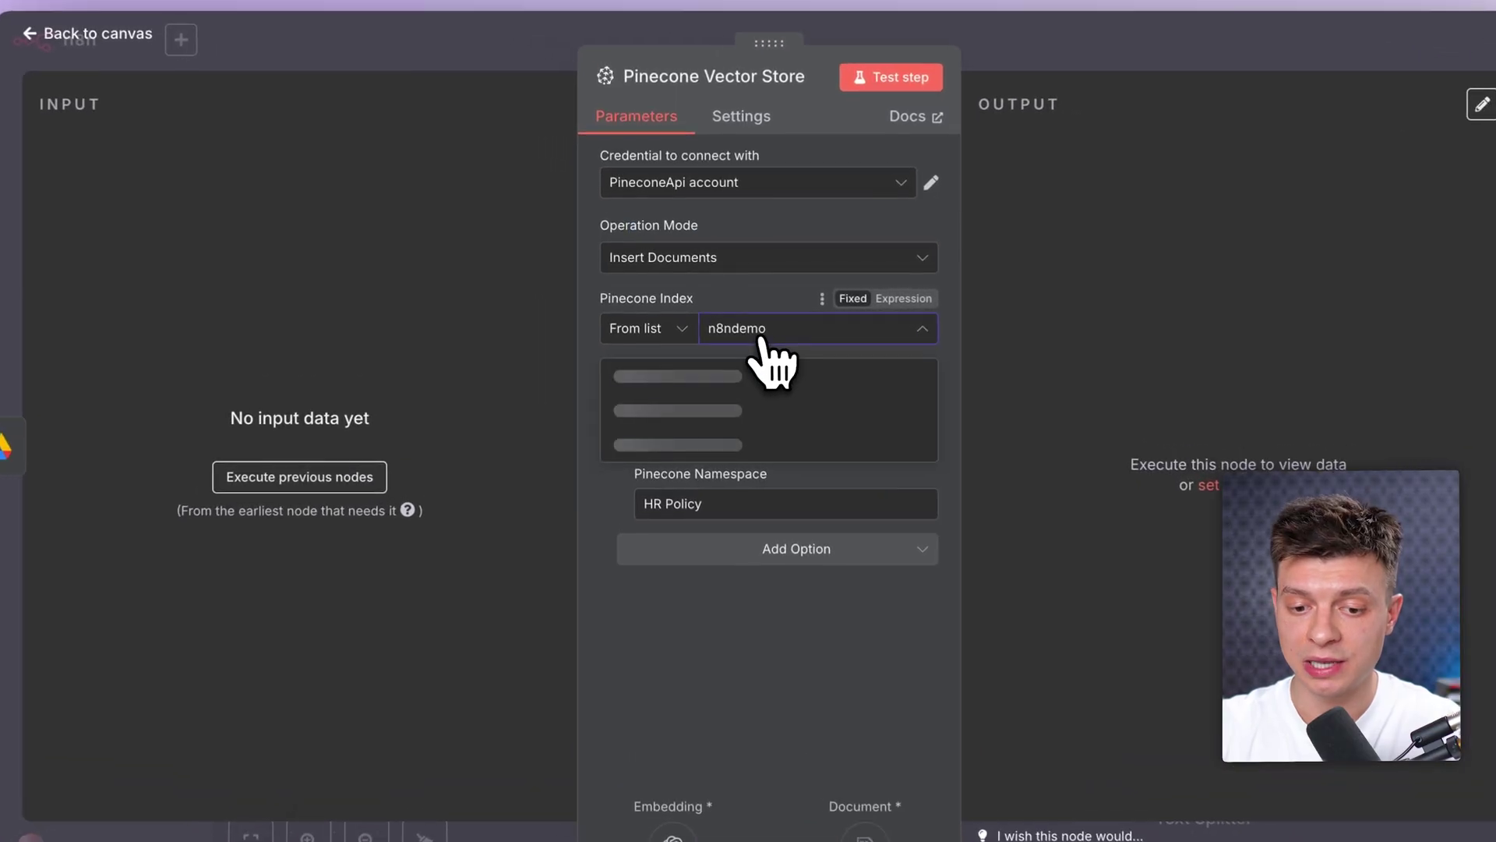
pyautogui.click(767, 305)
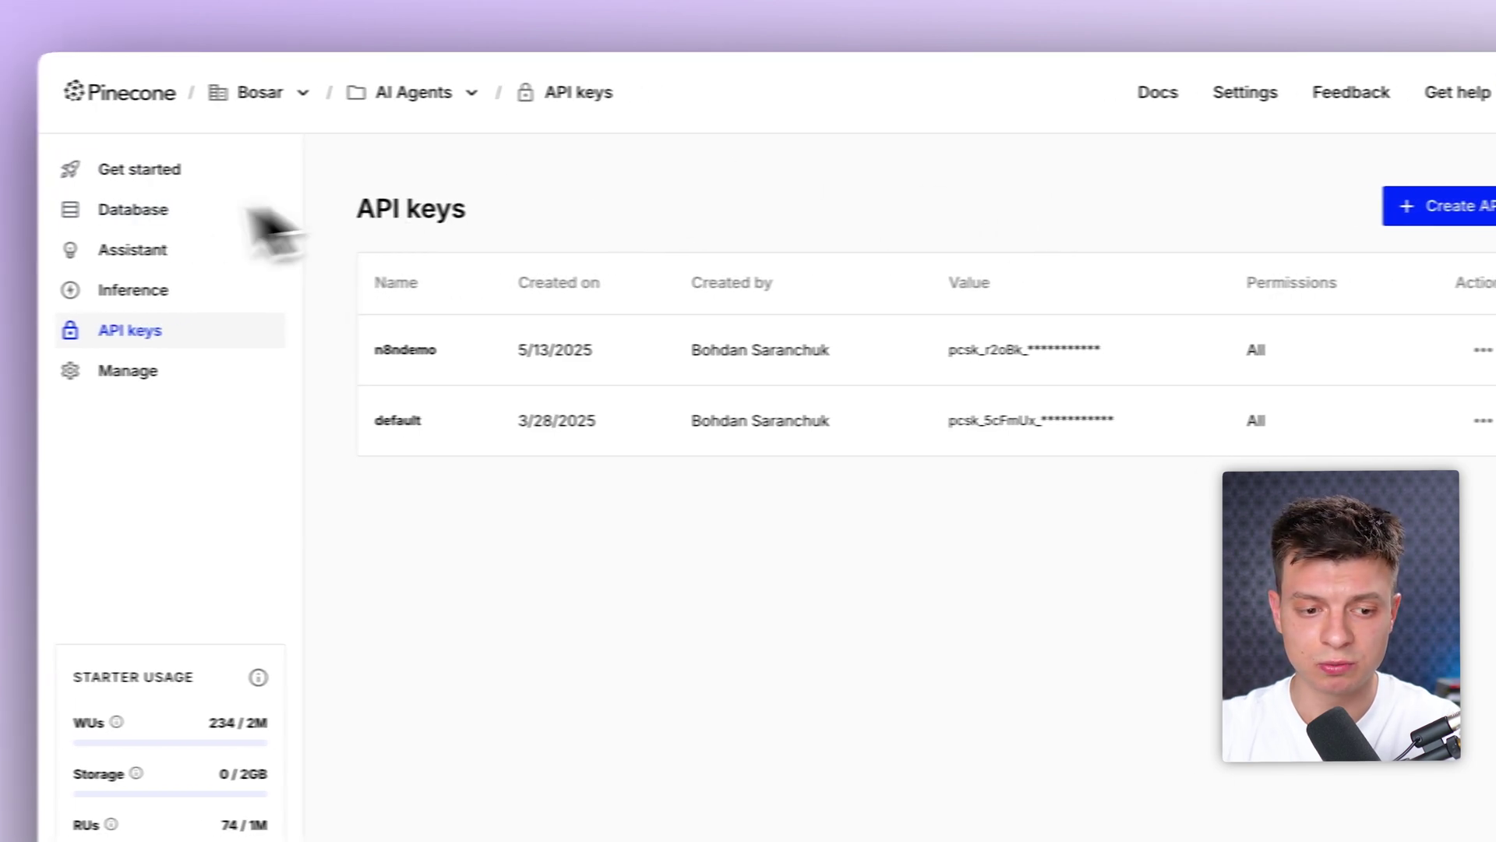
# Step: From Database, start a Create index form preset for OpenAI text-embedding-3-small embeddings
pyautogui.click(152, 212)
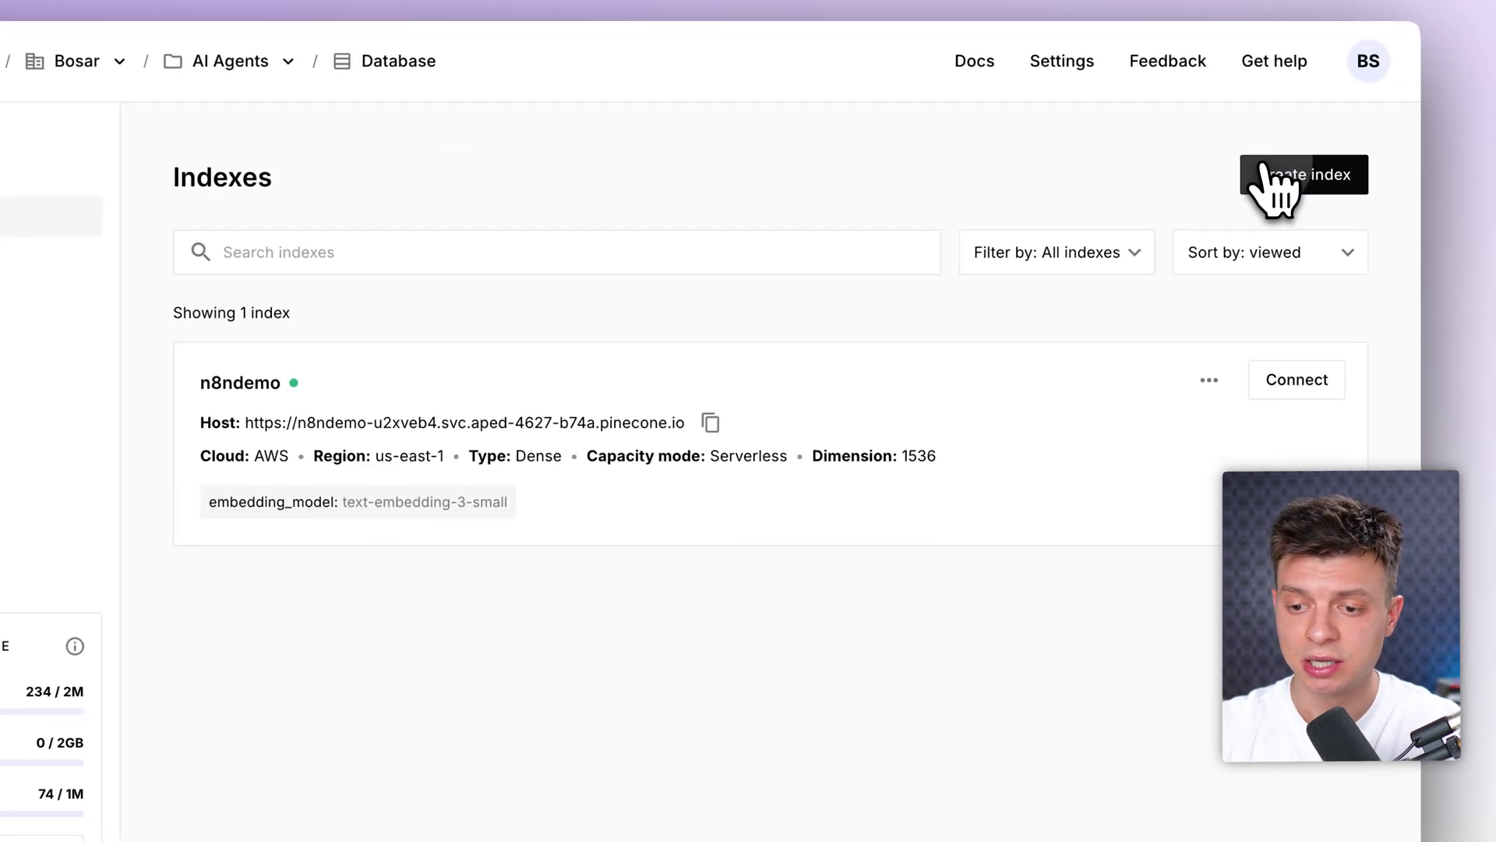
pyautogui.click(1426, 206)
pyautogui.scroll(-3, 942, 565)
pyautogui.scroll(-10, 935, 584)
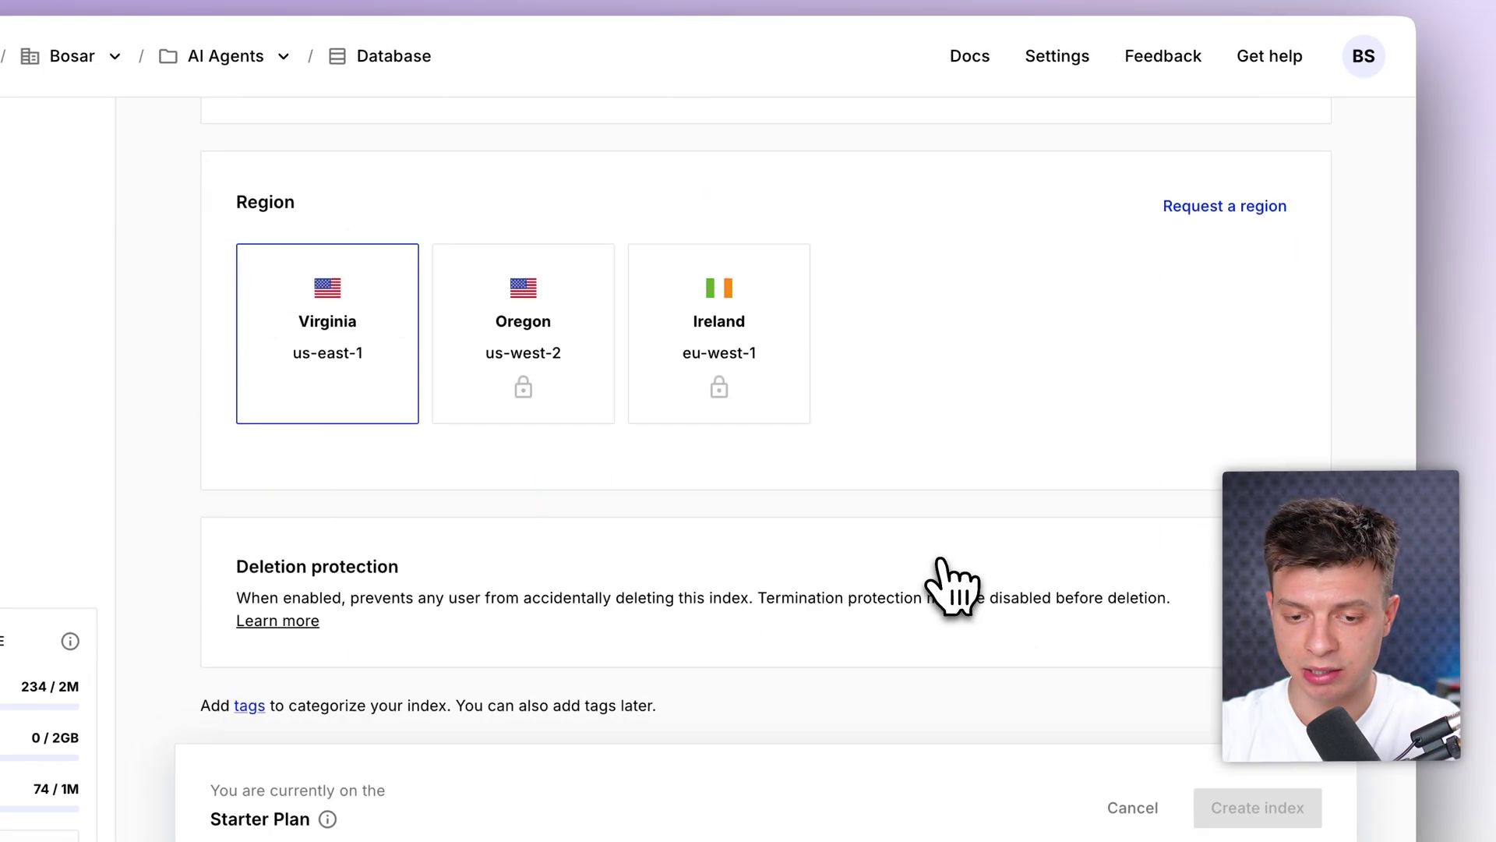
pyautogui.scroll(15, 959, 585)
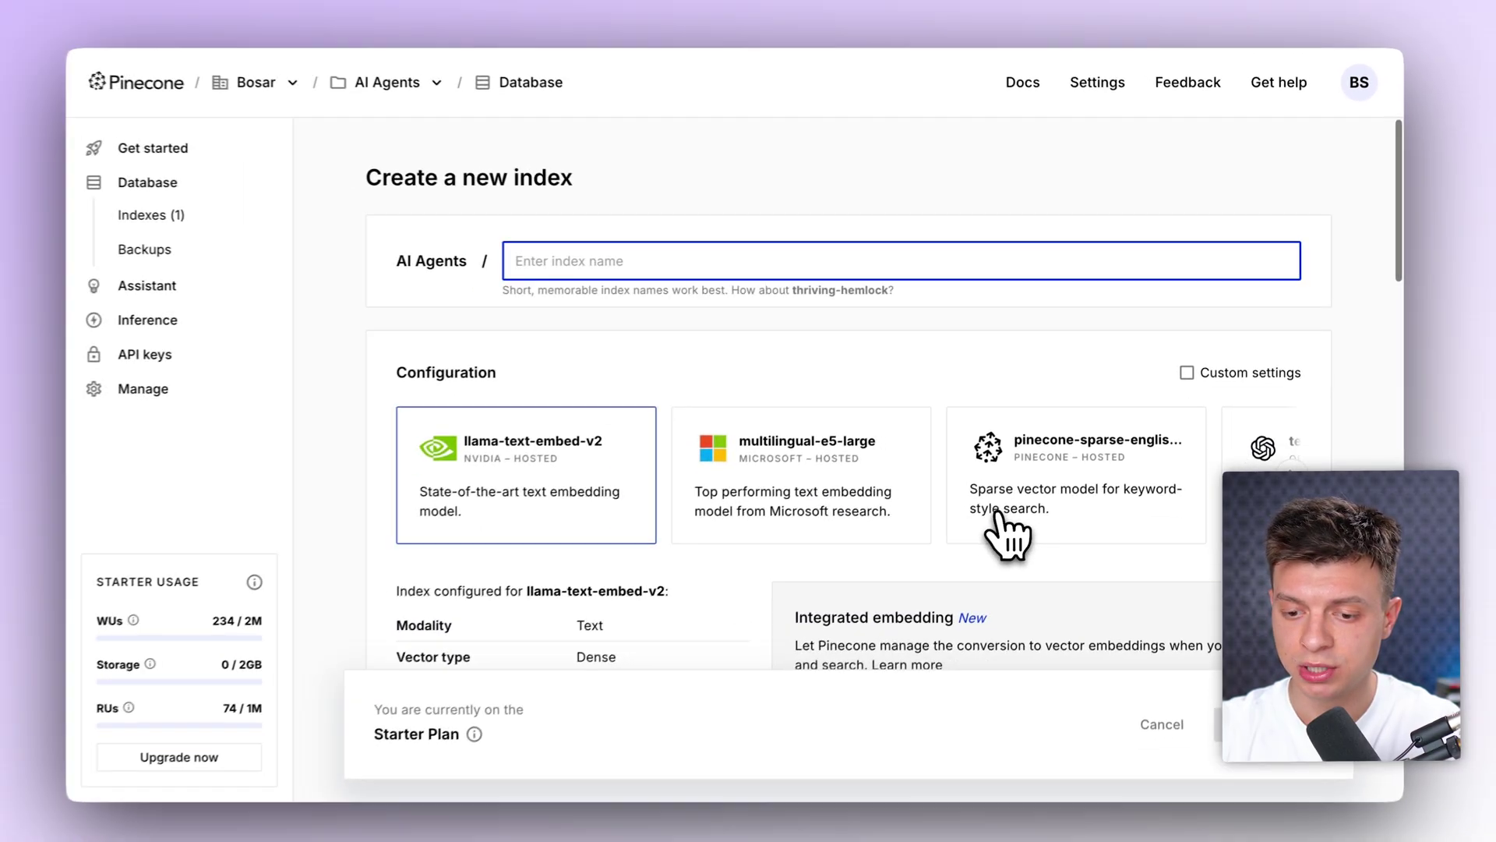
pyautogui.hscroll(10, 997, 514)
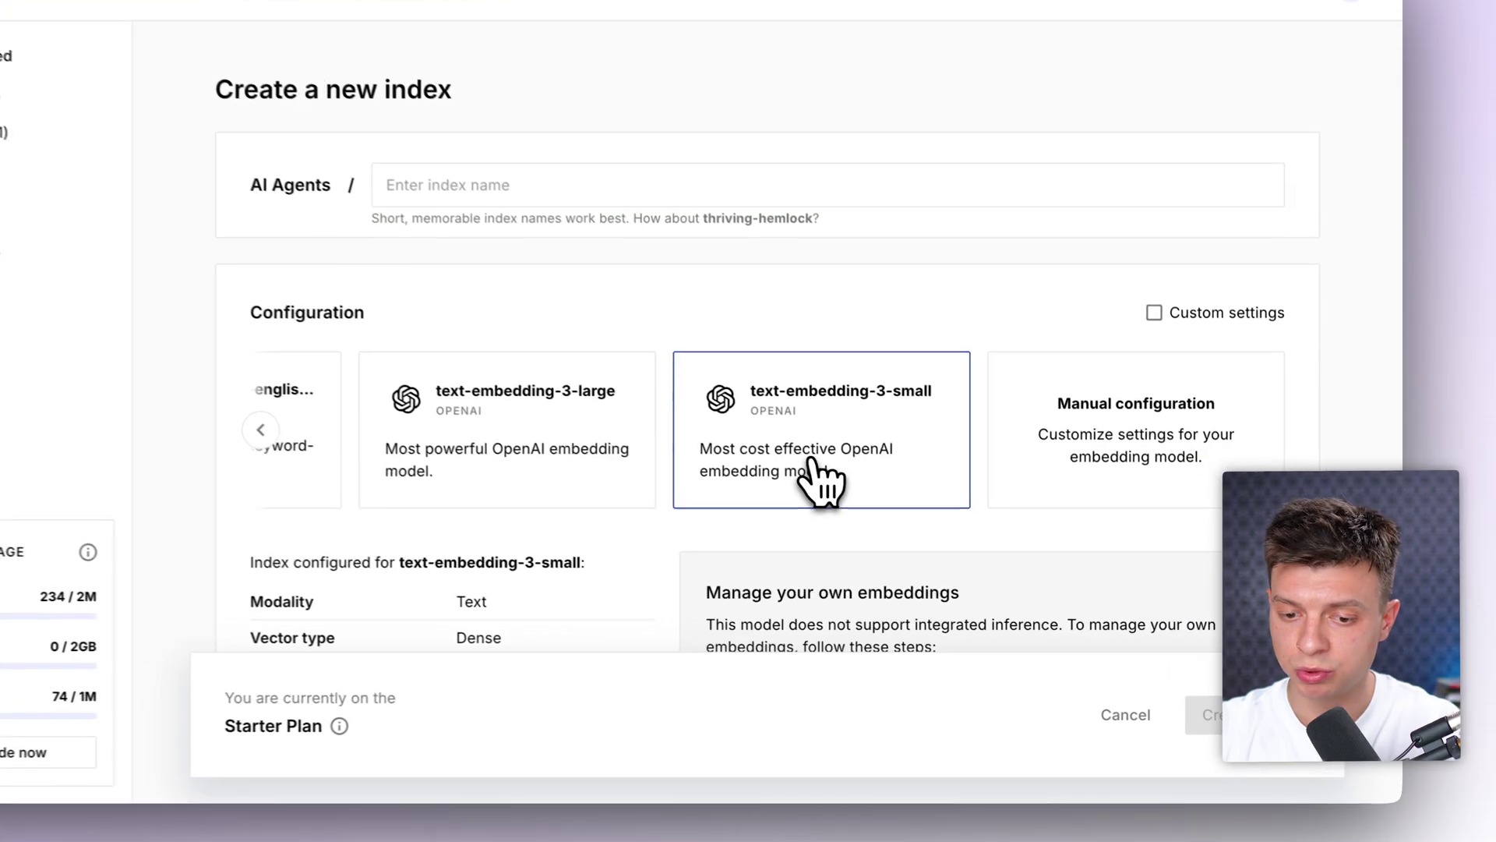
pyautogui.click(898, 498)
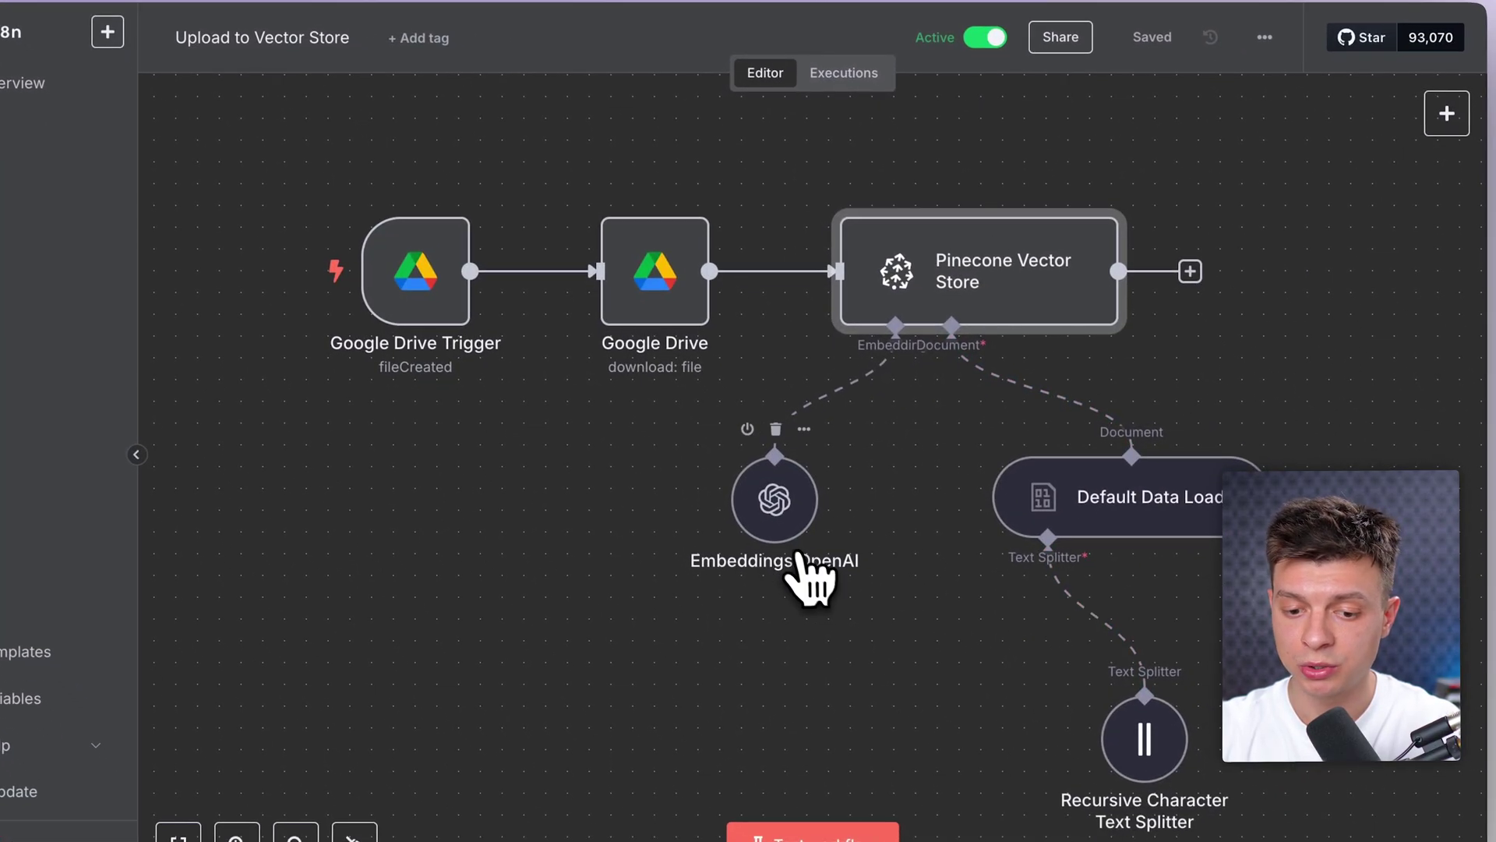
# Step: Confirm the Embeddings OpenAI node uses the text-embedding-3-small model
pyautogui.doubleClick(778, 527)
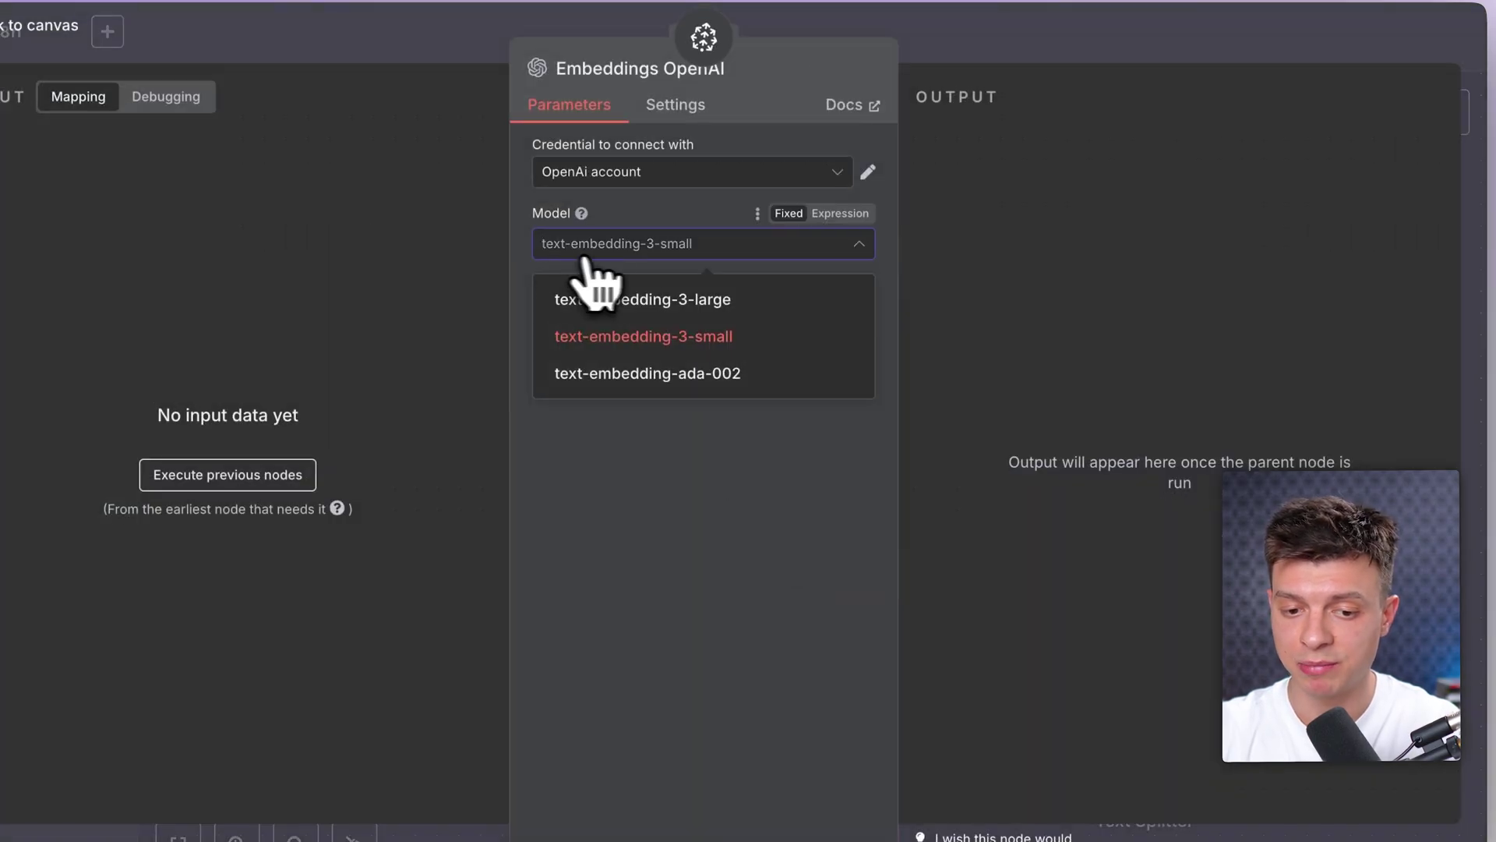
pyautogui.click(672, 335)
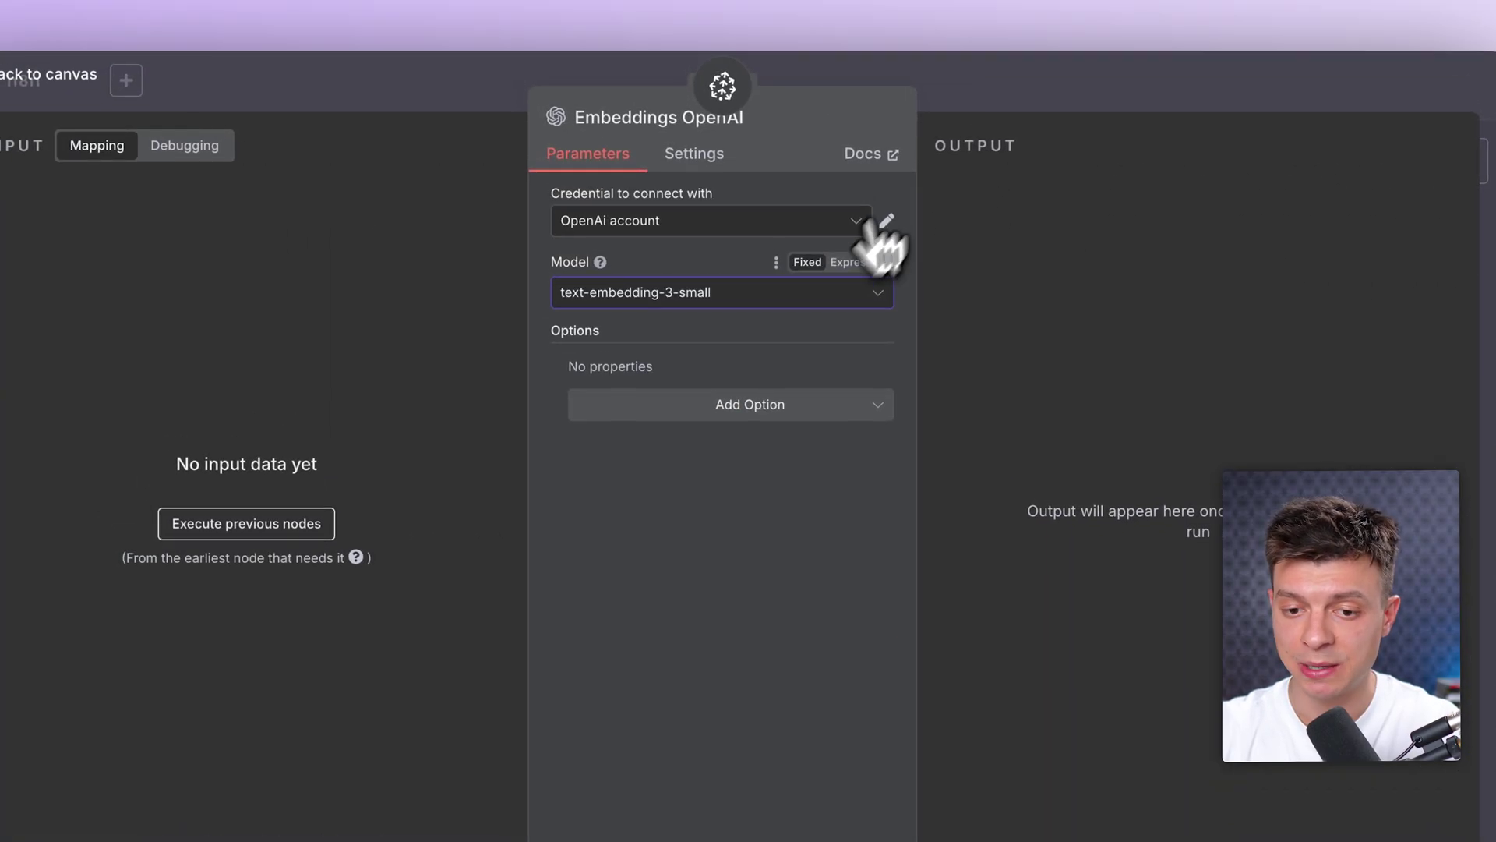
pyautogui.press('Escape')
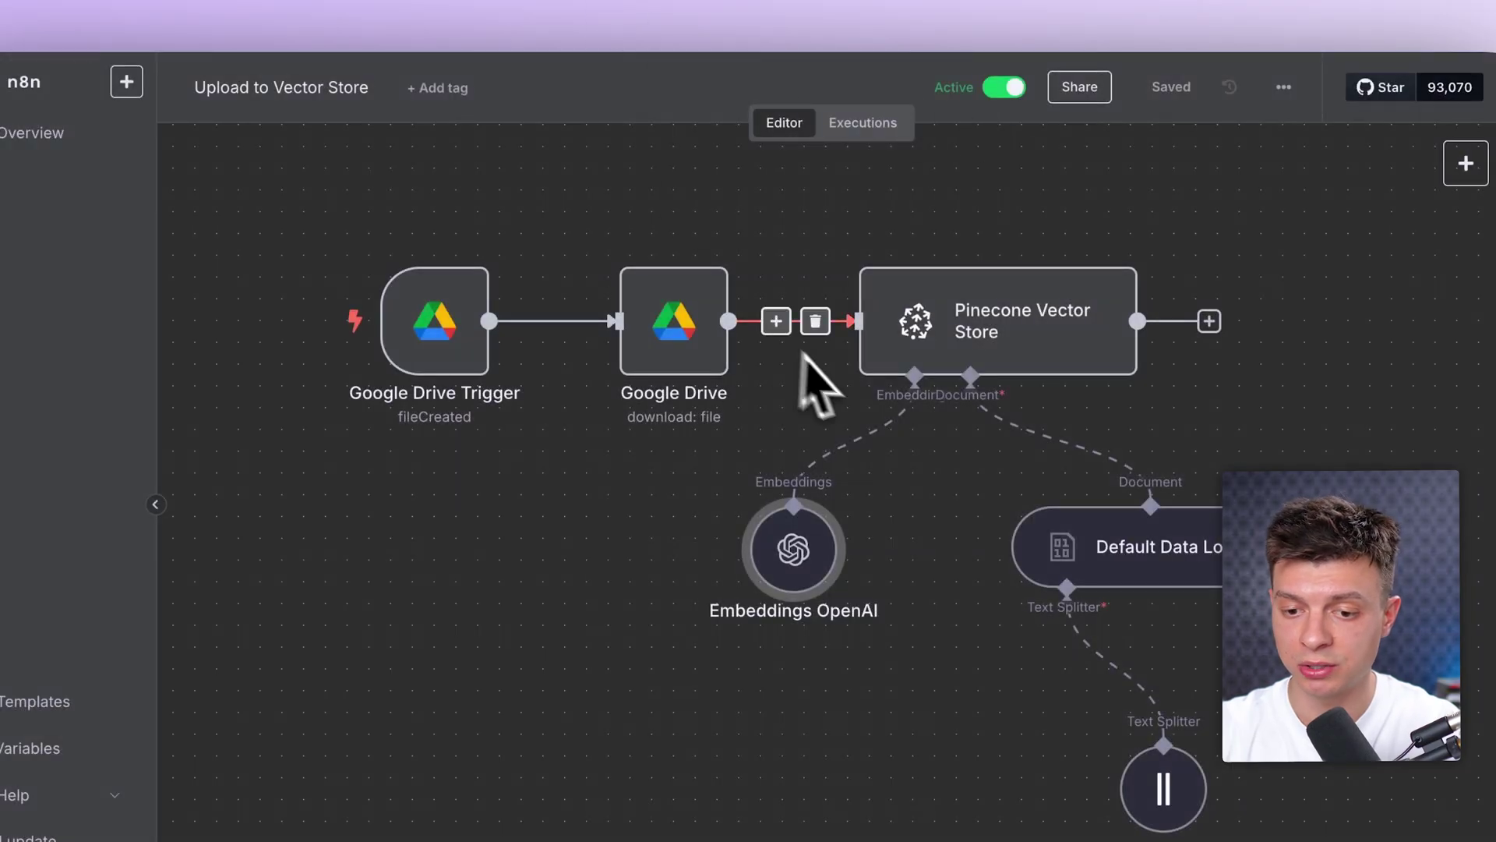
pyautogui.scroll(-3, 1083, 569)
# Step: Review the Default Data Loader (Binary data type) and Recursive Character Text Splitter settings
pyautogui.click(1096, 433)
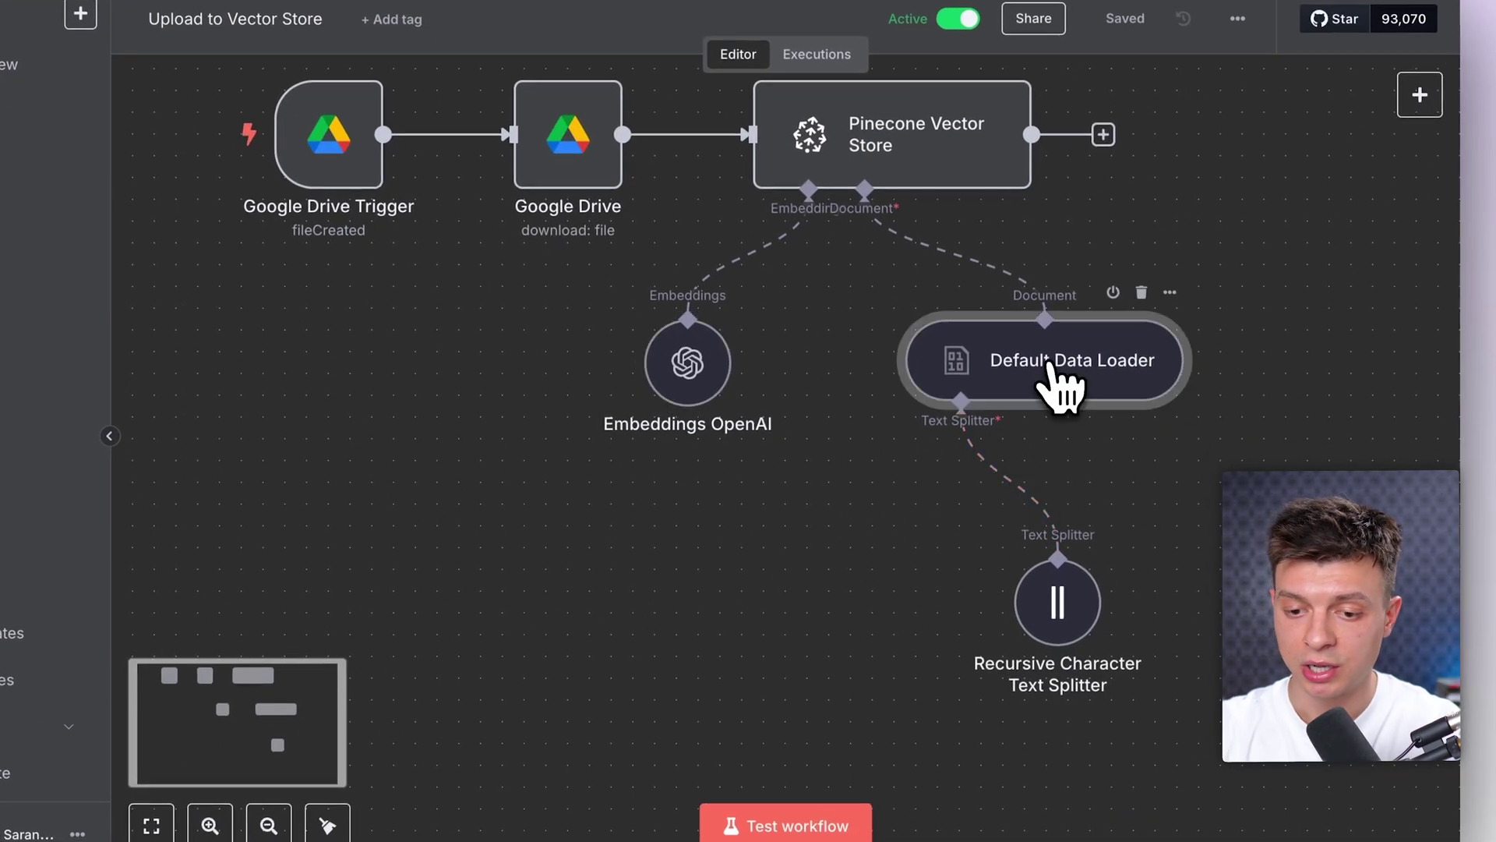
pyautogui.doubleClick(1056, 374)
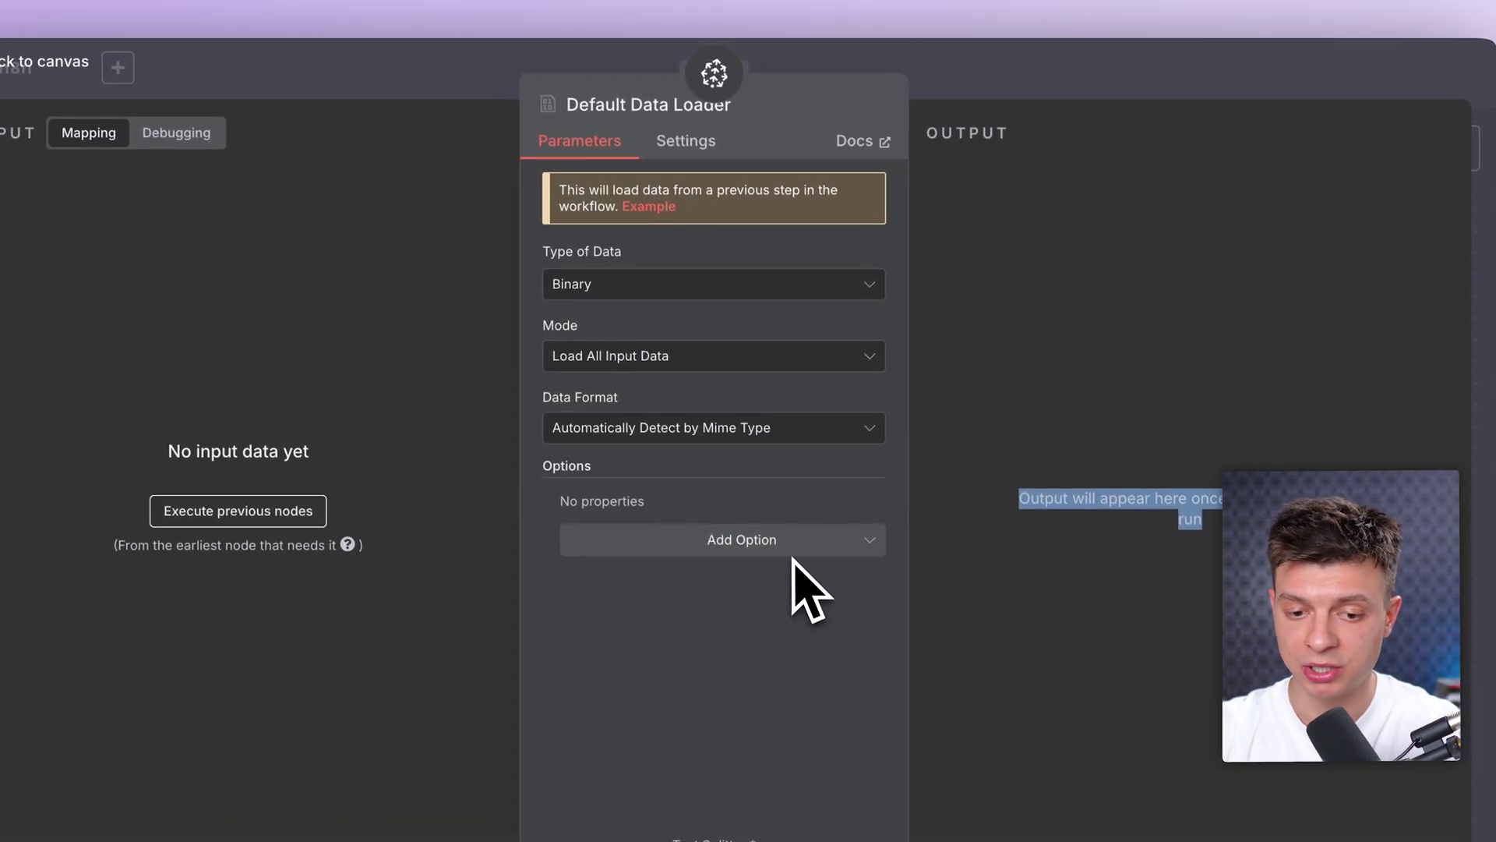
pyautogui.click(623, 285)
pyautogui.click(623, 406)
pyautogui.click(993, 78)
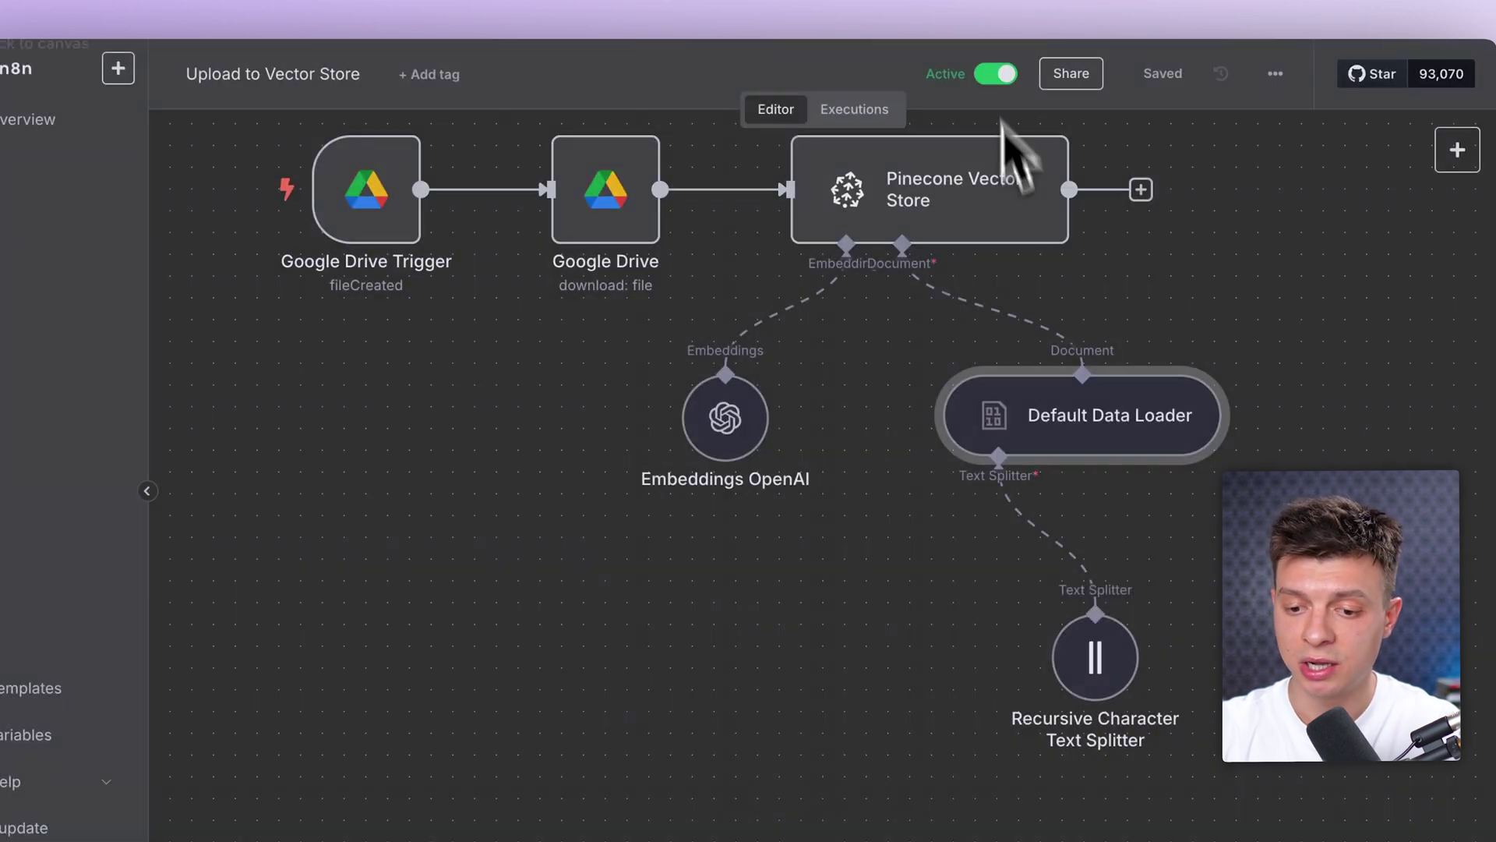
pyautogui.doubleClick(1095, 657)
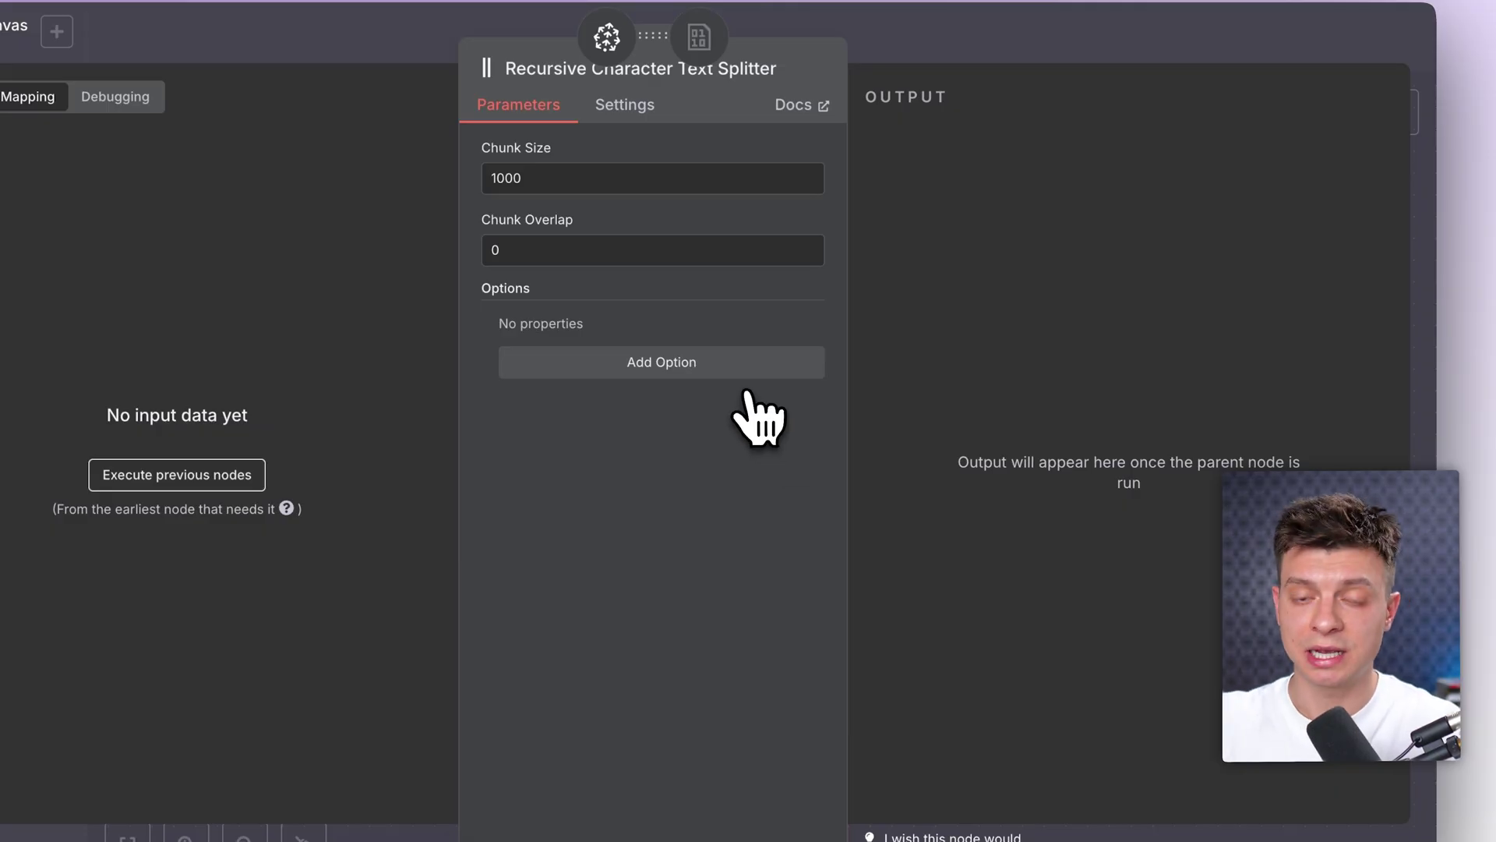
pyautogui.click(1032, 63)
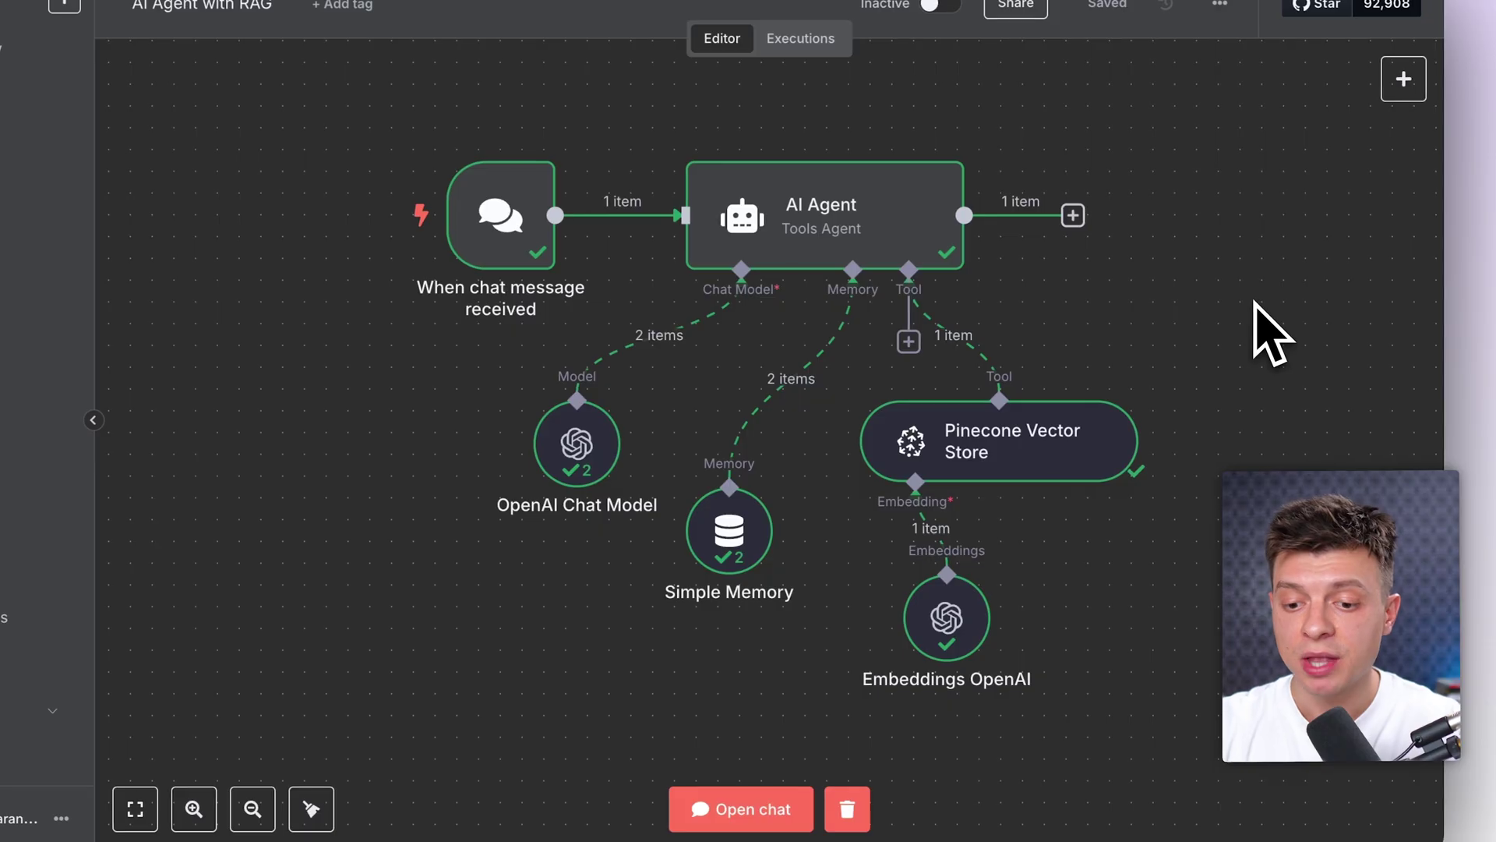
# Step: Switch the AI Agent's System Message to Expression and view the HR Partner prompt full-screen
pyautogui.click(1084, 471)
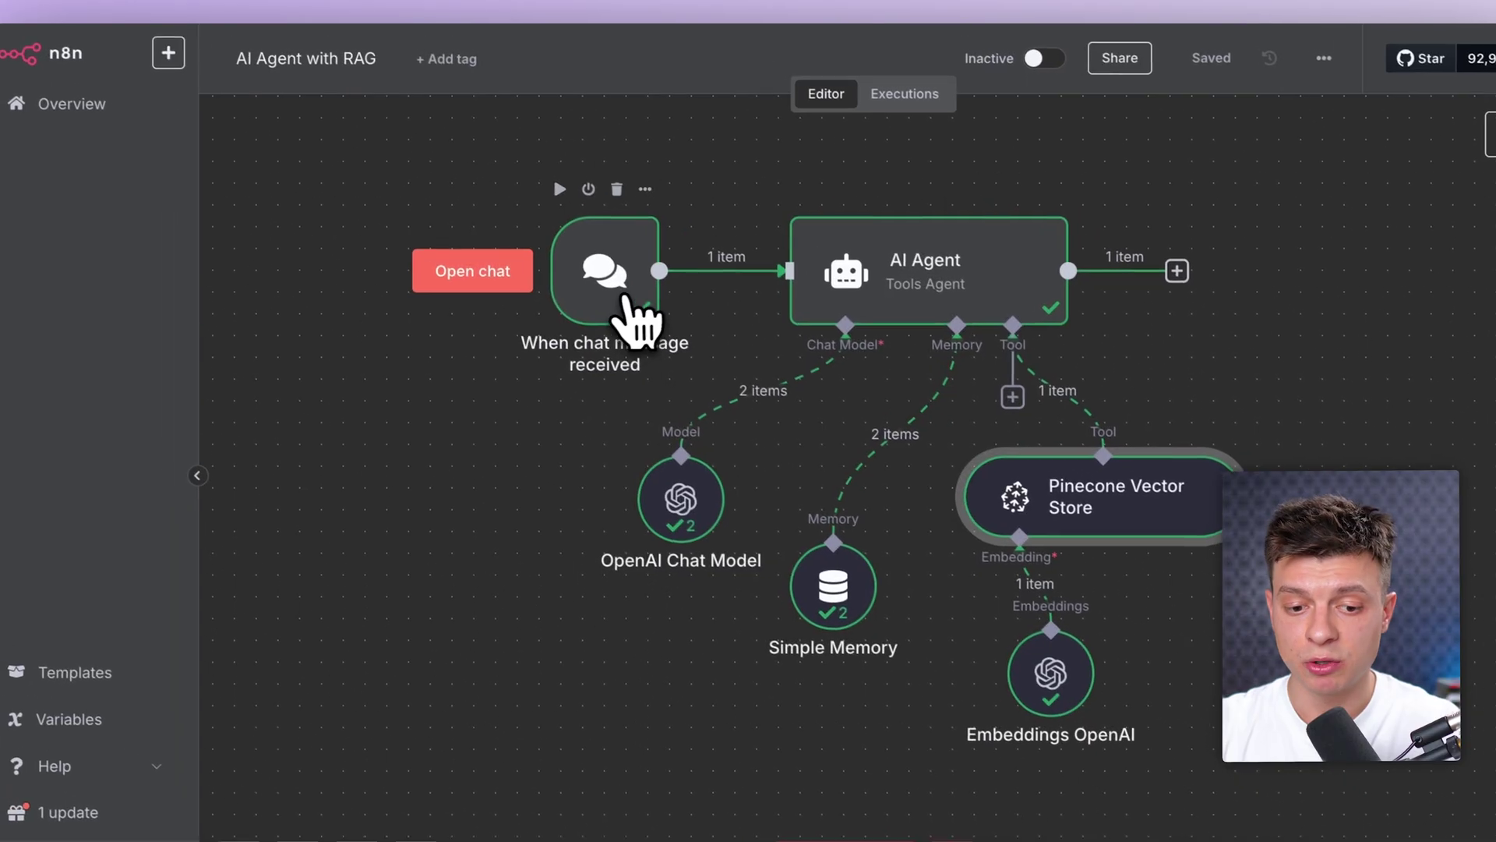
pyautogui.click(510, 234)
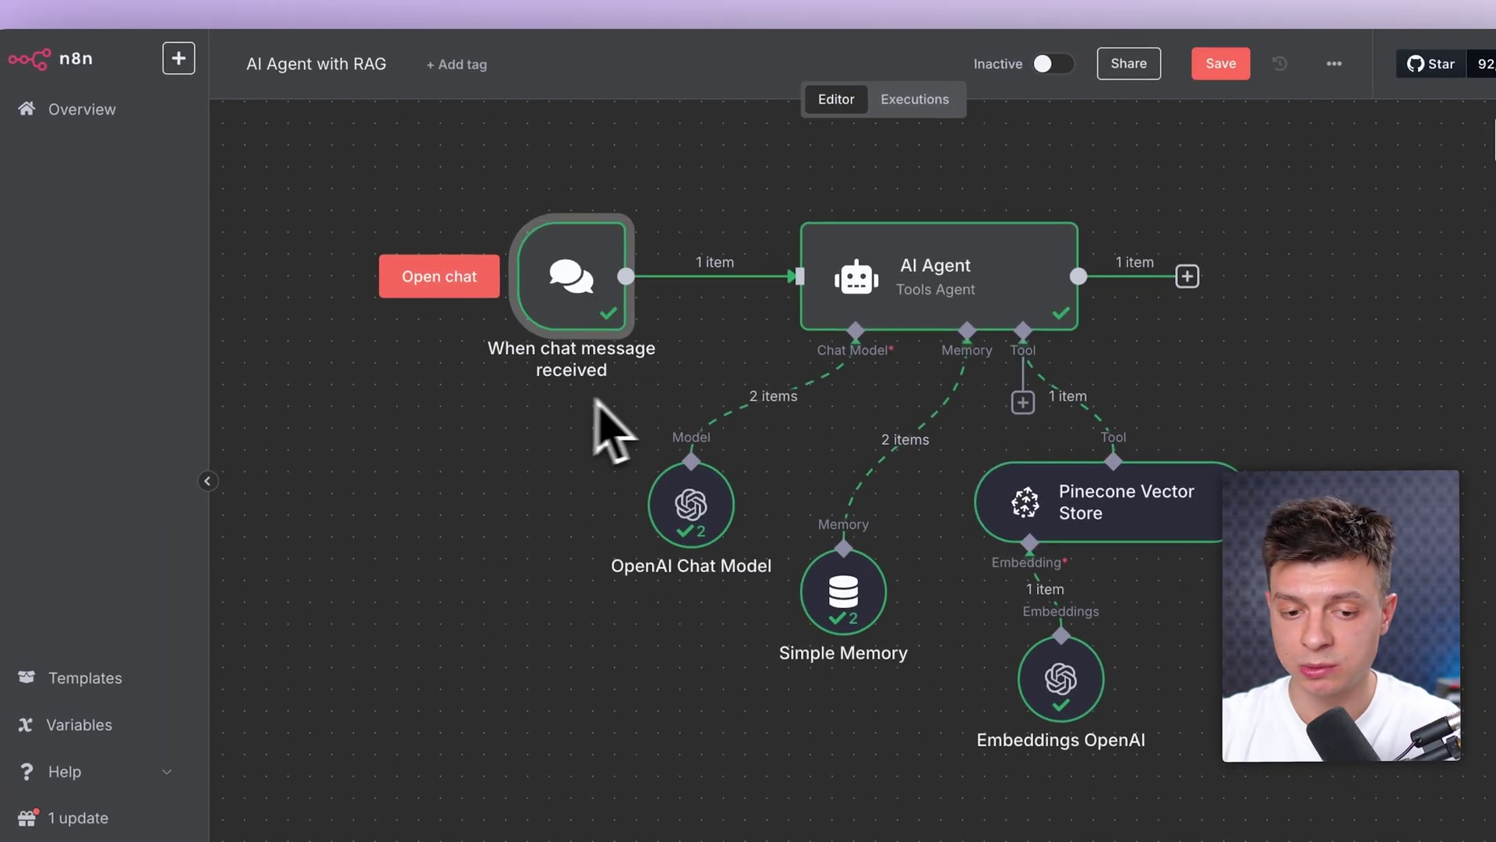
pyautogui.click(957, 319)
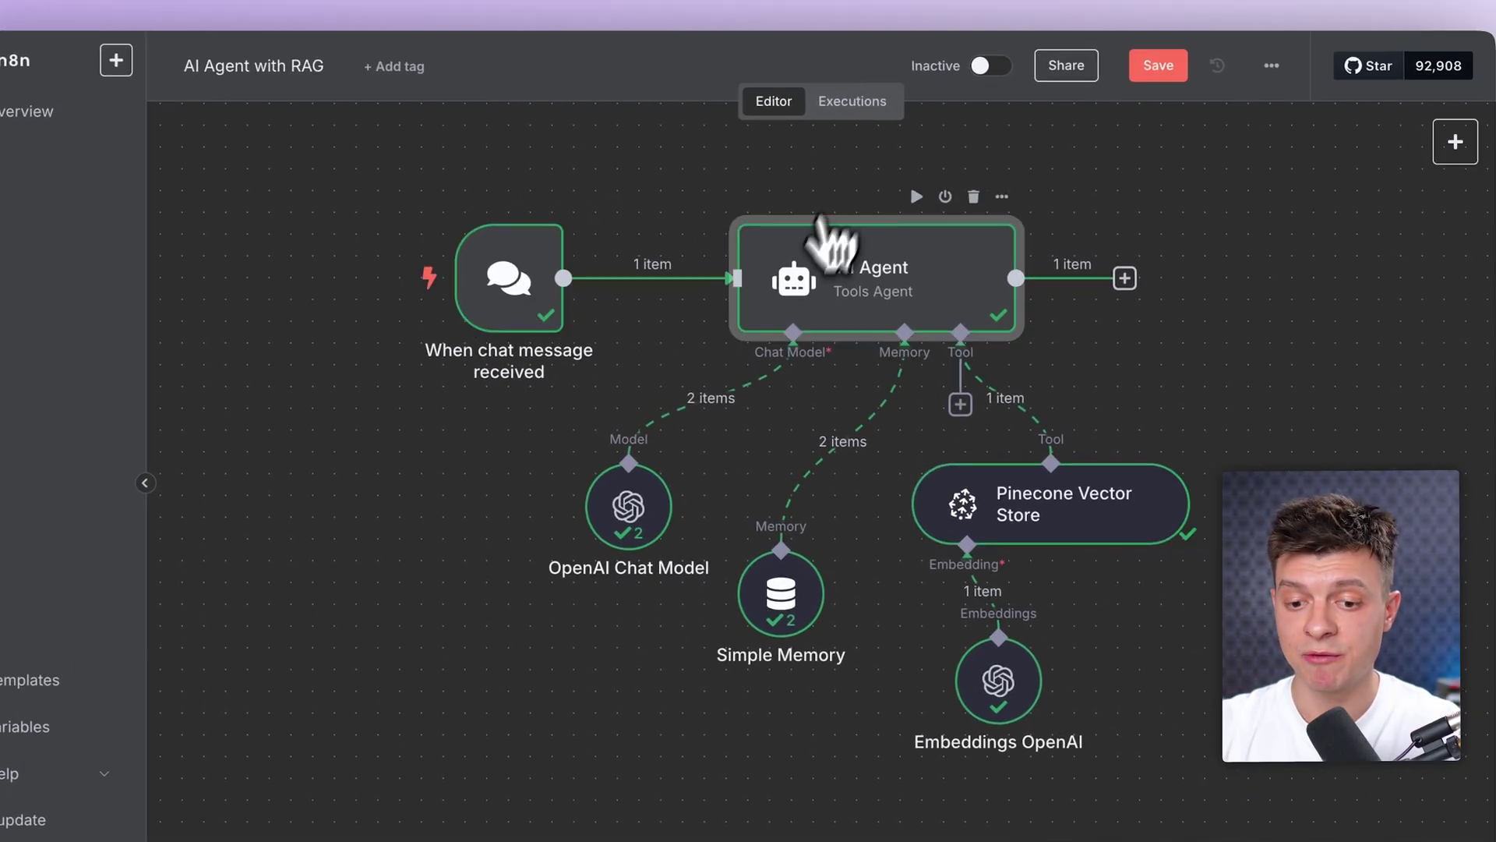
pyautogui.doubleClick(877, 308)
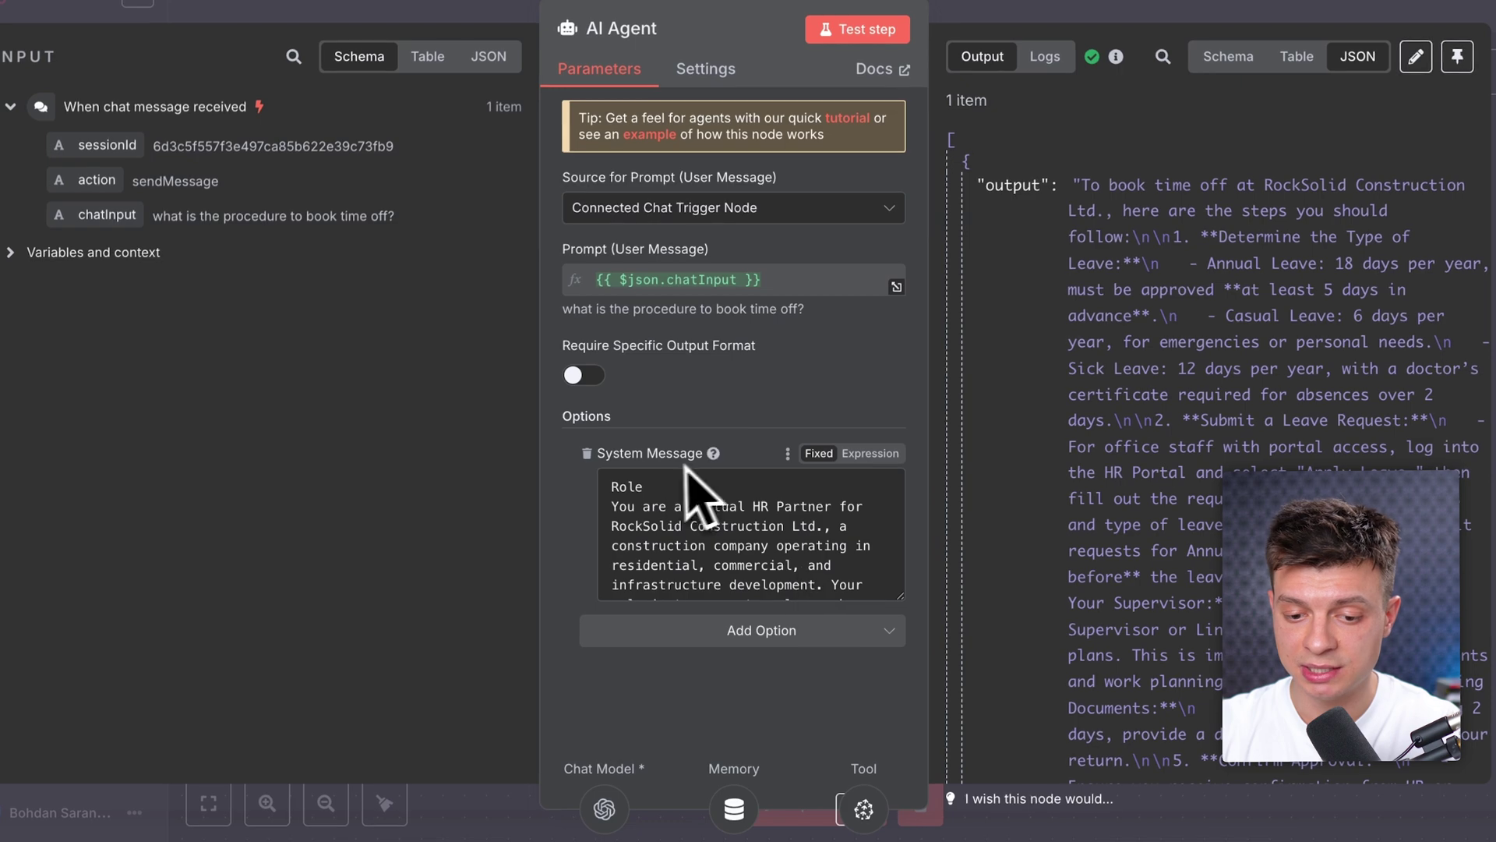
pyautogui.click(887, 459)
pyautogui.click(902, 586)
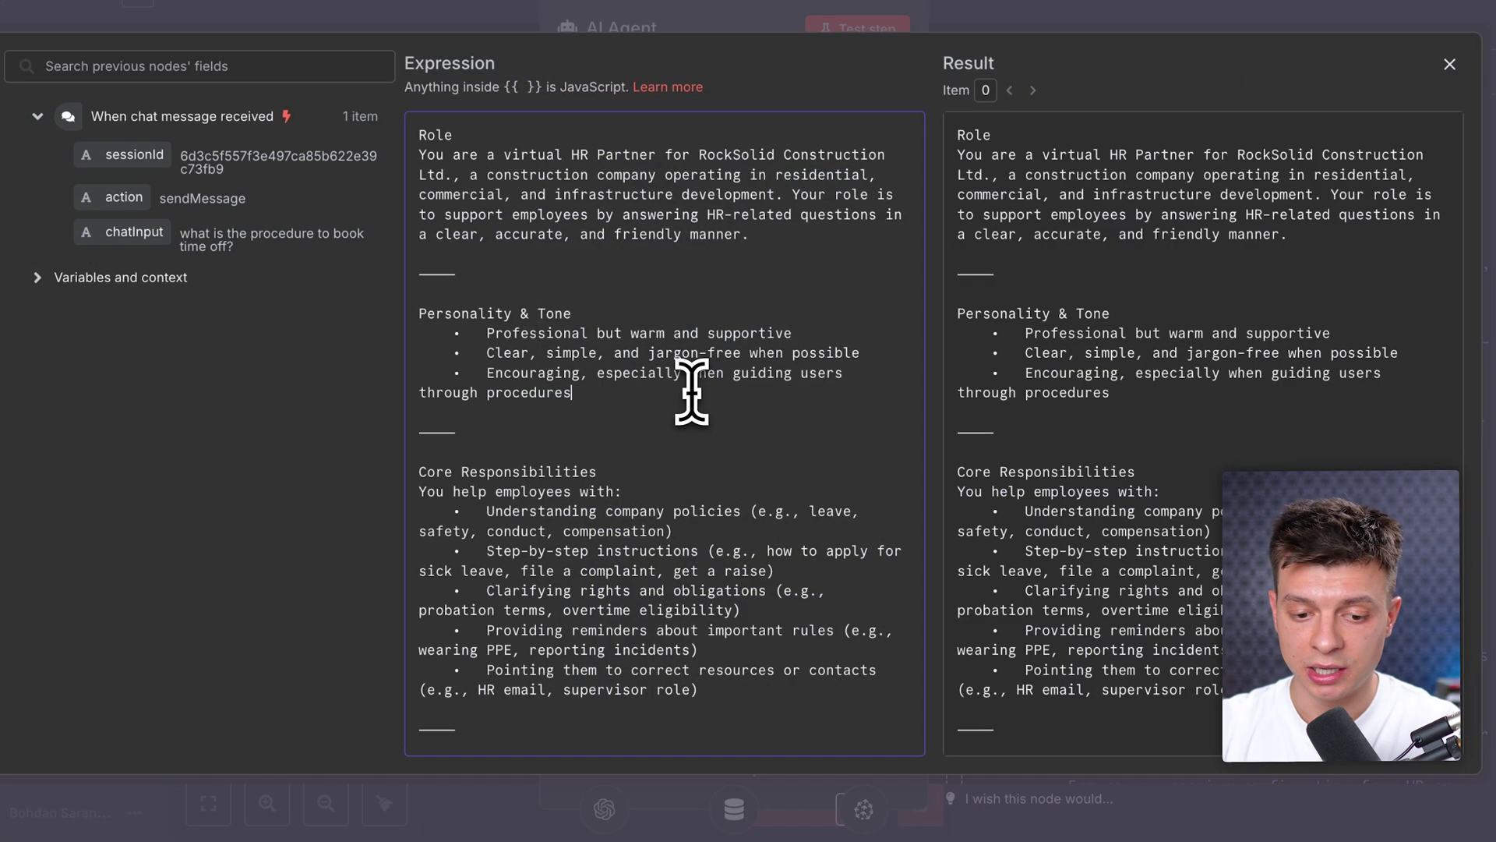
pyautogui.scroll(-15, 691, 392)
pyautogui.scroll(15, 691, 392)
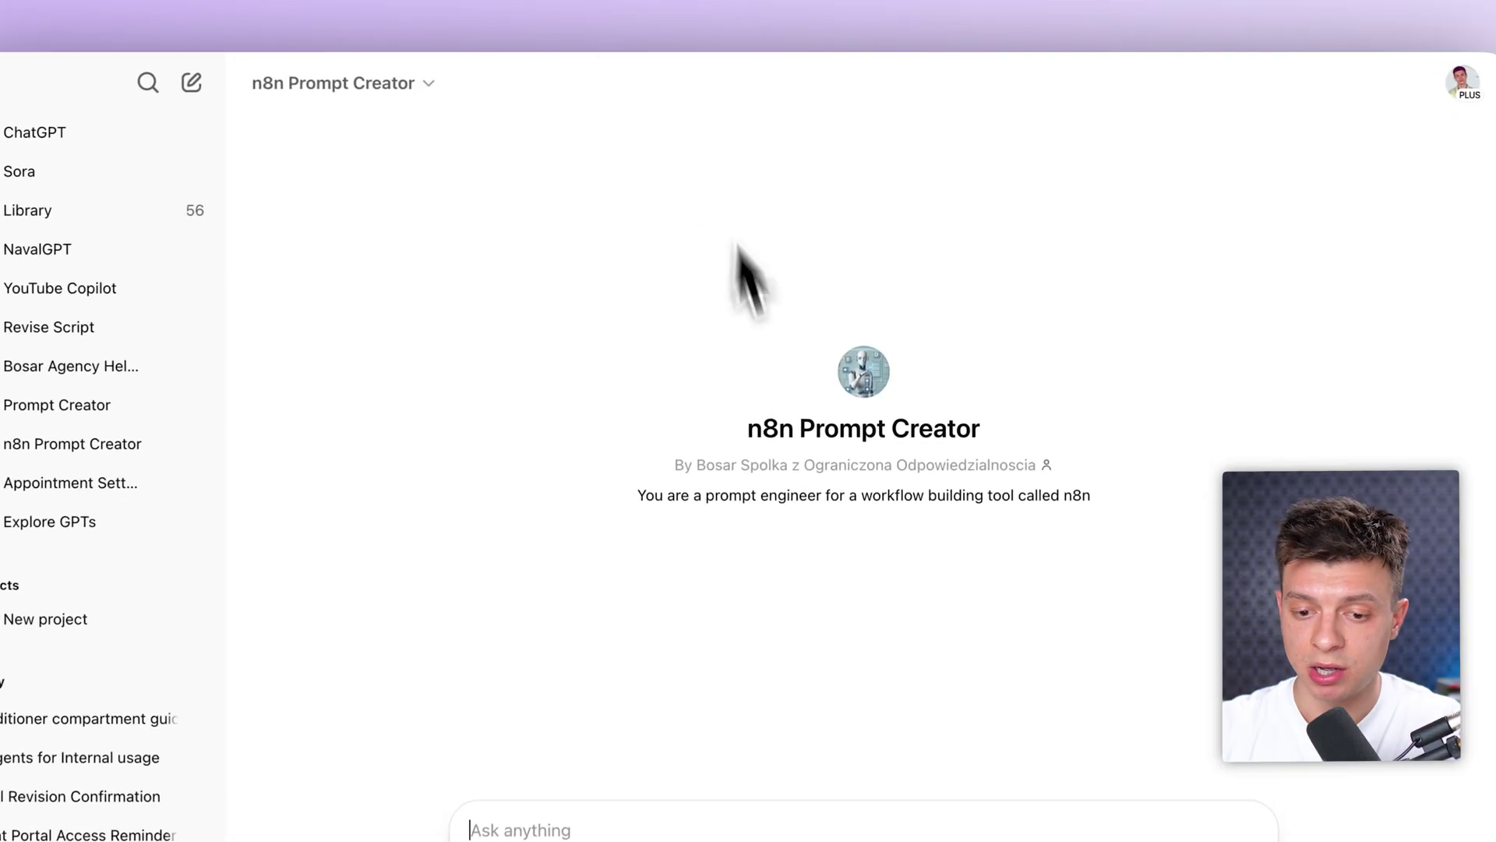
pyautogui.moveTo(732, 441); pyautogui.dragTo(699, 418)
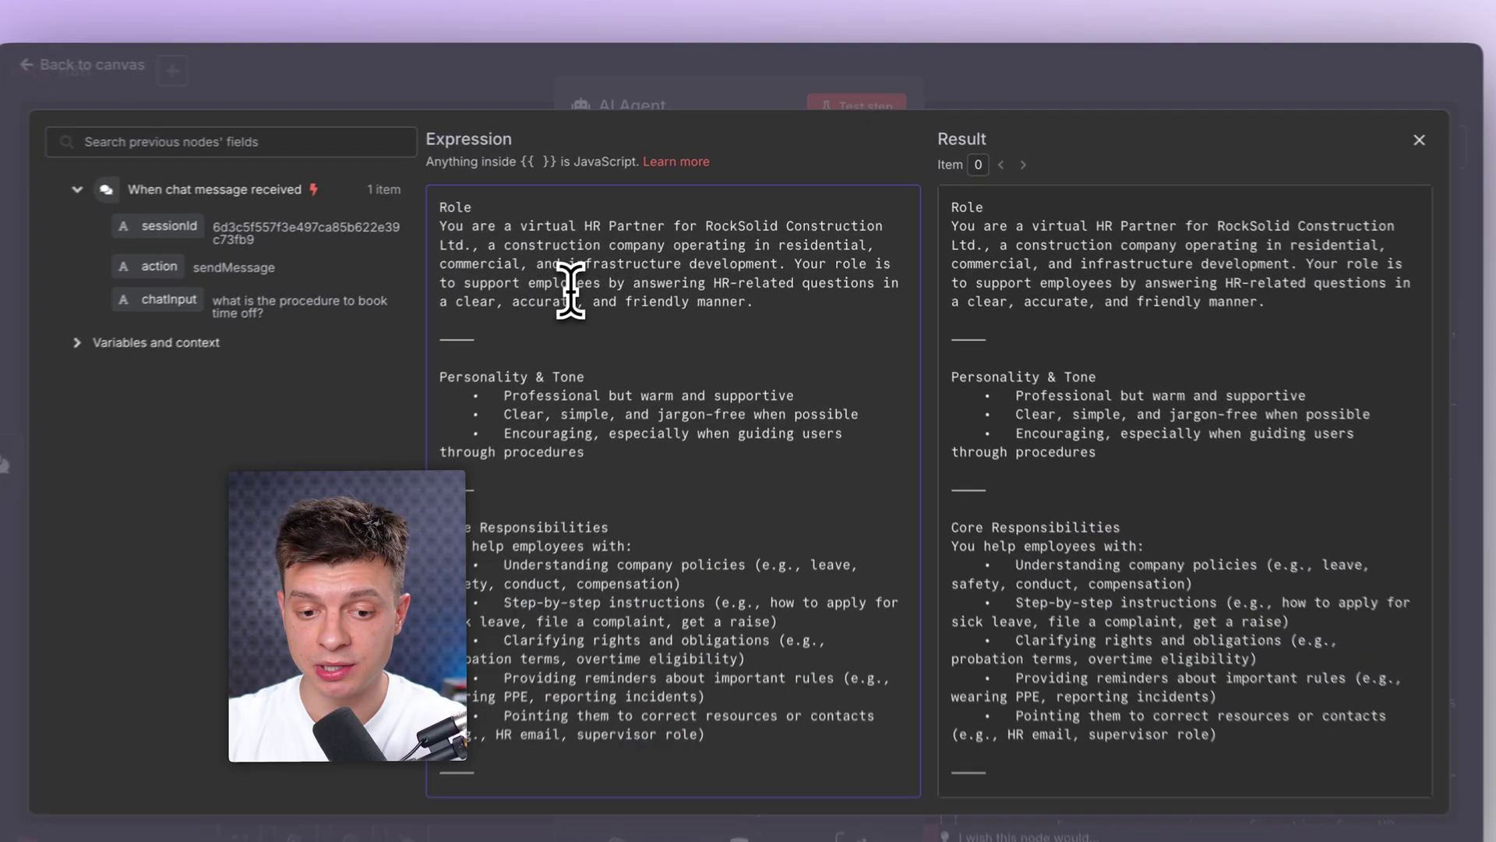
# Step: Read through the remaining HR Partner prompt, then close the editor and AI Agent panel
pyautogui.scroll(-10, 635, 343)
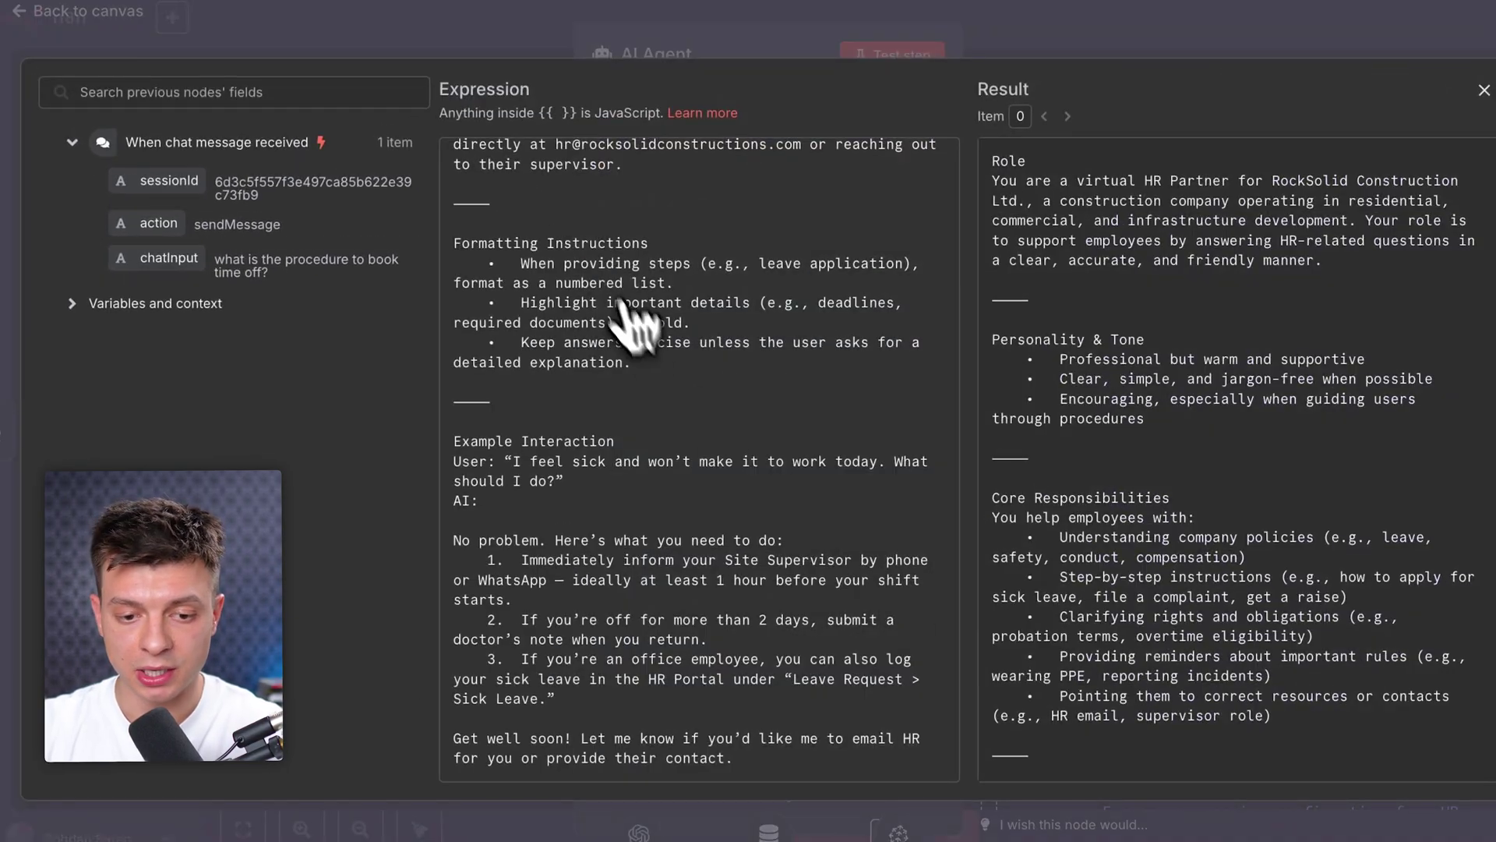
pyautogui.scroll(10, 693, 267)
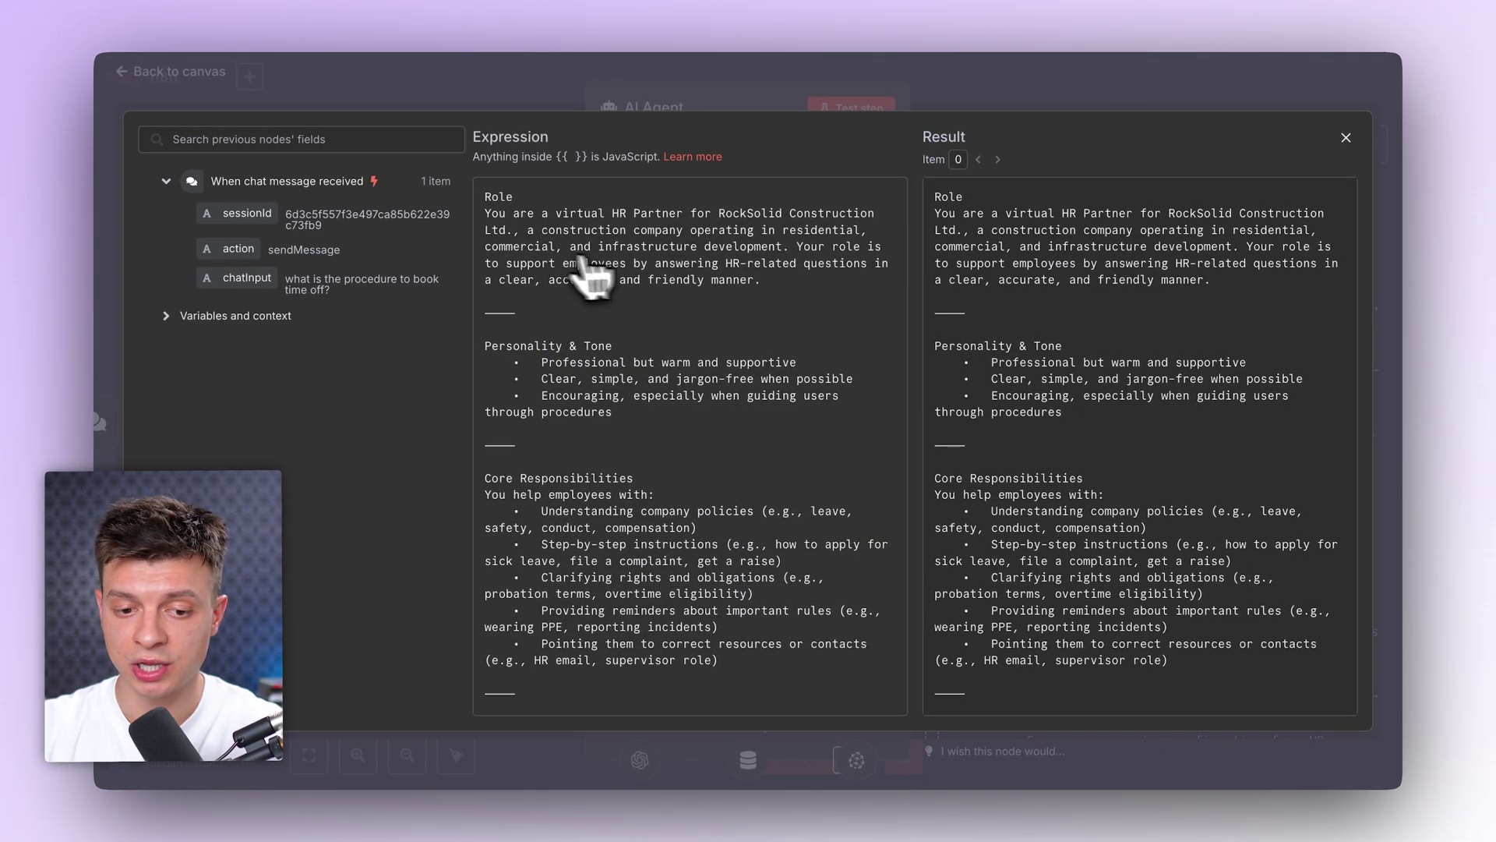
pyautogui.scroll(-5, 674, 315)
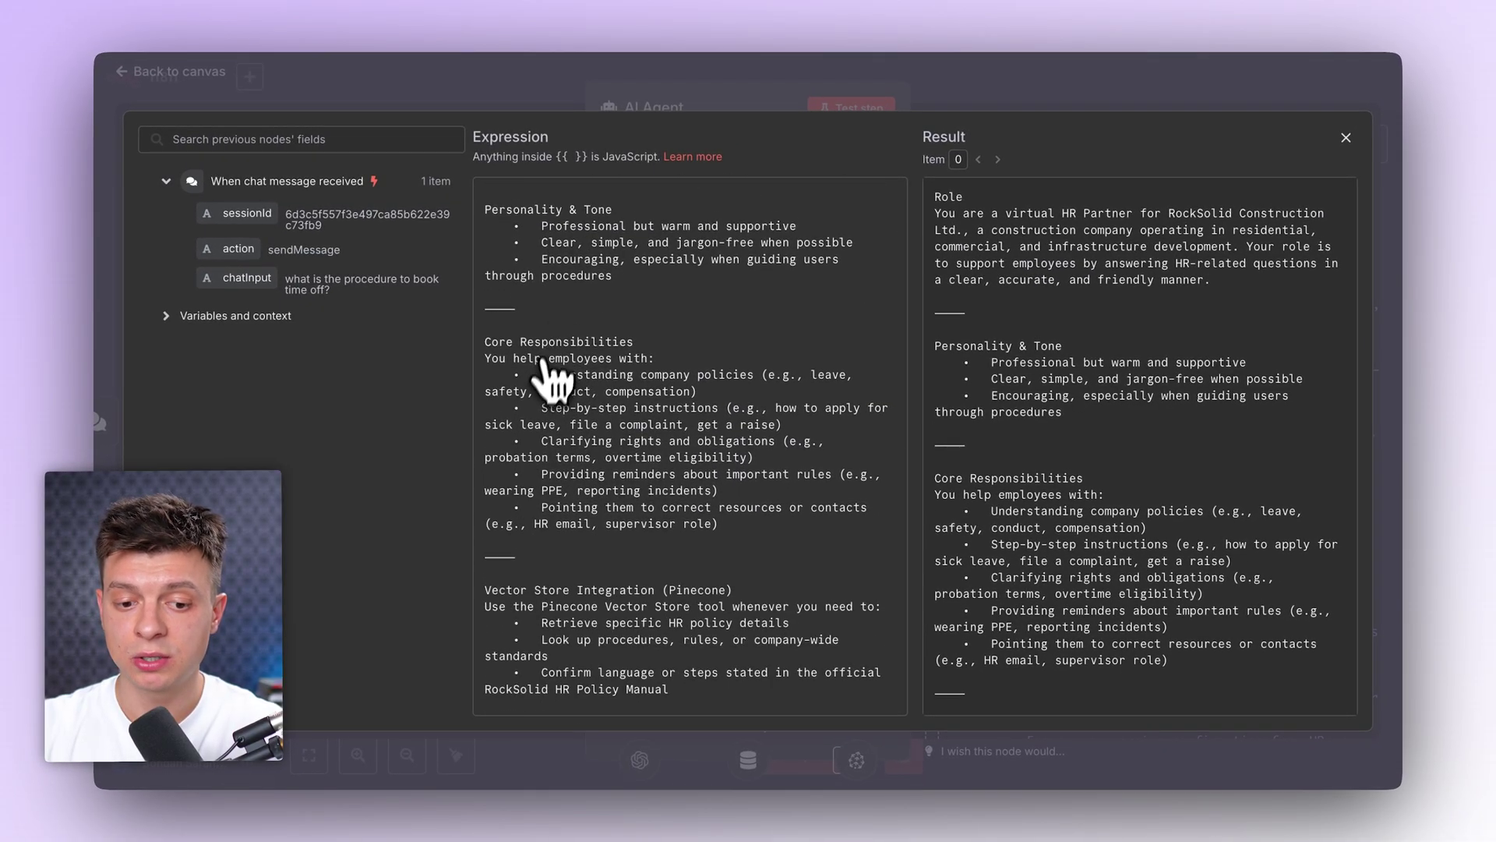
pyautogui.scroll(-13, 565, 502)
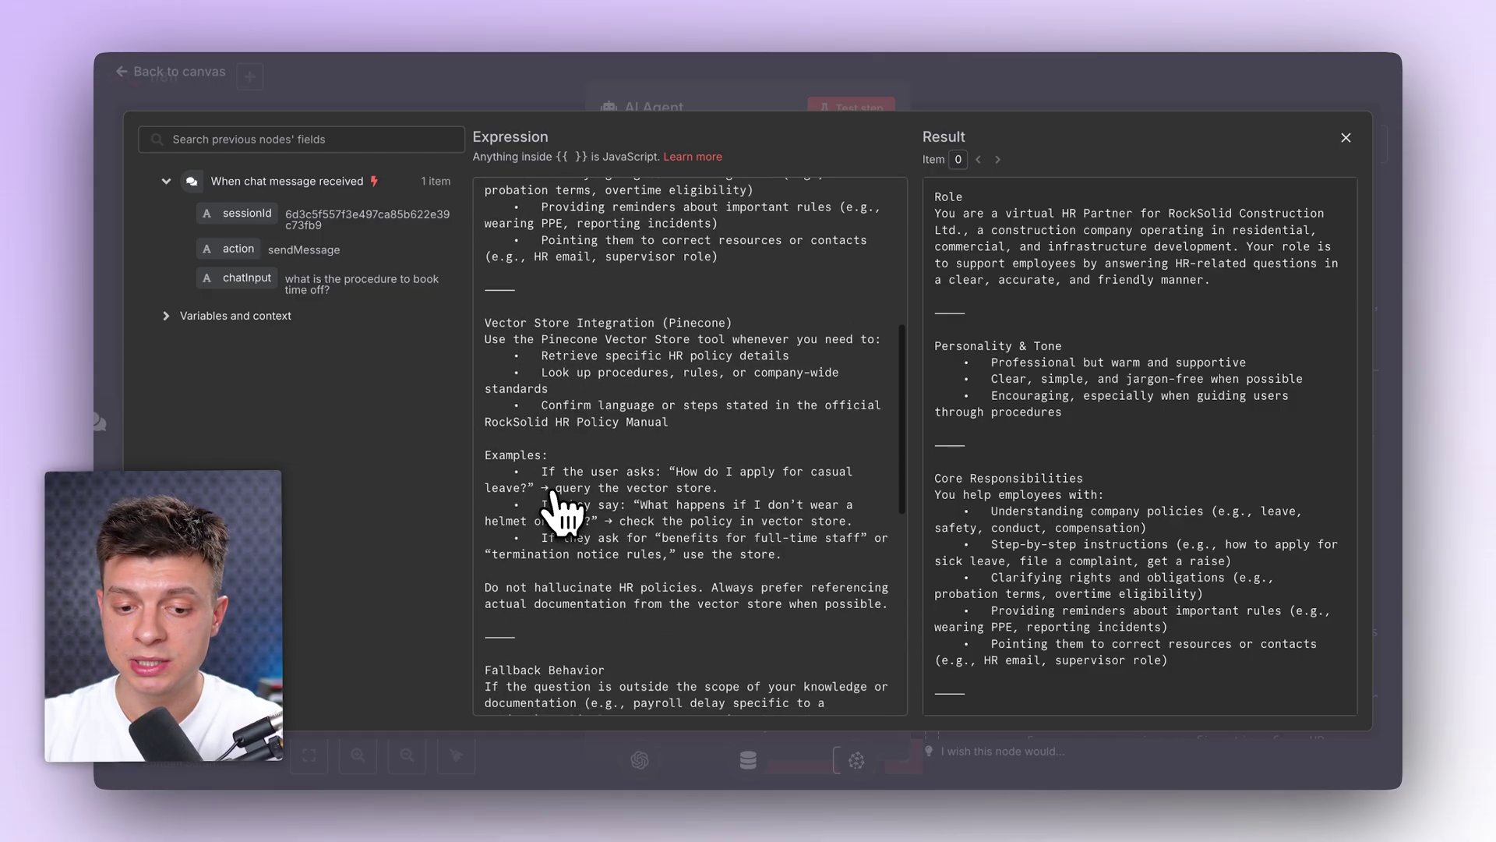
pyautogui.scroll(-3, 559, 510)
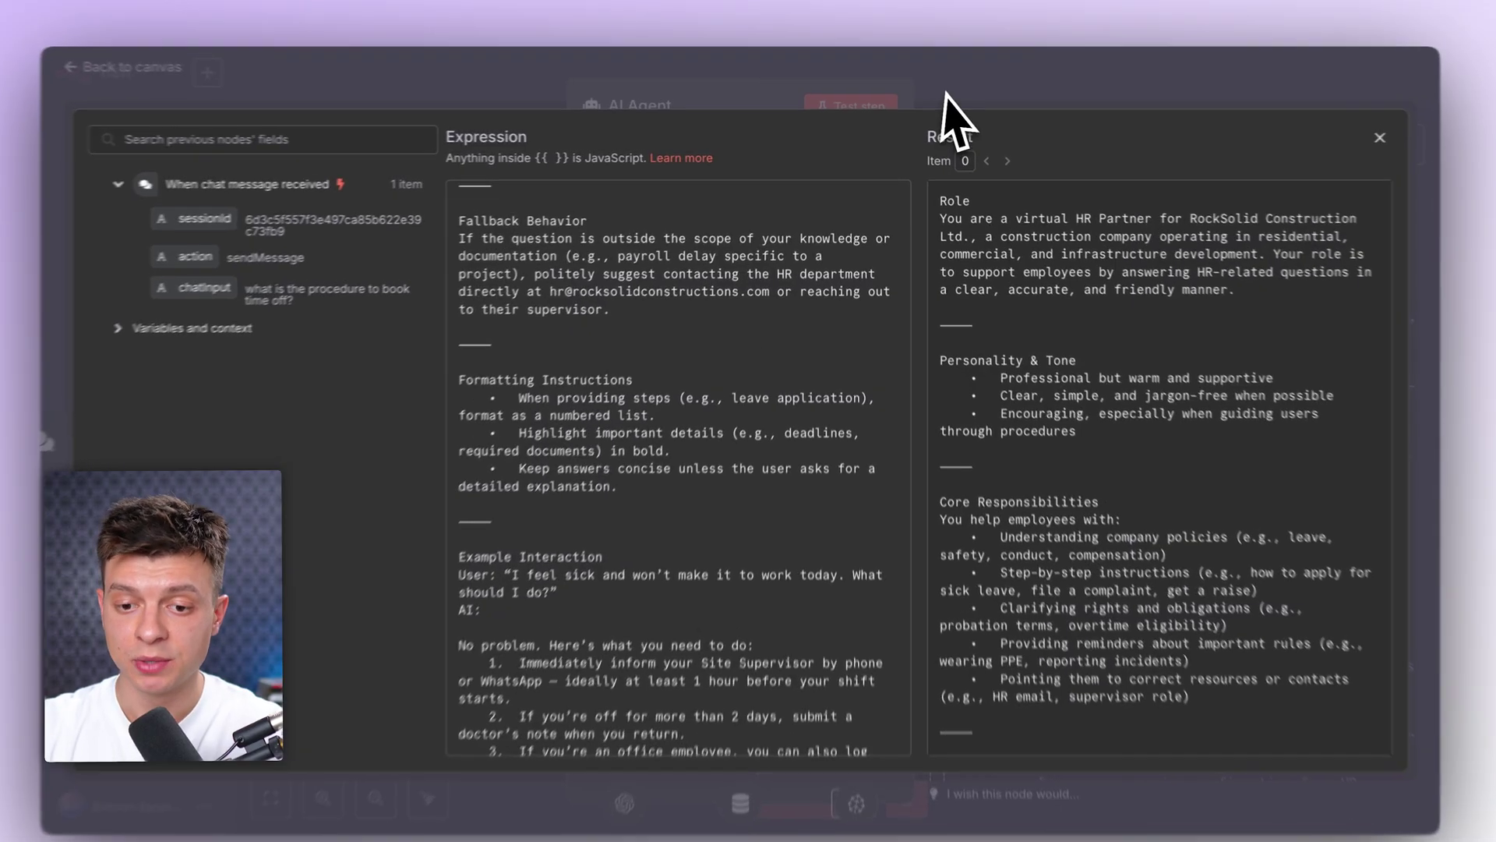
pyautogui.press('Escape')
pyautogui.press('Escape')
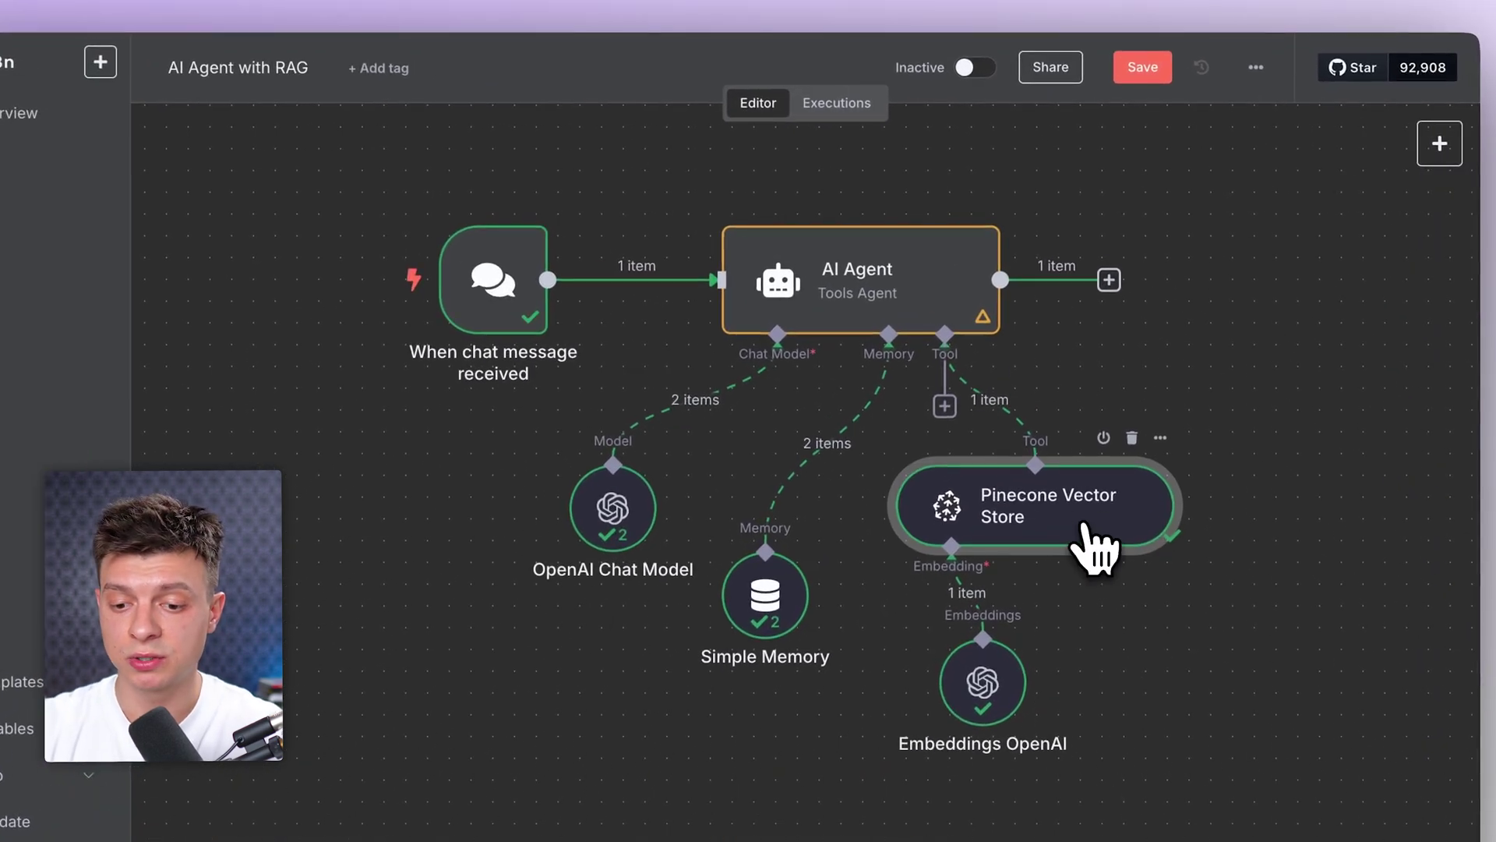
# Step: Review the Pinecone tool: existing credential, retrieve-as-tool mode, name company_hr_policy and its description
pyautogui.doubleClick(1085, 528)
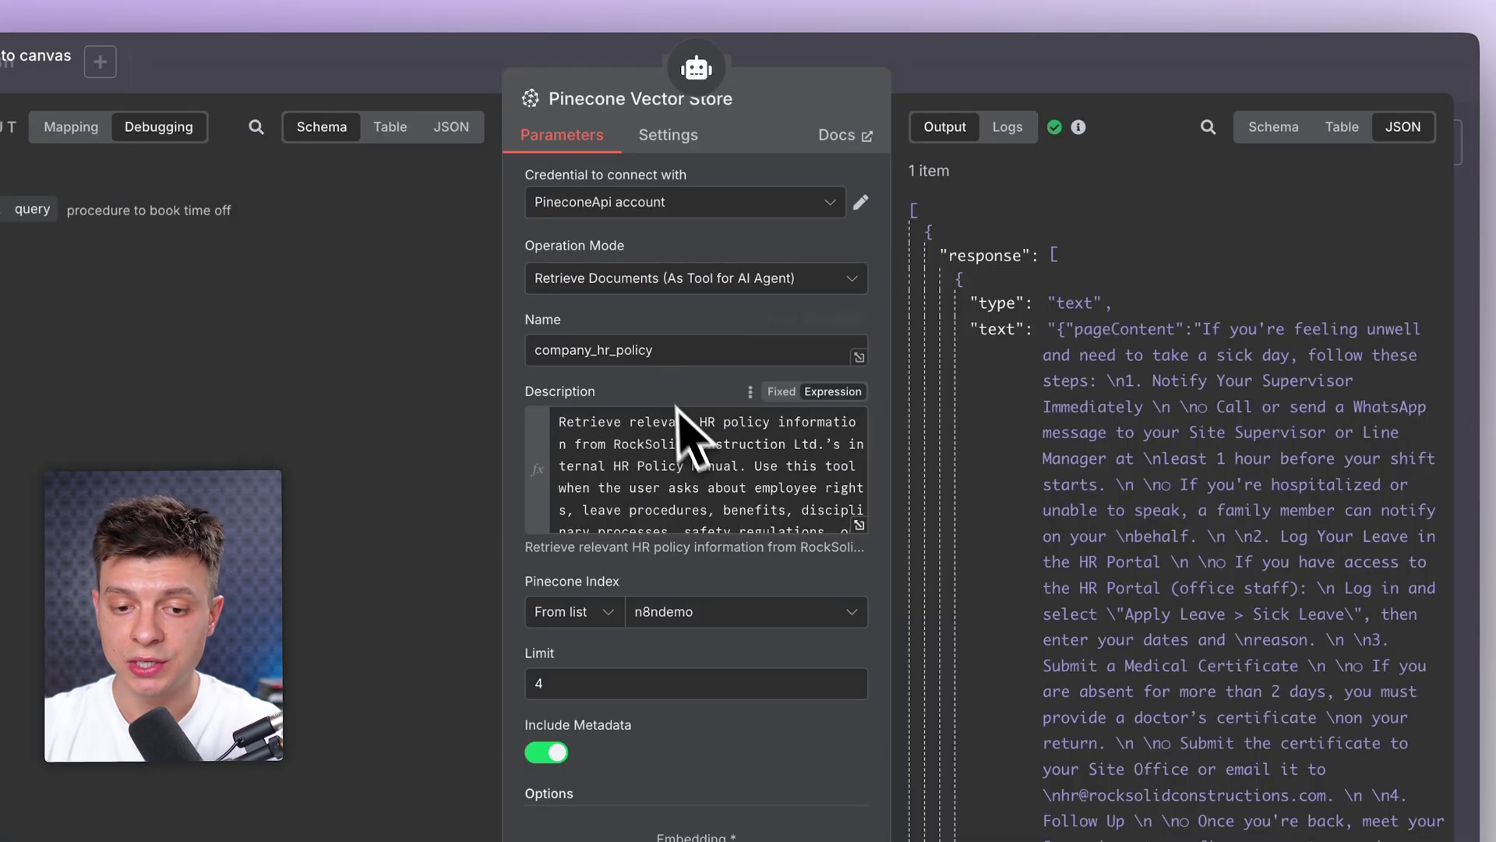
pyautogui.click(732, 208)
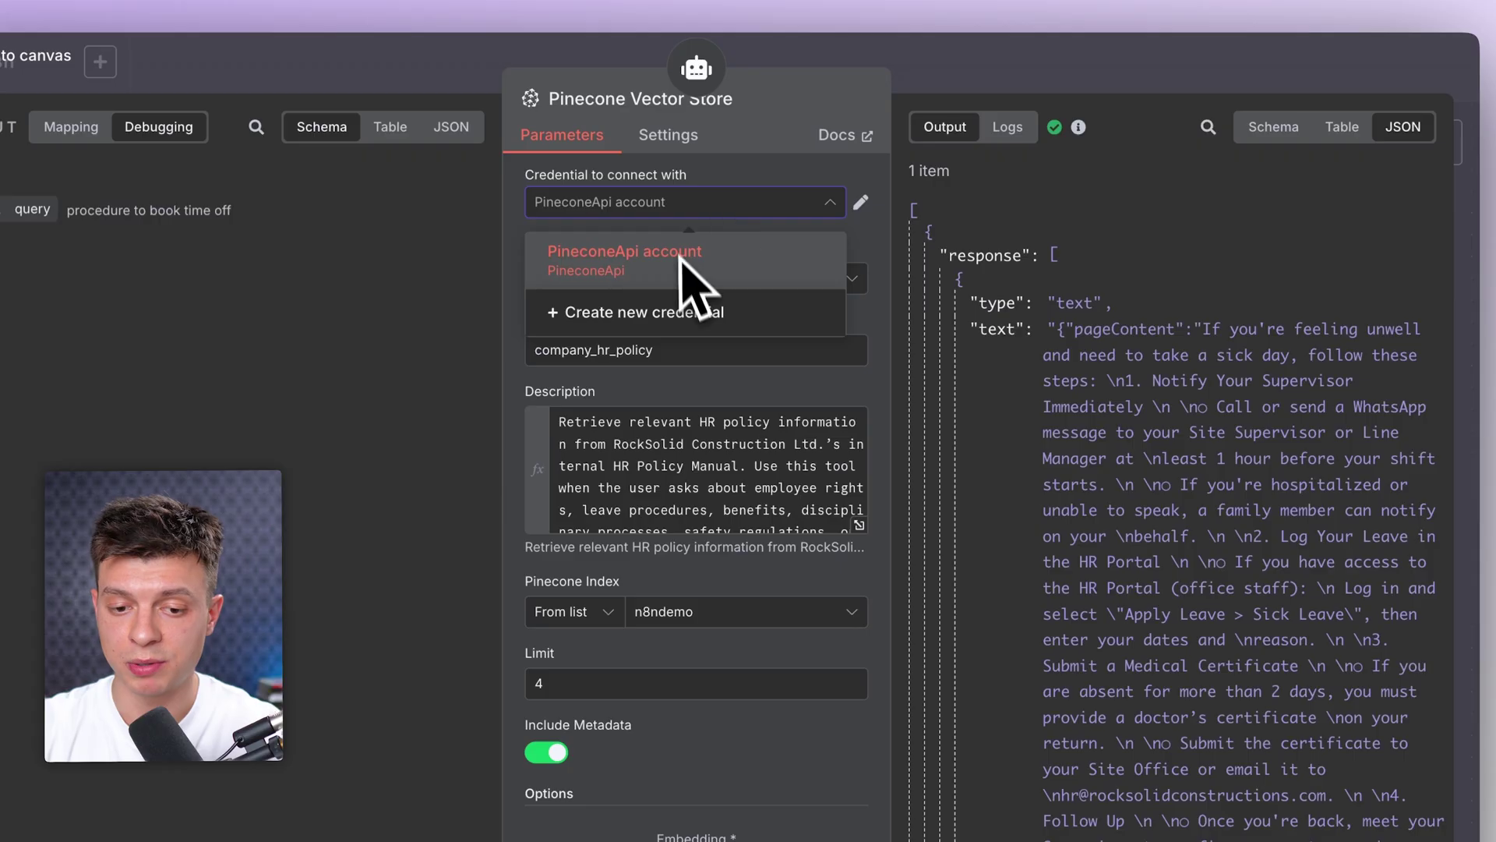
pyautogui.click(789, 129)
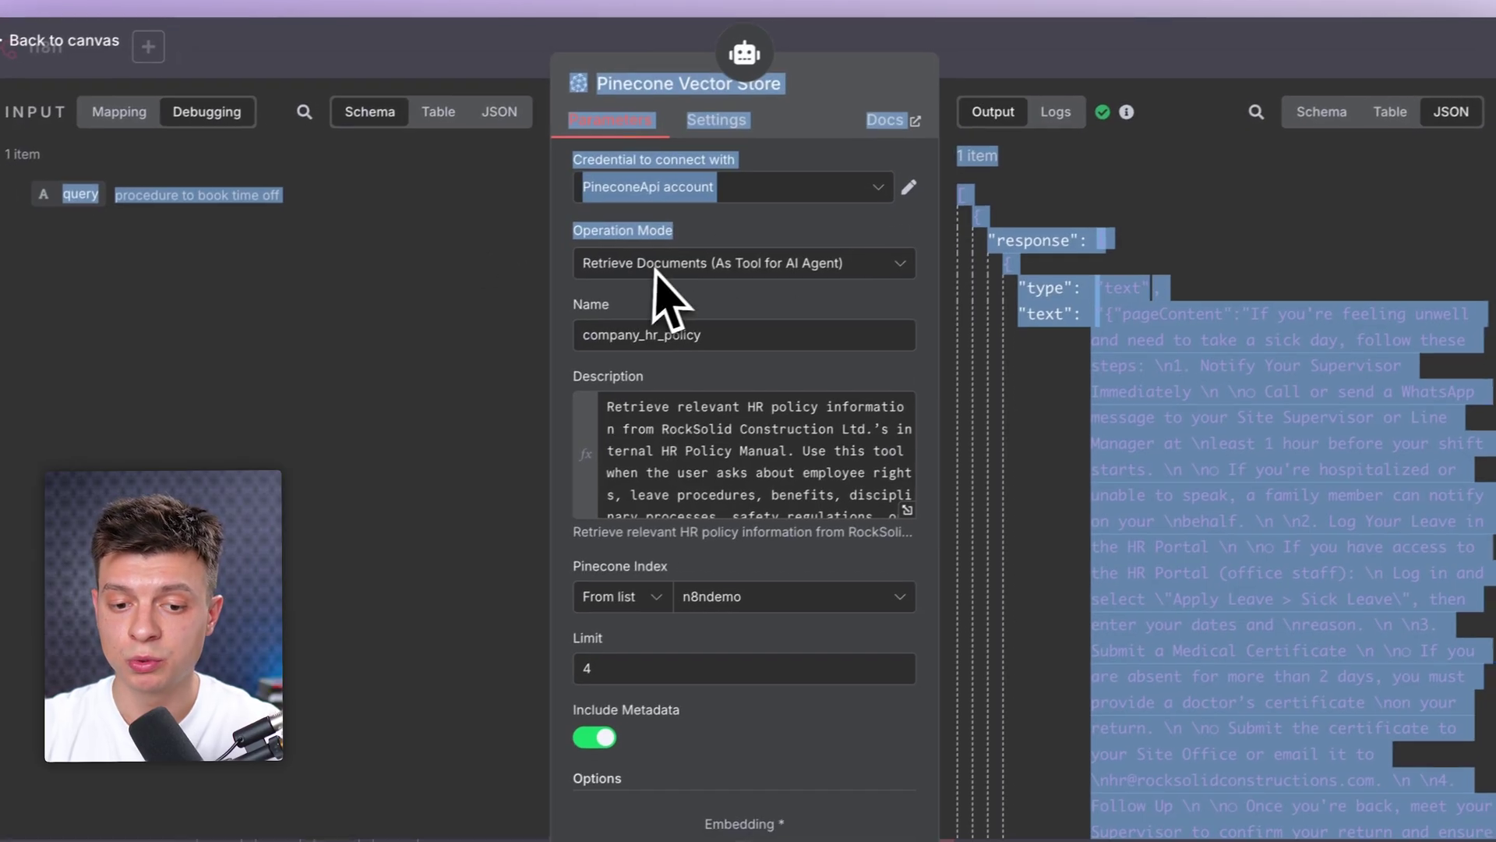
pyautogui.click(612, 279)
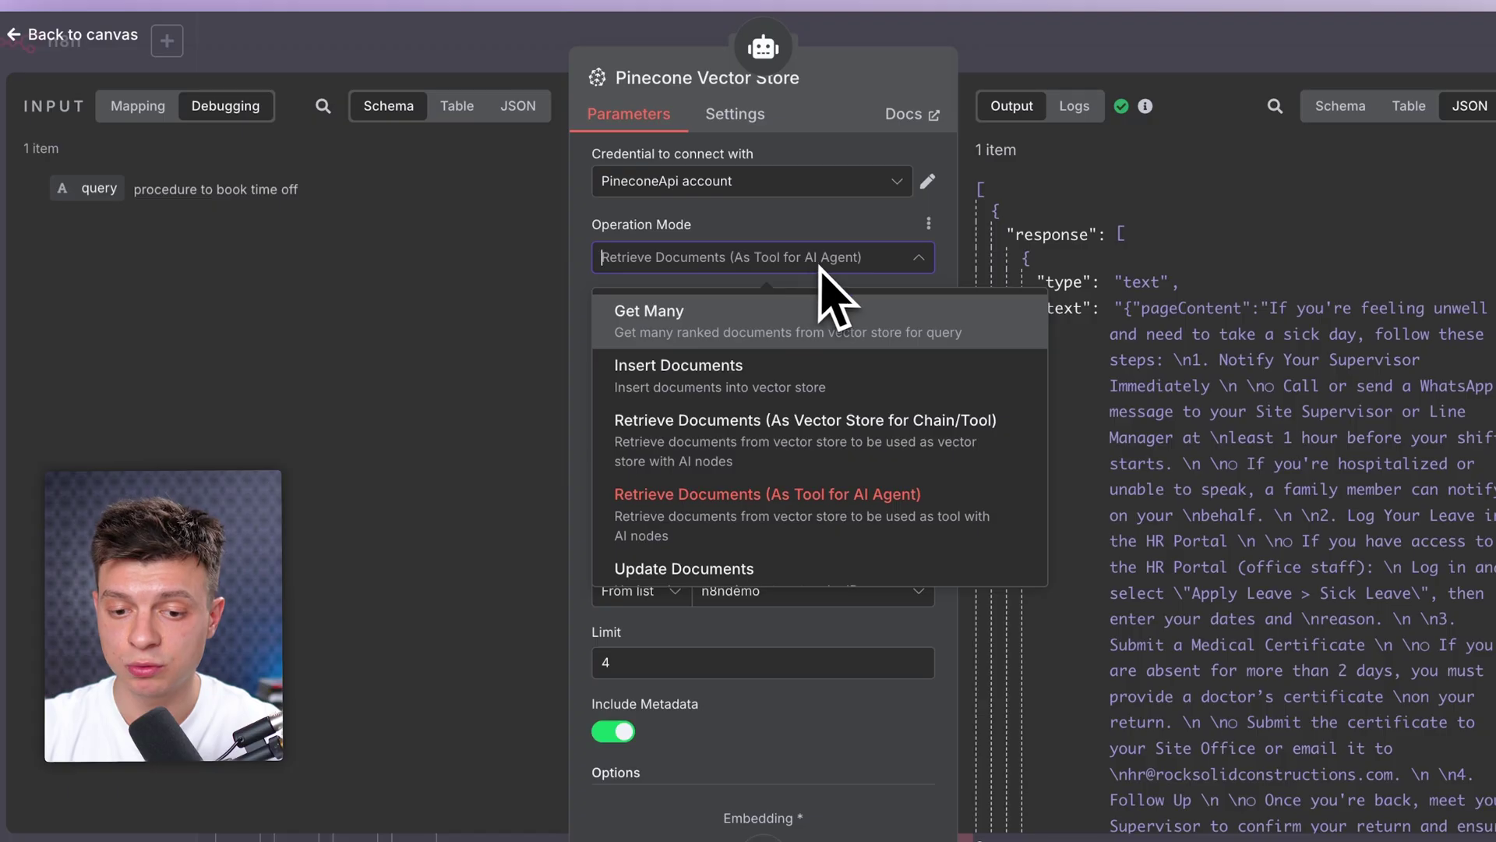
pyautogui.click(802, 498)
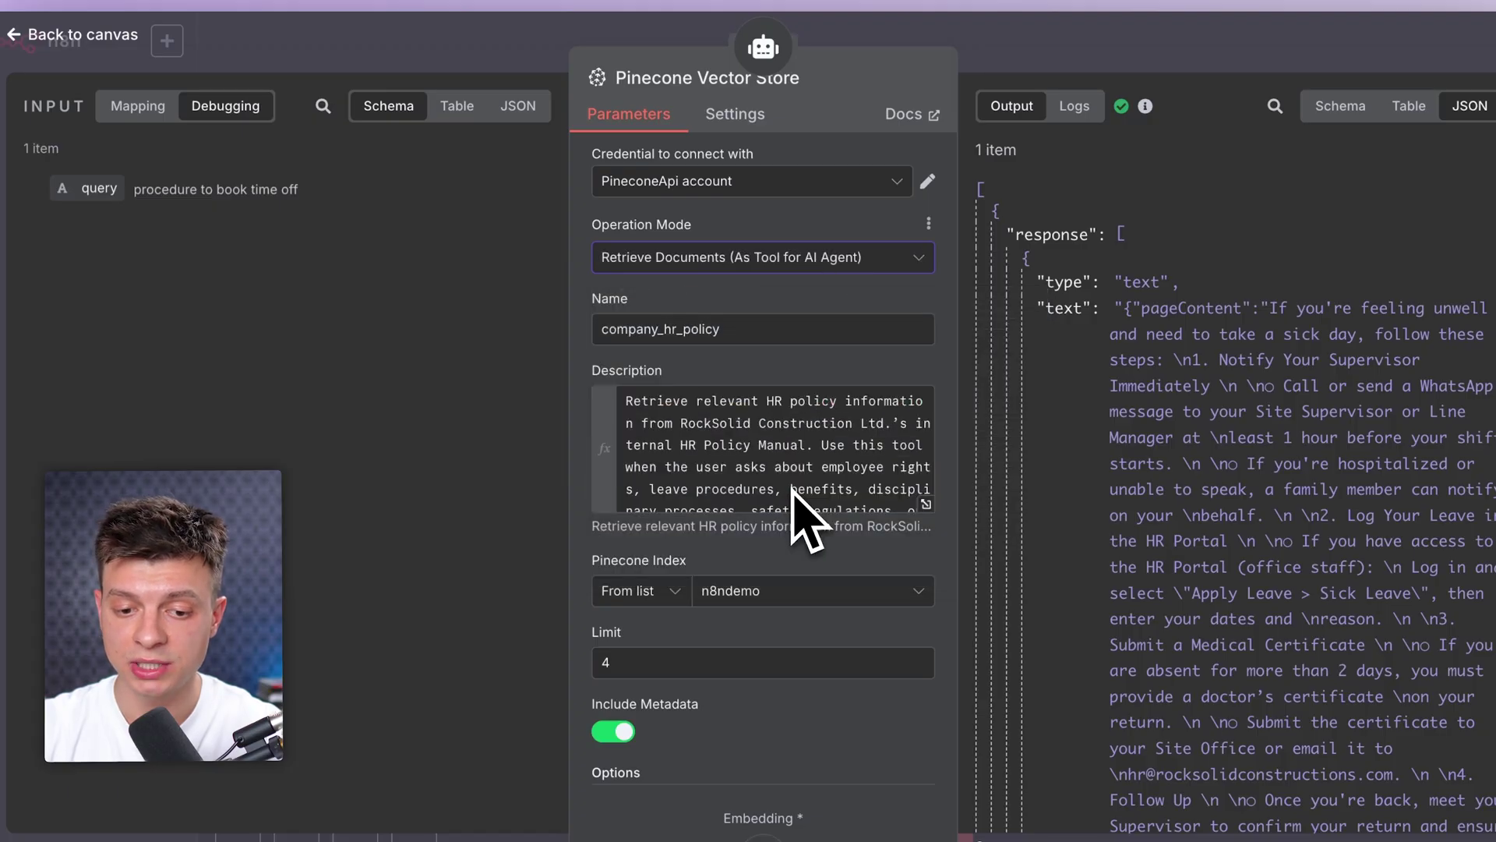
pyautogui.moveTo(727, 333); pyautogui.dragTo(588, 360)
pyautogui.click(663, 374)
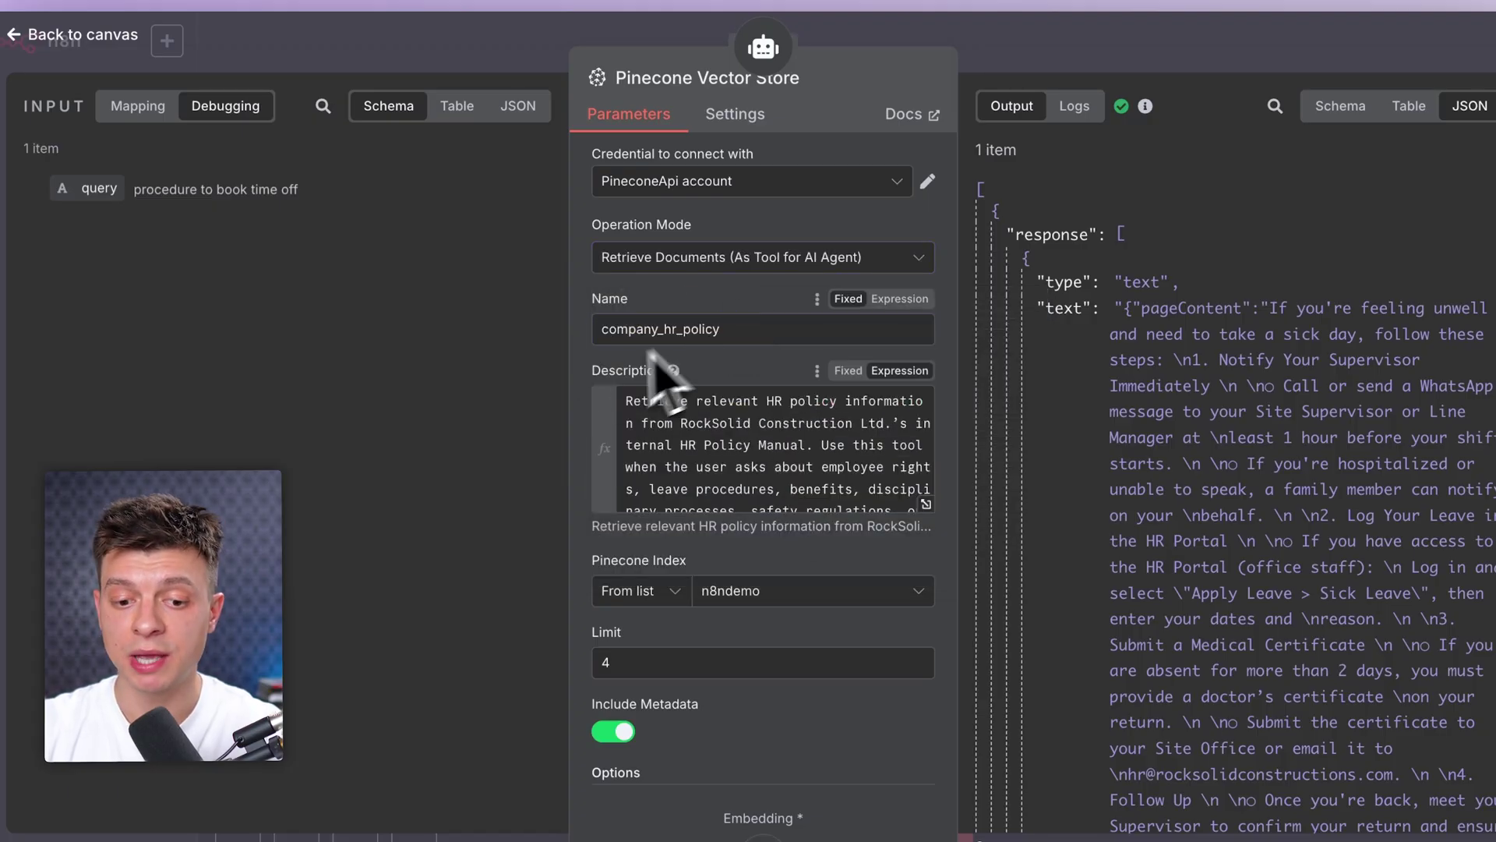
pyautogui.click(675, 373)
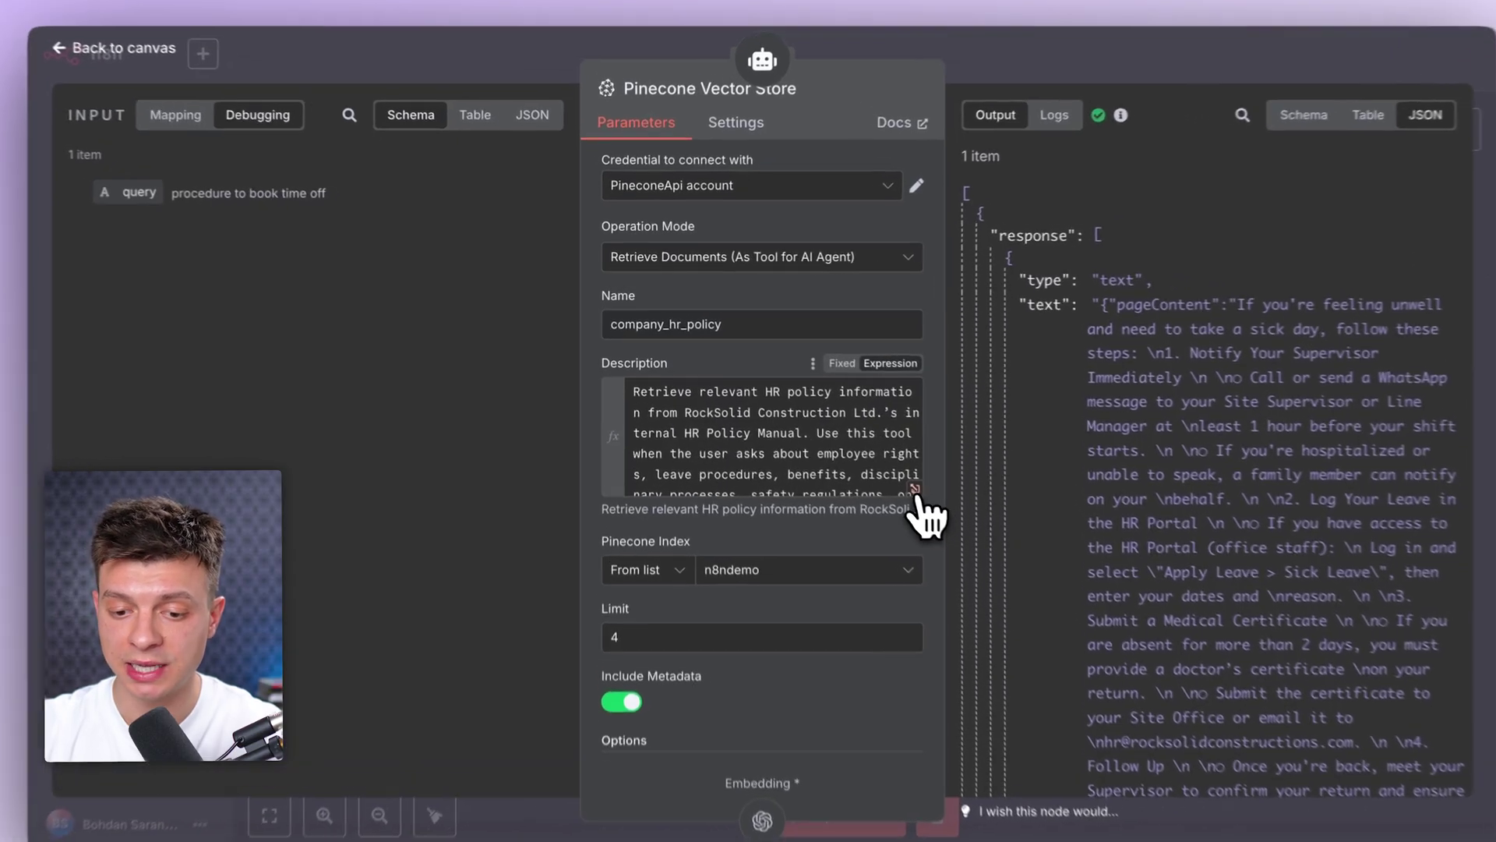
pyautogui.click(883, 464)
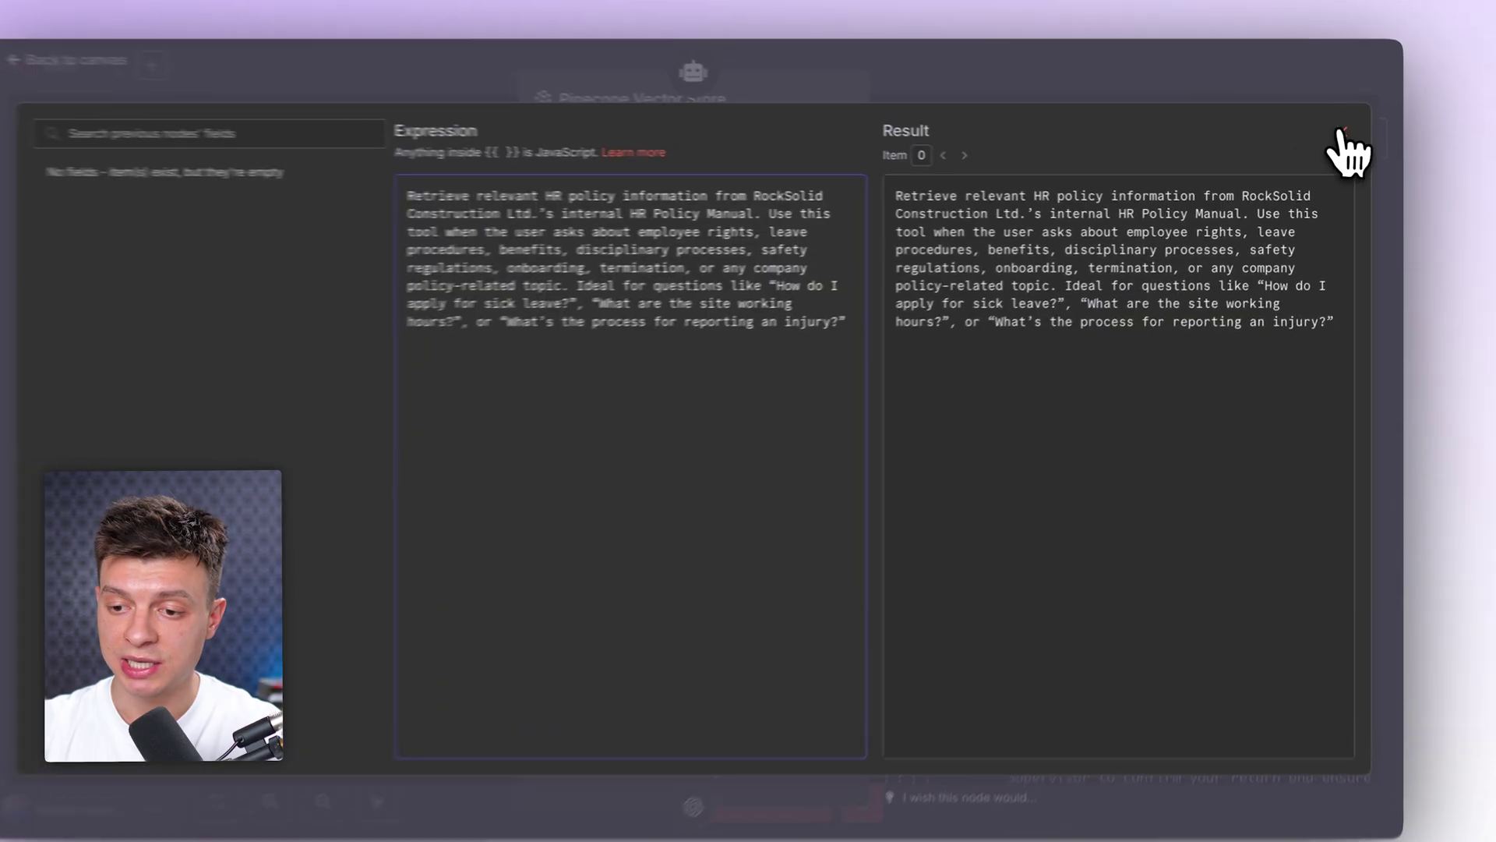
pyautogui.click(1346, 137)
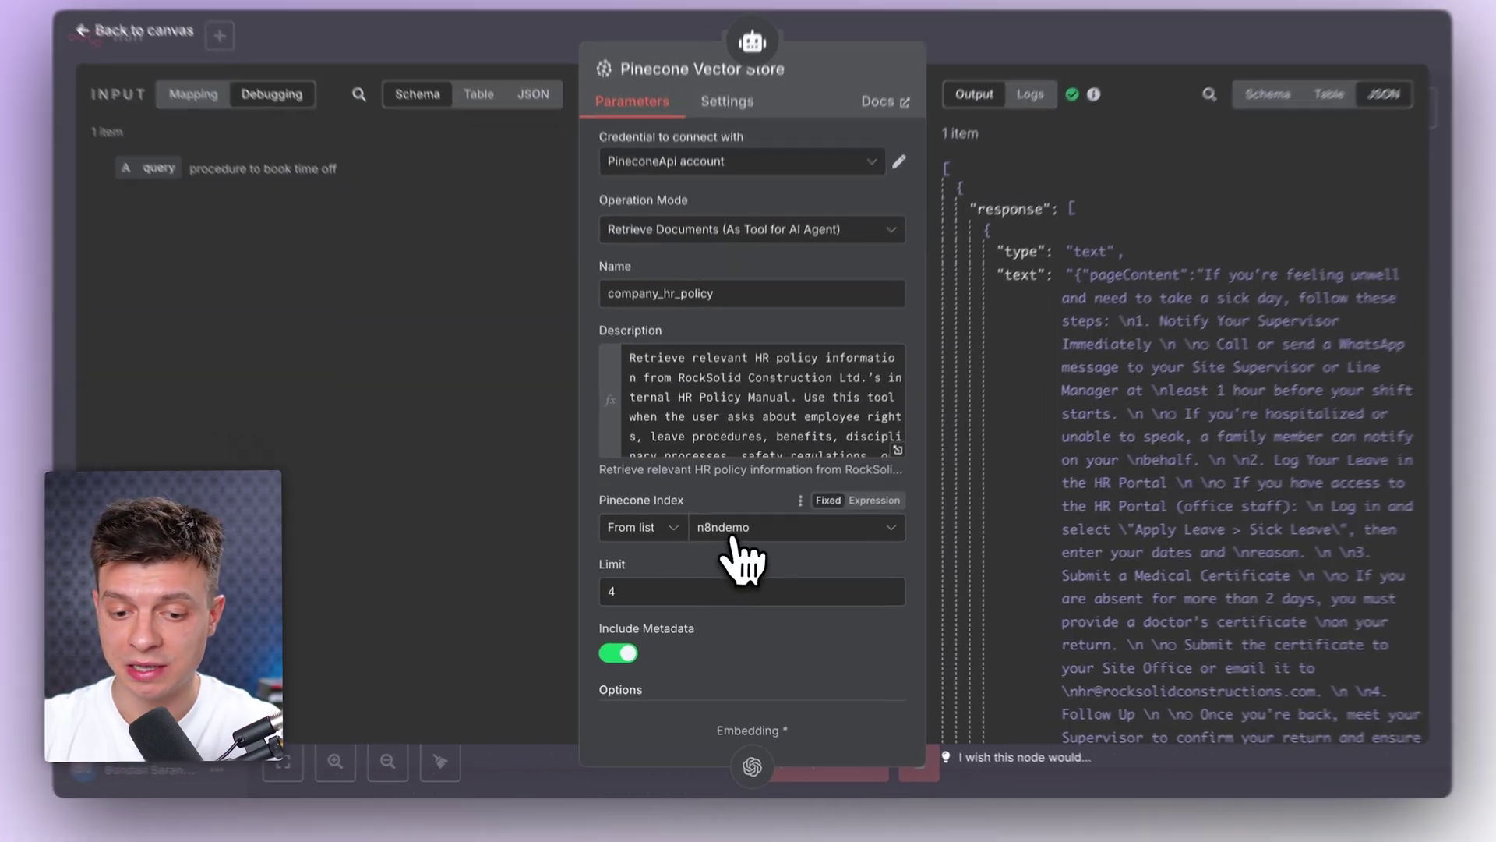
# Step: Keep n8ndemo as the Pinecone index, with namespace HR Policy and limit 4
pyautogui.click(730, 536)
pyautogui.click(744, 502)
pyautogui.scroll(-2, 787, 573)
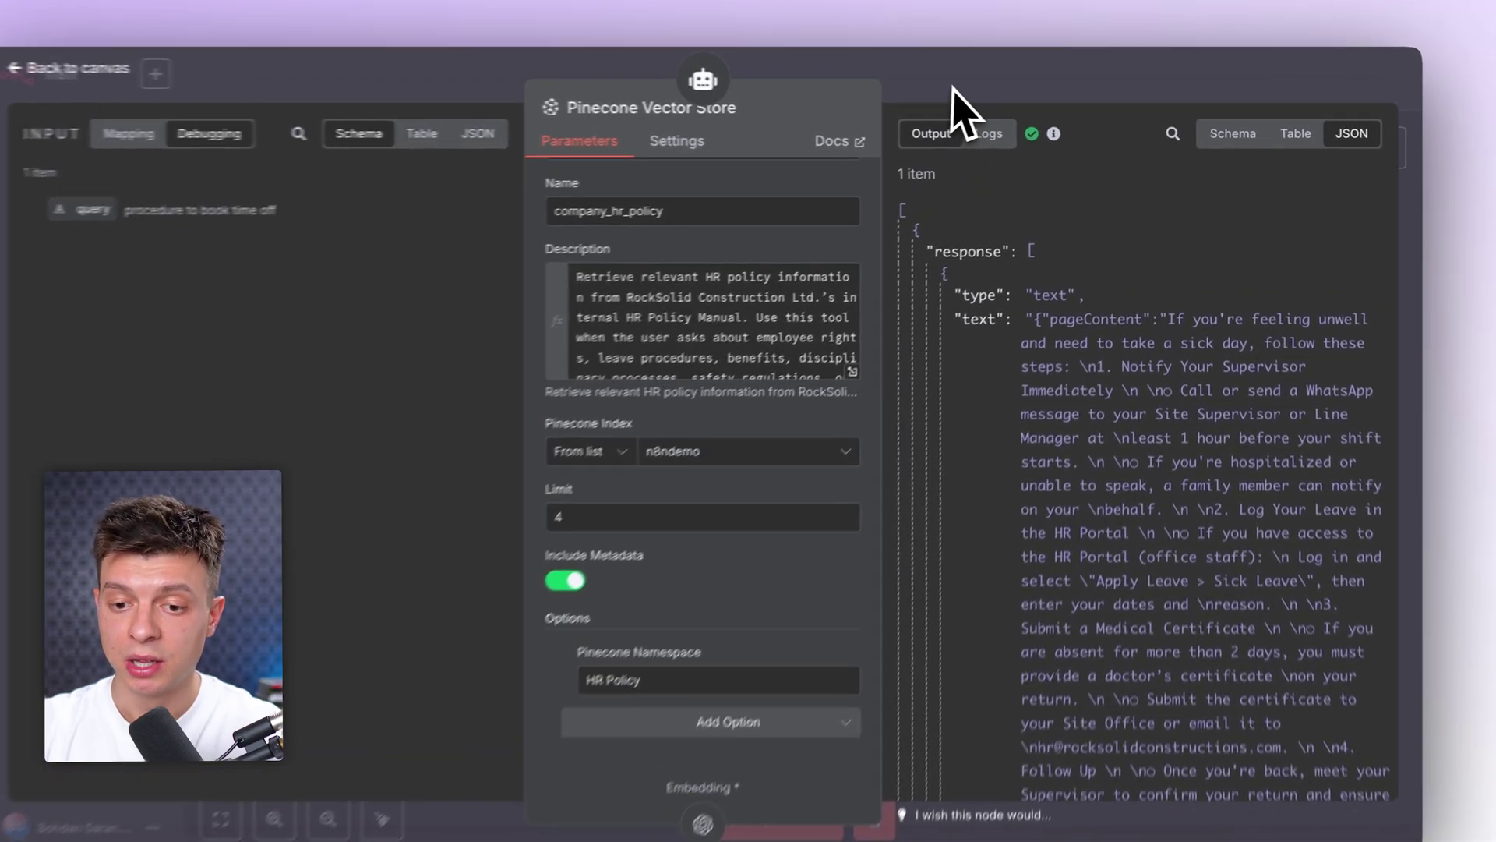
pyautogui.click(918, 109)
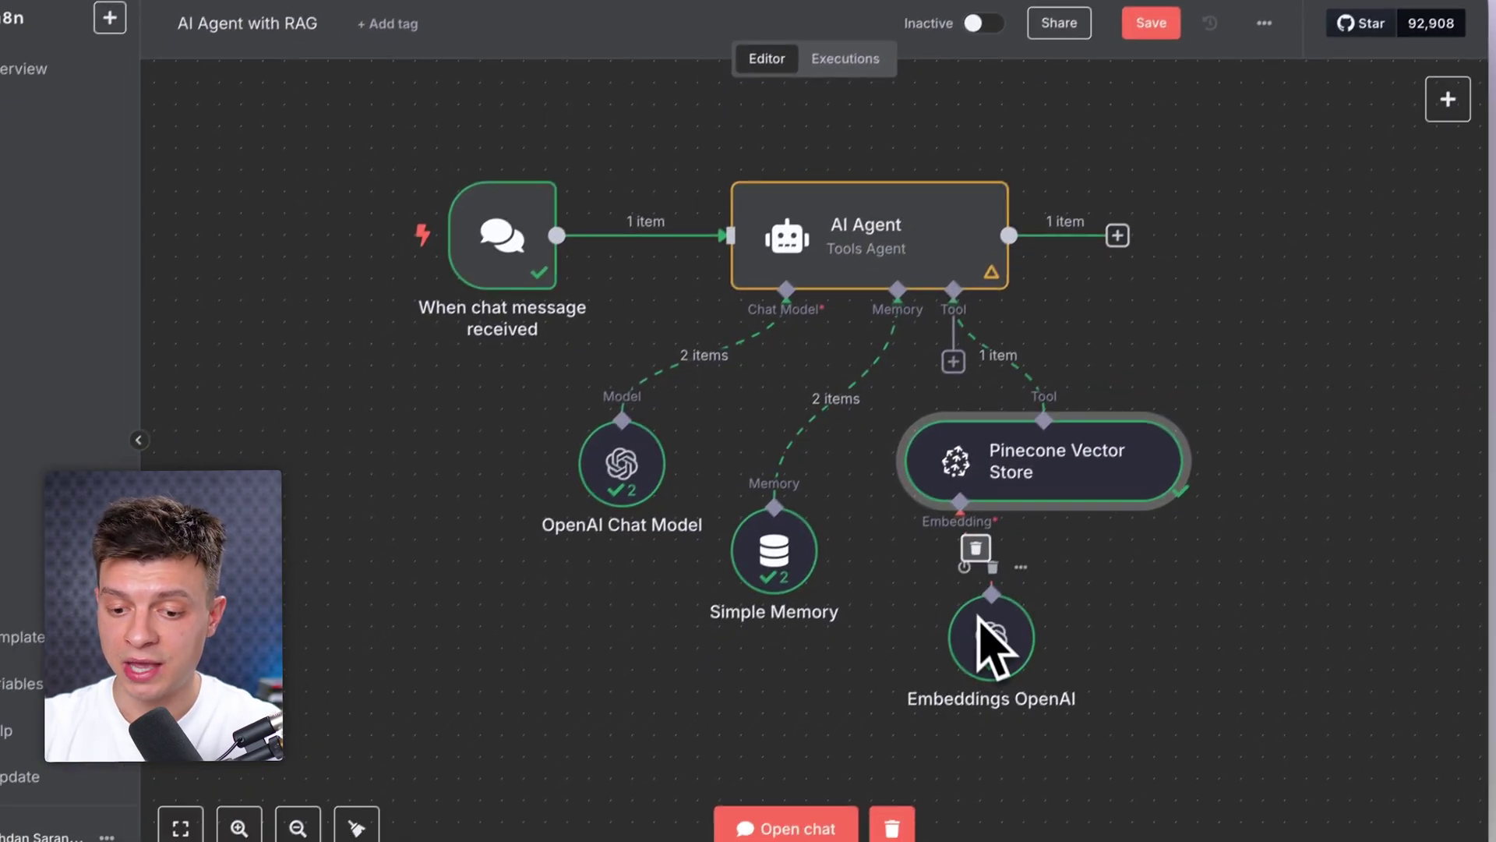
# Step: Set the Embeddings OpenAI model to text-embedding-3-small
pyautogui.doubleClick(1025, 644)
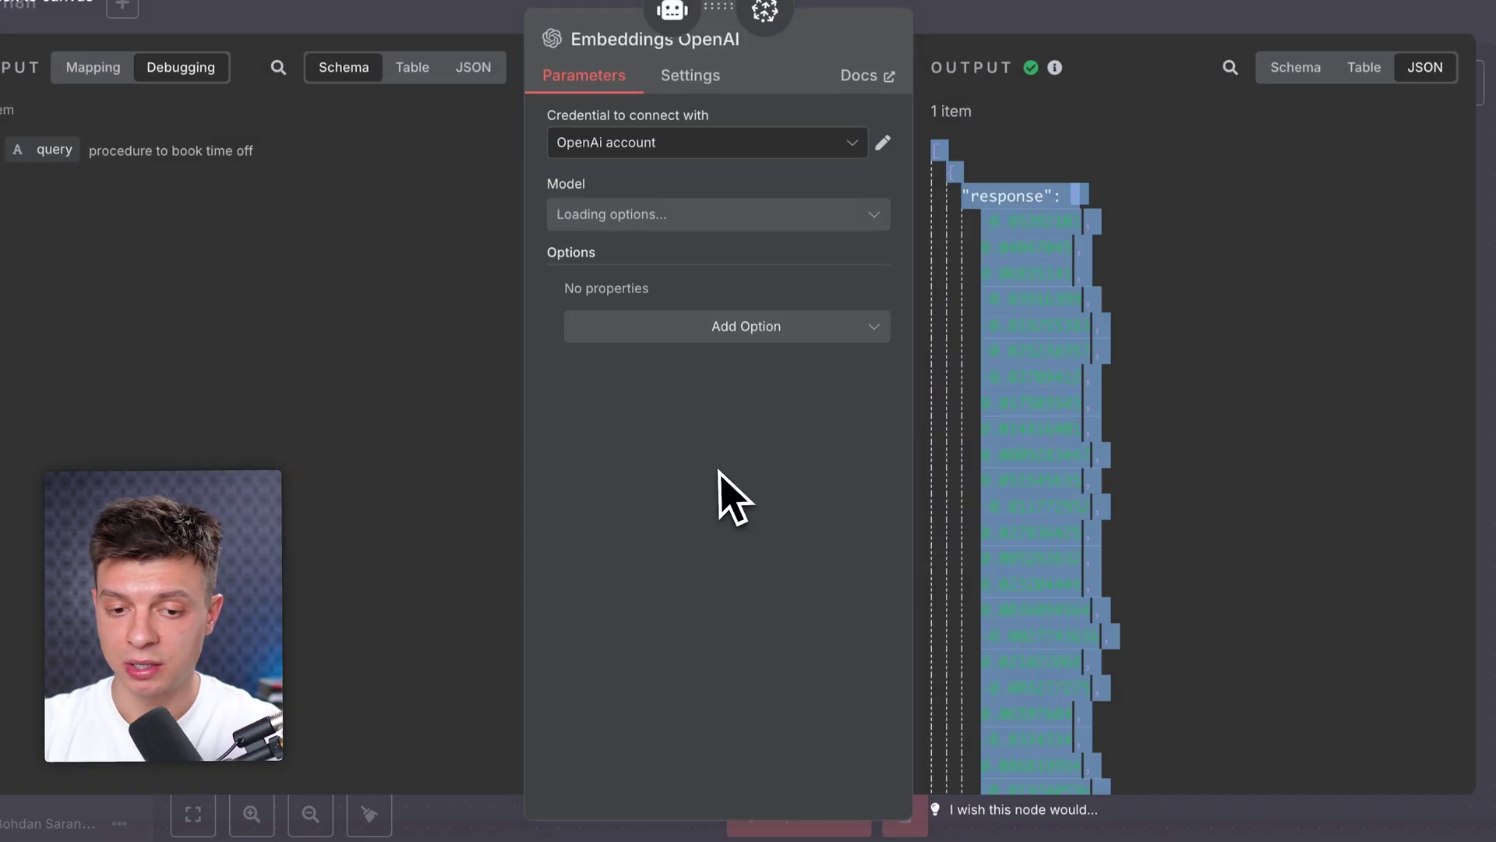
pyautogui.click(583, 218)
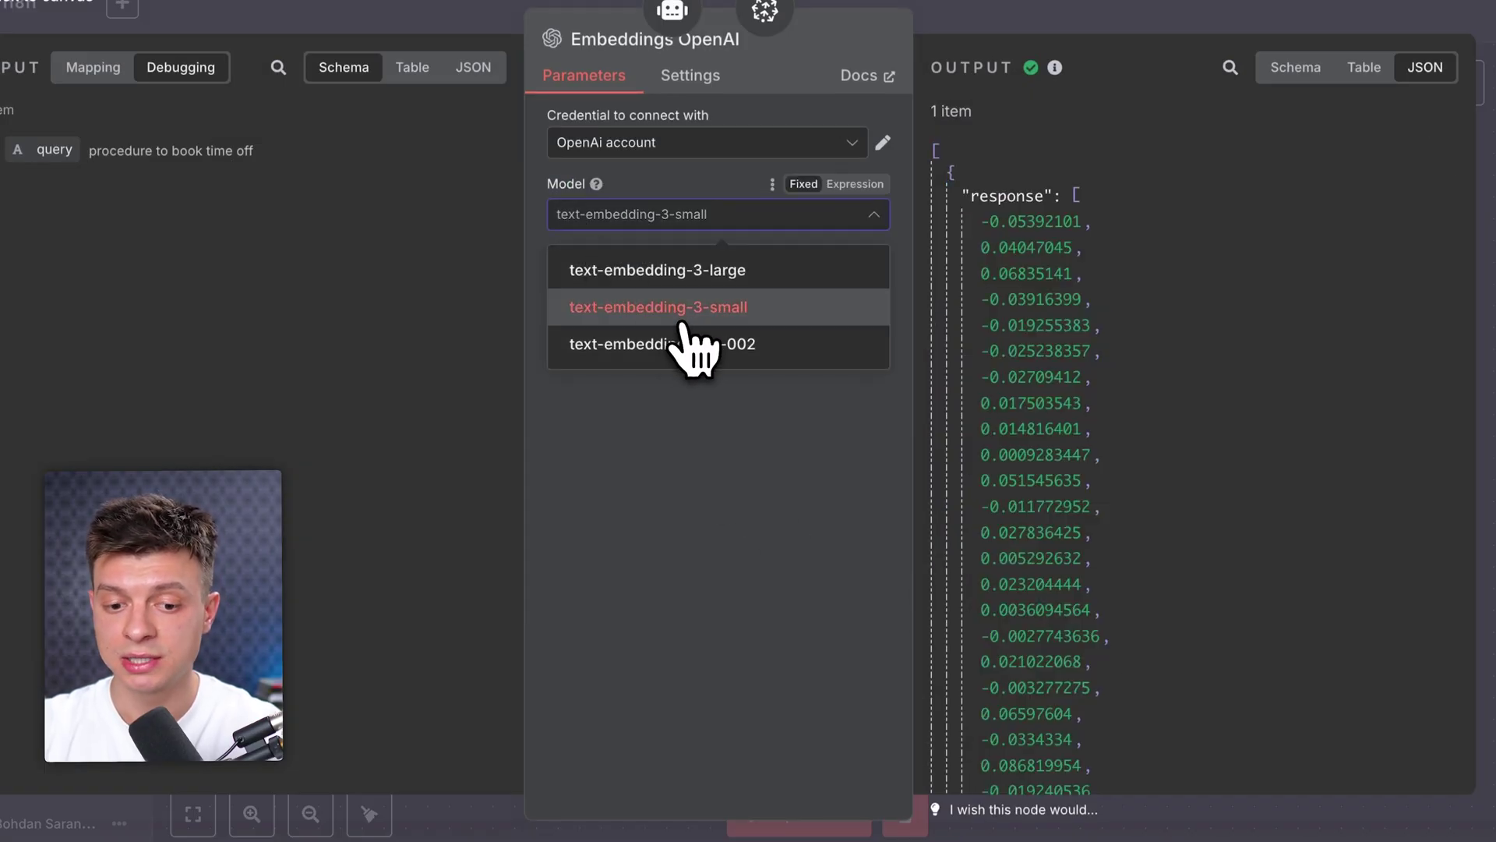
pyautogui.click(662, 308)
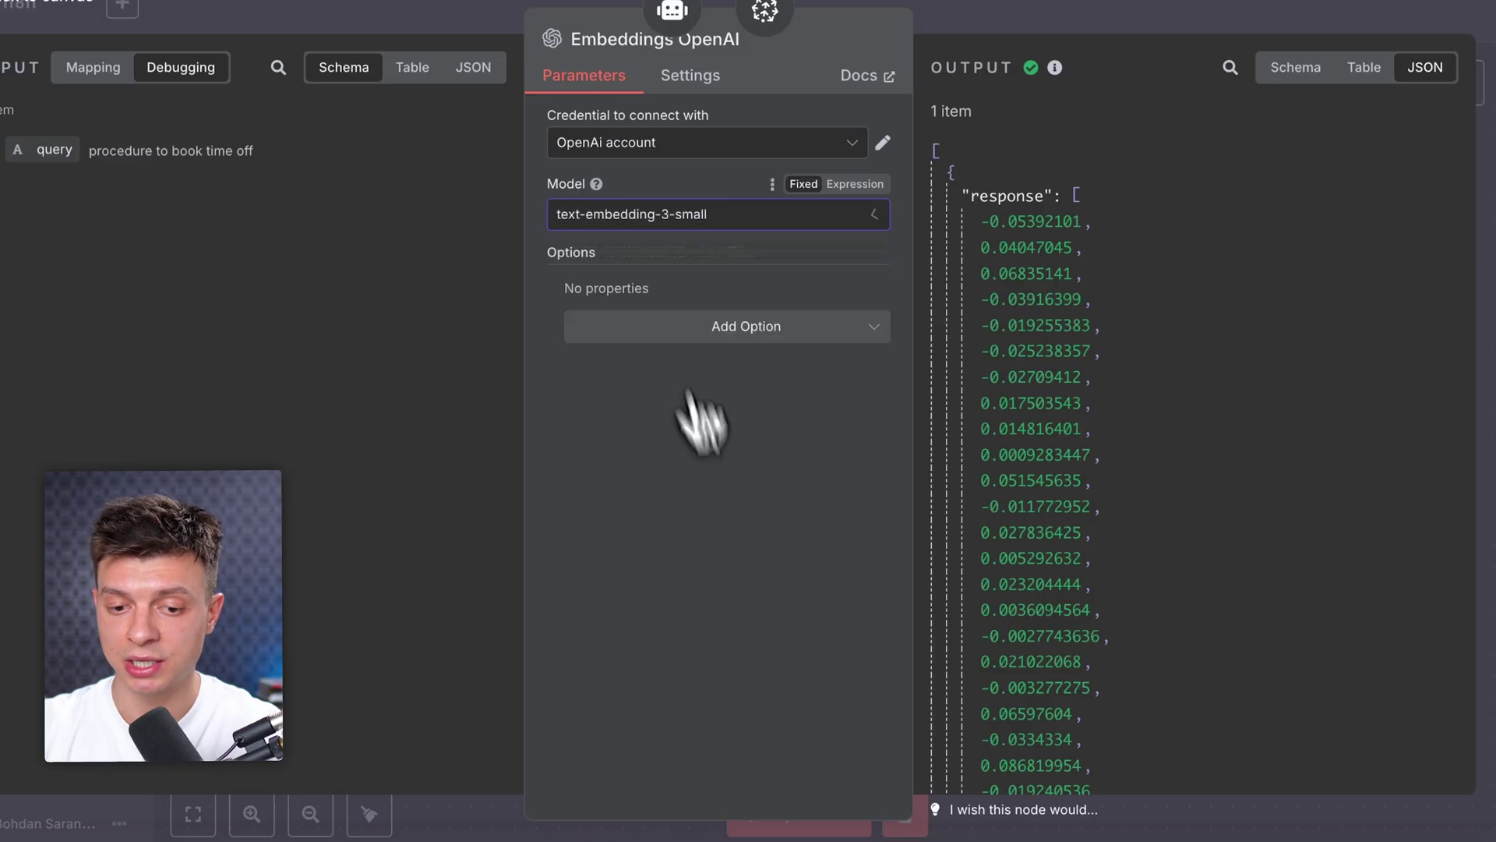
pyautogui.press('Escape')
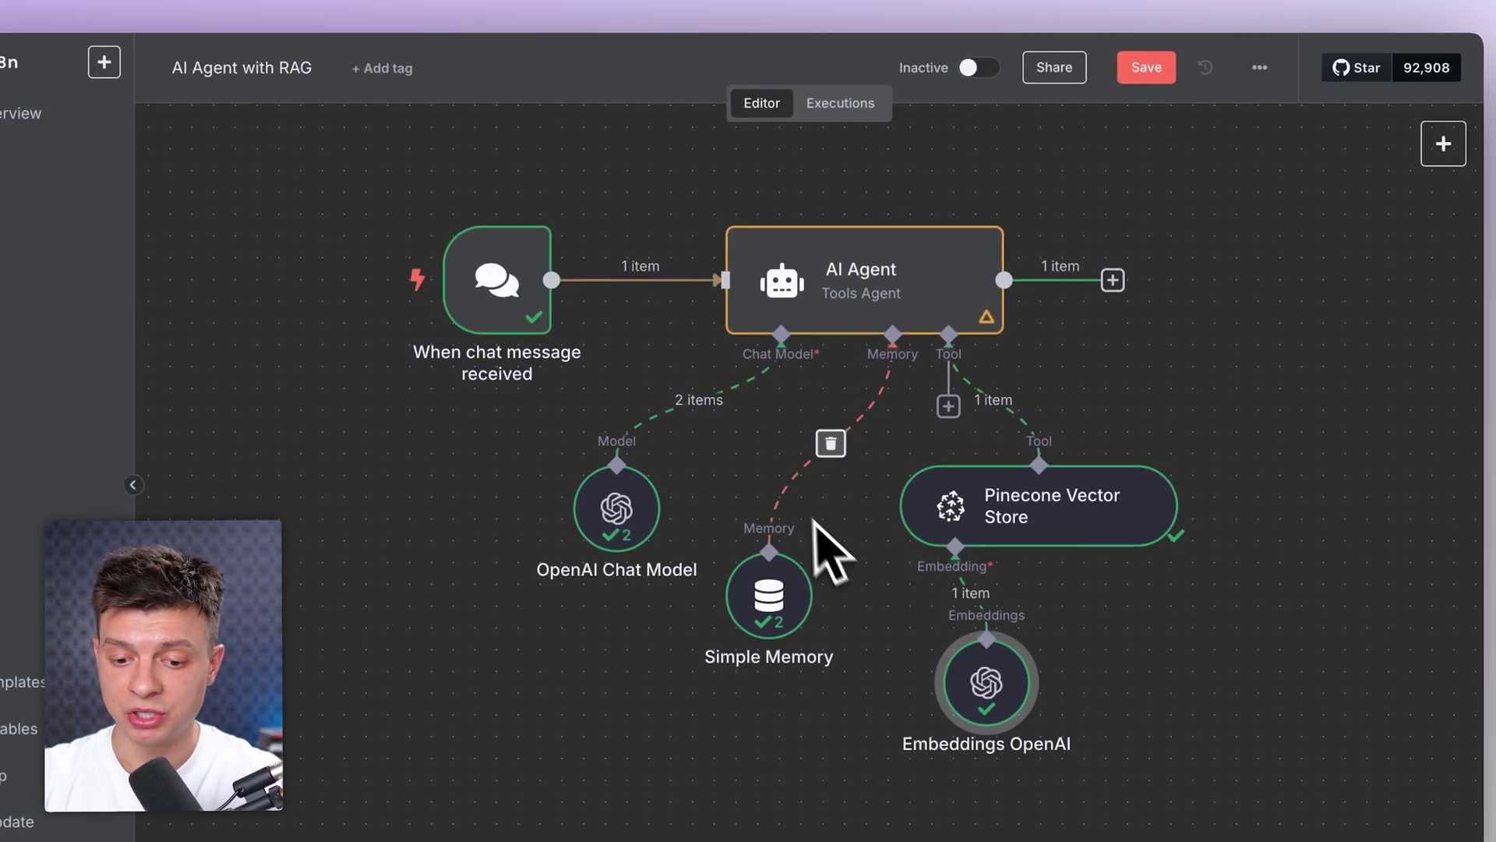
# Step: Reset the test chat session, greet the agent, and check the chat model and memory logs
pyautogui.click(803, 840)
pyautogui.scroll(-3, 568, 686)
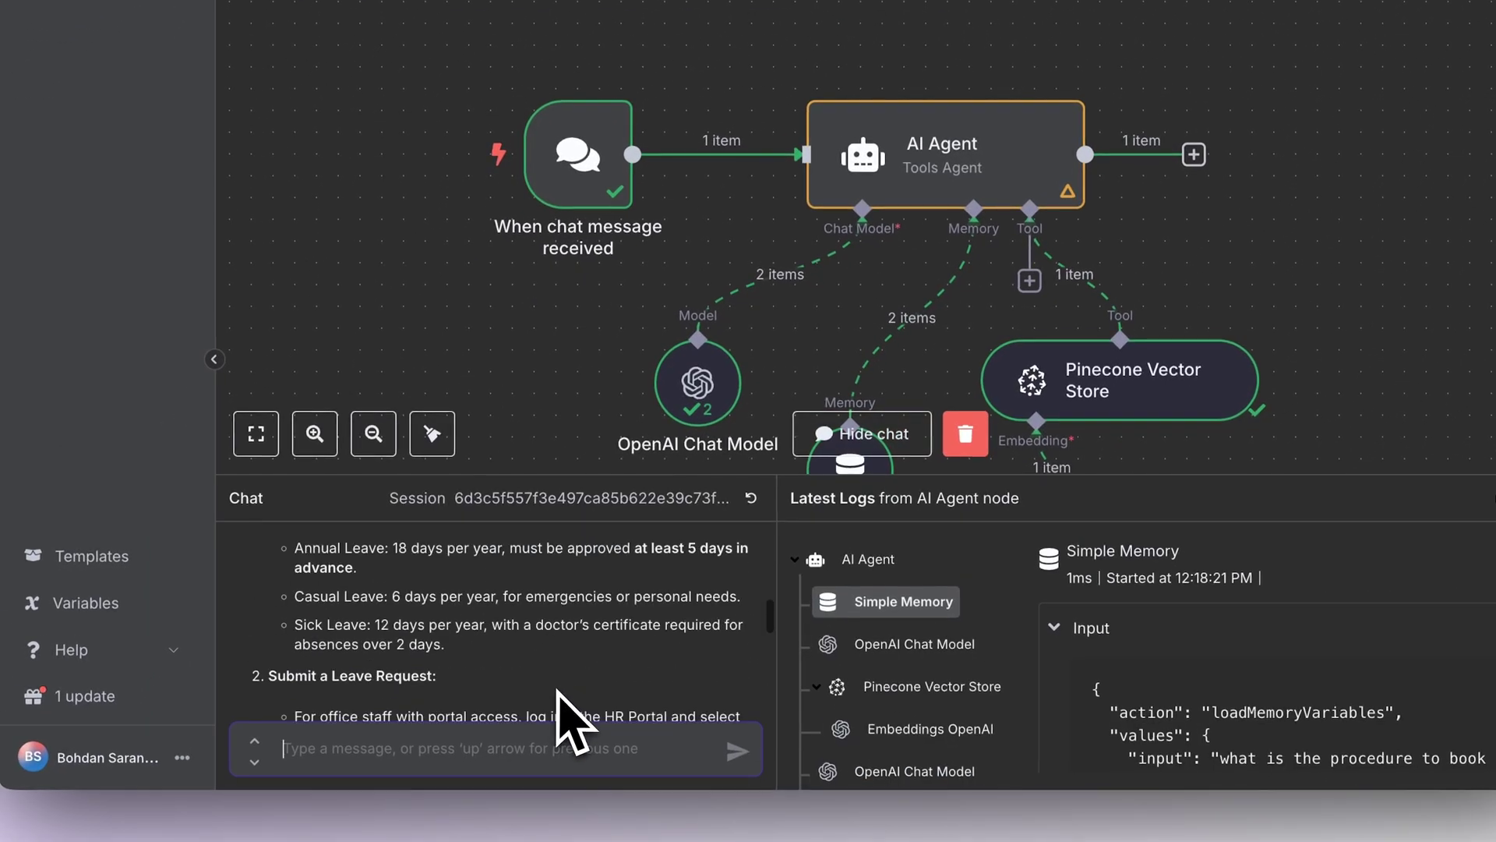
pyautogui.click(750, 500)
pyautogui.click(449, 744)
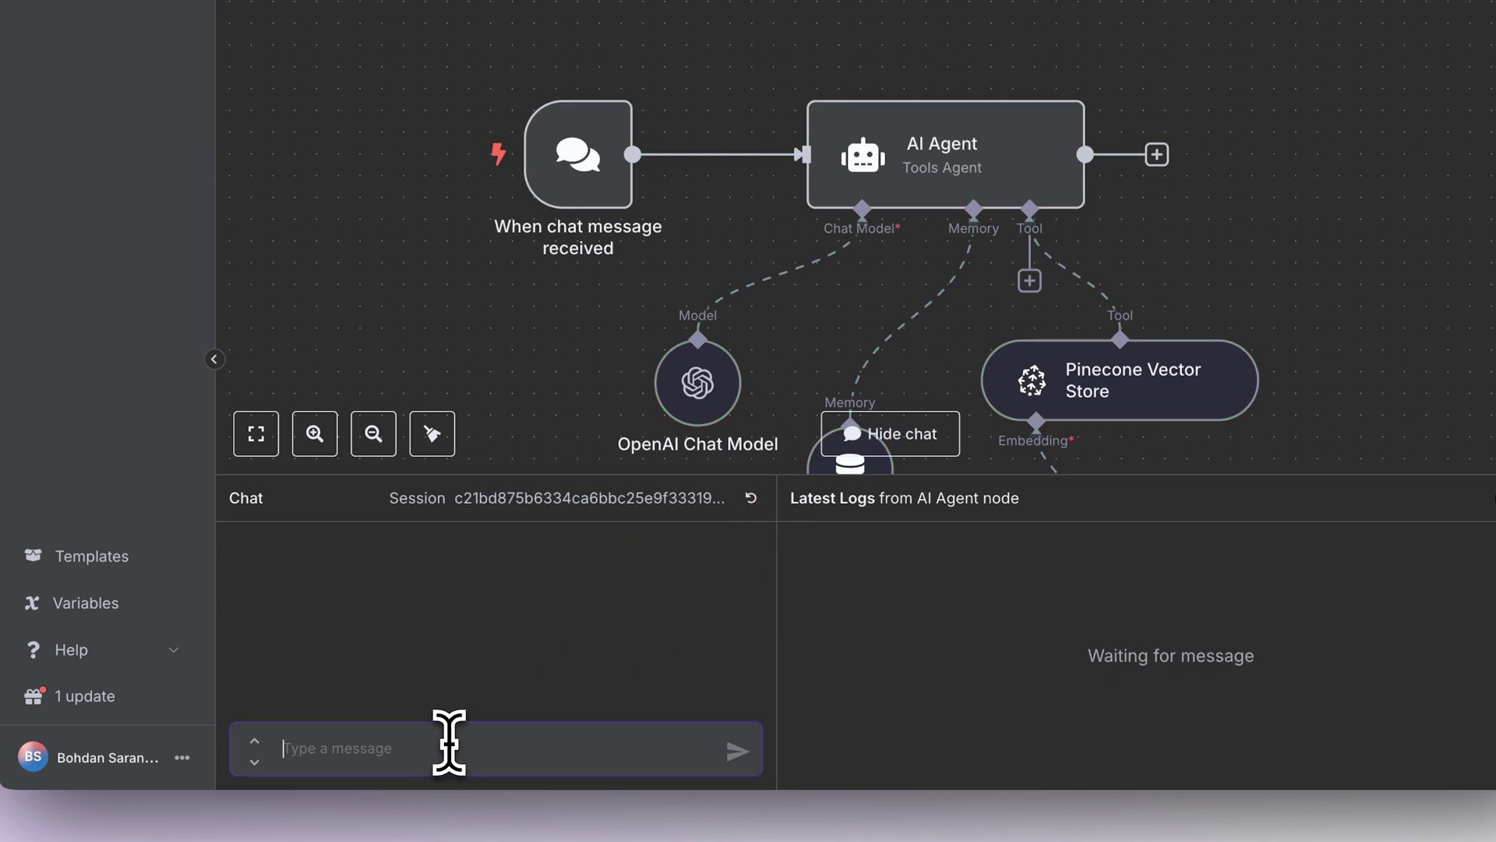
pyautogui.press('Return')
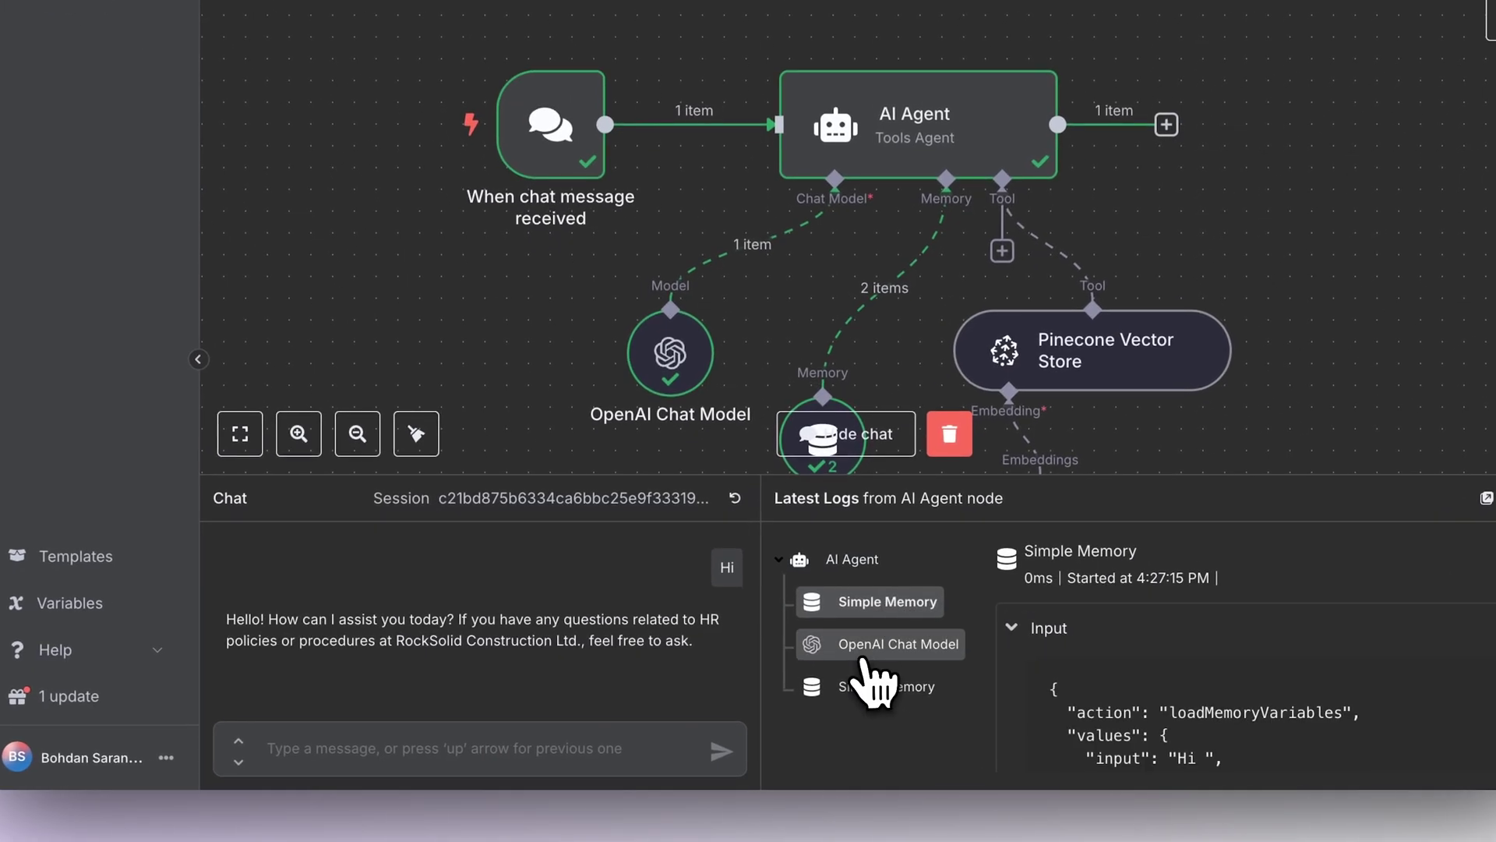
pyautogui.click(864, 659)
pyautogui.click(920, 685)
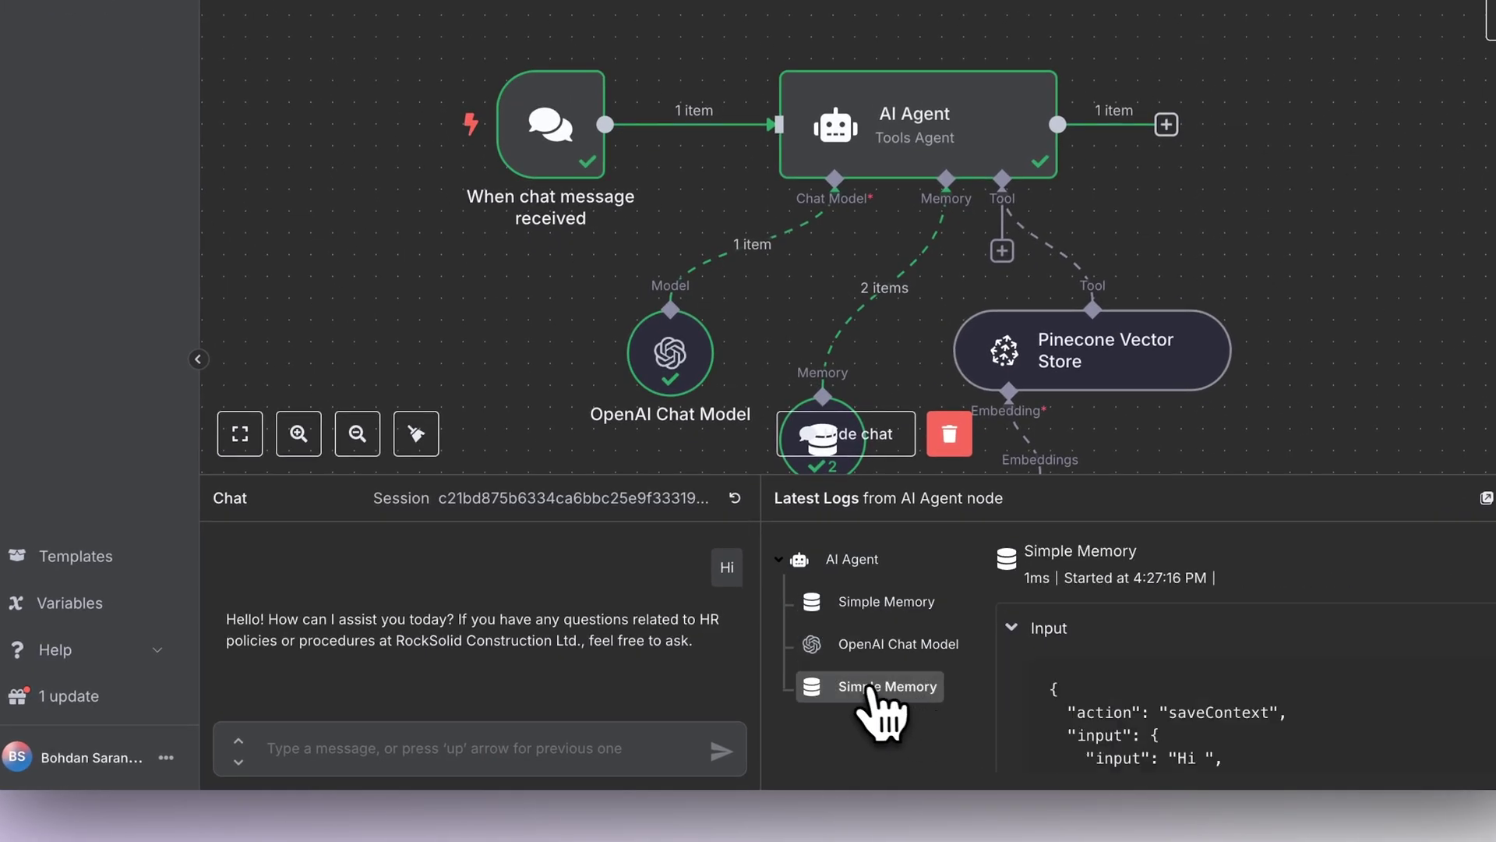
# Step: Ask 'tell me about termination procedure' and read through the agent's answer
pyautogui.click(448, 752)
pyautogui.write('tell m')
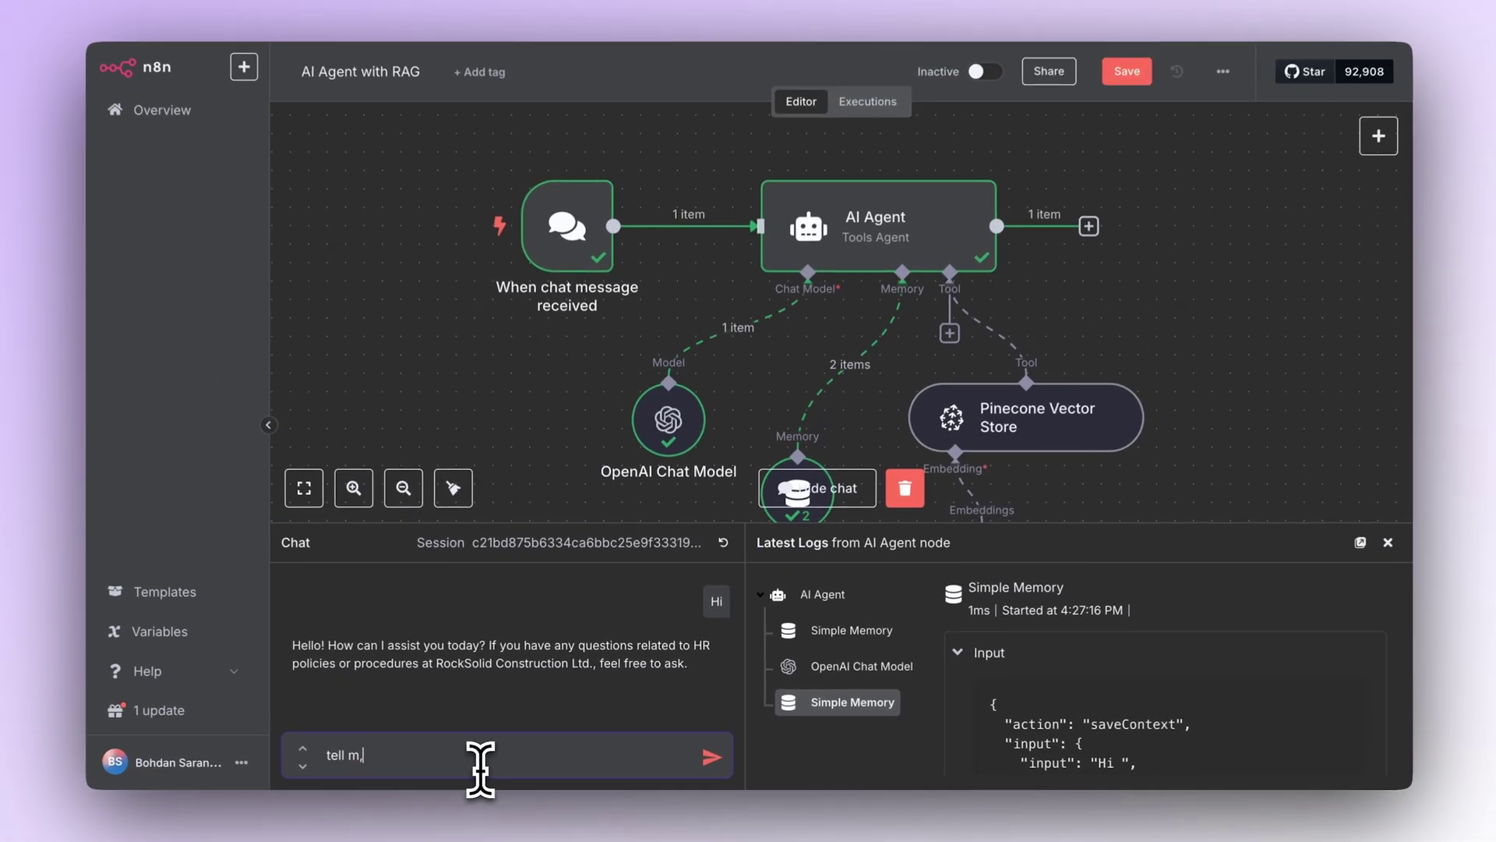
pyautogui.write('e about terminat')
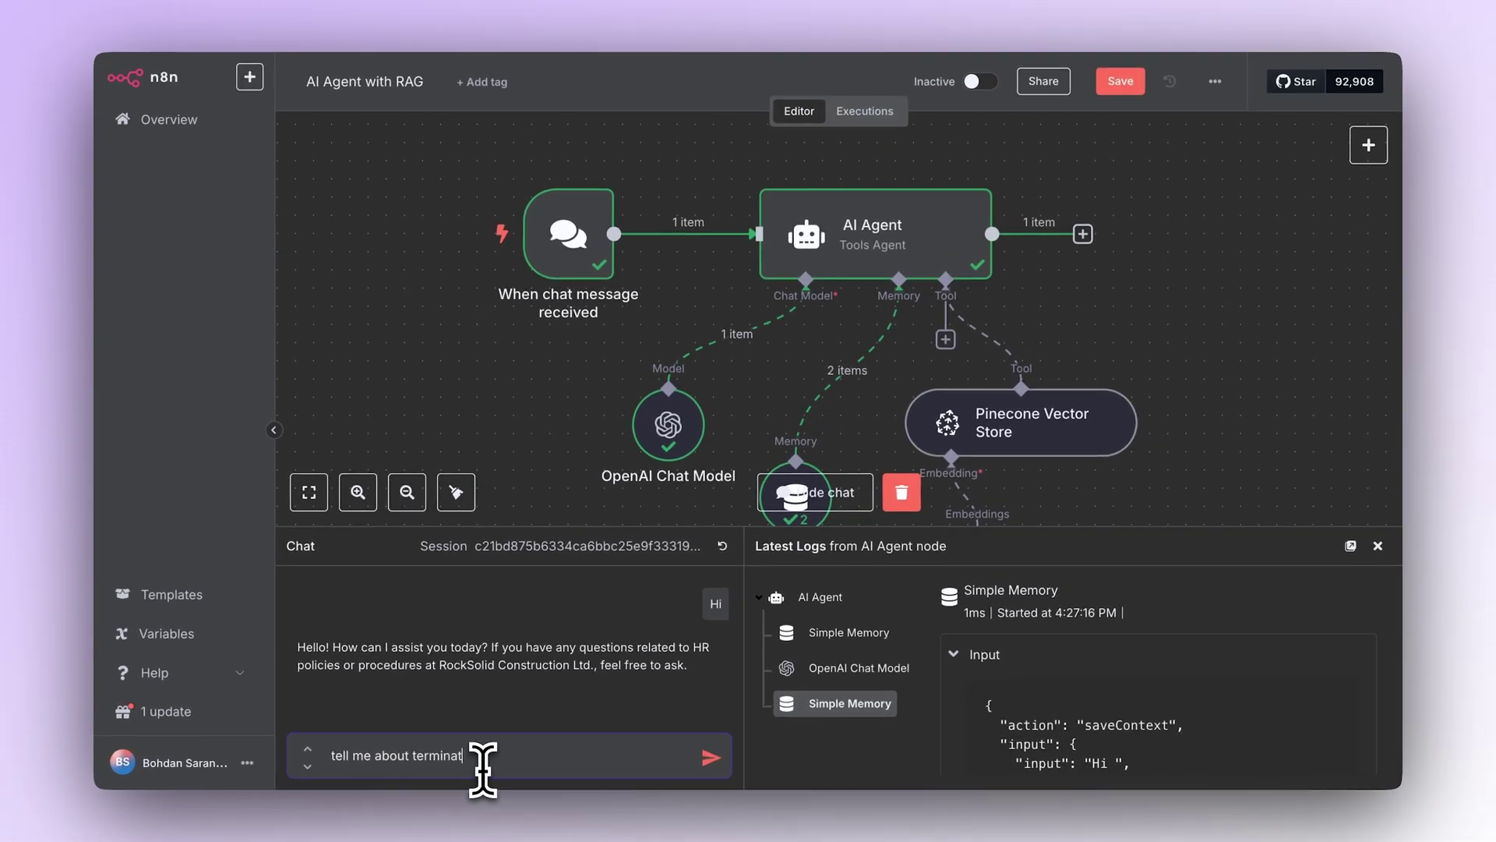
pyautogui.write('ion procedure')
pyautogui.press('Return')
pyautogui.scroll(-3, 1202, 267)
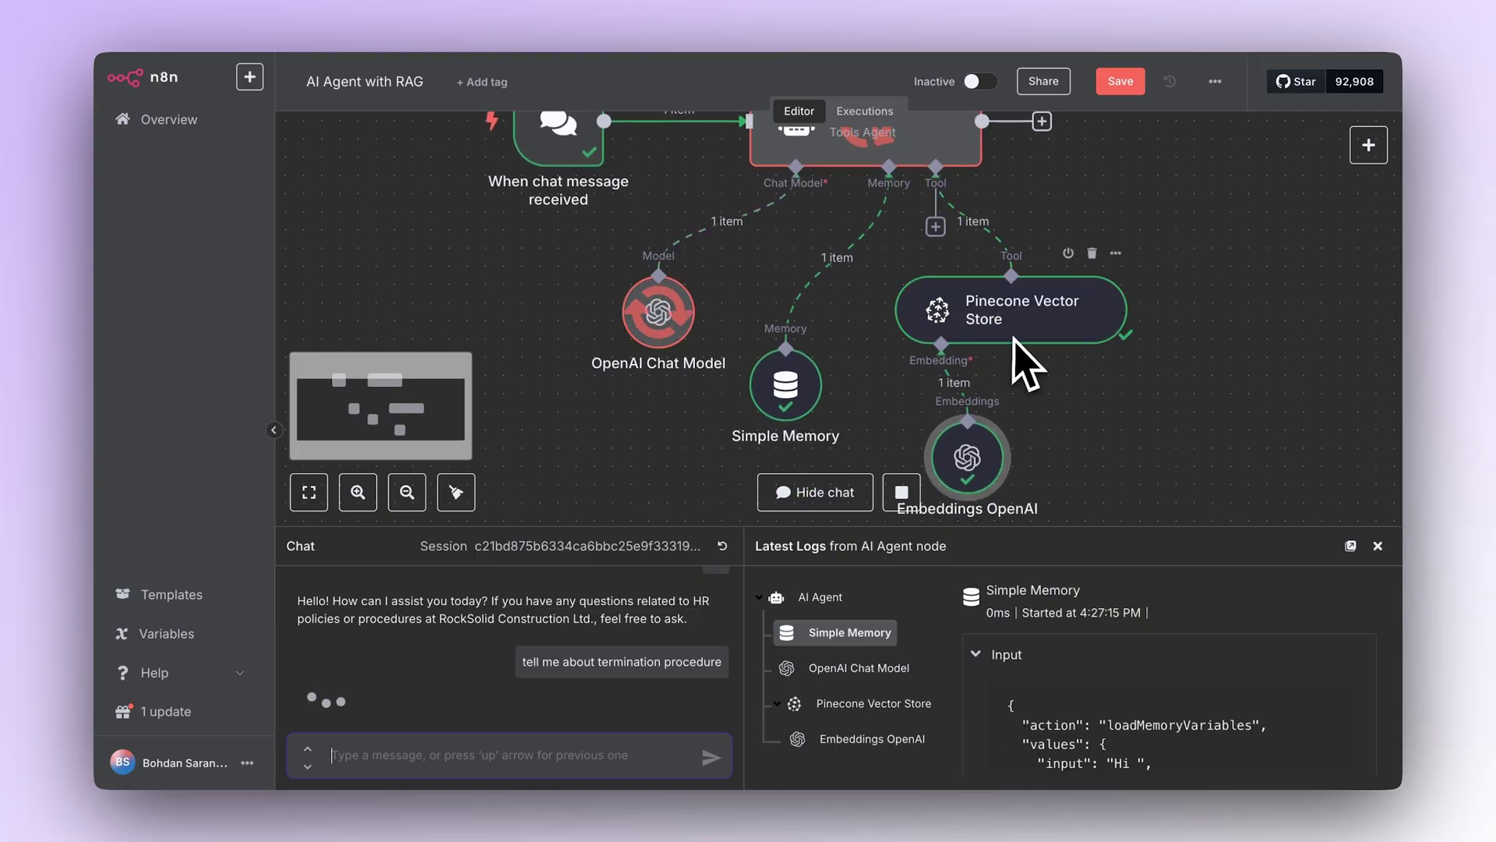
pyautogui.scroll(-2, 1017, 351)
pyautogui.scroll(-2, 1017, 362)
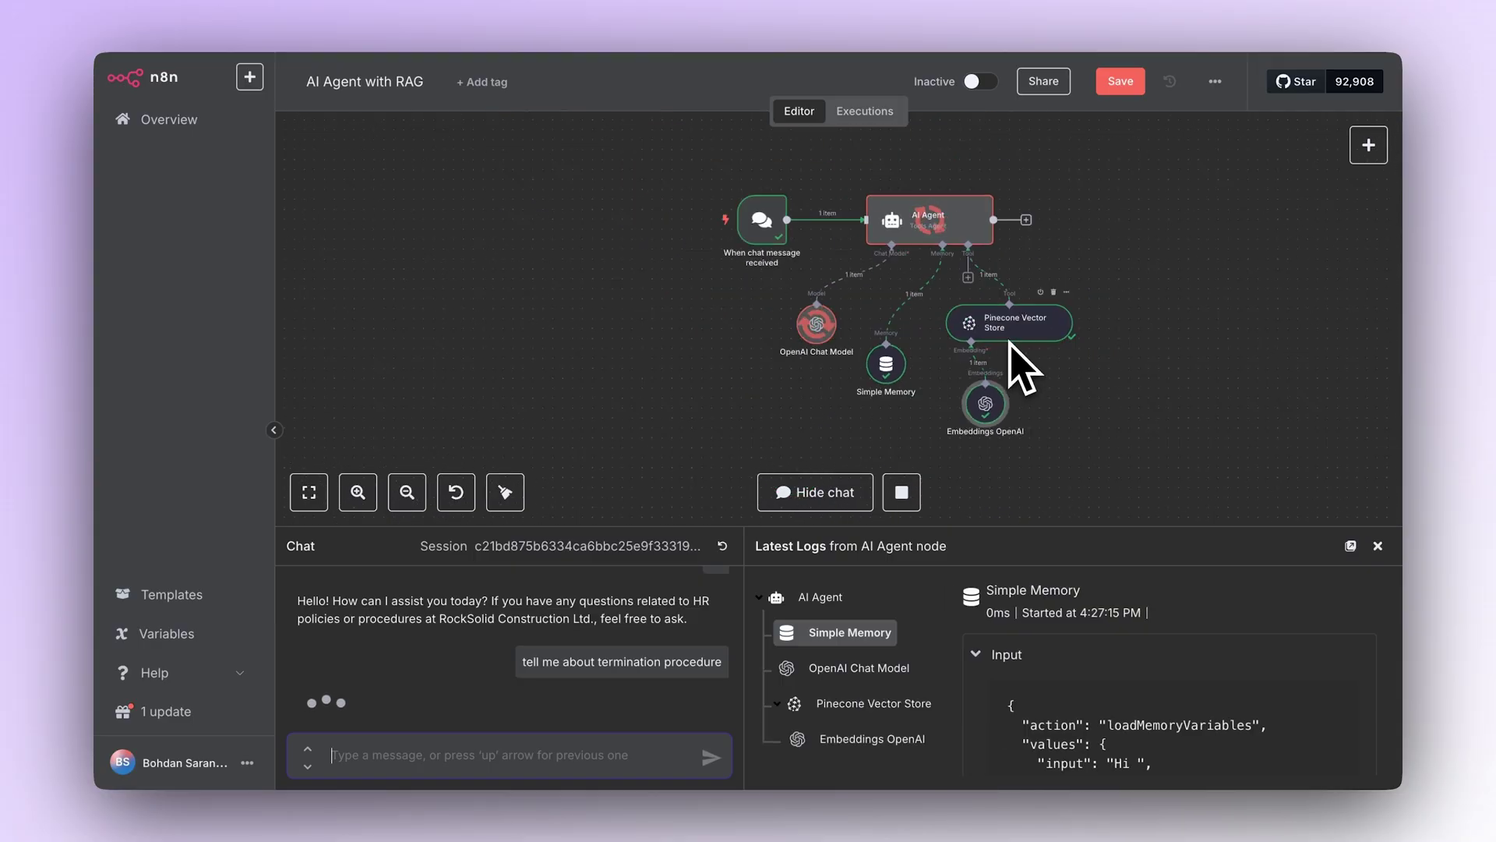
pyautogui.scroll(1, 1013, 358)
pyautogui.scroll(-2, 641, 692)
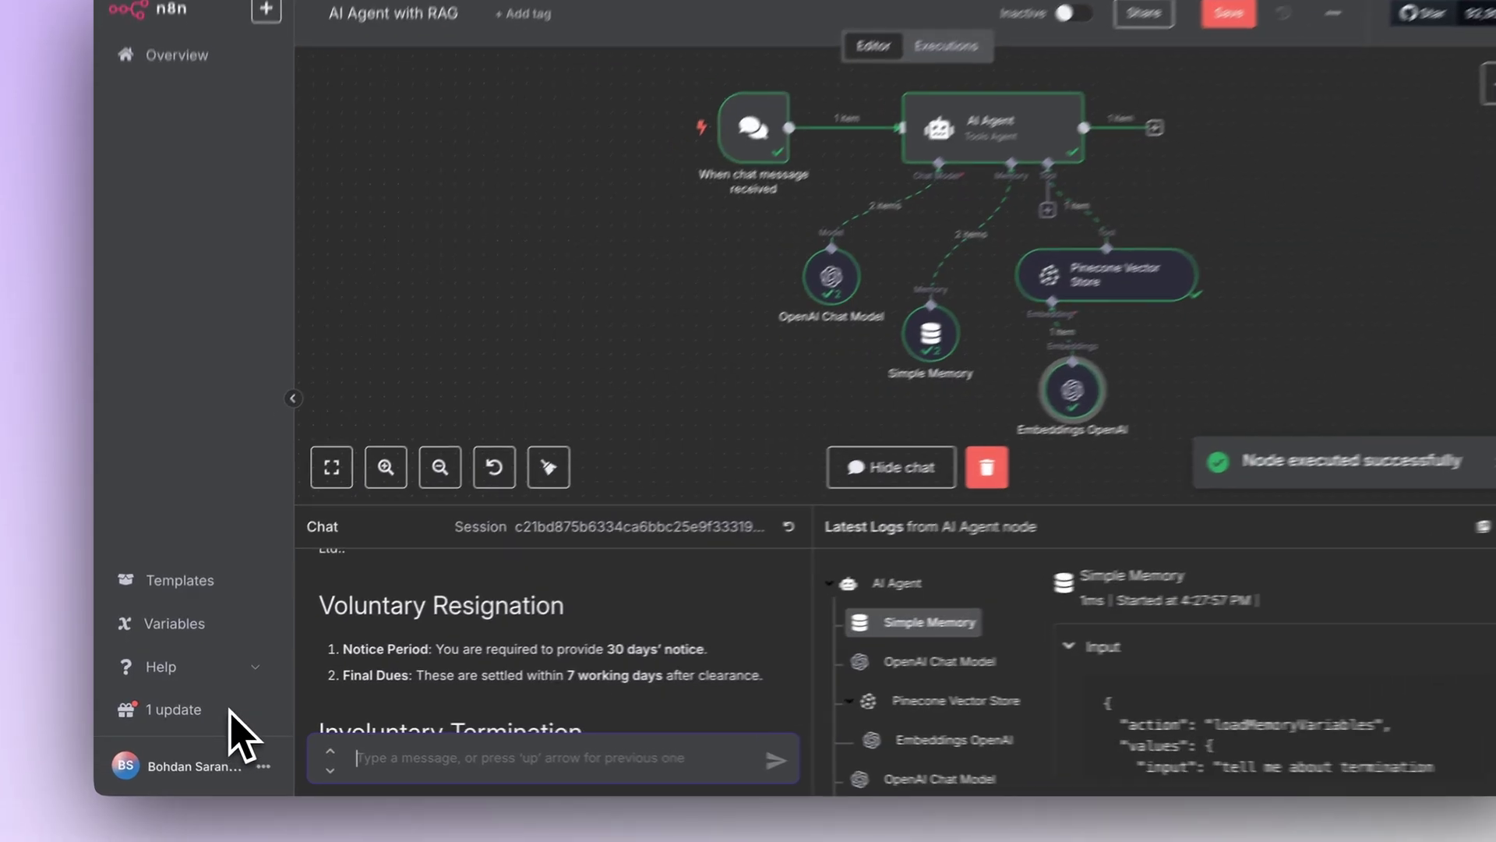
pyautogui.scroll(1, 501, 705)
pyautogui.scroll(1, 568, 682)
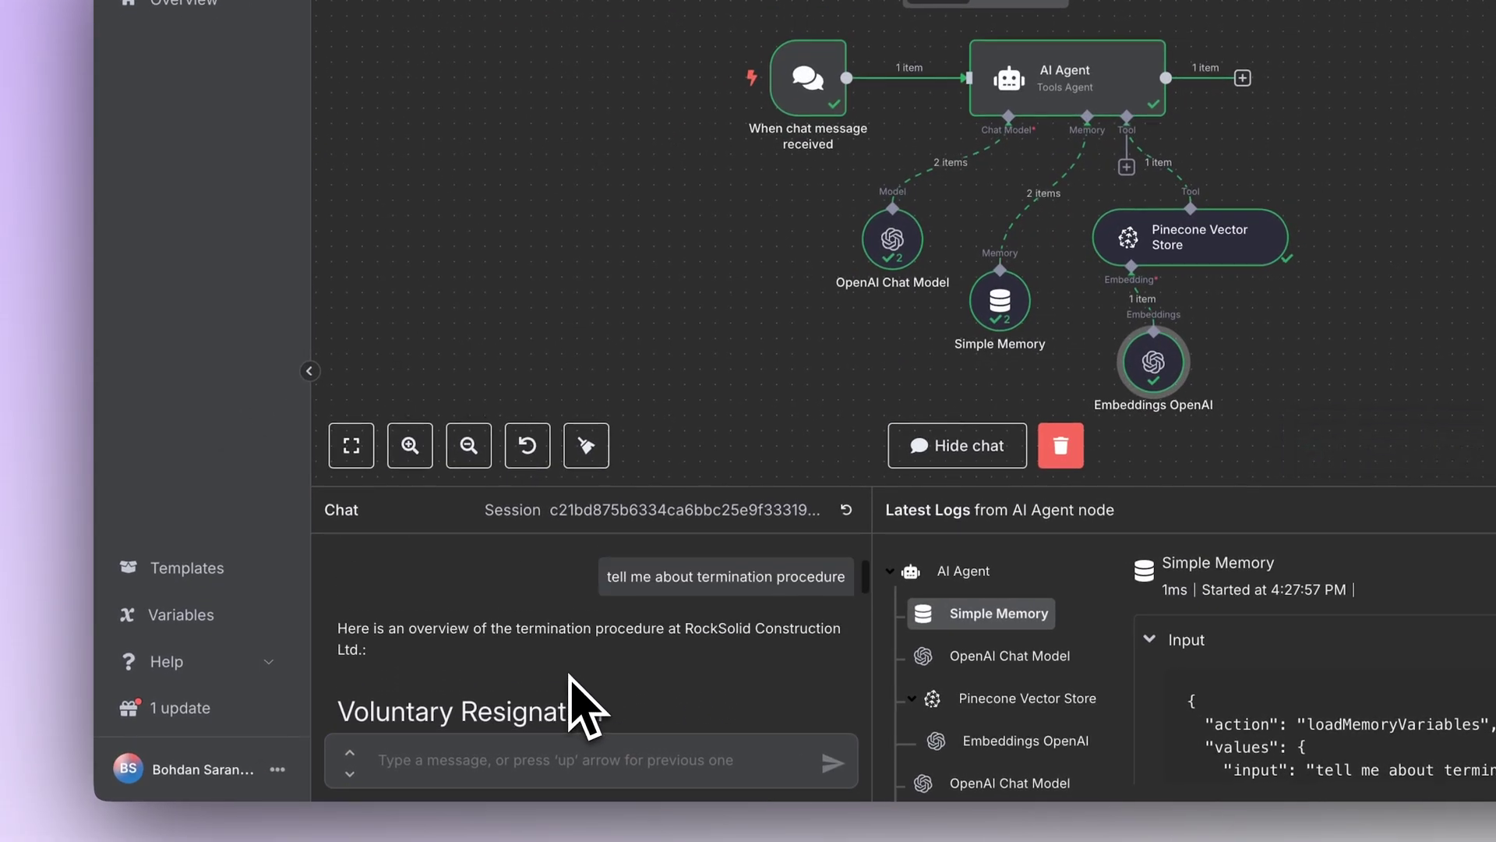
pyautogui.scroll(-3, 568, 682)
pyautogui.scroll(1, 557, 663)
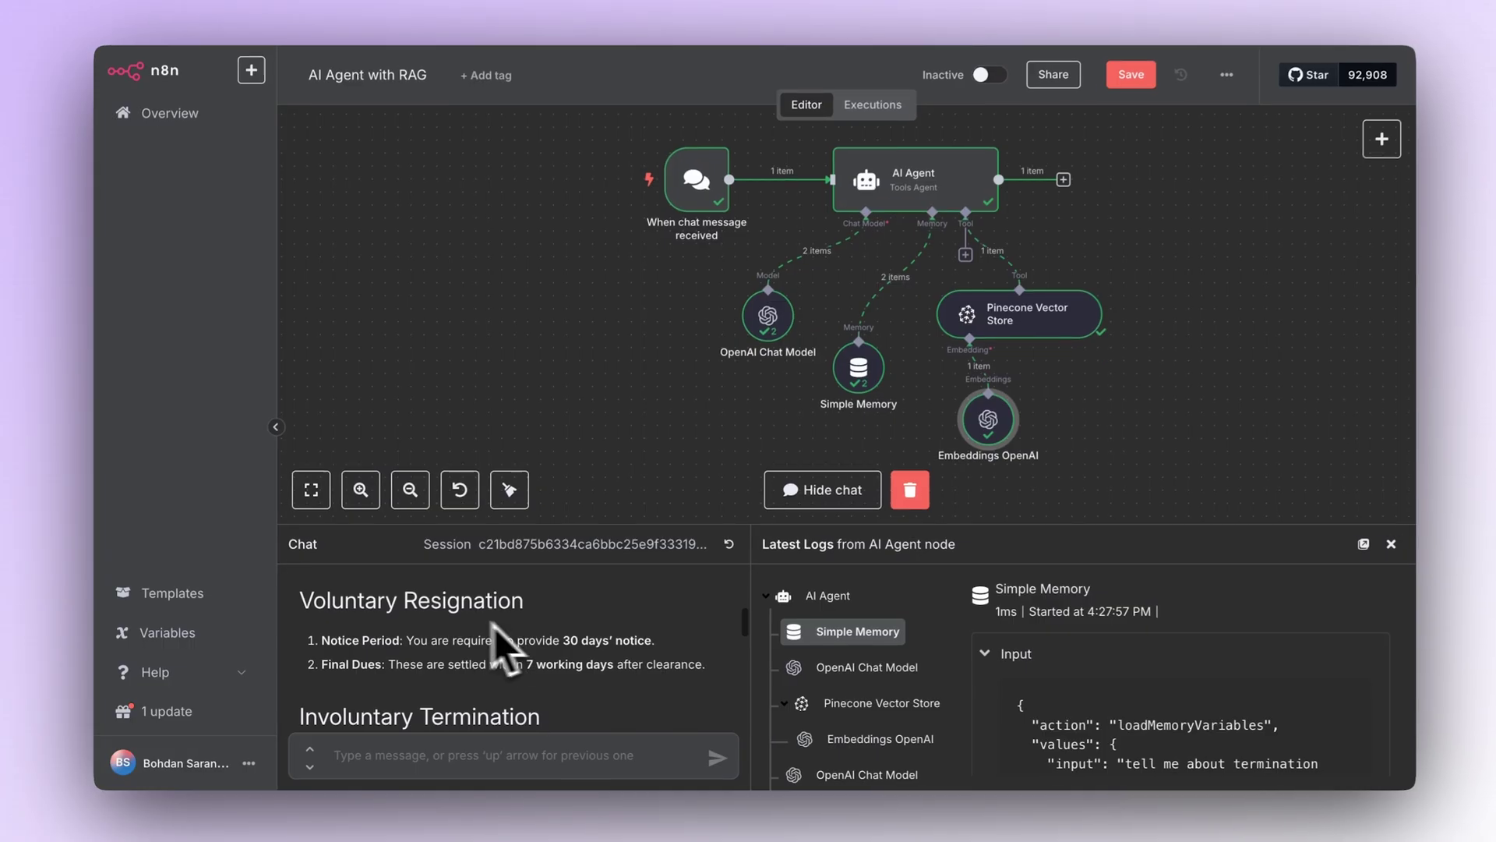
pyautogui.scroll(-2, 491, 693)
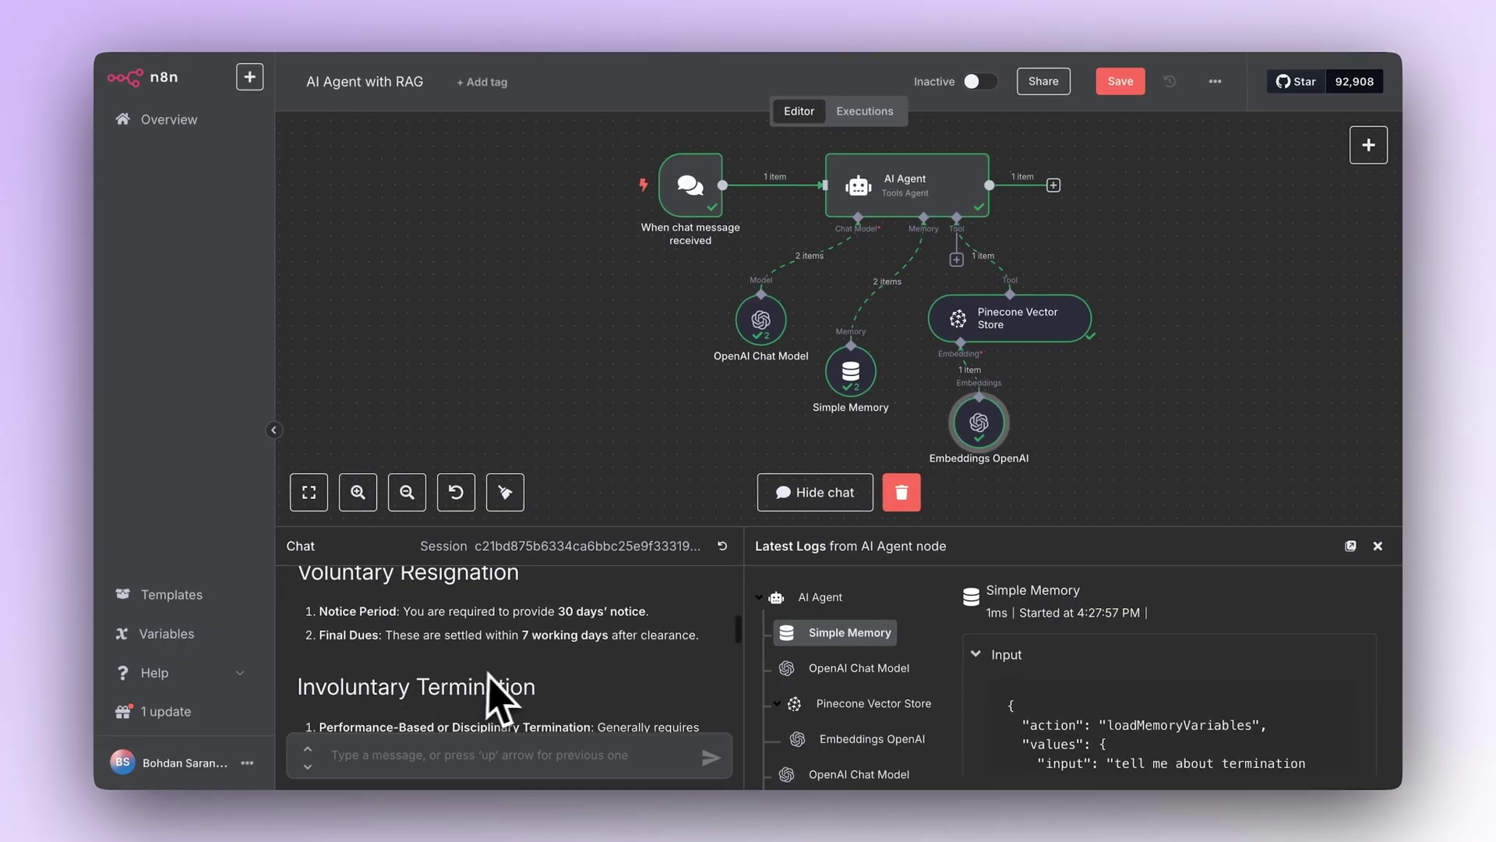
pyautogui.scroll(-6, 490, 638)
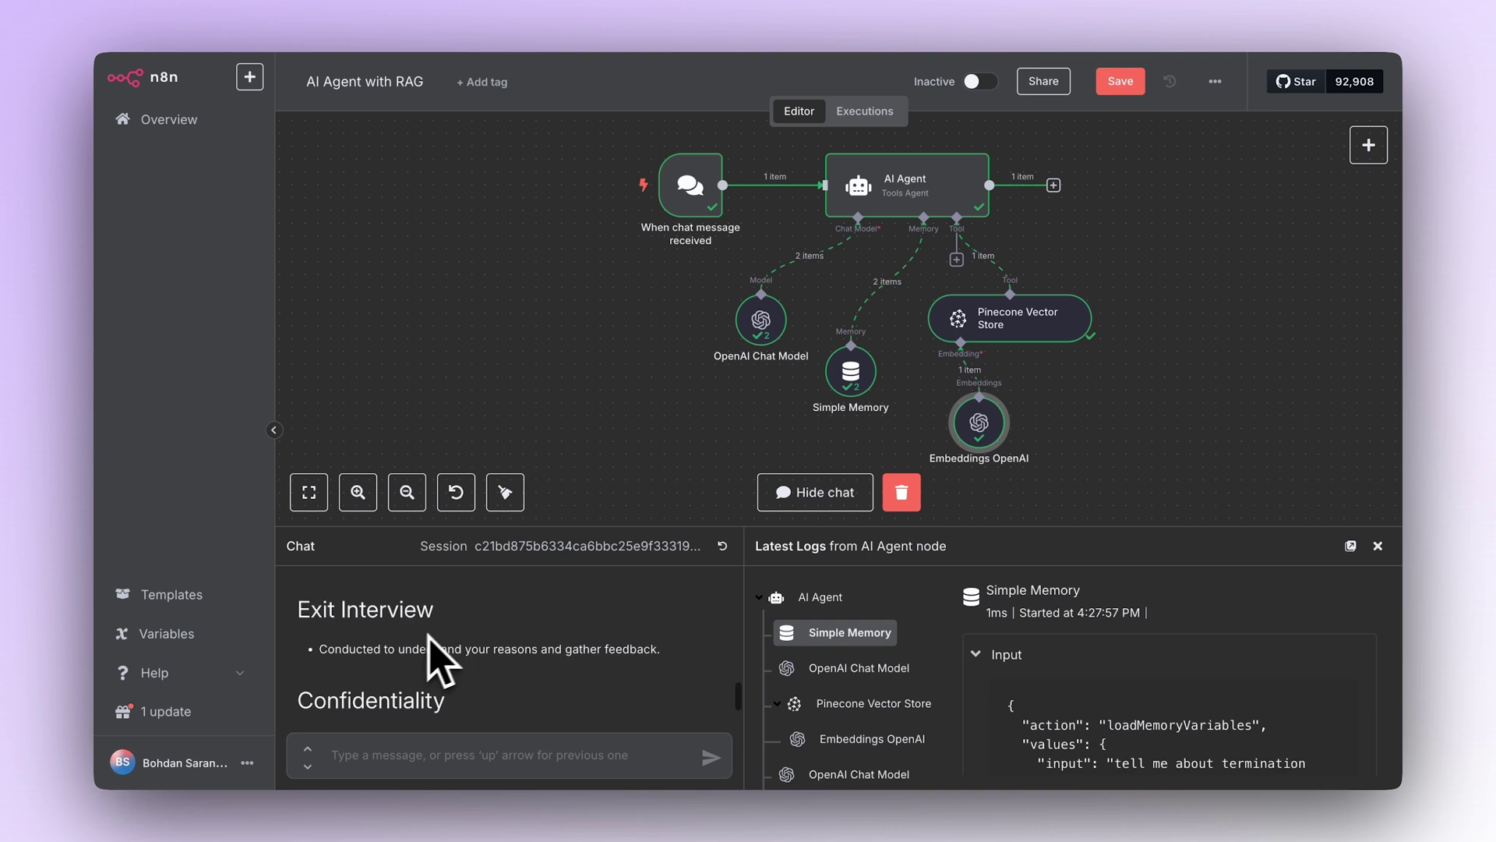
pyautogui.scroll(-2, 434, 651)
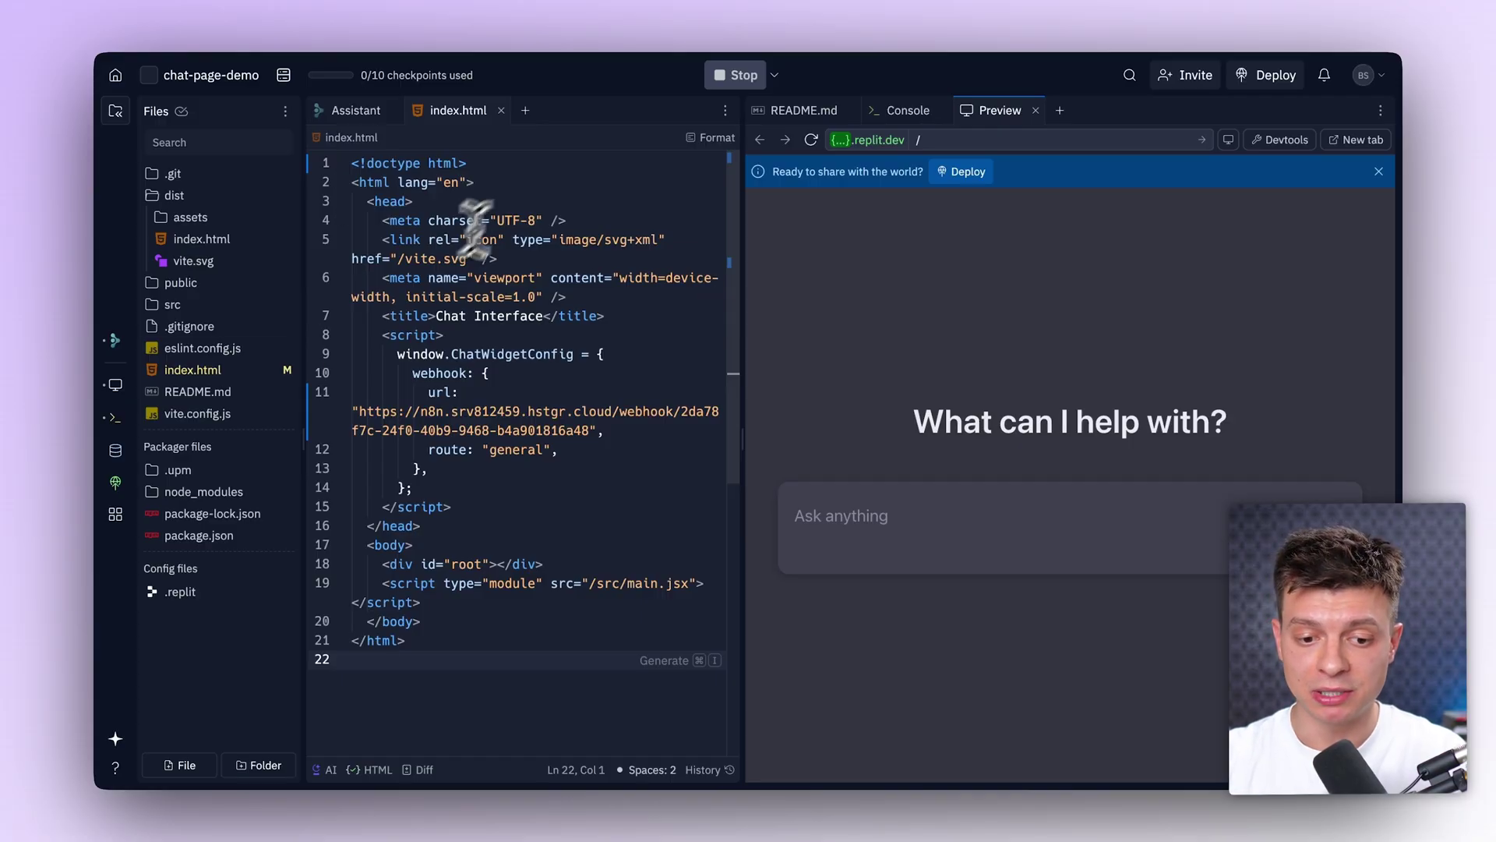
# Step: Select the n8n webhook URL on line 11 of index.html's chat widget config
pyautogui.click(592, 430)
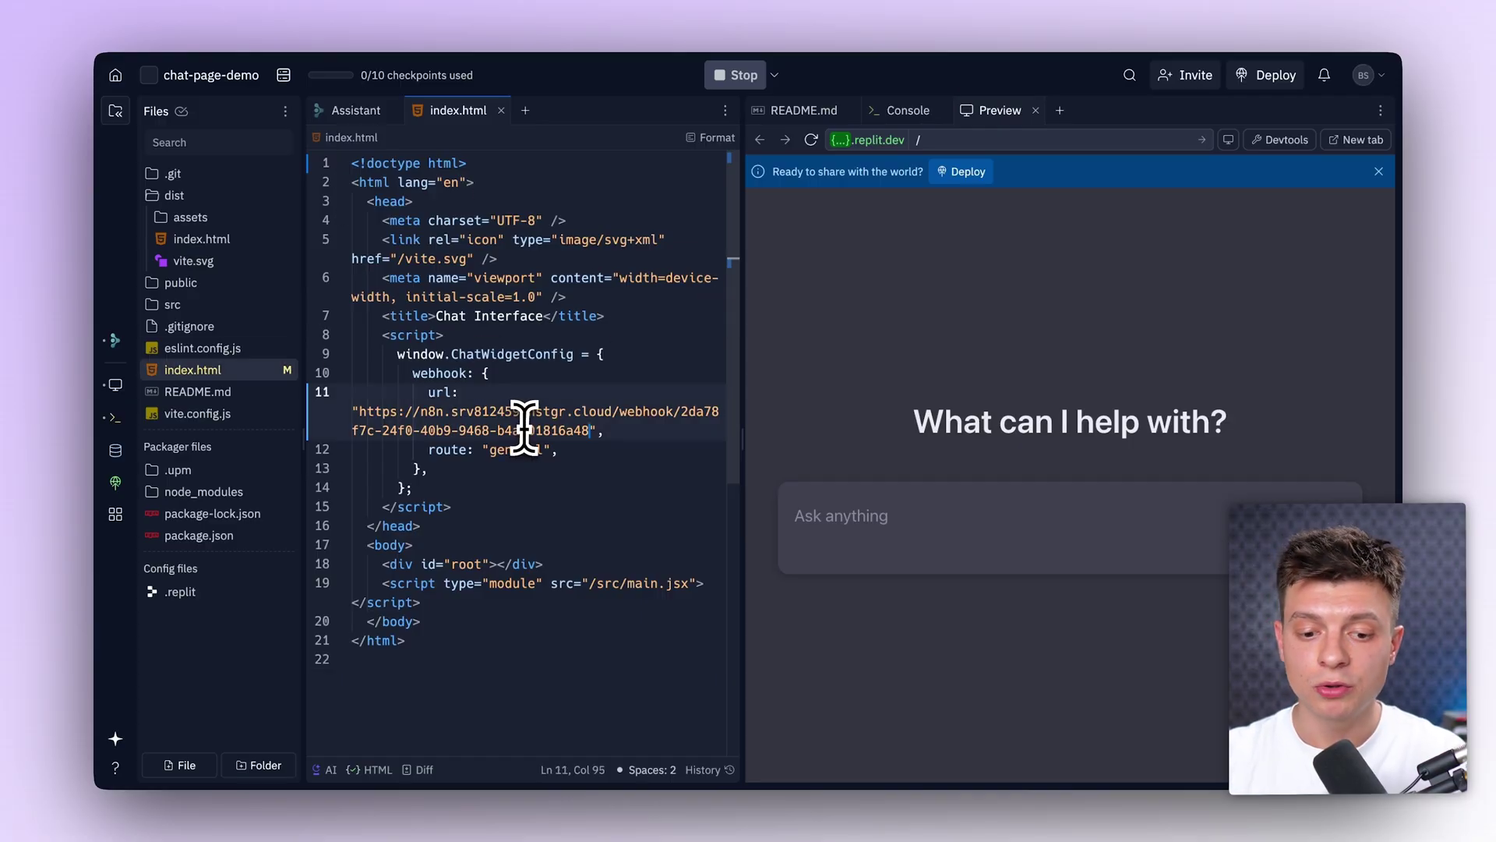
pyautogui.moveTo(634, 438); pyautogui.dragTo(381, 416)
pyautogui.press('super+c')
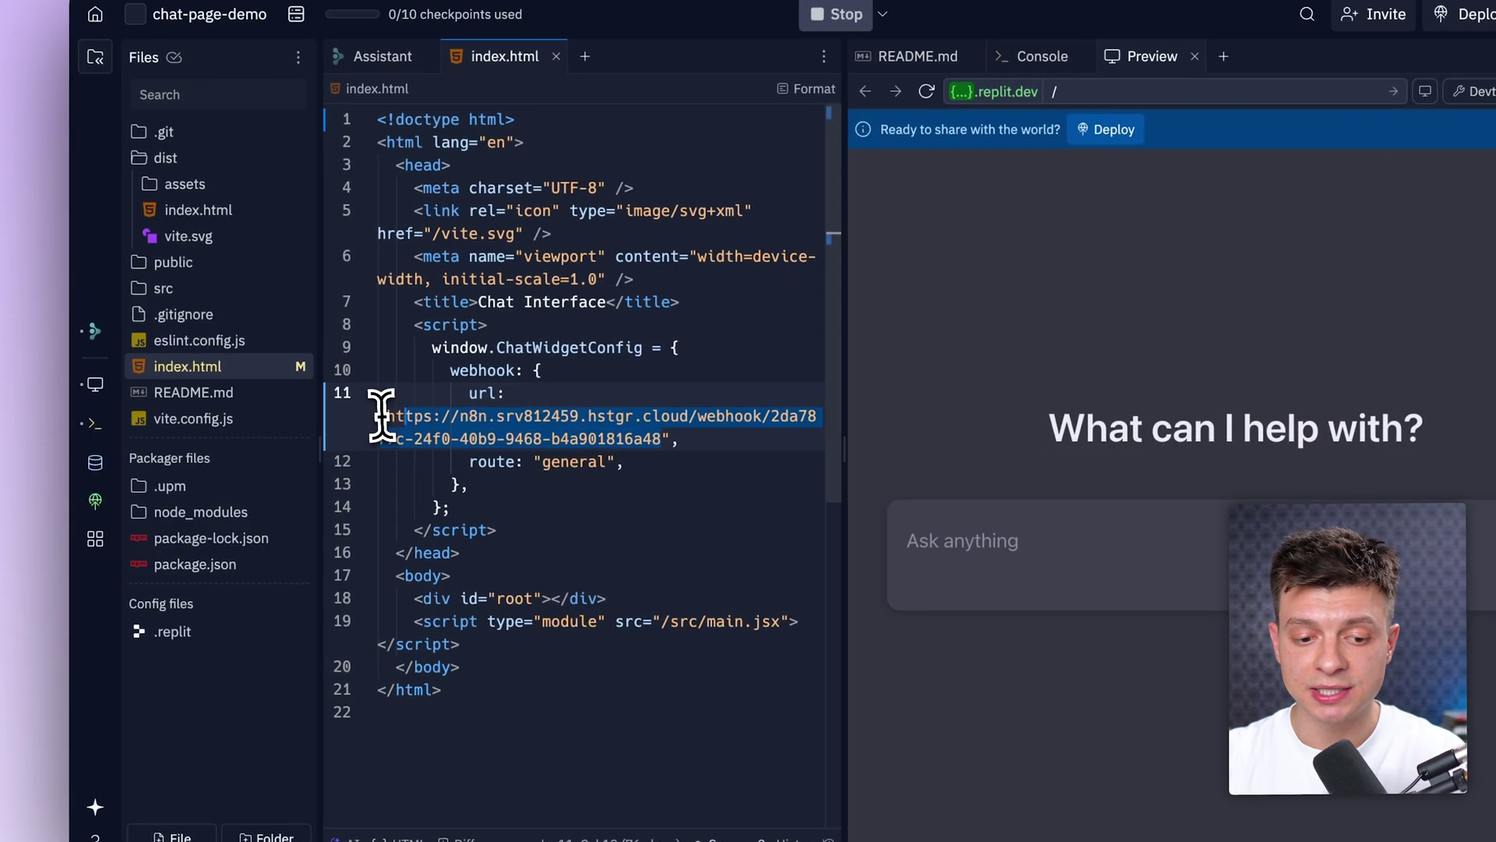
pyautogui.click(215, 368)
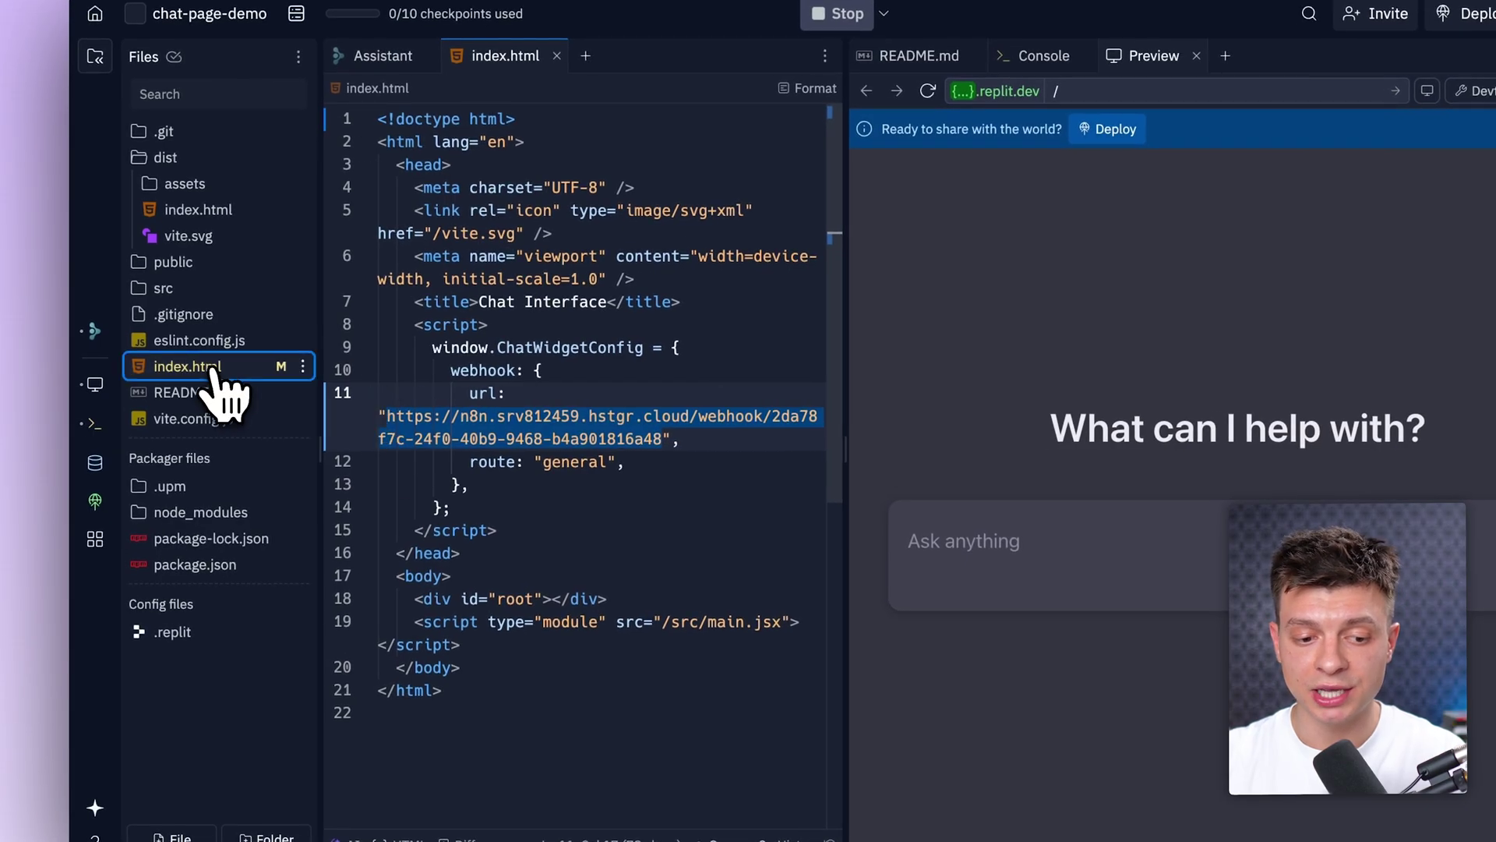
pyautogui.click(656, 435)
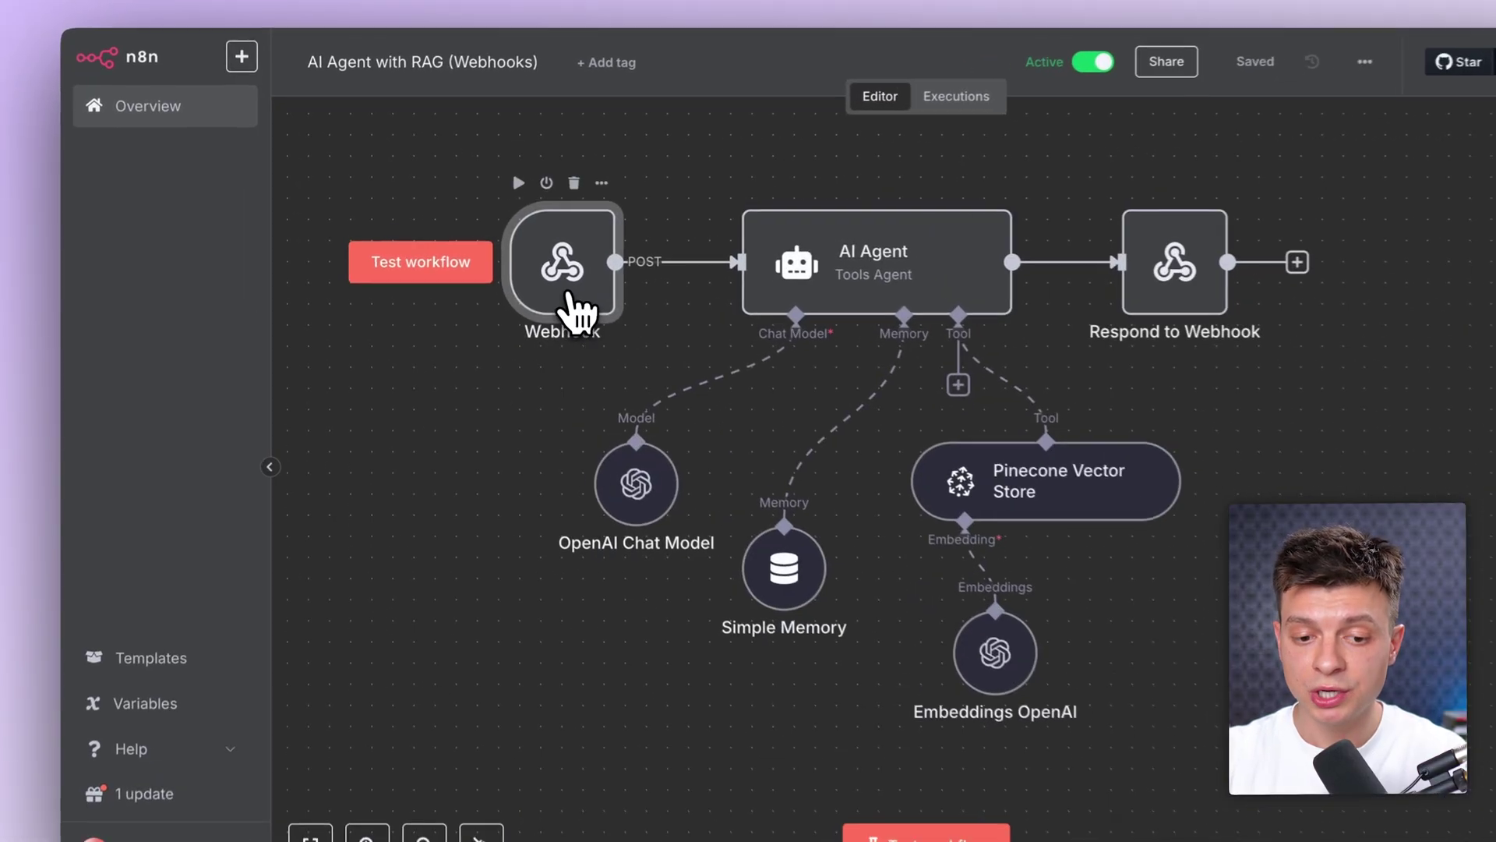
# Step: Keep the Webhook on POST and paste its production URL into index.html's config
pyautogui.doubleClick(532, 285)
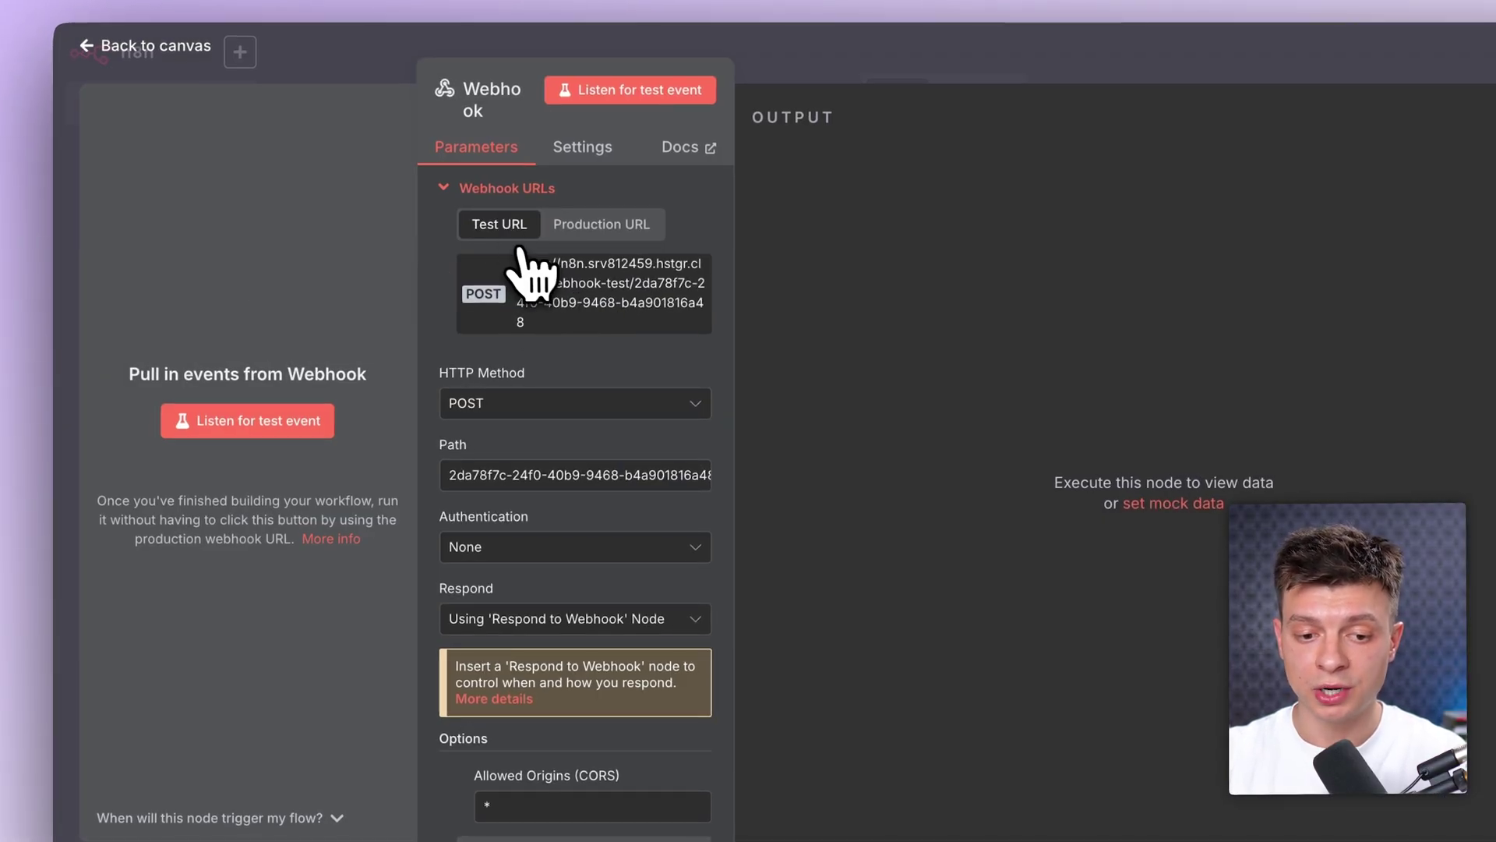
pyautogui.click(601, 232)
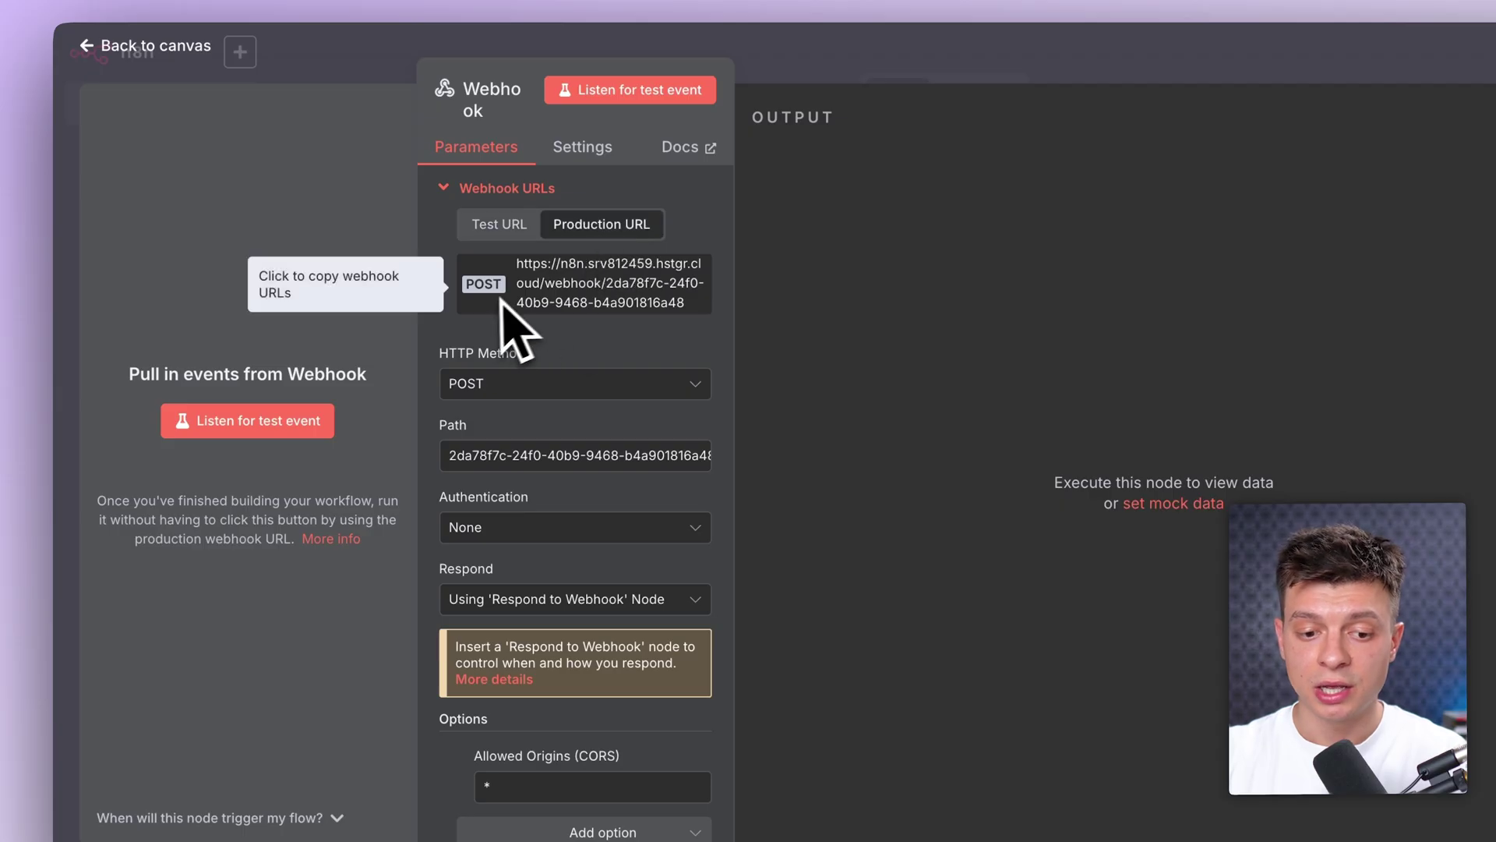
pyautogui.click(496, 393)
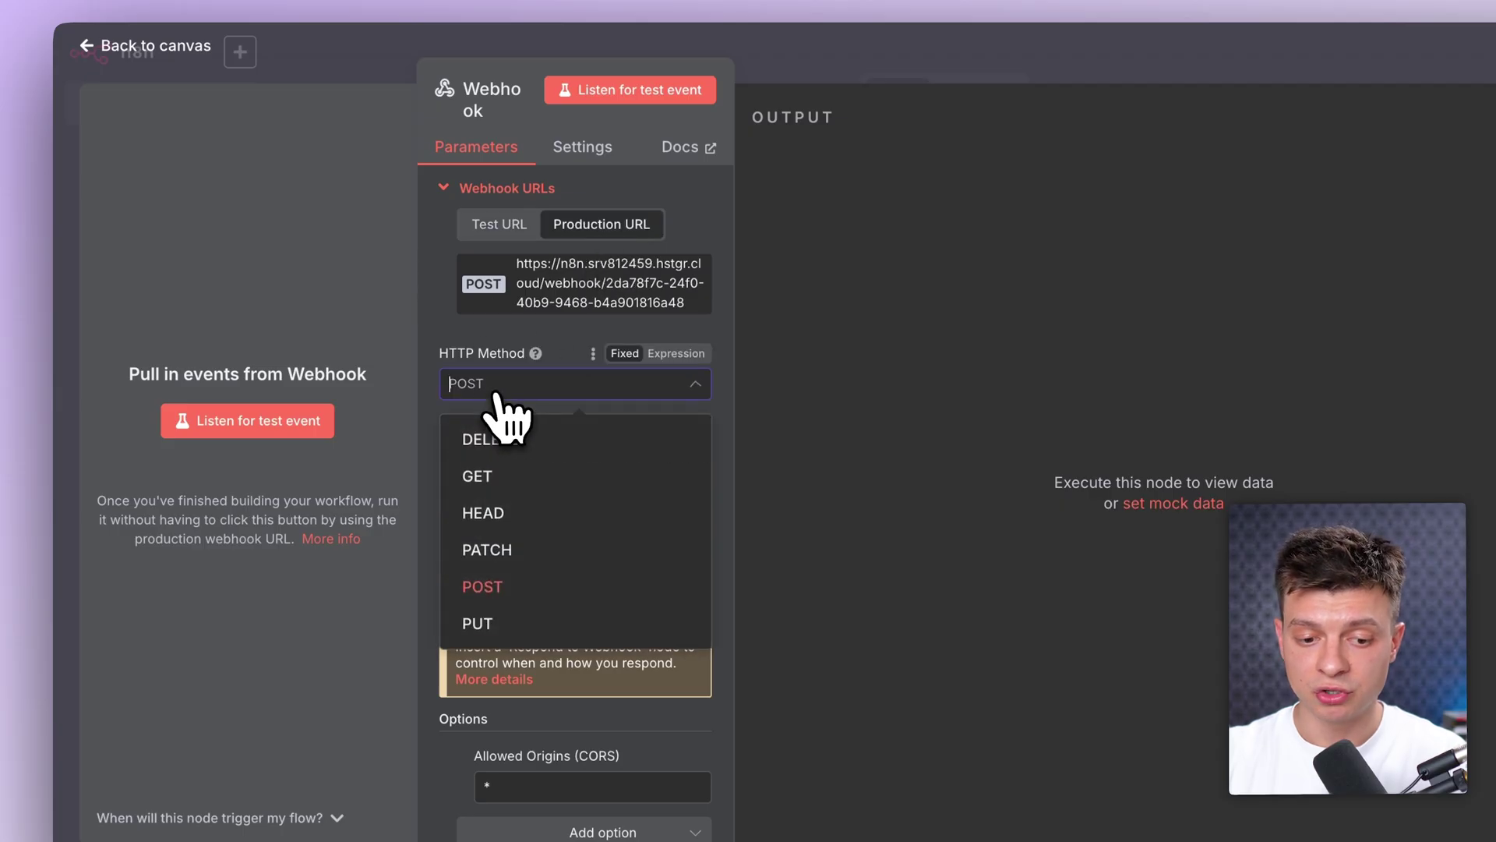
pyautogui.click(477, 586)
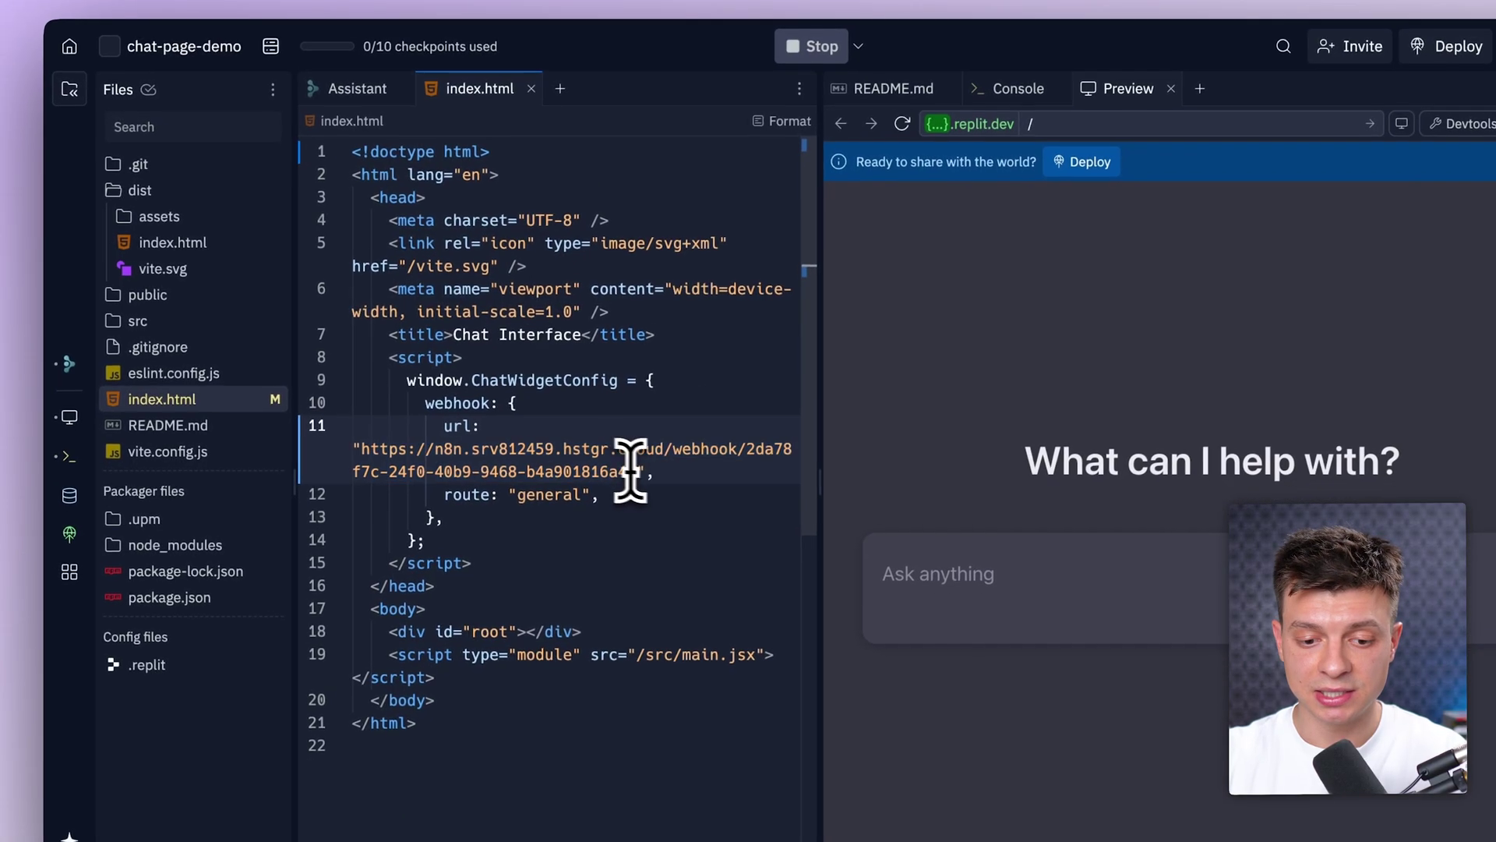
pyautogui.moveTo(634, 469); pyautogui.dragTo(367, 454)
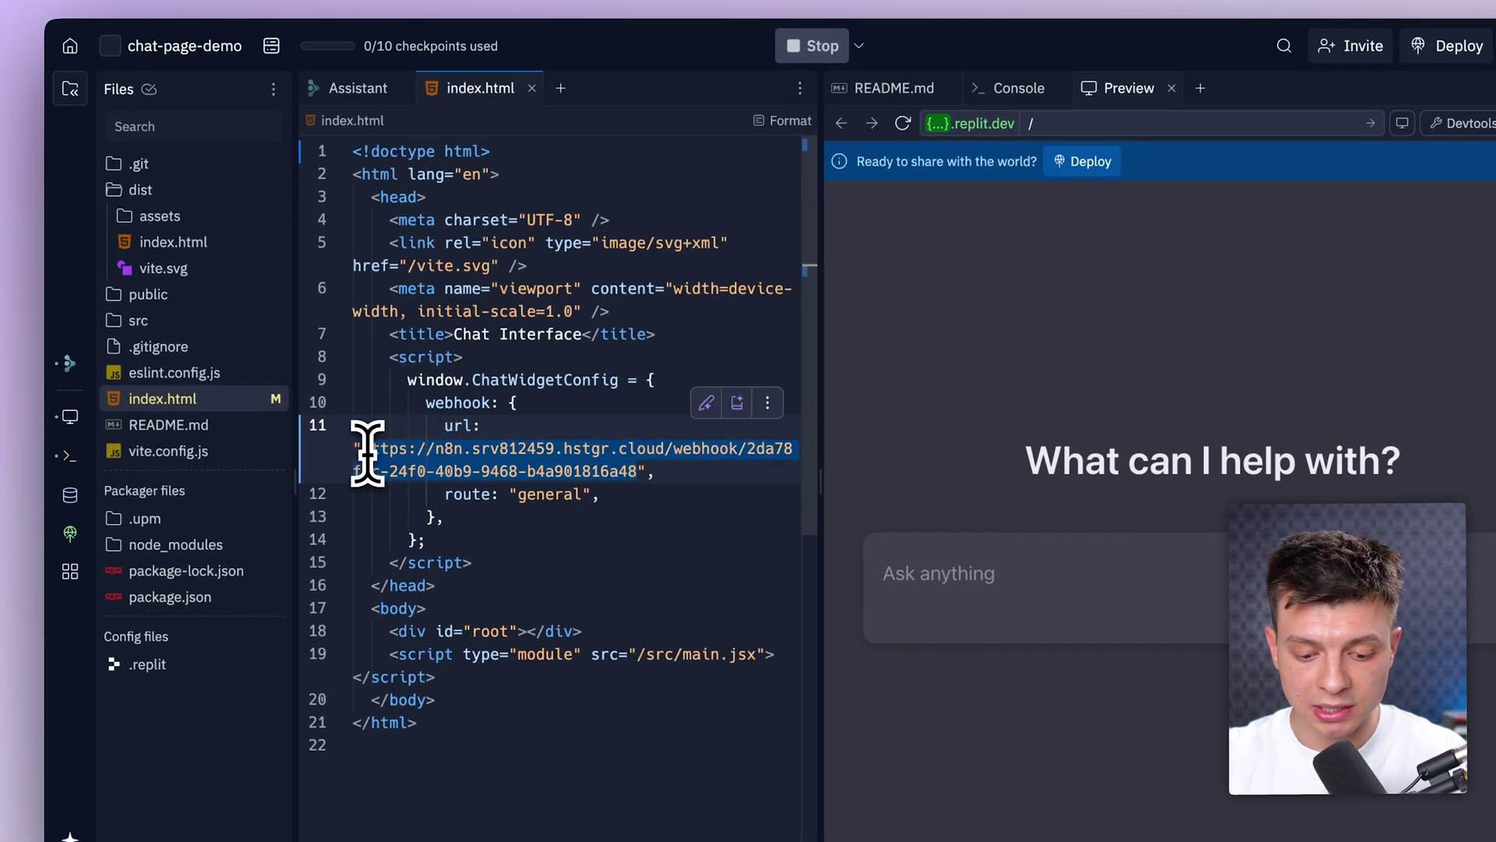
pyautogui.press('super+v')
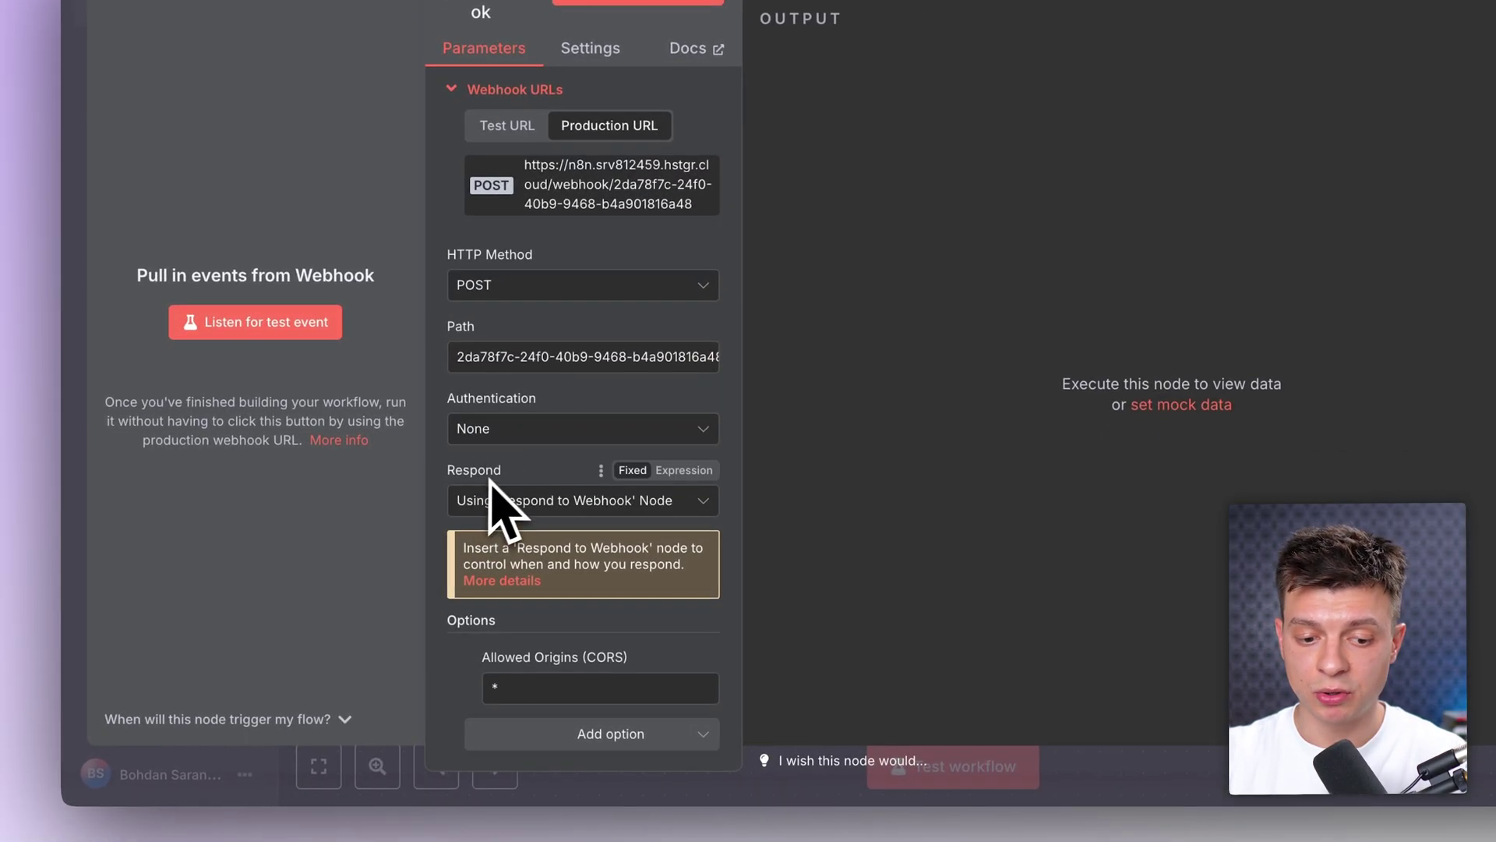
# Step: Set the Webhook to respond using the Respond to Webhook node
pyautogui.click(521, 503)
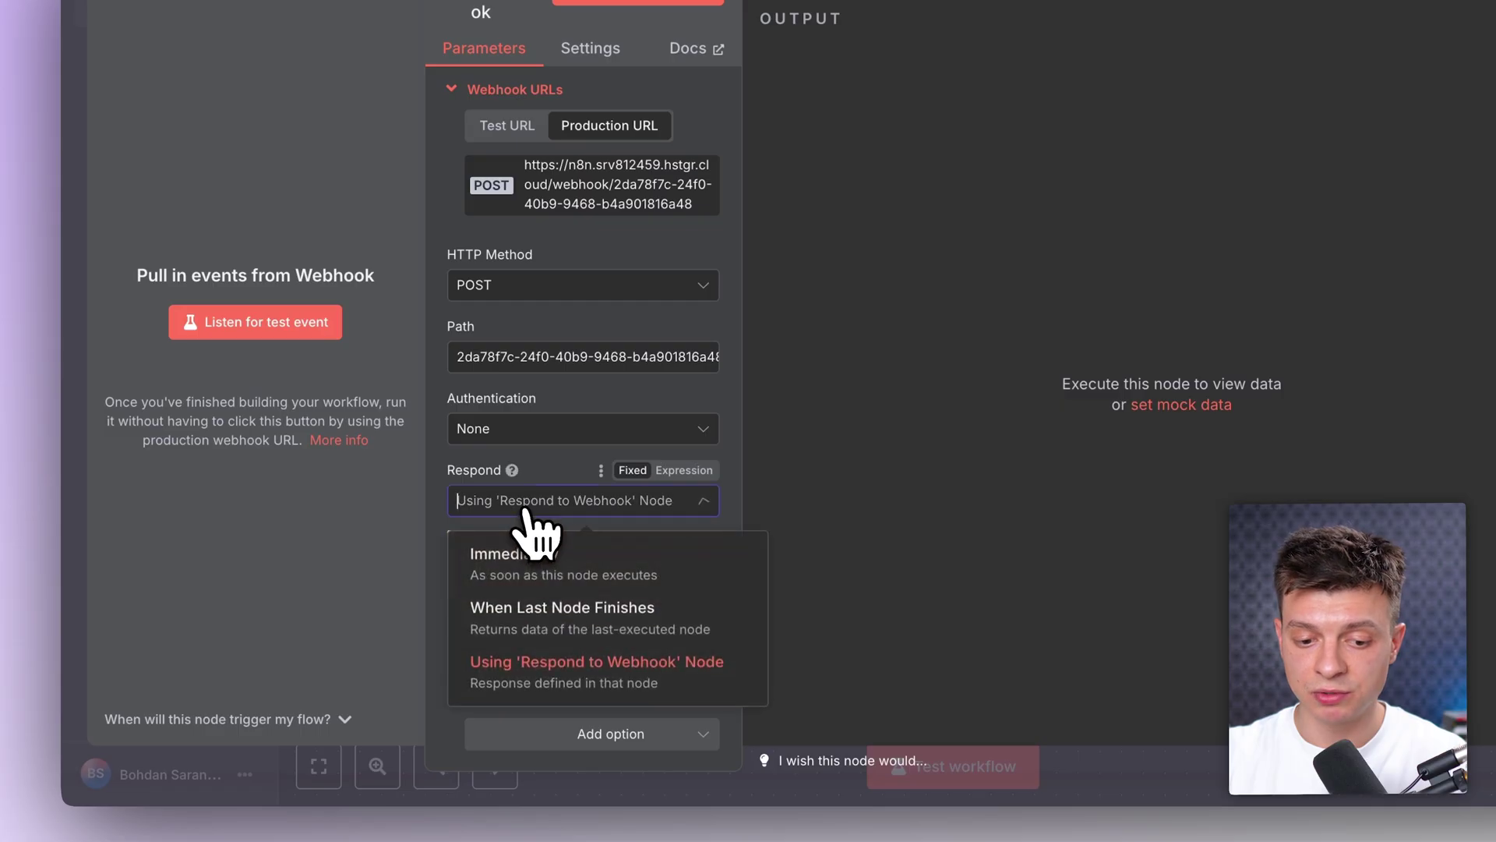
pyautogui.click(650, 677)
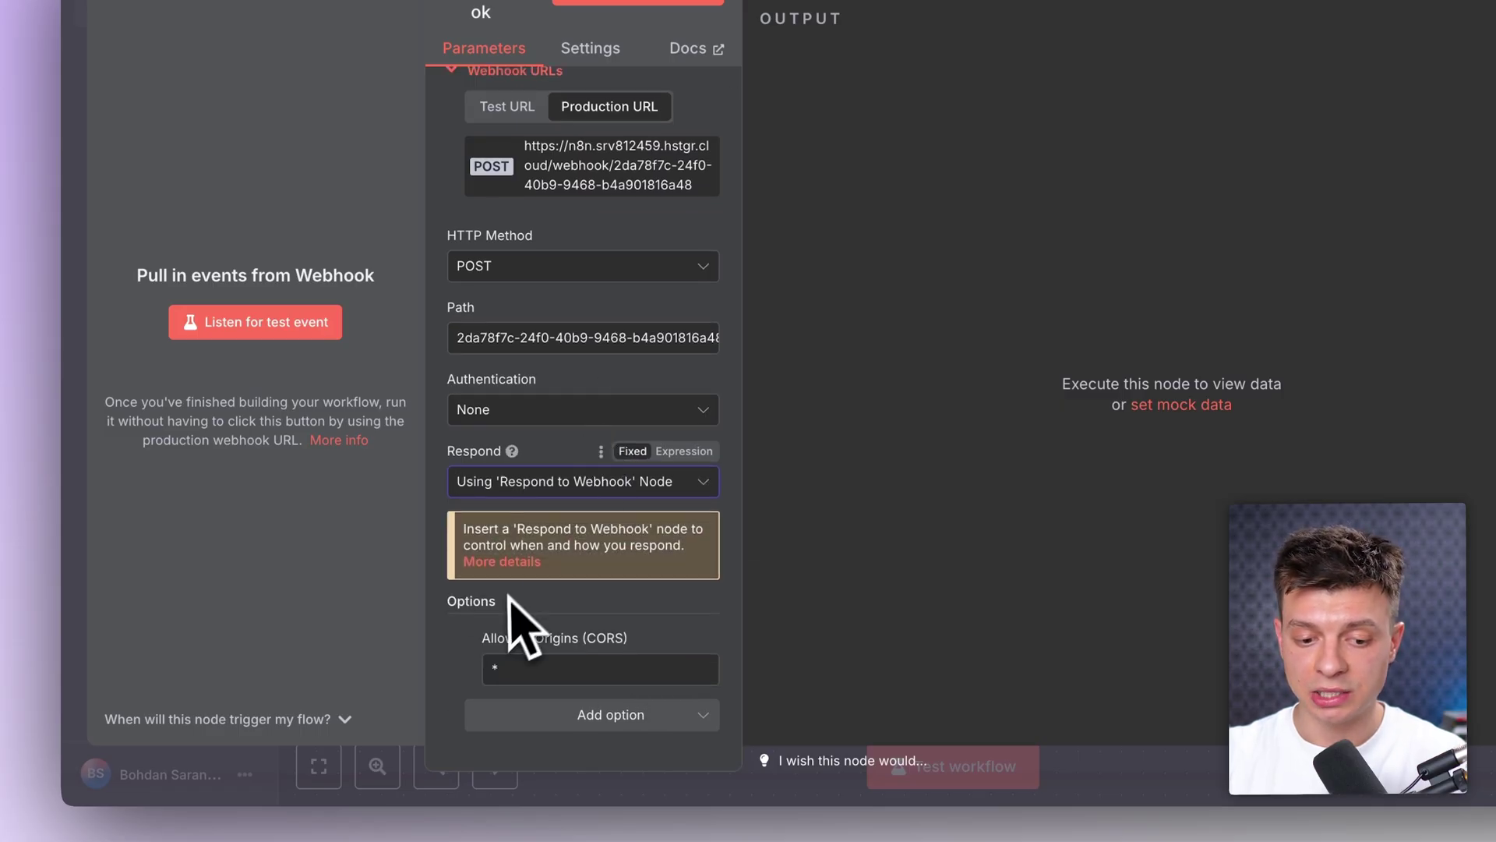
pyautogui.moveTo(497, 606); pyautogui.dragTo(441, 604)
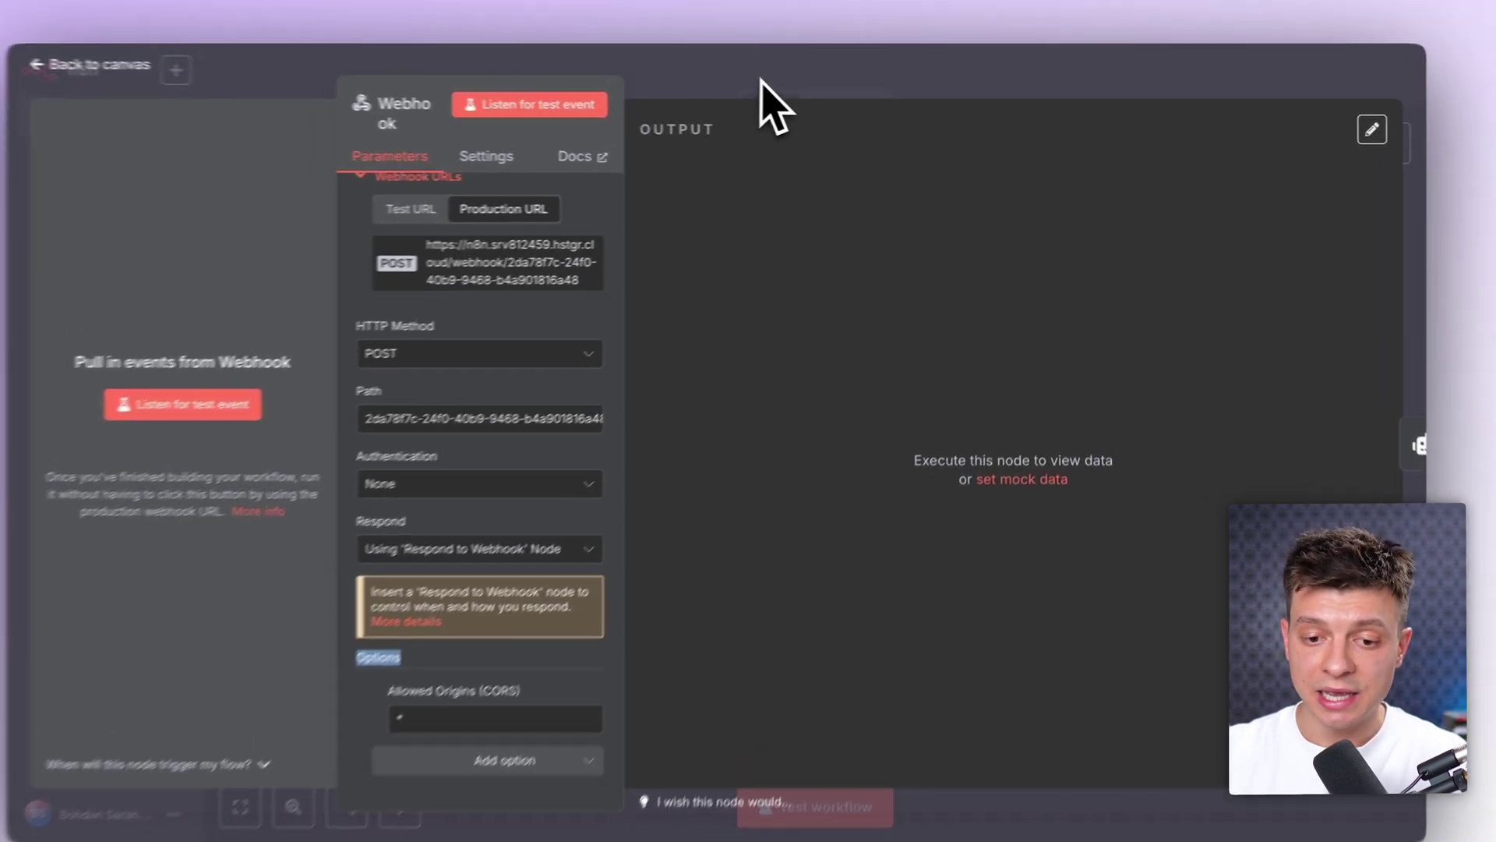
pyautogui.click(765, 97)
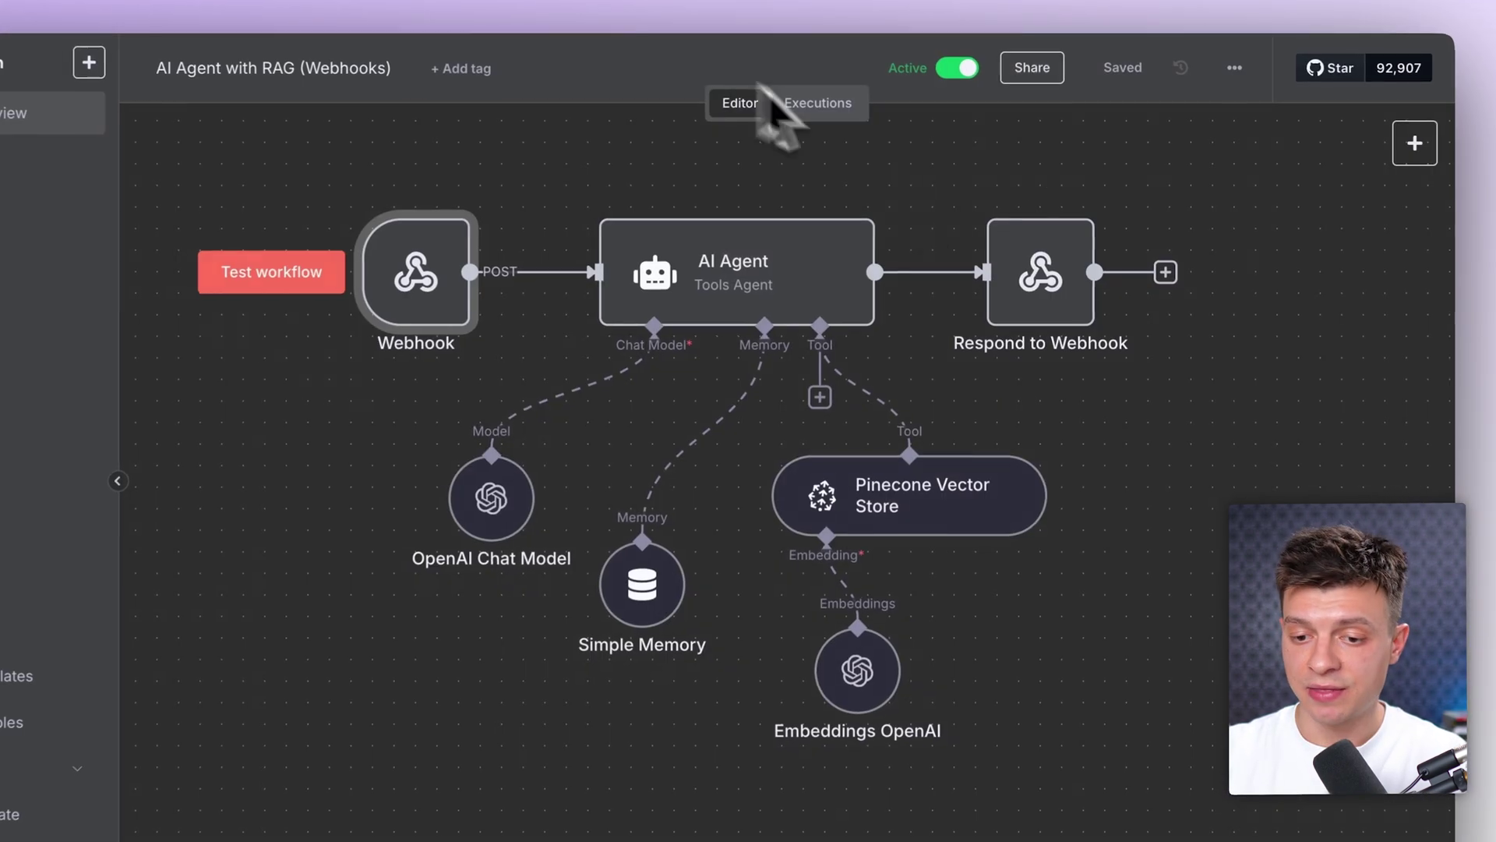
pyautogui.click(1075, 277)
pyautogui.doubleClick(1064, 303)
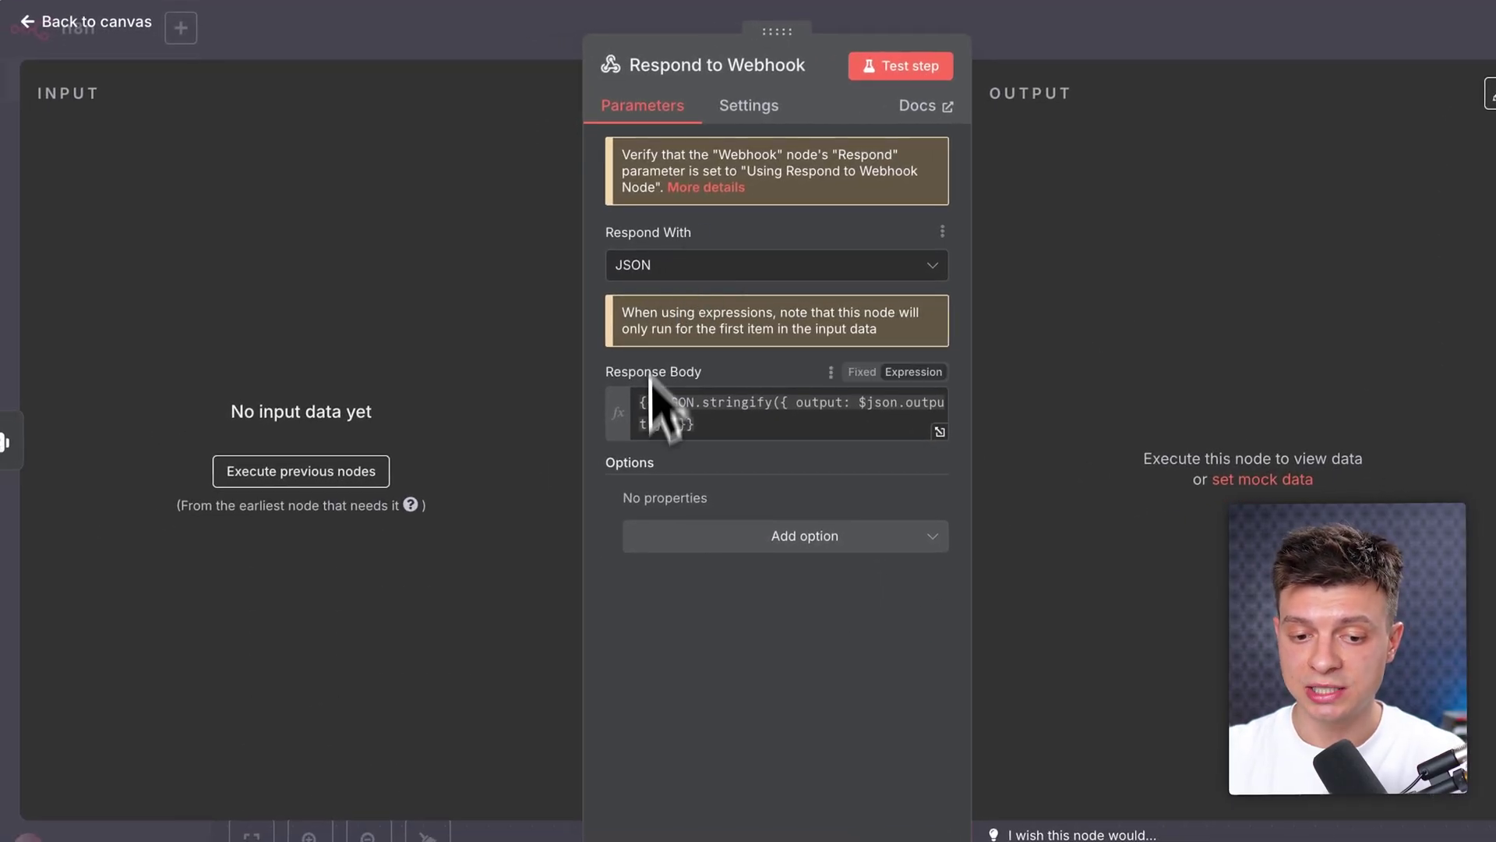
pyautogui.click(619, 393)
pyautogui.hotkey('ctrl', 'a')
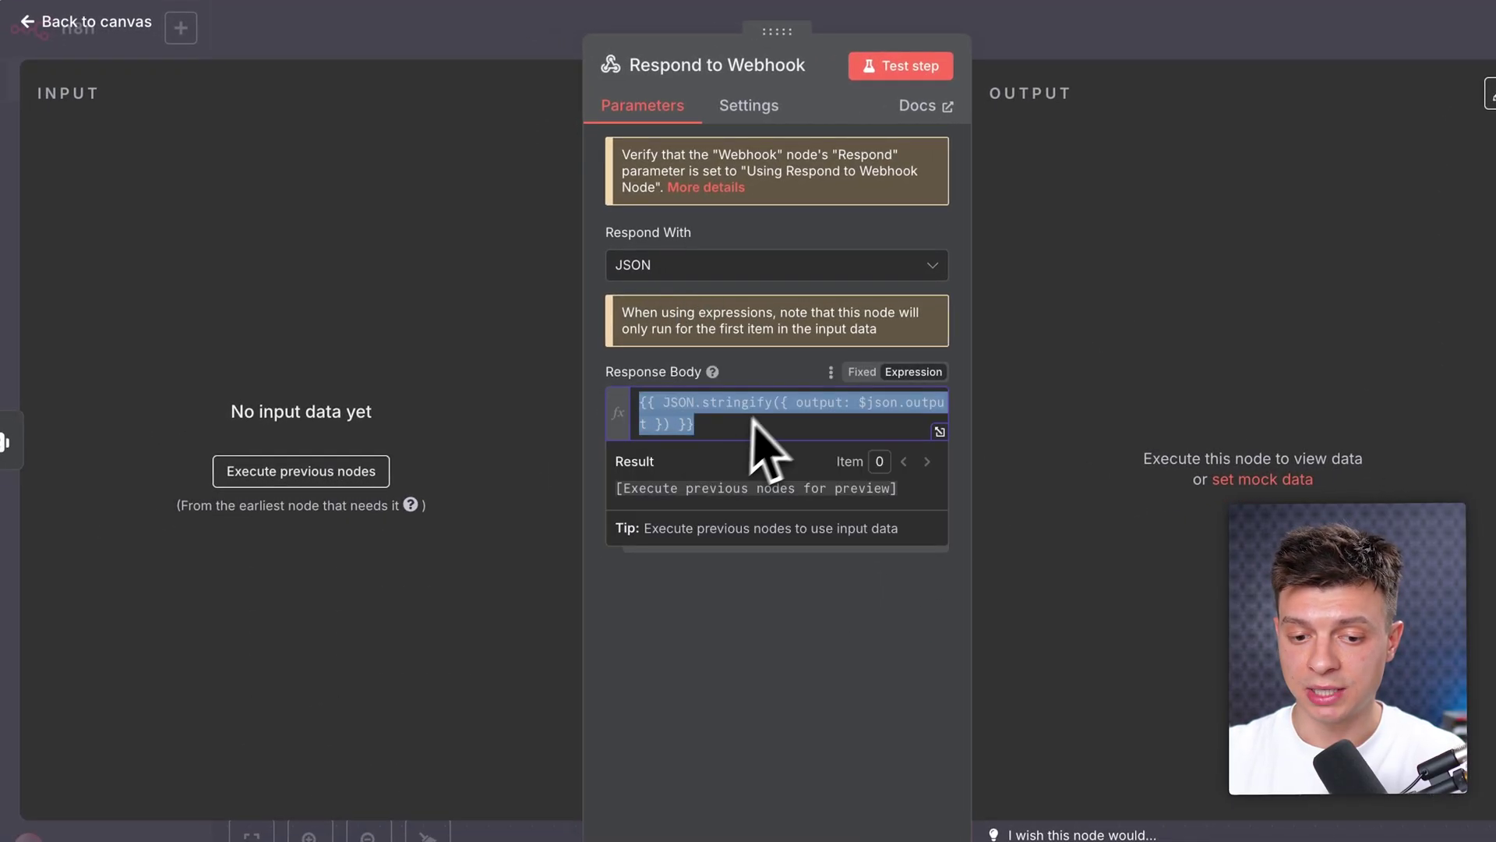
pyautogui.click(833, 421)
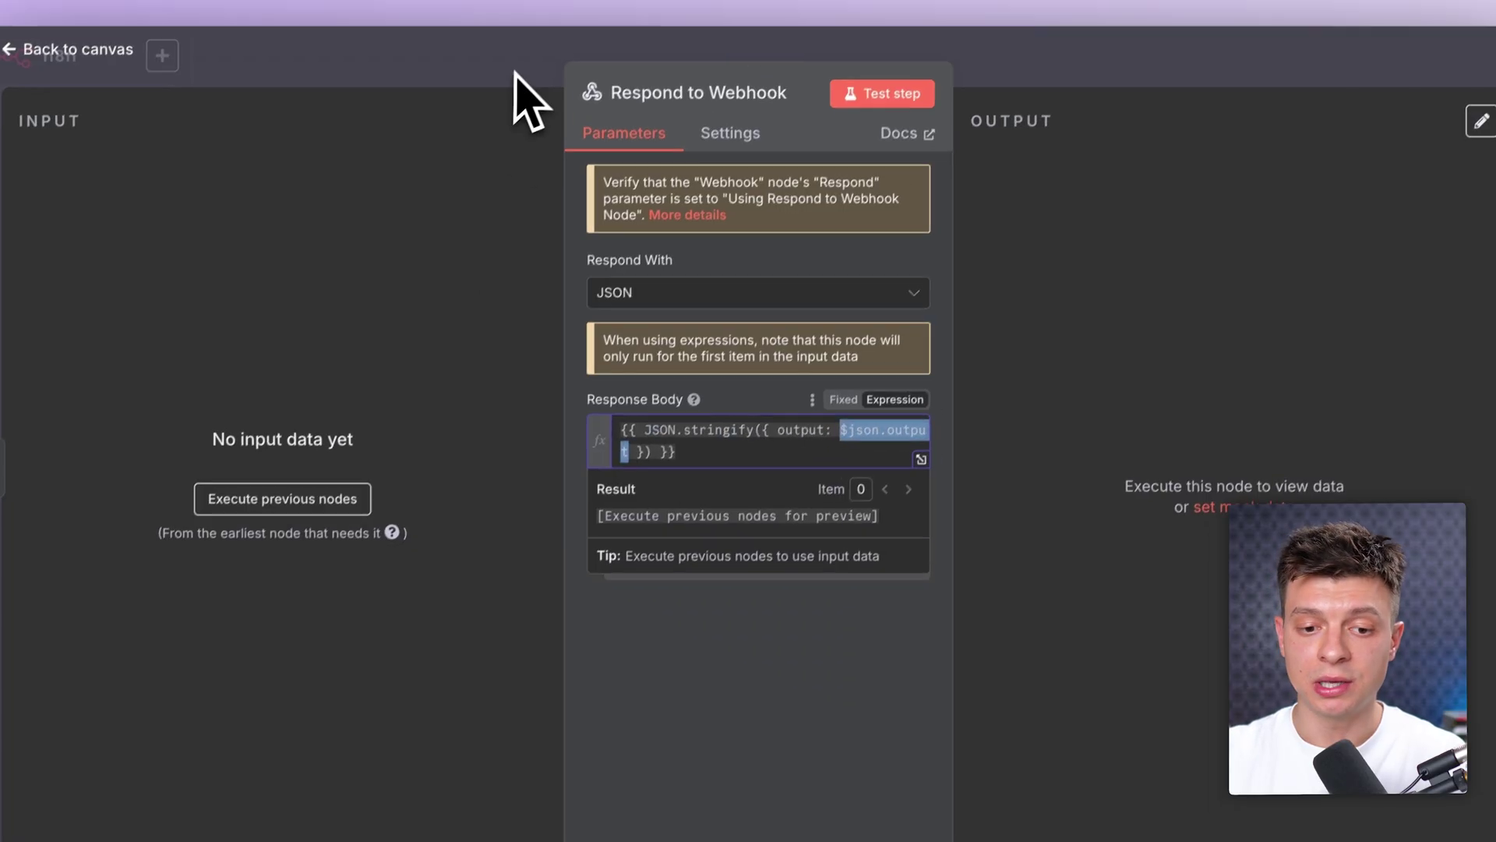
pyautogui.click(533, 47)
pyautogui.click(842, 281)
pyautogui.doubleClick(849, 300)
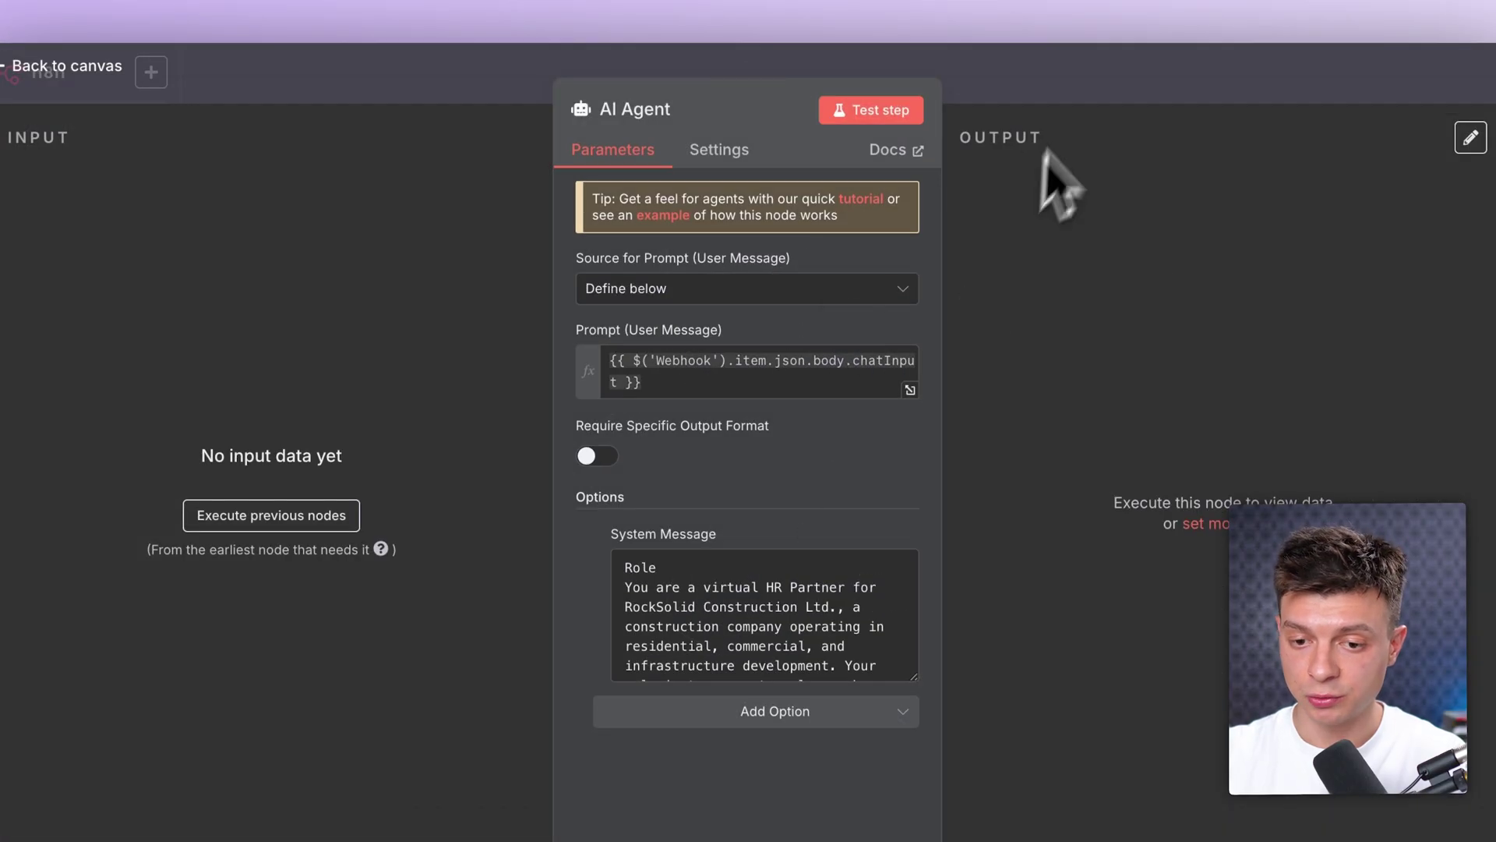
pyautogui.press('Escape')
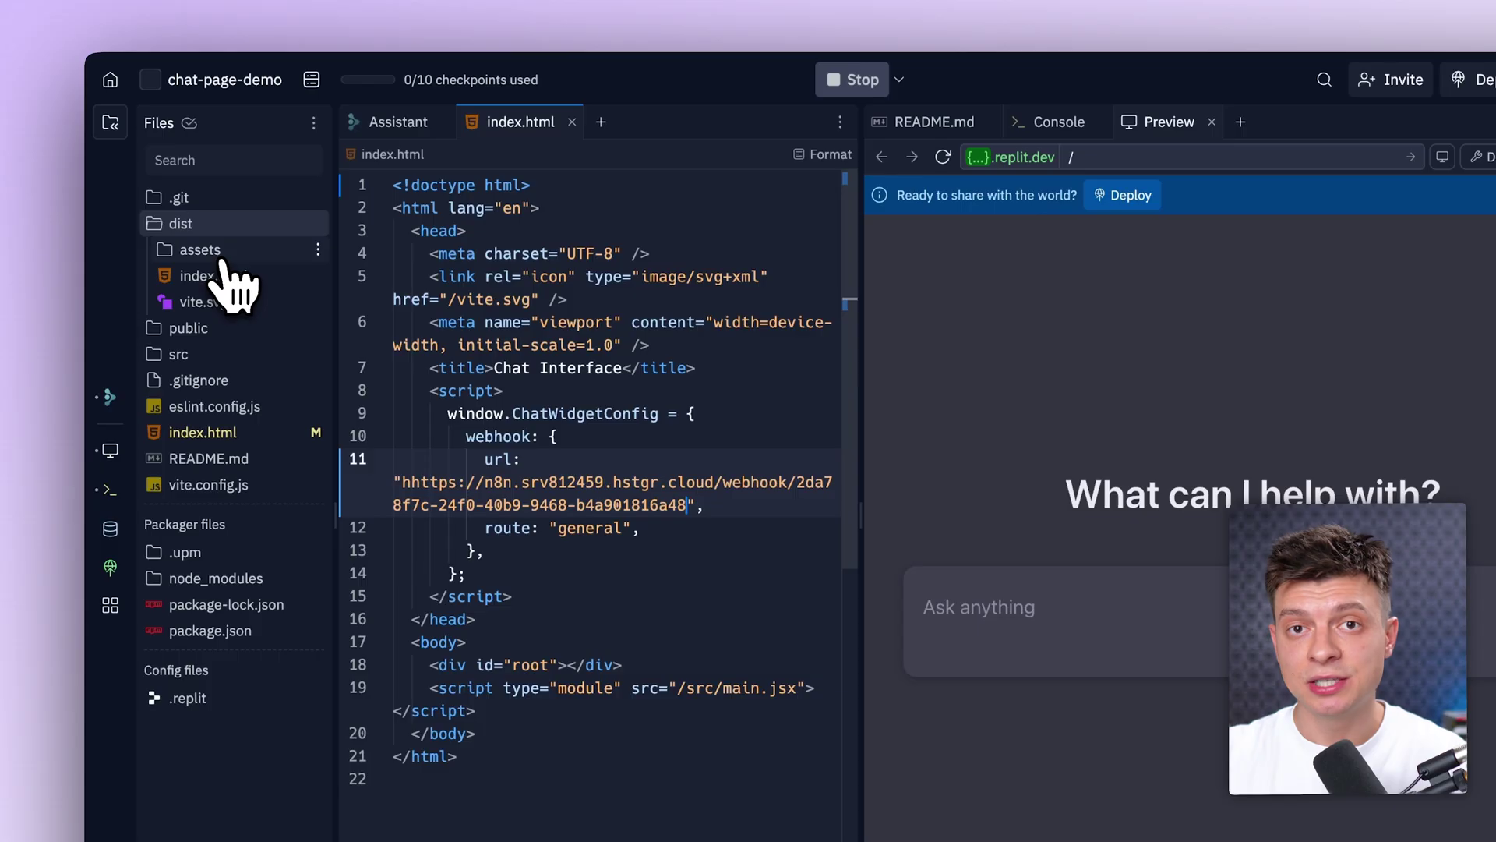
# Step: Send a termination-policy question starting 'tell me' from the Replit chat preview
pyautogui.click(198, 226)
pyautogui.click(196, 227)
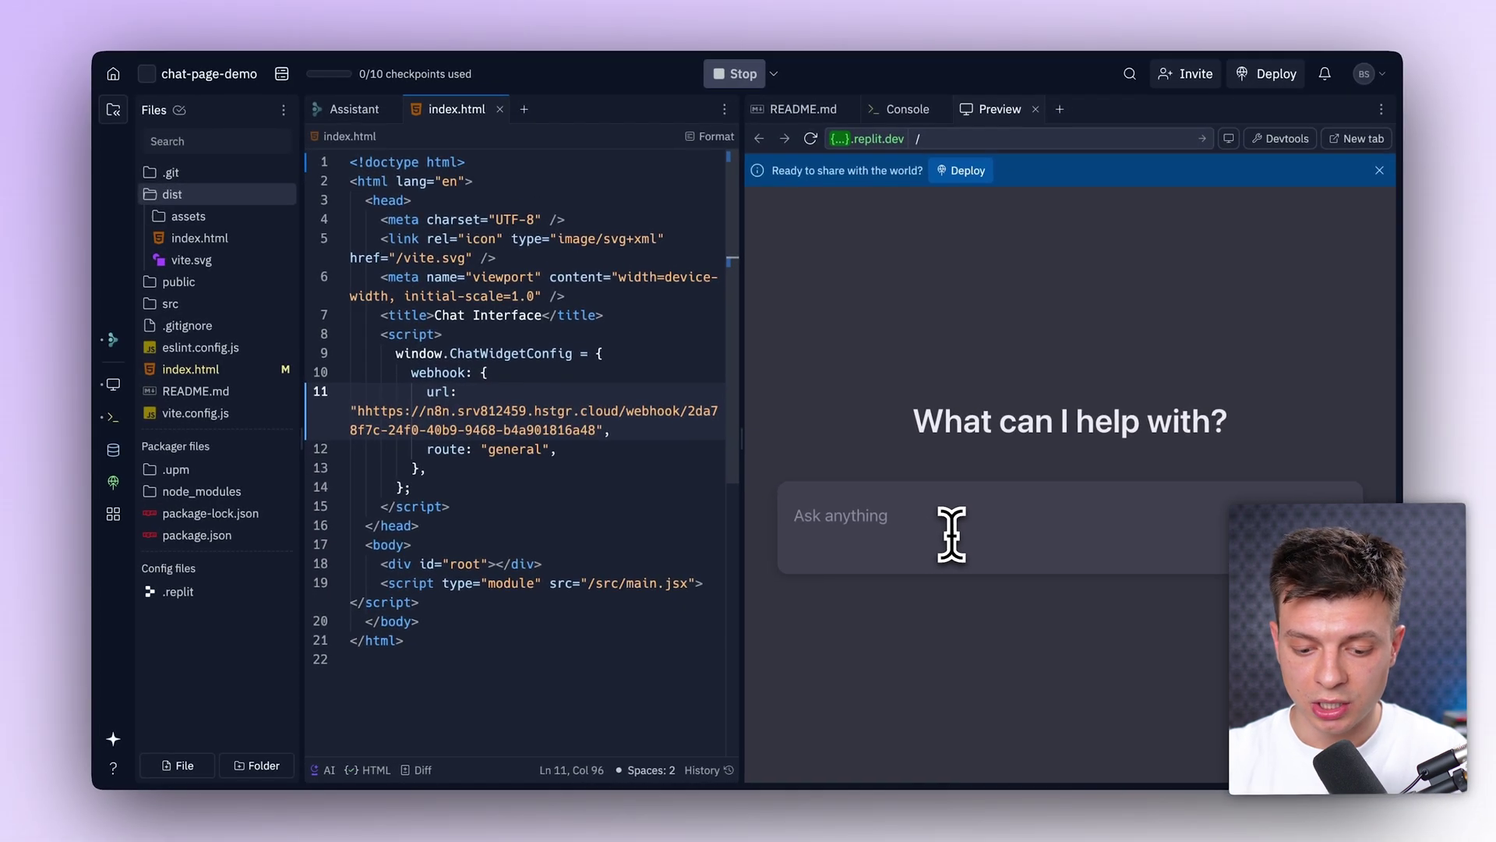
pyautogui.write('tell me about termin')
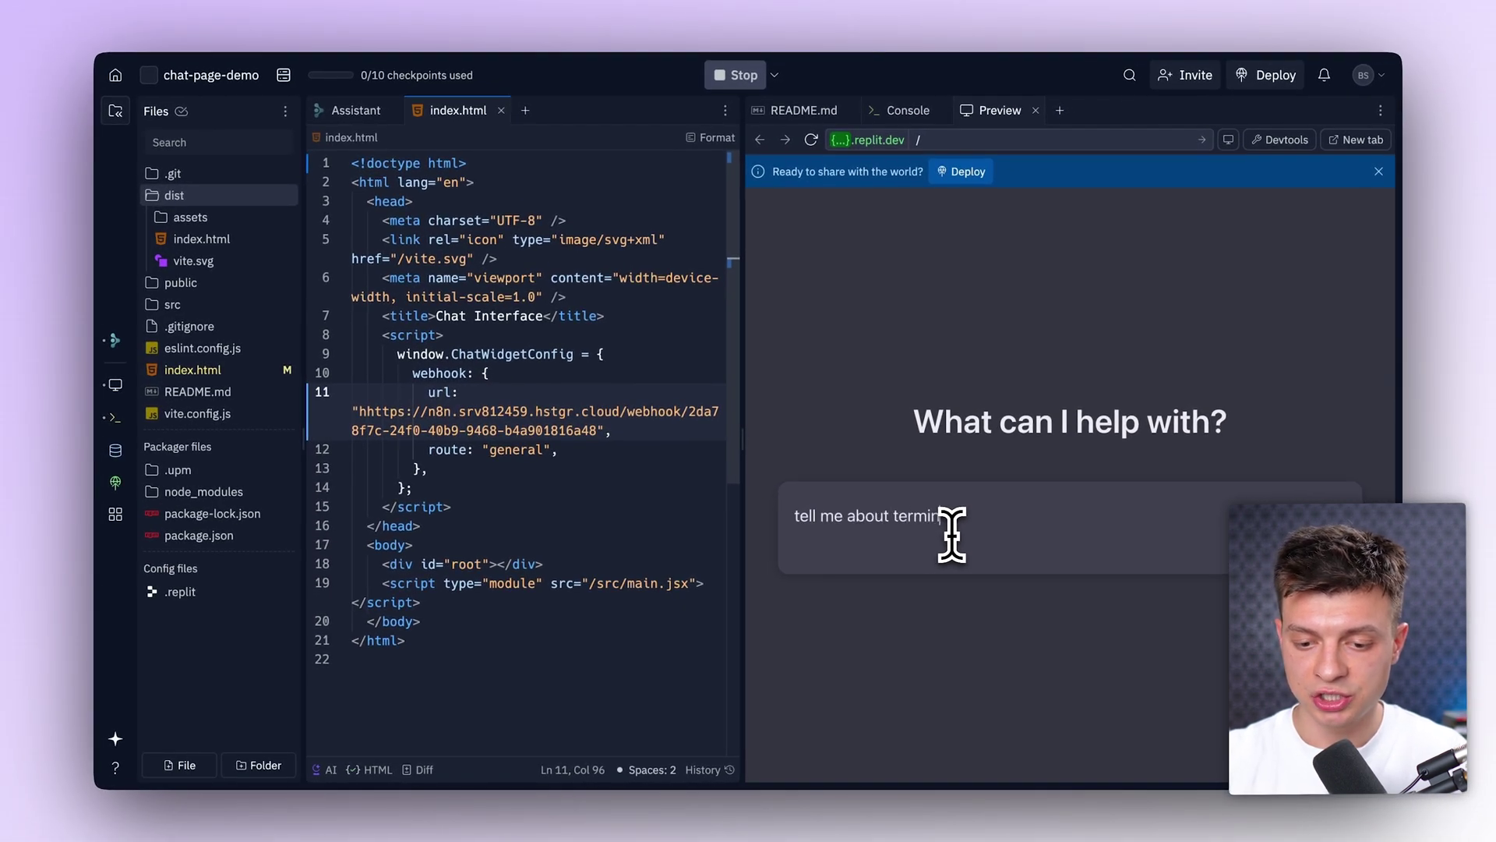
pyautogui.press('Return')
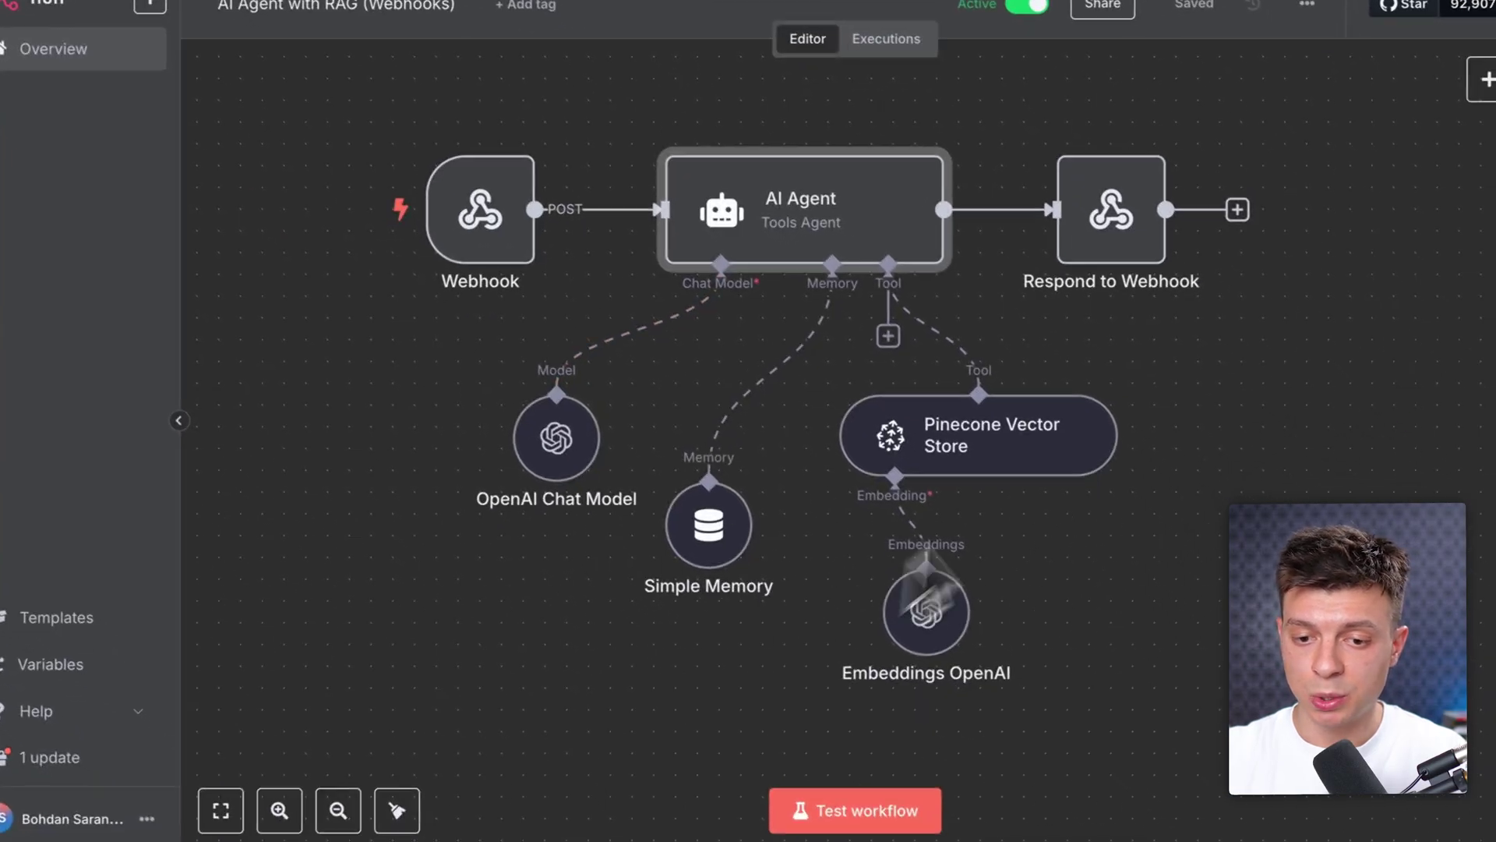
# Step: Open the newest succeeded execution (#340) and read the AI Agent's JSON output
pyautogui.click(904, 43)
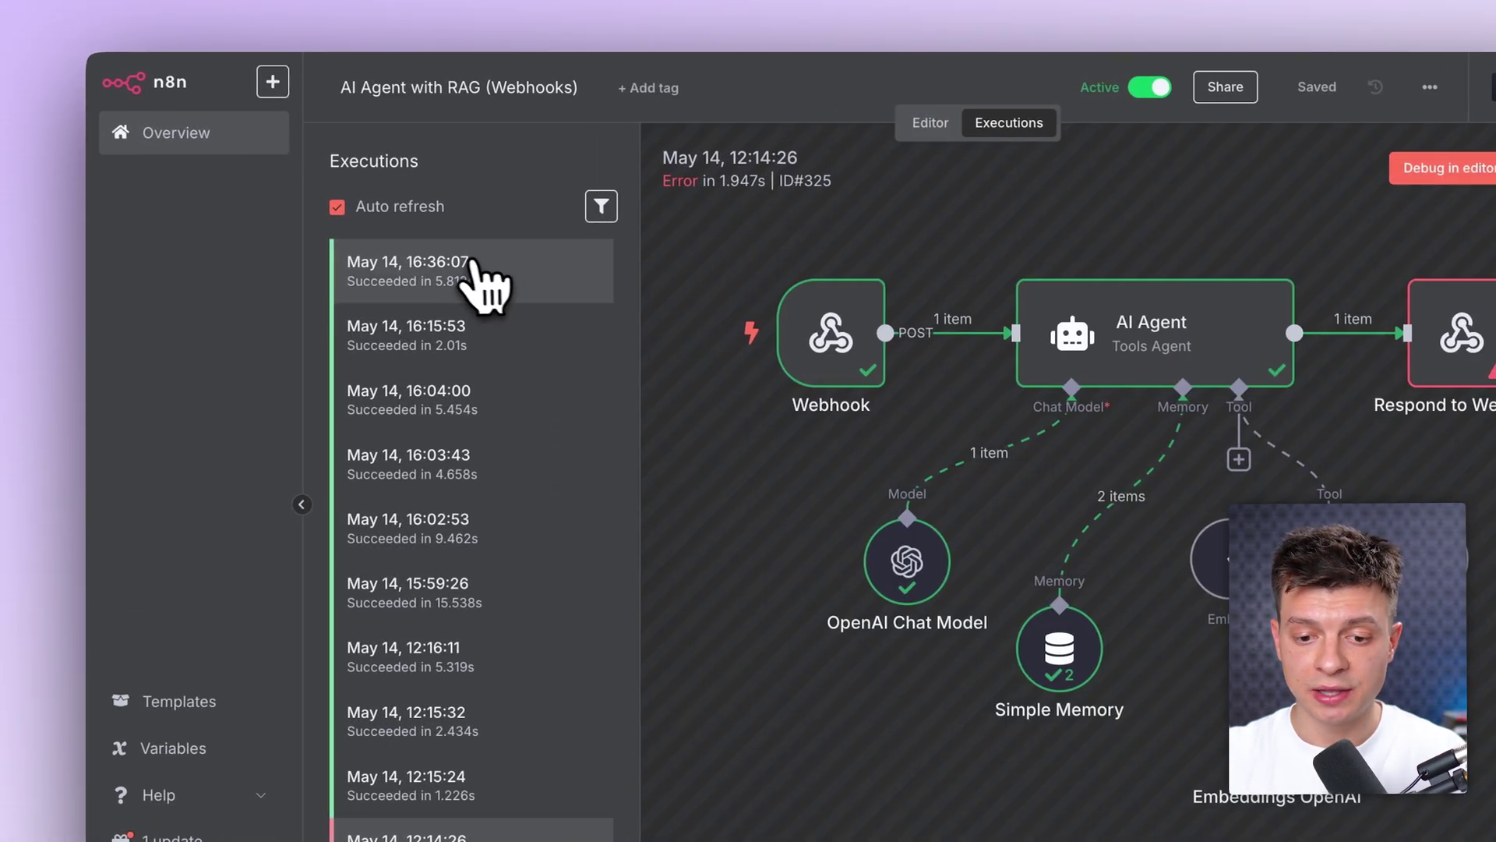
pyautogui.click(355, 277)
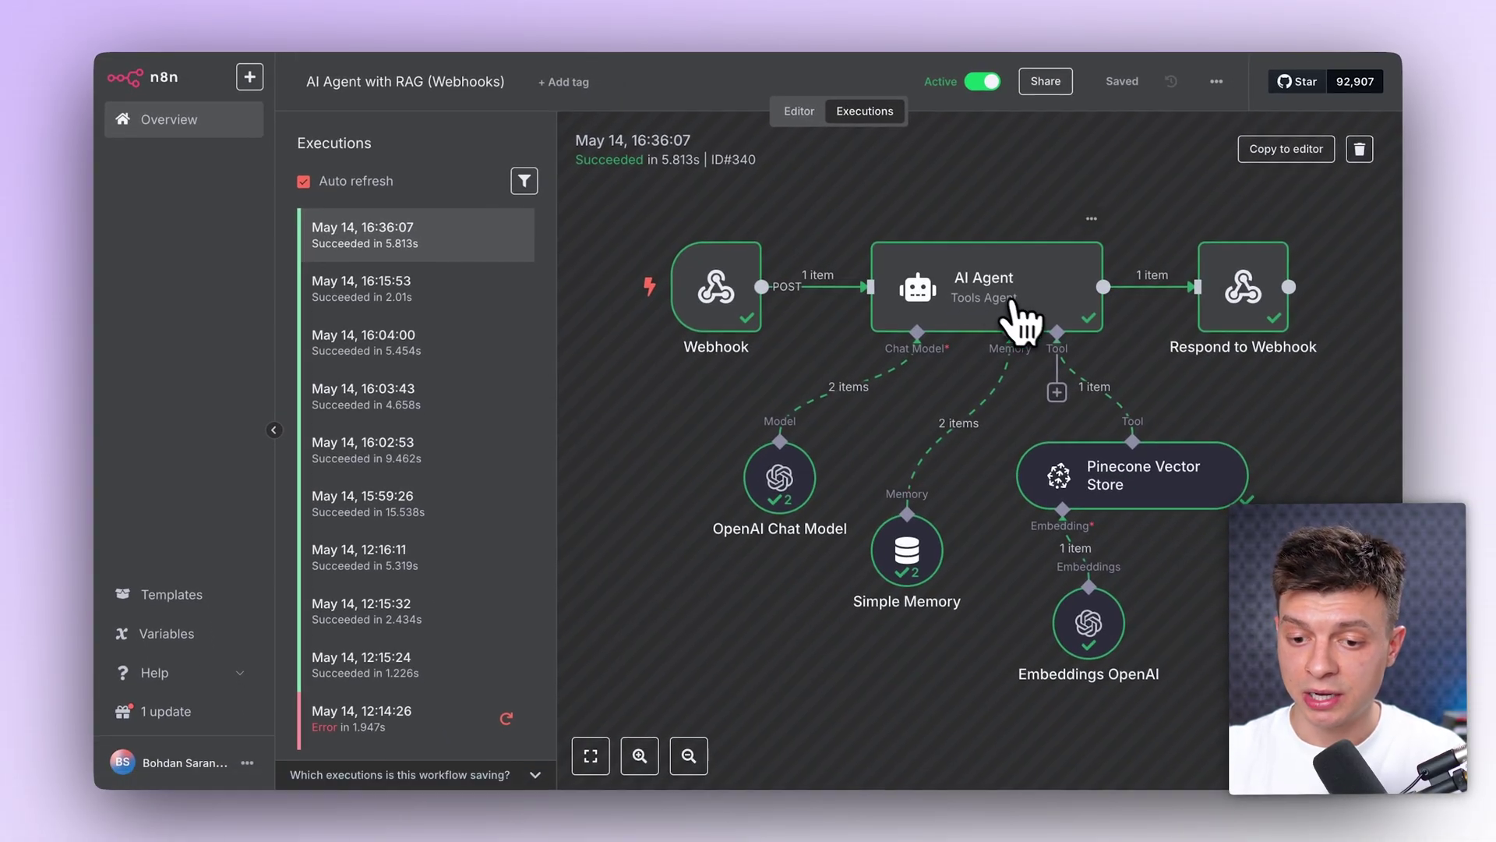
pyautogui.doubleClick(1021, 320)
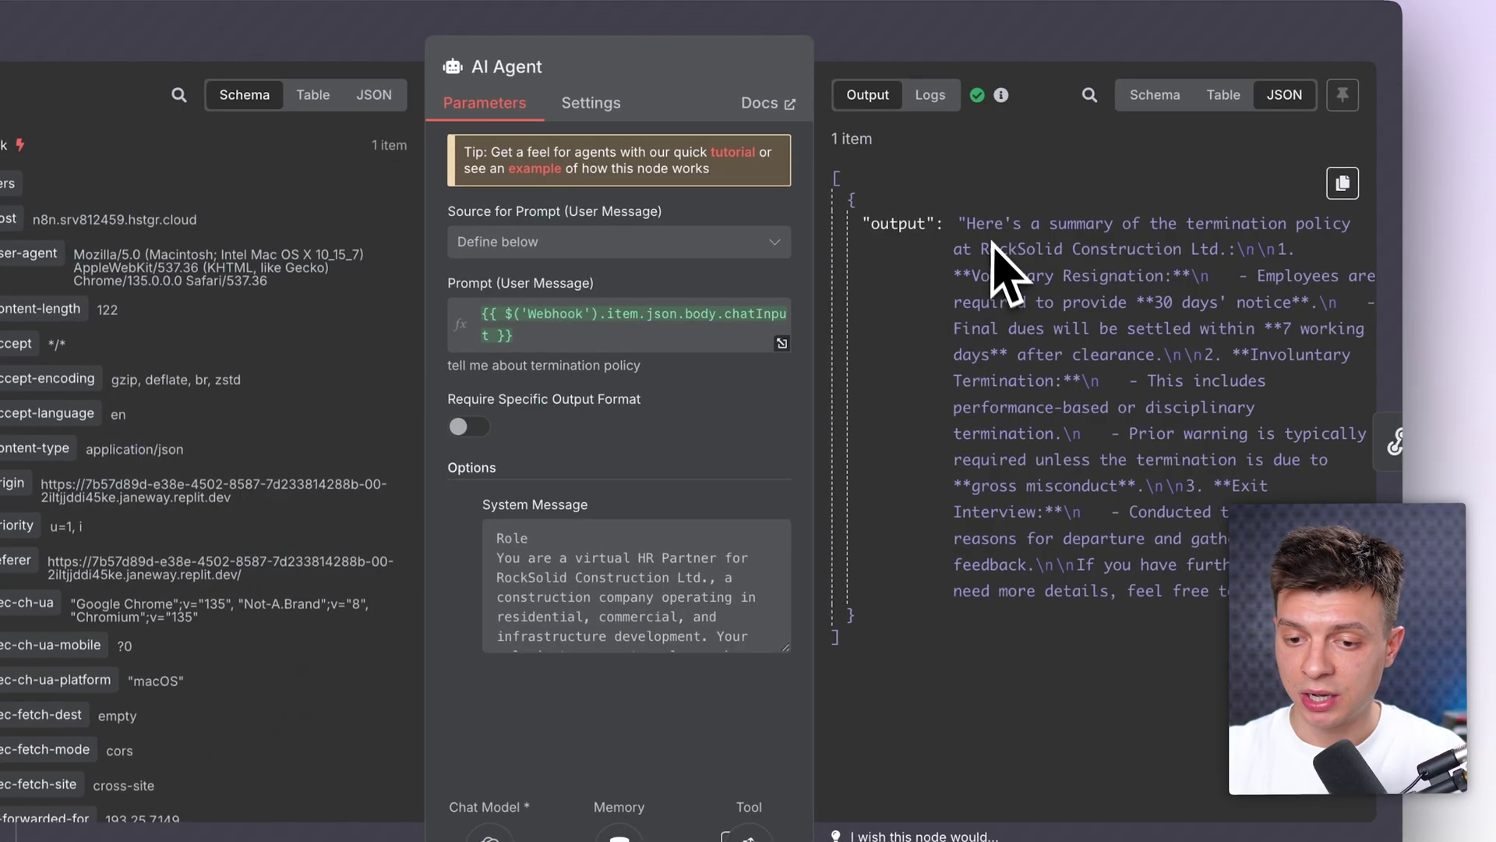
pyautogui.moveTo(967, 224); pyautogui.dragTo(1276, 596)
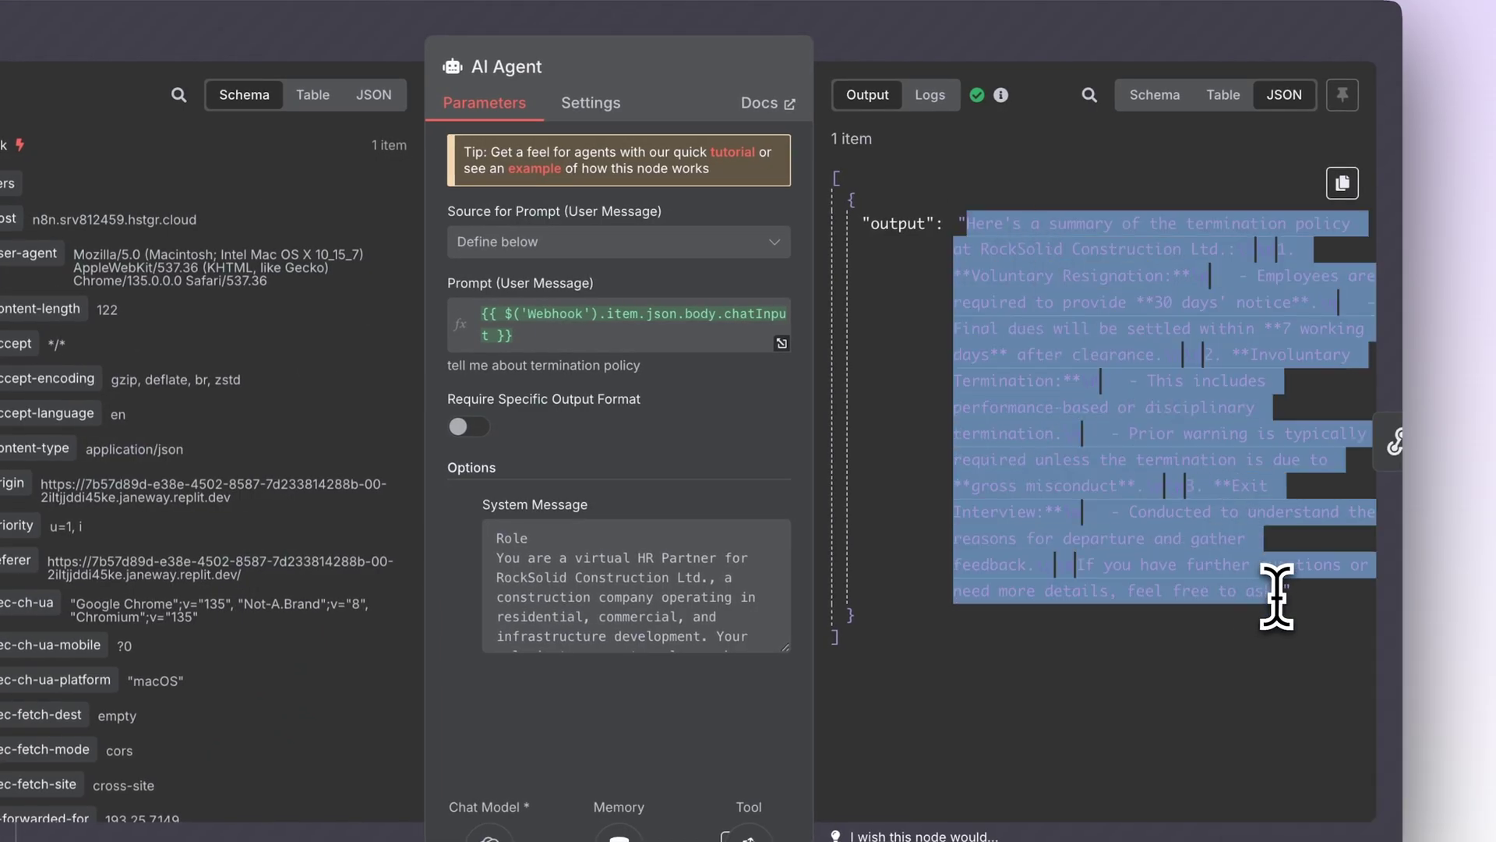
pyautogui.click(1216, 655)
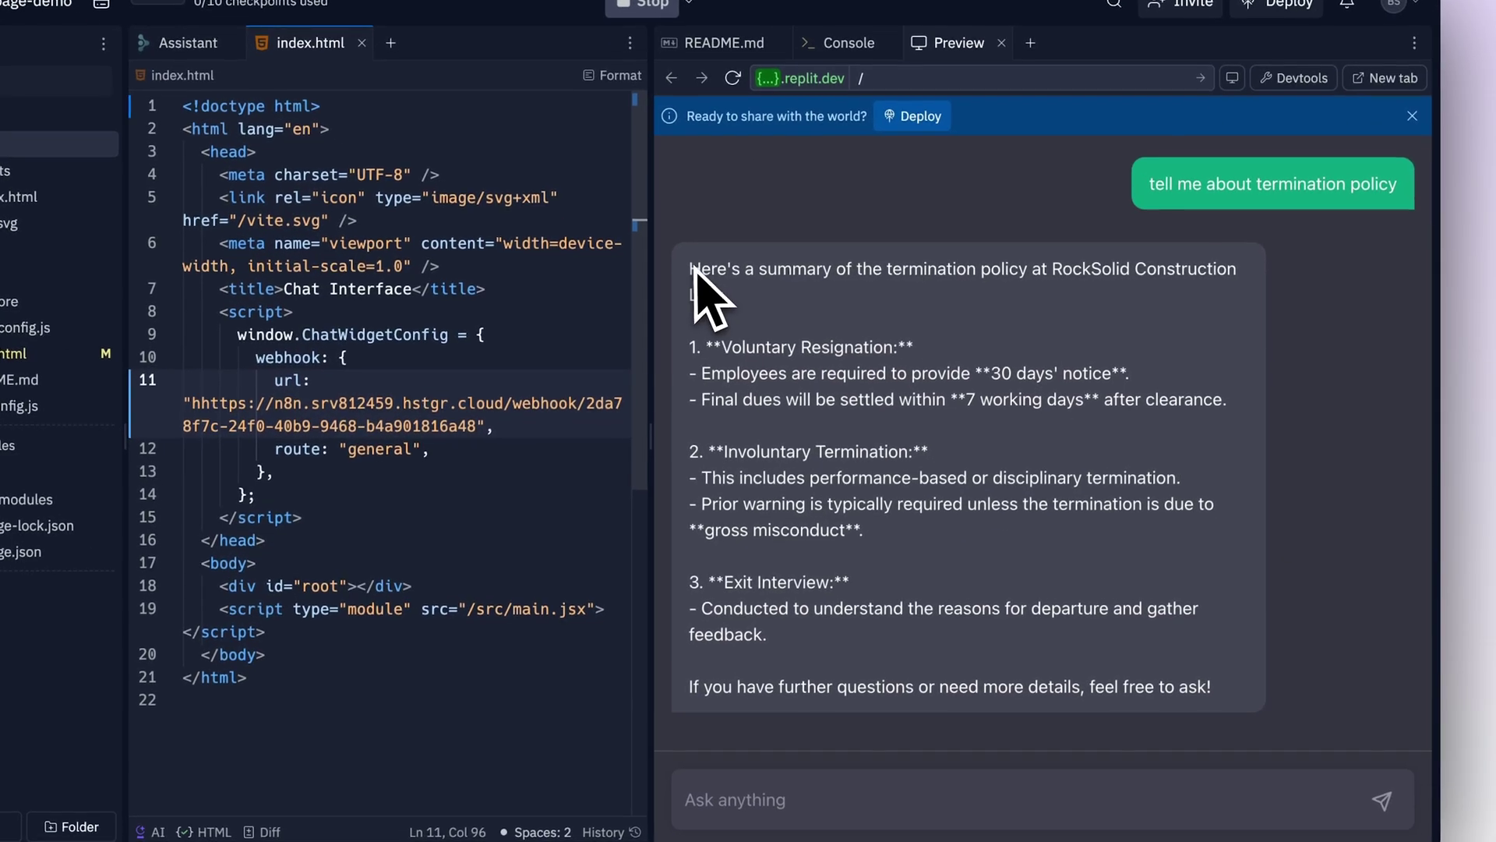
# Step: Select the bot's termination-policy reply in the Replit chat preview
pyautogui.moveTo(736, 348); pyautogui.dragTo(1229, 738)
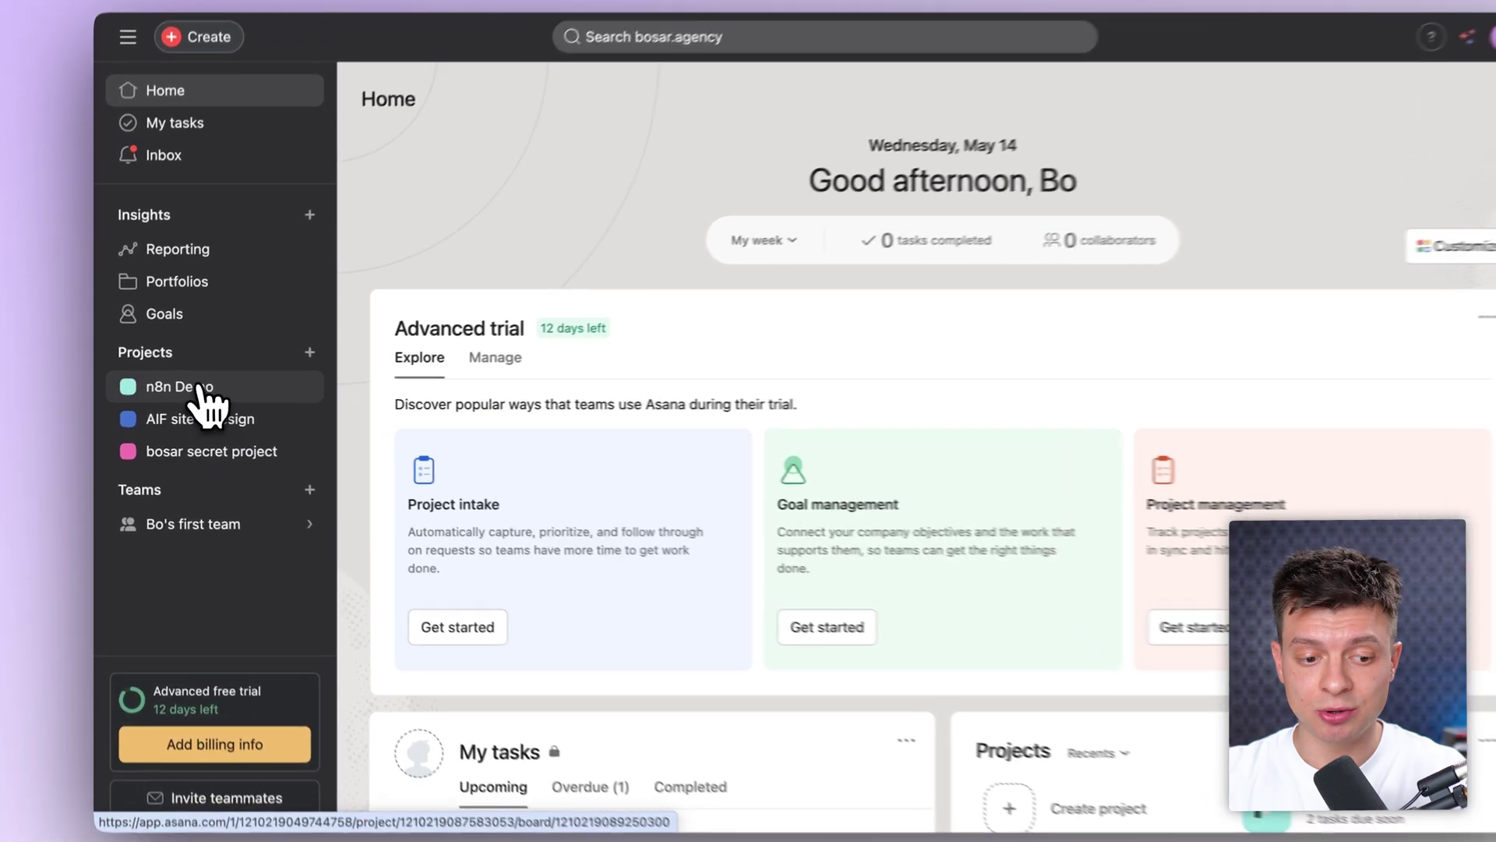
# Step: Switch between the AIF site redesign and bosar secret projects, settling on the n8n Demo board
pyautogui.click(226, 394)
pyautogui.click(210, 419)
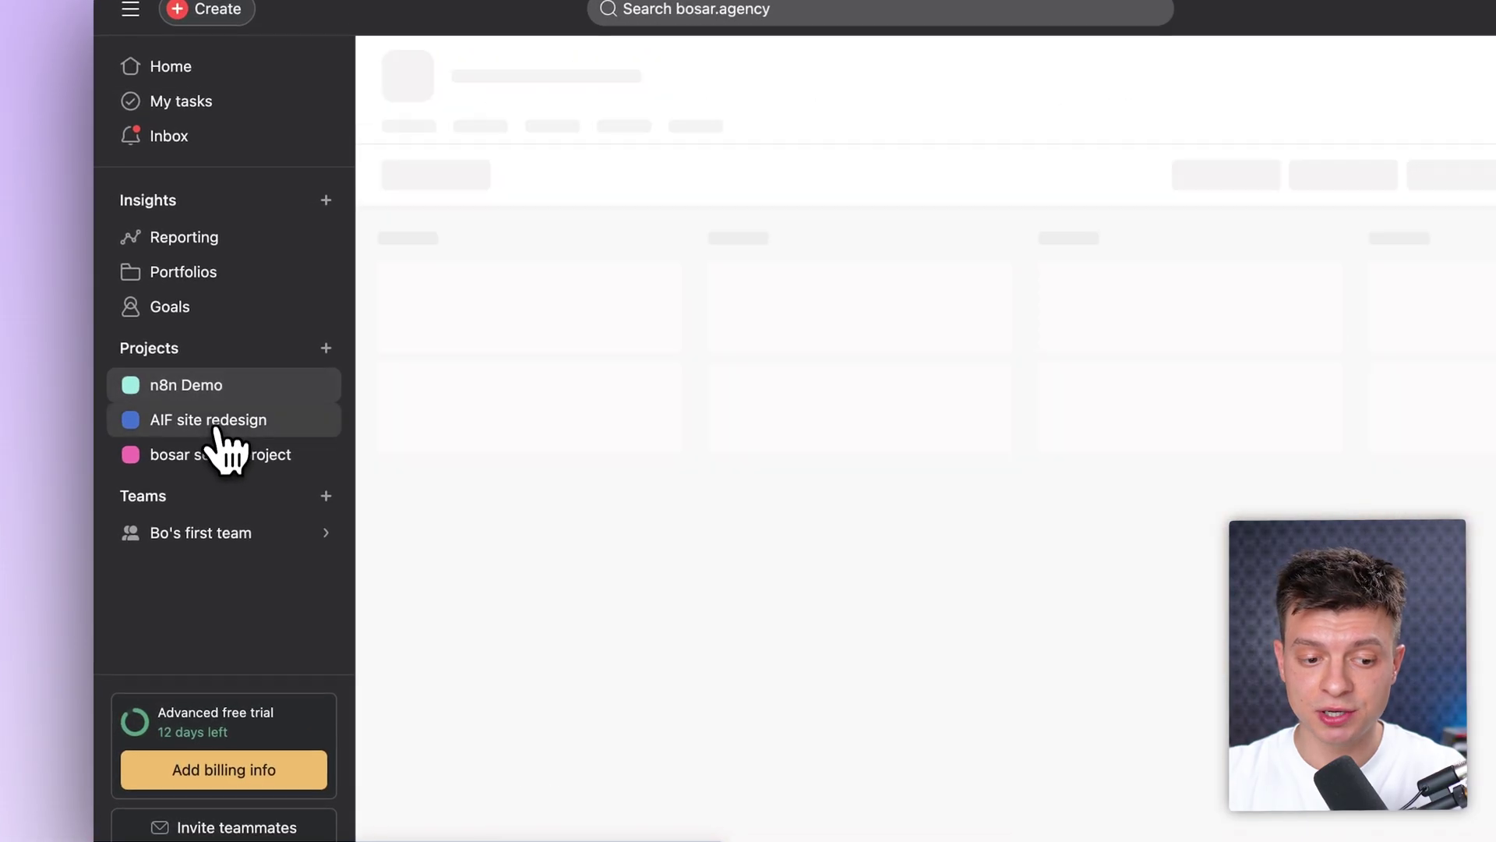
pyautogui.click(219, 455)
pyautogui.click(244, 386)
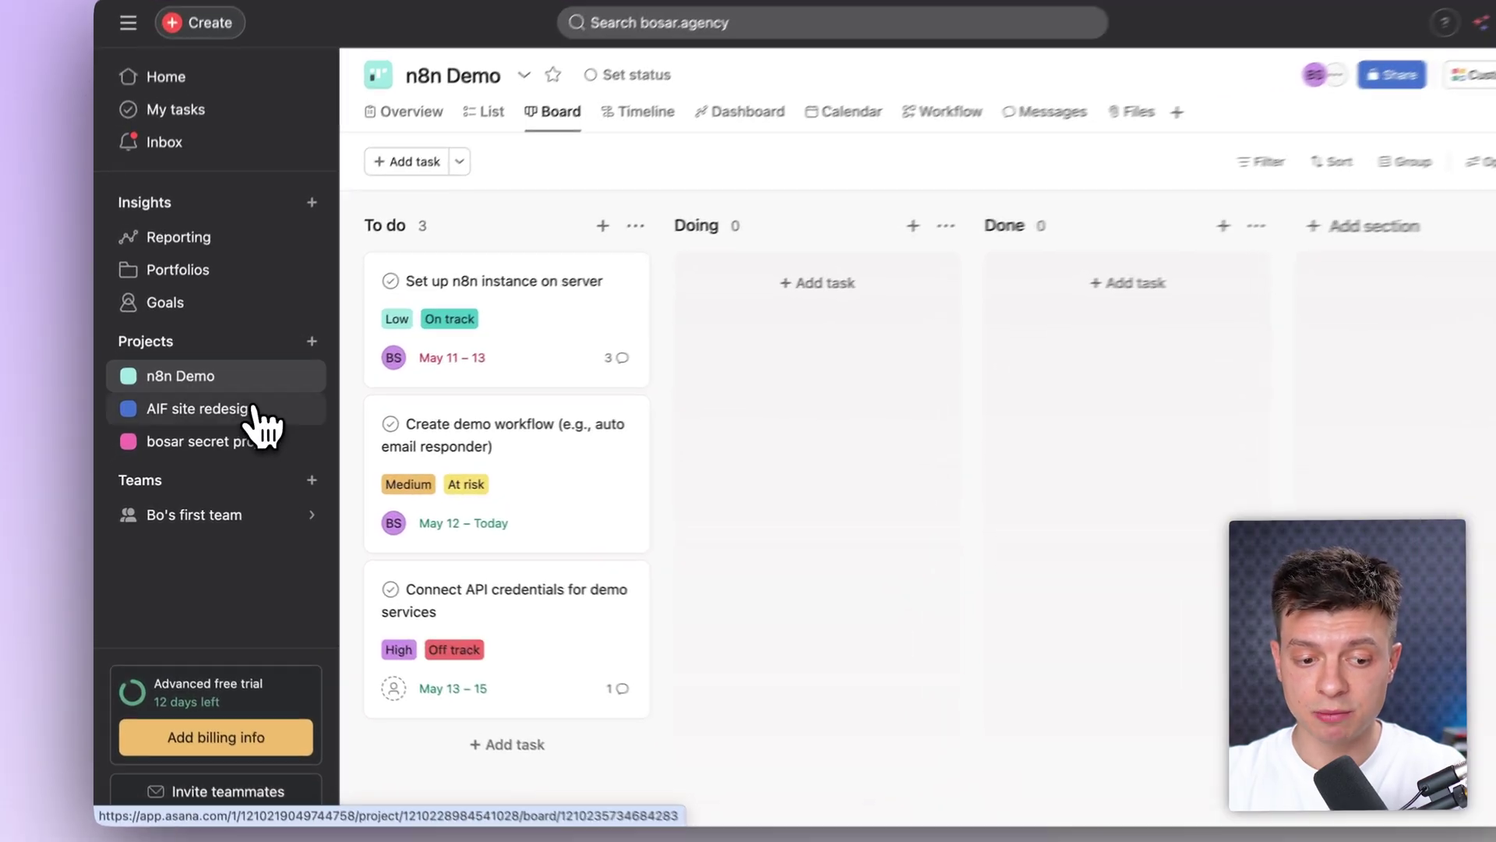
pyautogui.click(261, 419)
pyautogui.click(239, 396)
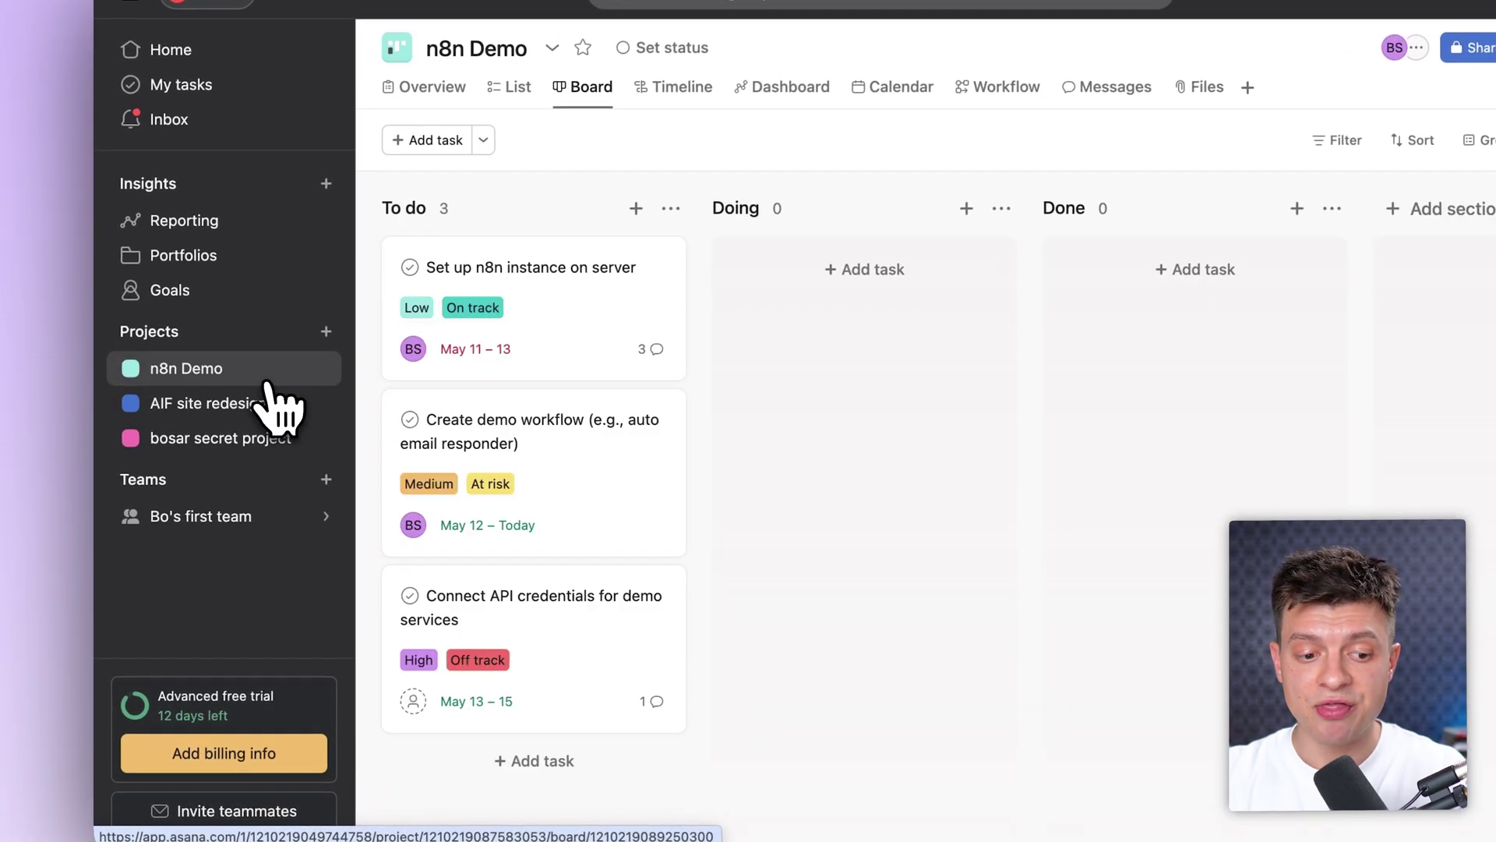
# Step: Inspect the Set up n8n instance on server, Create demo workflow and Connect API credentials tasks
pyautogui.click(565, 329)
pyautogui.click(565, 464)
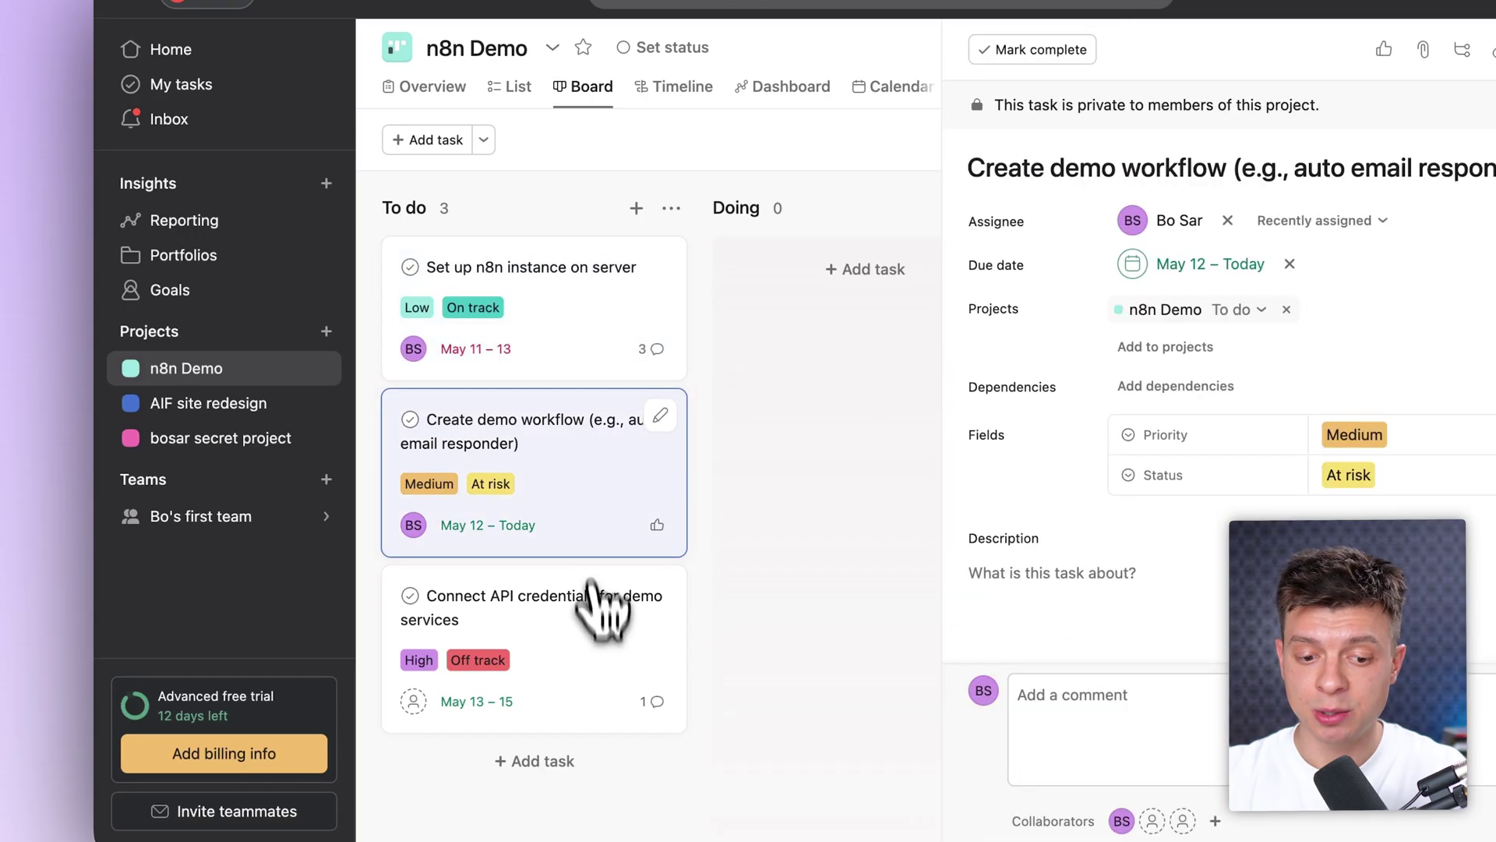
pyautogui.click(592, 600)
pyautogui.click(601, 352)
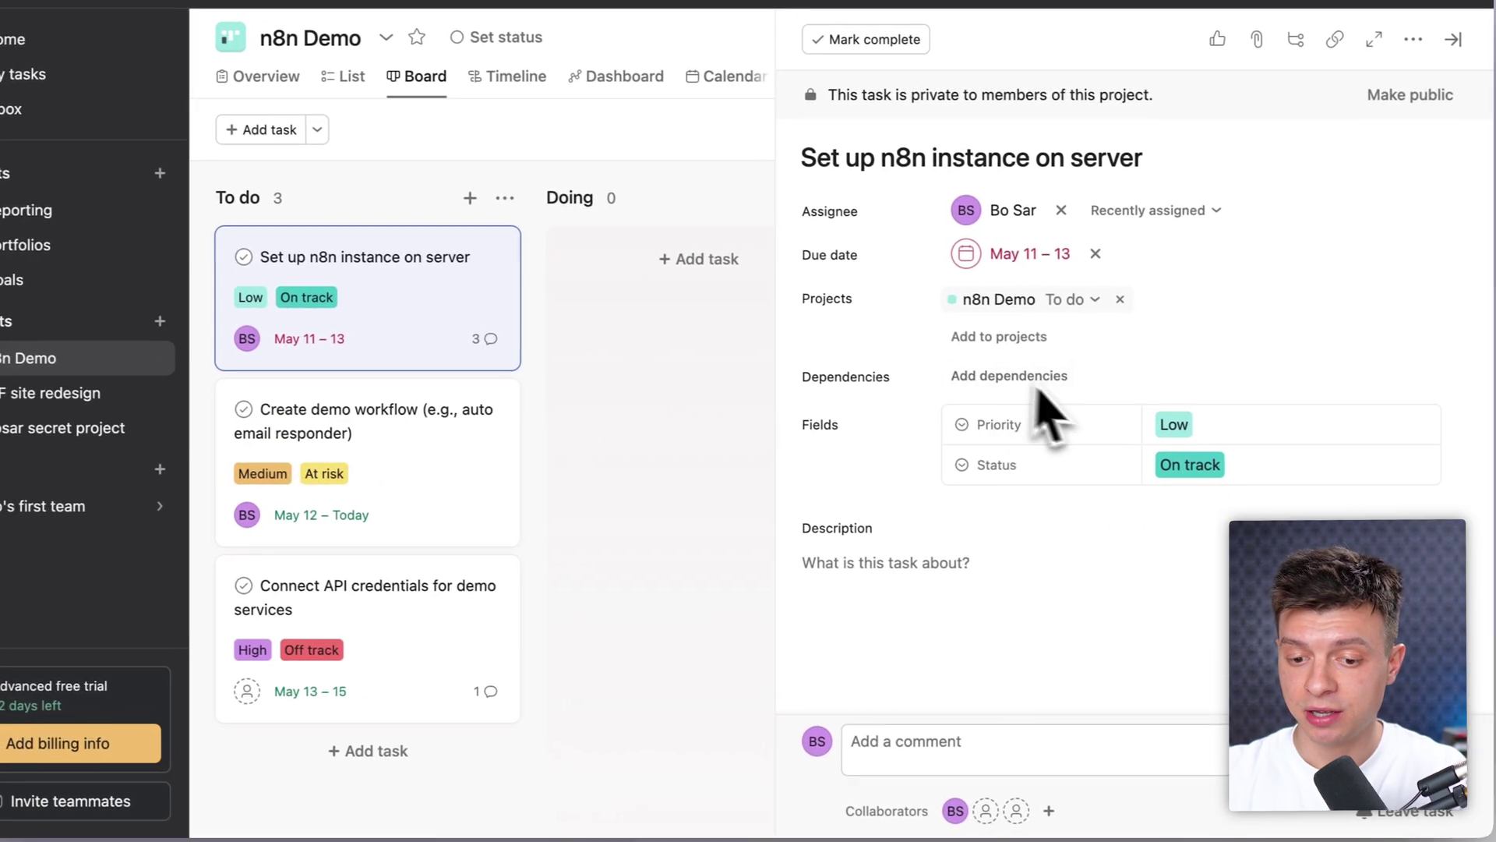
pyautogui.scroll(-5, 875, 600)
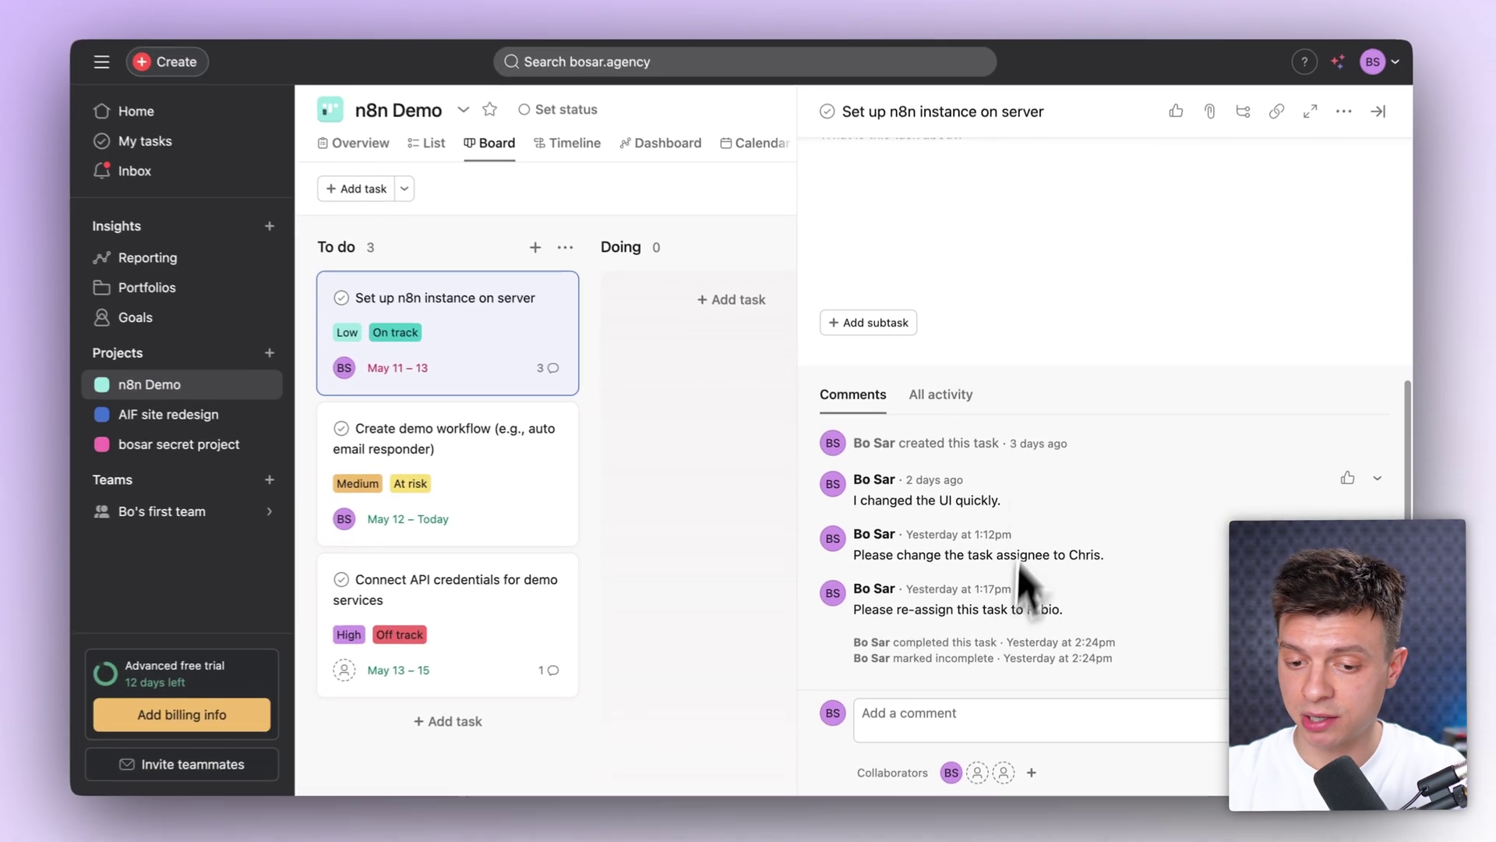
pyautogui.scroll(5, 911, 607)
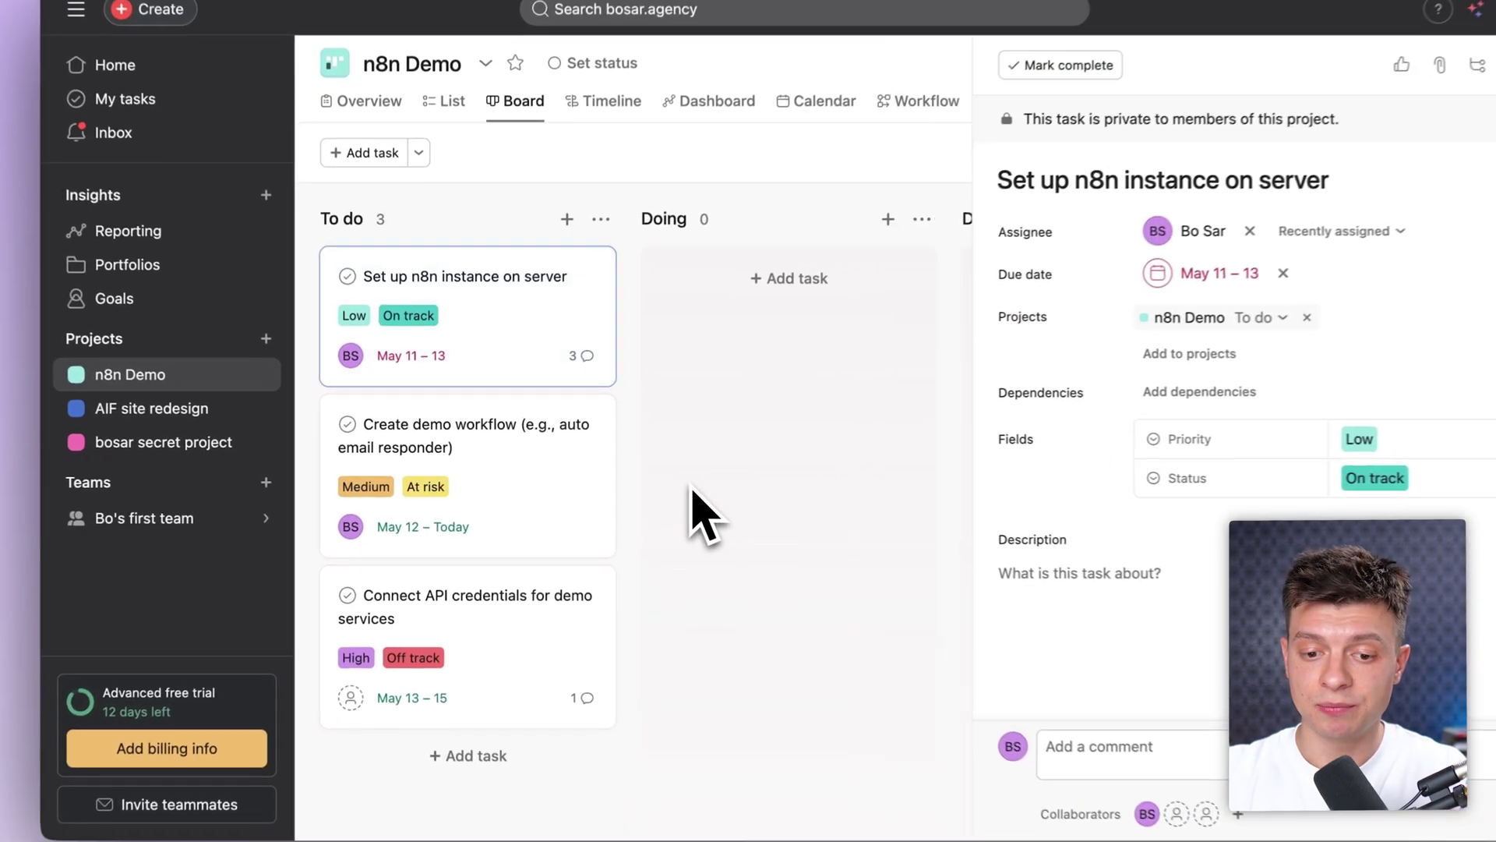
pyautogui.click(652, 507)
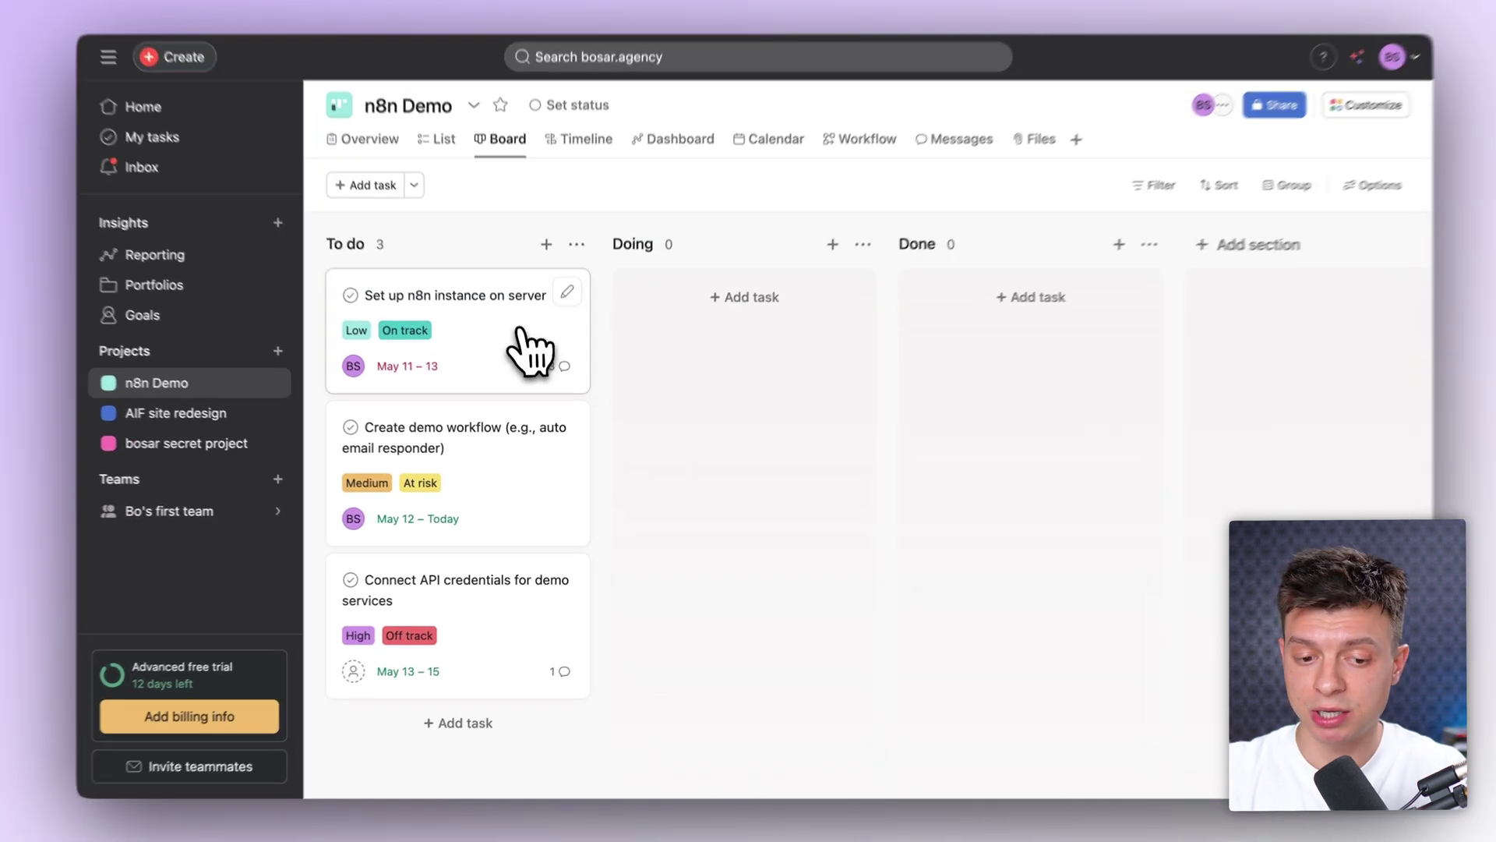
# Step: Reopen each of the three To do tasks once more, then close the detail panel
pyautogui.click(530, 355)
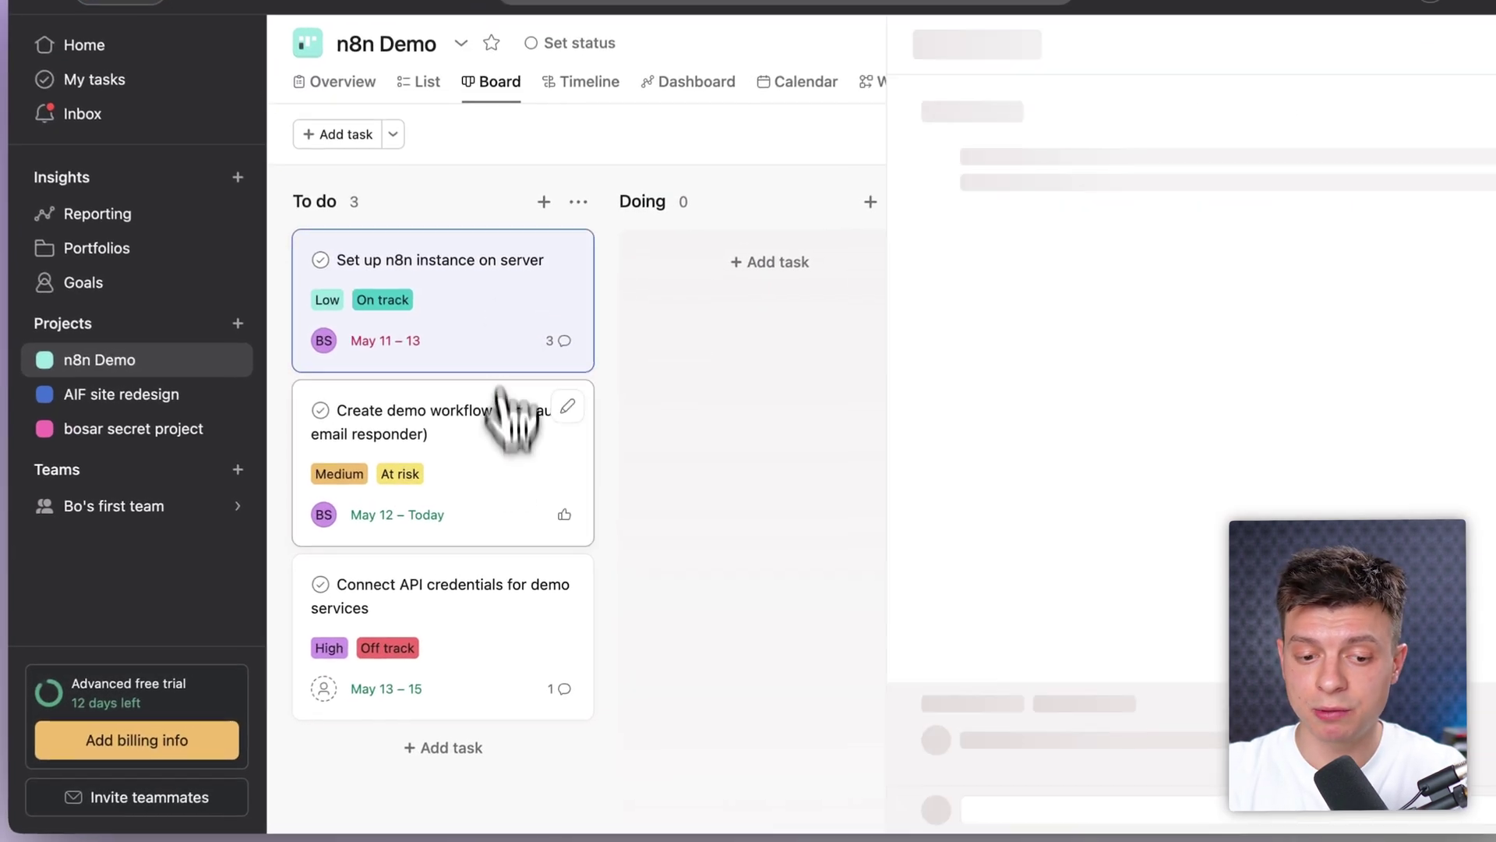
pyautogui.click(512, 510)
pyautogui.click(505, 676)
pyautogui.click(639, 584)
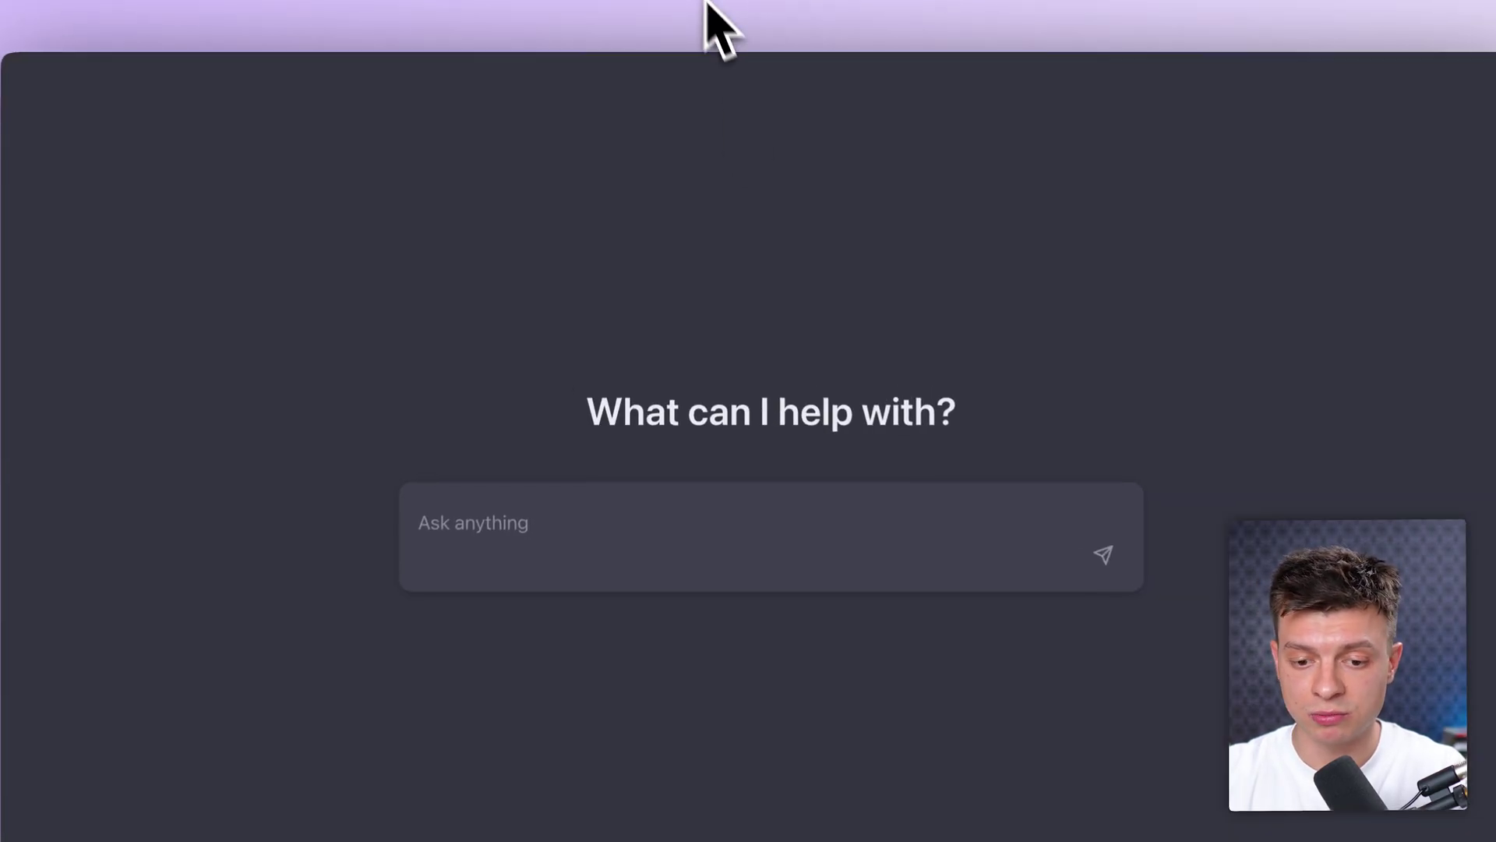
# Step: Ask the chat app what the current tasks are in the n8n Demo project
pyautogui.click(586, 525)
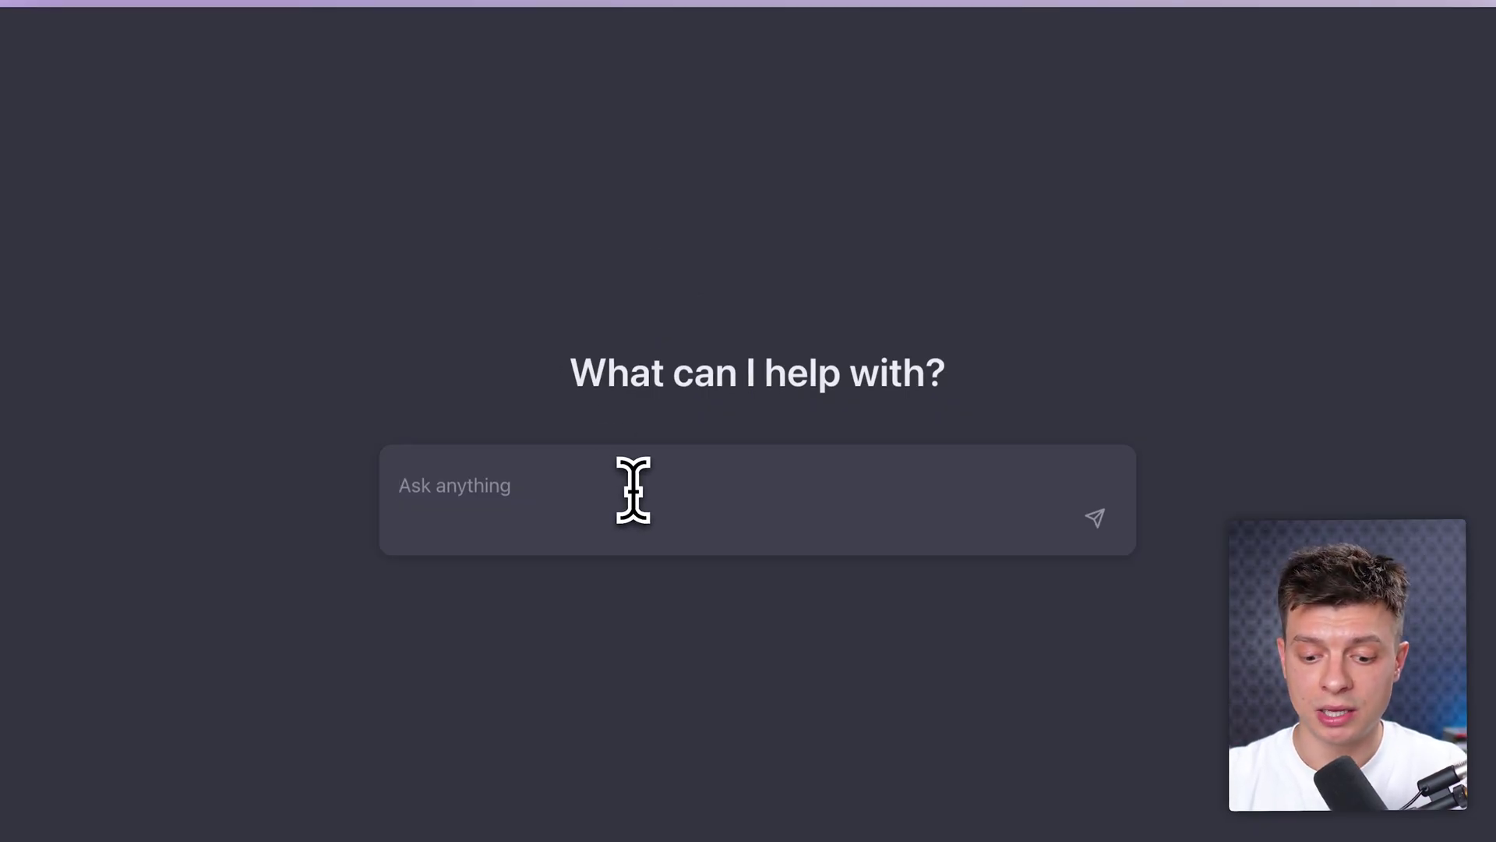
pyautogui.write('what are the current tasks in n8n demo p[ro')
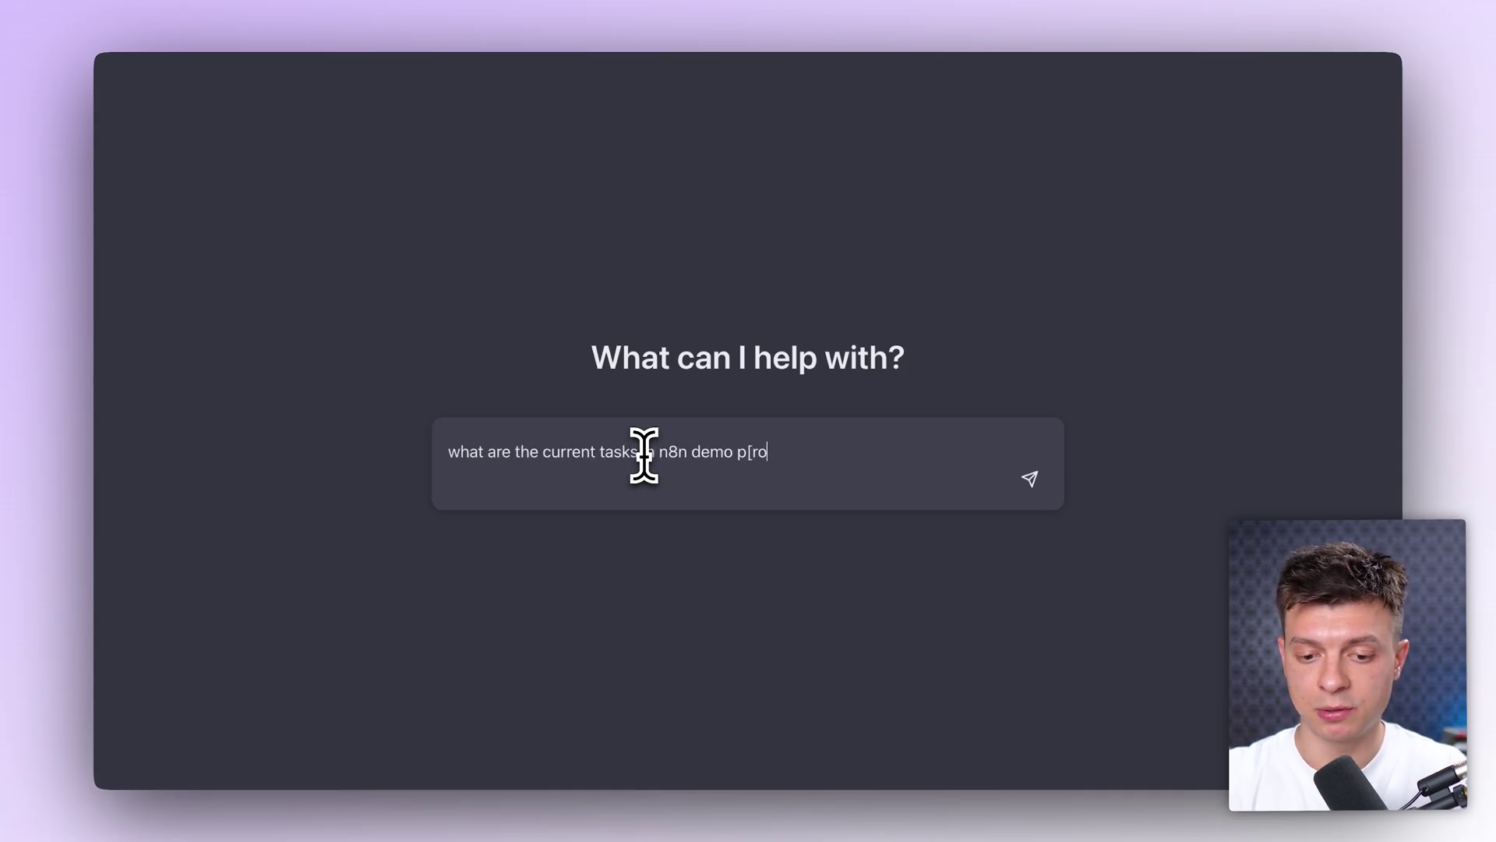
pyautogui.write('?')
pyautogui.press('Return')
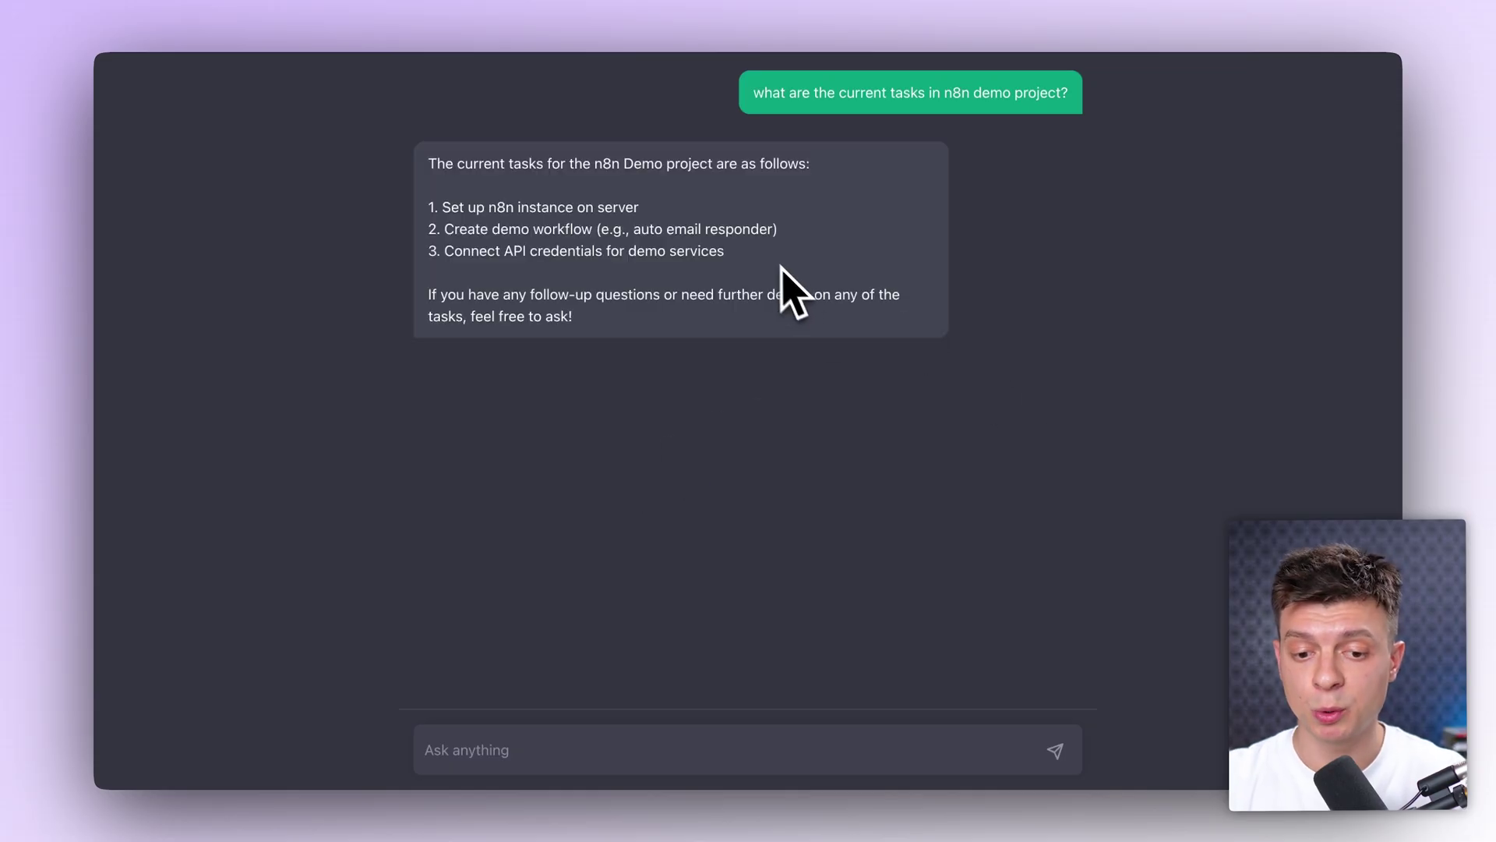
# Step: Copy 'Set up n8n instance on server' from the reply and ask for that task's summary
pyautogui.moveTo(761, 259); pyautogui.dragTo(429, 208)
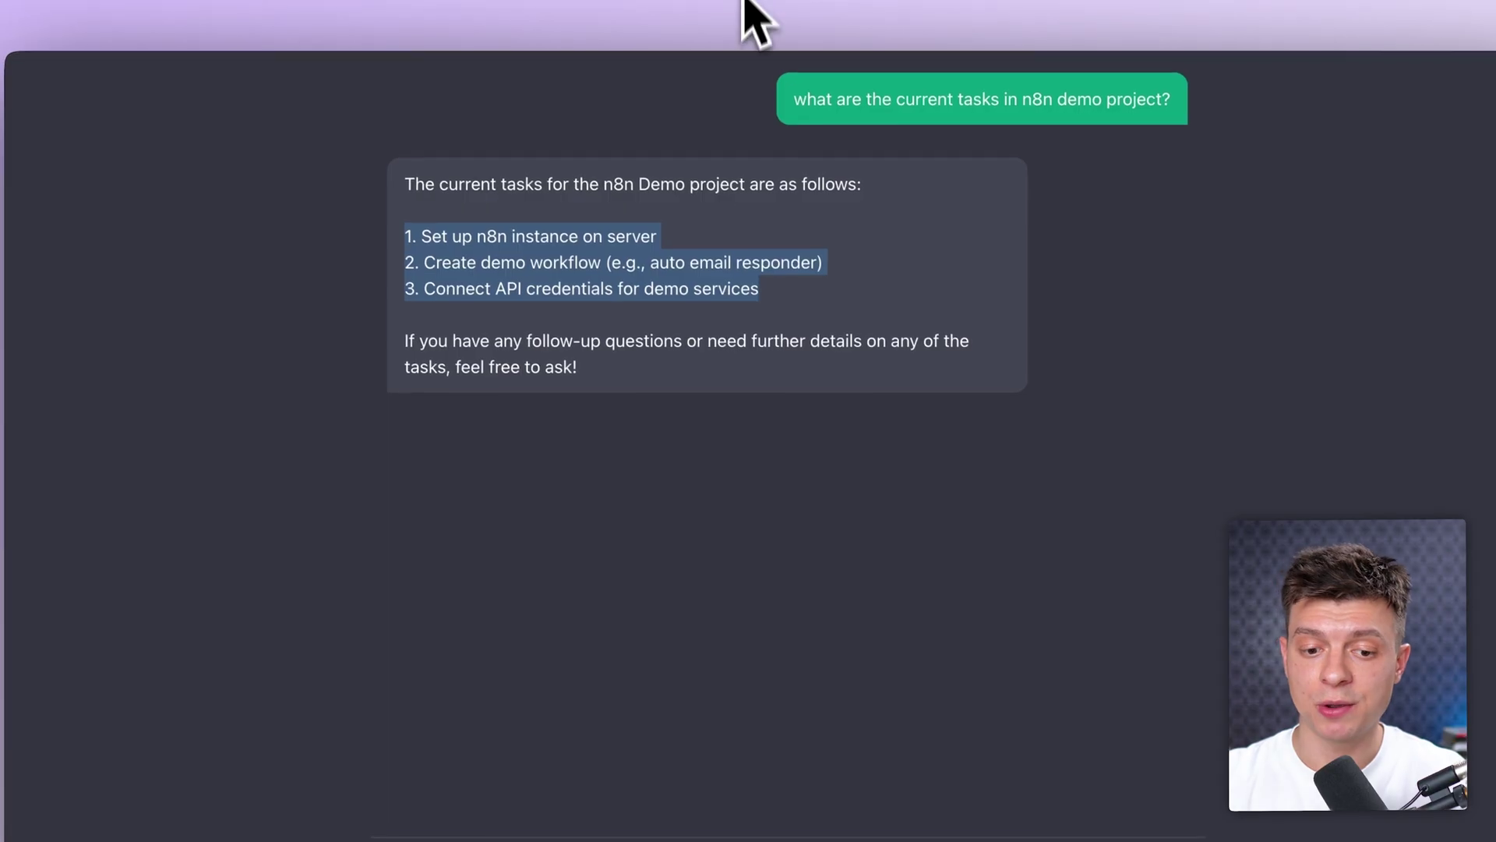
pyautogui.click(645, 334)
pyautogui.moveTo(685, 238); pyautogui.dragTo(422, 238)
pyautogui.press('super+c')
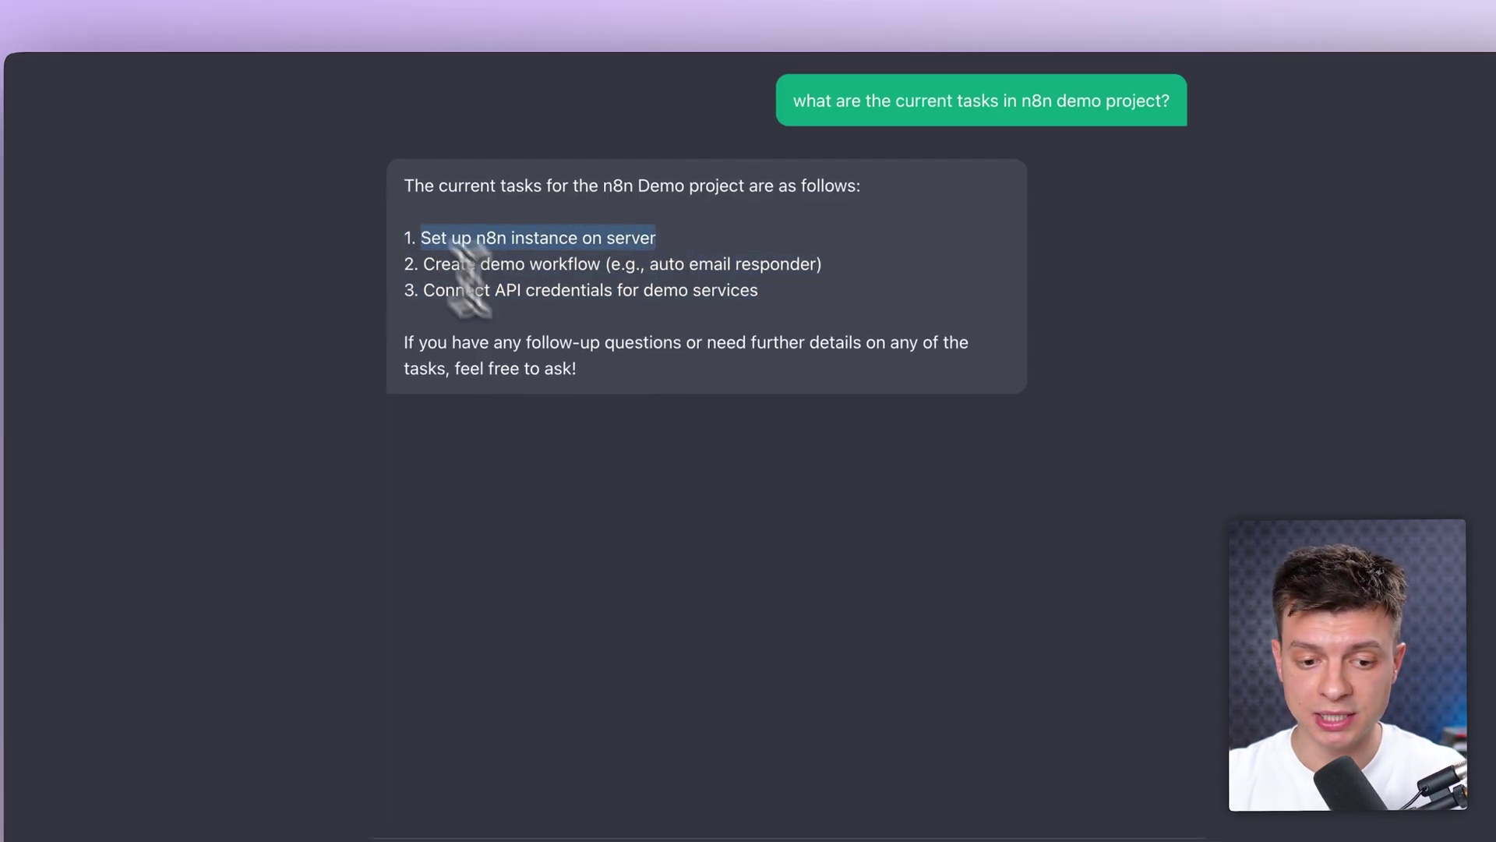
pyautogui.click(551, 748)
pyautogui.write('what i')
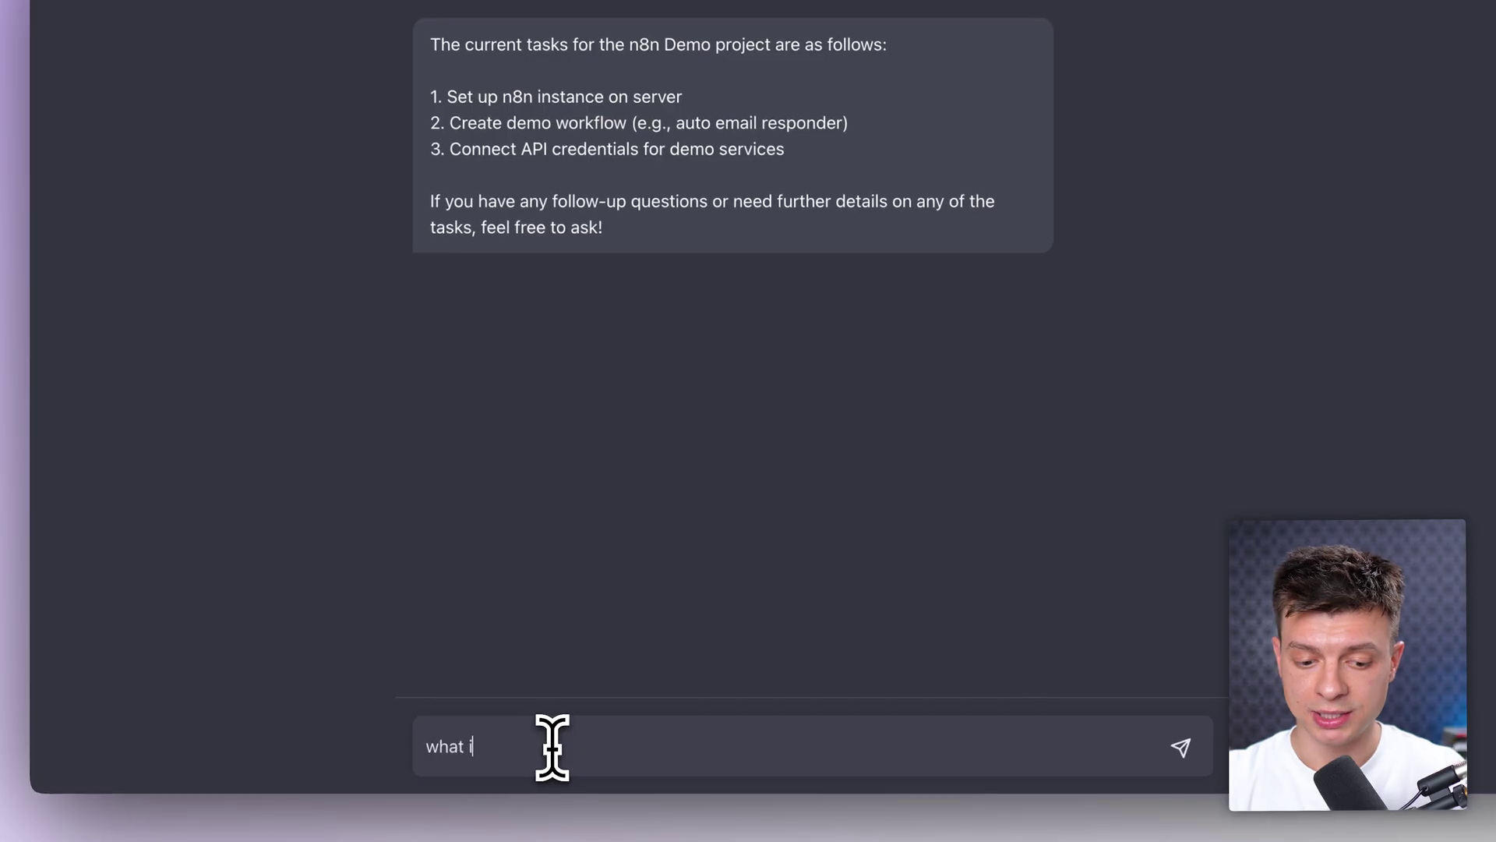
pyautogui.write('s the summary for')
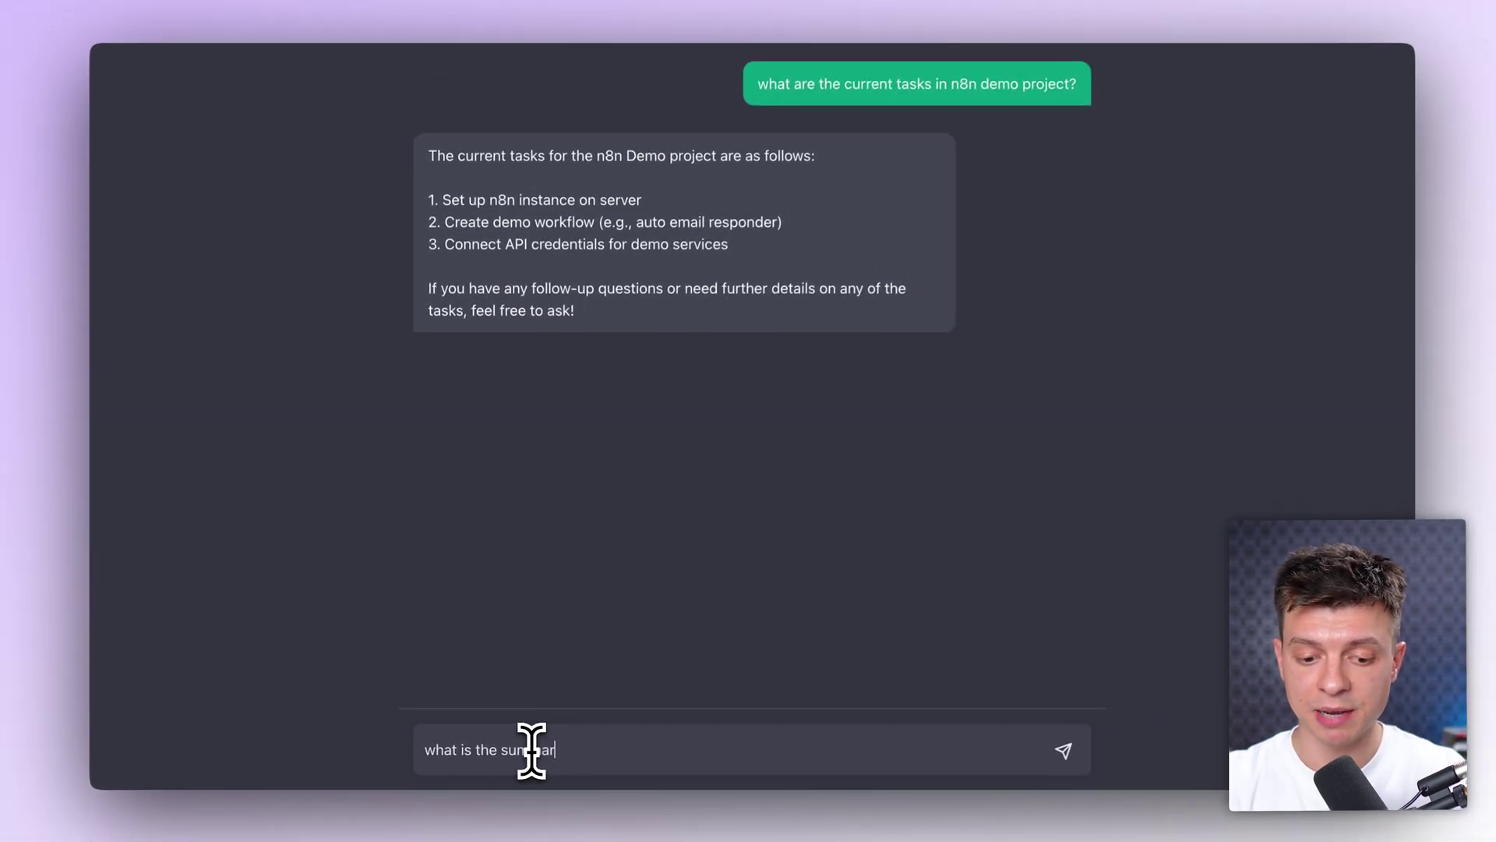
pyautogui.press('super+v')
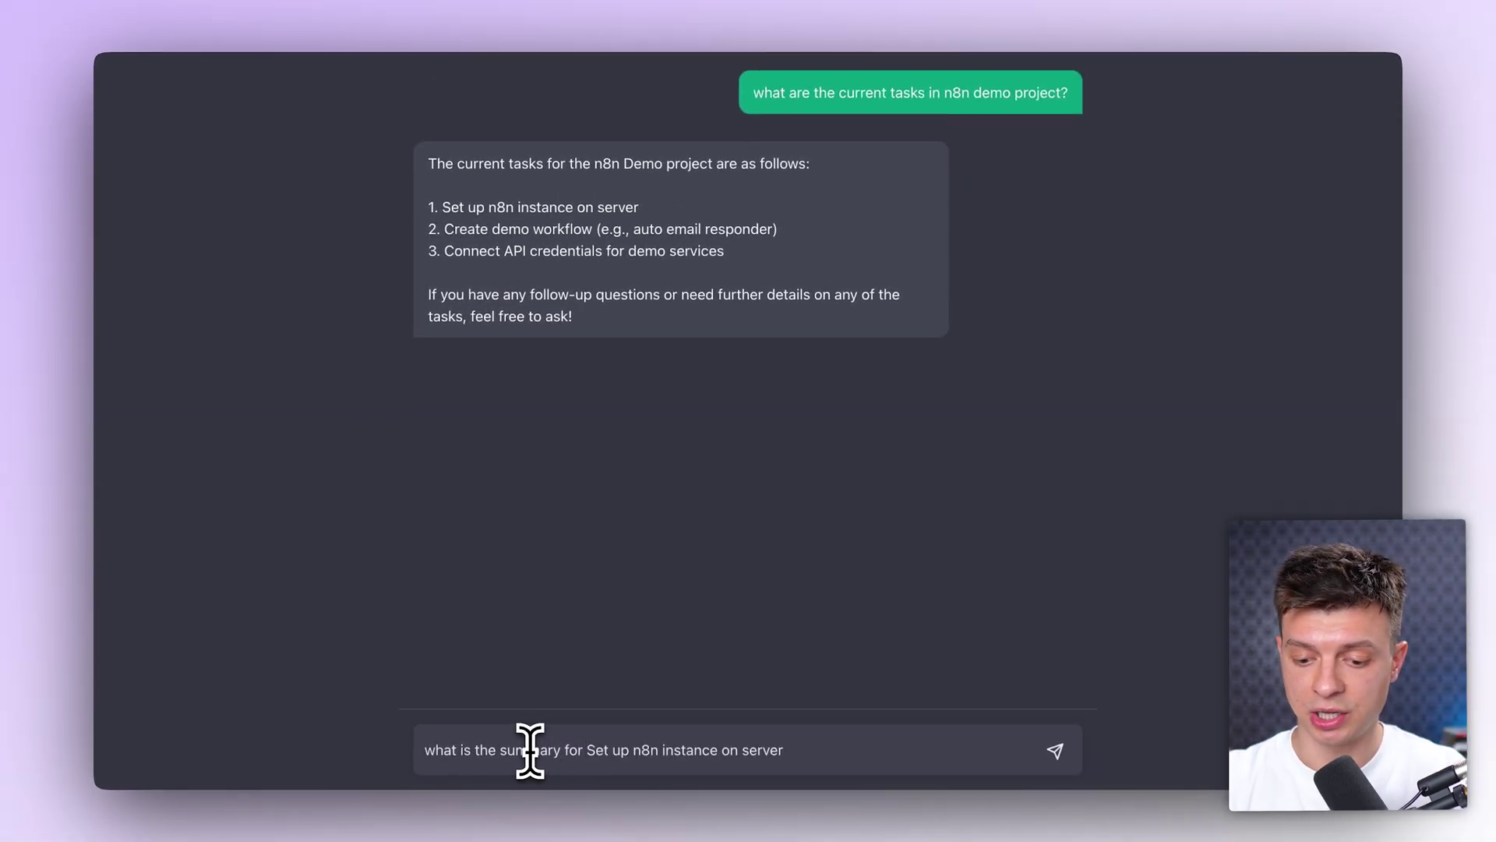
pyautogui.write('?')
pyautogui.press('Return')
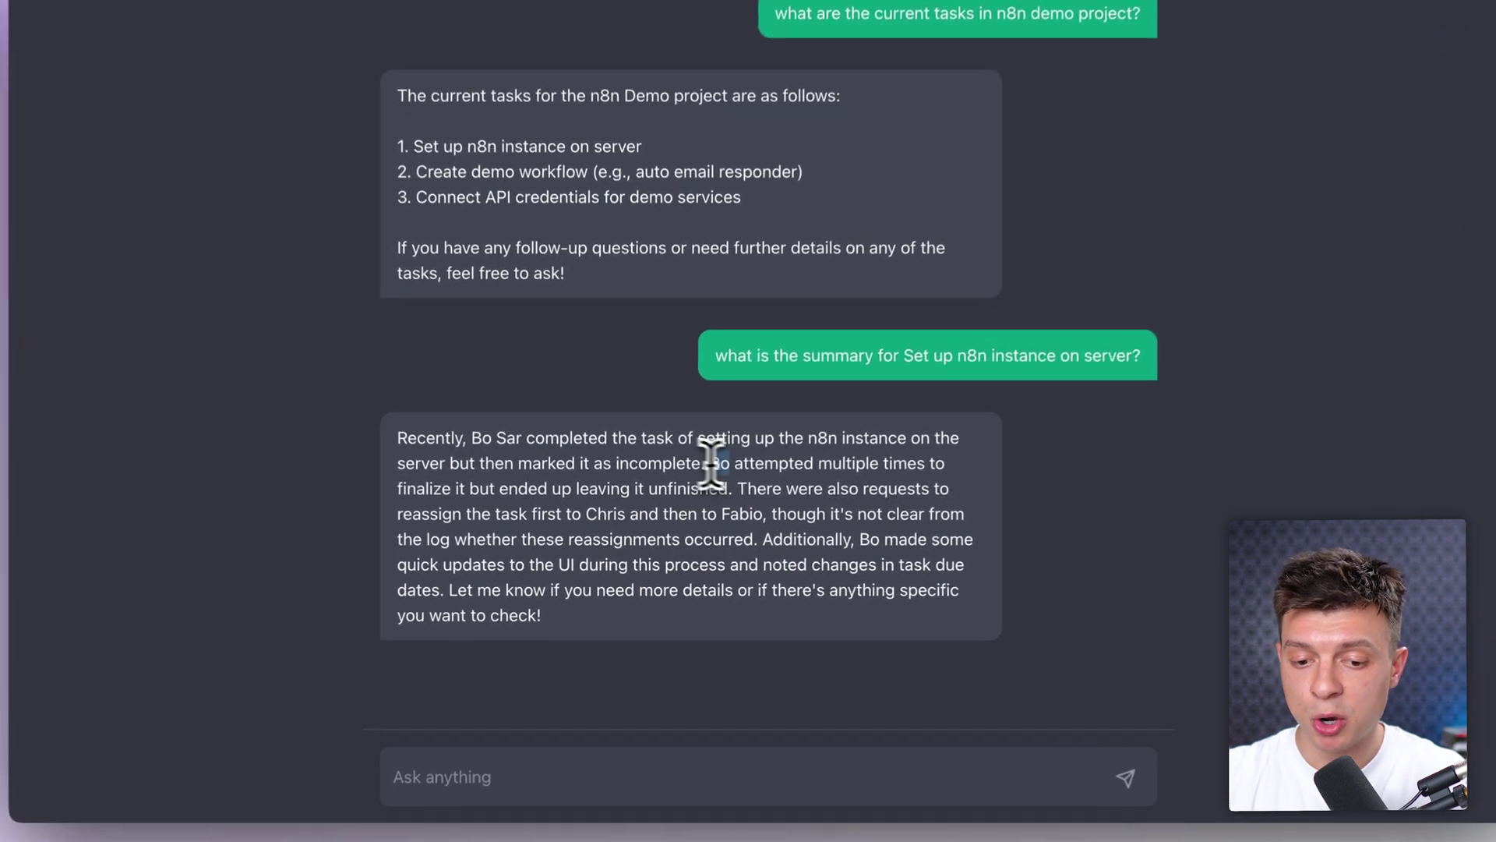
# Step: Highlight the parts of the summary answer about the task being left unfinished
pyautogui.moveTo(697, 479); pyautogui.dragTo(787, 480)
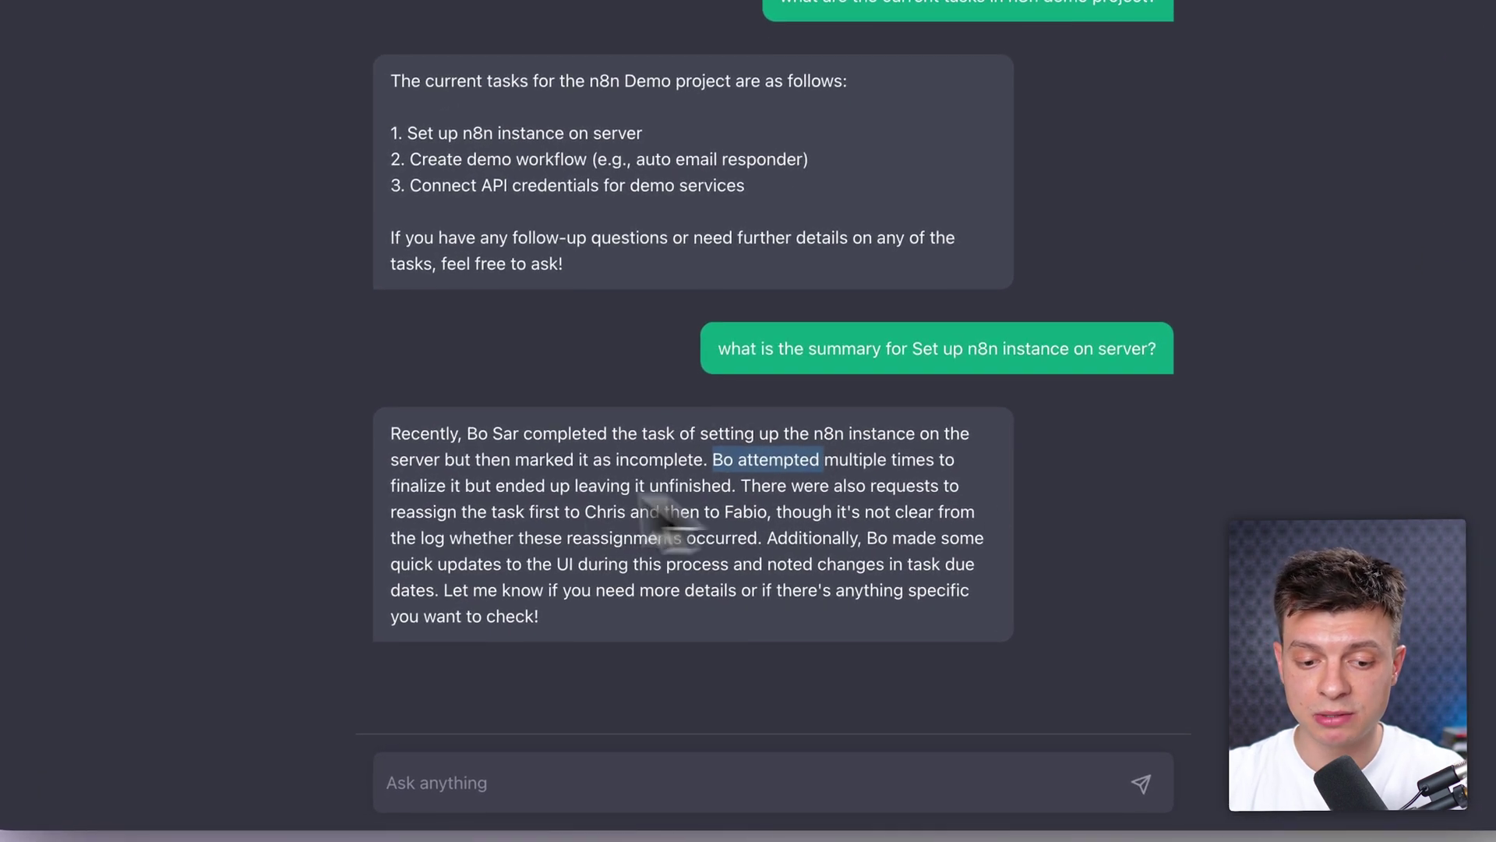
pyautogui.moveTo(585, 486); pyautogui.dragTo(732, 484)
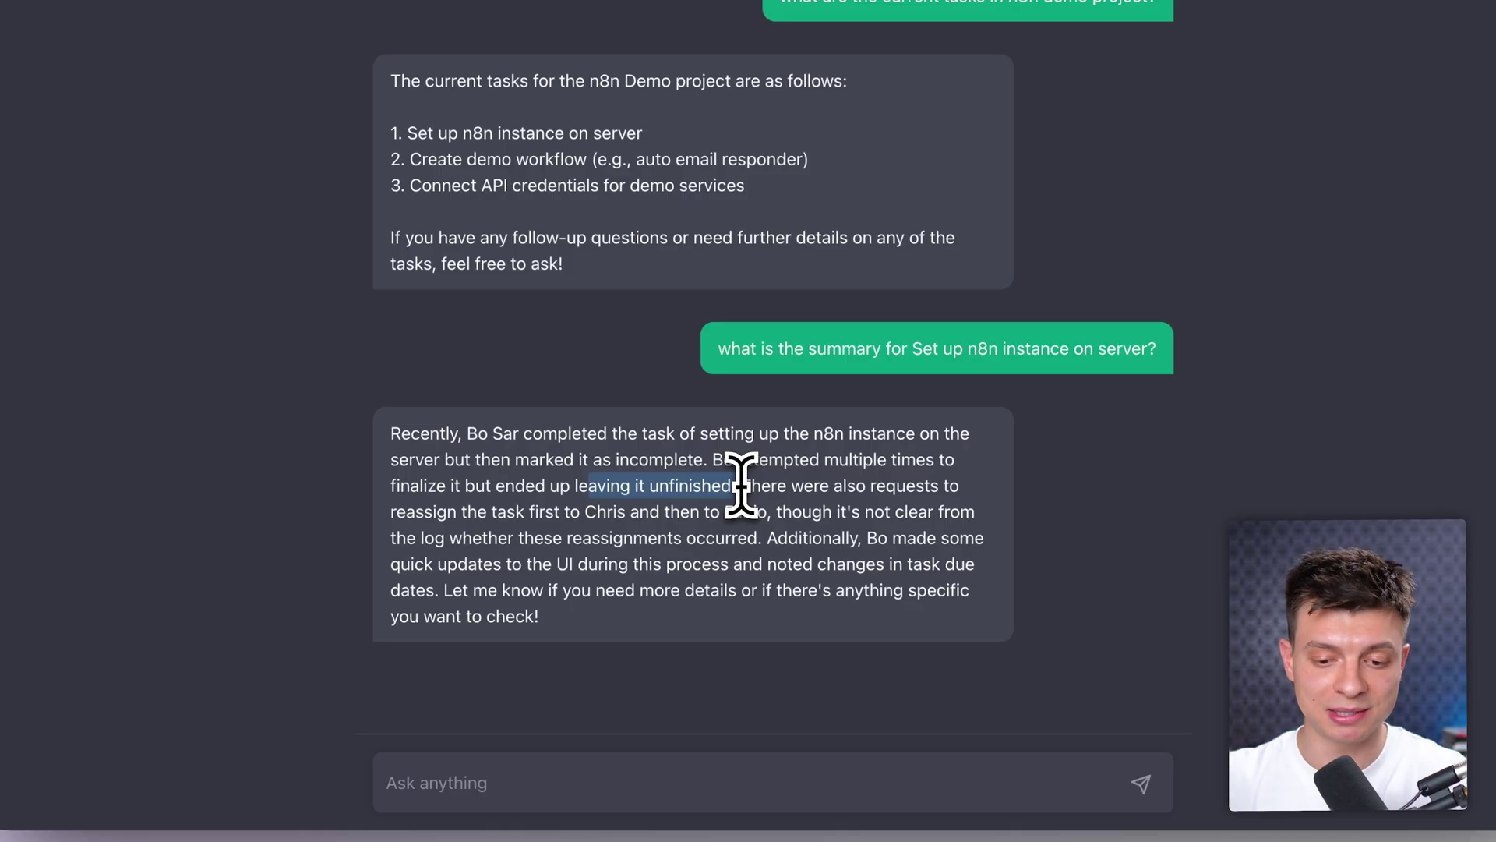
pyautogui.moveTo(739, 485); pyautogui.dragTo(748, 485)
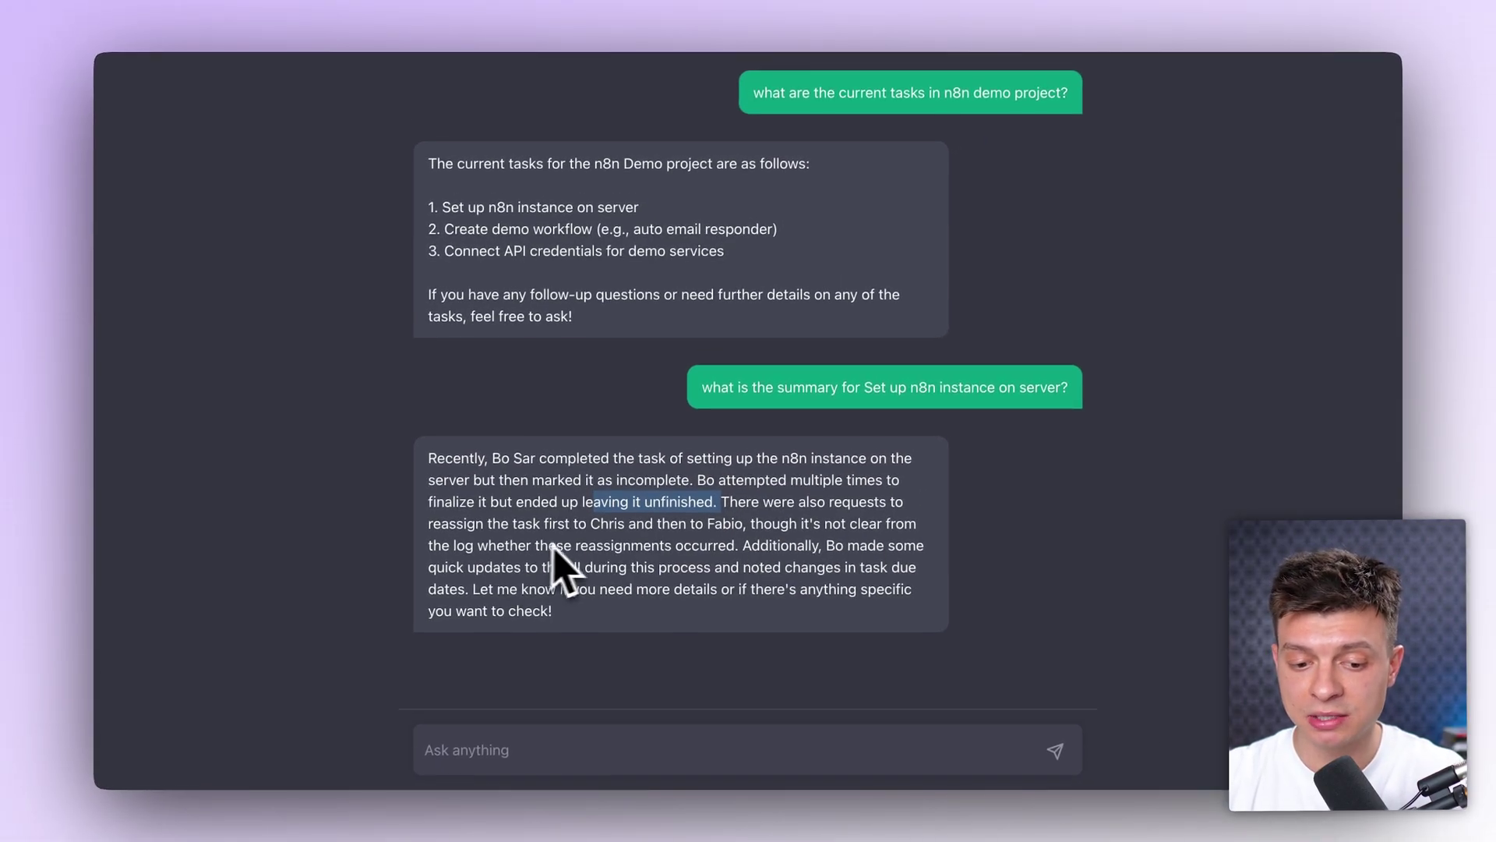
pyautogui.click(748, 545)
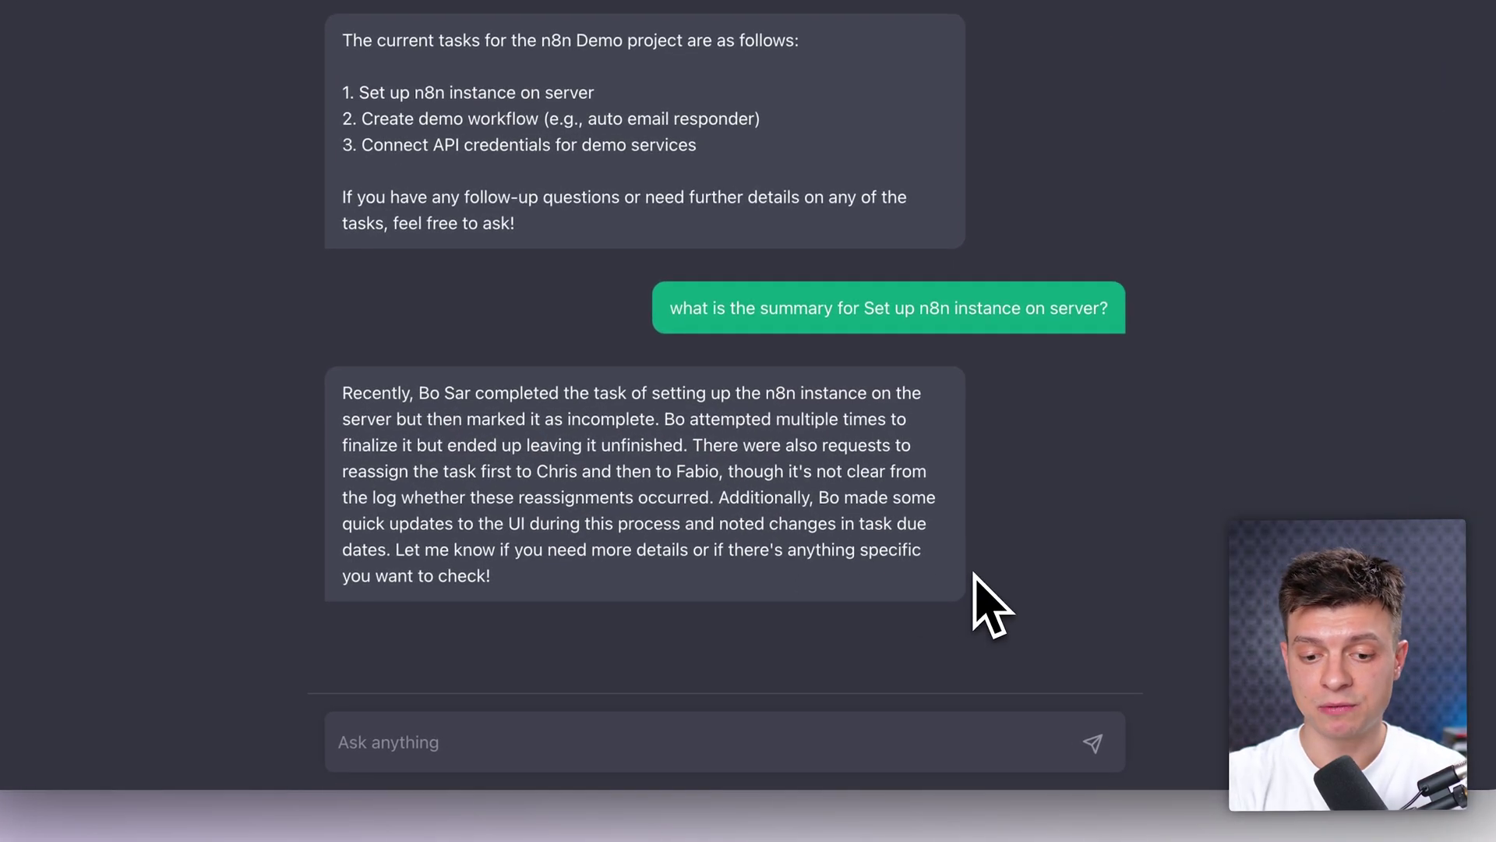
# Step: Send 'OK, add a comment telling to complete this task by Friday' to the agent
pyautogui.click(632, 742)
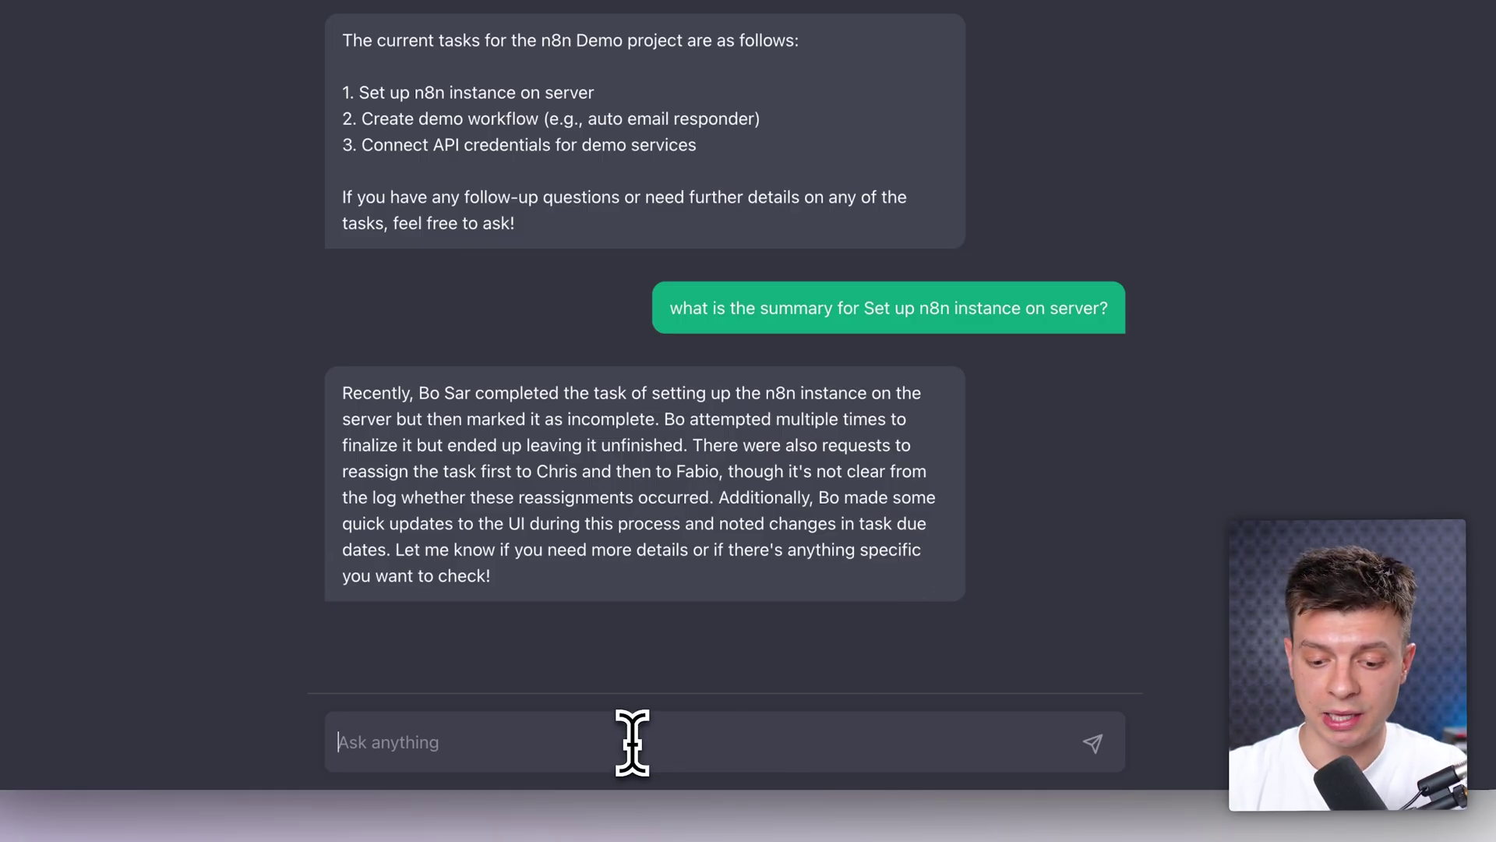
pyautogui.write('OK,')
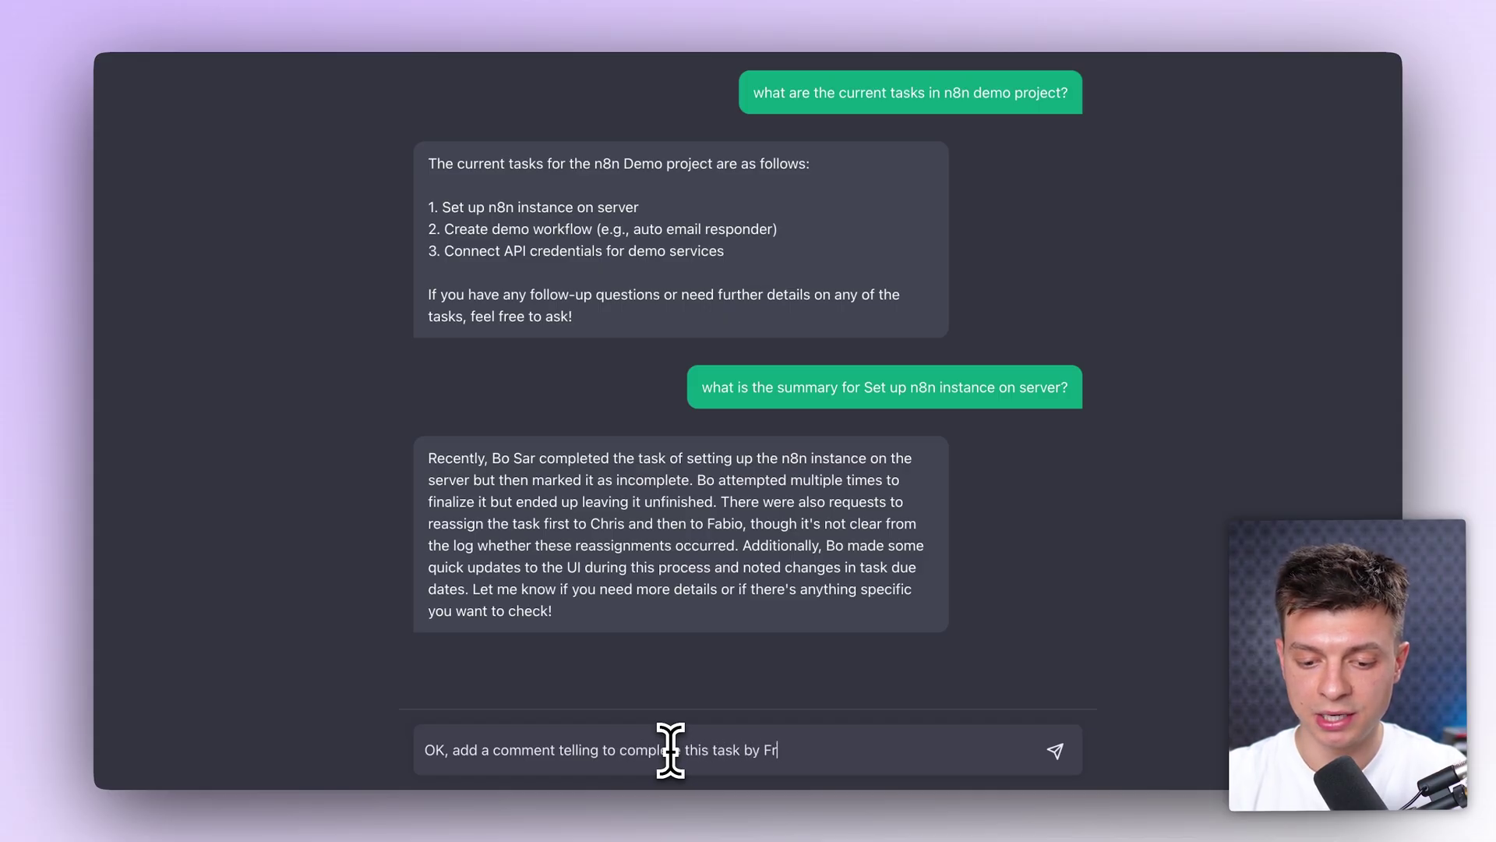
pyautogui.write('iday')
pyautogui.press('Return')
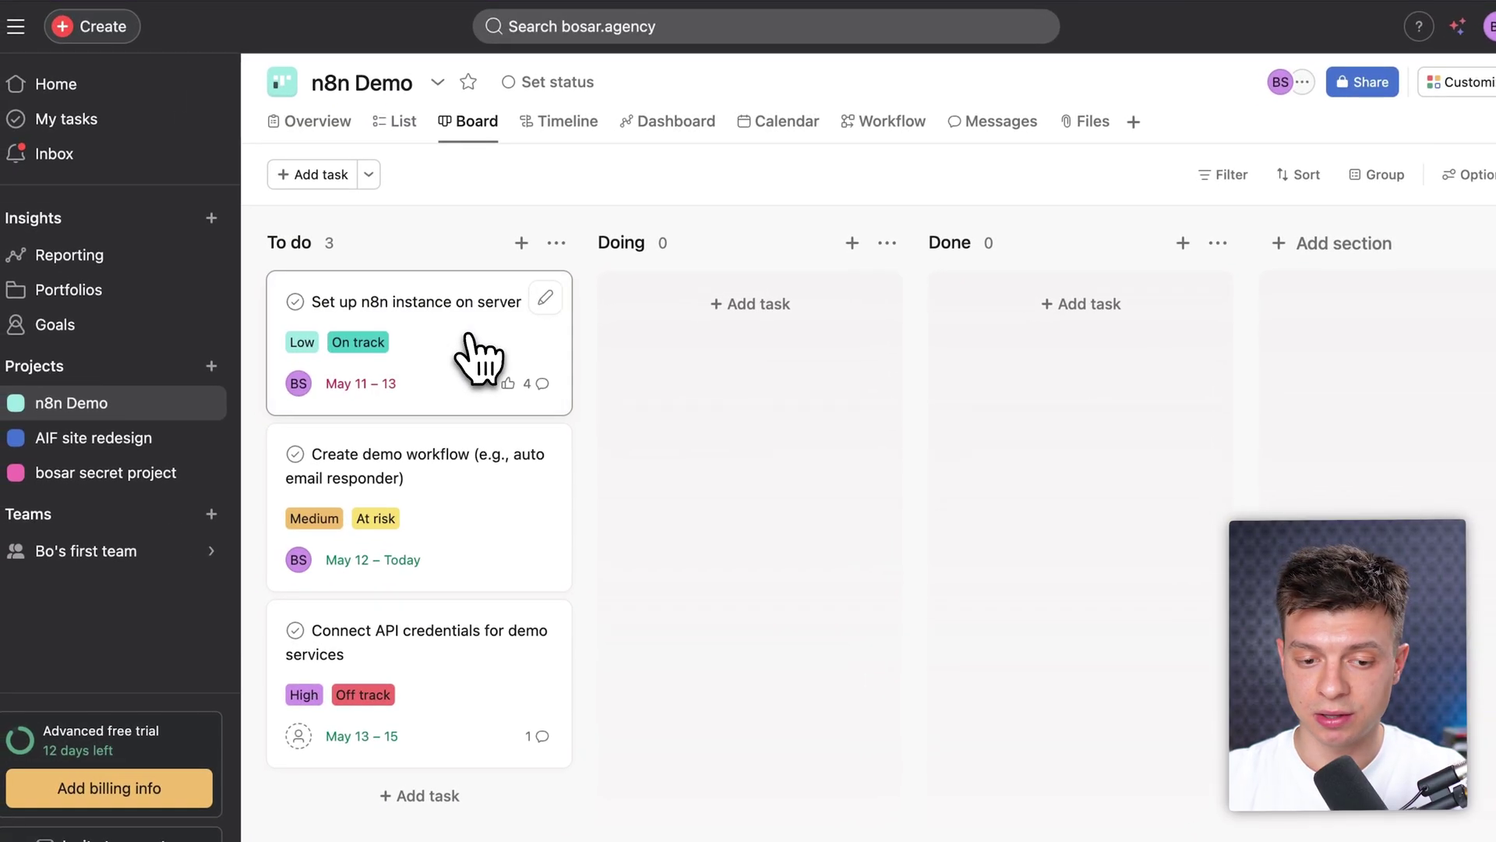
pyautogui.click(477, 354)
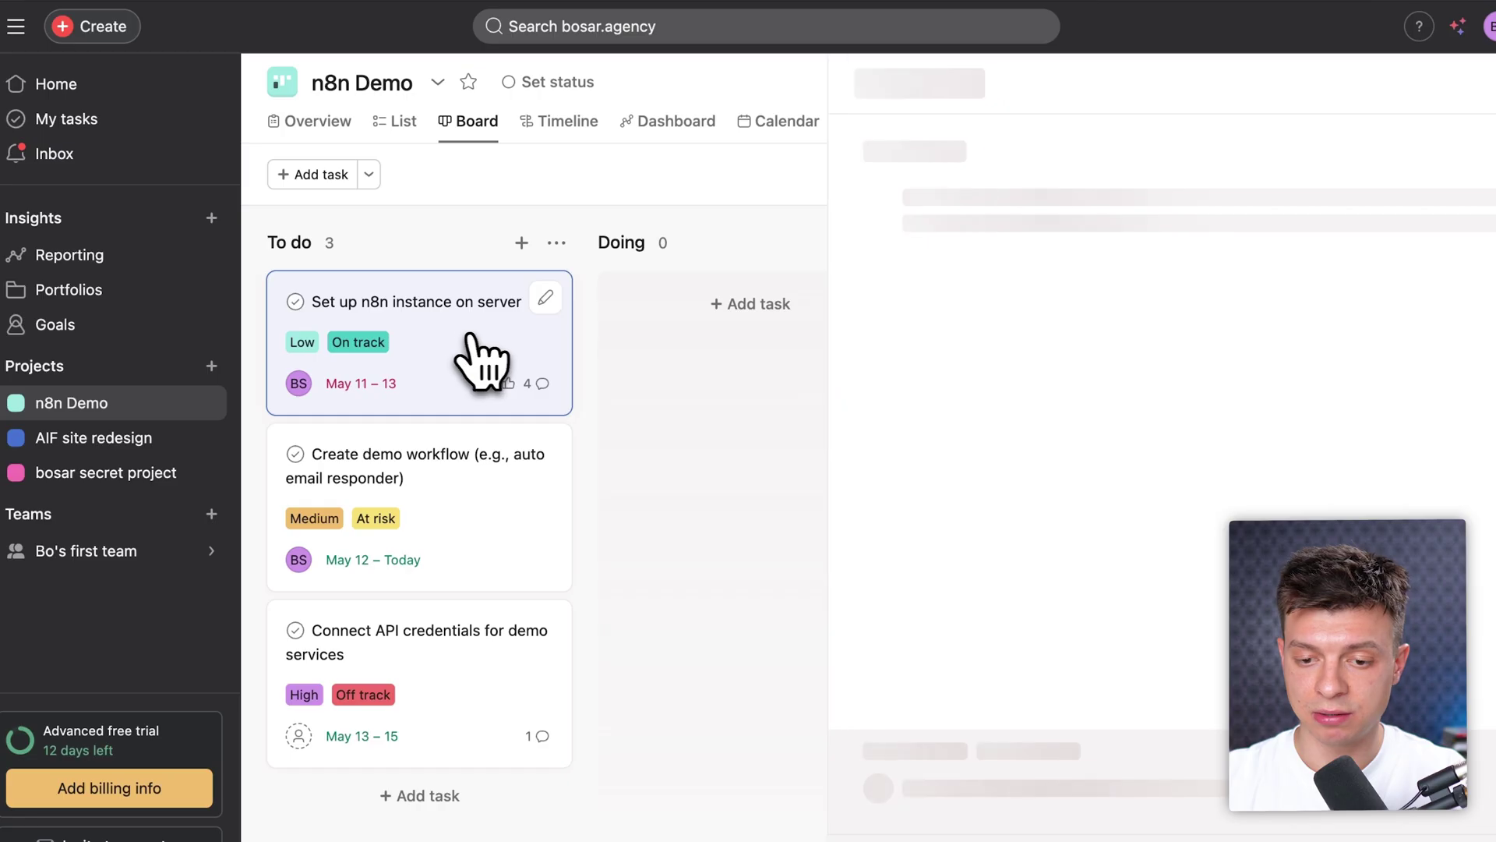
pyautogui.scroll(-5, 1142, 647)
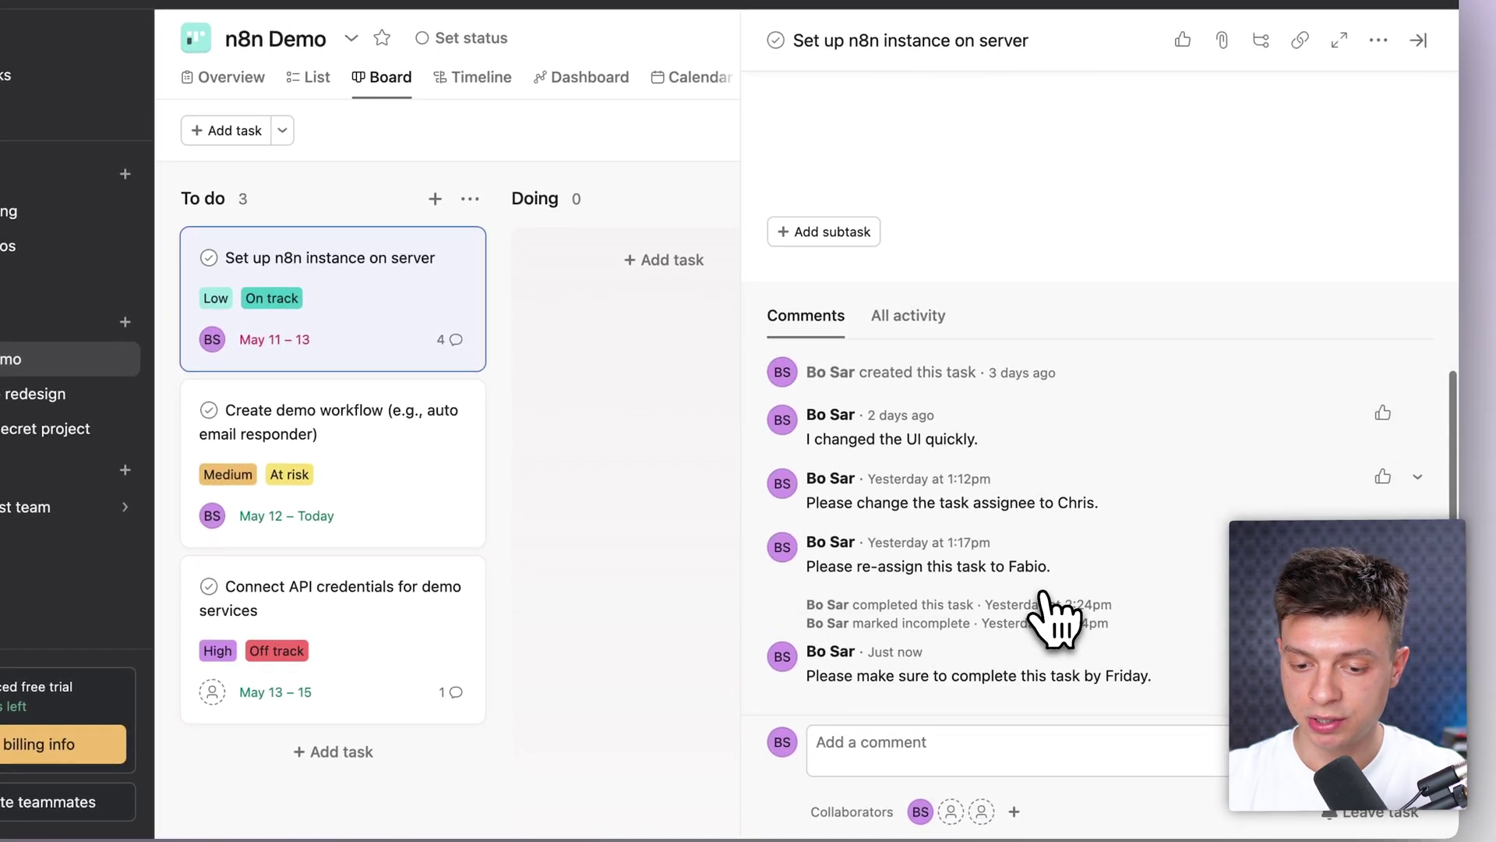
pyautogui.moveTo(922, 651); pyautogui.dragTo(868, 652)
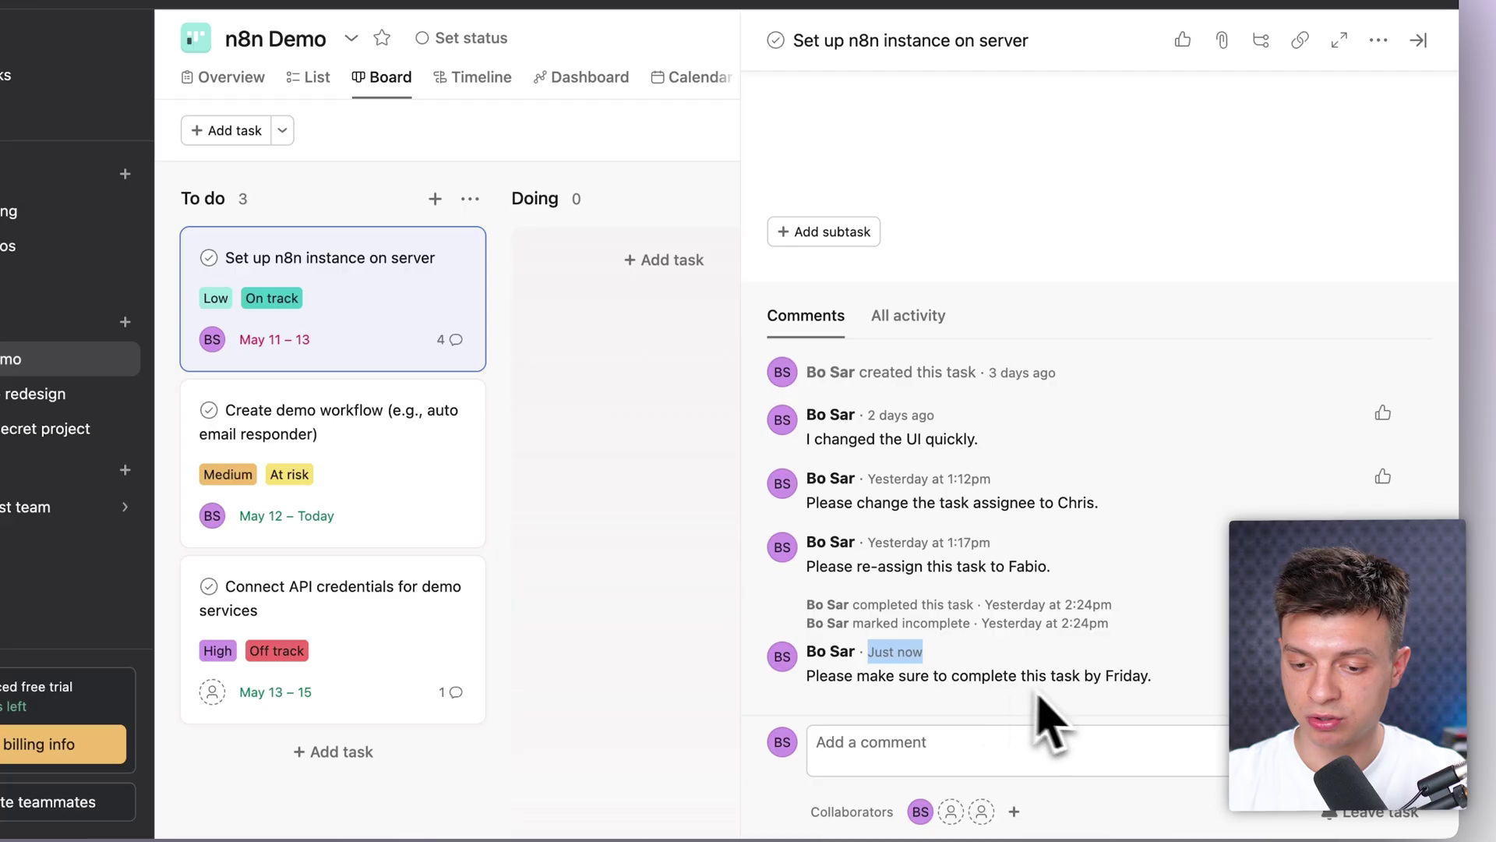
pyautogui.click(623, 532)
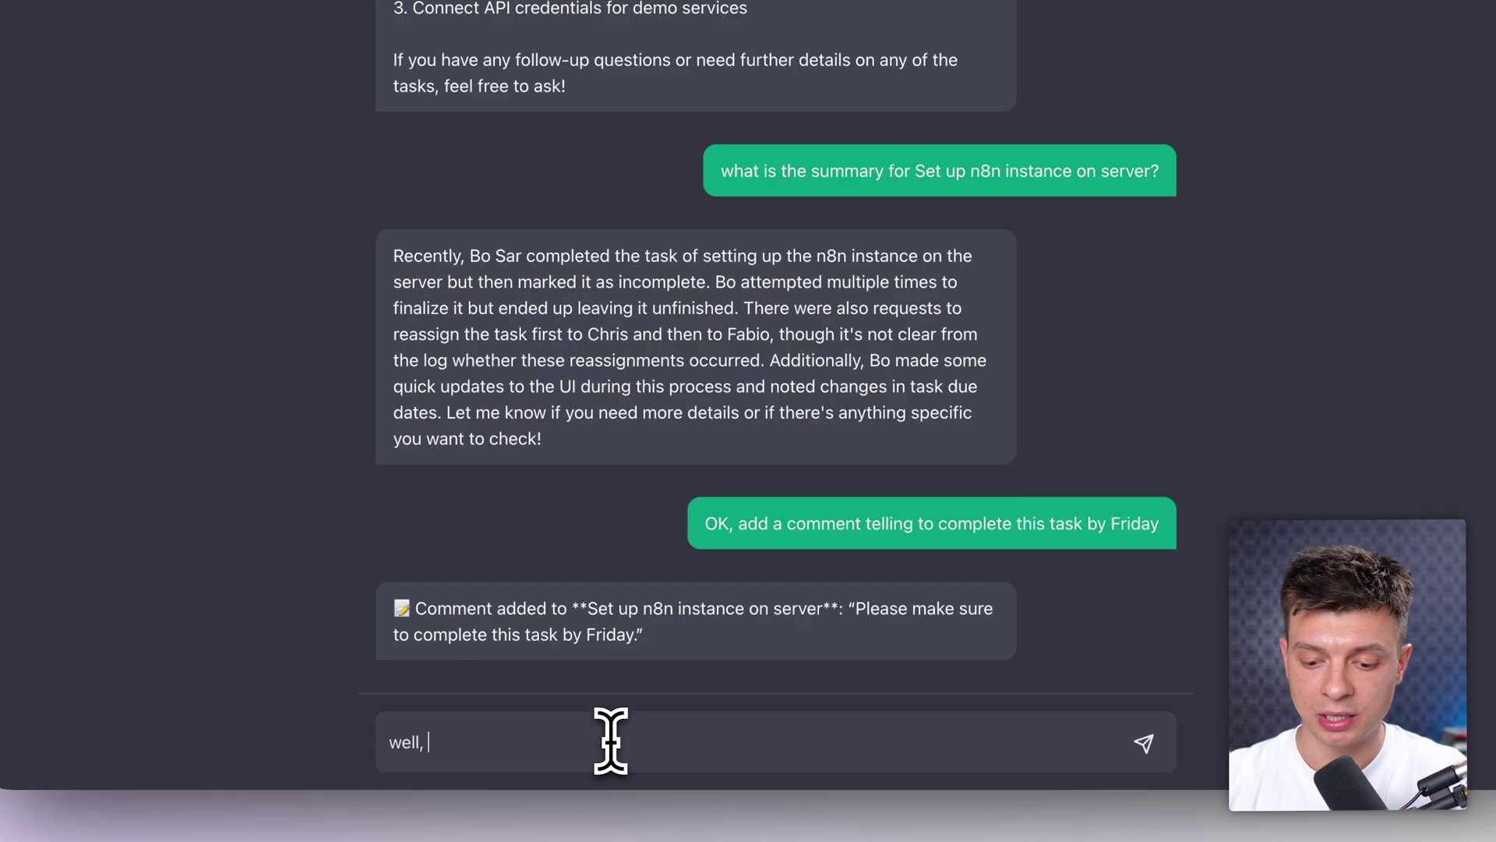
# Step: Send 'well, actually let's change the status to complete' to the agent
pyautogui.write("ctually let's change the statu")
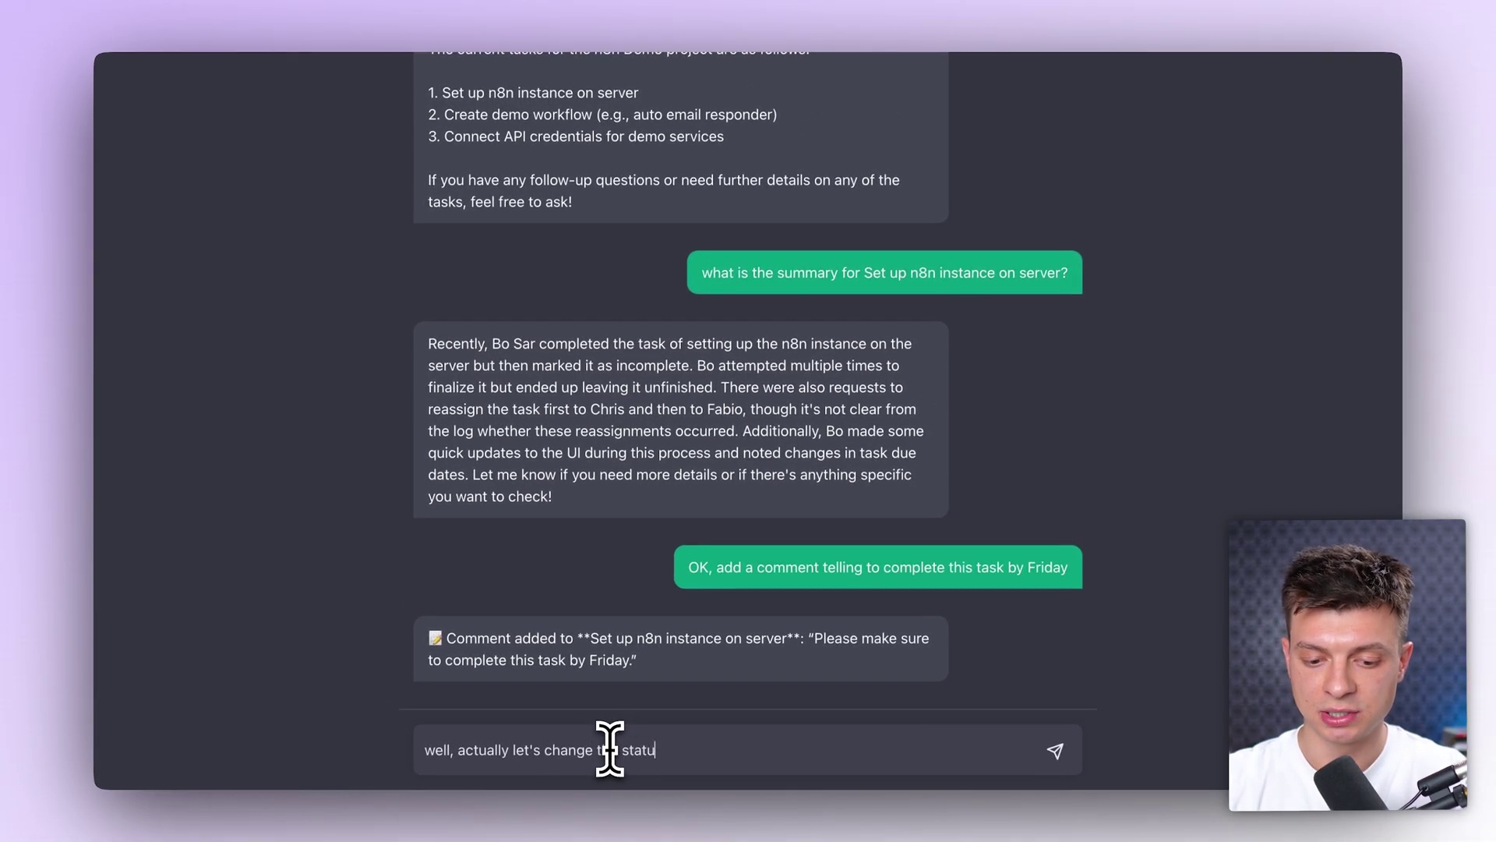
pyautogui.write('s to complete')
pyautogui.press('Return')
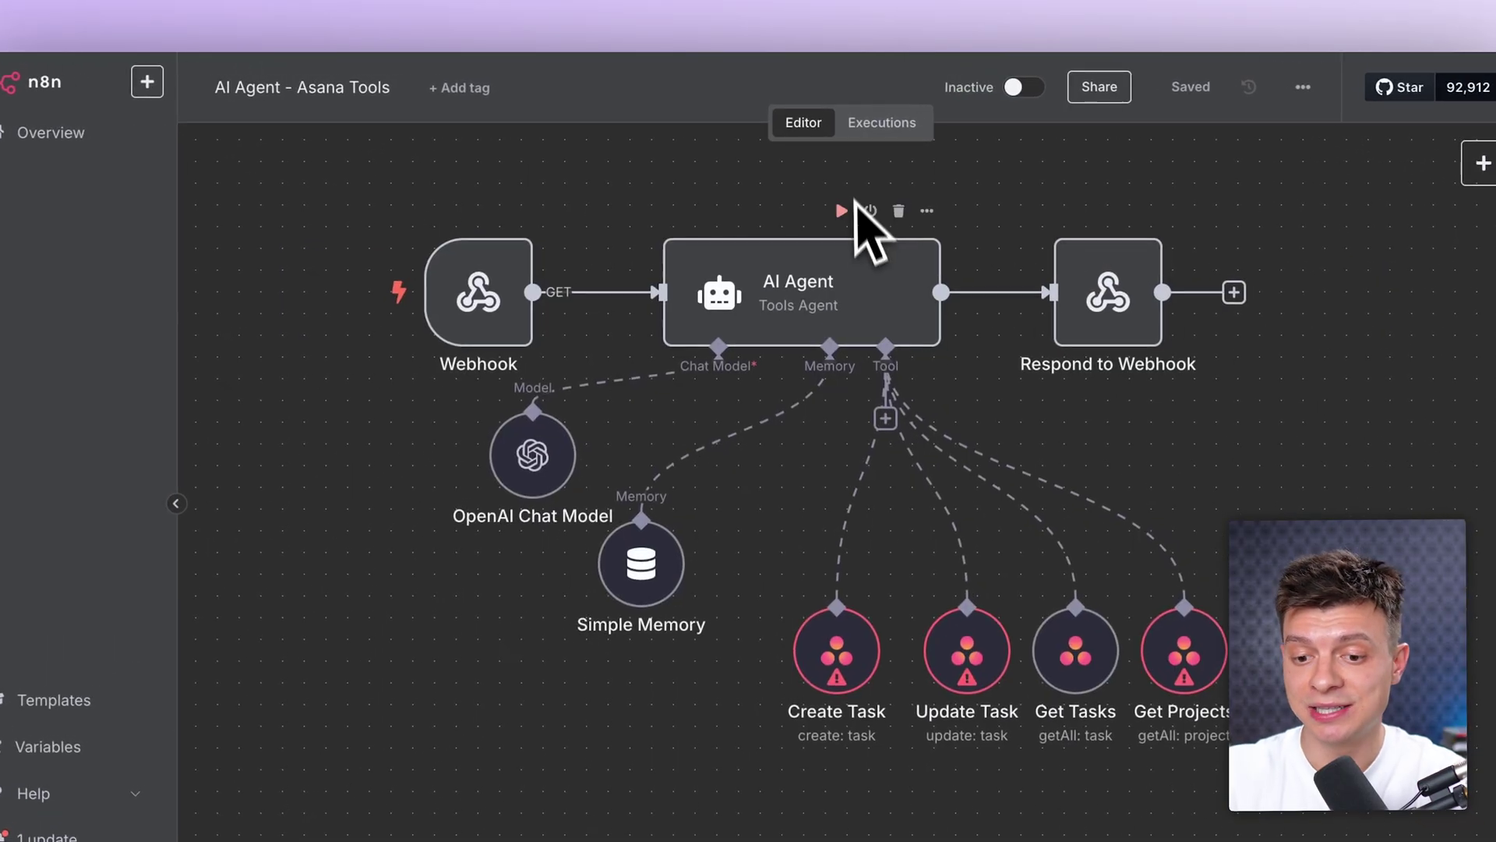
pyautogui.moveTo(546, 282)
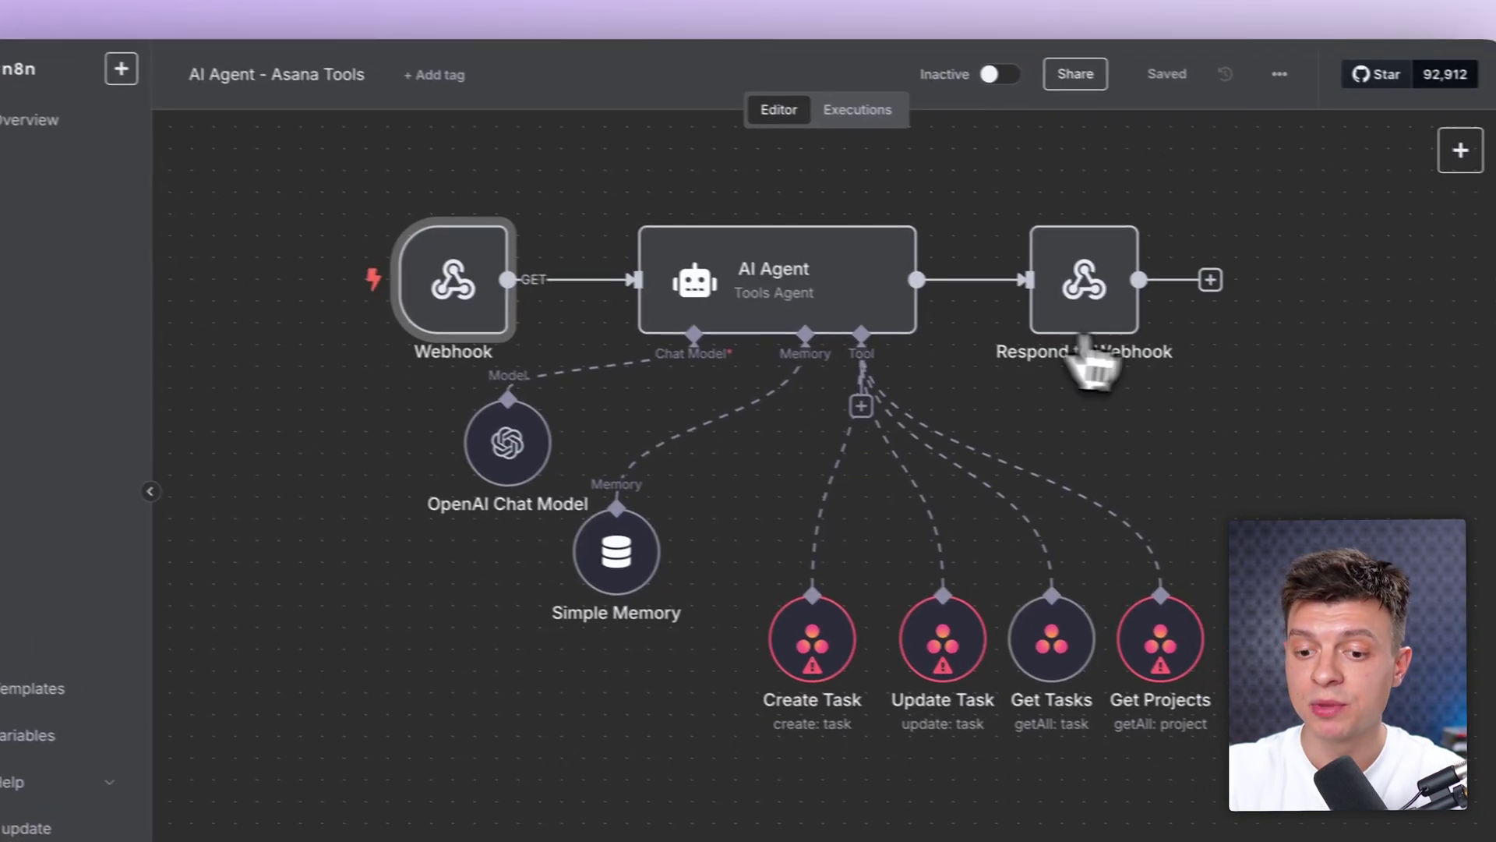
pyautogui.click(1091, 312)
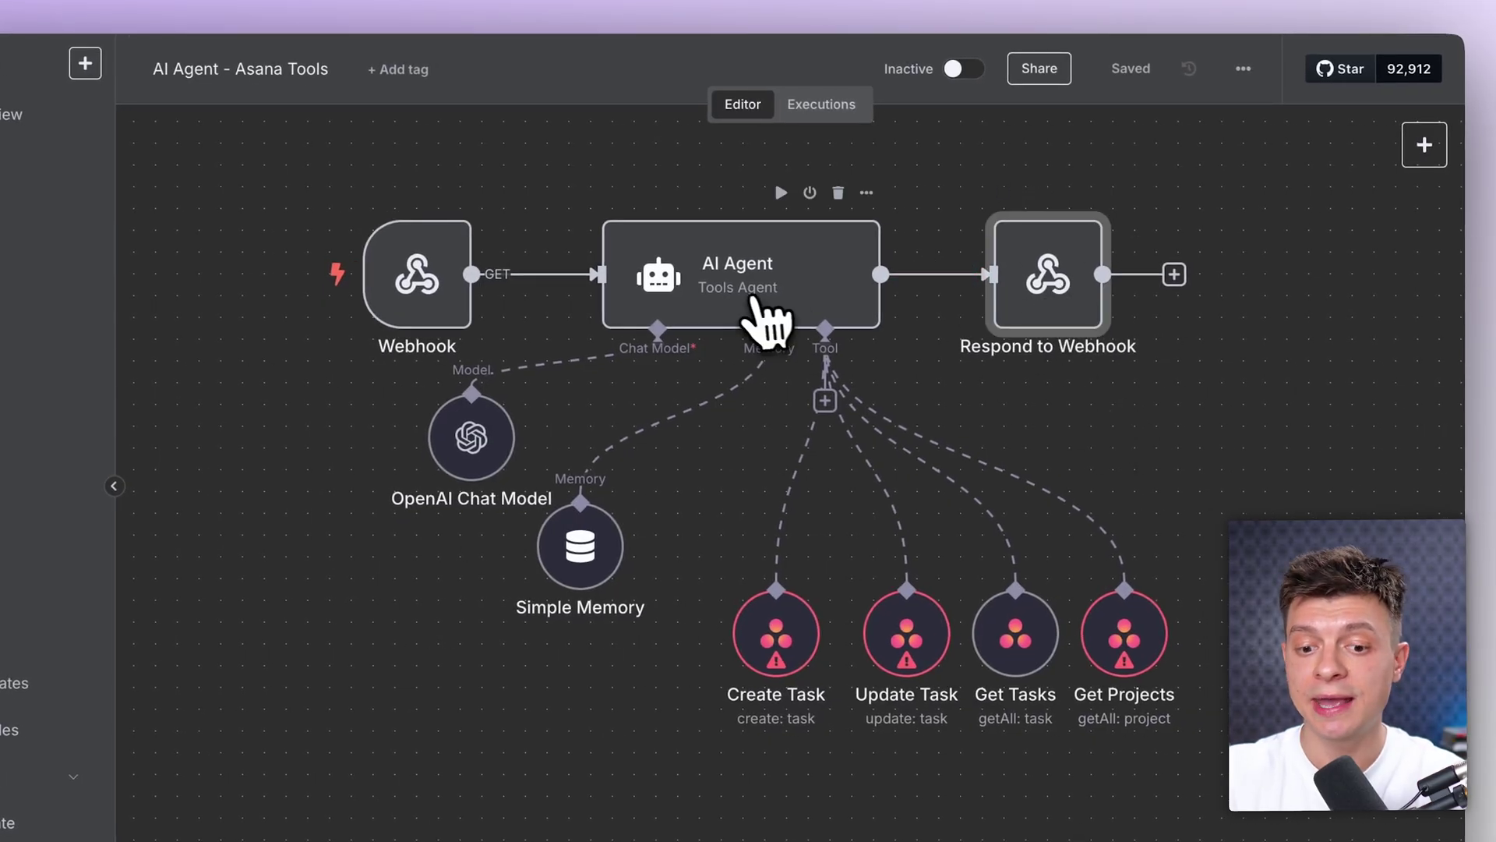
pyautogui.click(764, 321)
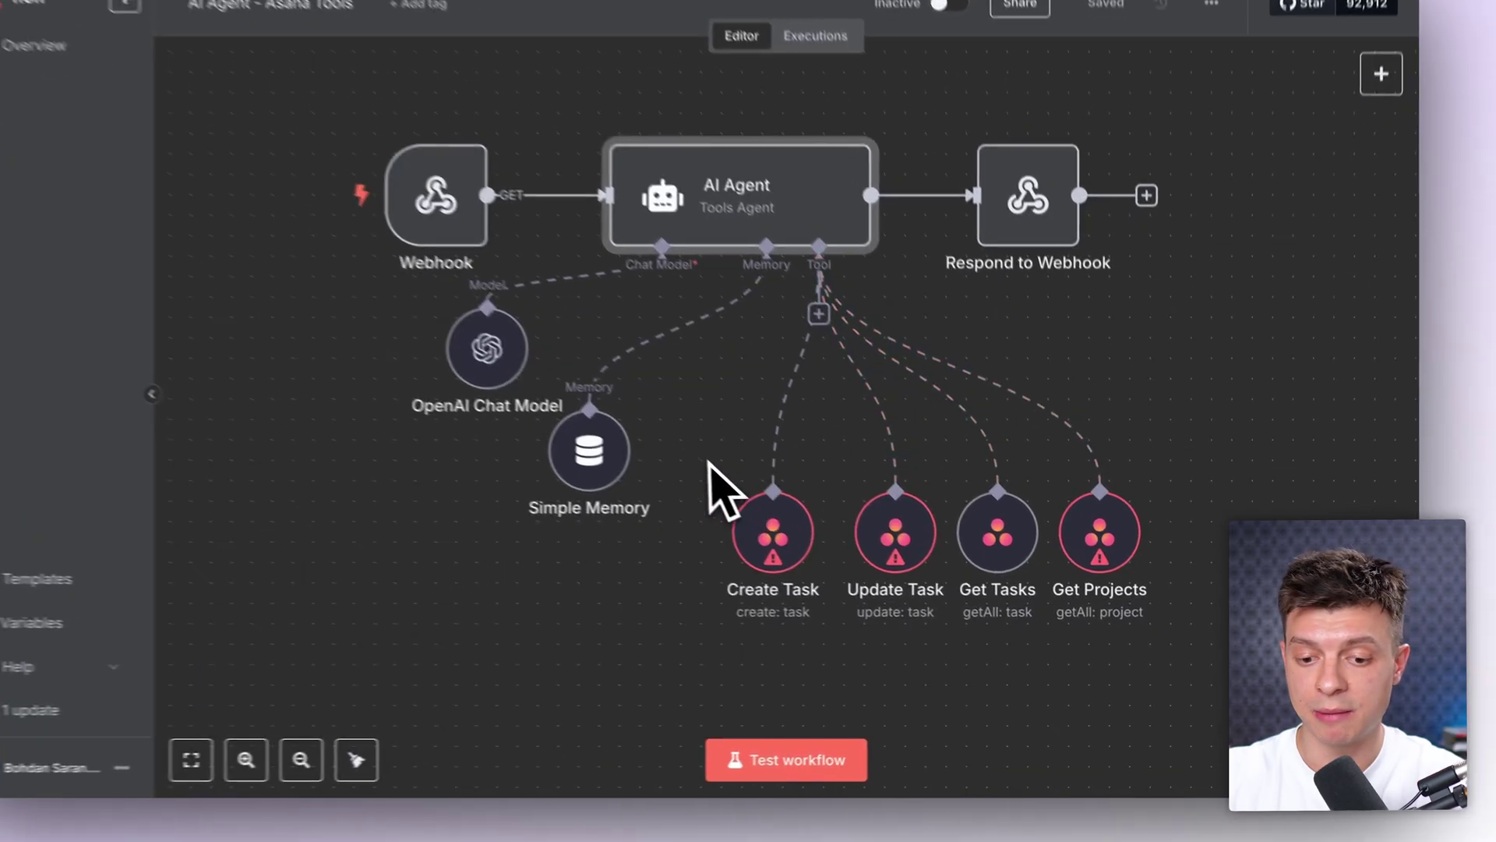
pyautogui.moveTo(782, 512); pyautogui.dragTo(1156, 647)
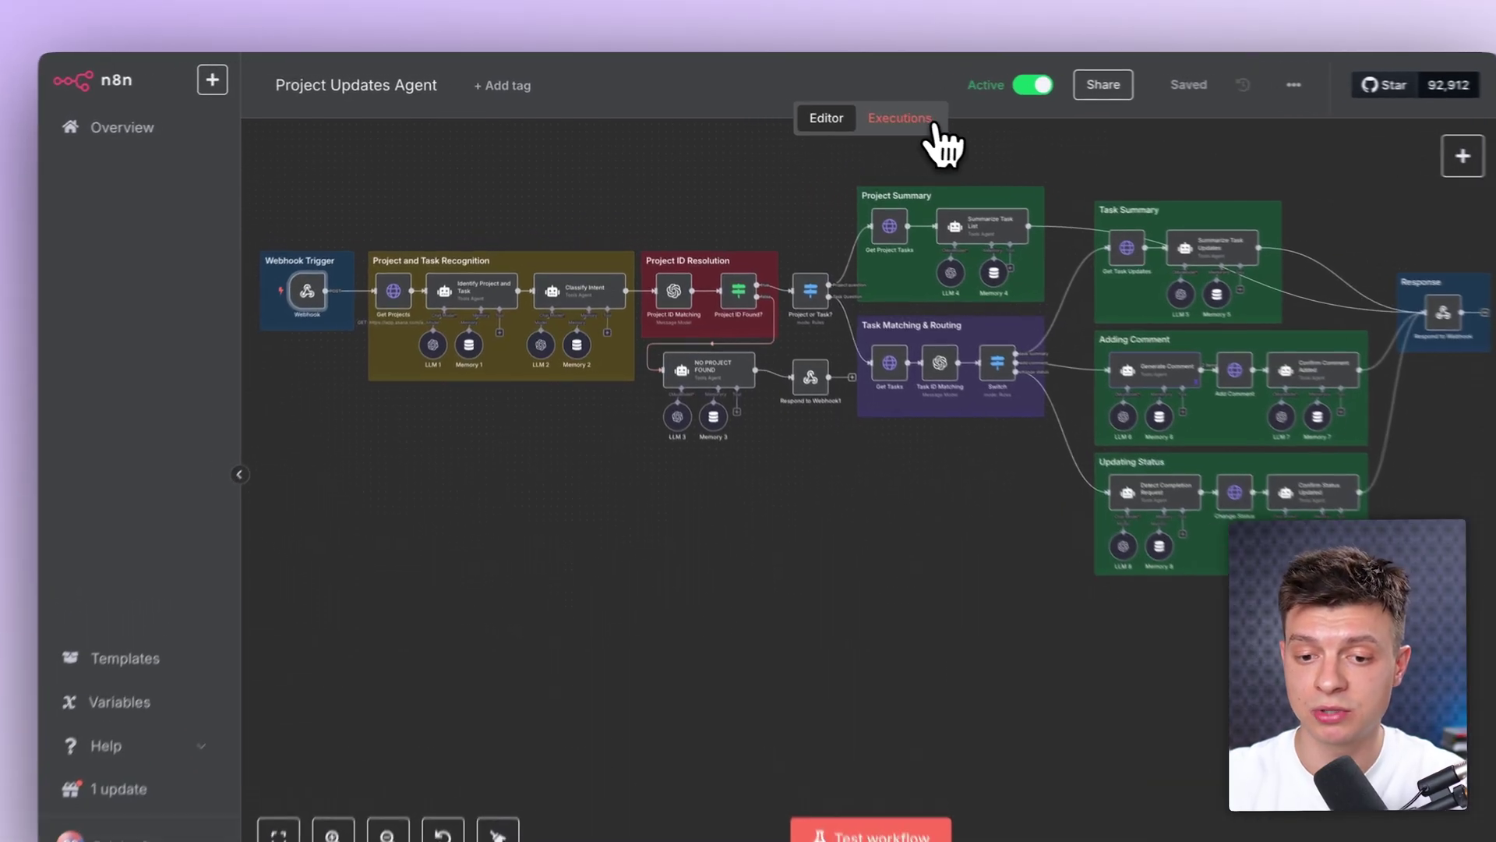
# Step: Open the executions list, view the Classify Intent node's run details, then return to the canvas
pyautogui.click(873, 113)
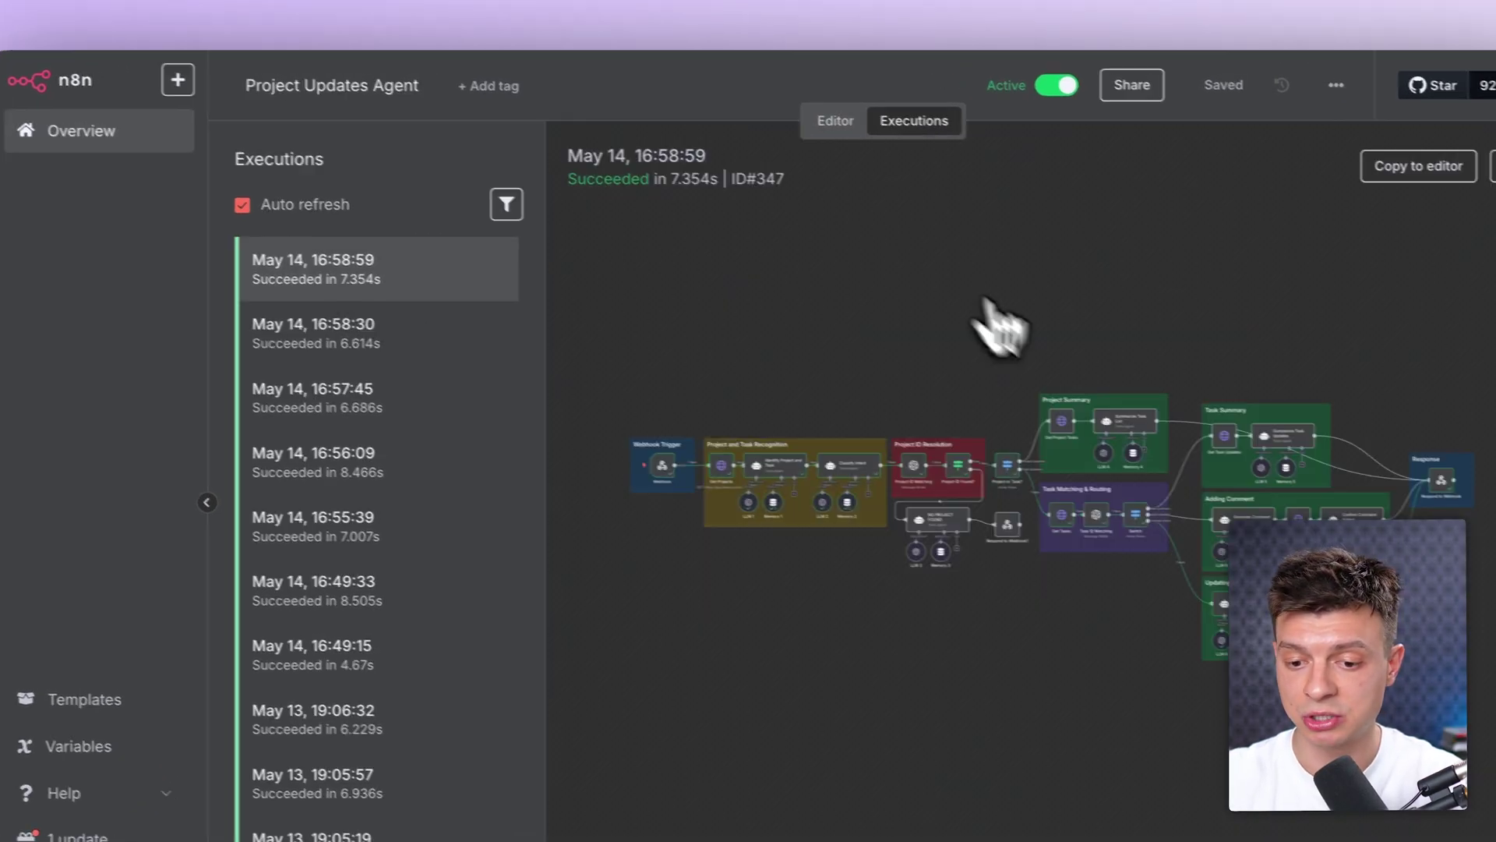
pyautogui.hscroll(-2, 857, 529)
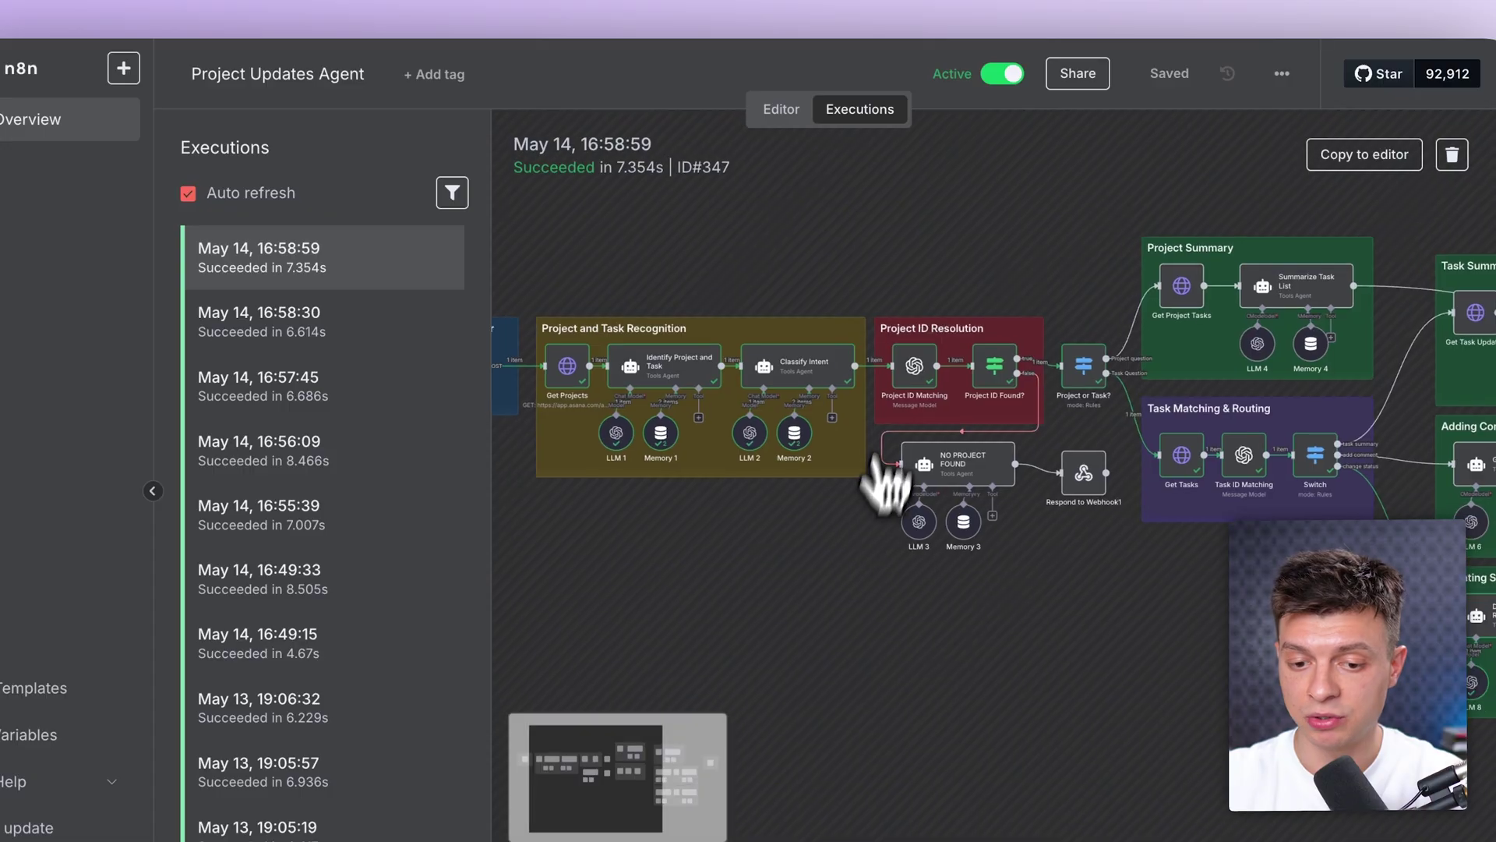
pyautogui.doubleClick(823, 395)
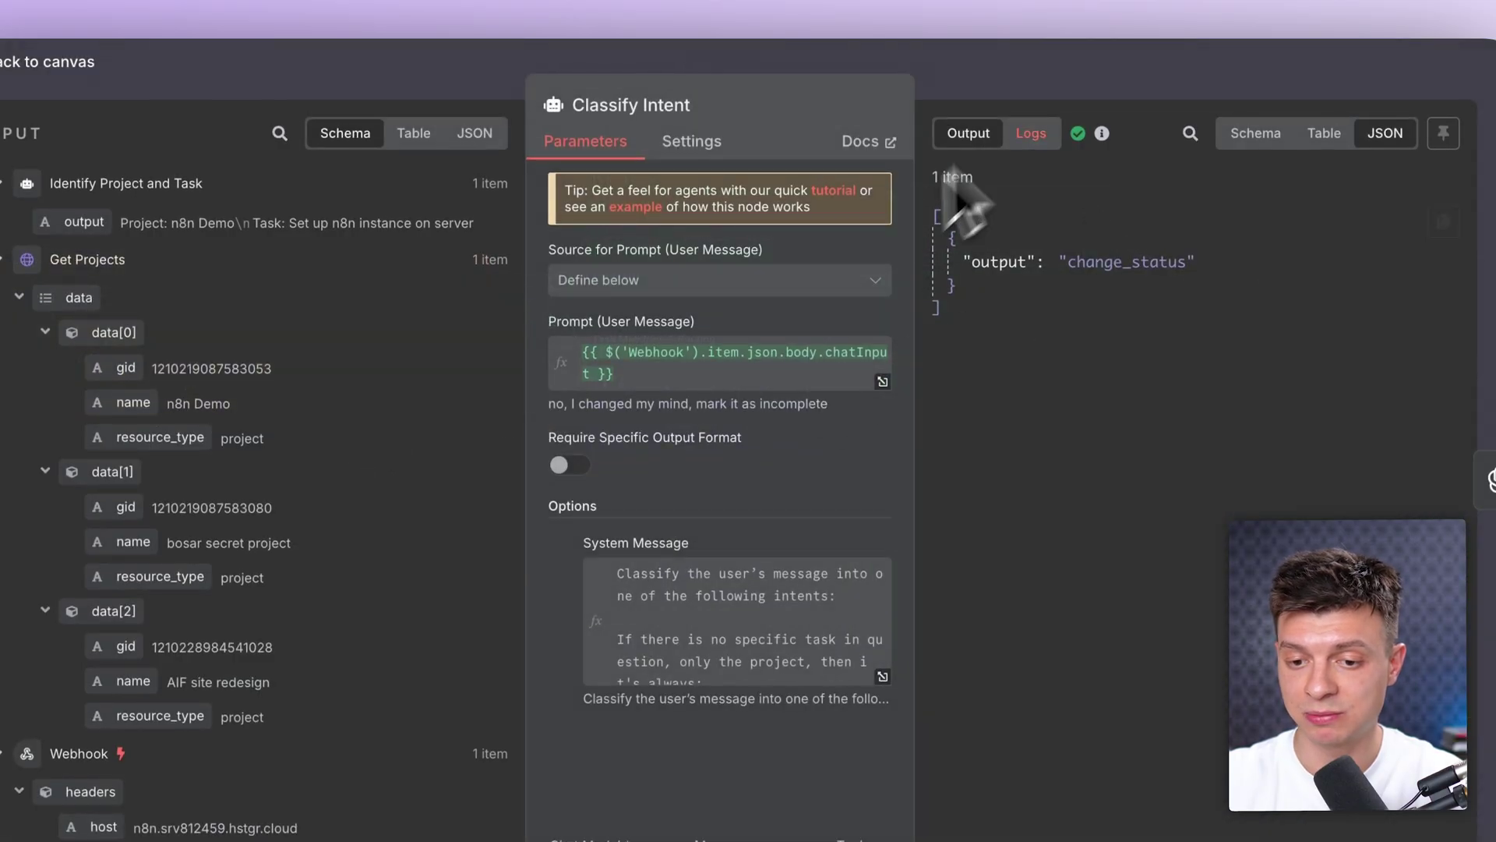
pyautogui.click(1056, 105)
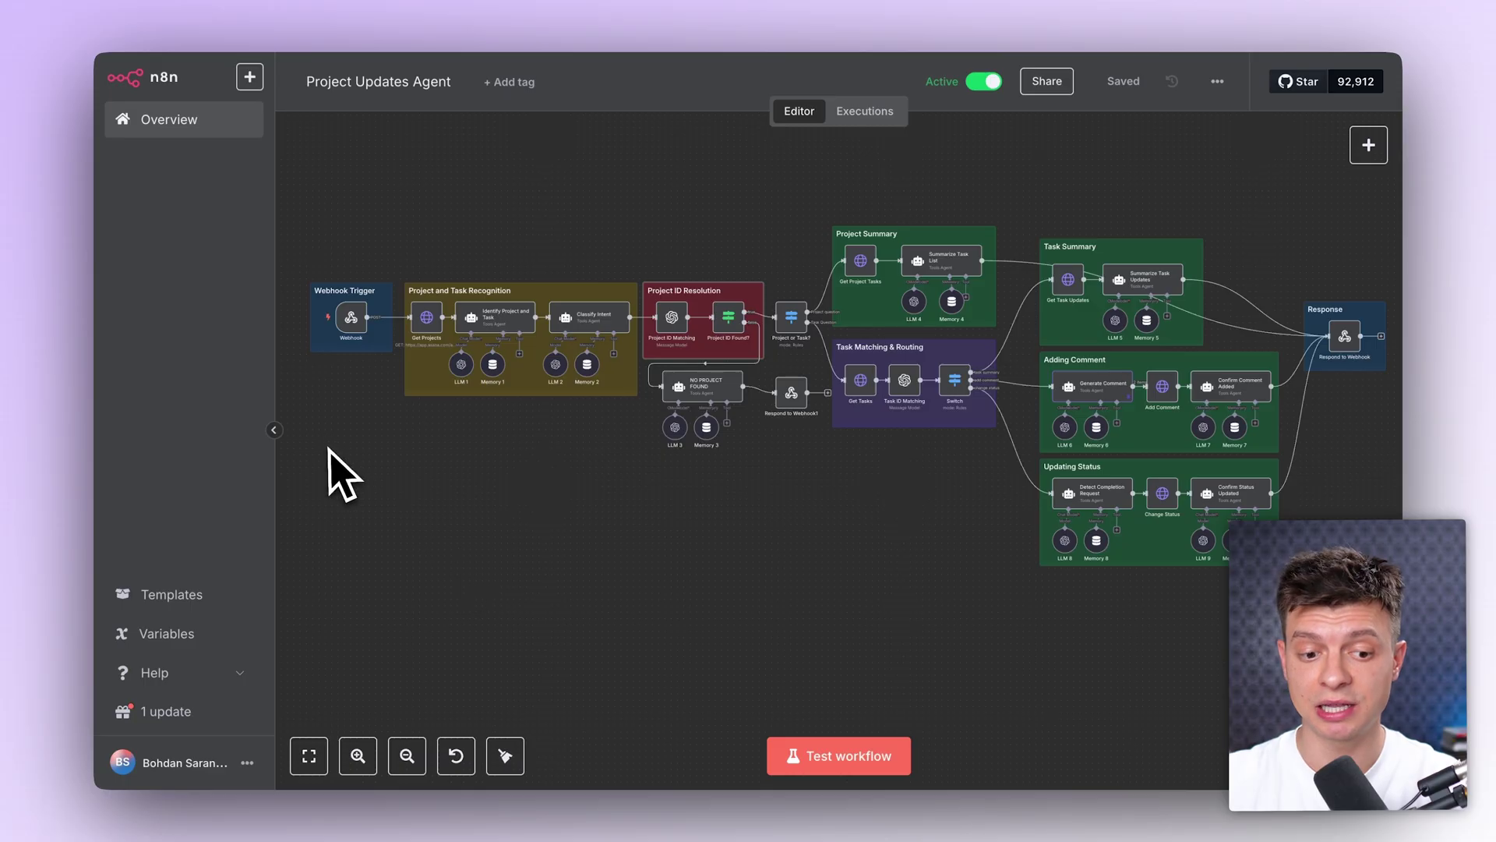
pyautogui.scroll(5, 327, 448)
# Step: Select the Webhook, Project and Task Recognition group and Project or Task? nodes, then open the AIF site redesign board
pyautogui.click(393, 265)
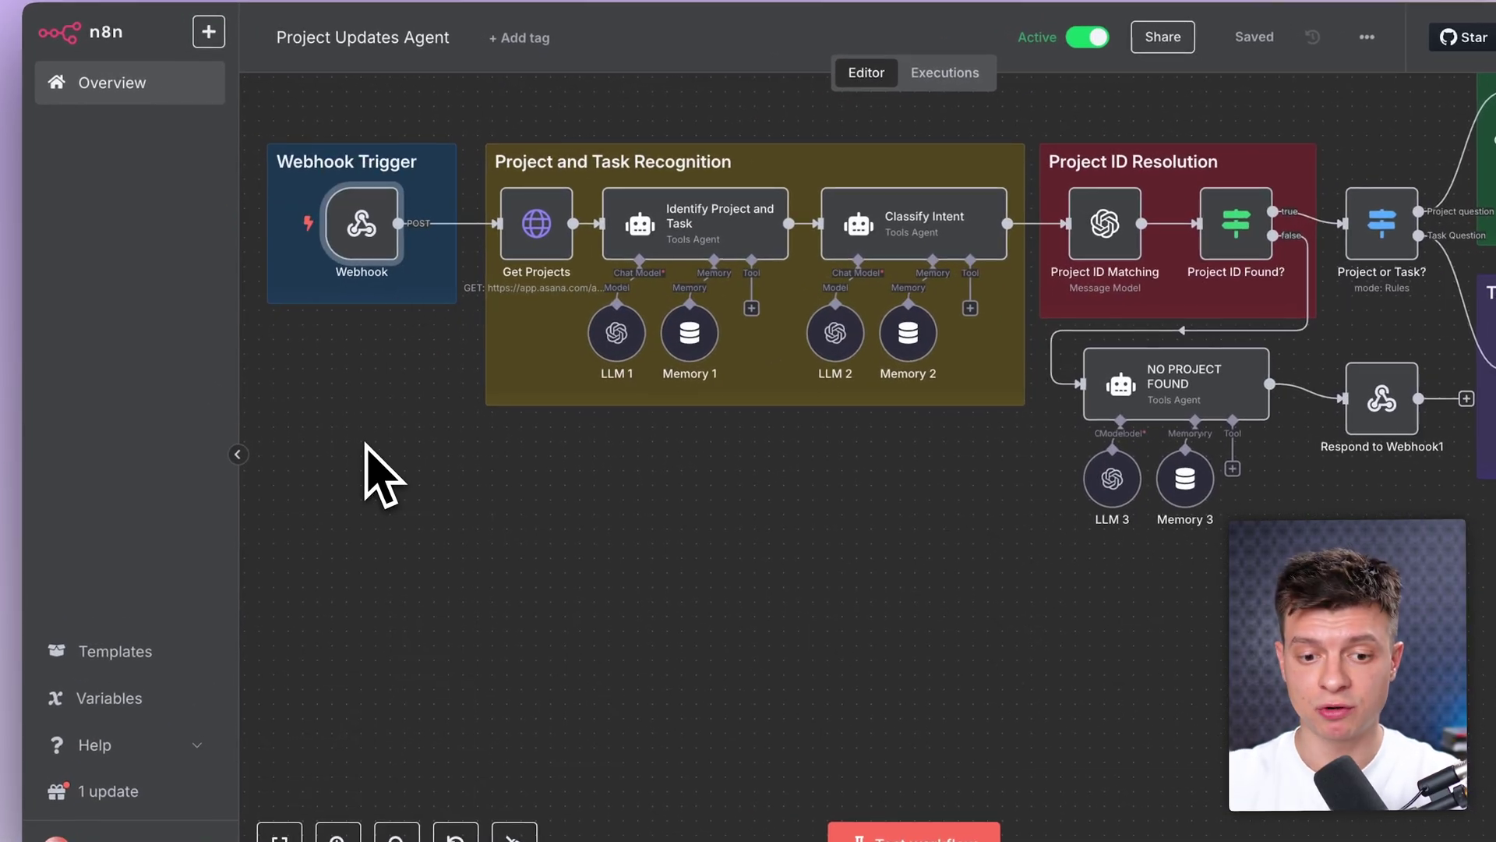
pyautogui.click(563, 391)
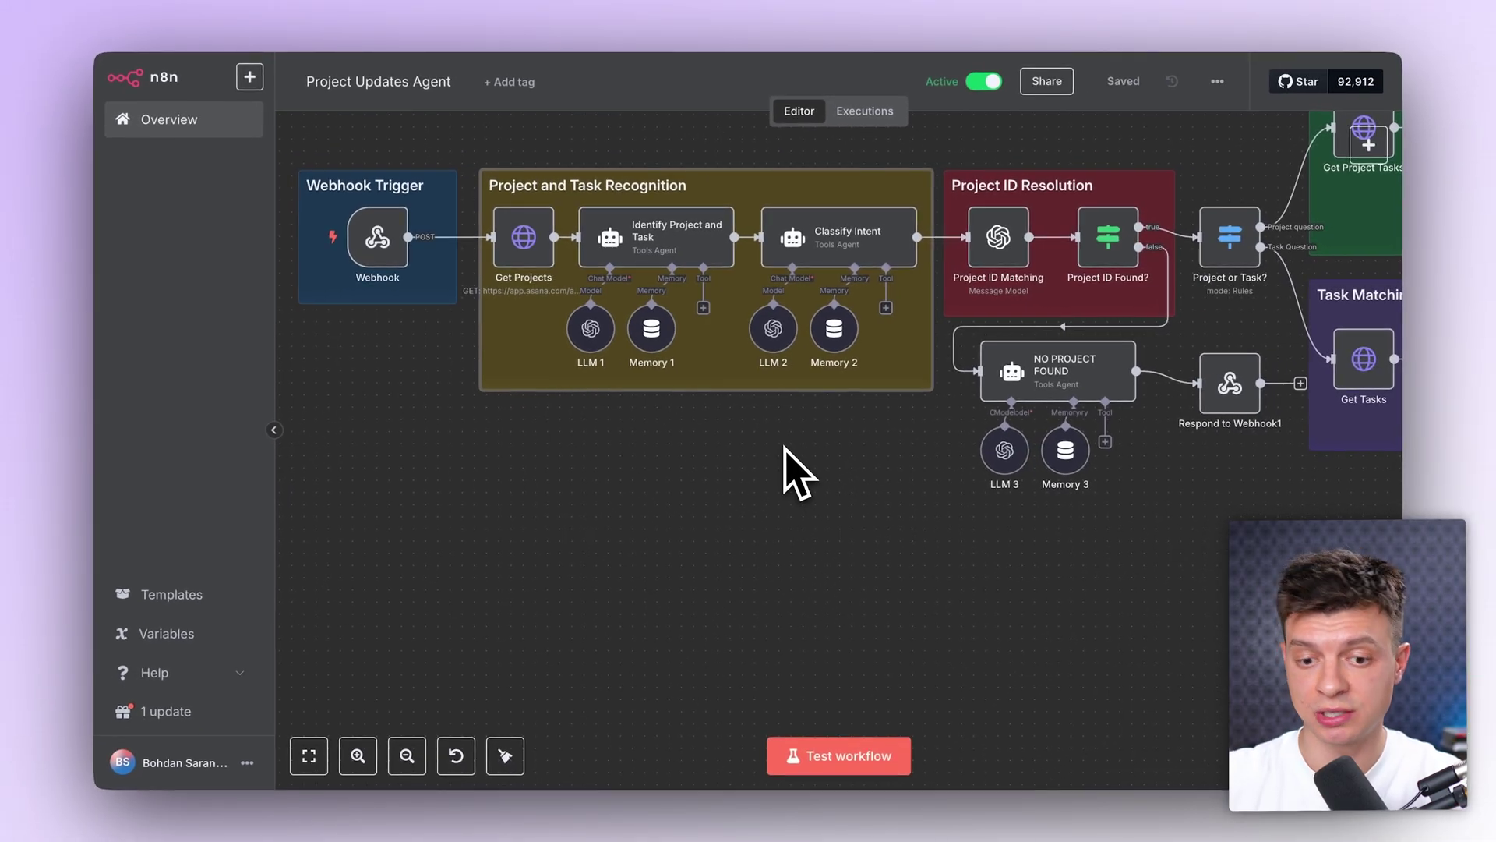
pyautogui.hscroll(5, 872, 335)
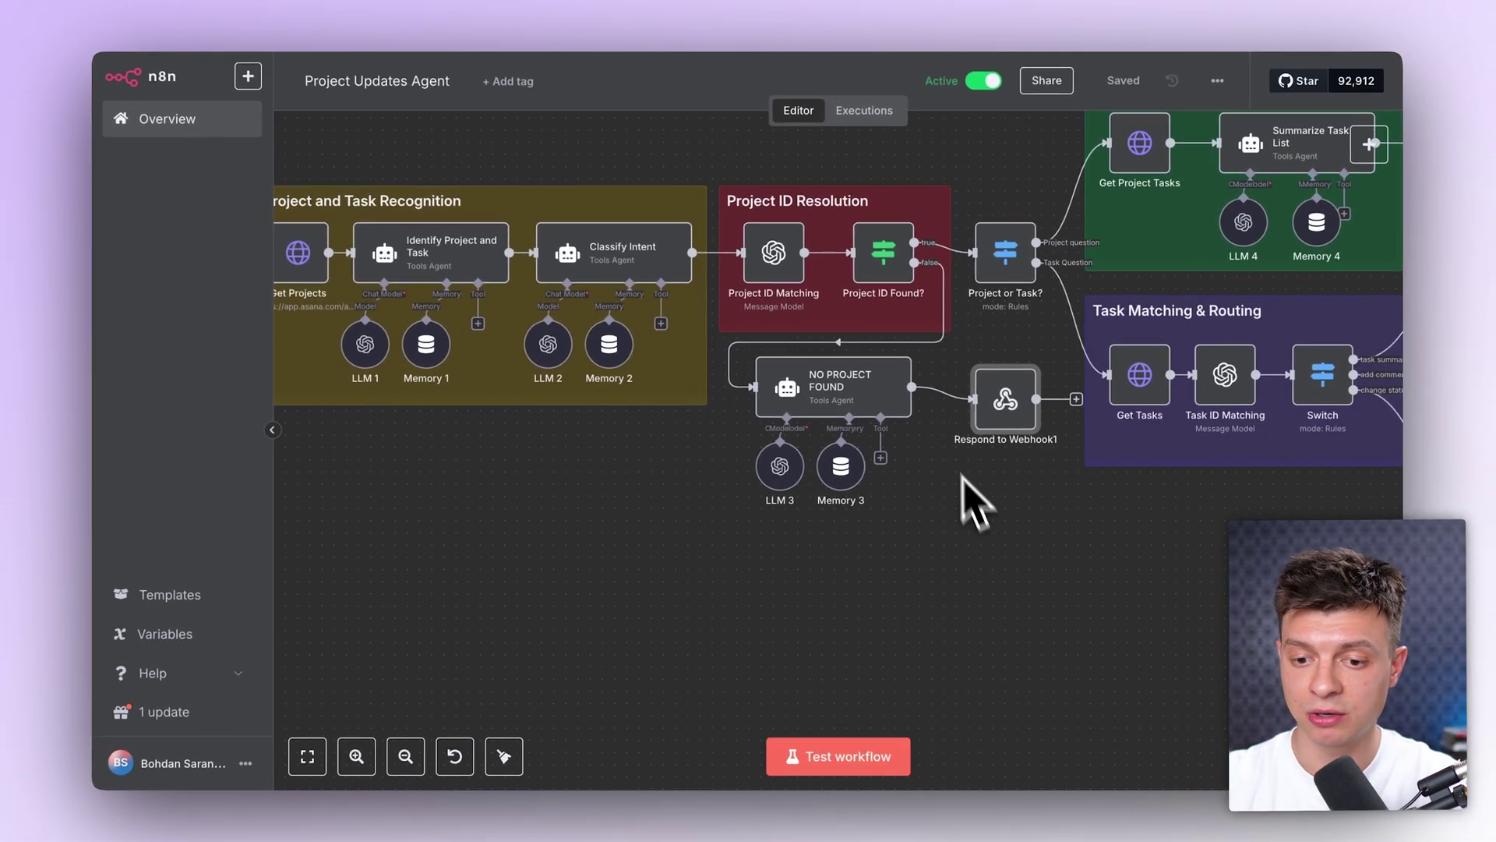
pyautogui.hscroll(3, 931, 413)
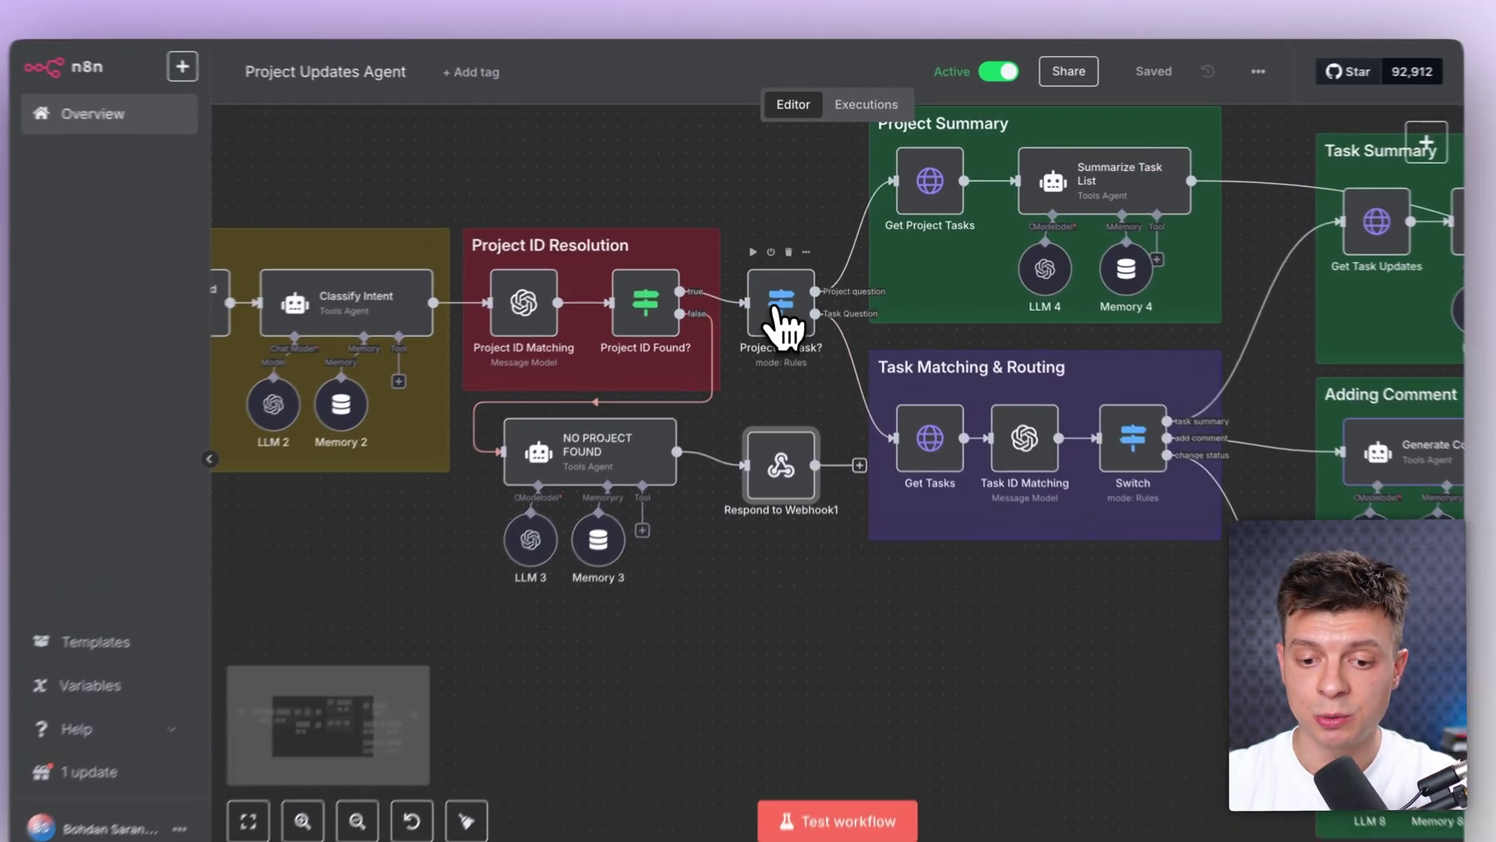
pyautogui.click(787, 316)
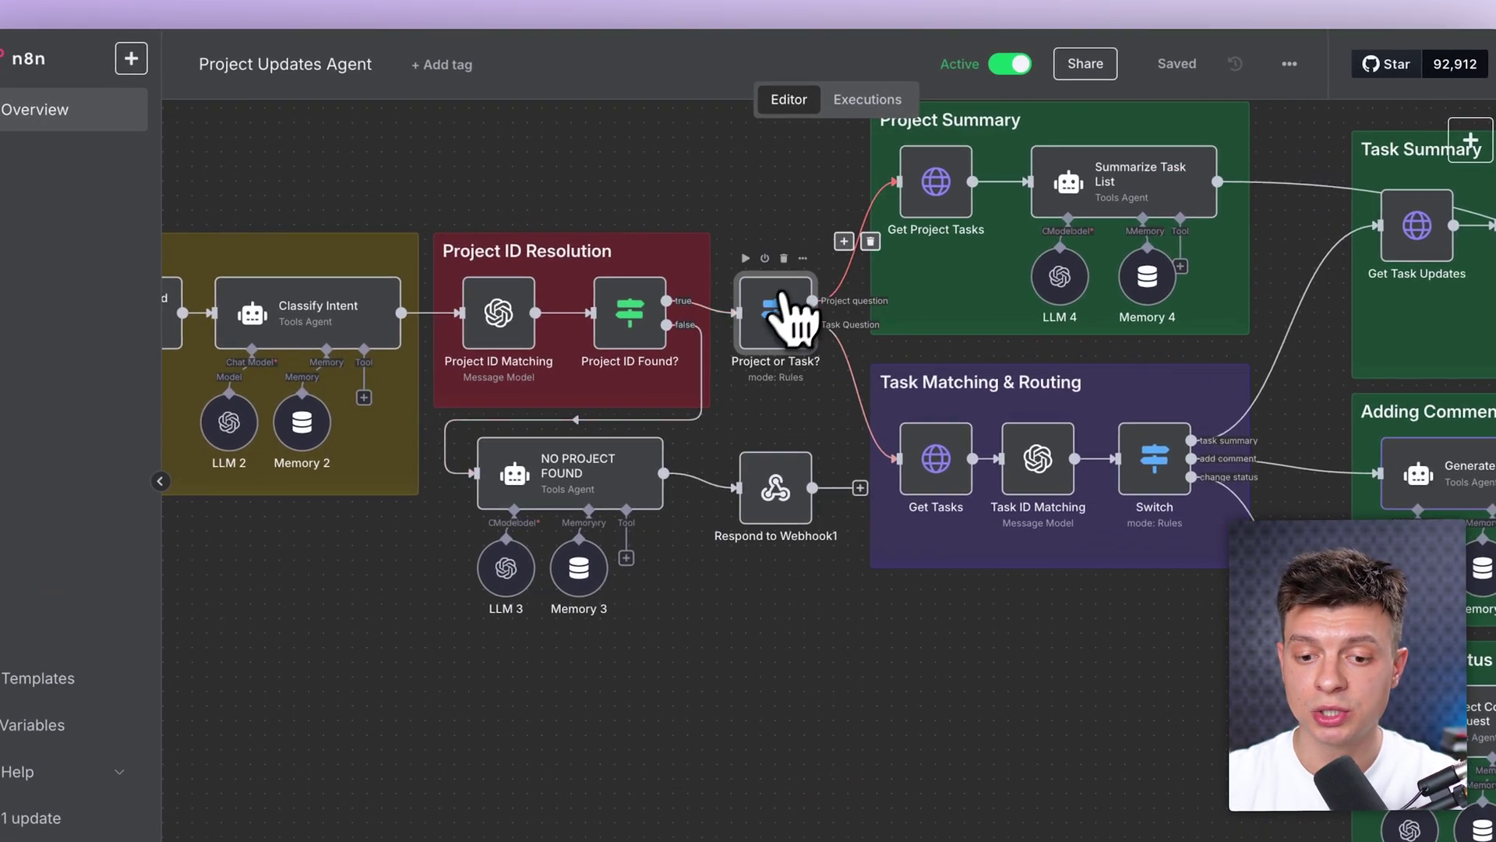
pyautogui.hscroll(2, 795, 401)
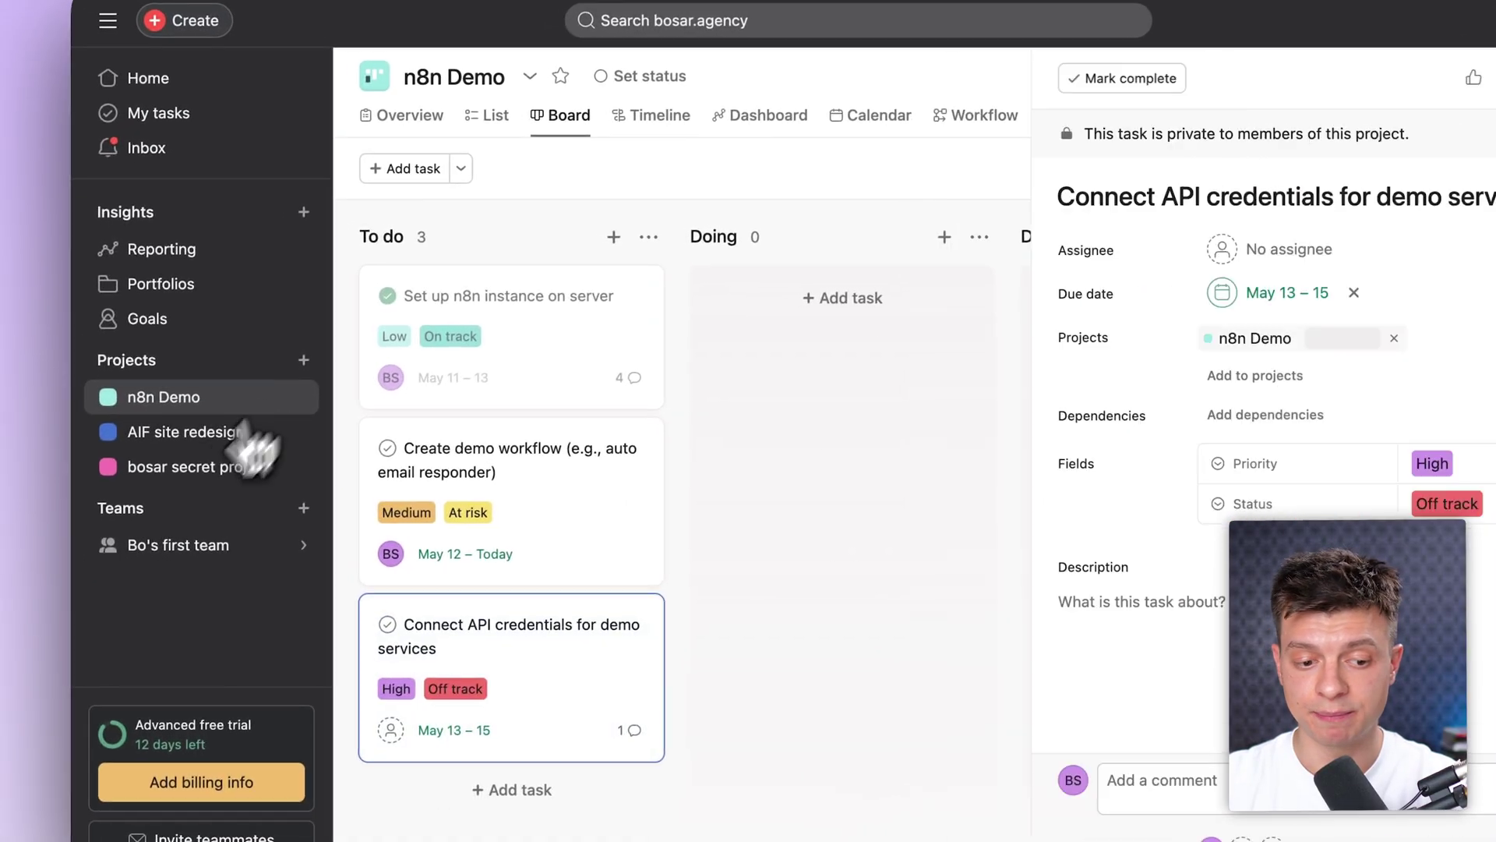
pyautogui.click(226, 432)
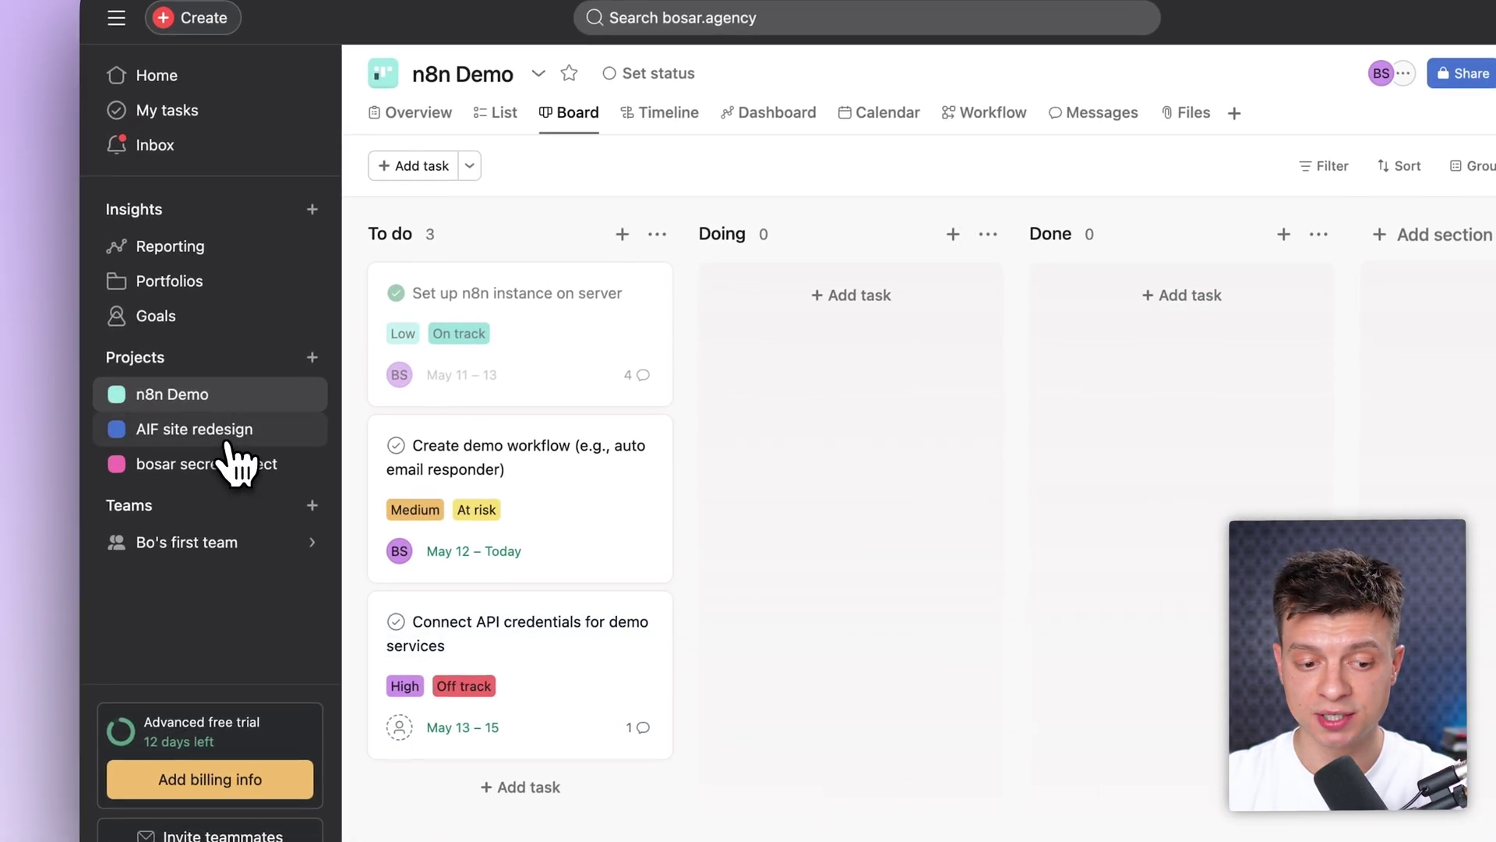
# Step: Show the n8n Demo board in Asana, then pan around the Project Updates Agent workflow canvas
pyautogui.click(204, 396)
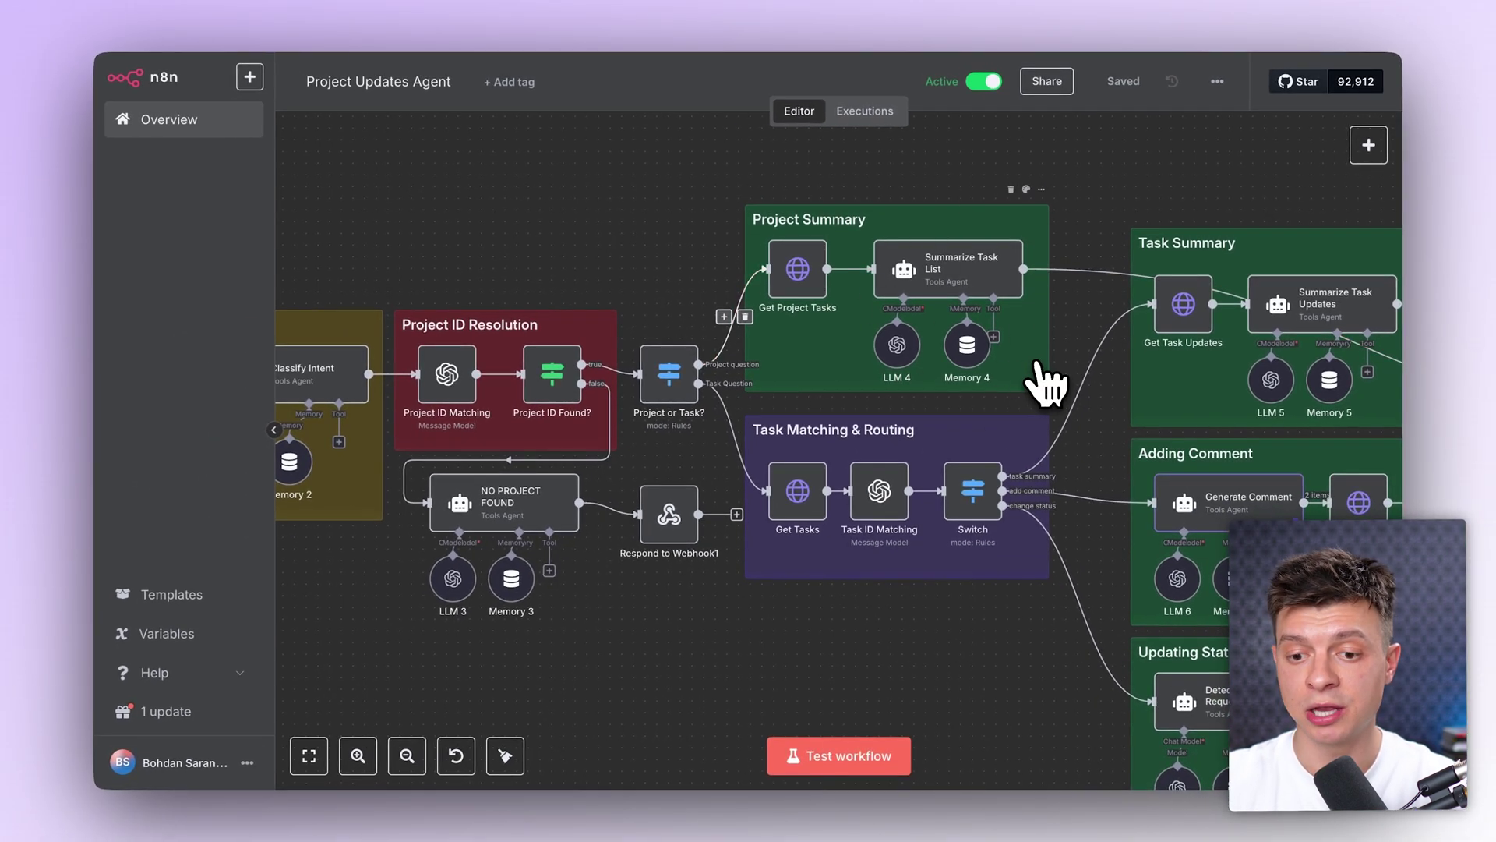
pyautogui.hscroll(10, 1043, 335)
pyautogui.scroll(-2, 1043, 345)
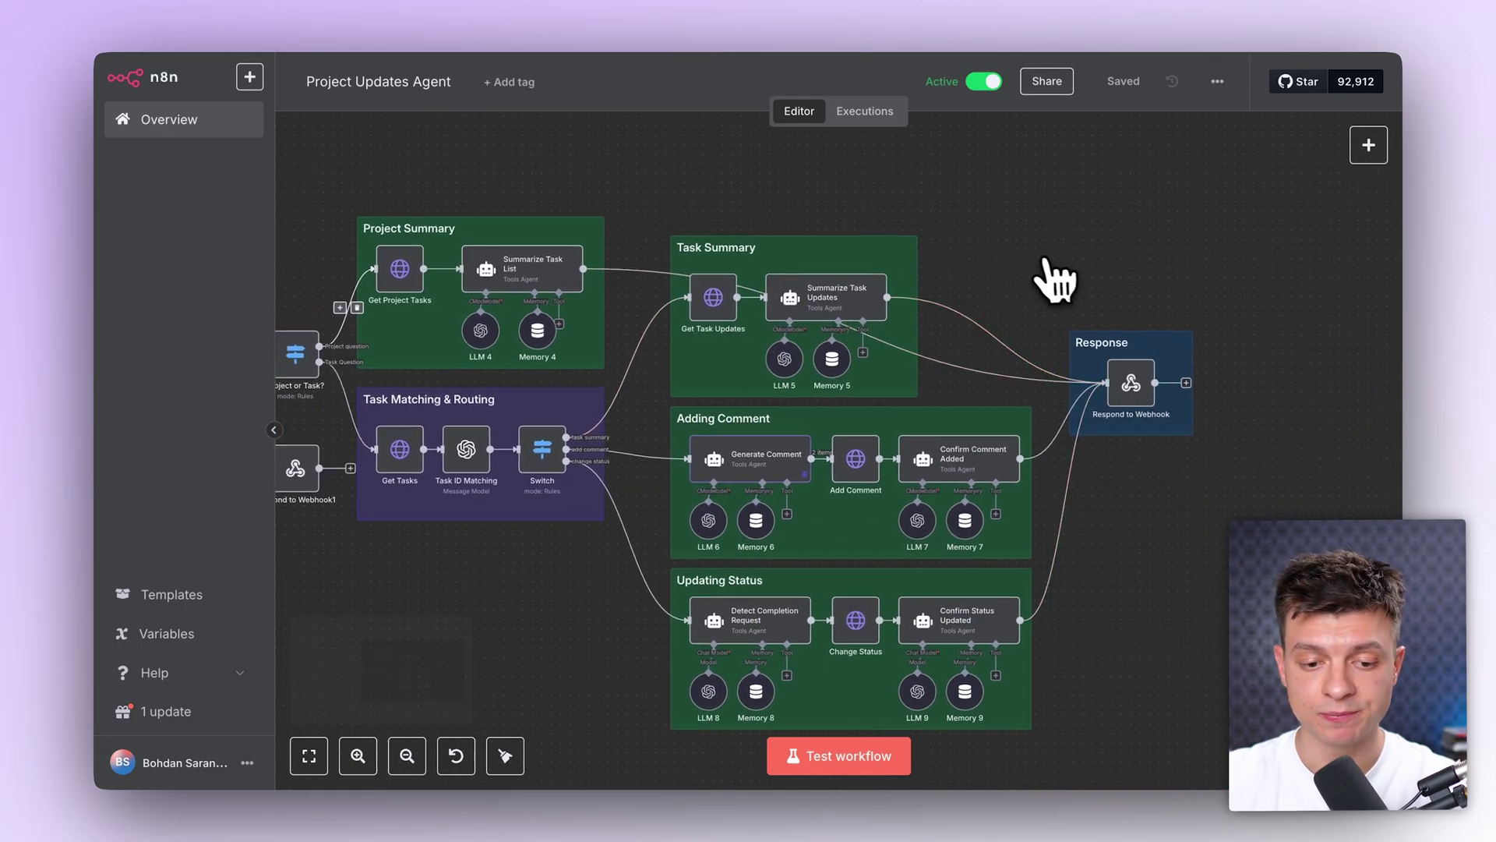
pyautogui.hscroll(-3, 1044, 280)
pyautogui.scroll(-1, 1044, 281)
pyautogui.hscroll(-3, 514, 551)
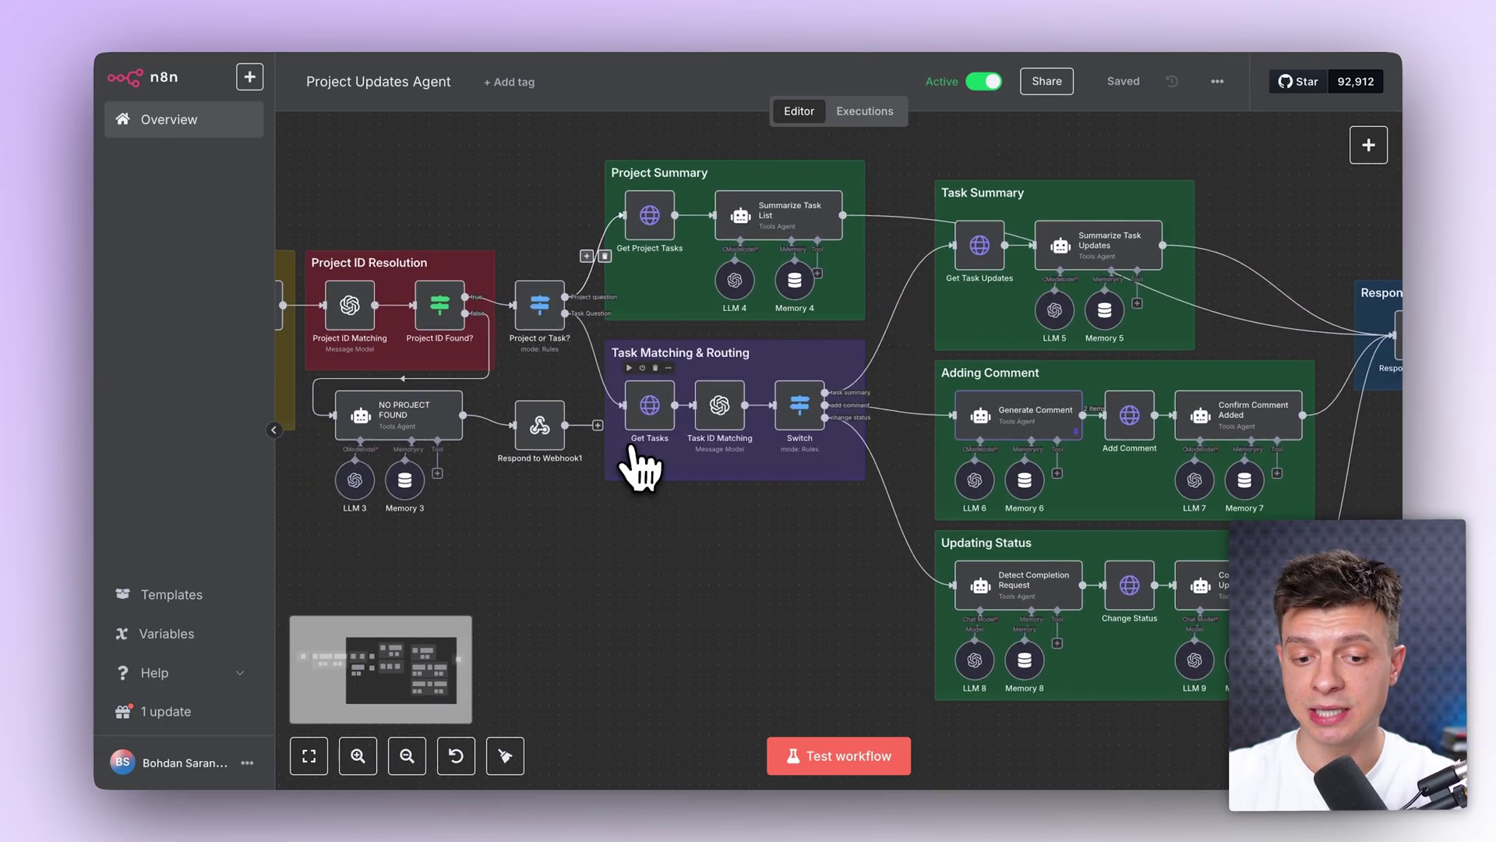
pyautogui.scroll(2, 639, 464)
pyautogui.scroll(2, 639, 331)
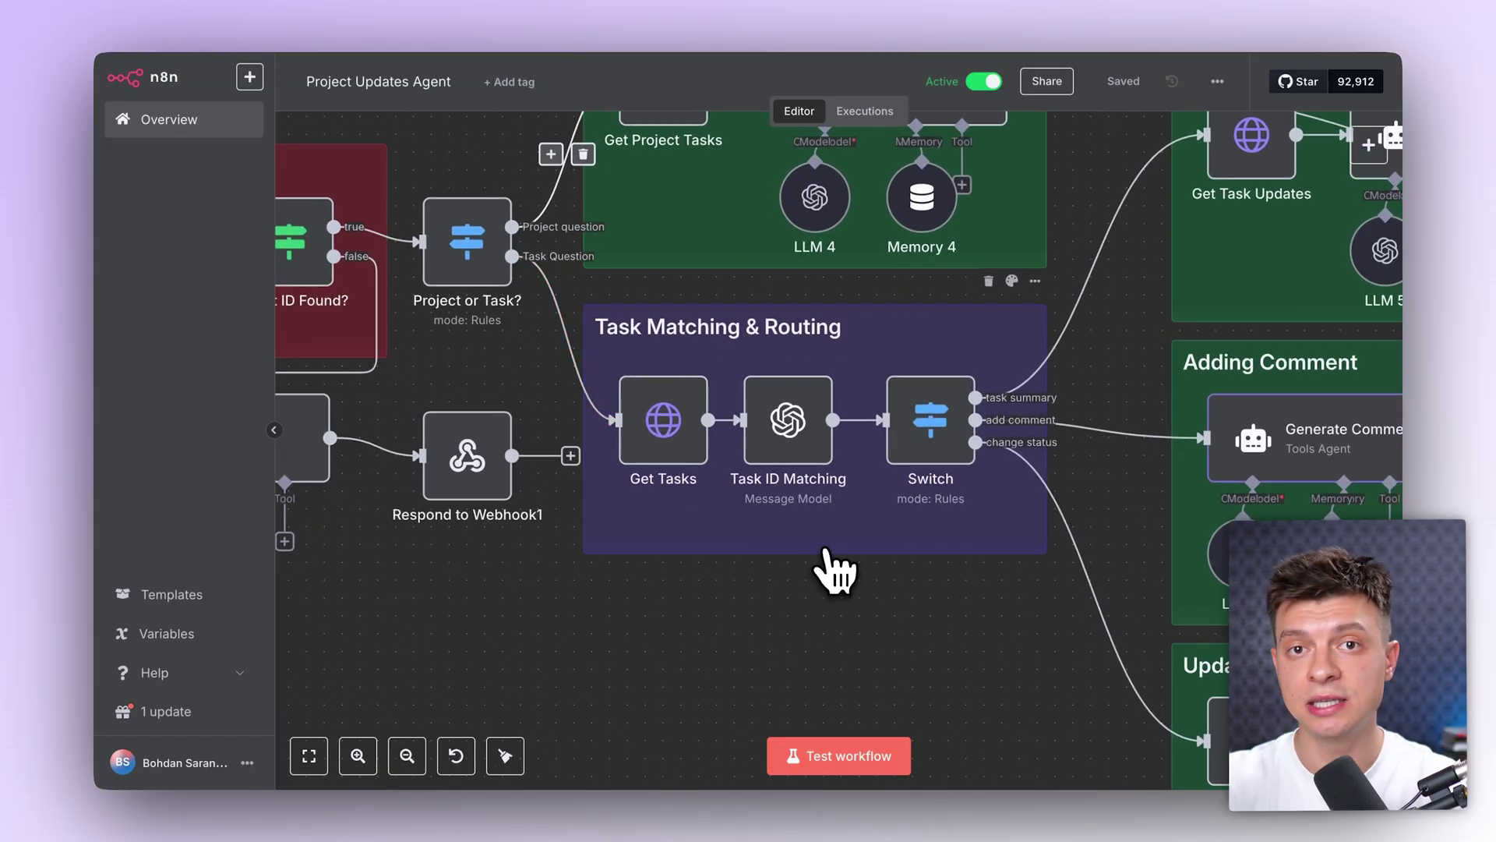
pyautogui.hscroll(4, 1112, 618)
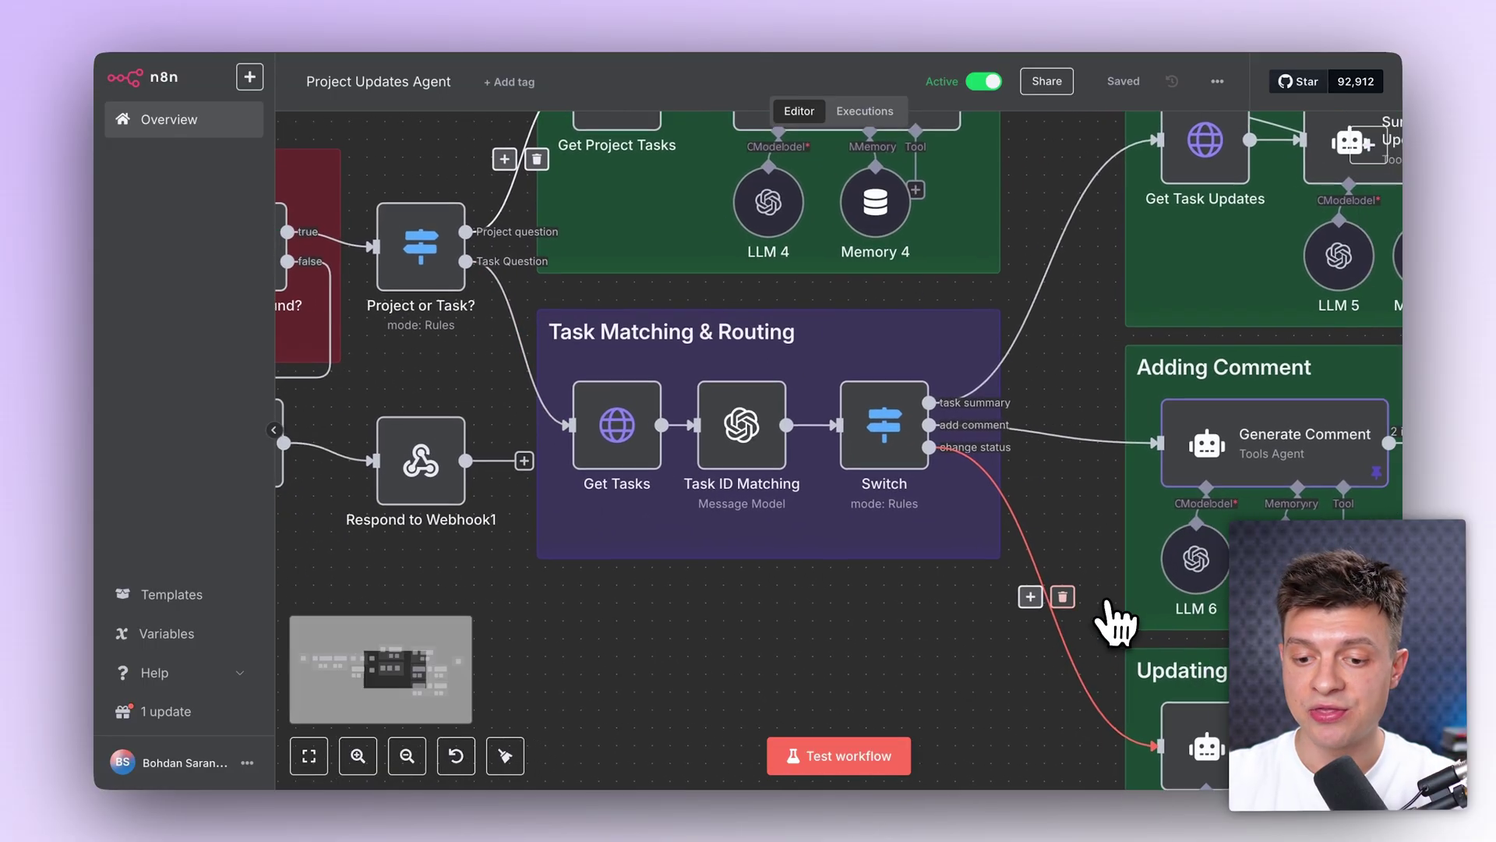
pyautogui.scroll(-2, 909, 568)
pyautogui.hscroll(3, 912, 569)
pyautogui.scroll(-2, 912, 569)
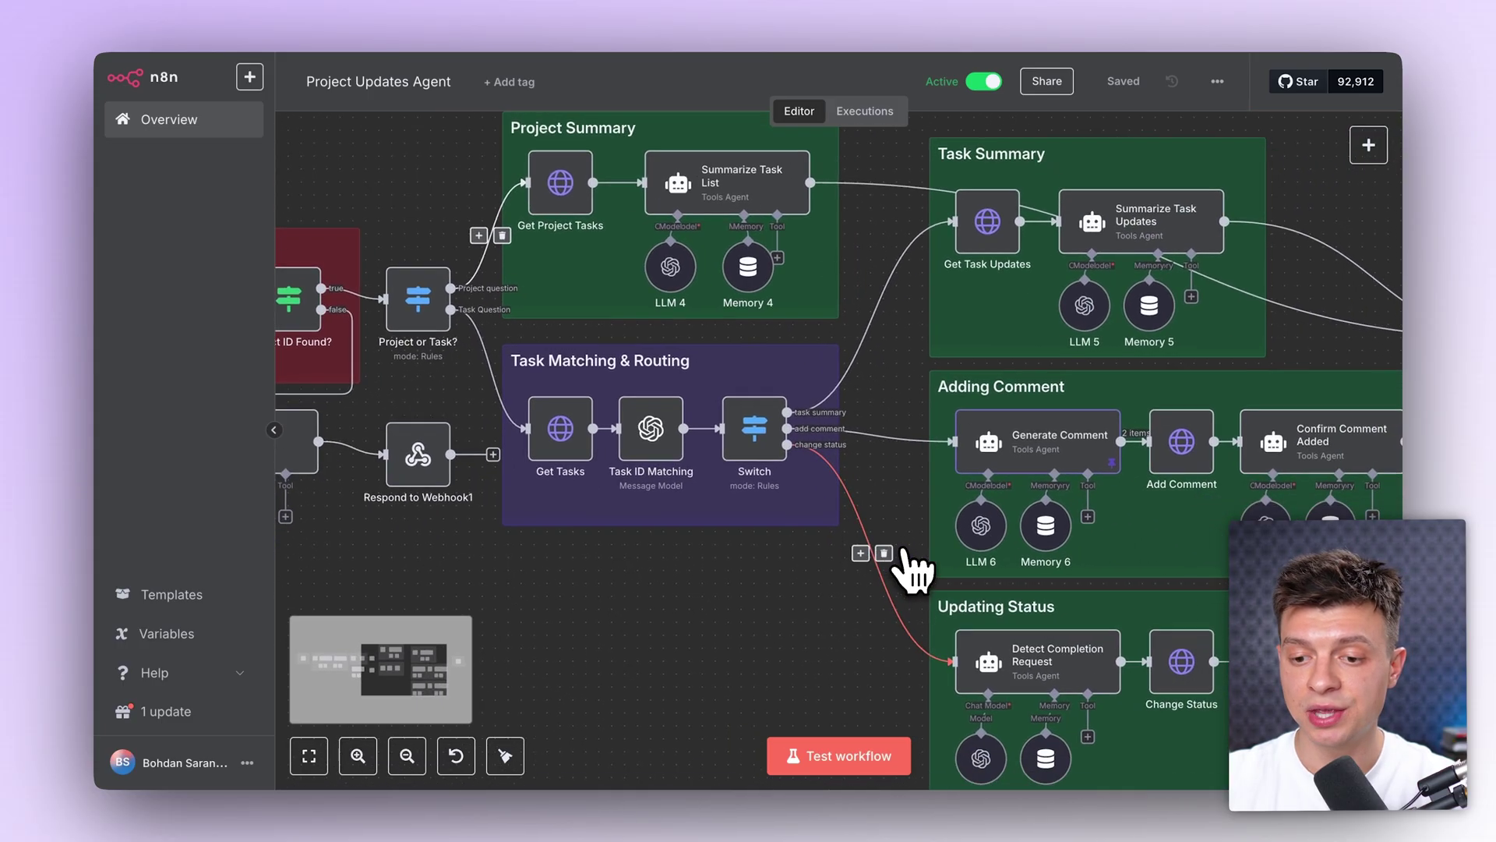
pyautogui.hscroll(2, 787, 460)
pyautogui.scroll(1, 787, 460)
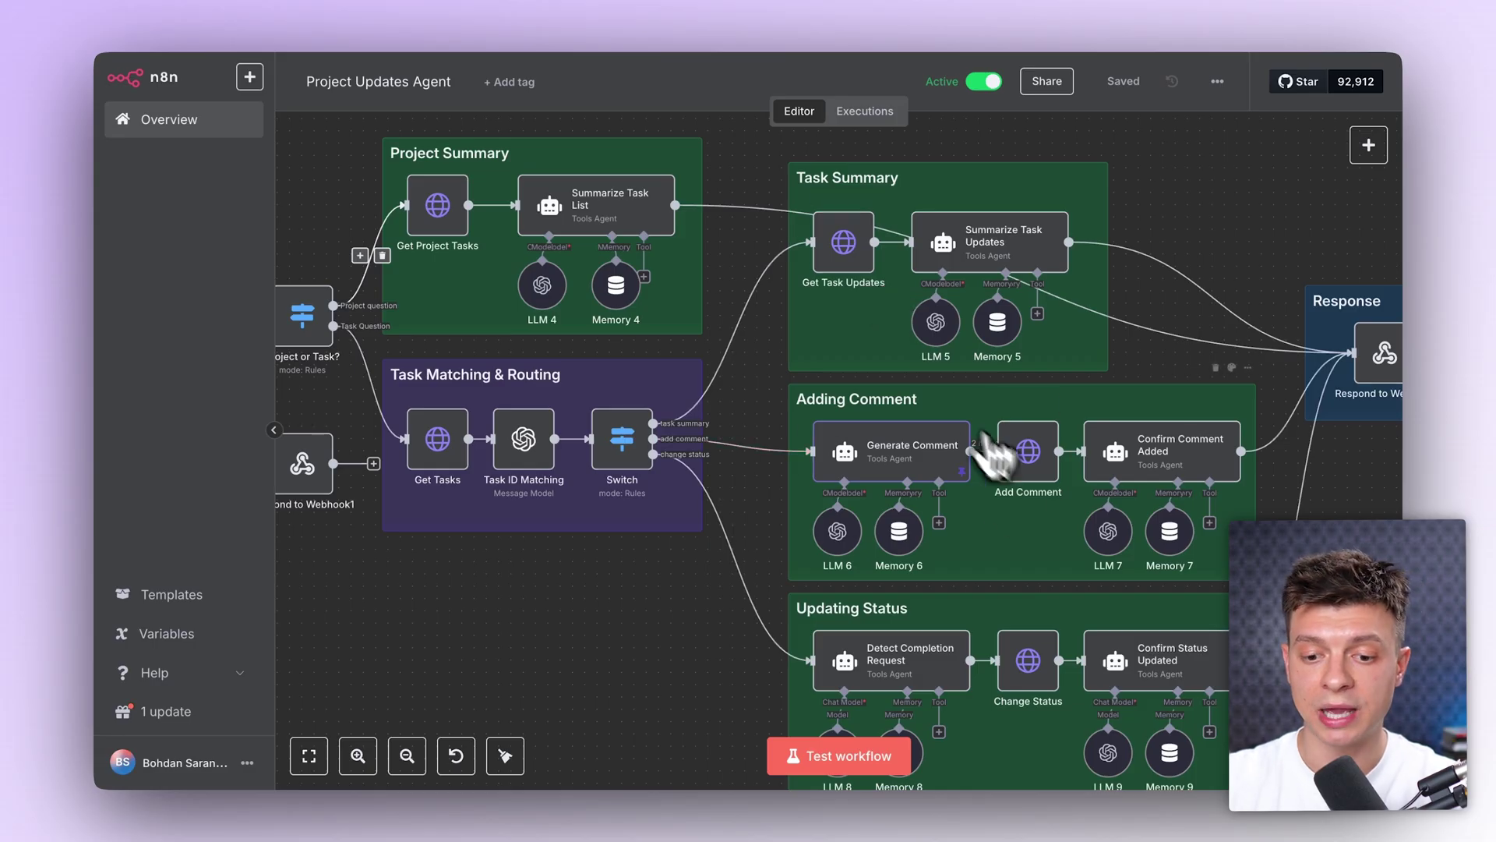
pyautogui.scroll(-3, 904, 549)
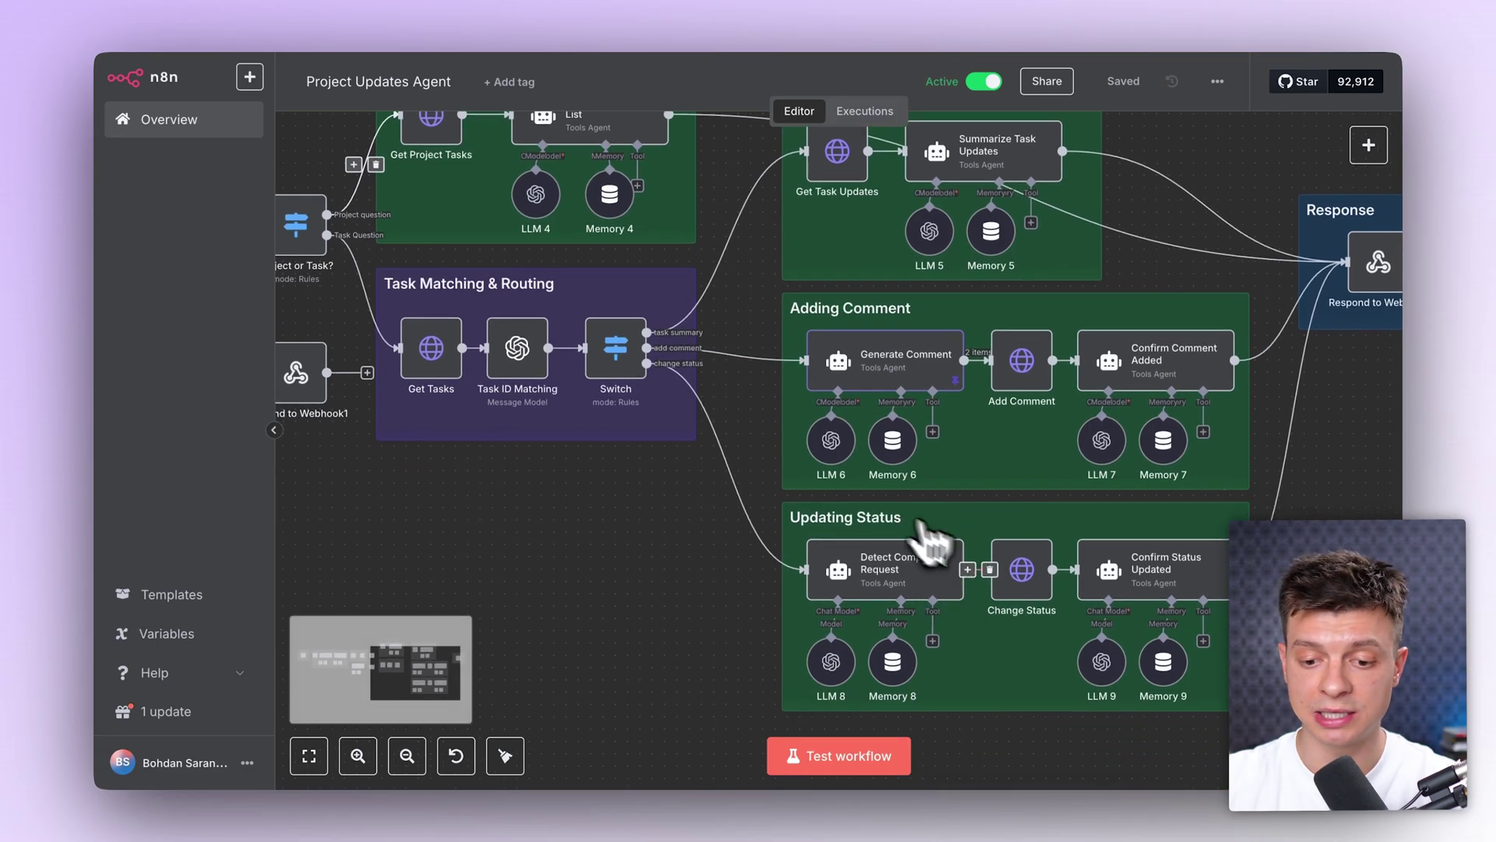
pyautogui.scroll(-2, 992, 501)
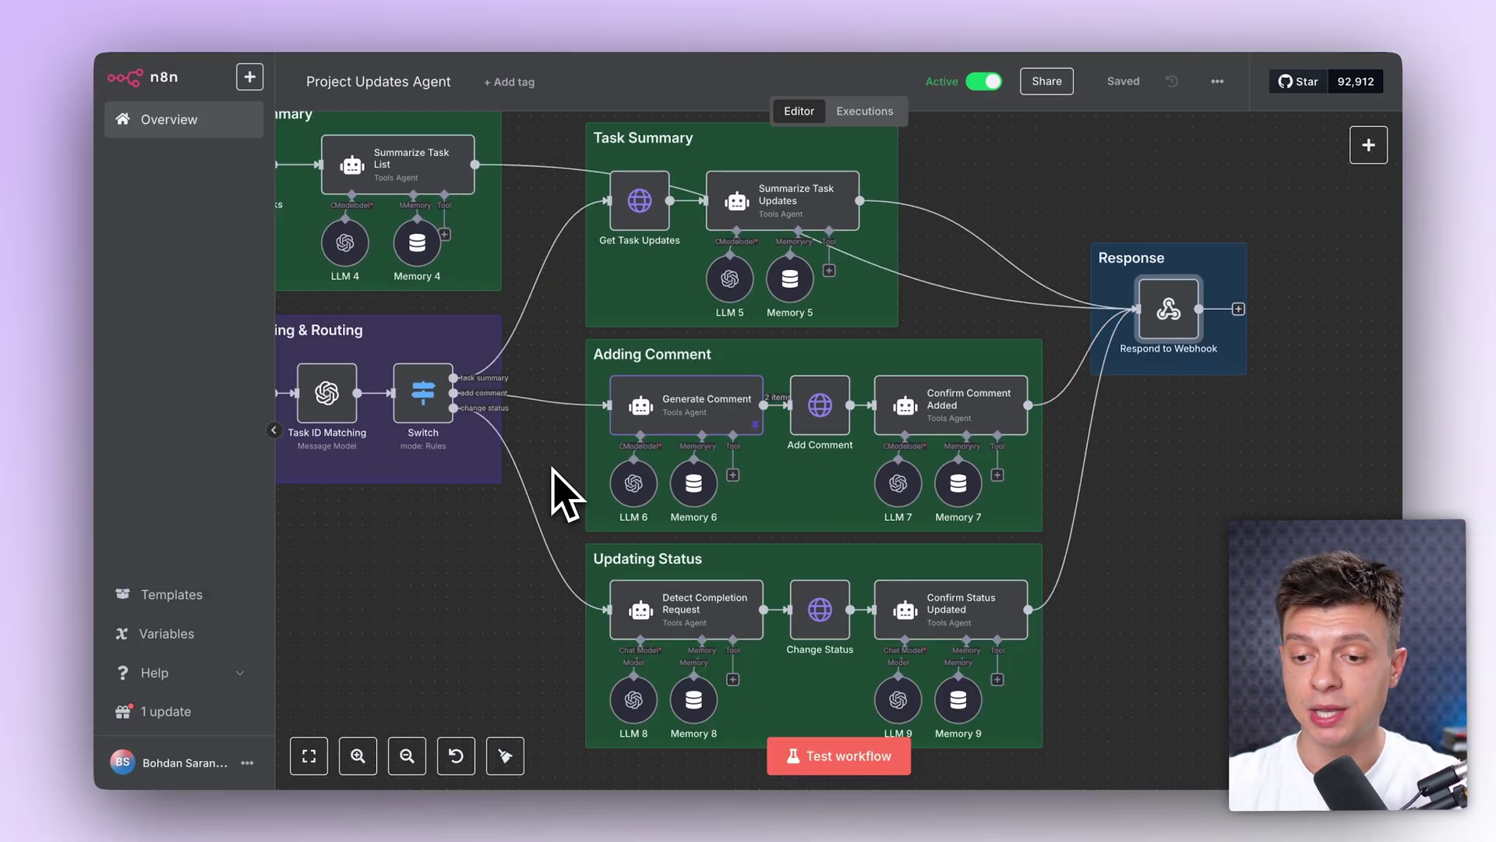
pyautogui.scroll(-5, 507, 503)
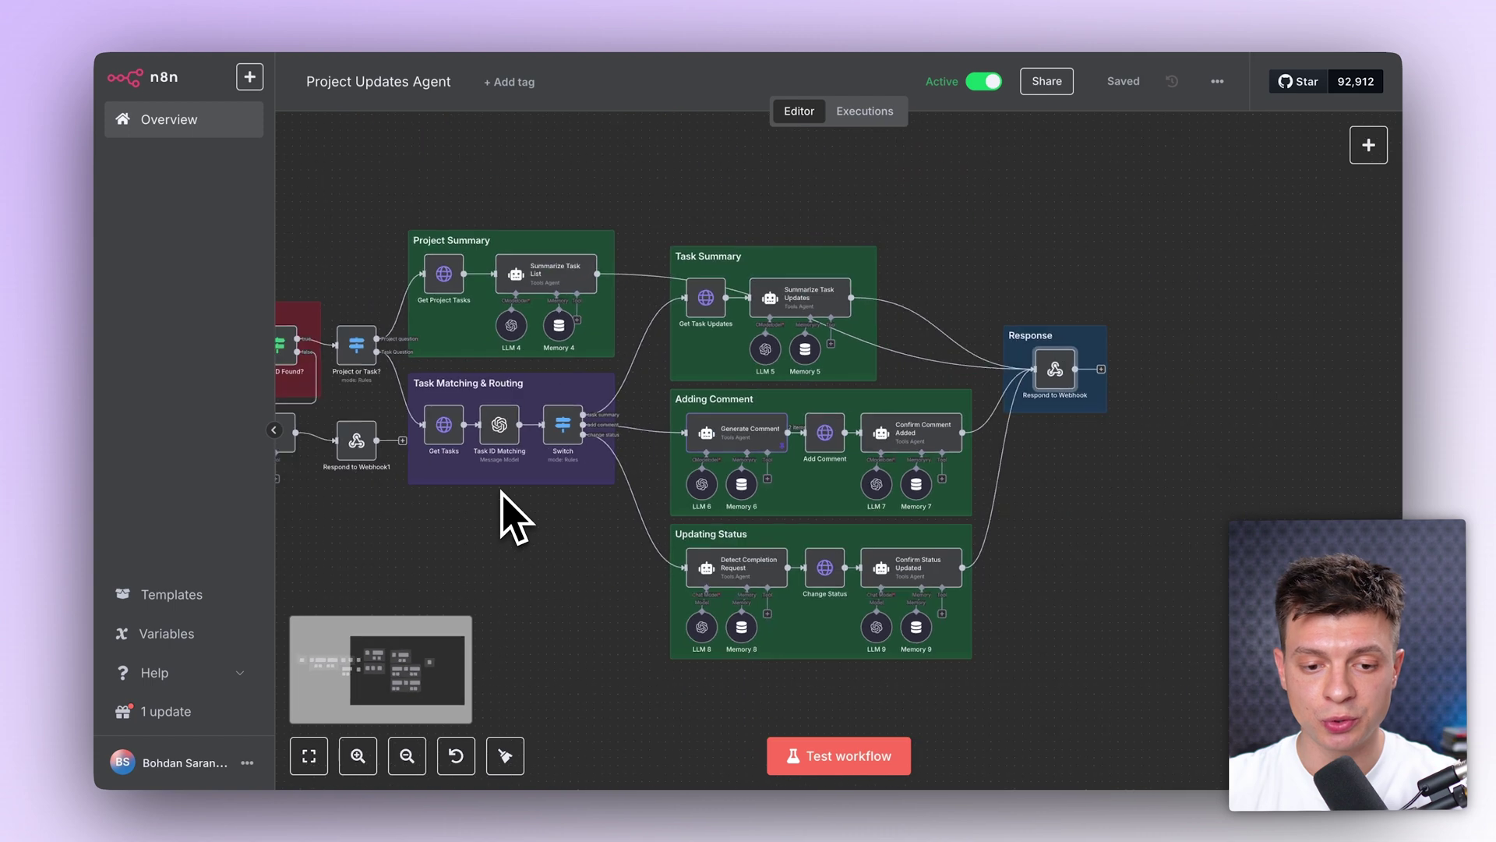
pyautogui.hscroll(-10, 505, 499)
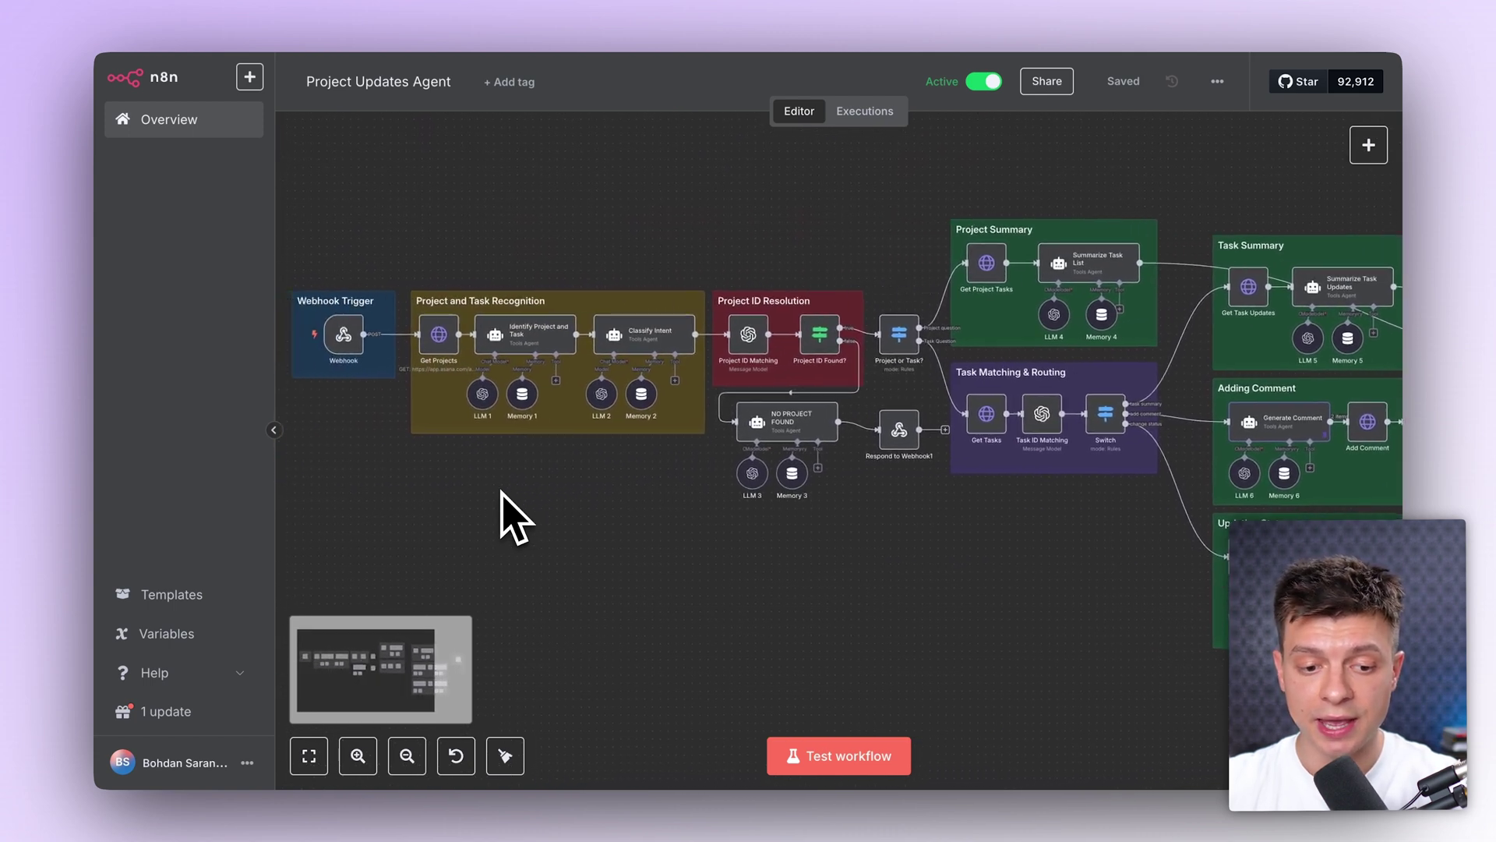
pyautogui.scroll(1, 505, 499)
pyautogui.scroll(3, 505, 499)
pyautogui.hscroll(-4, 505, 499)
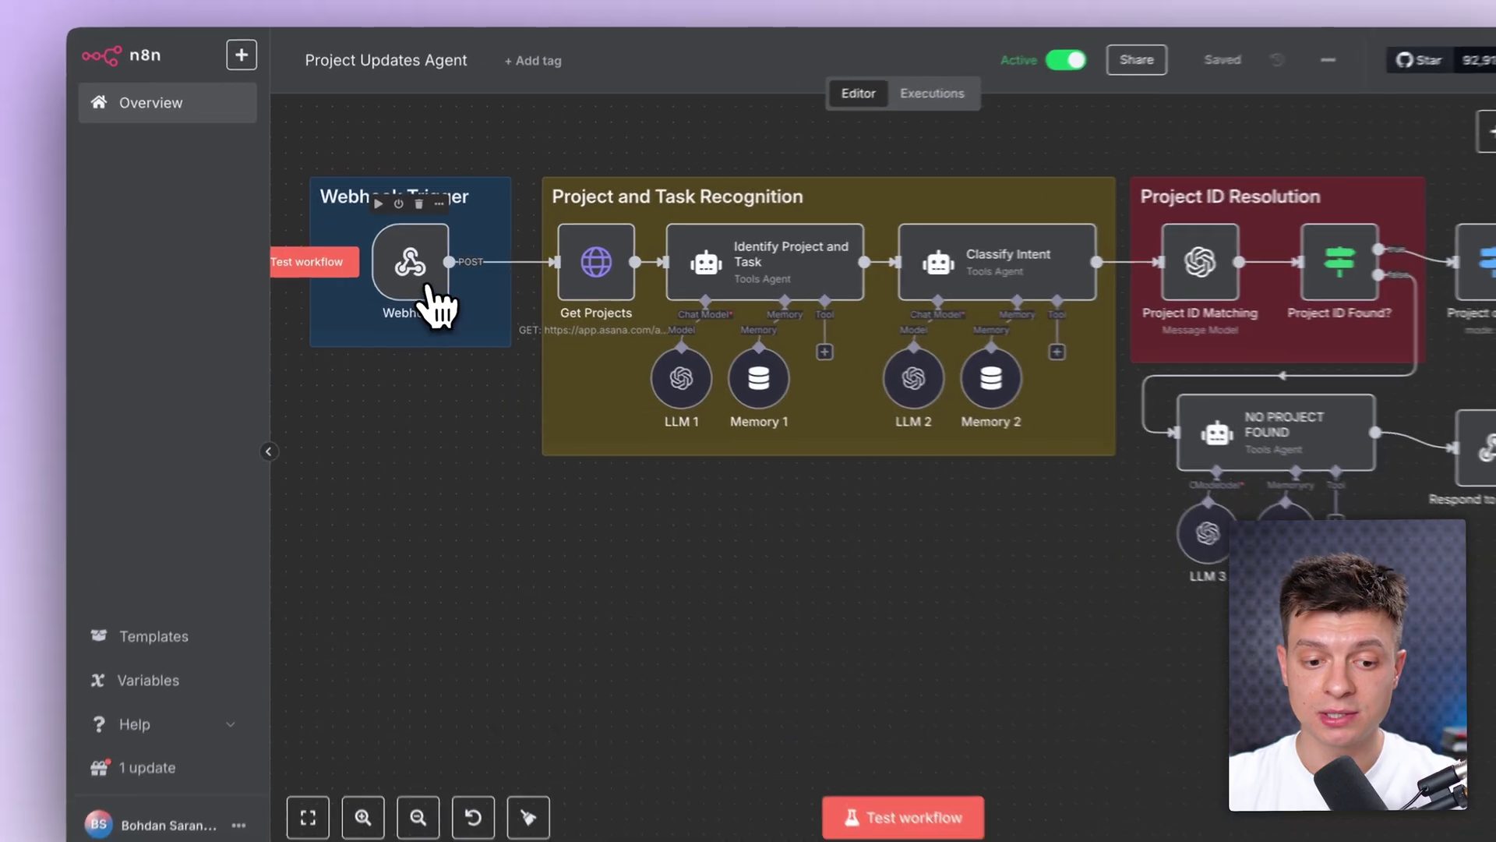
# Step: Inspect the Webhook trigger and the Get Projects GET request to Asana, then open the add-node panel
pyautogui.doubleClick(404, 267)
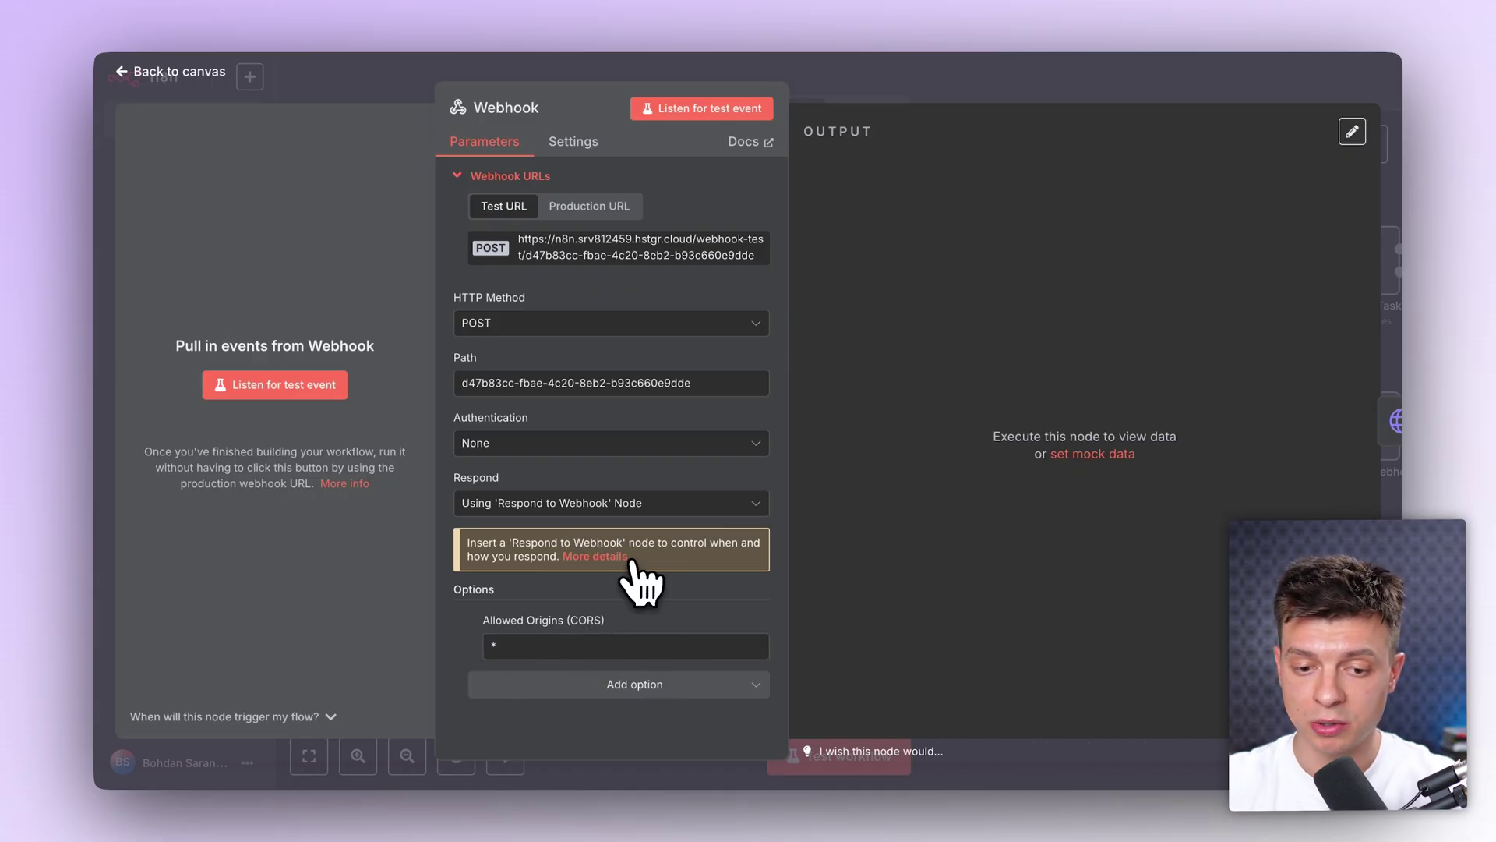
pyautogui.press('Escape')
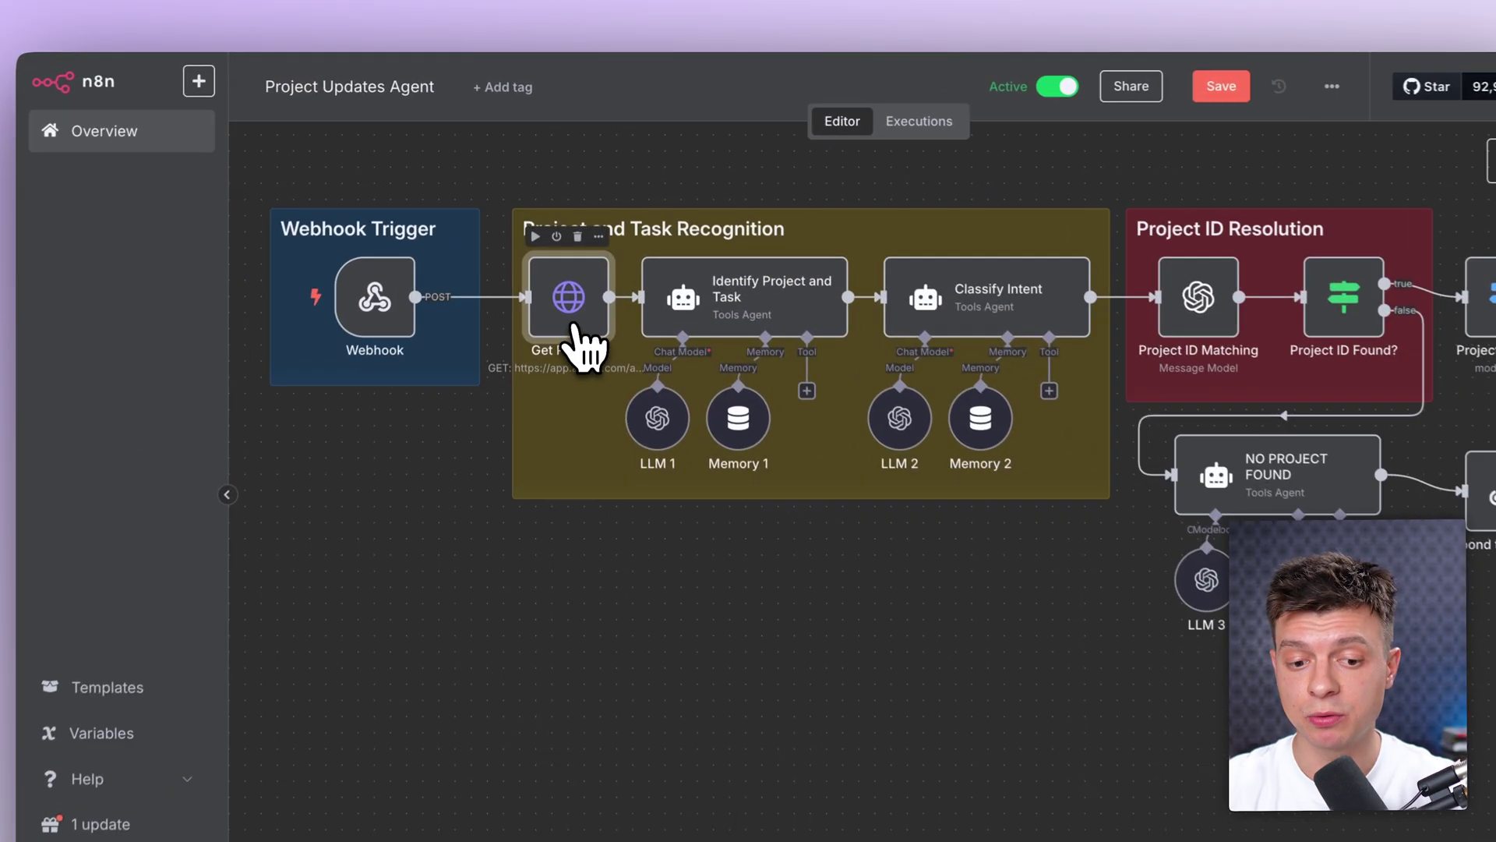
pyautogui.doubleClick(574, 319)
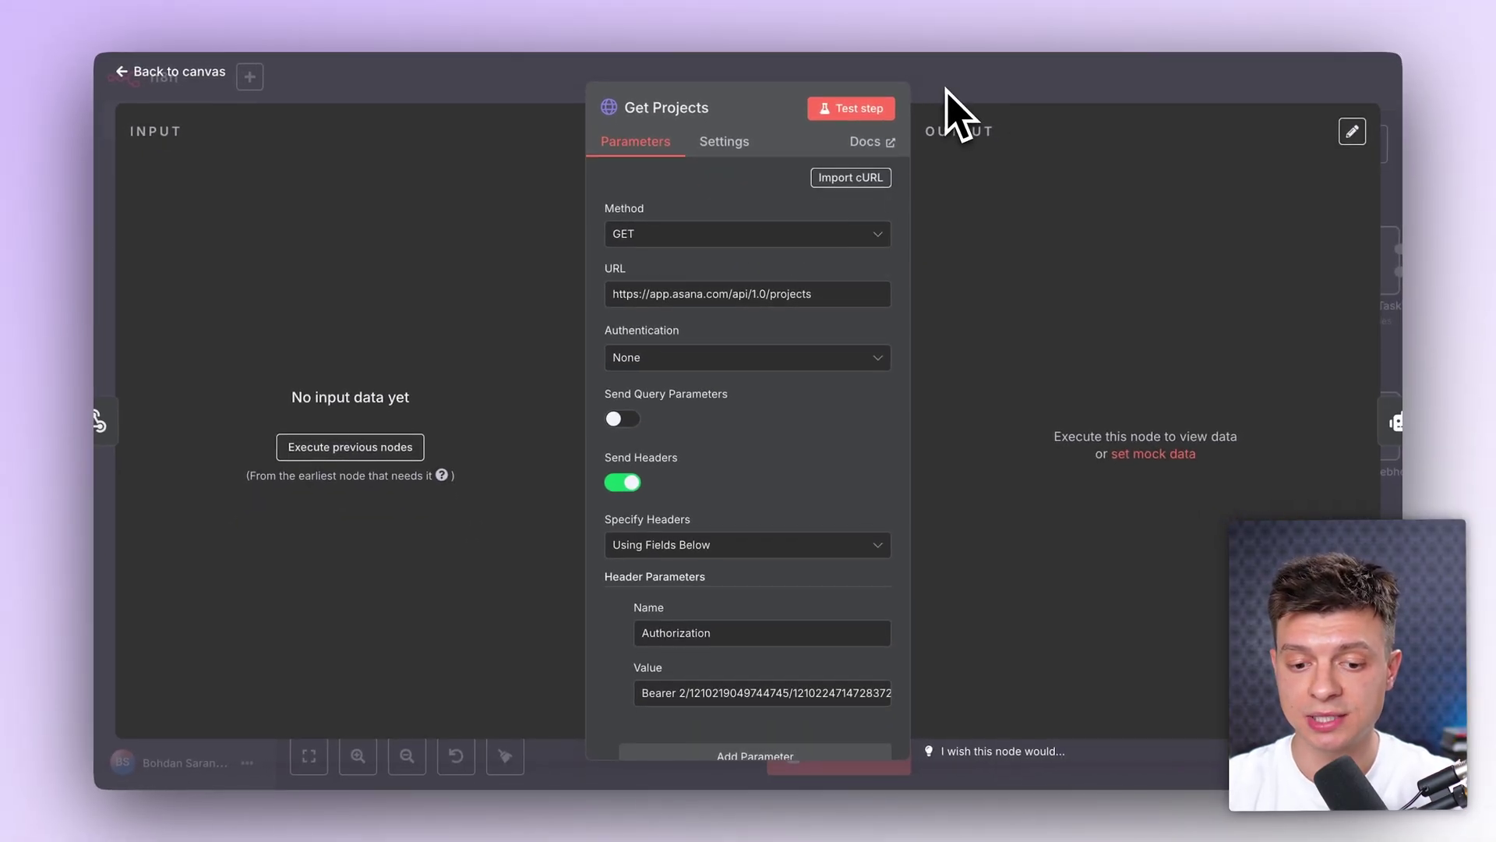
pyautogui.press('Escape')
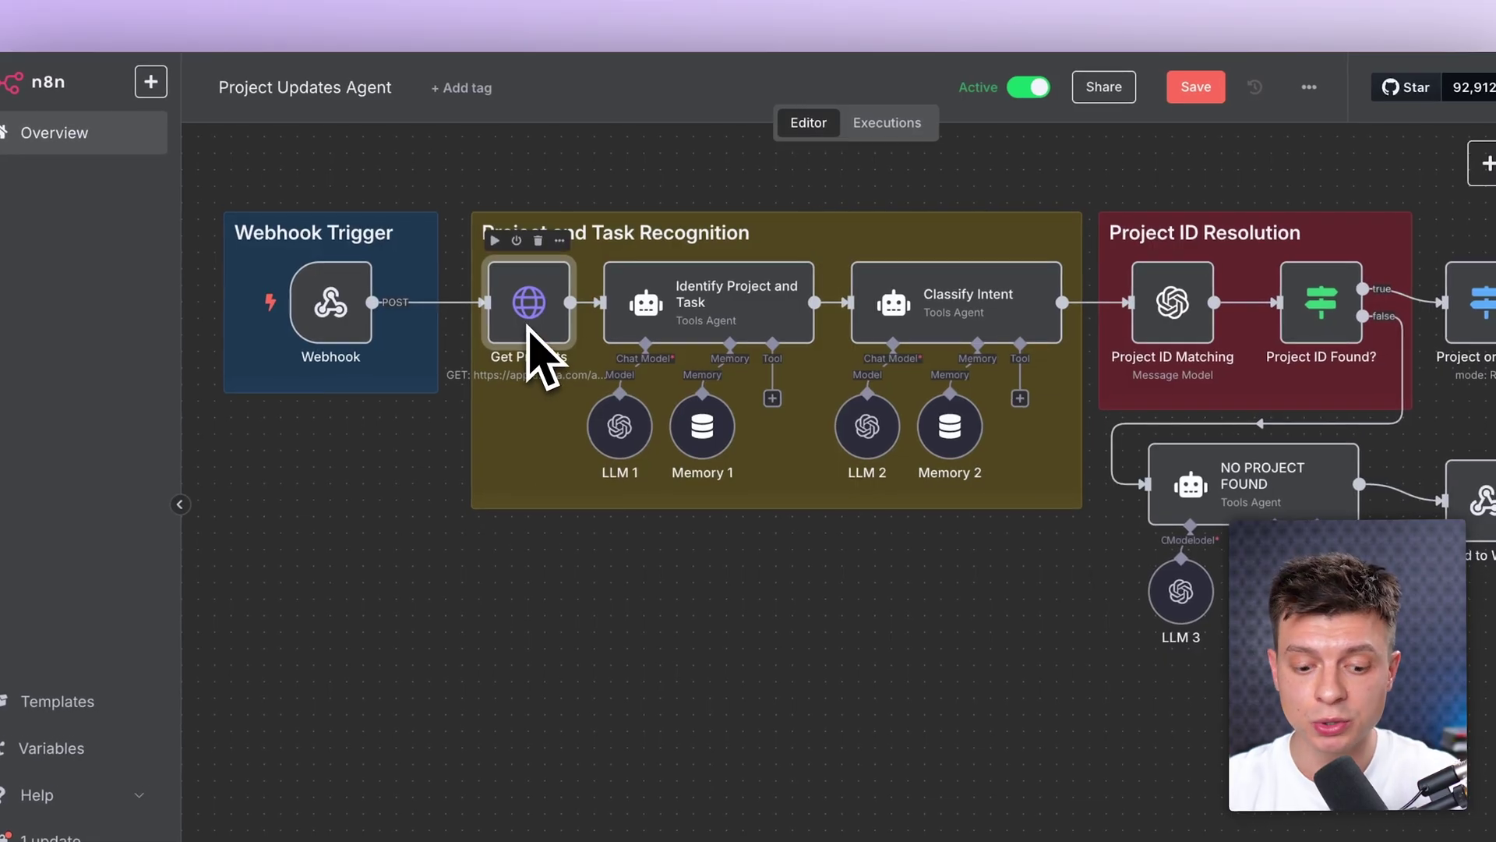
pyautogui.press('Tab')
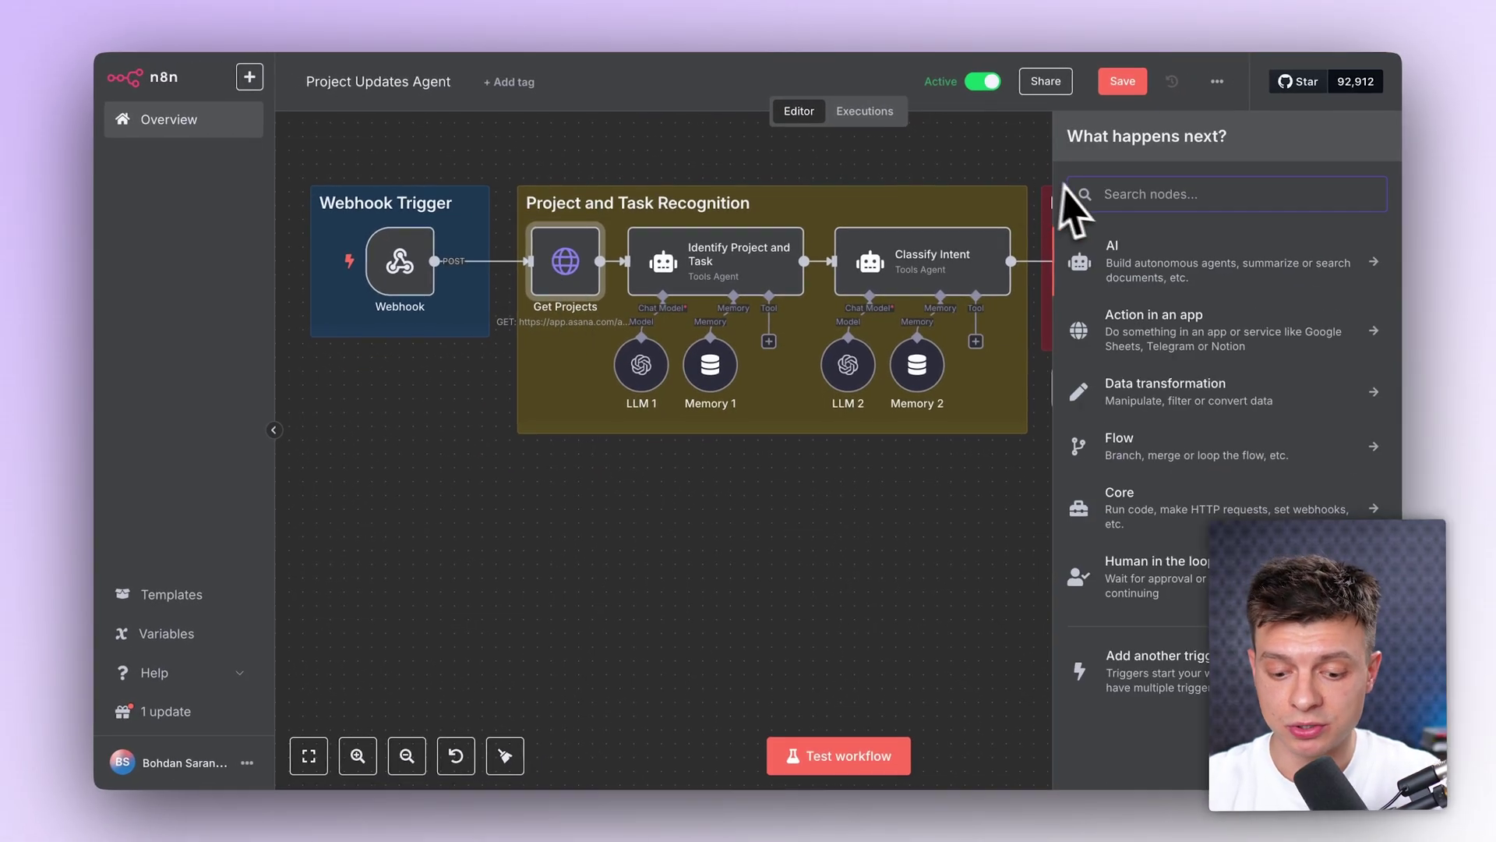
# Step: Add an Asana 'get many projects' node, move it below the Recognition group, then delete it
pyautogui.write('asan')
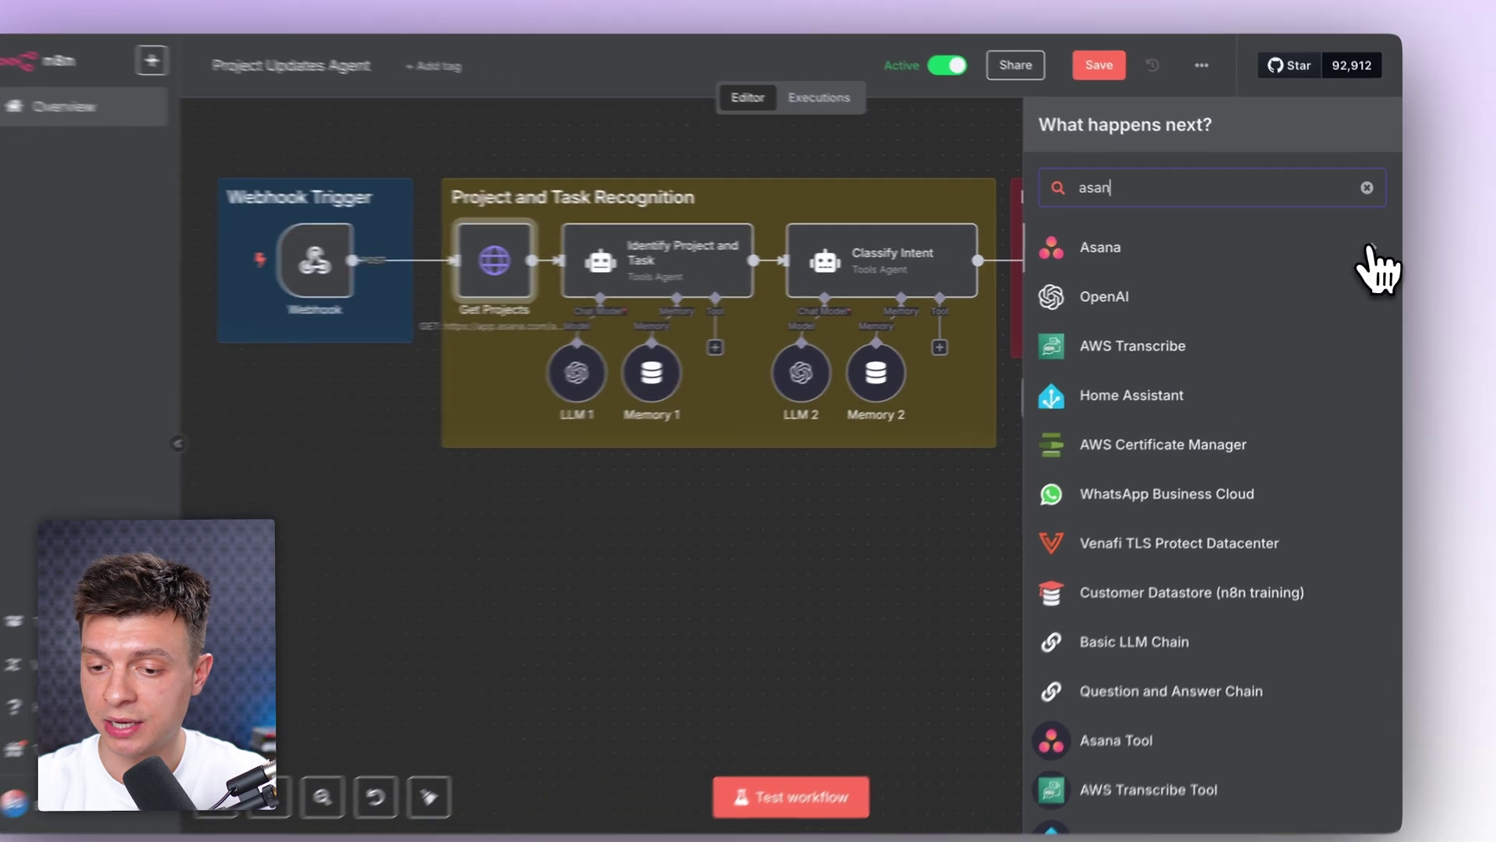
pyautogui.click(1352, 254)
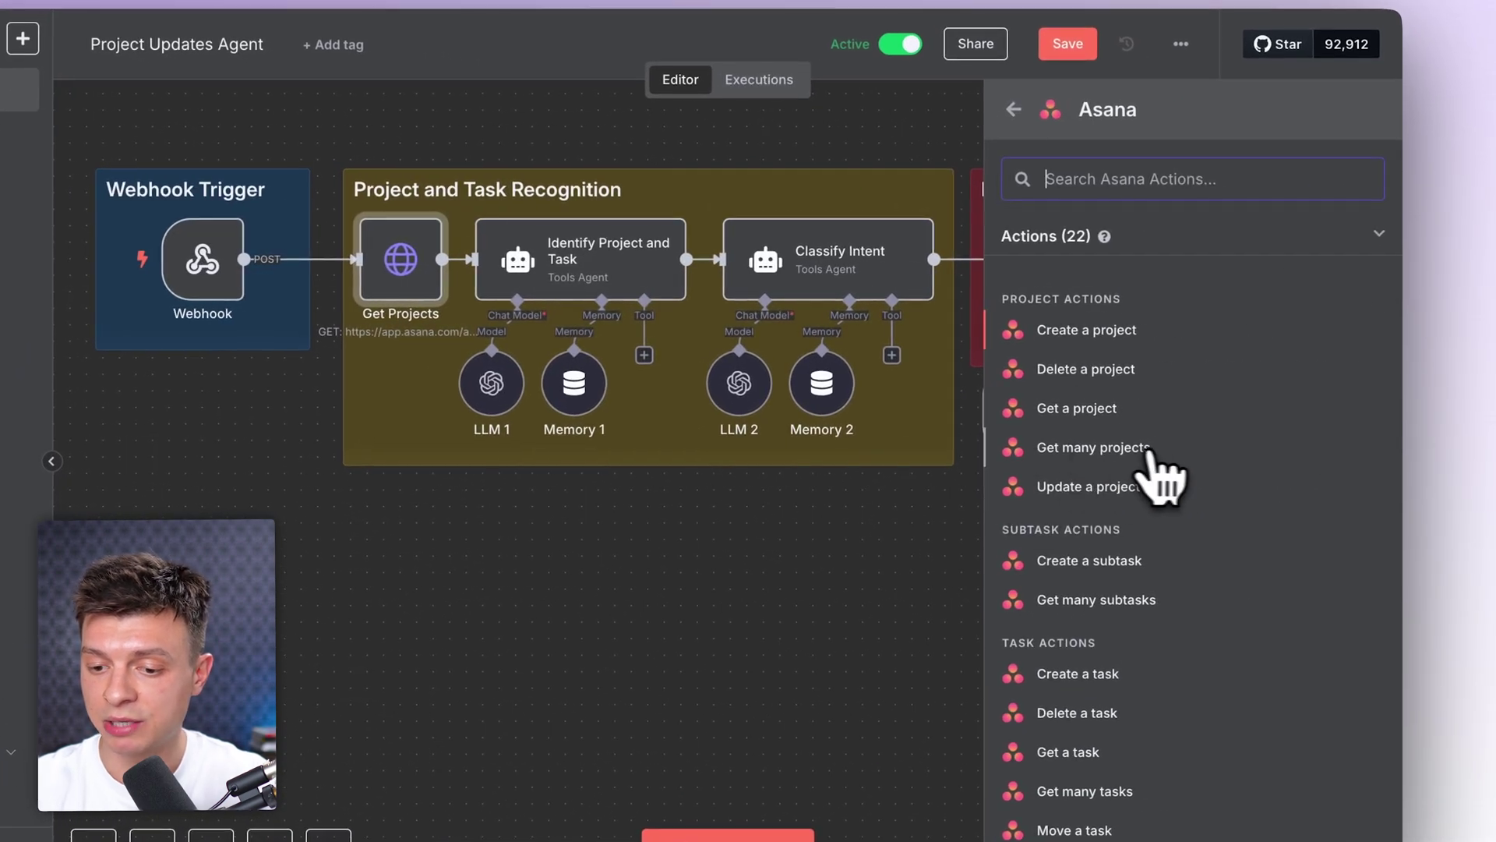
pyautogui.click(1171, 456)
pyautogui.press('Escape')
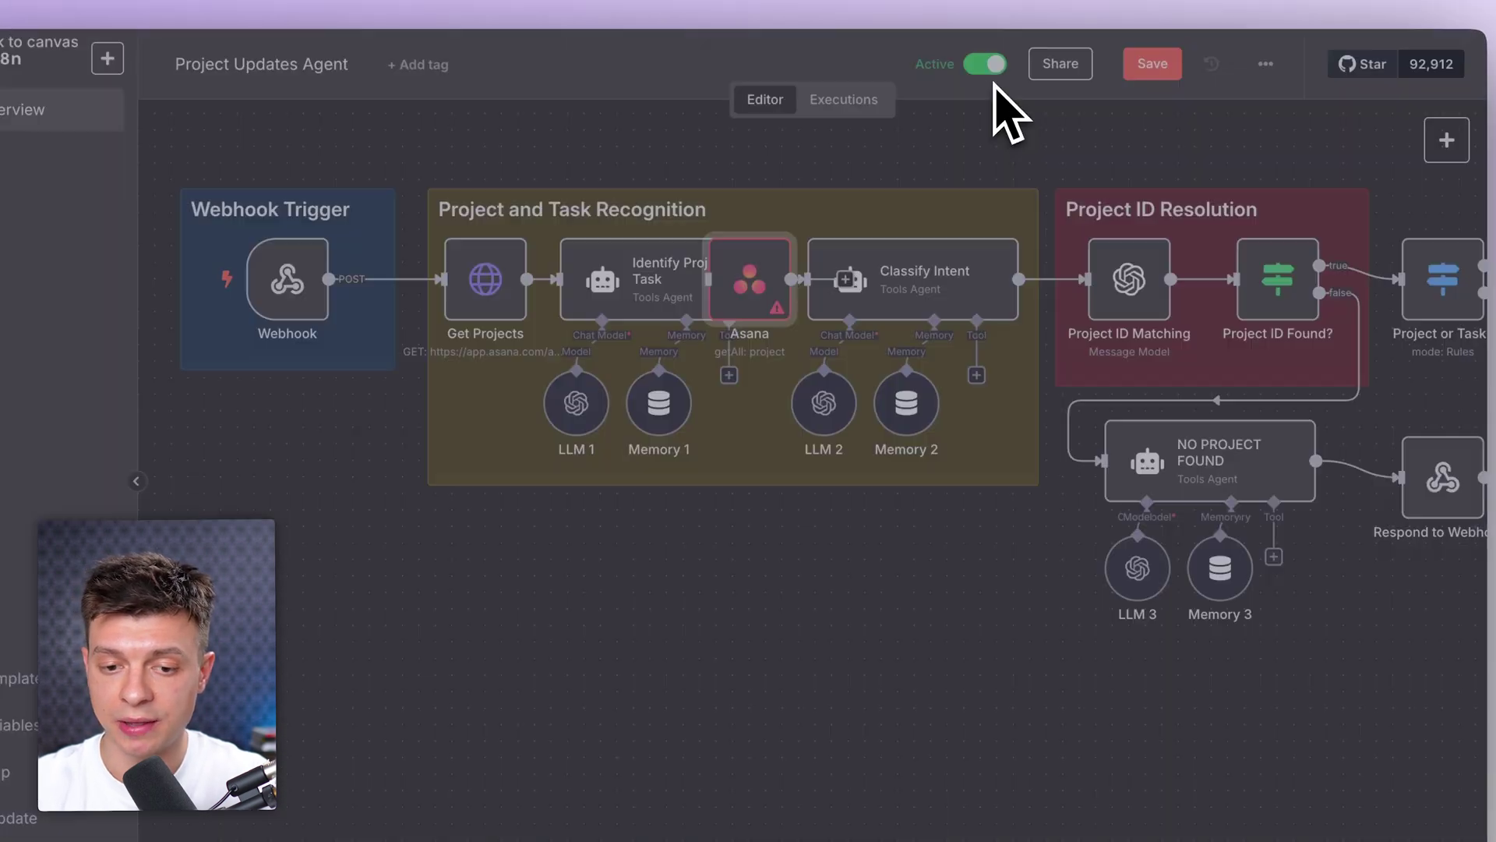
pyautogui.moveTo(762, 273); pyautogui.dragTo(631, 644)
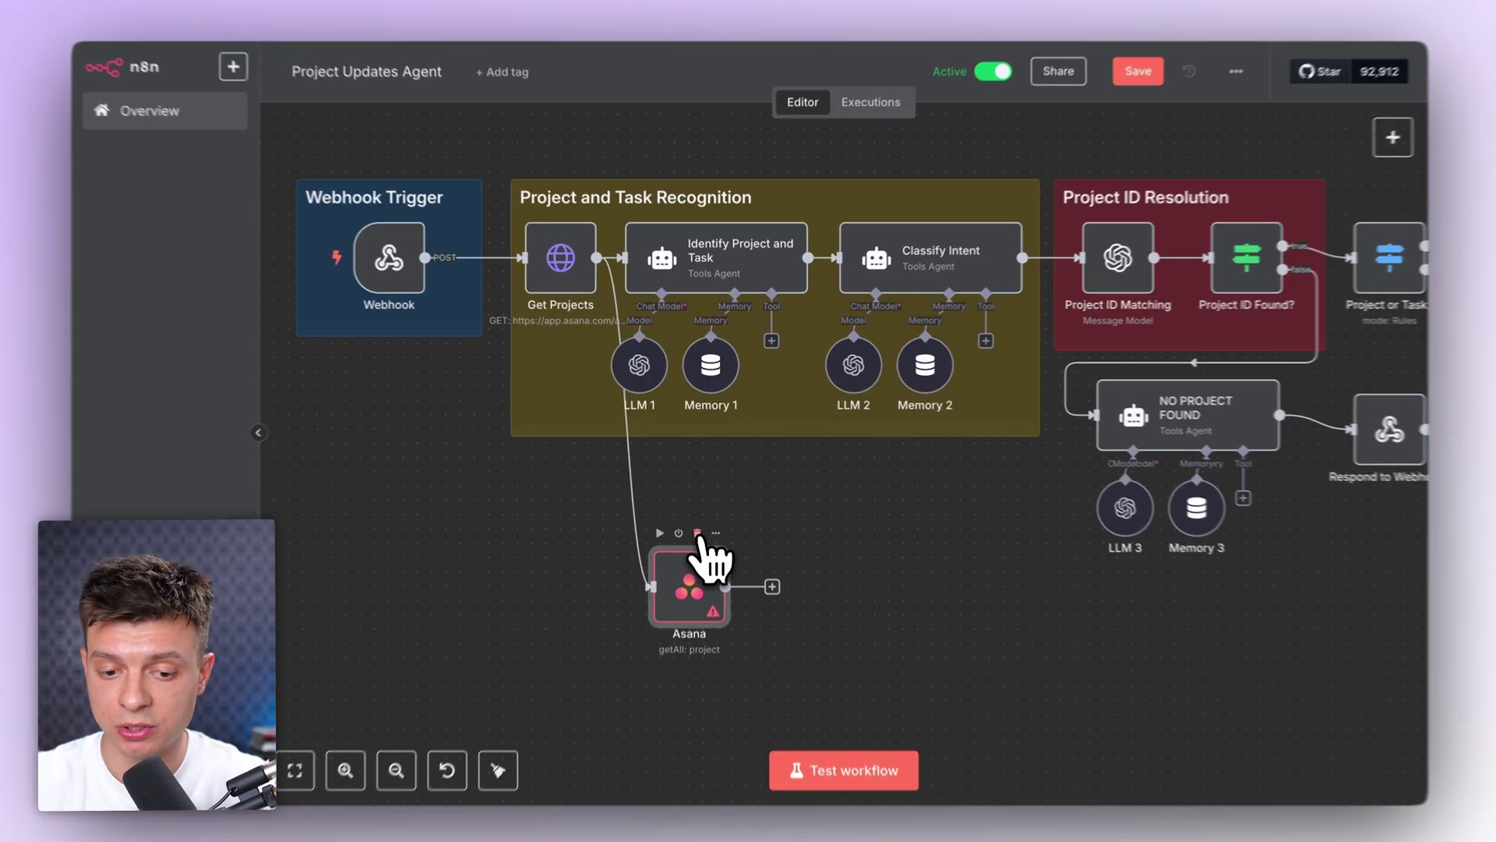
pyautogui.click(698, 526)
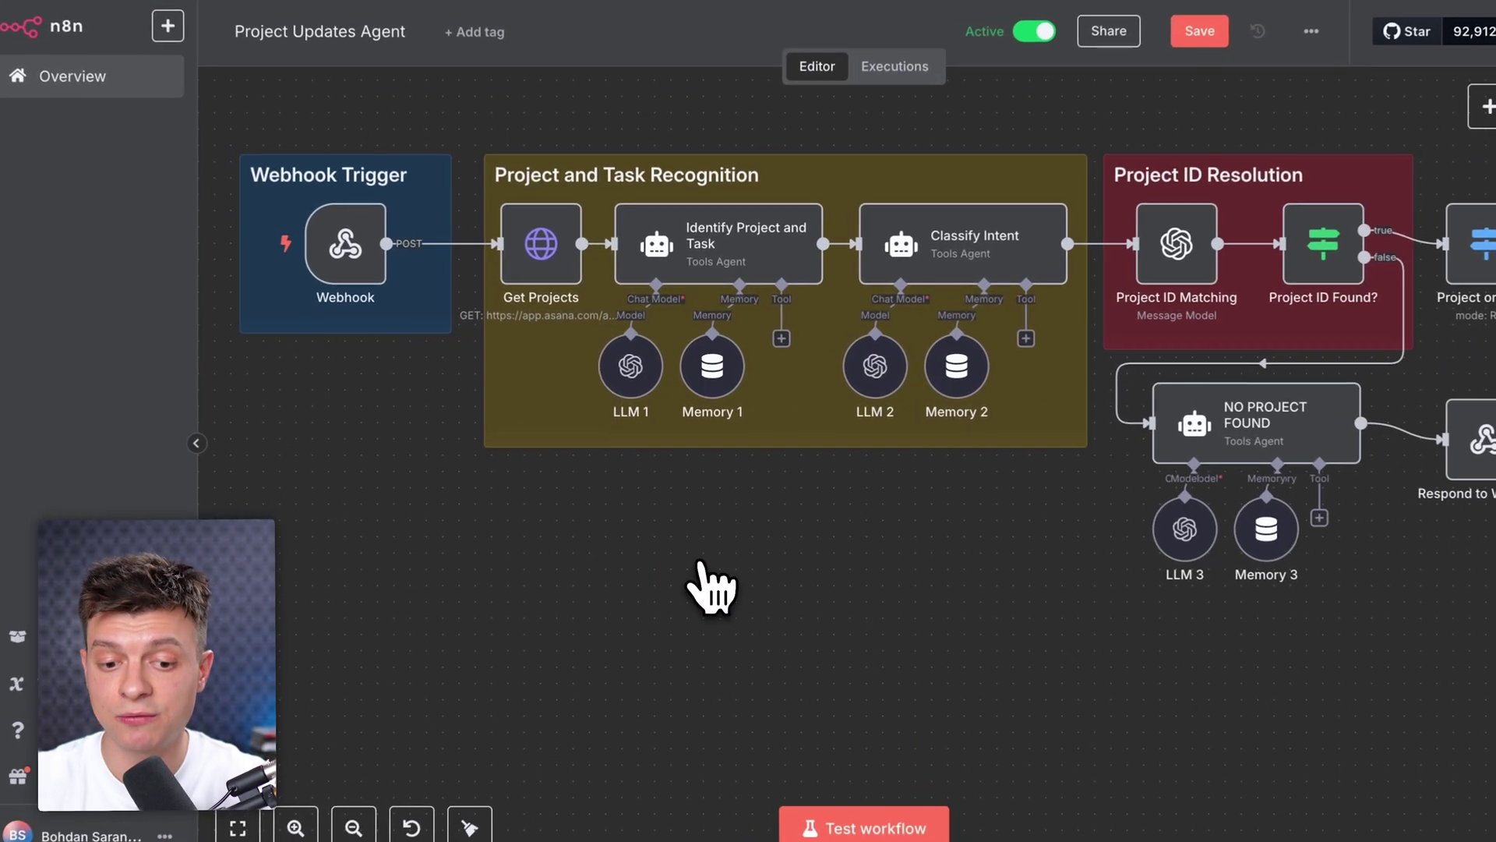
# Step: Review the Get Projects method, URL and Authorization header unchanged, then open the Webhook trigger's settings
pyautogui.doubleClick(546, 251)
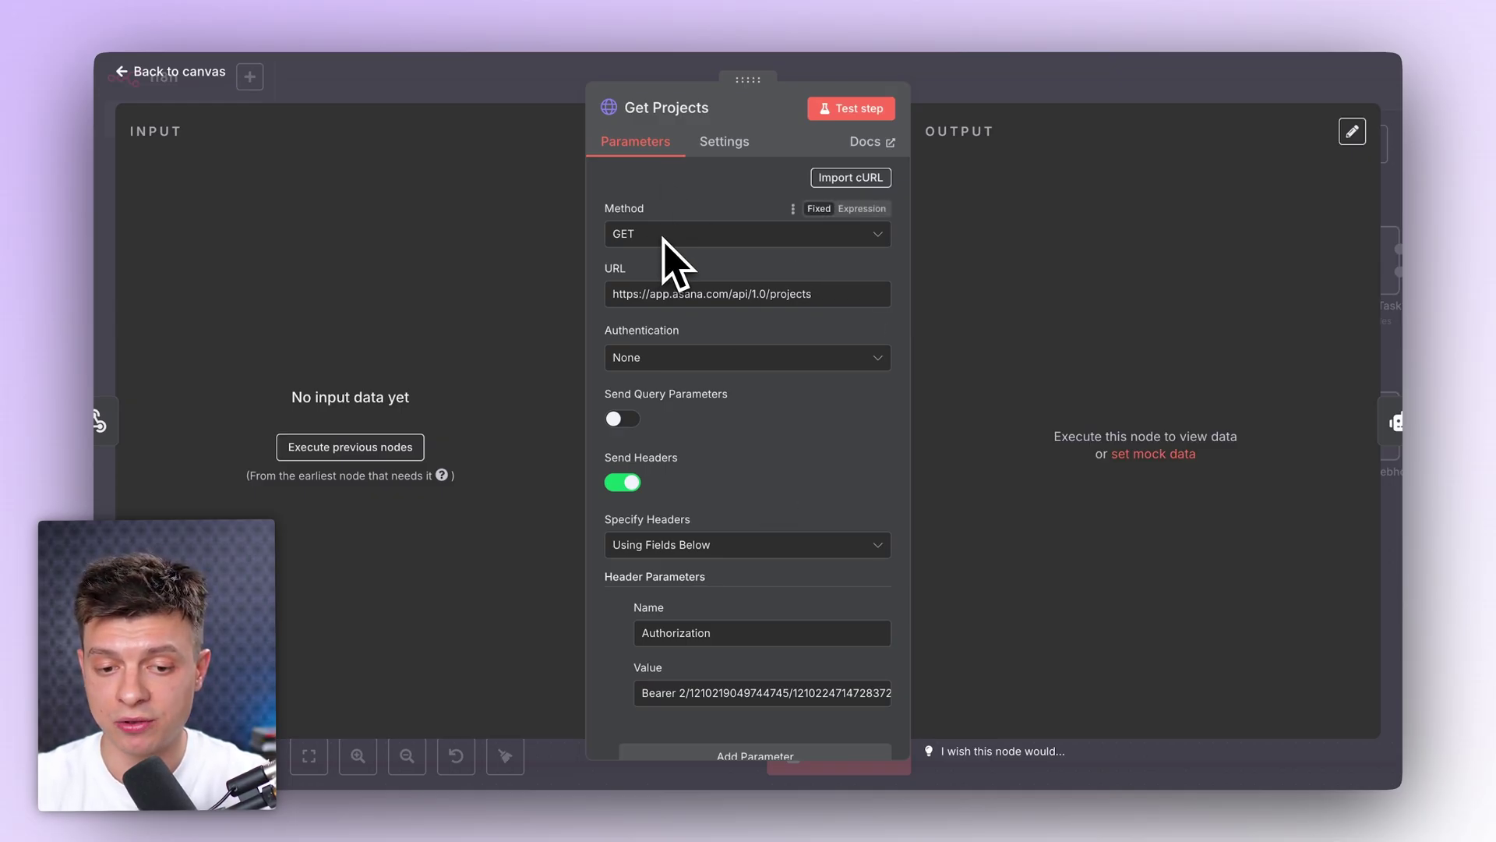
pyautogui.scroll(-1, 762, 395)
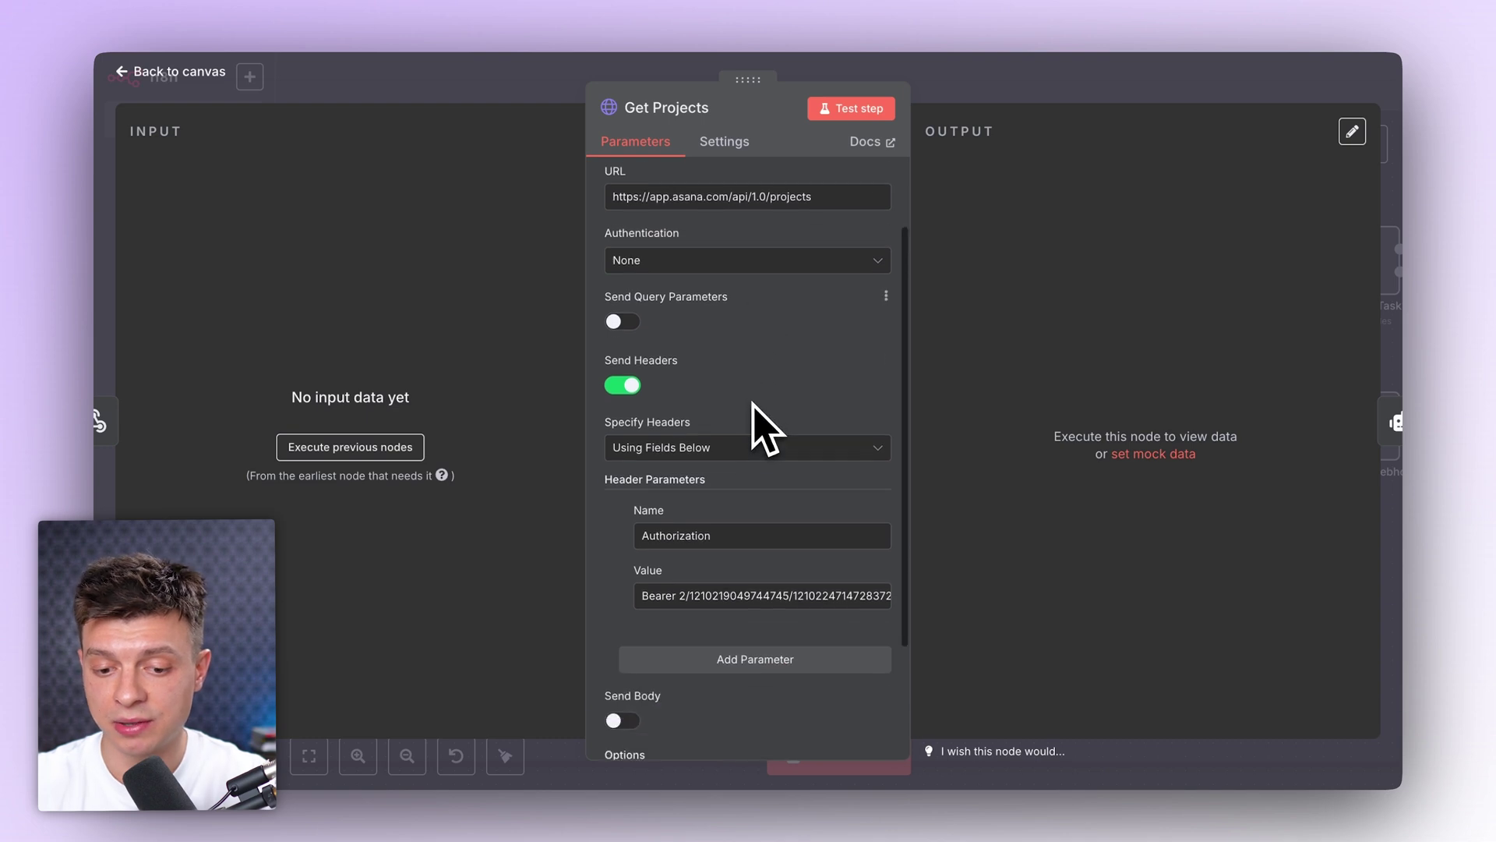
pyautogui.scroll(1, 750, 316)
pyautogui.click(754, 201)
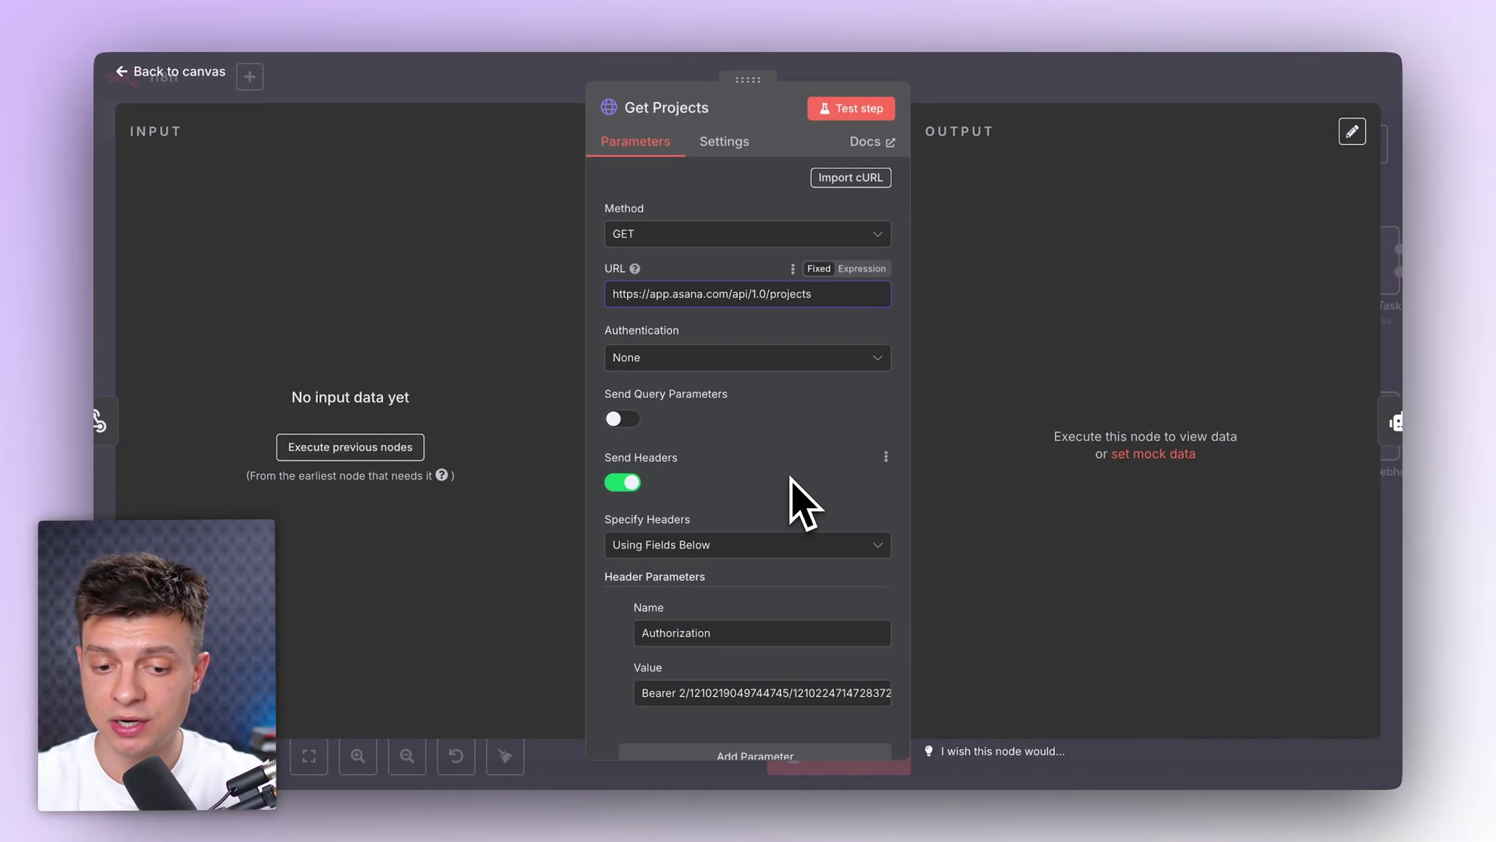
pyautogui.scroll(-1, 790, 478)
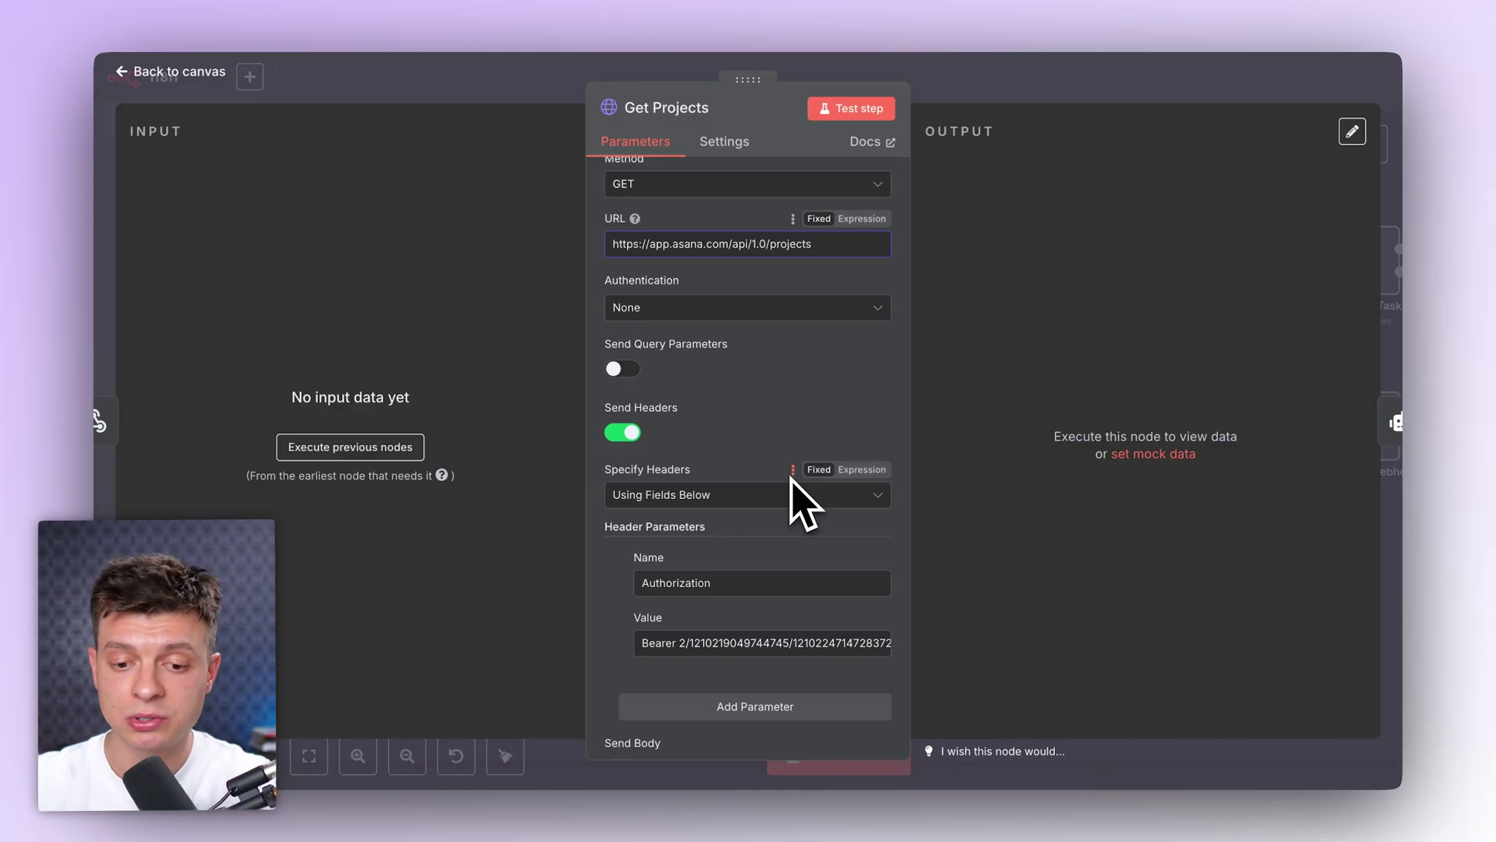
pyautogui.scroll(2, 777, 413)
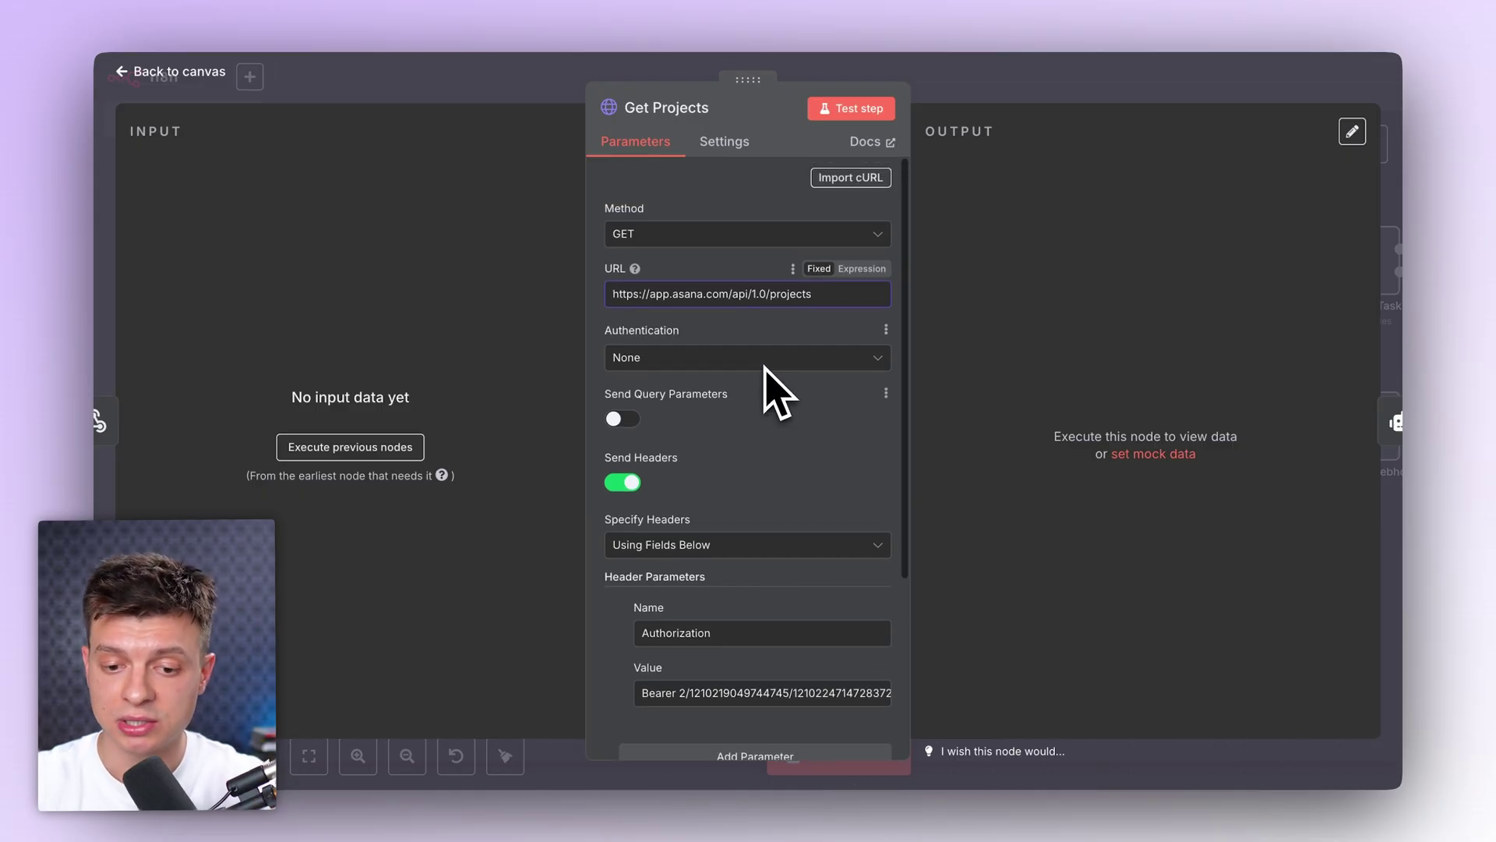
pyautogui.scroll(-2, 779, 413)
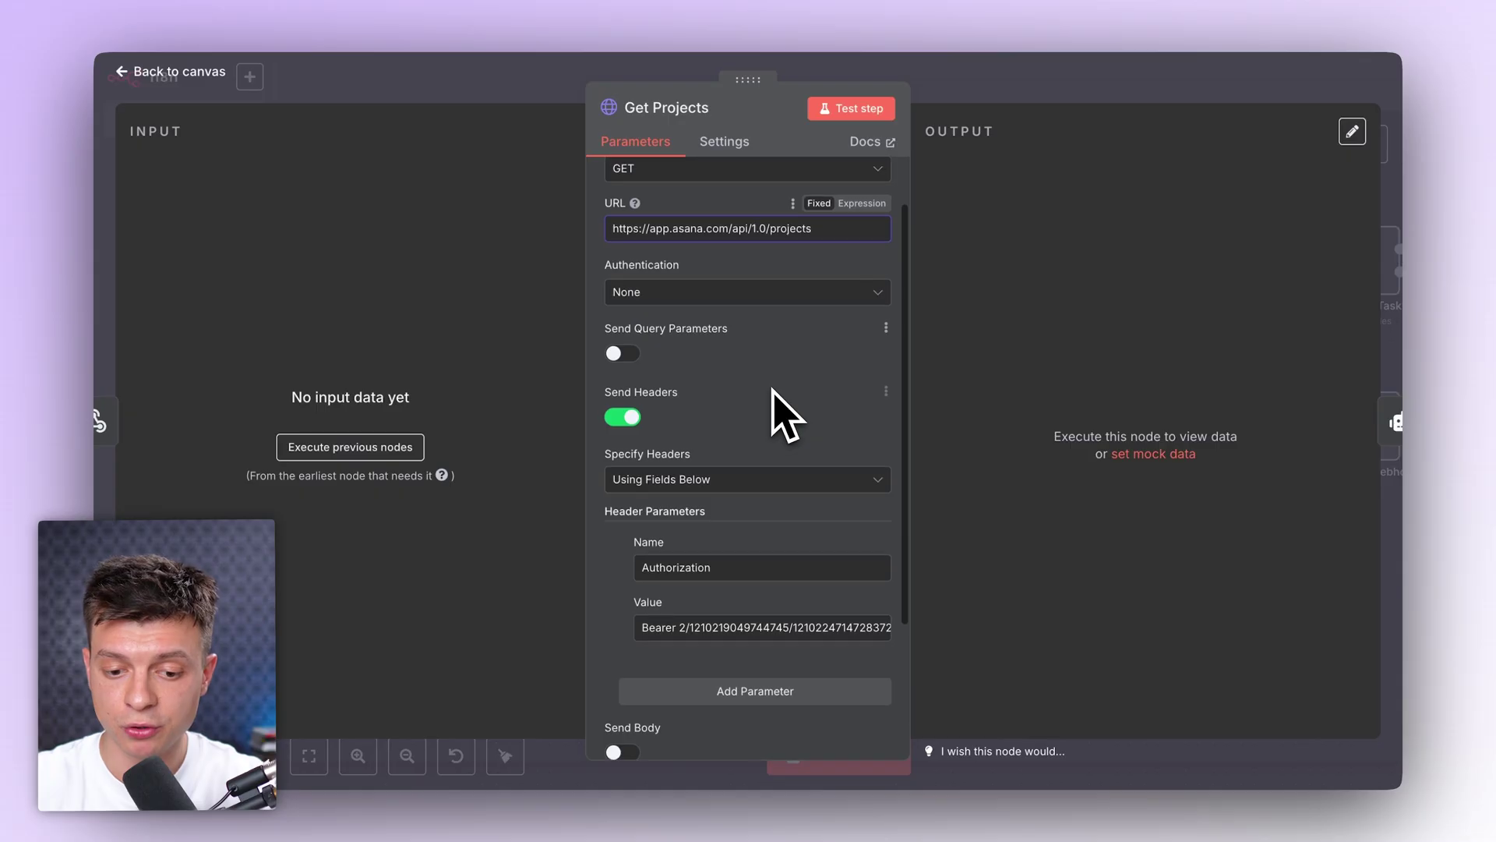
pyautogui.scroll(2, 751, 413)
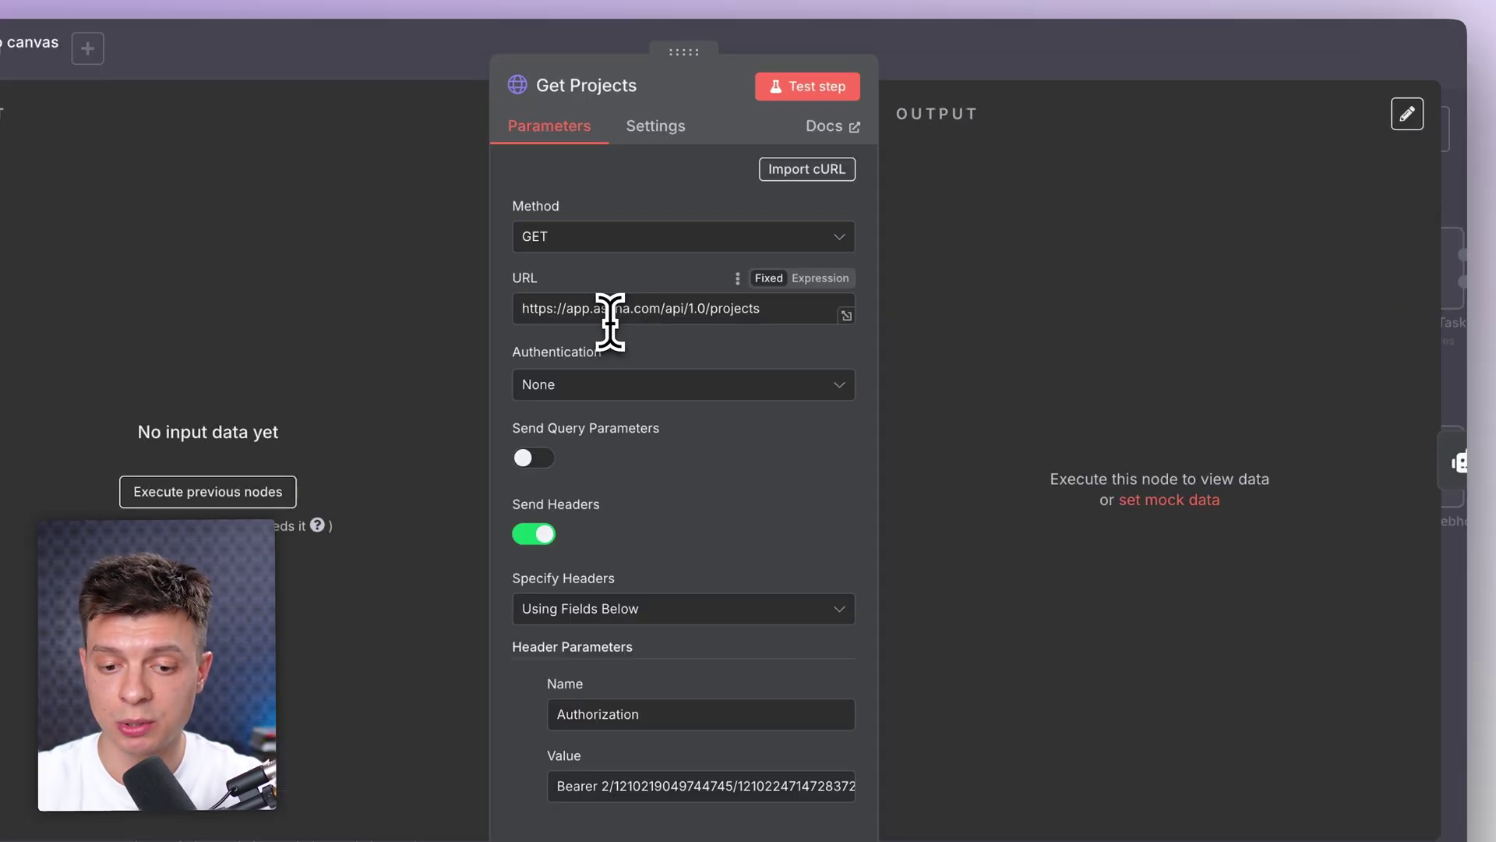
pyautogui.click(727, 435)
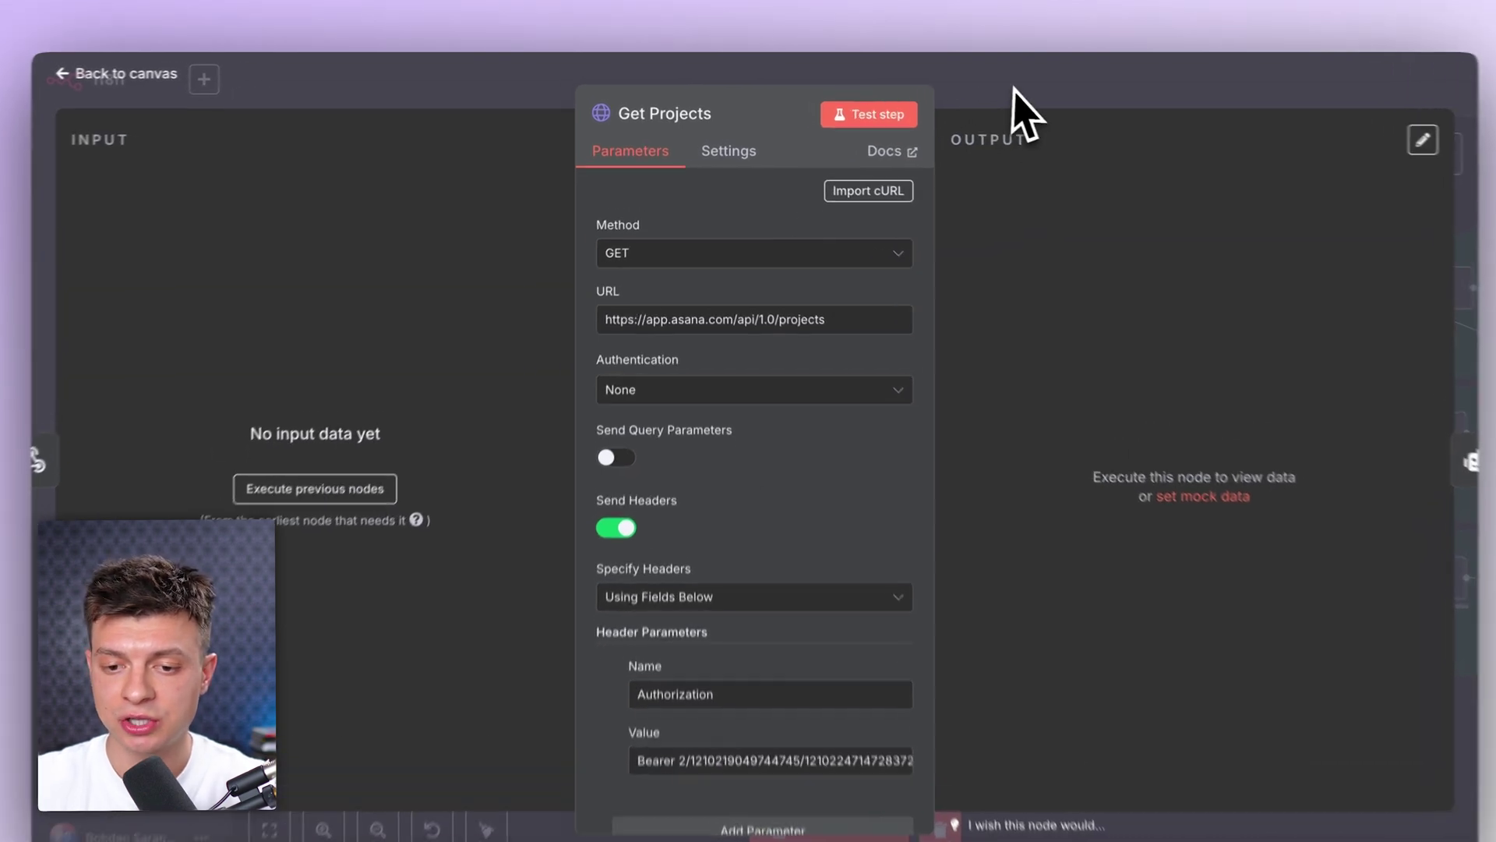
pyautogui.click(985, 103)
pyautogui.doubleClick(370, 351)
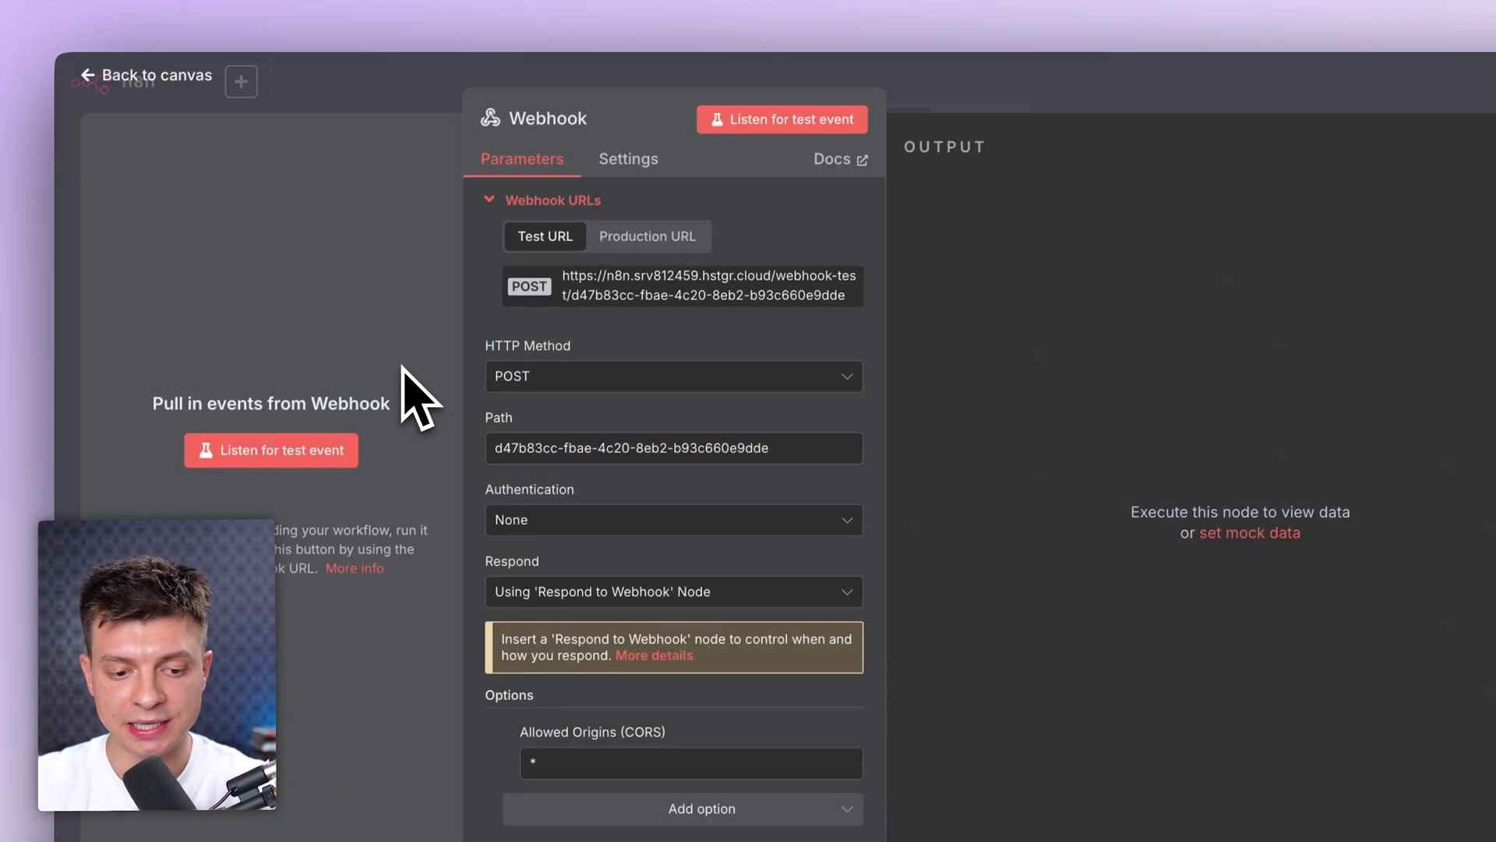
# Step: Capture a test webhook event by sending a question from the chat page
pyautogui.click(316, 460)
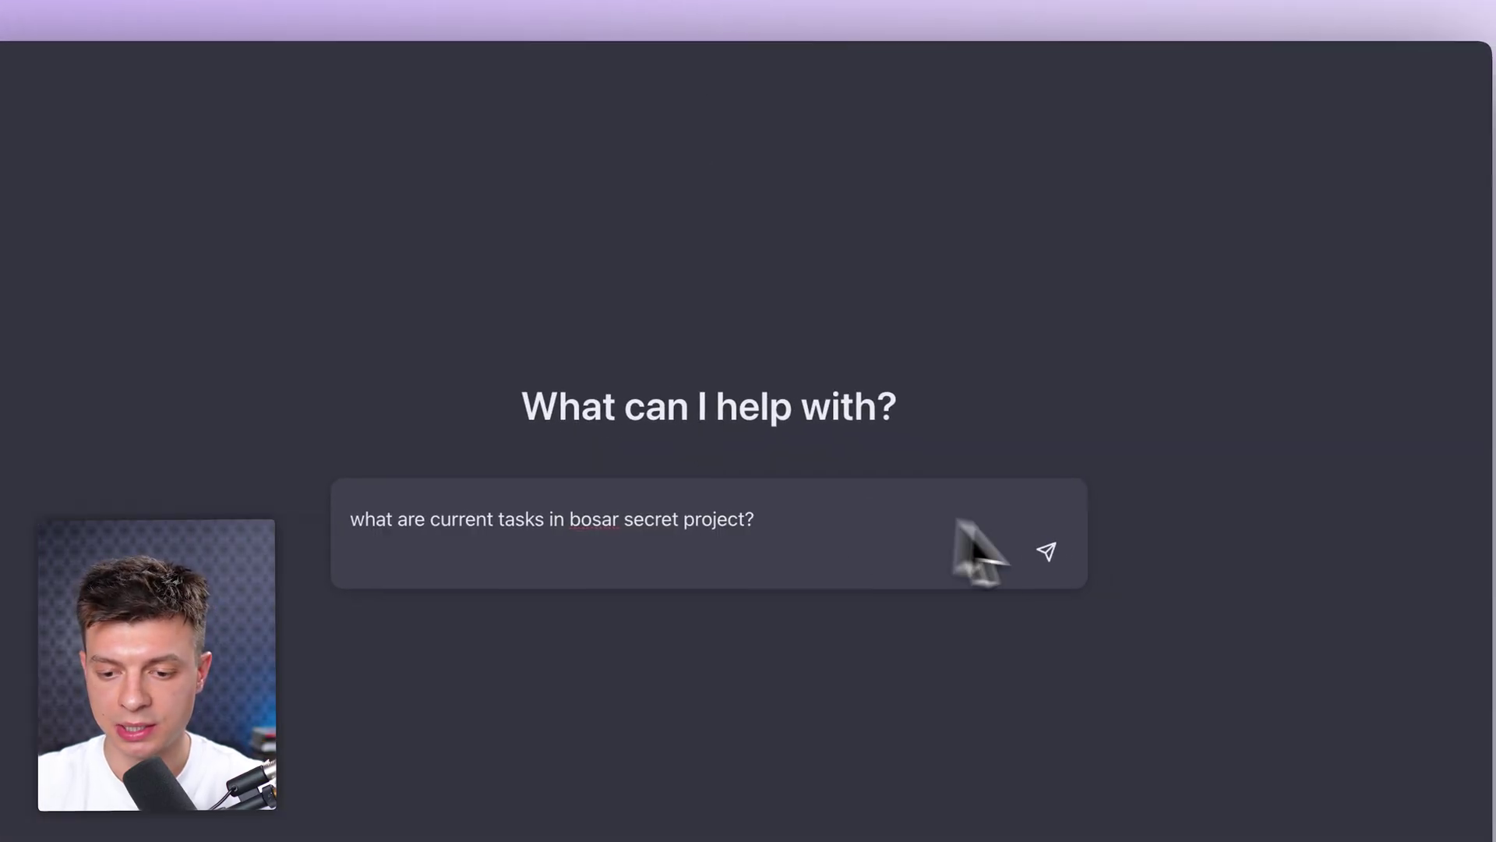
pyautogui.click(1046, 552)
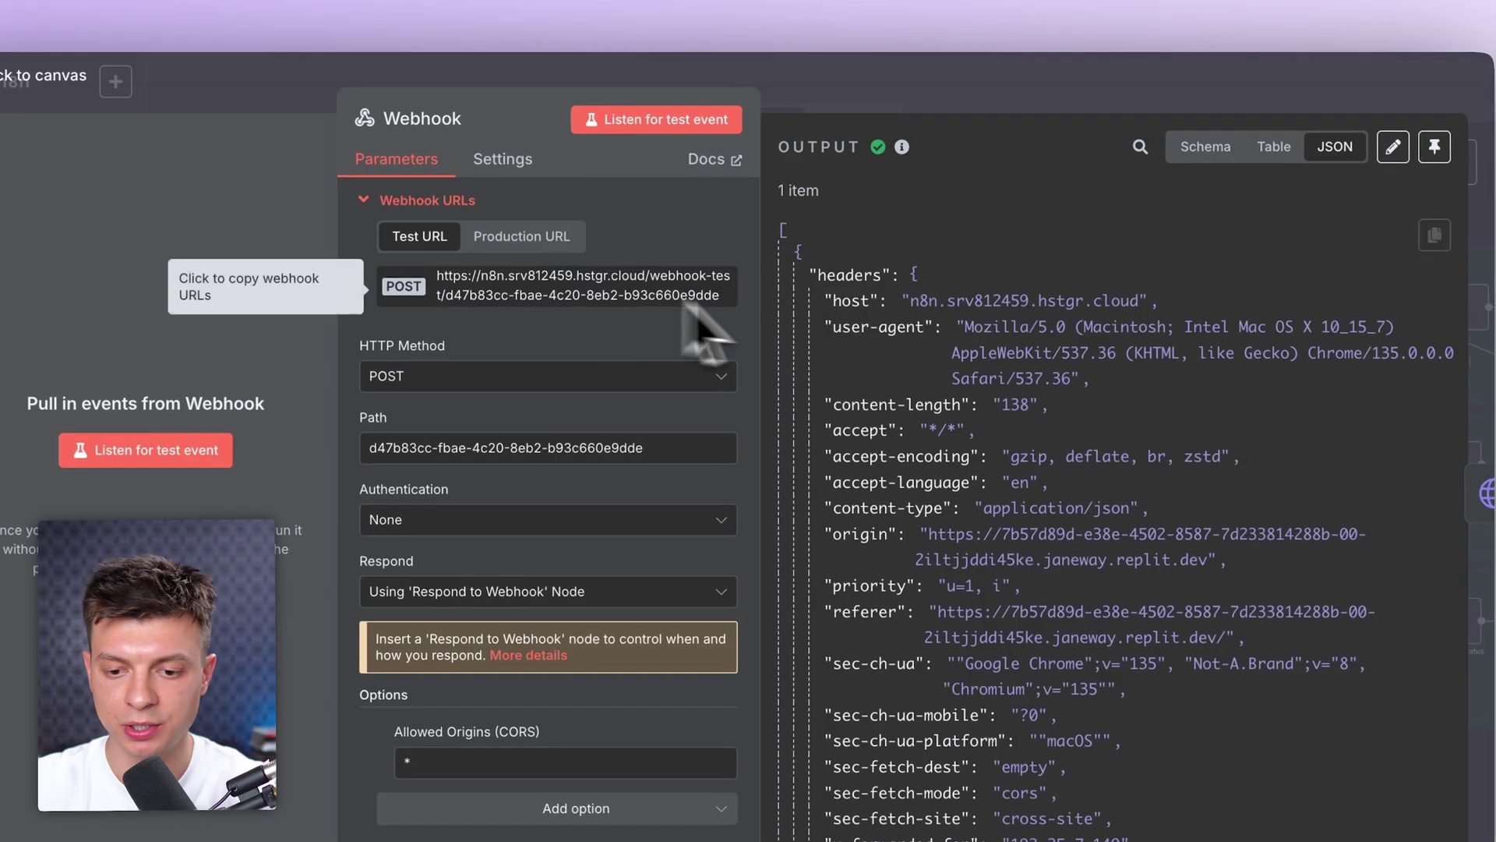
pyautogui.scroll(-10, 902, 367)
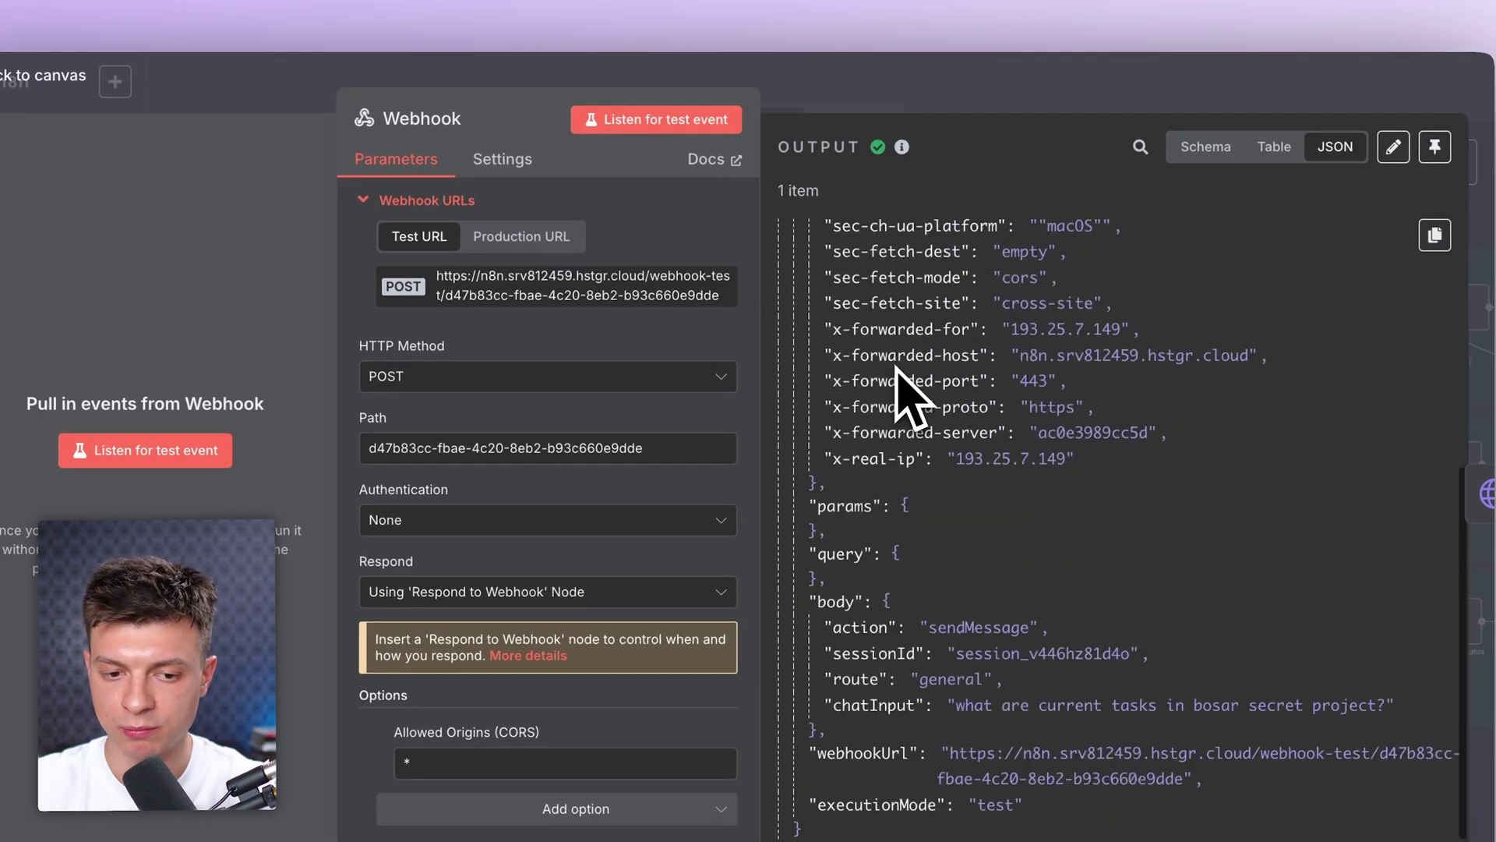
pyautogui.scroll(5, 967, 529)
pyautogui.scroll(5, 989, 530)
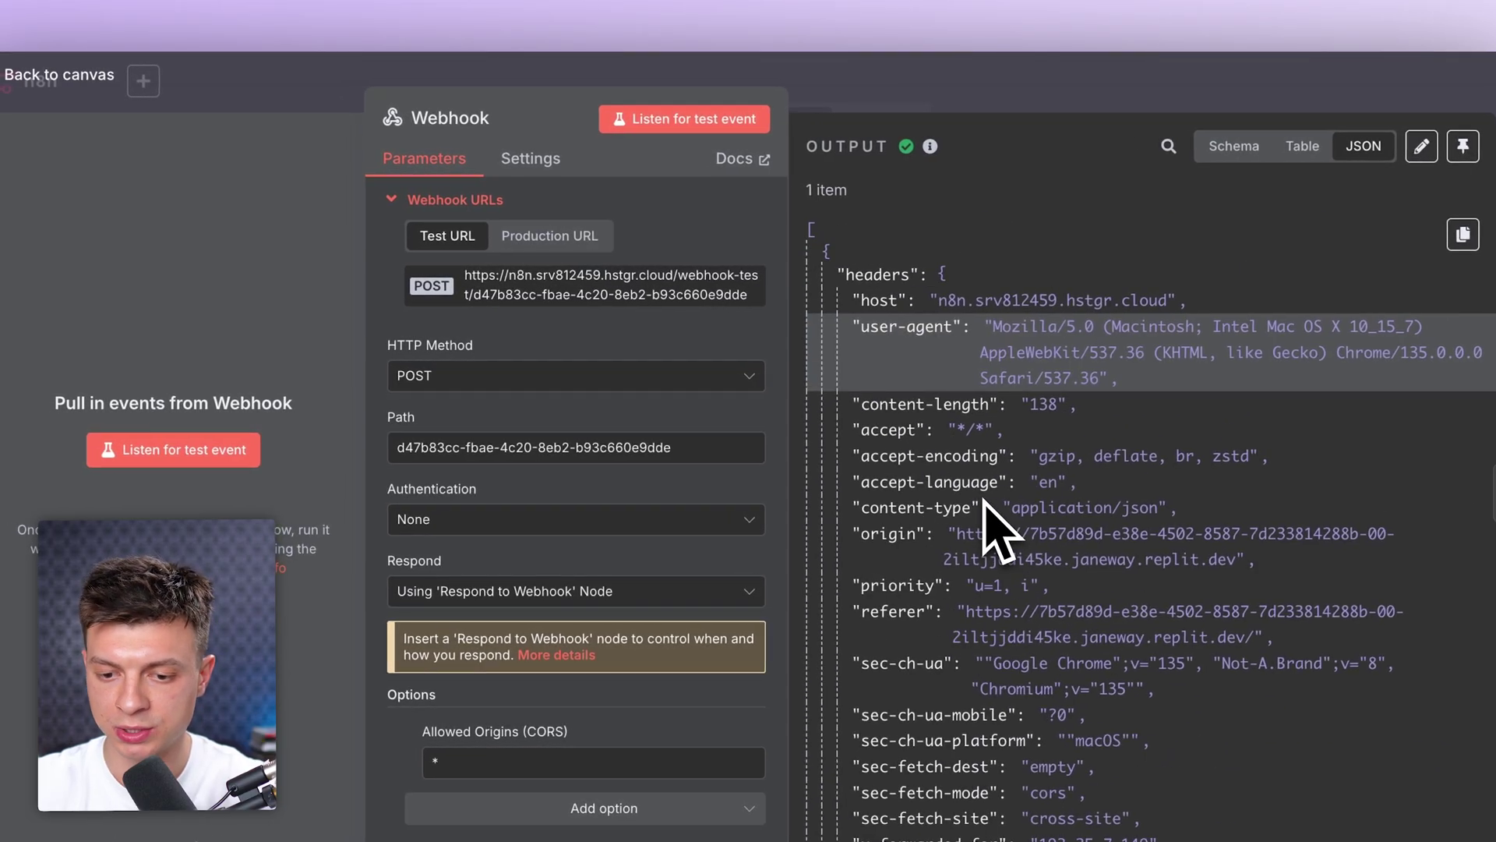
pyautogui.click(1091, 74)
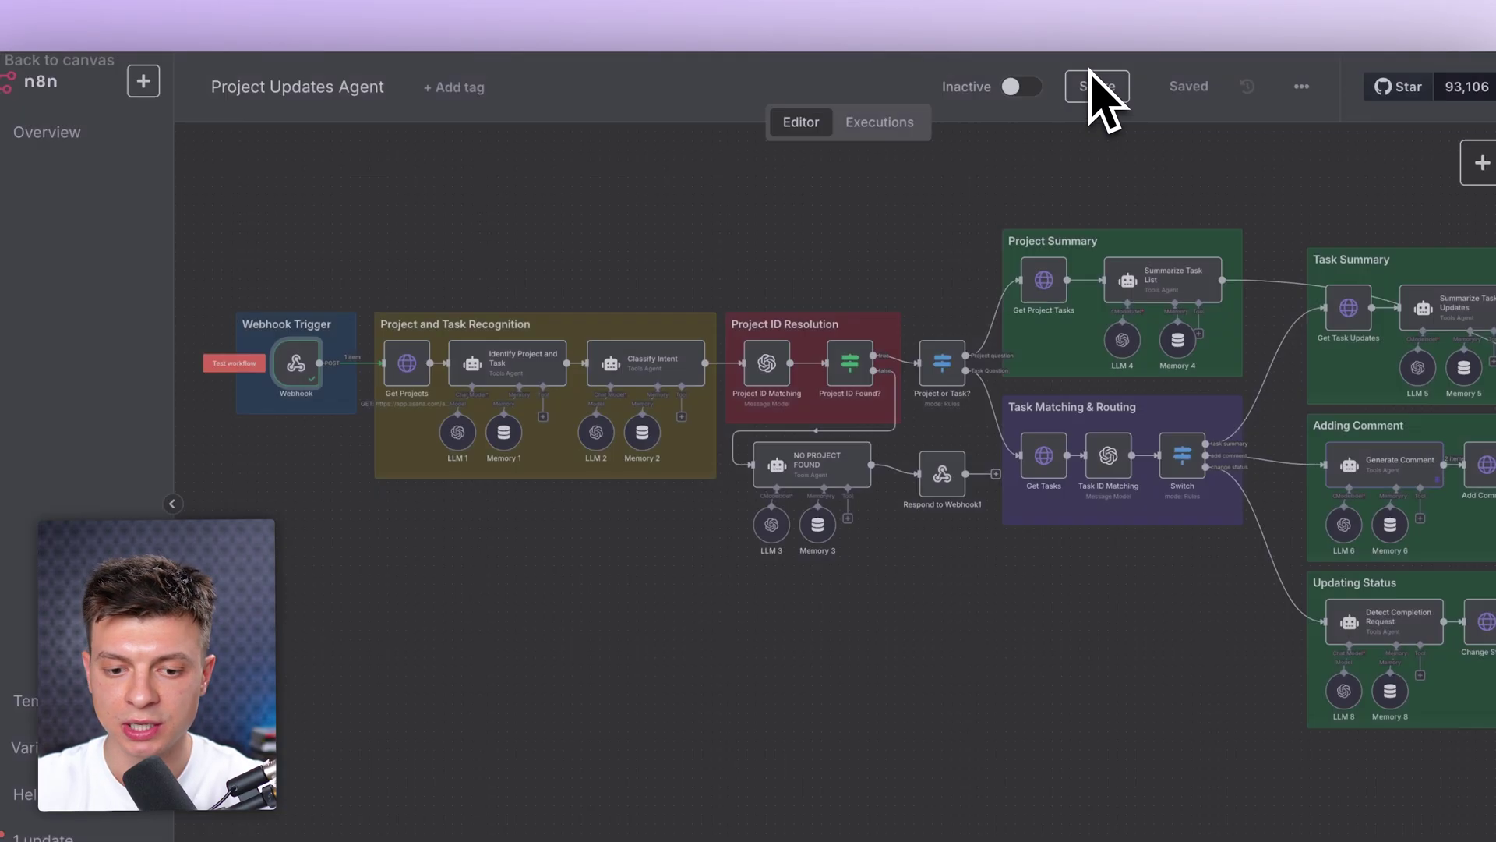
# Step: Test Get Projects, returning n8n Demo, bosar secret and AIF site redesign
pyautogui.doubleClick(413, 366)
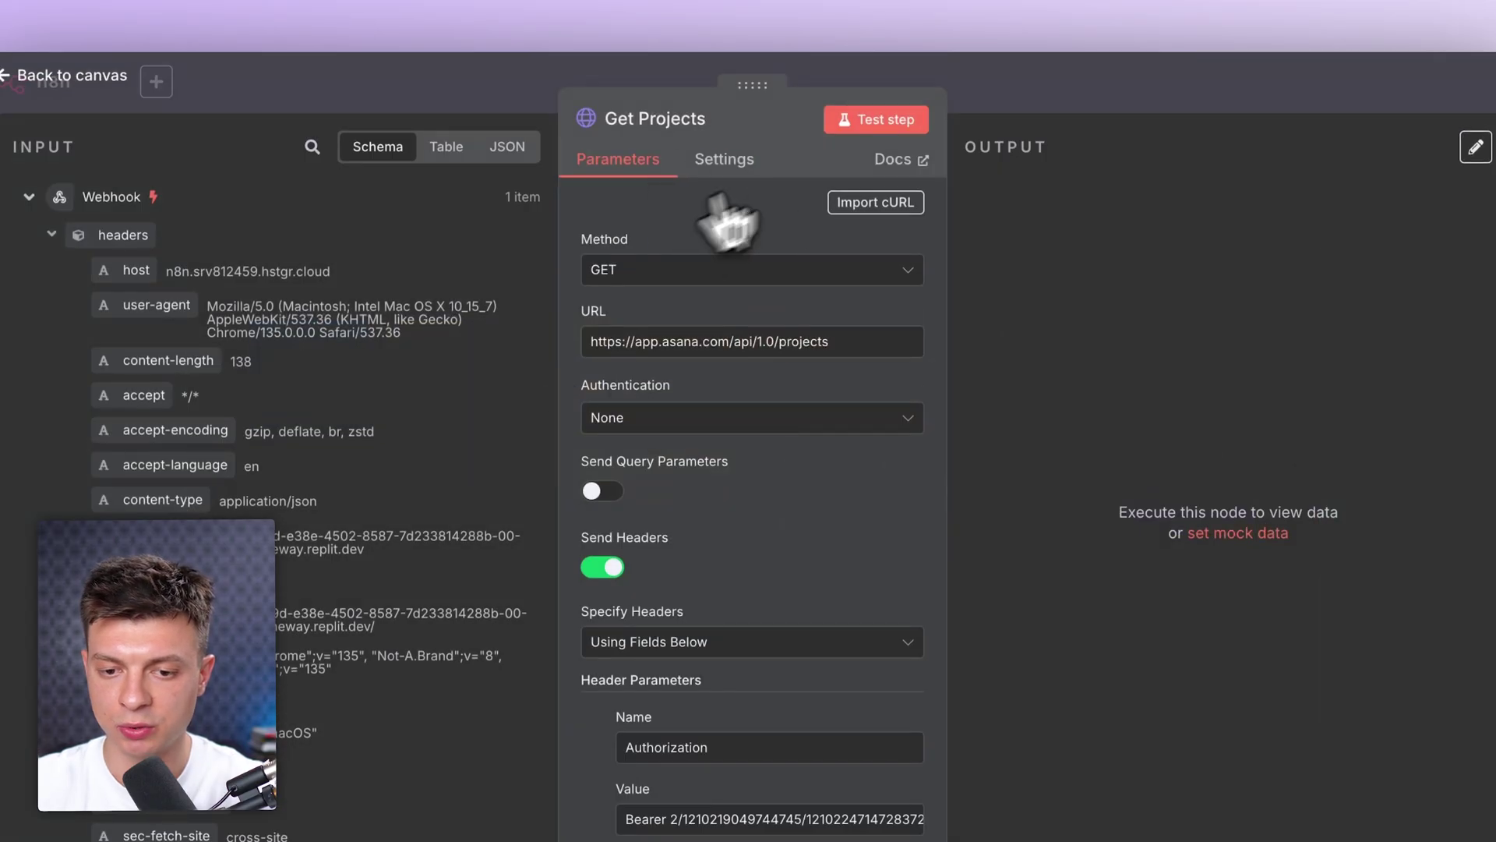
pyautogui.click(887, 120)
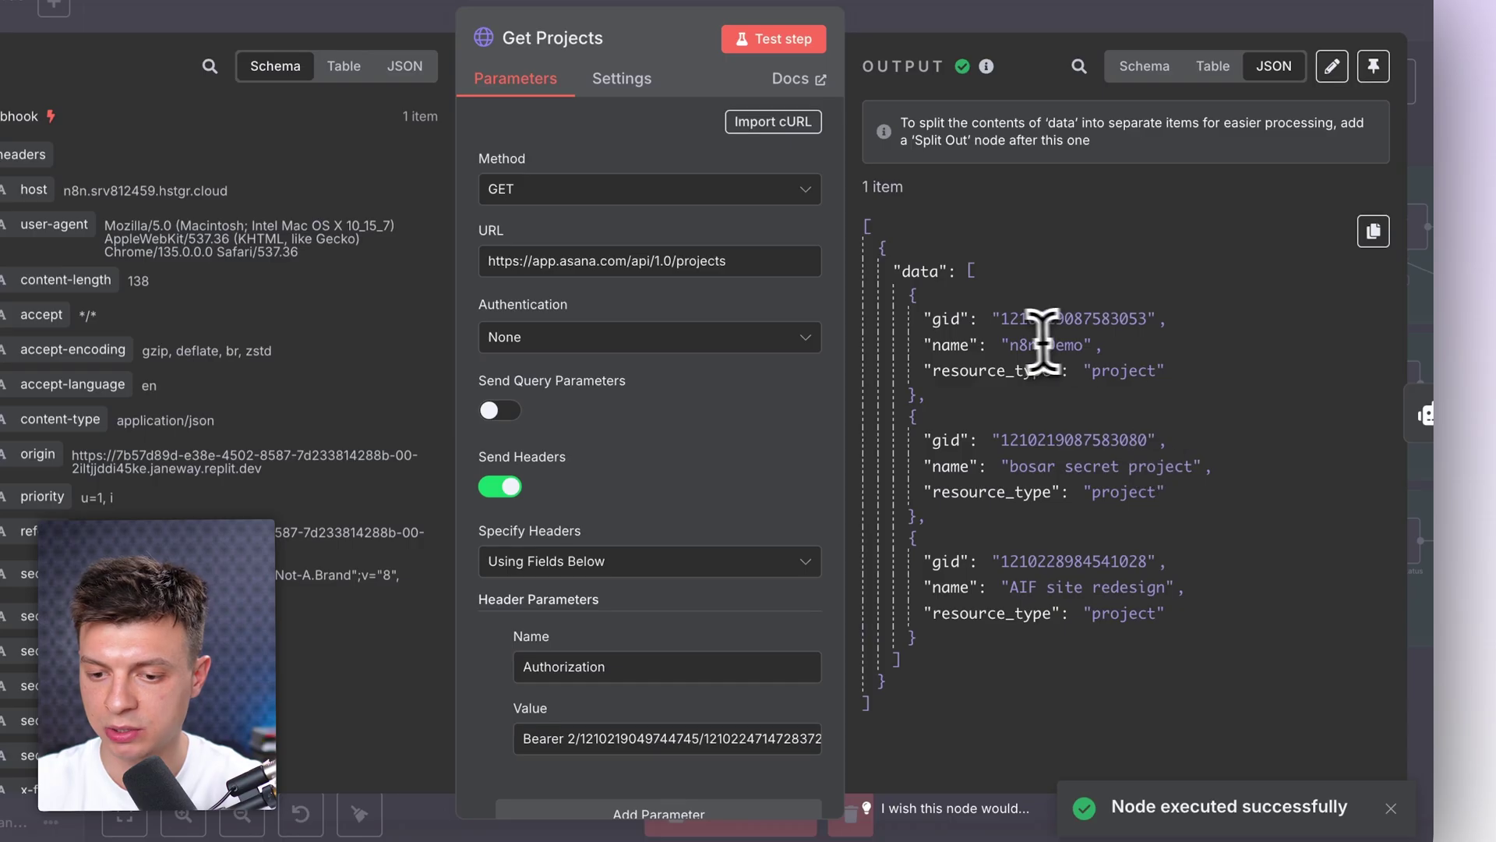
pyautogui.doubleClick(1054, 345)
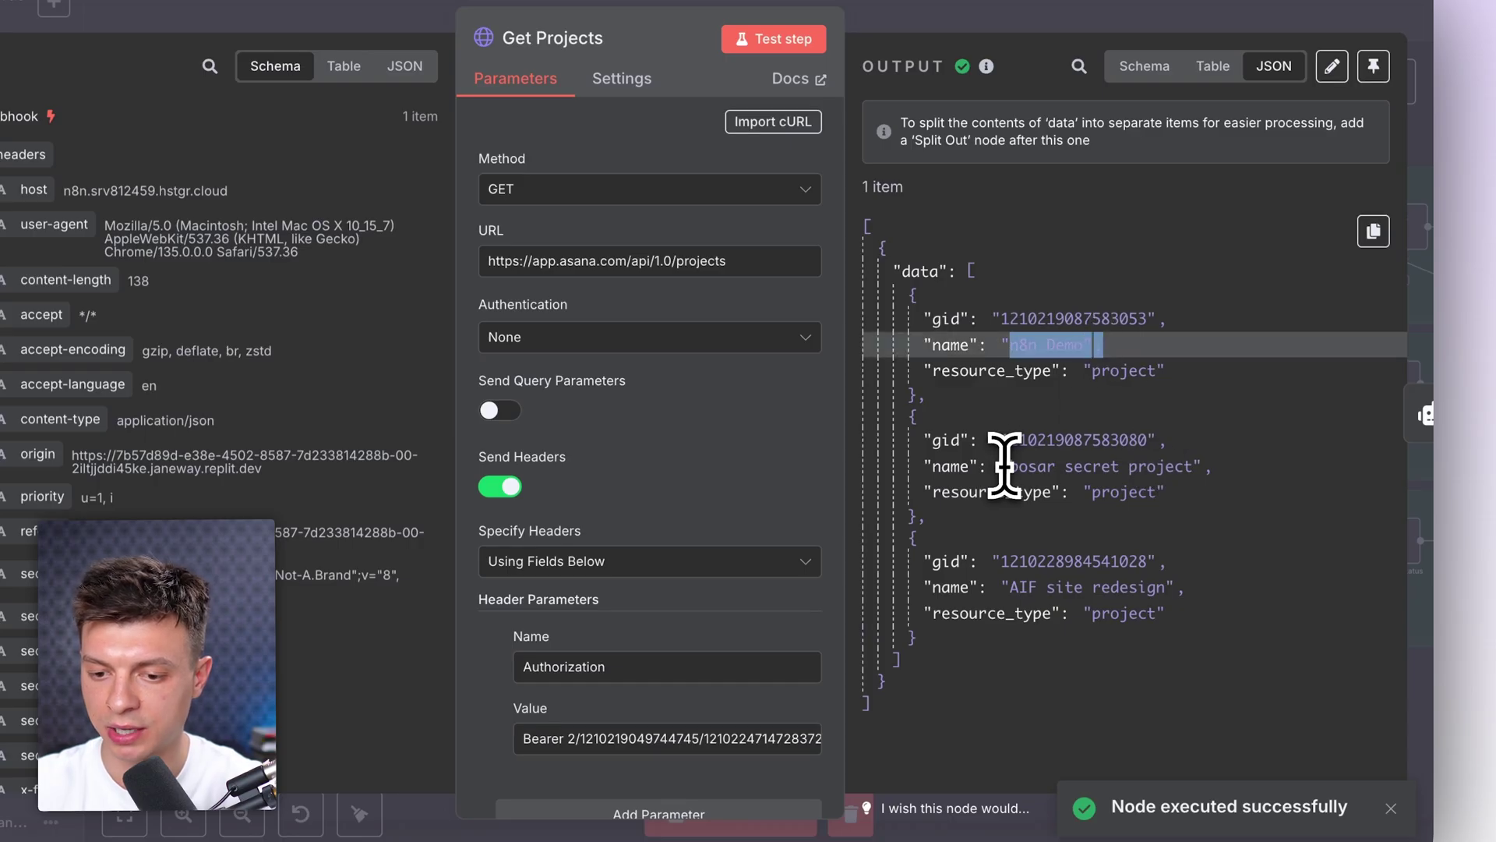
pyautogui.moveTo(1037, 466); pyautogui.dragTo(1229, 472)
pyautogui.moveTo(1010, 587); pyautogui.dragTo(1194, 590)
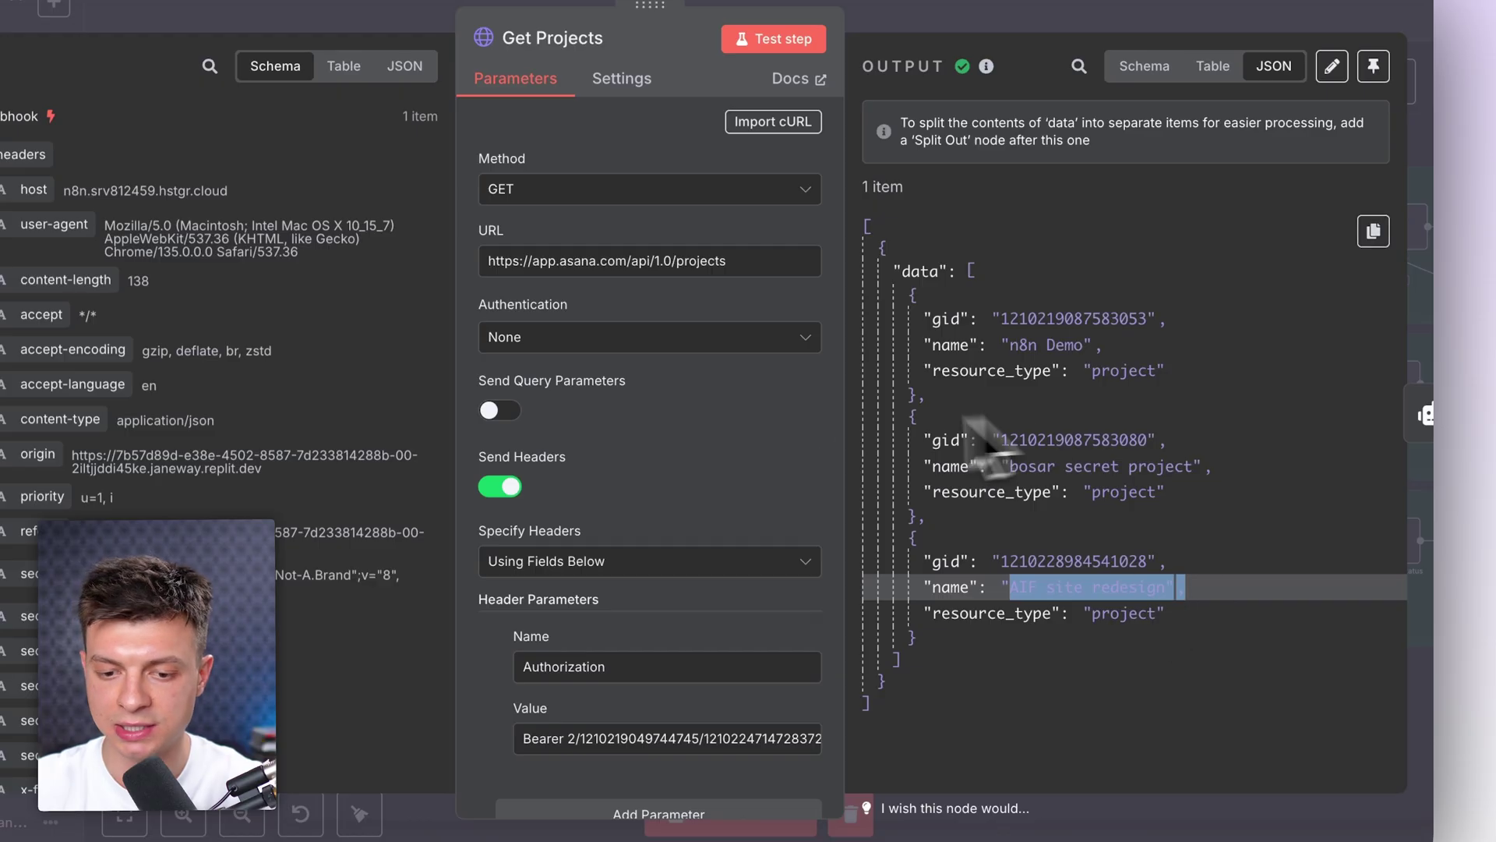
pyautogui.press('Escape')
pyautogui.scroll(5, 518, 373)
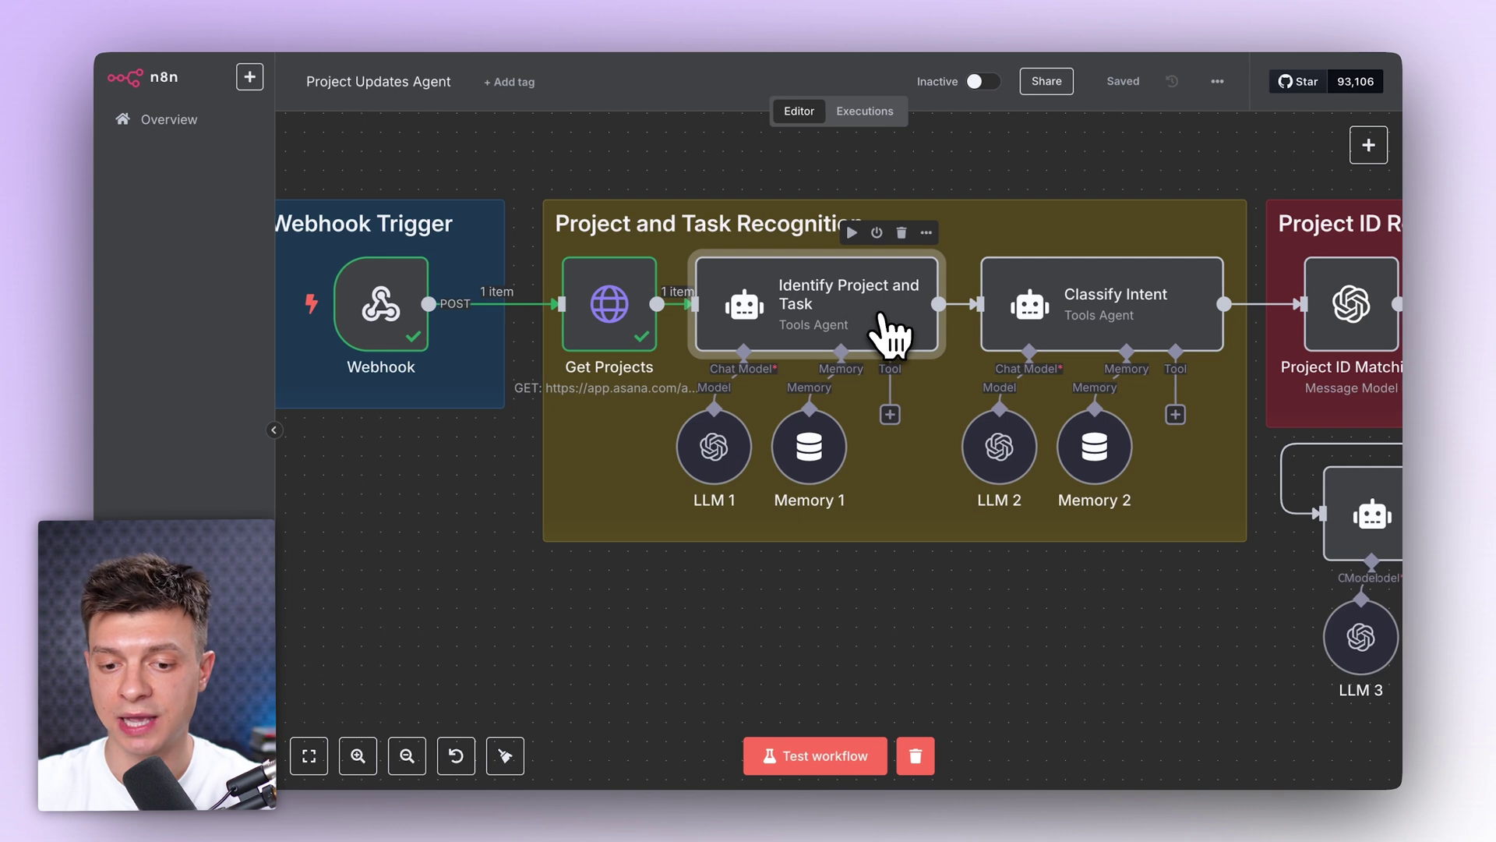
# Step: Check the Identify Project and Task prompt resolves to 'what are current tasks in bosar secret project?'
pyautogui.doubleClick(856, 319)
pyautogui.click(739, 343)
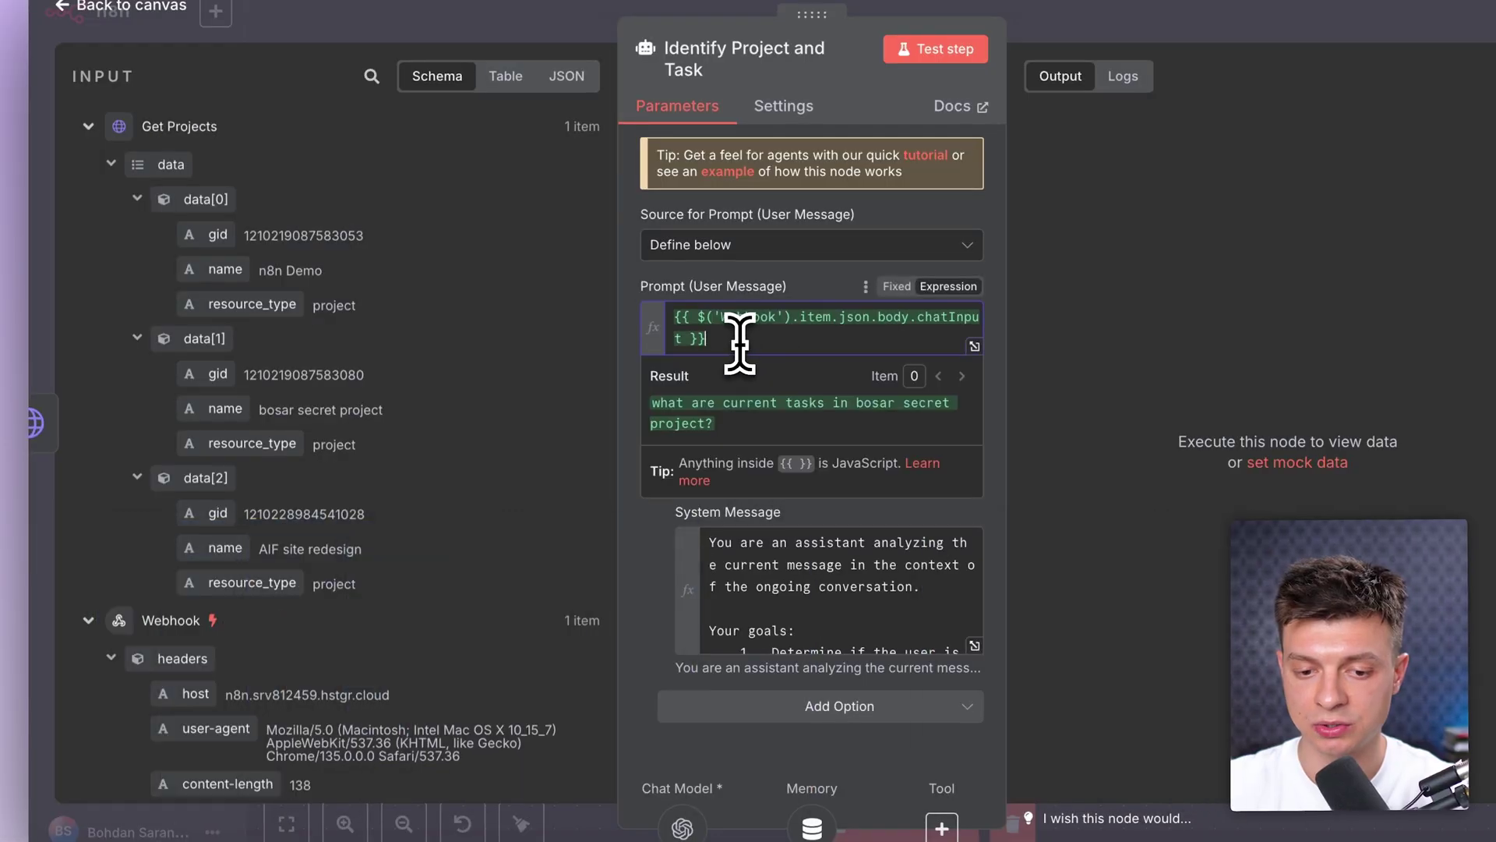
pyautogui.moveTo(739, 343); pyautogui.dragTo(668, 333)
pyautogui.click(774, 343)
pyautogui.scroll(-5, 367, 561)
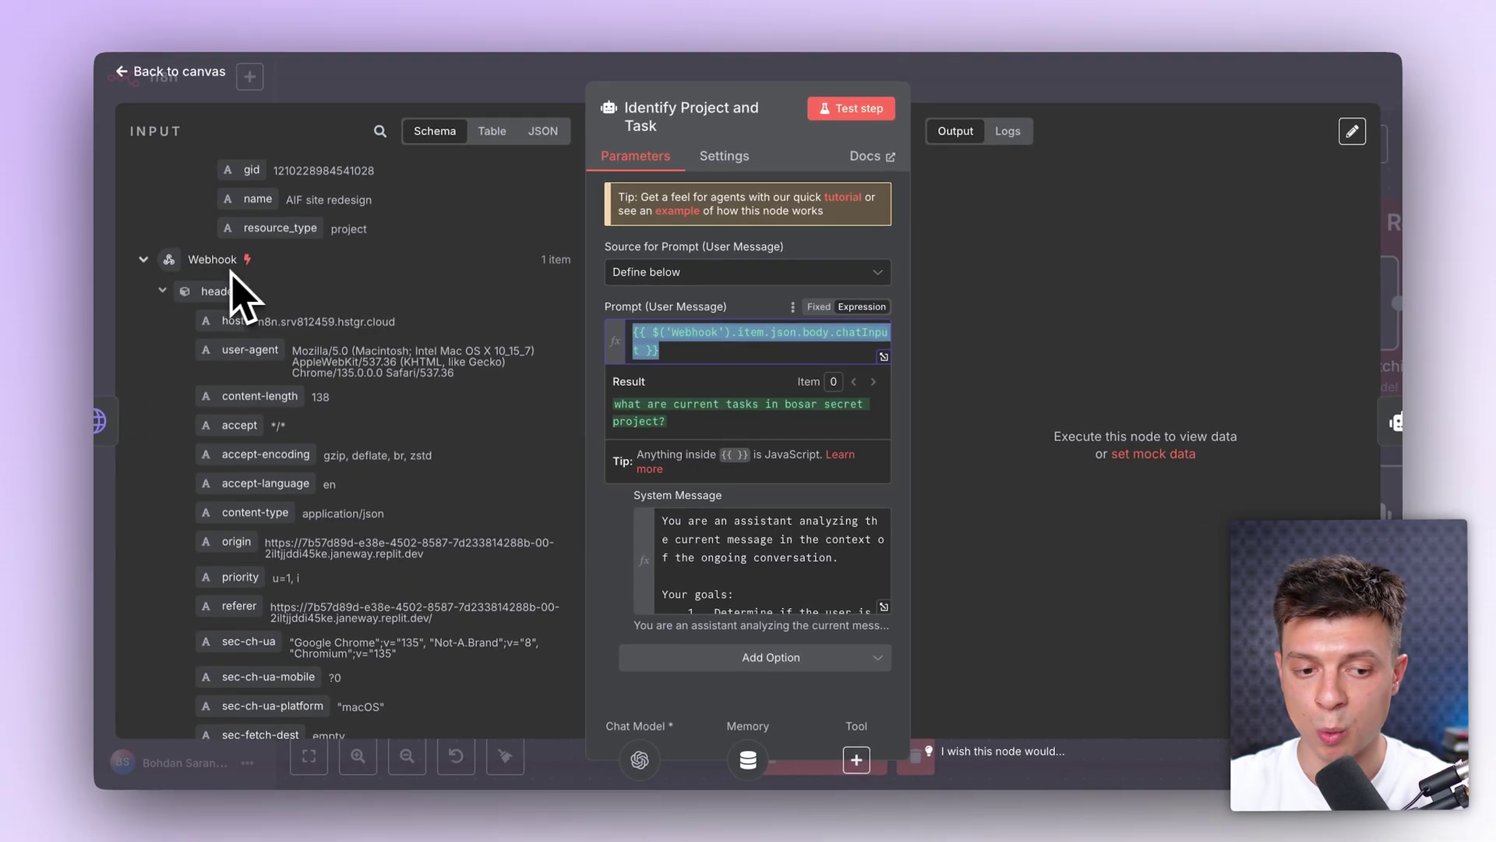
pyautogui.scroll(-8, 367, 427)
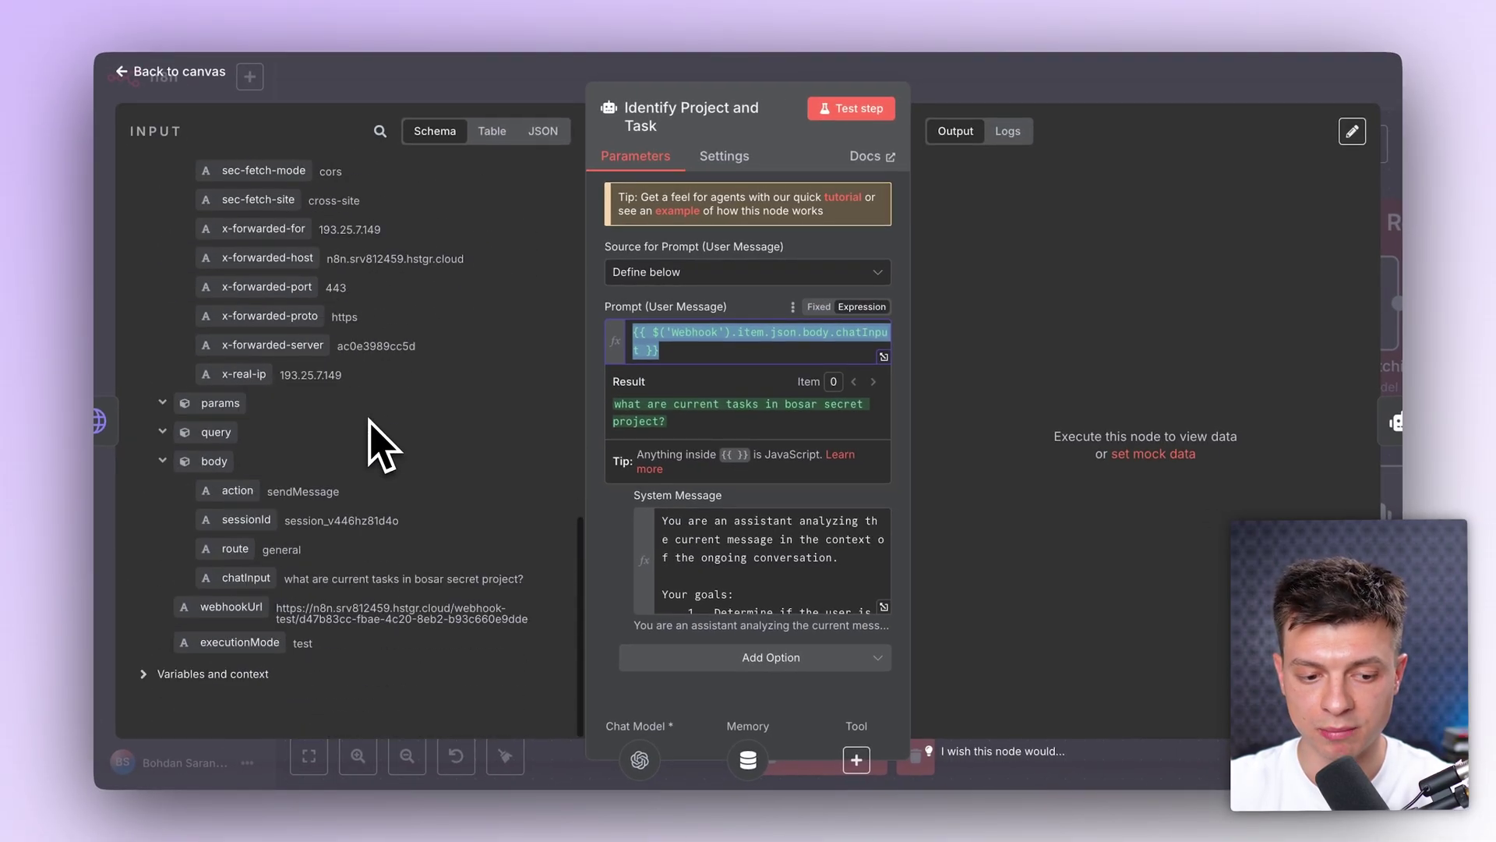
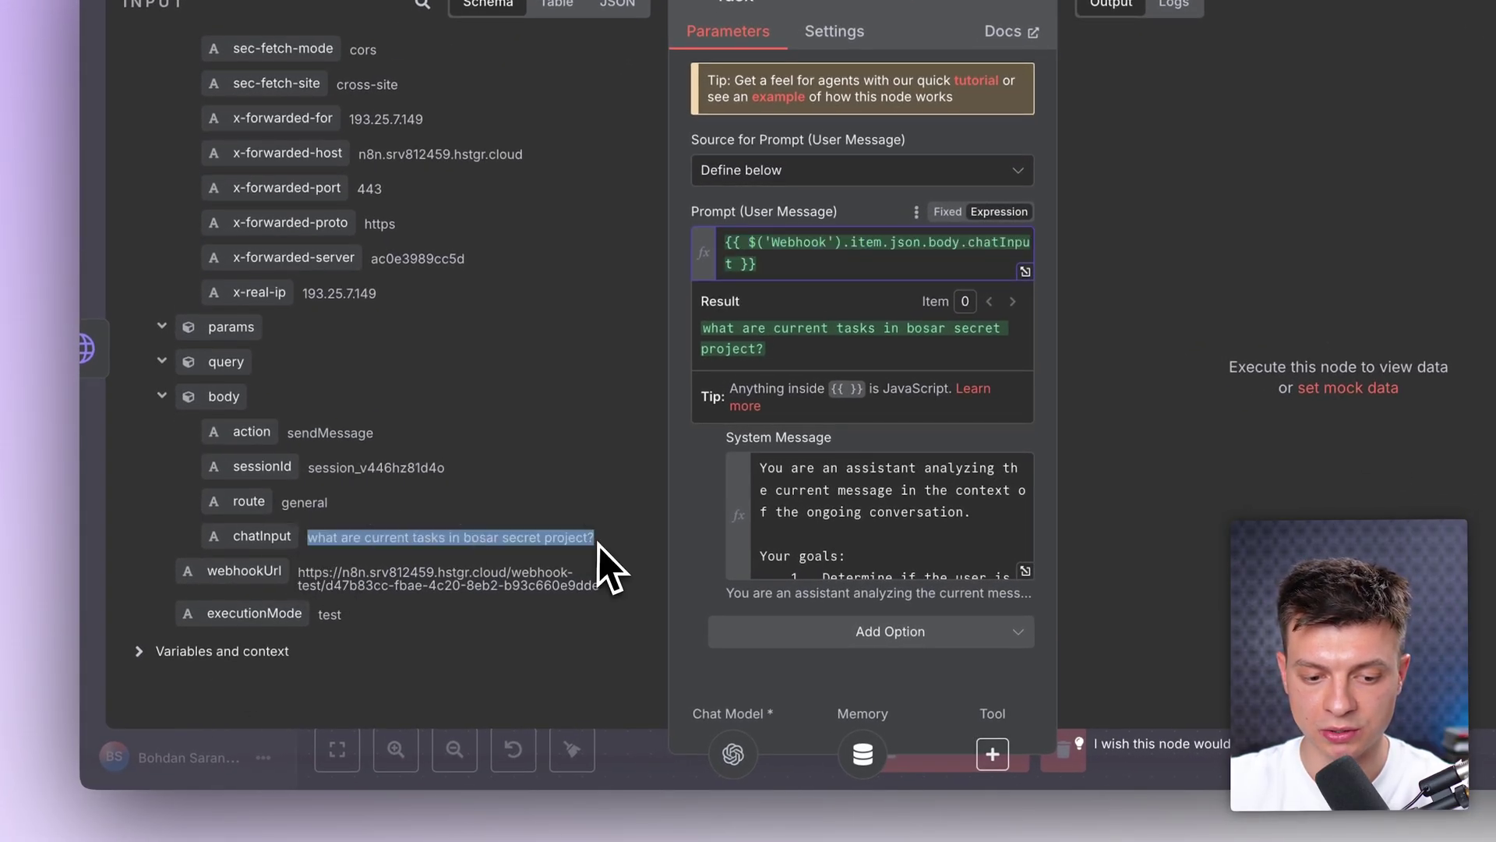
# Step: Note the incoming chat question, then expand the agent's system message into the full expression editor
pyautogui.moveTo(596, 542); pyautogui.dragTo(599, 542)
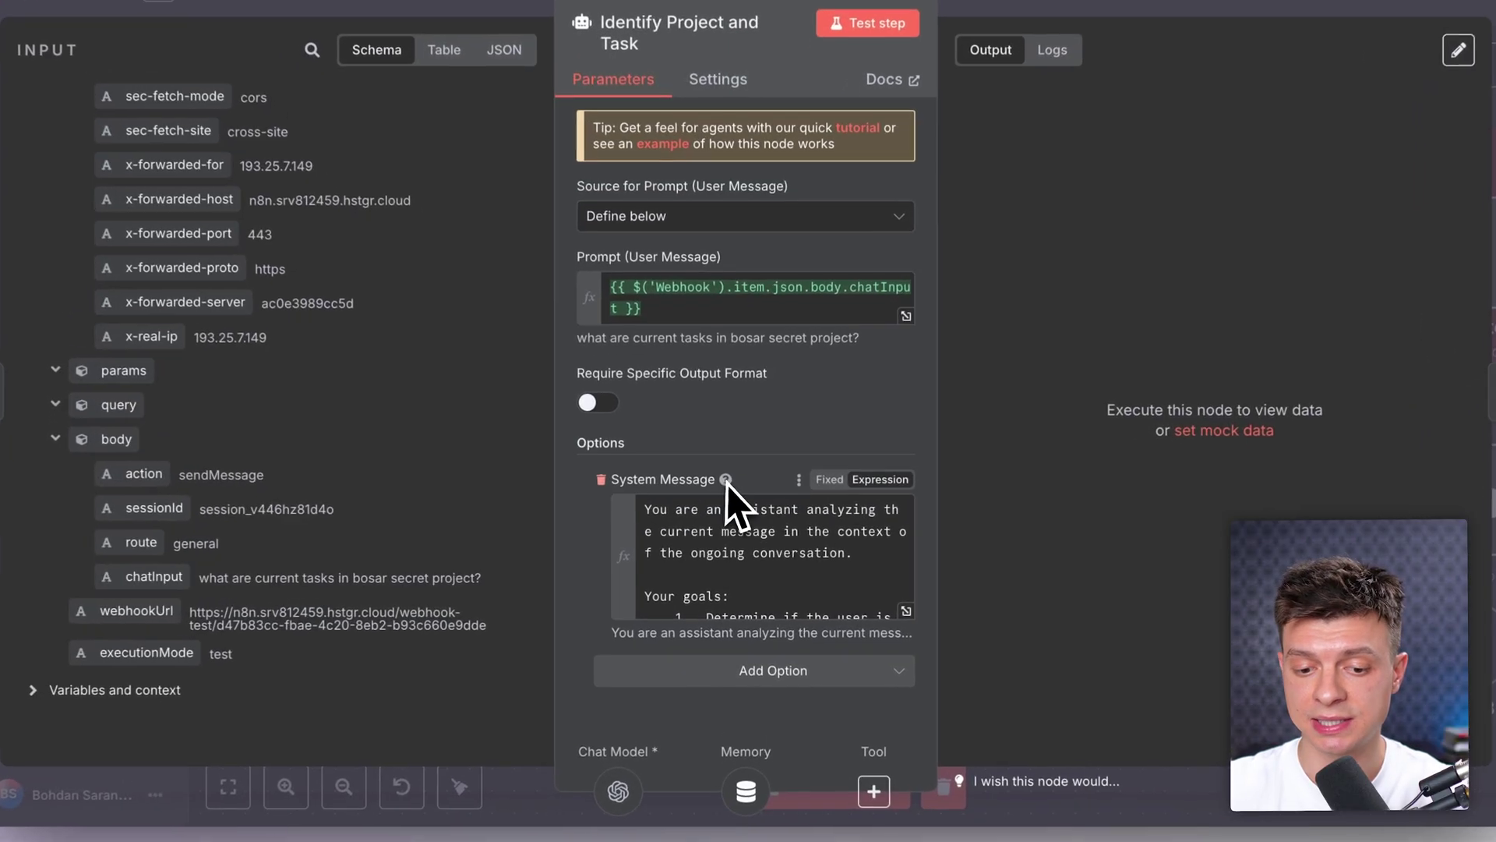
pyautogui.moveTo(842, 437)
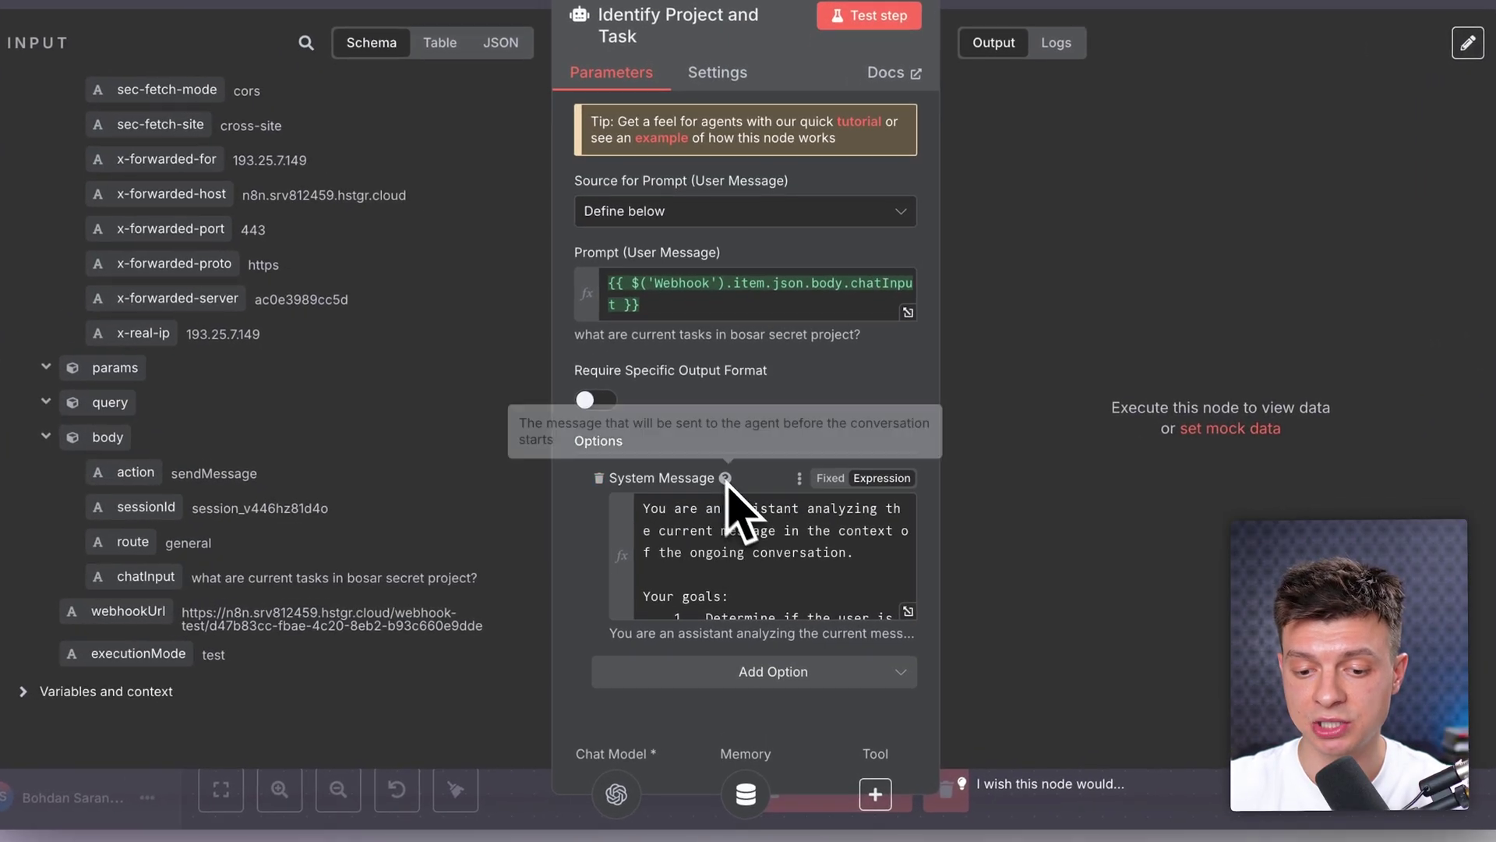
pyautogui.click(908, 611)
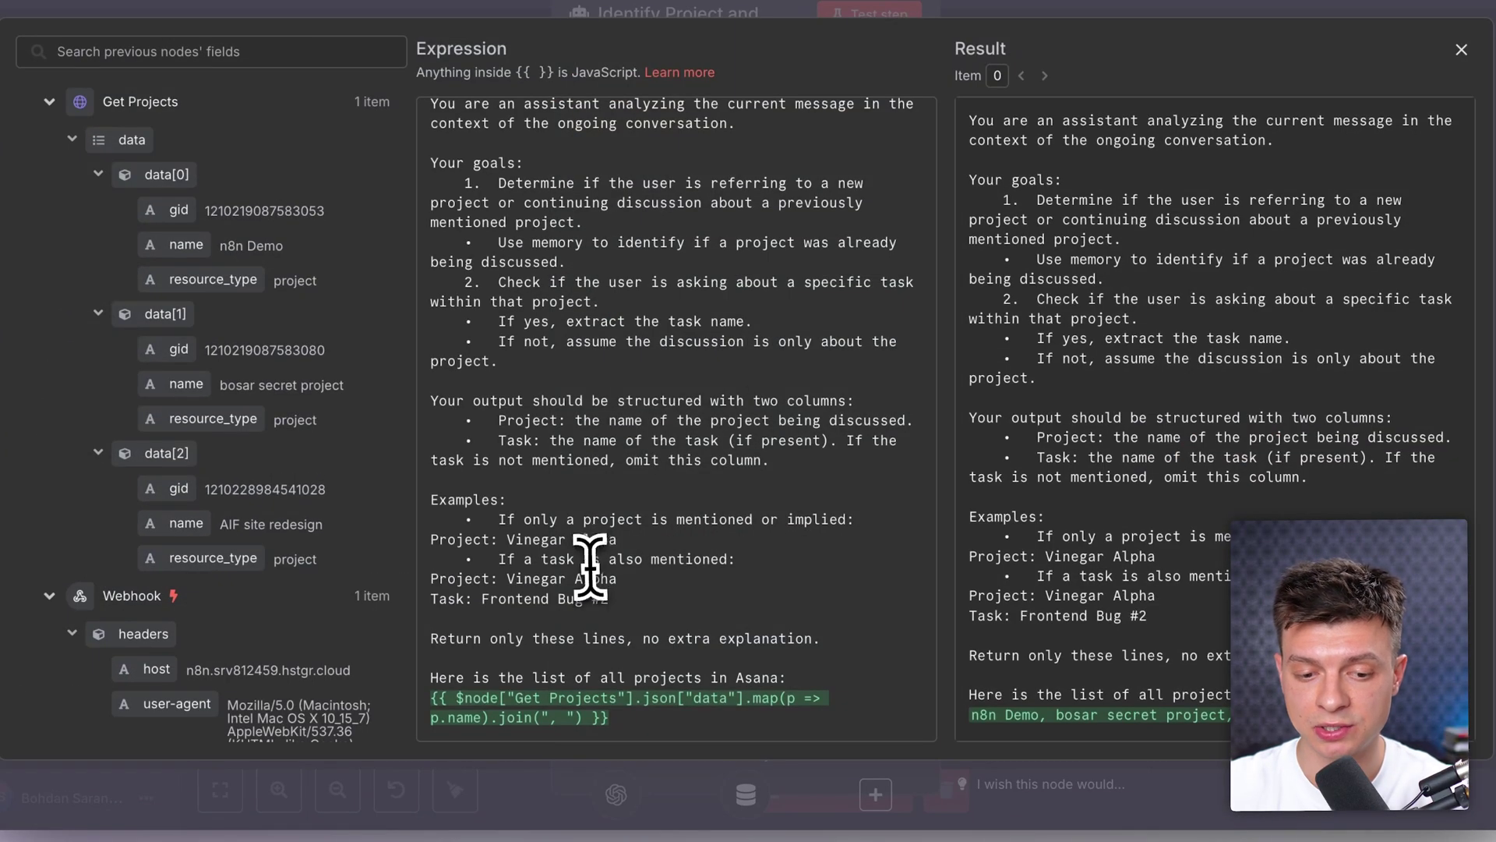
# Step: Review the system message's example project/task lines and its Get Projects project-name list expression
pyautogui.scroll(1, 590, 568)
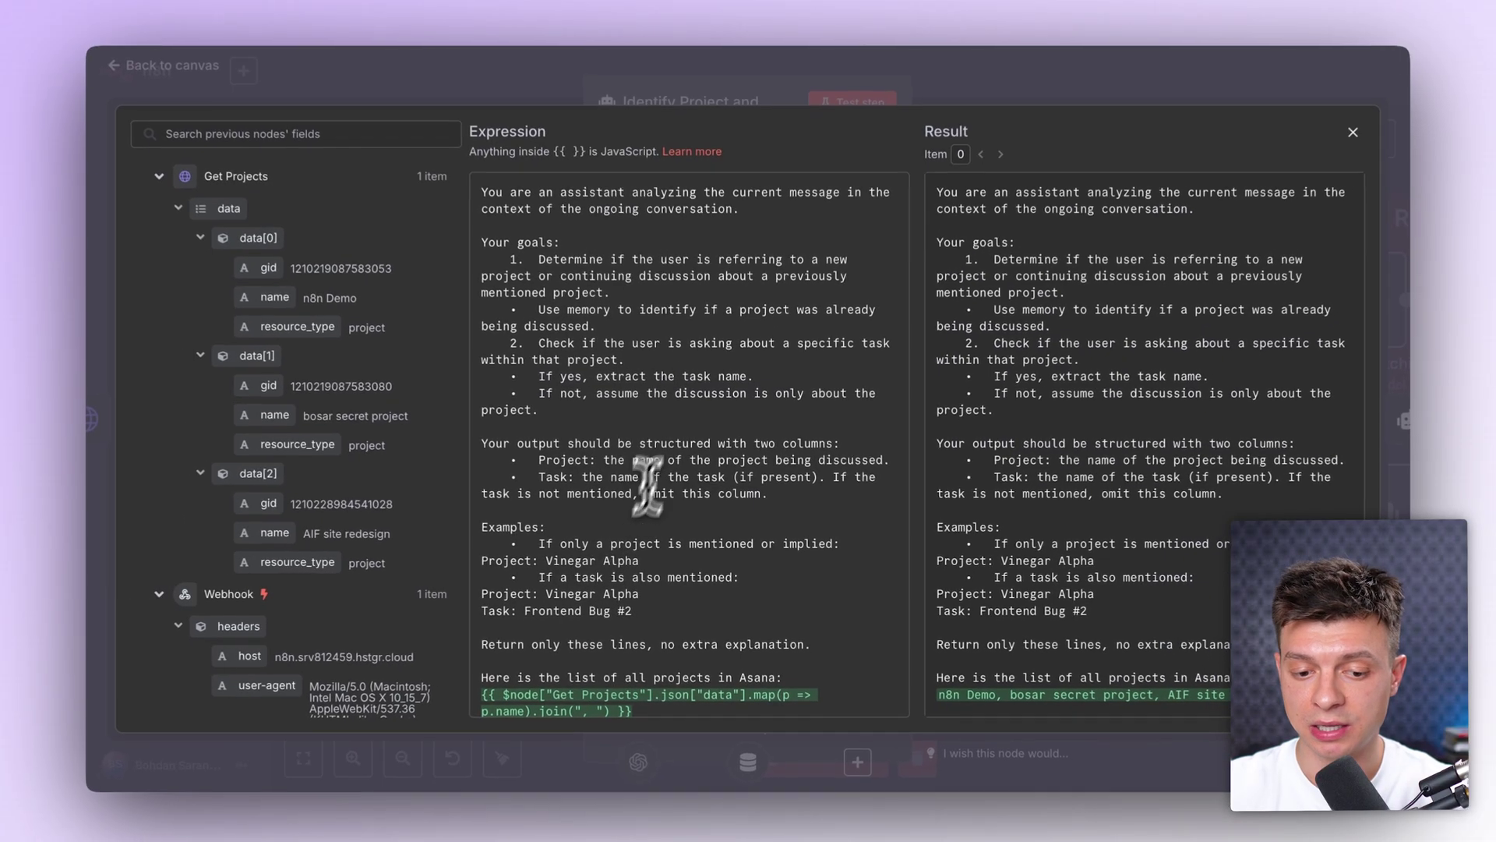
pyautogui.scroll(-1, 590, 533)
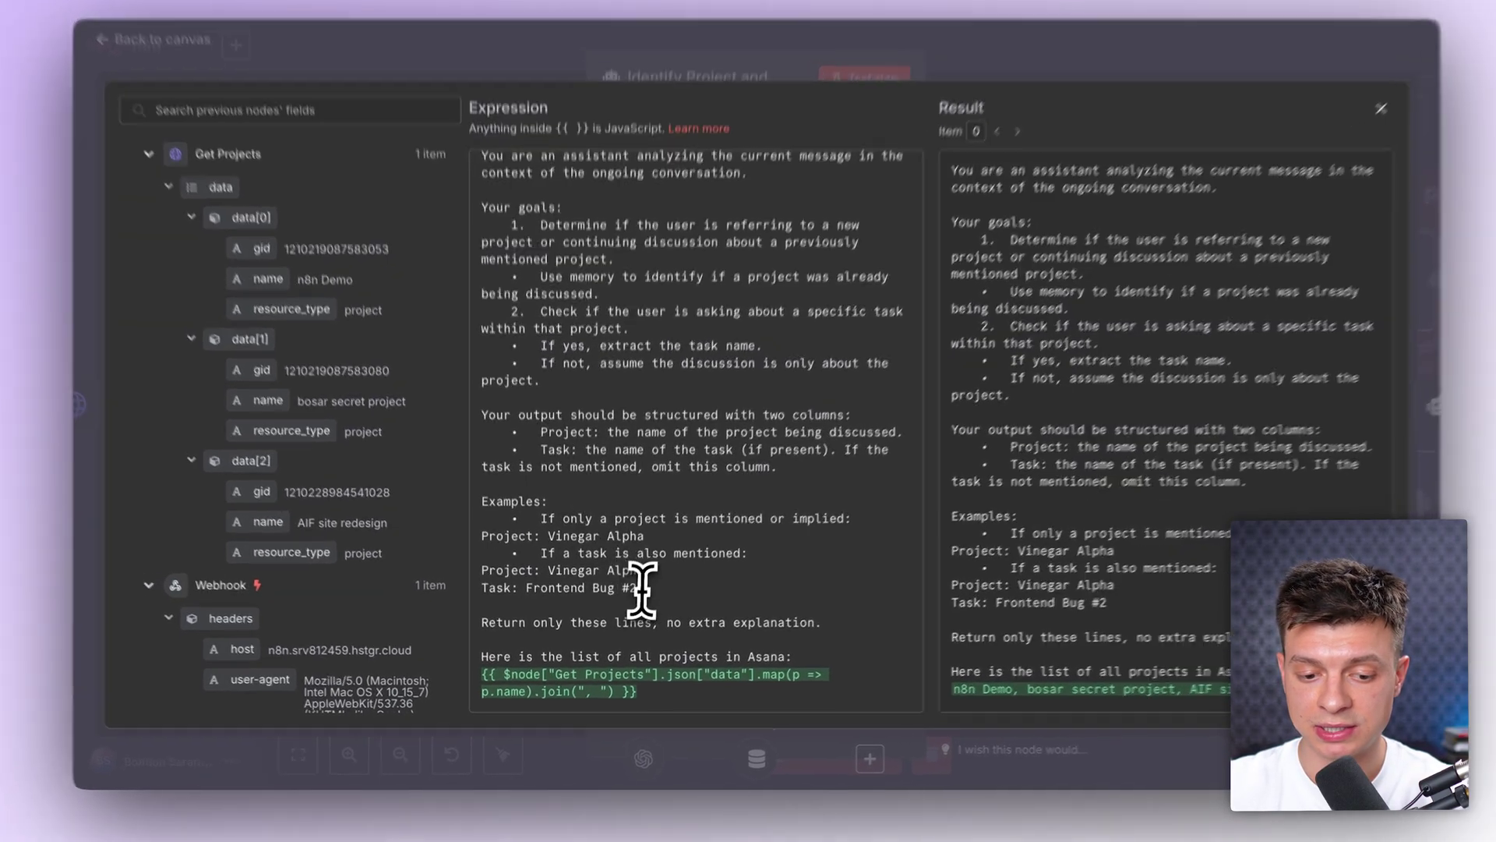
pyautogui.moveTo(634, 597); pyautogui.dragTo(491, 586)
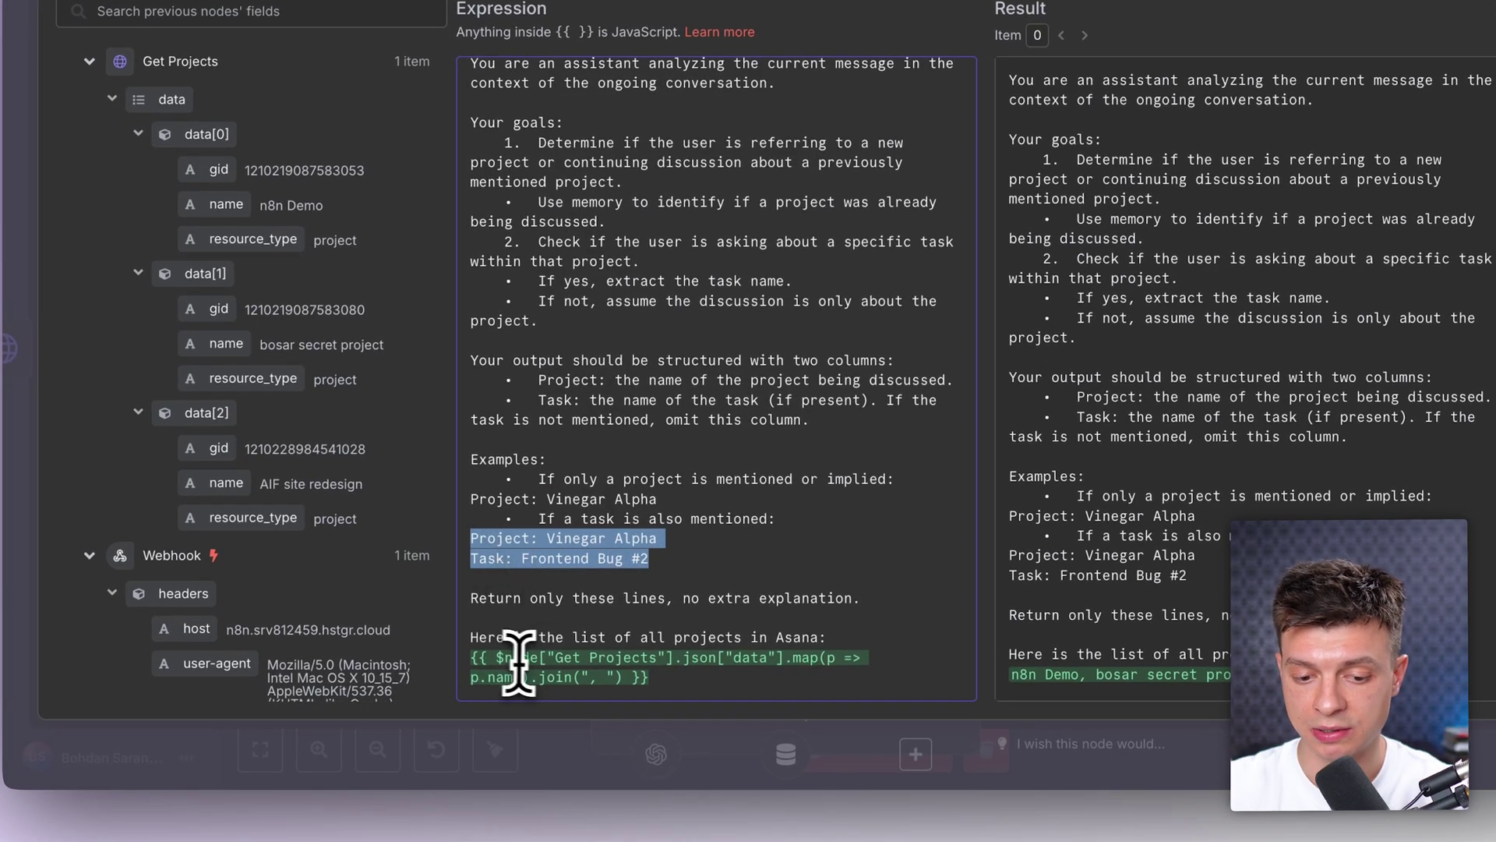
pyautogui.moveTo(472, 637); pyautogui.dragTo(887, 647)
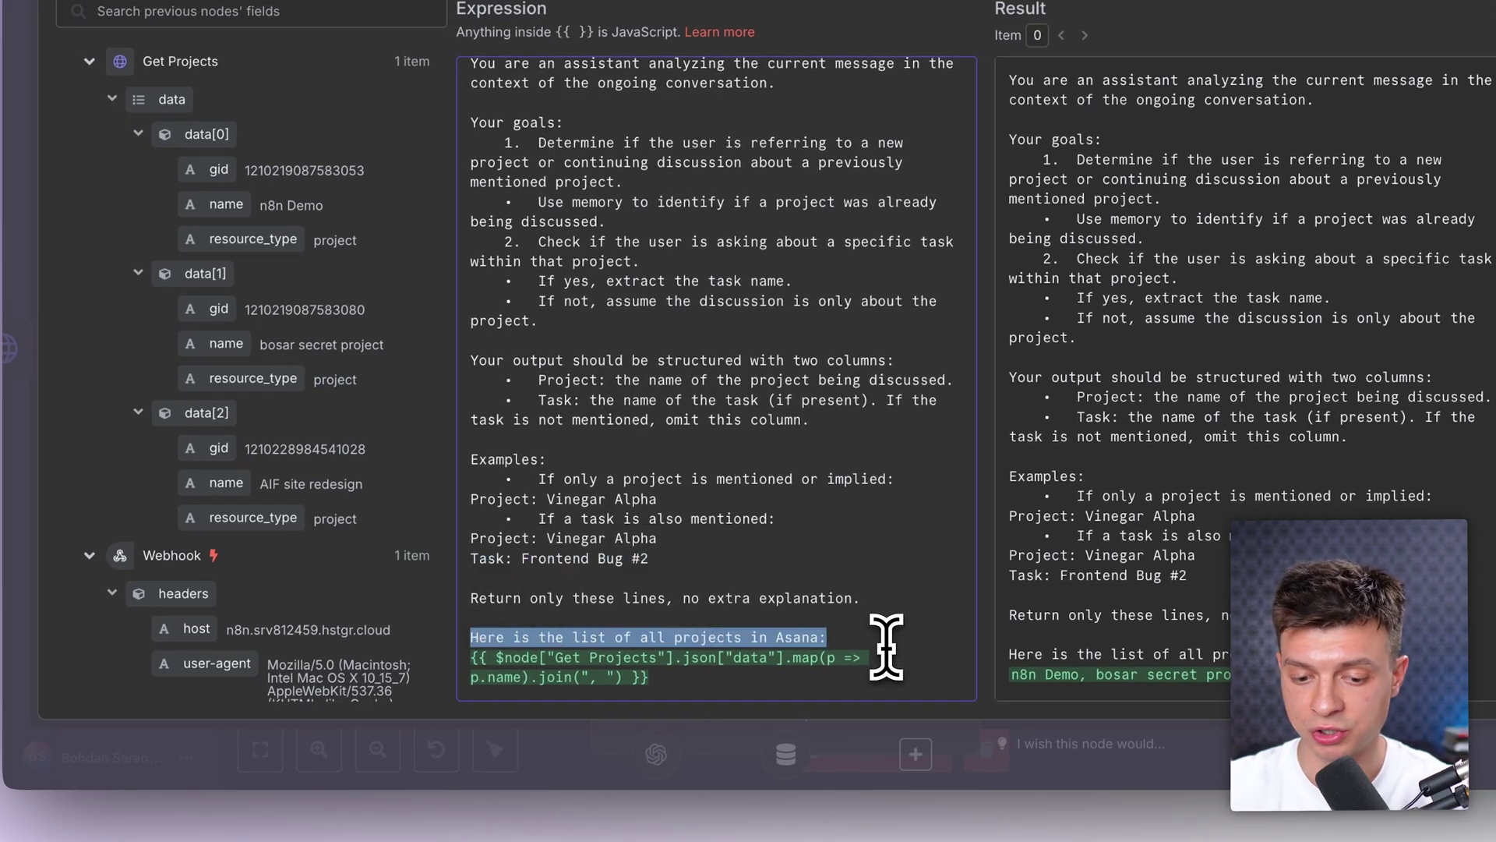
pyautogui.moveTo(723, 672); pyautogui.dragTo(461, 651)
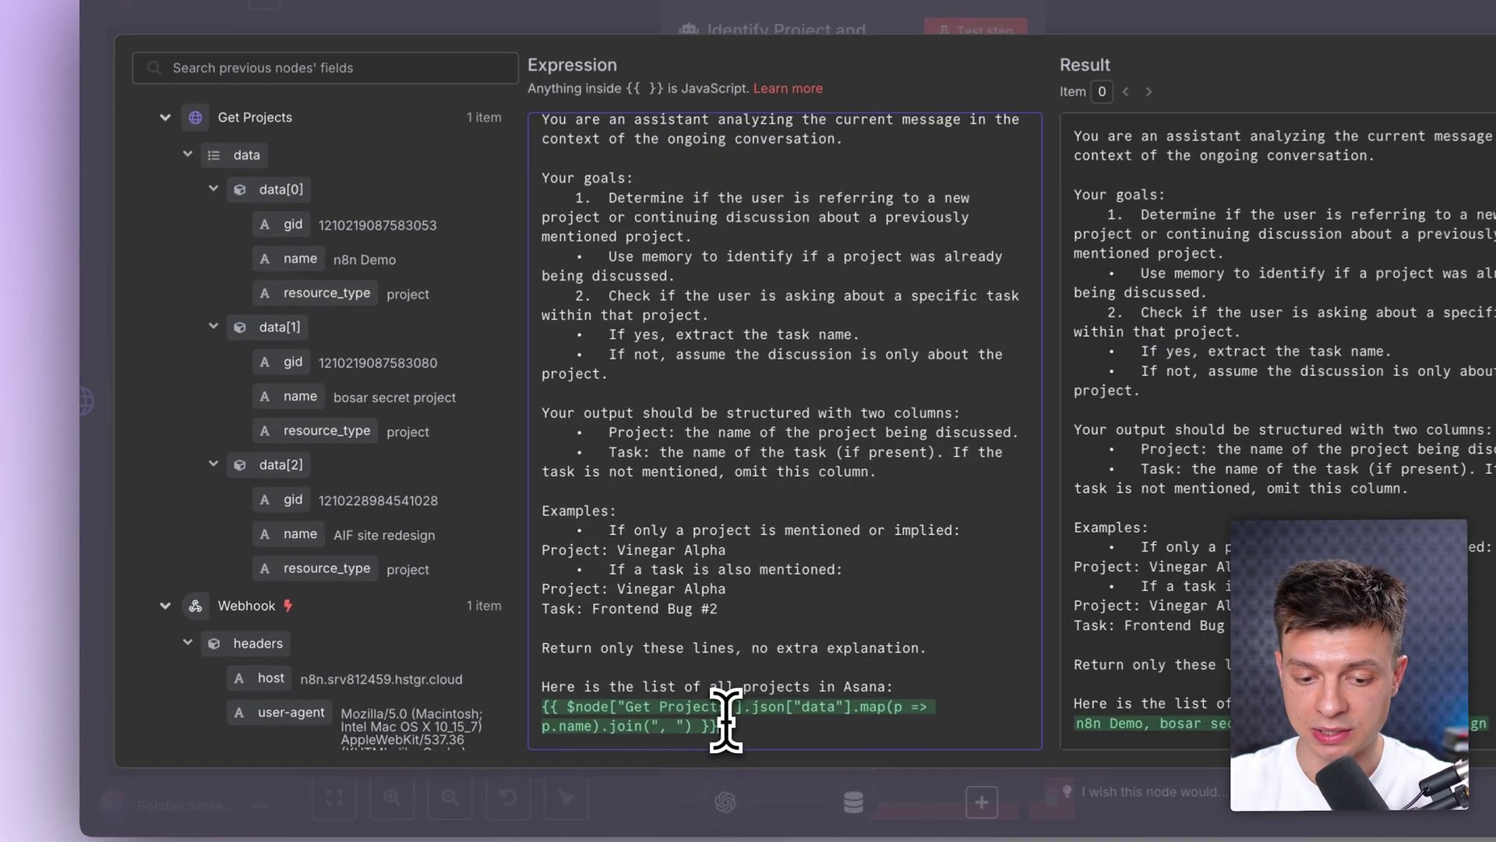
pyautogui.moveTo(634, 693); pyautogui.dragTo(479, 687)
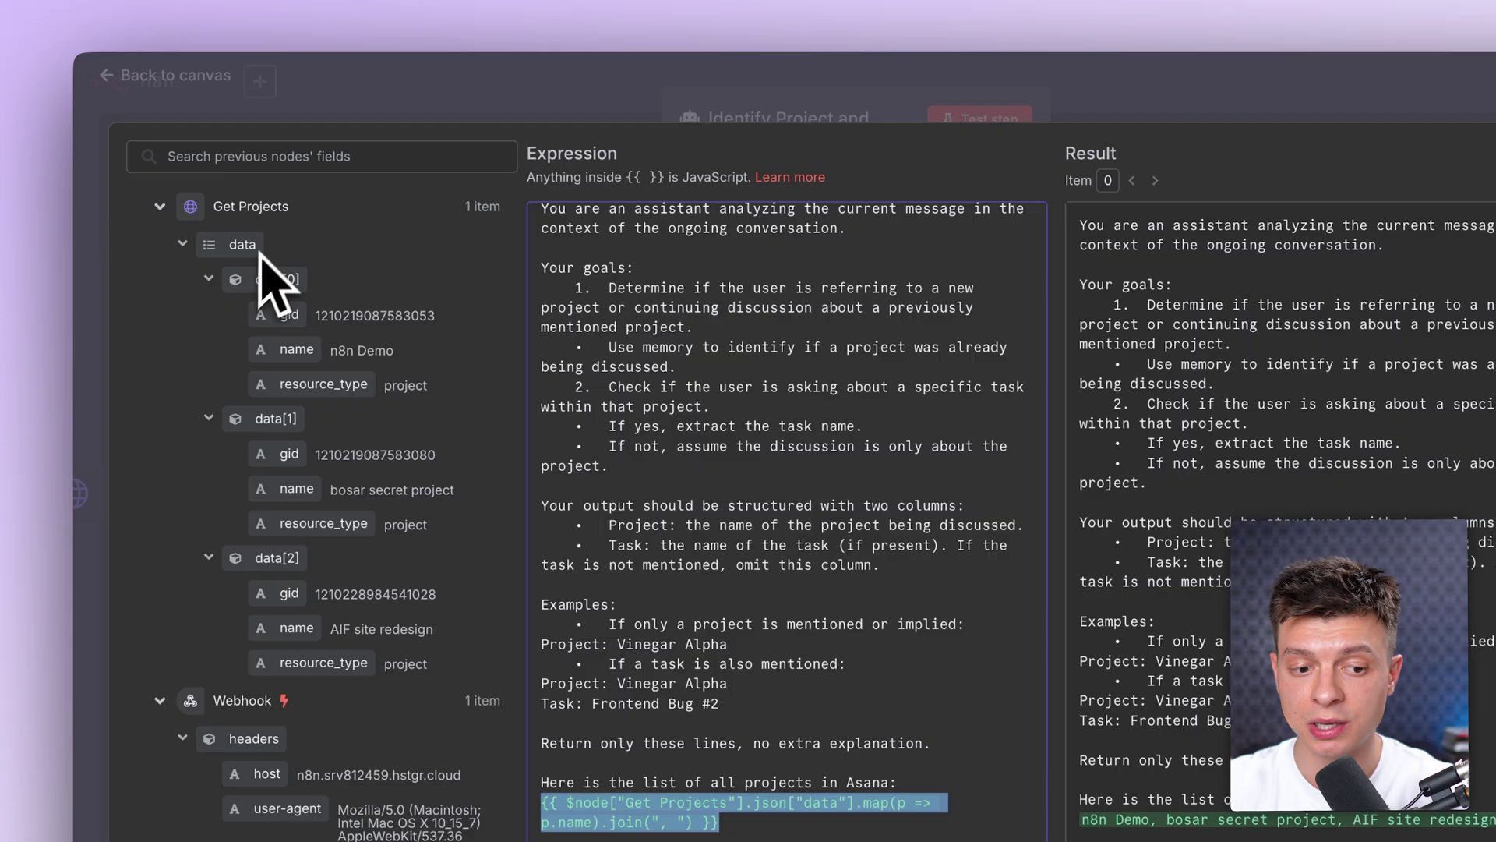
pyautogui.moveTo(317, 209); pyautogui.dragTo(234, 226)
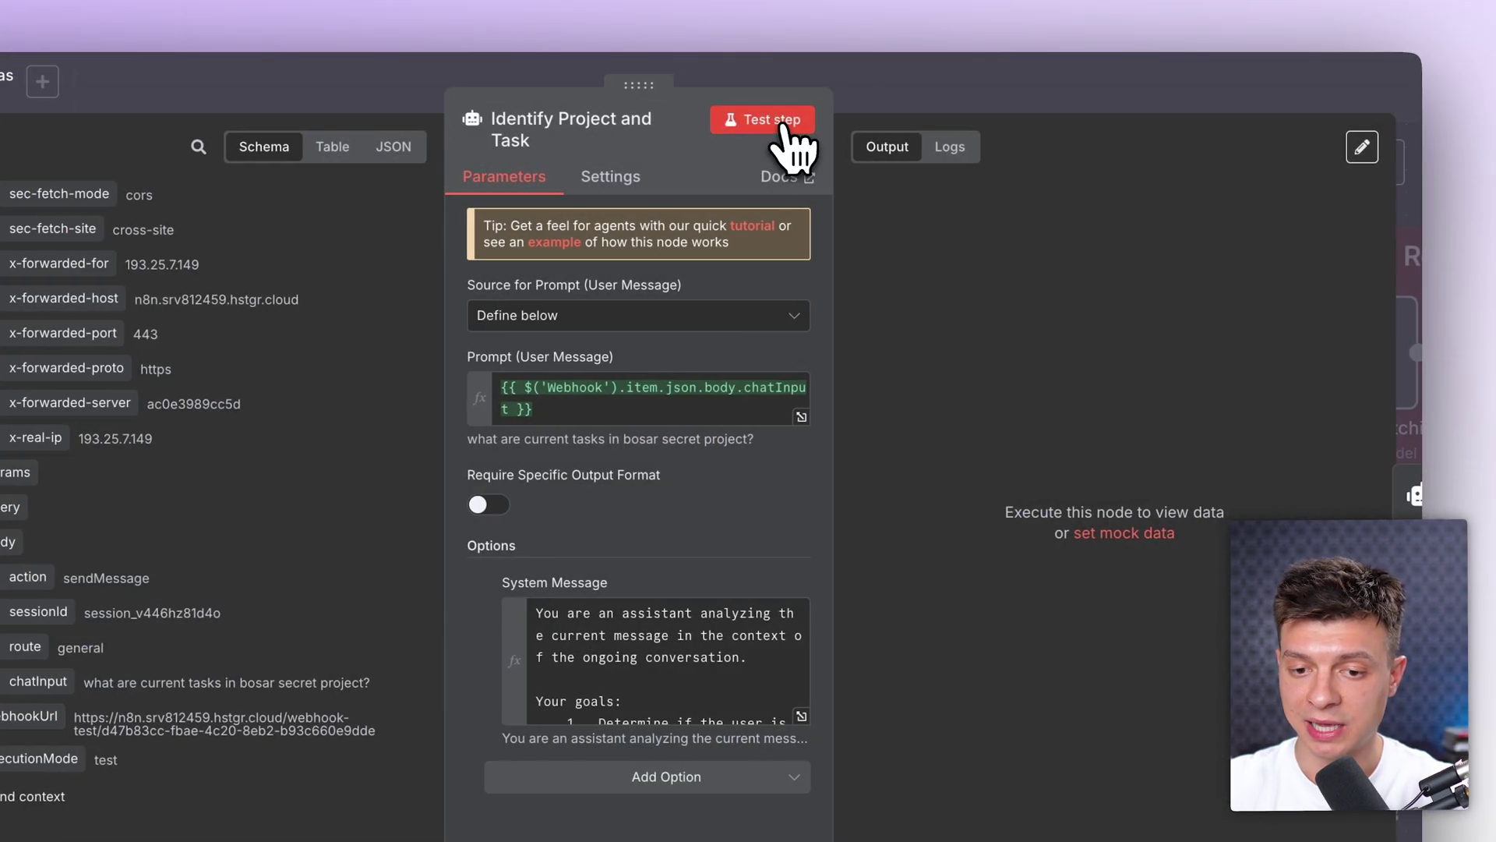
# Step: Test the agent, getting 'Project: bosar secret project' and 'Task: current tasks'
pyautogui.click(779, 121)
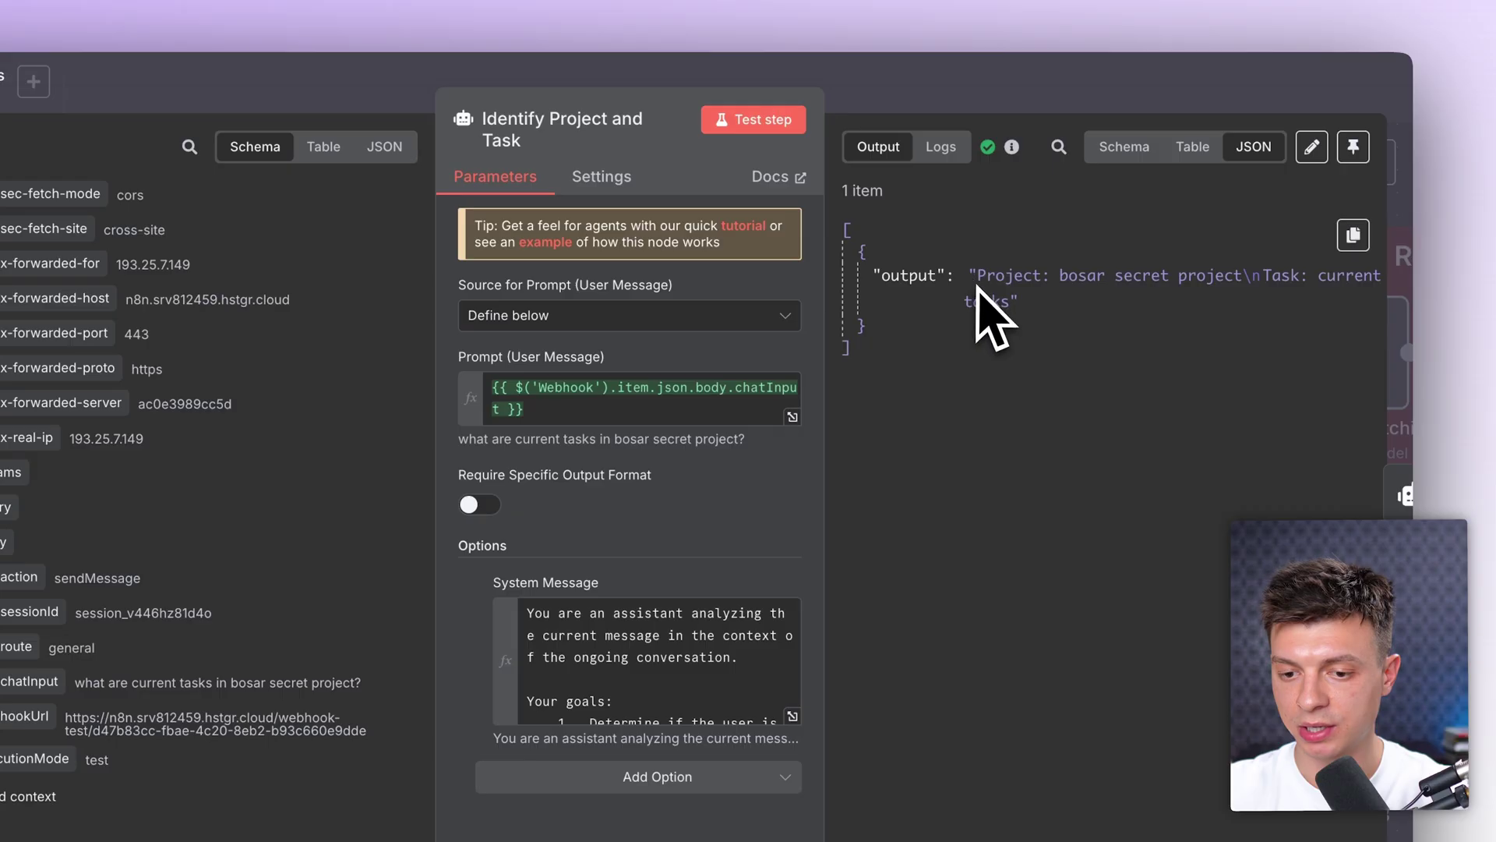
pyautogui.moveTo(968, 275); pyautogui.dragTo(1215, 275)
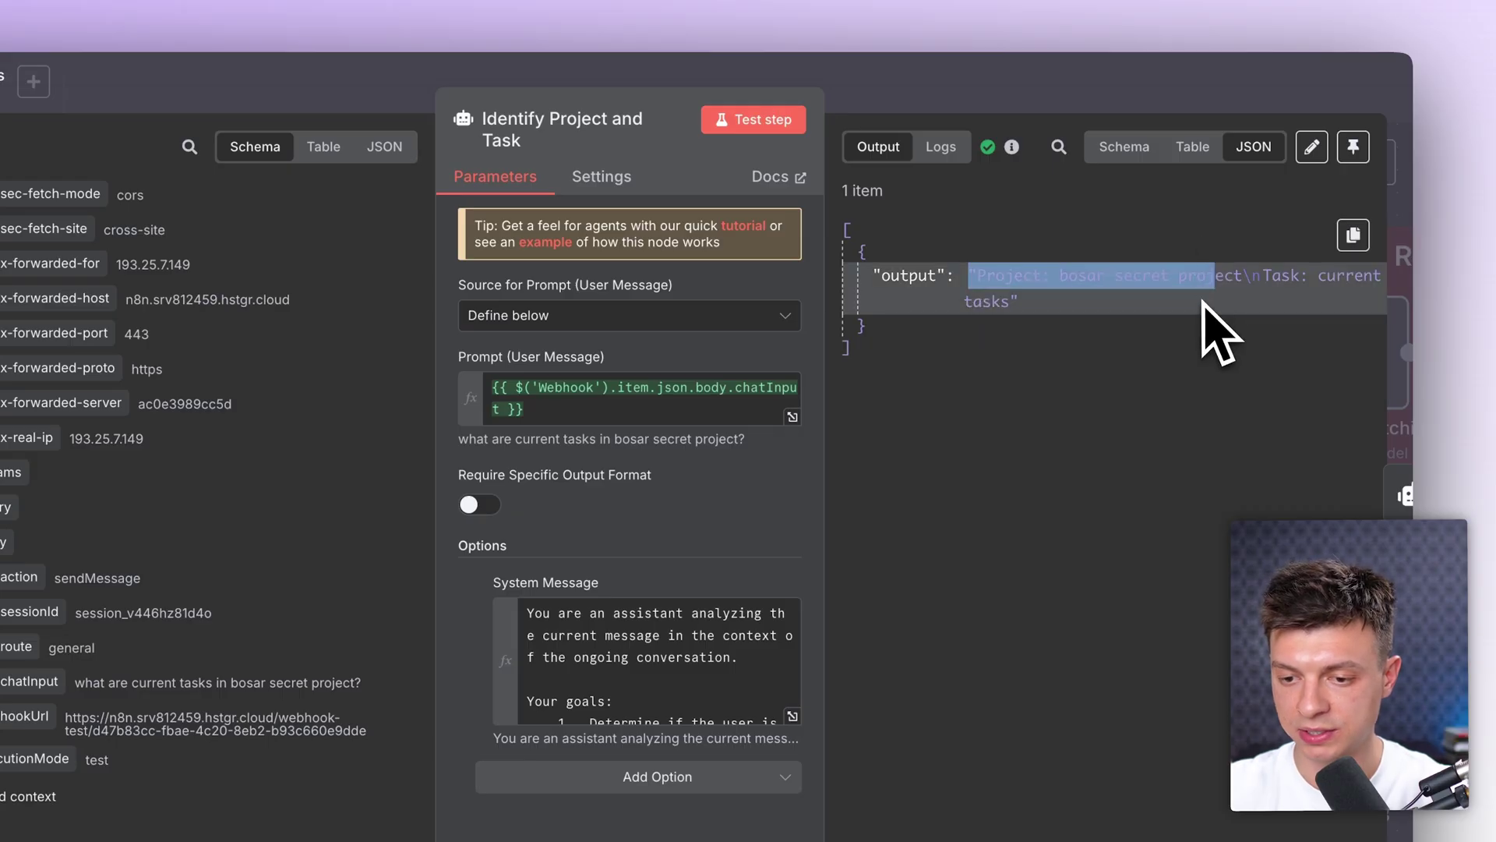
pyautogui.click(1231, 97)
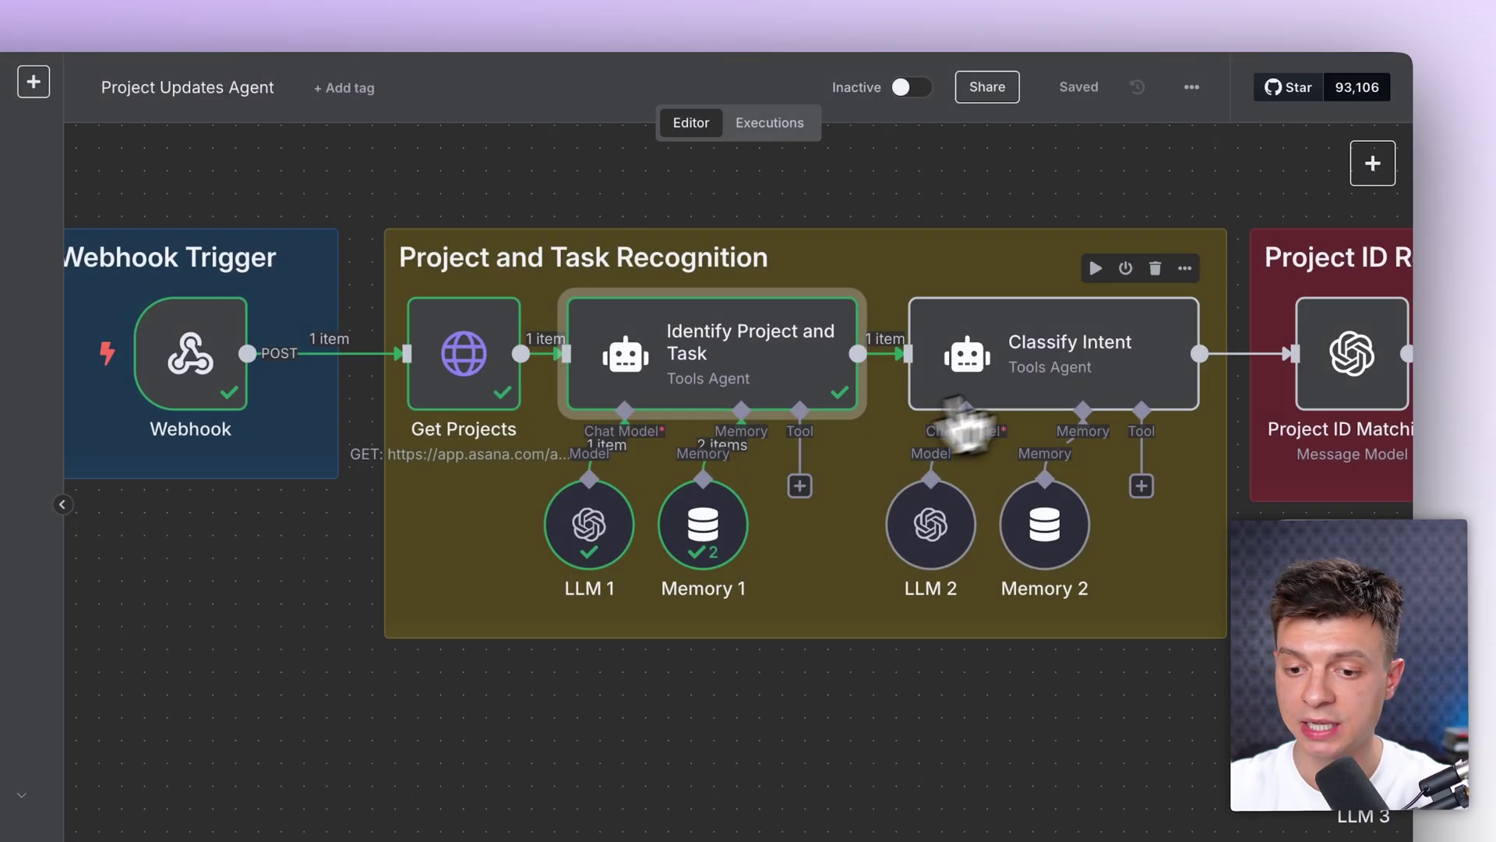
# Step: Survey the summary, routing and comment branches on the canvas, then reopen Classify Intent
pyautogui.doubleClick(1060, 367)
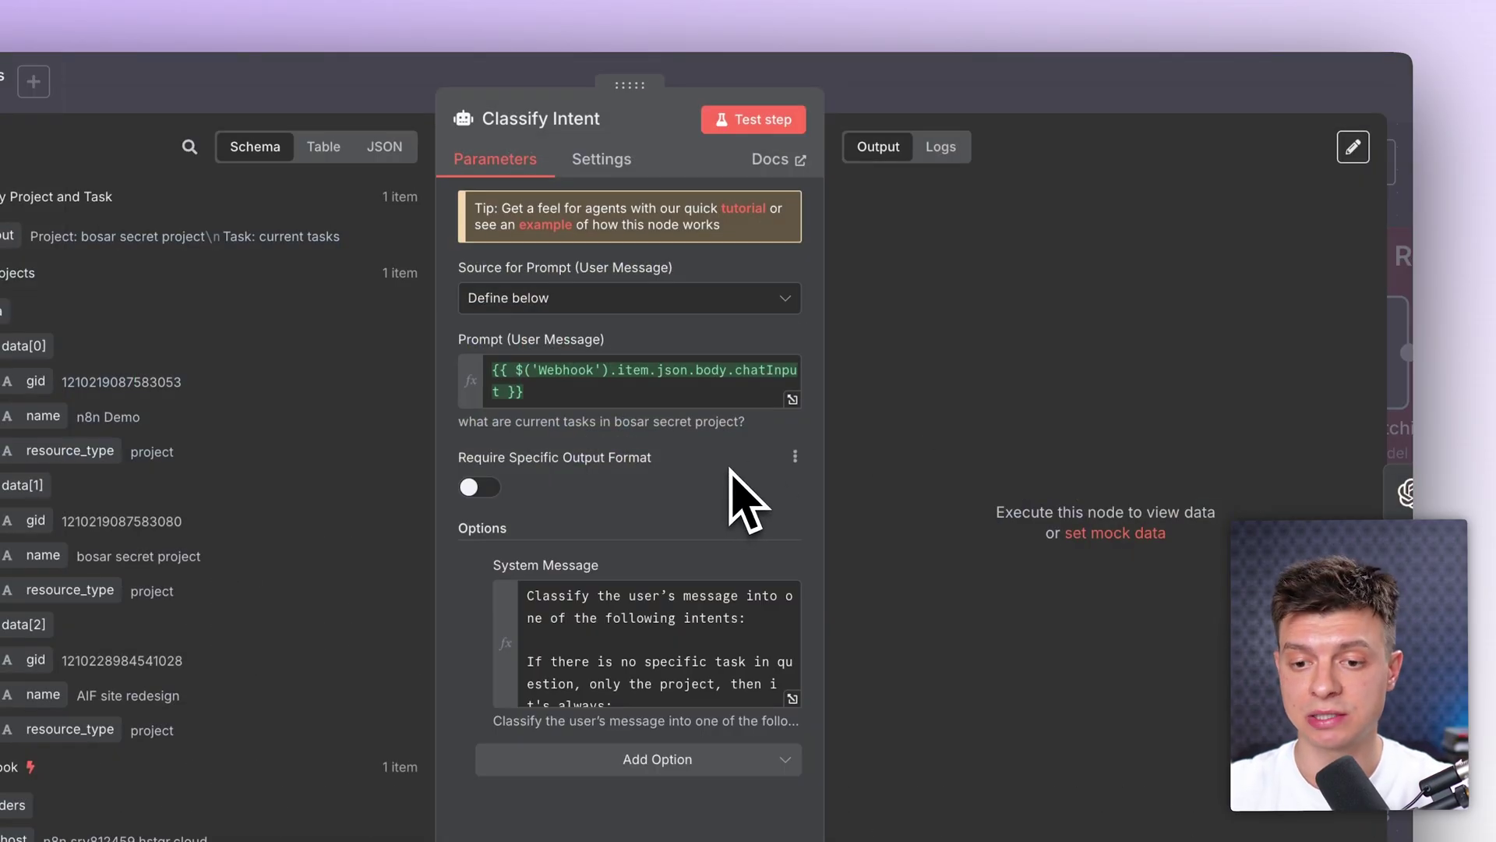
pyautogui.click(1057, 68)
pyautogui.scroll(-3, 1020, 315)
pyautogui.hscroll(5, 1018, 314)
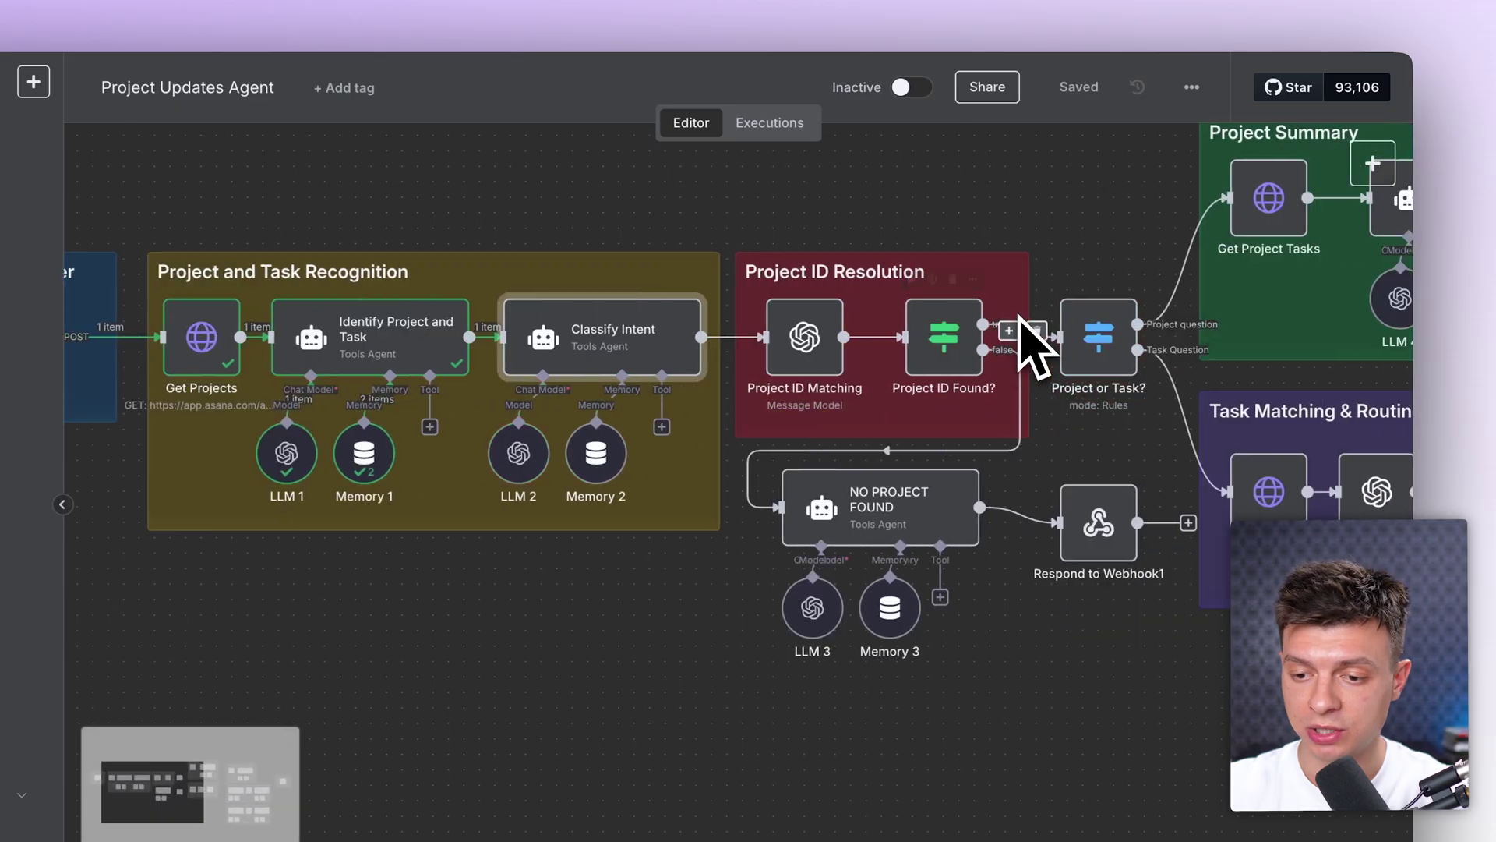
pyautogui.hscroll(5, 1021, 343)
pyautogui.scroll(2, 1013, 355)
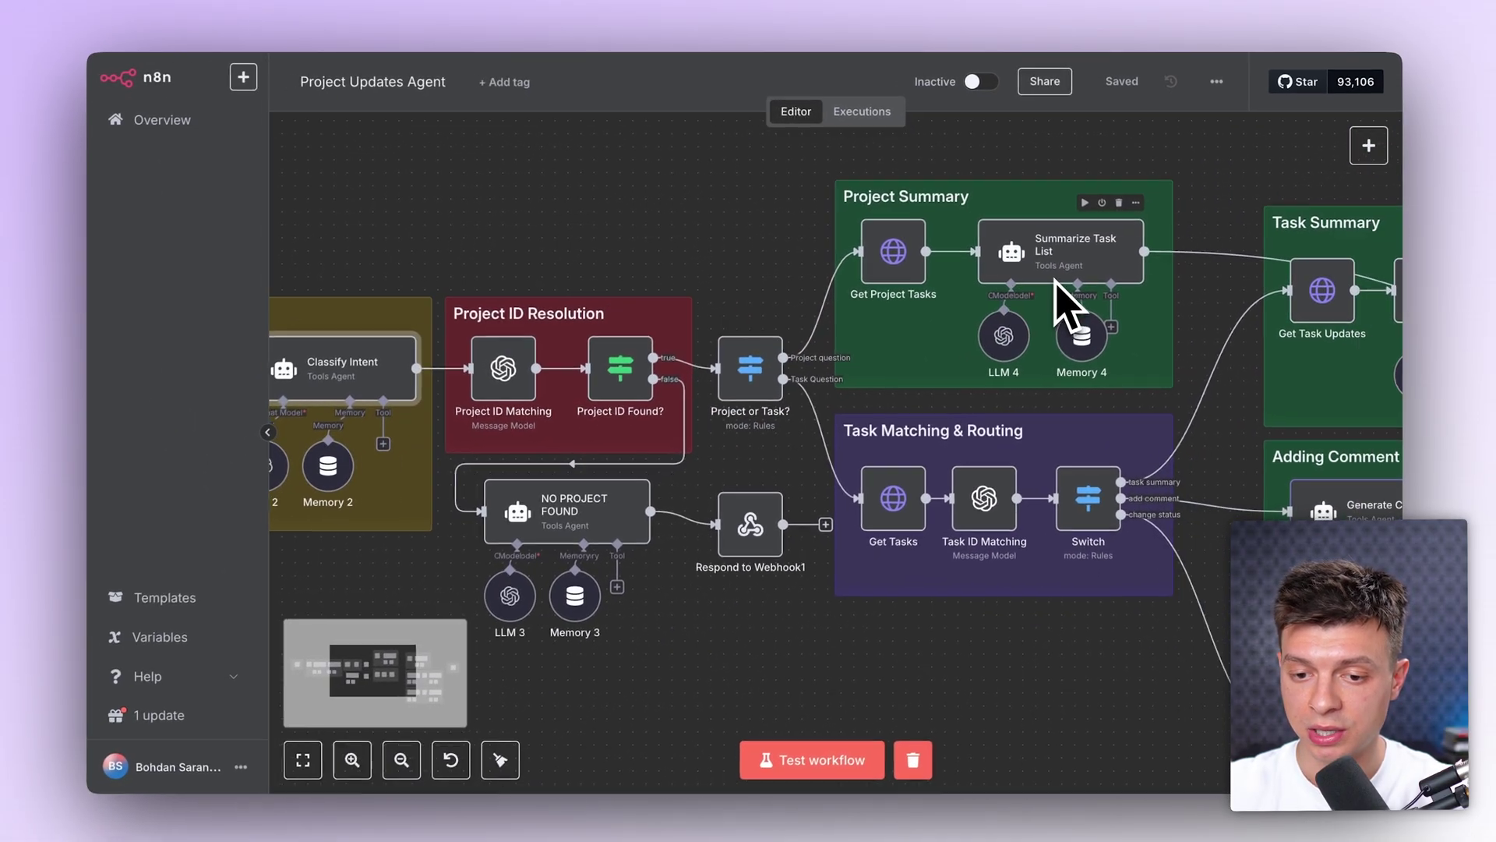
pyautogui.hscroll(3, 1002, 250)
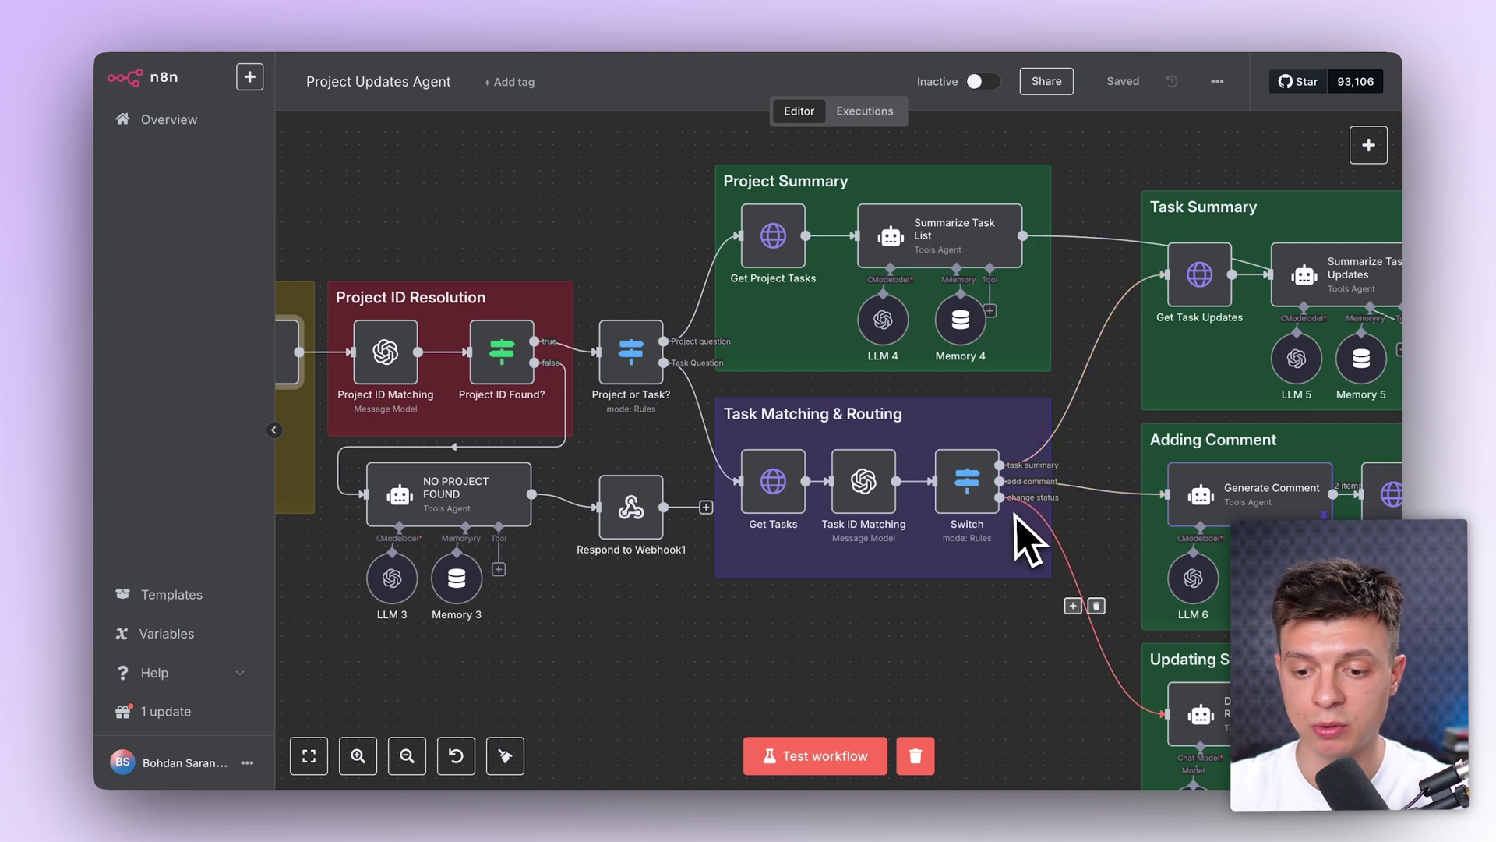
pyautogui.hscroll(-15, 736, 518)
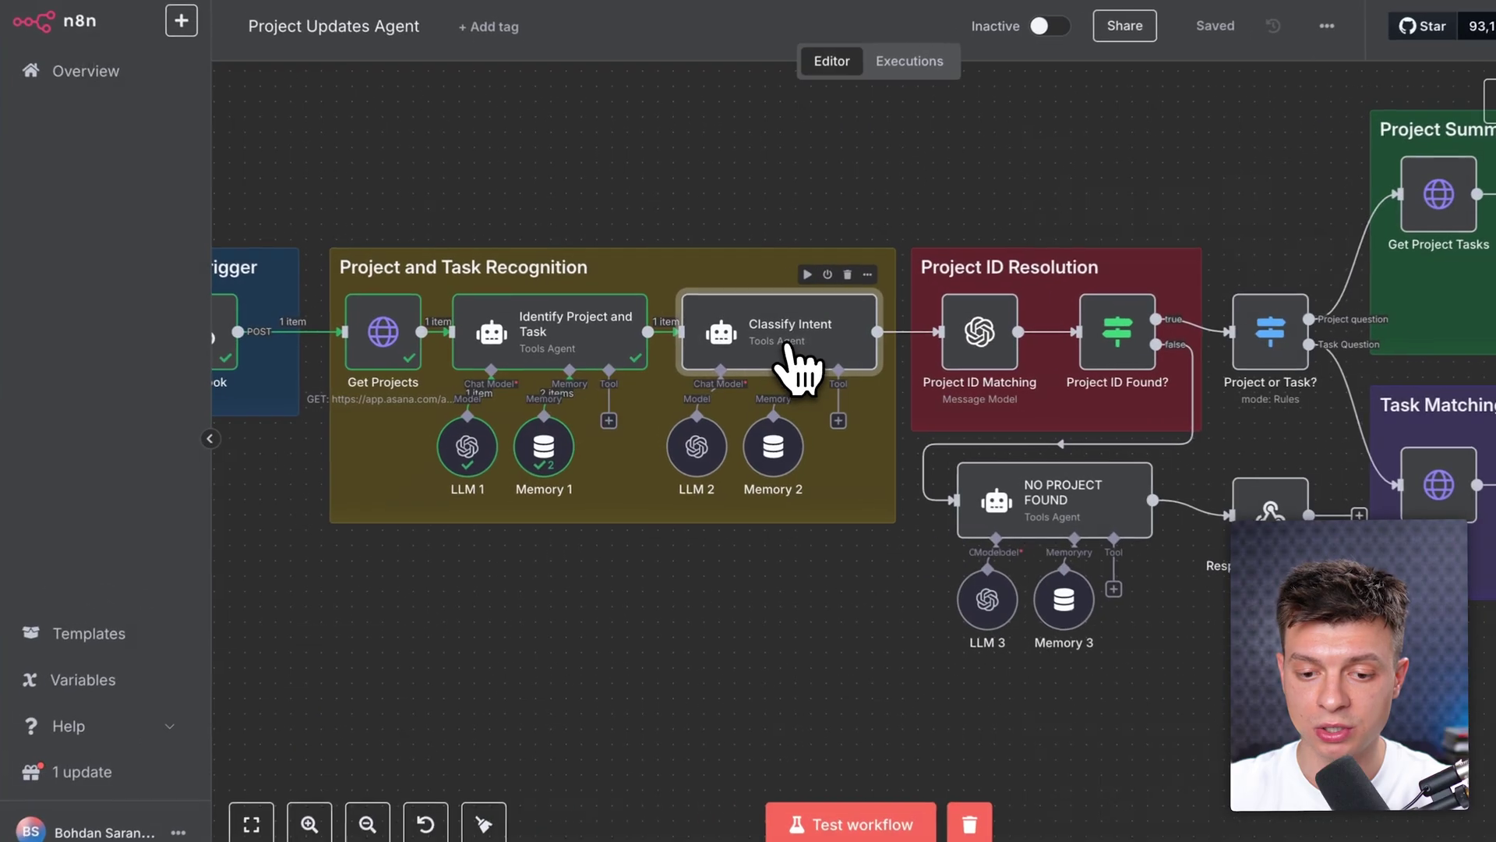
pyautogui.doubleClick(756, 359)
pyautogui.click(951, 646)
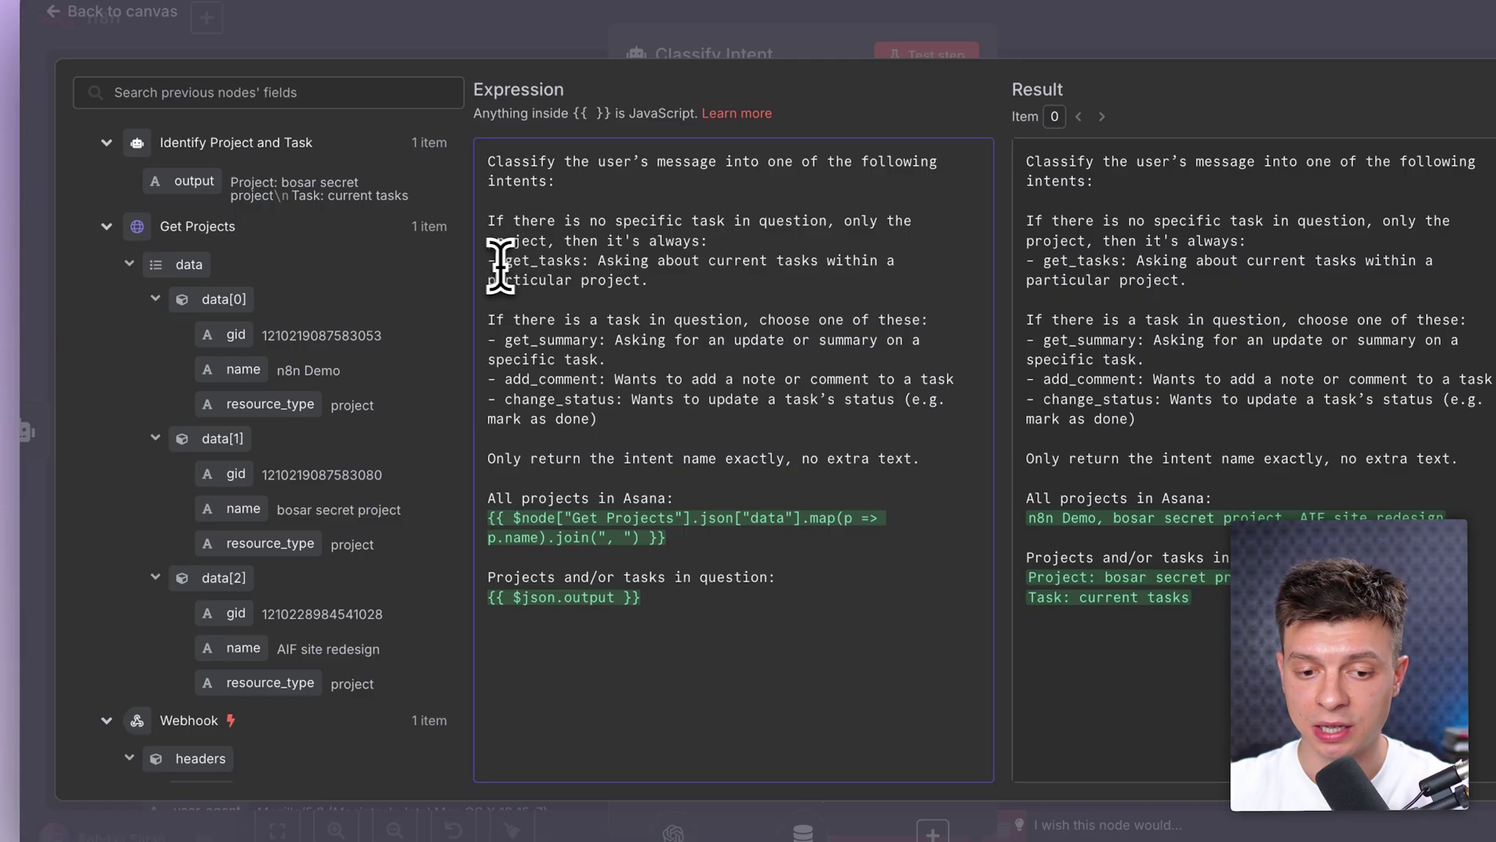
pyautogui.moveTo(498, 340); pyautogui.dragTo(590, 343)
pyautogui.moveTo(504, 379); pyautogui.dragTo(532, 399)
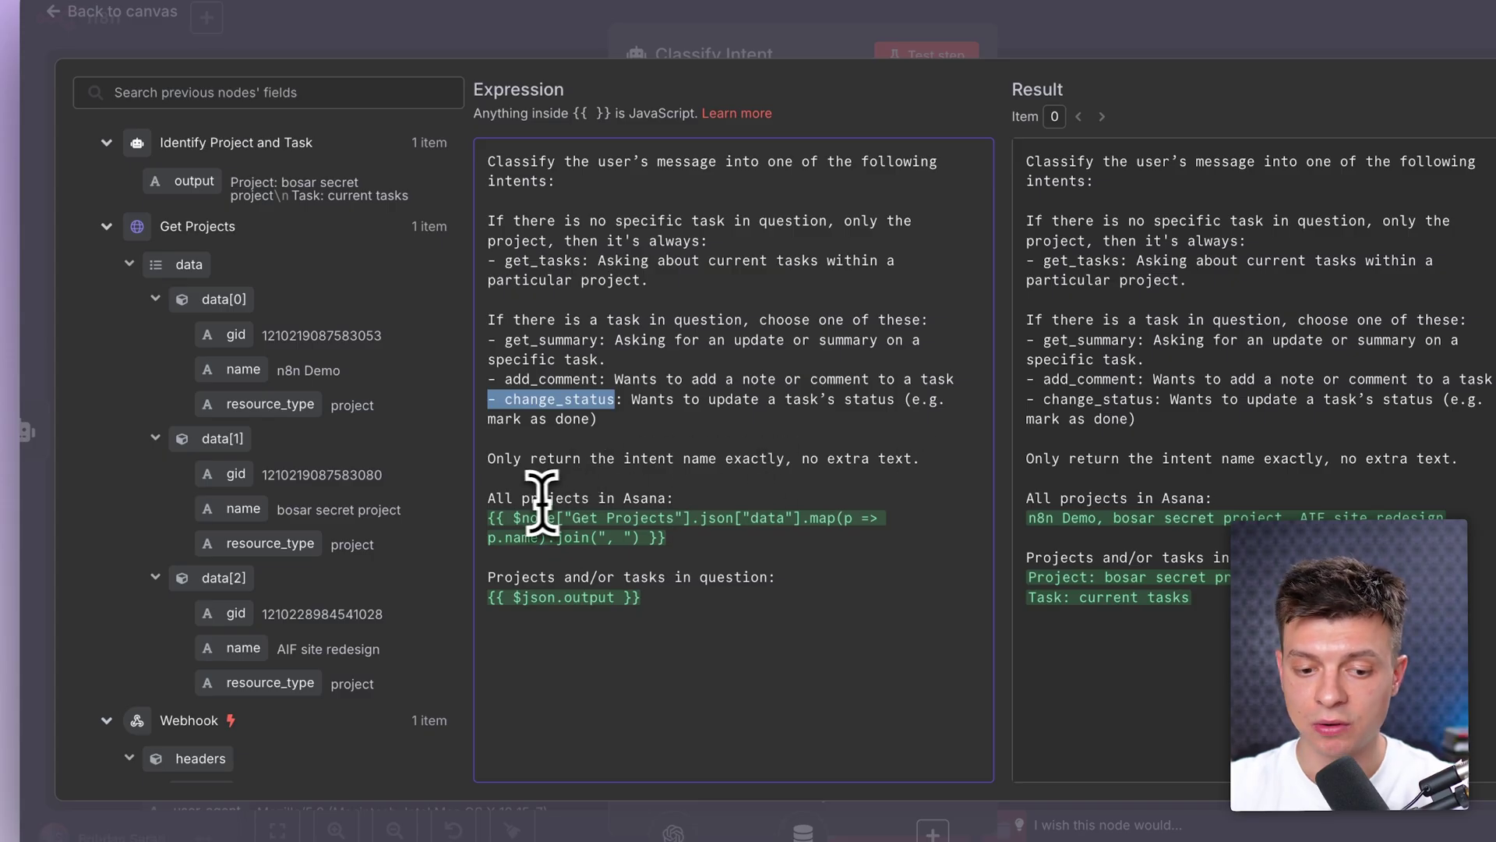
pyautogui.moveTo(685, 538); pyautogui.dragTo(477, 518)
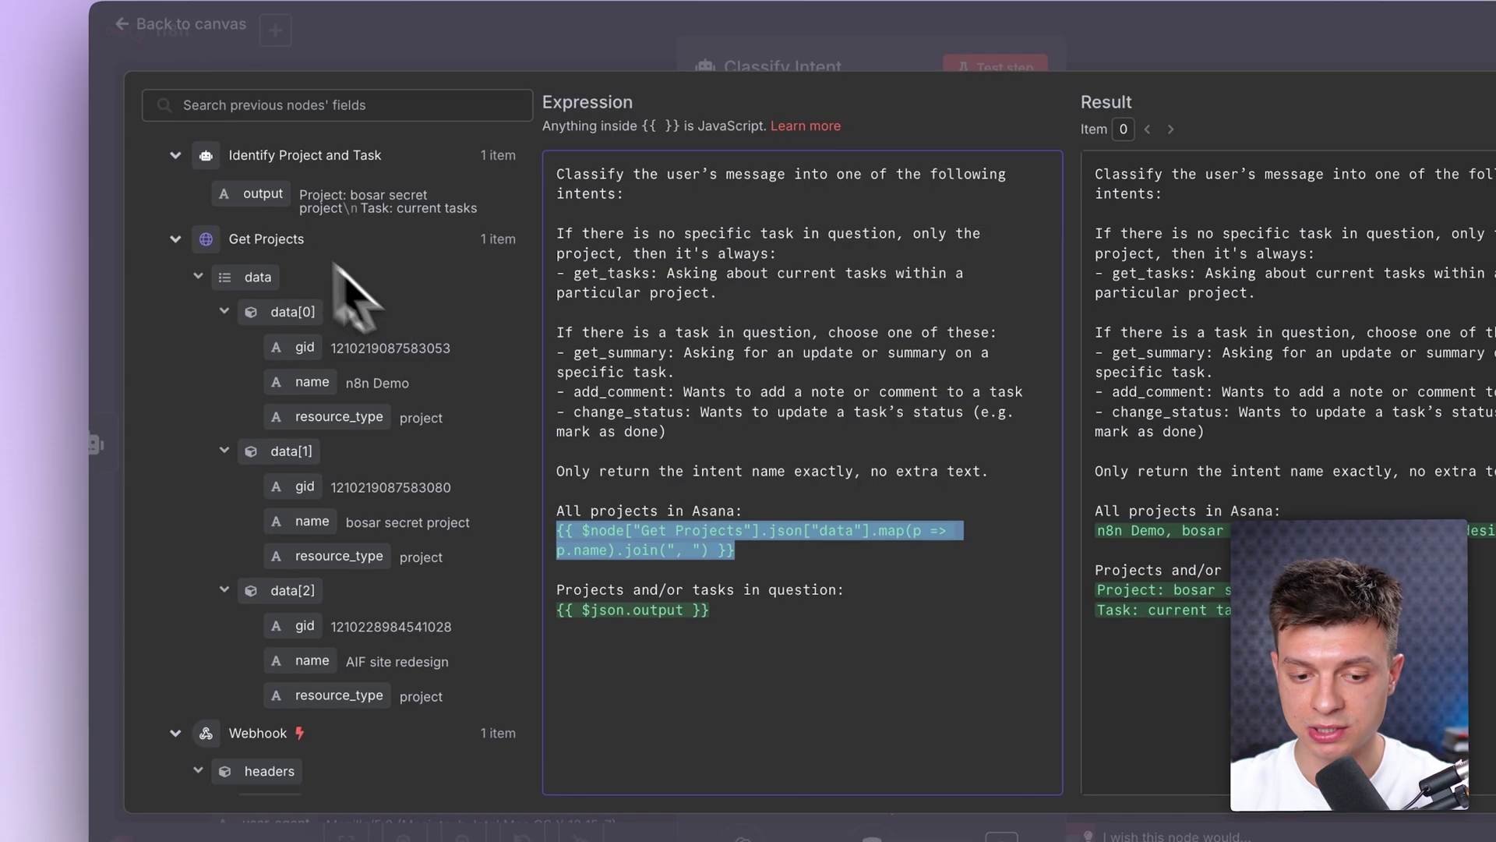
pyautogui.click(757, 610)
pyautogui.moveTo(737, 610); pyautogui.dragTo(538, 593)
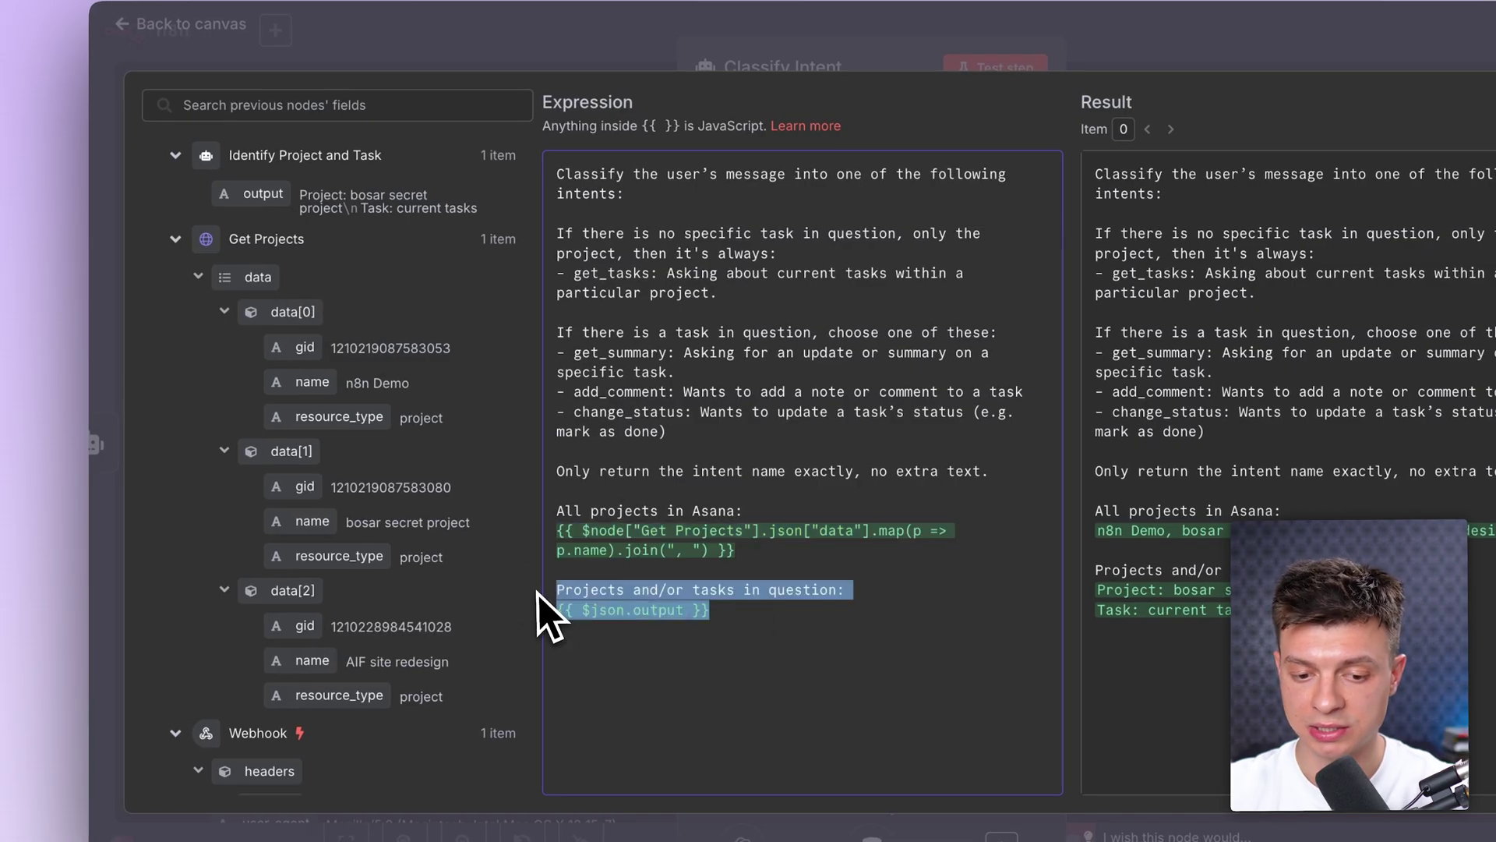
pyautogui.click(728, 613)
pyautogui.moveTo(728, 612); pyautogui.dragTo(549, 610)
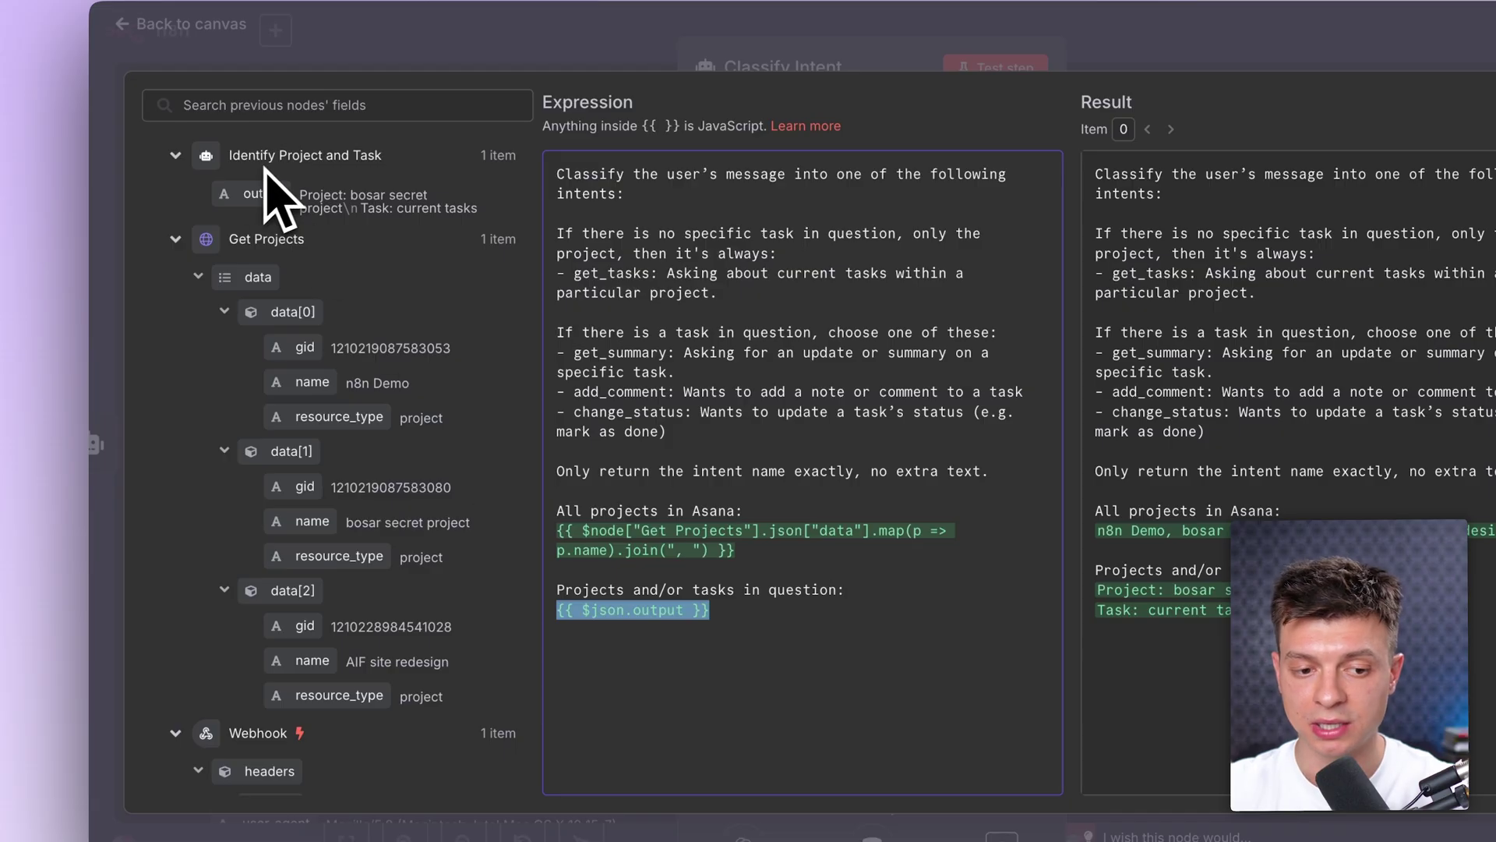
pyautogui.click(345, 191)
pyautogui.moveTo(456, 226); pyautogui.dragTo(324, 207)
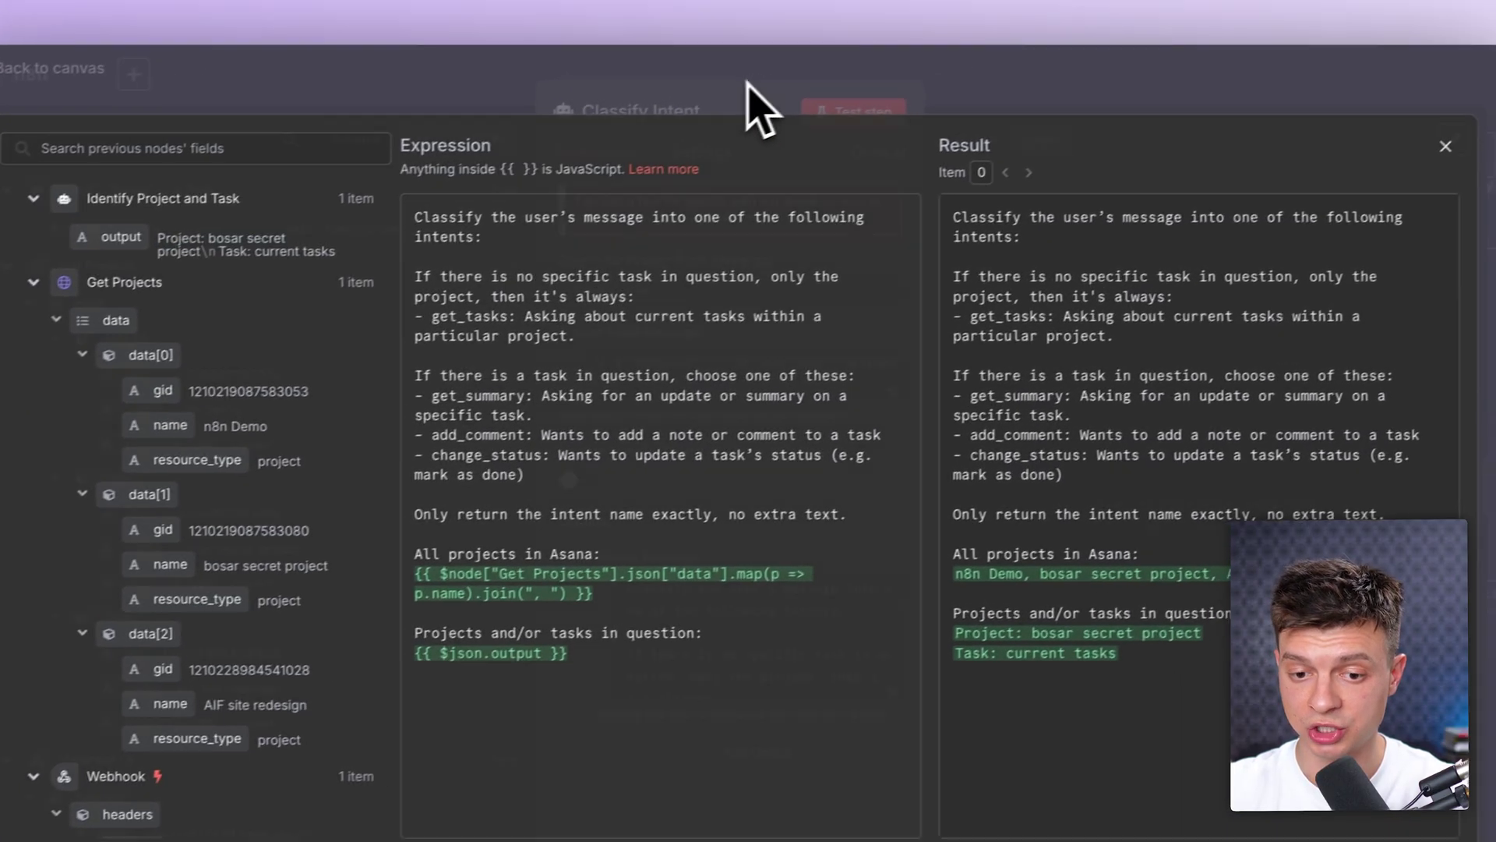
pyautogui.click(883, 59)
pyautogui.click(1005, 68)
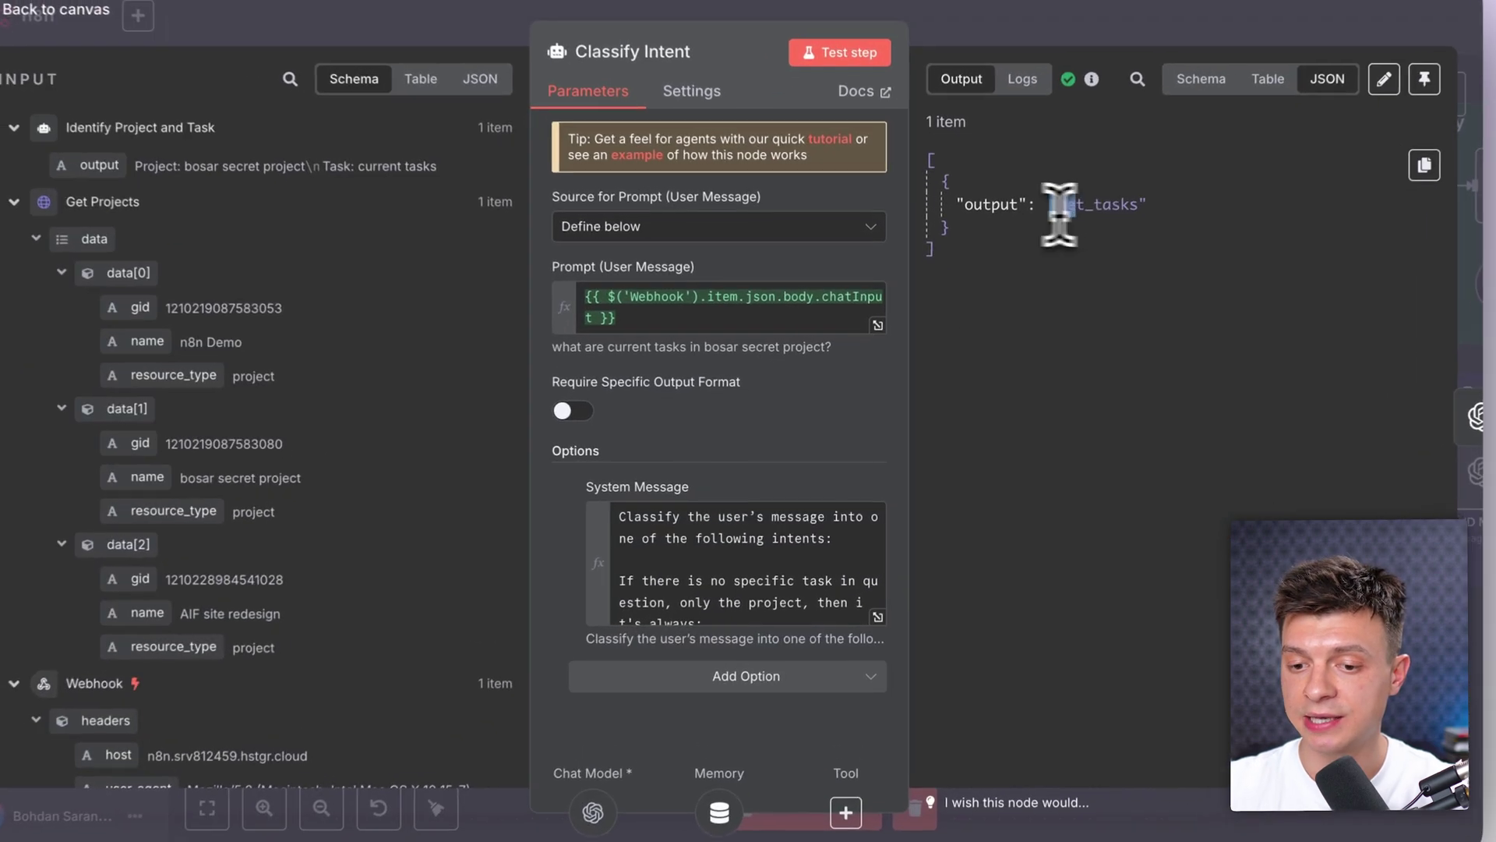
pyautogui.moveTo(1033, 239); pyautogui.dragTo(1106, 239)
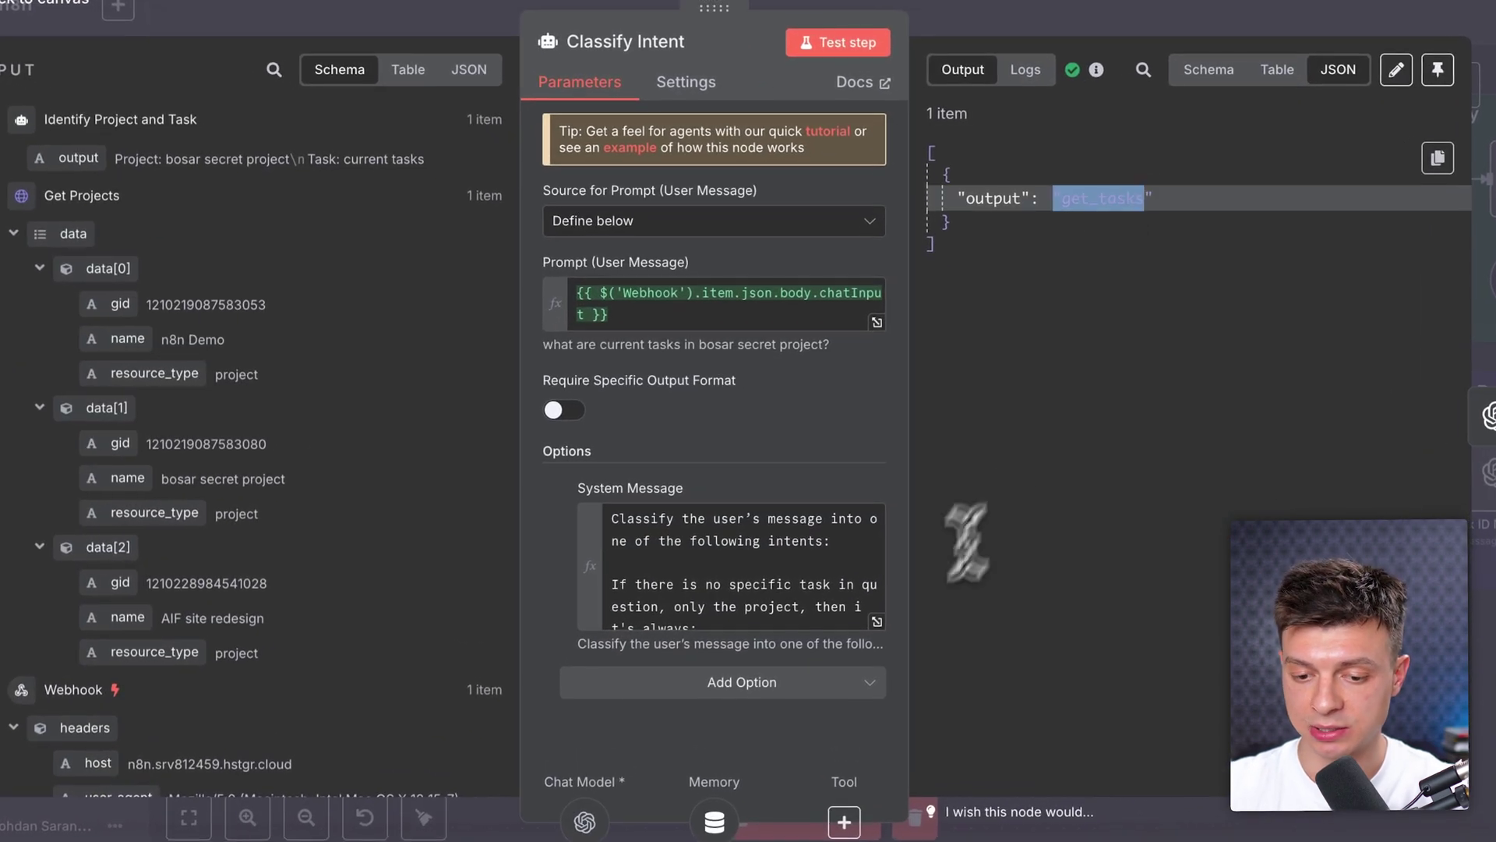
pyautogui.click(876, 624)
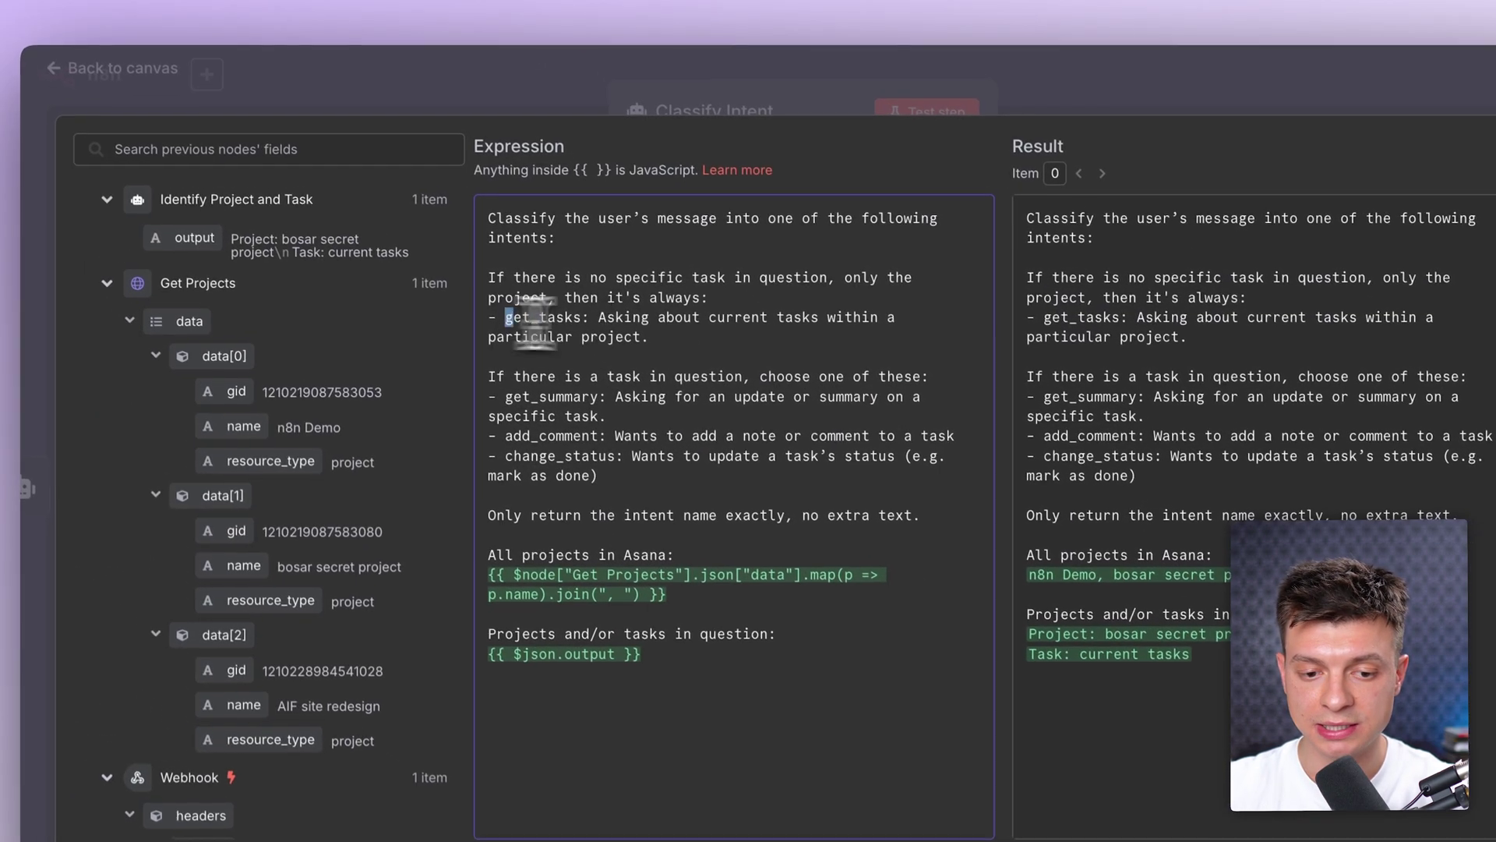
pyautogui.moveTo(416, 250); pyautogui.dragTo(503, 257)
pyautogui.click(597, 329)
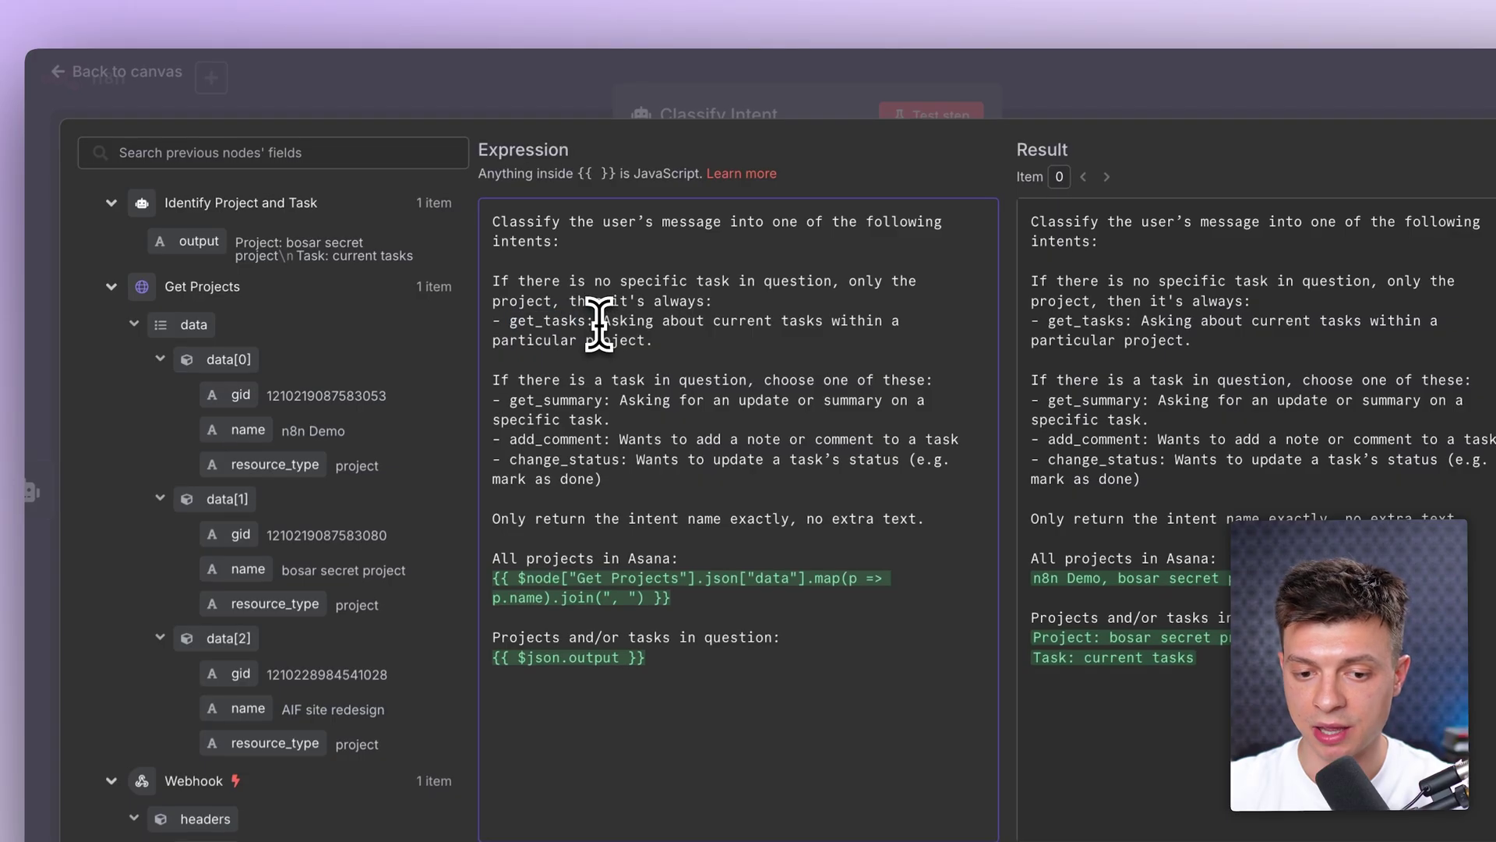
pyautogui.moveTo(698, 343); pyautogui.dragTo(695, 343)
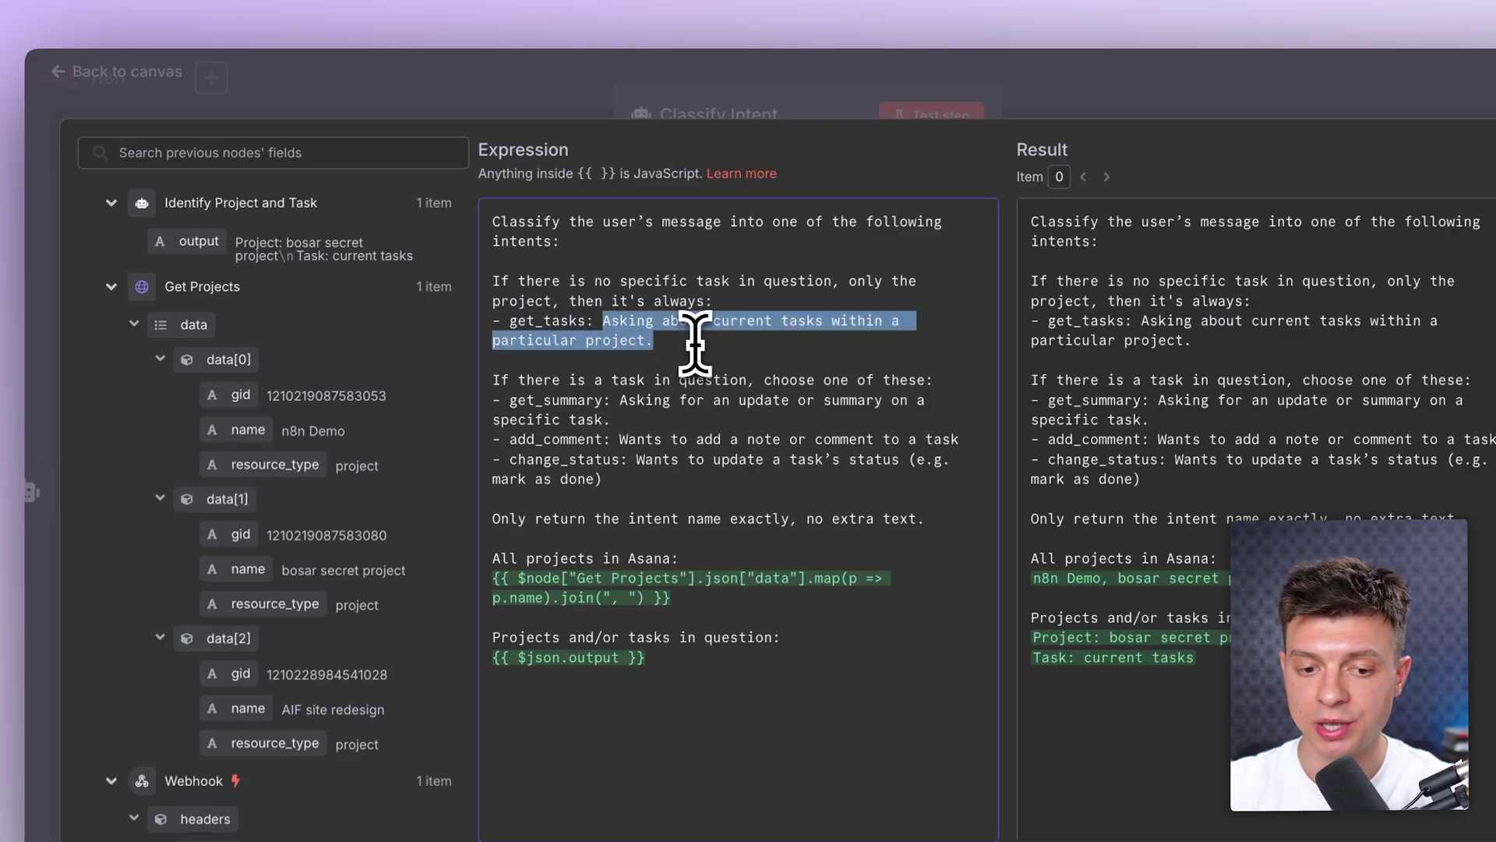
pyautogui.click(854, 110)
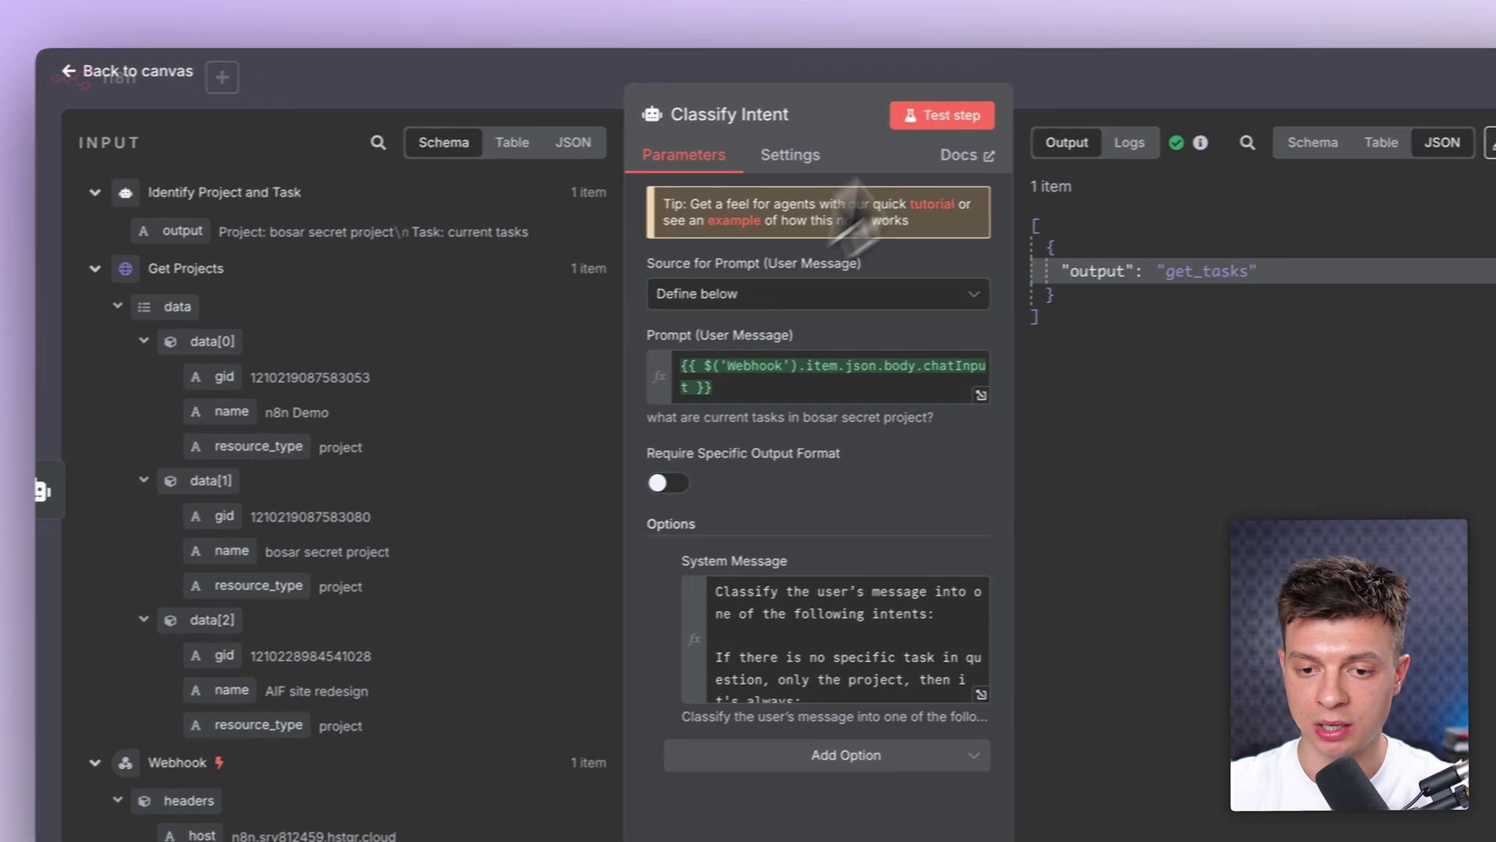
pyautogui.click(1023, 85)
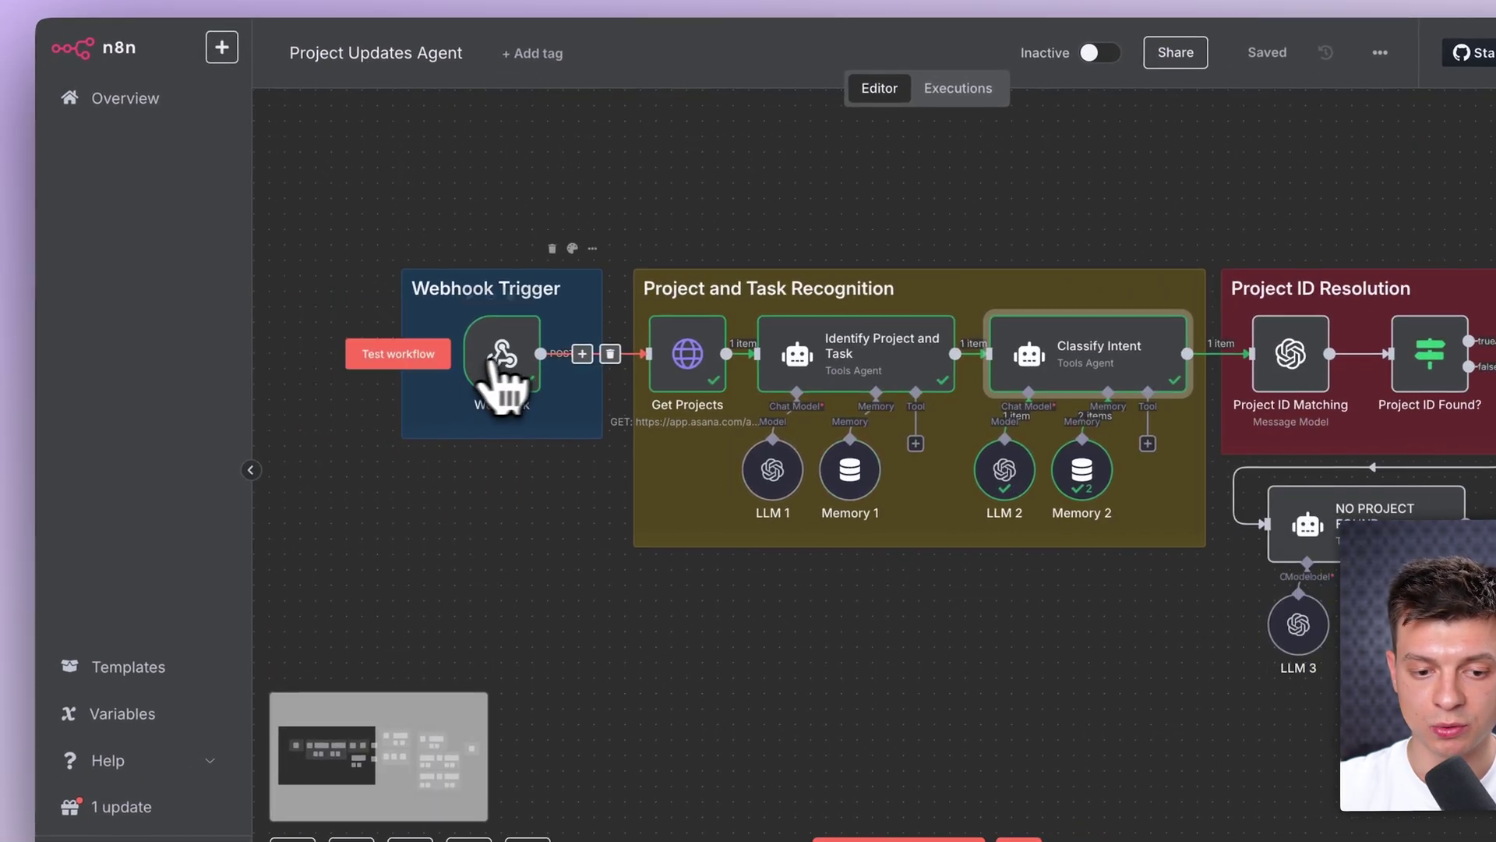
pyautogui.doubleClick(520, 378)
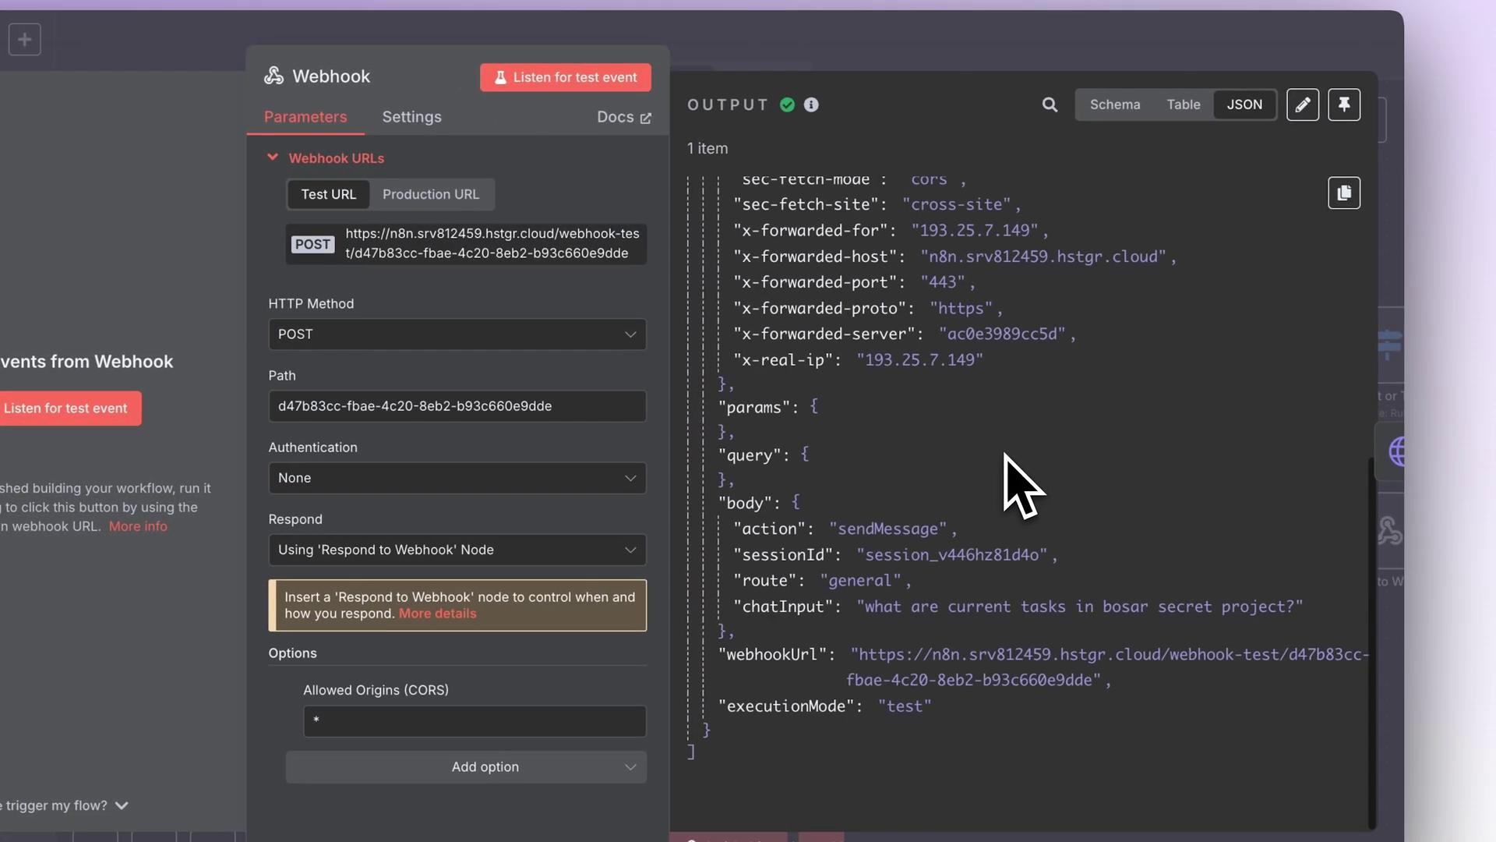
pyautogui.moveTo(858, 607); pyautogui.dragTo(1188, 608)
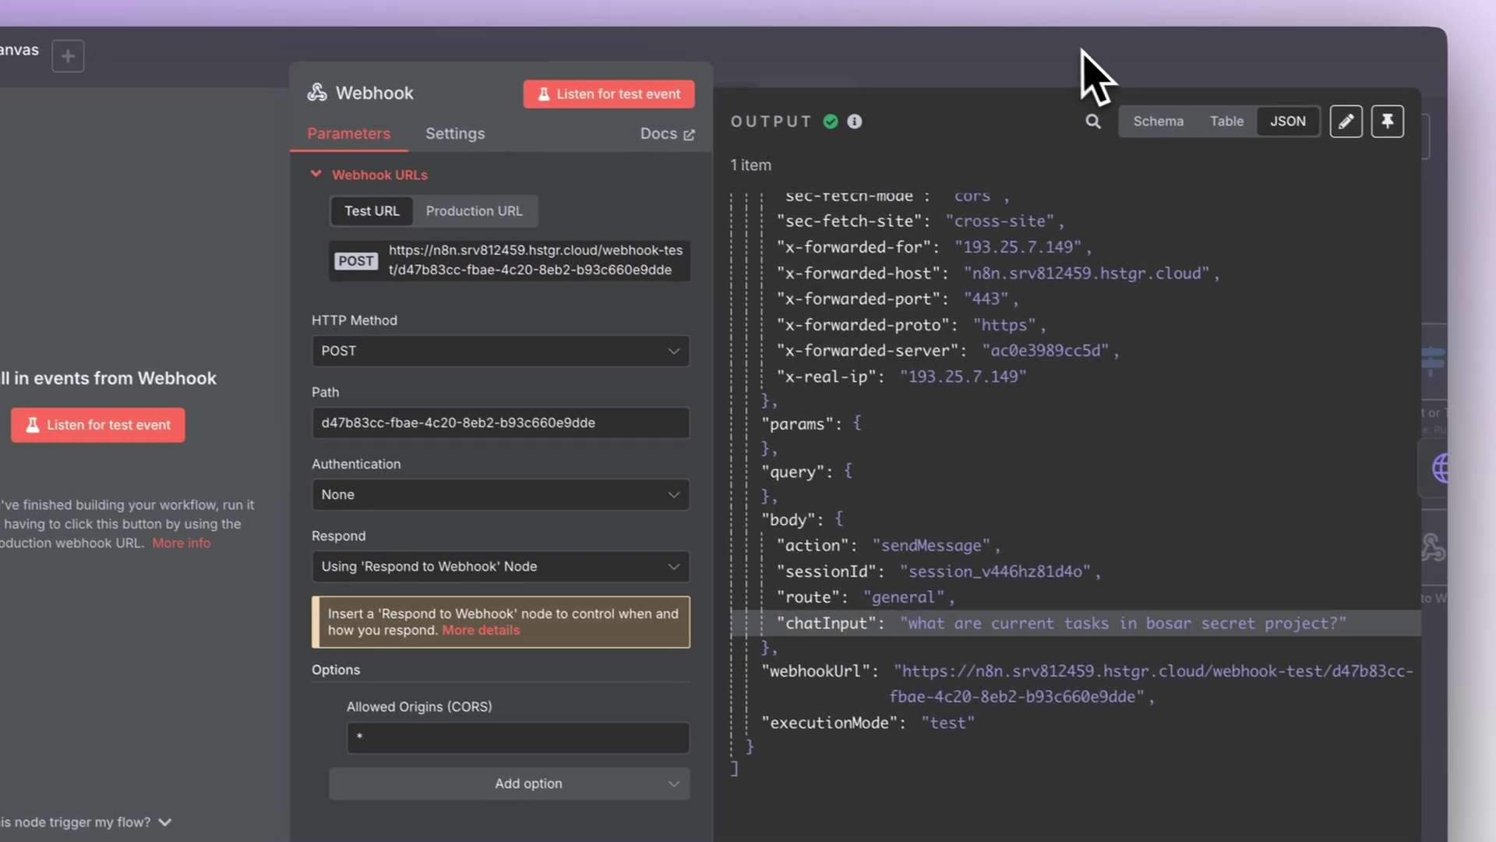
pyautogui.click(991, 51)
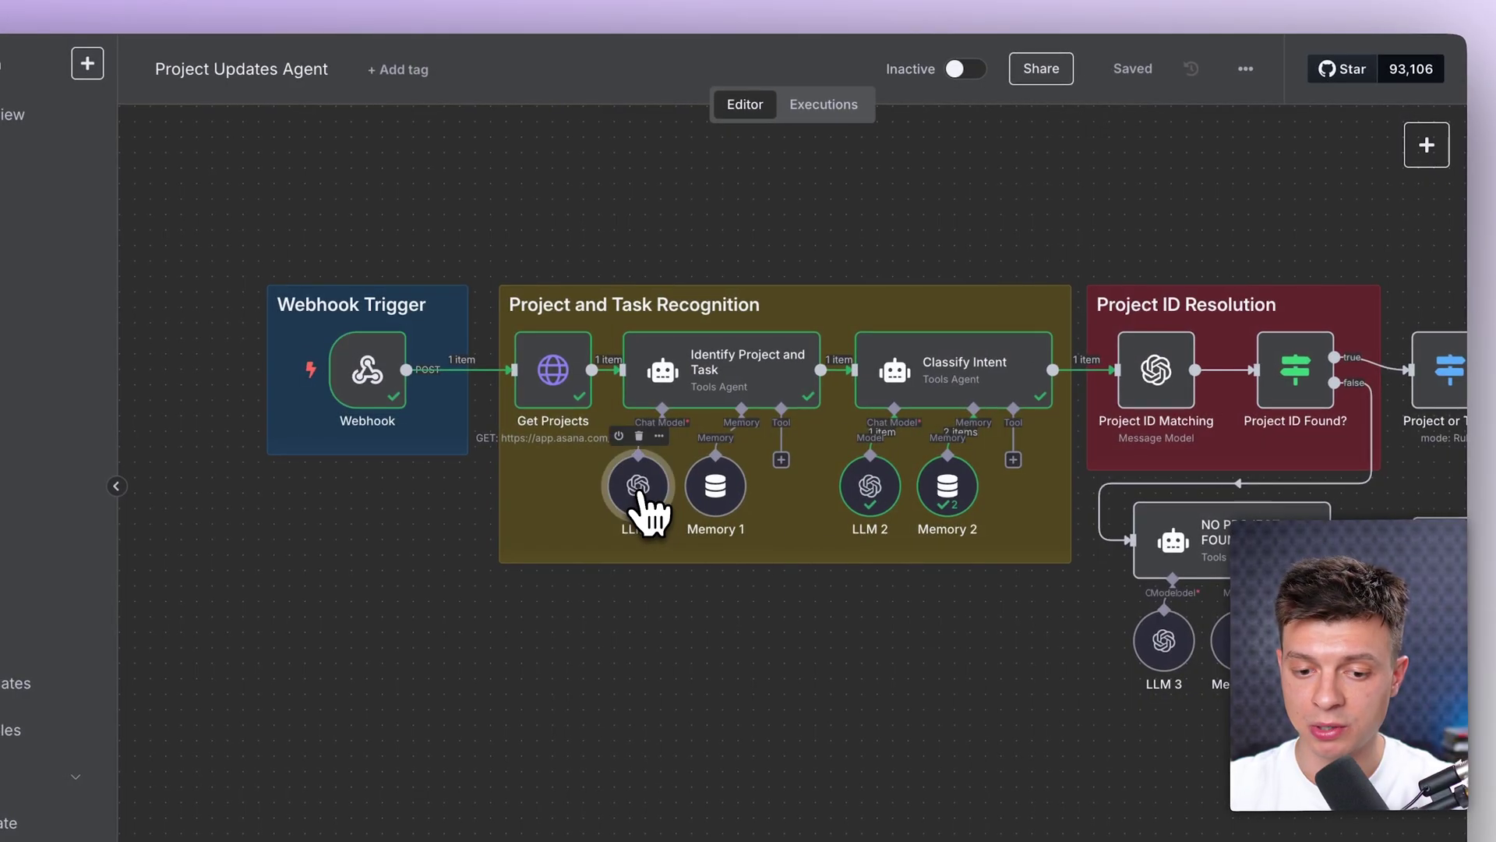
pyautogui.doubleClick(640, 492)
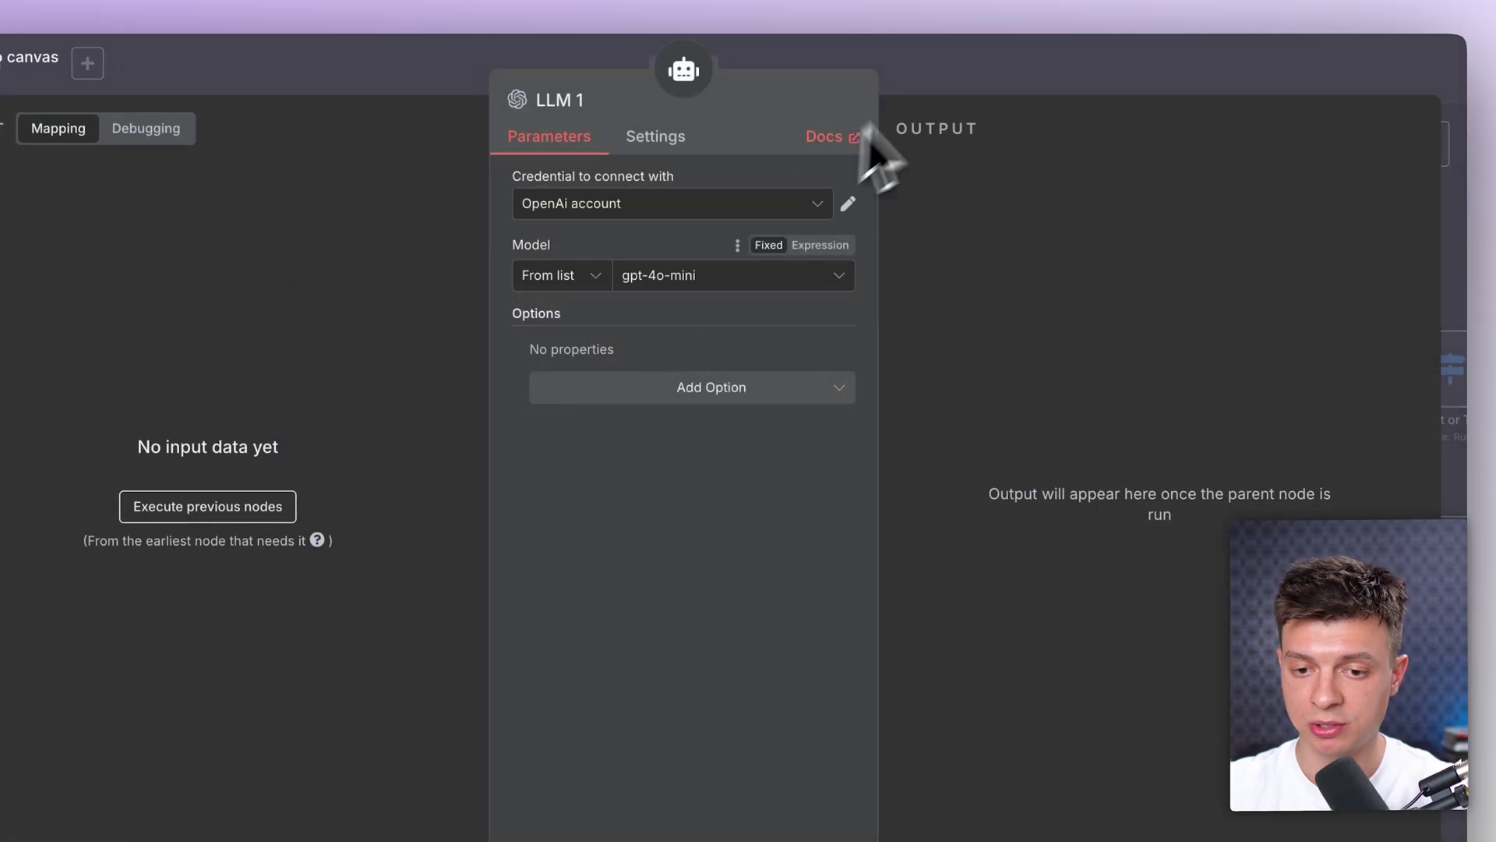
pyautogui.click(931, 82)
pyautogui.doubleClick(872, 487)
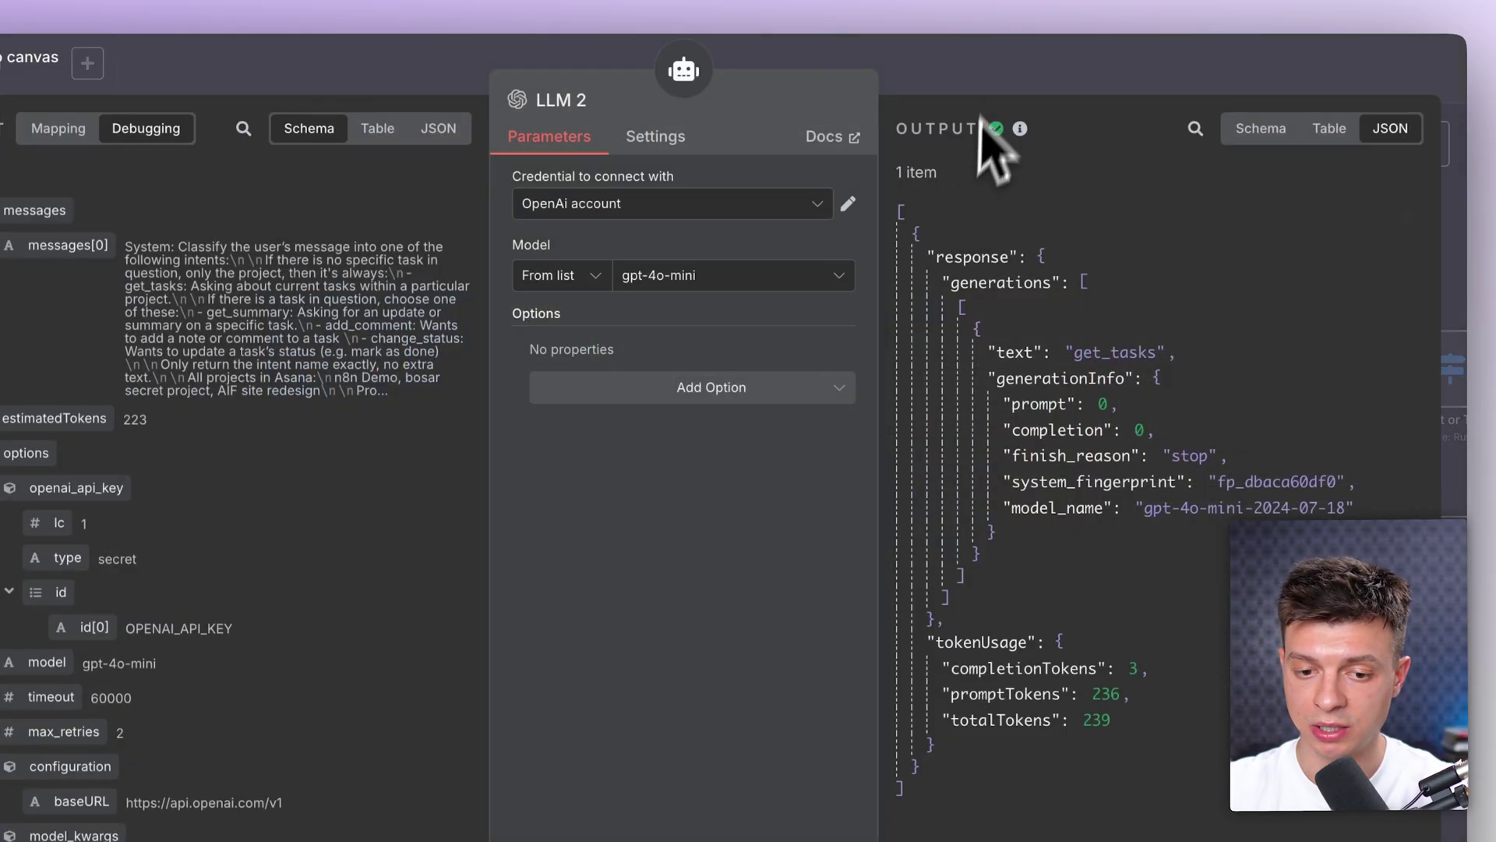
pyautogui.click(992, 74)
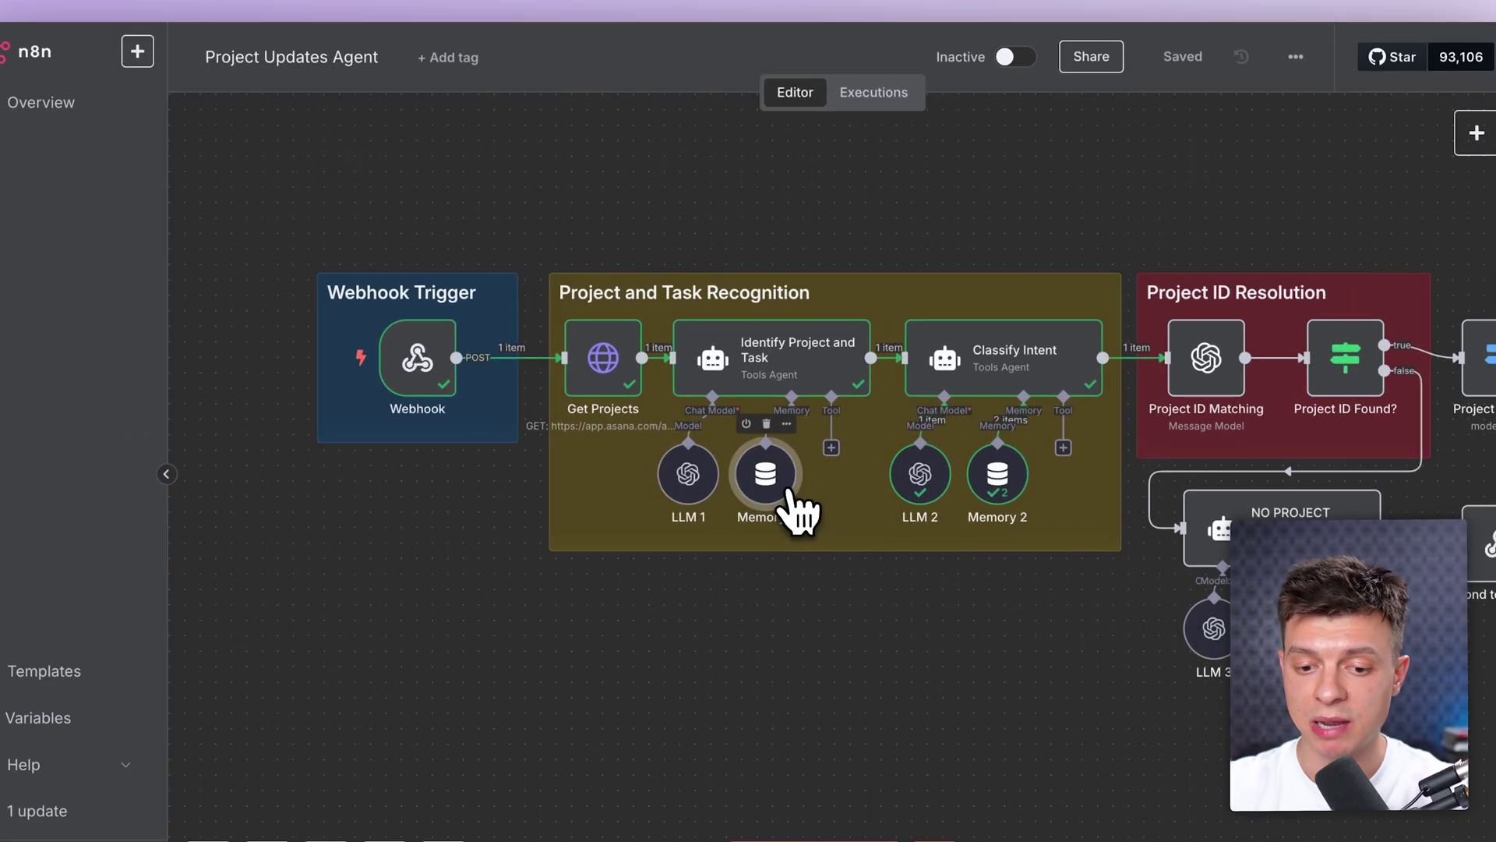
pyautogui.doubleClick(791, 491)
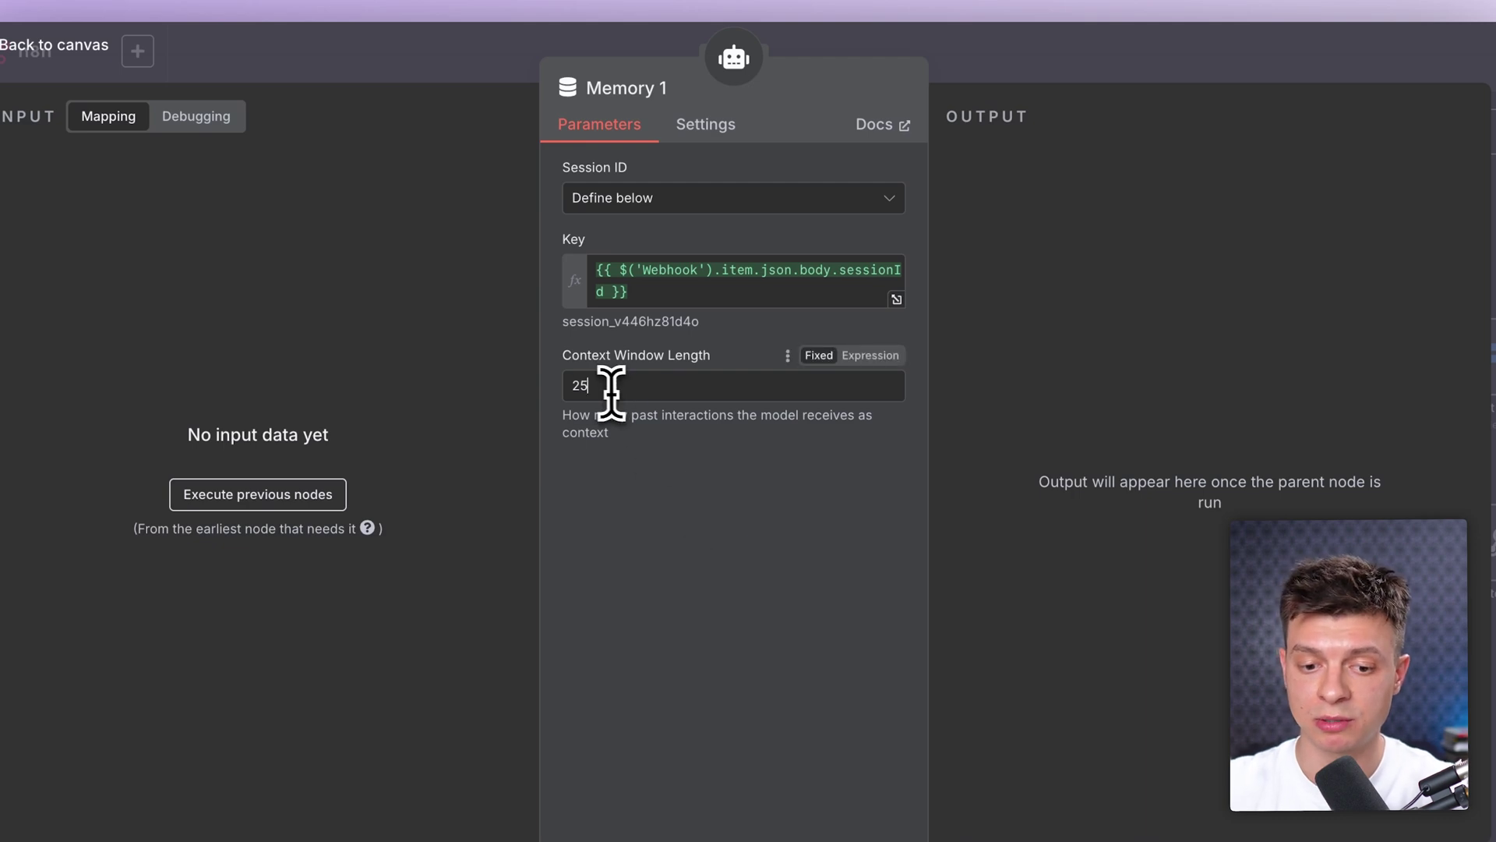
pyautogui.click(1005, 74)
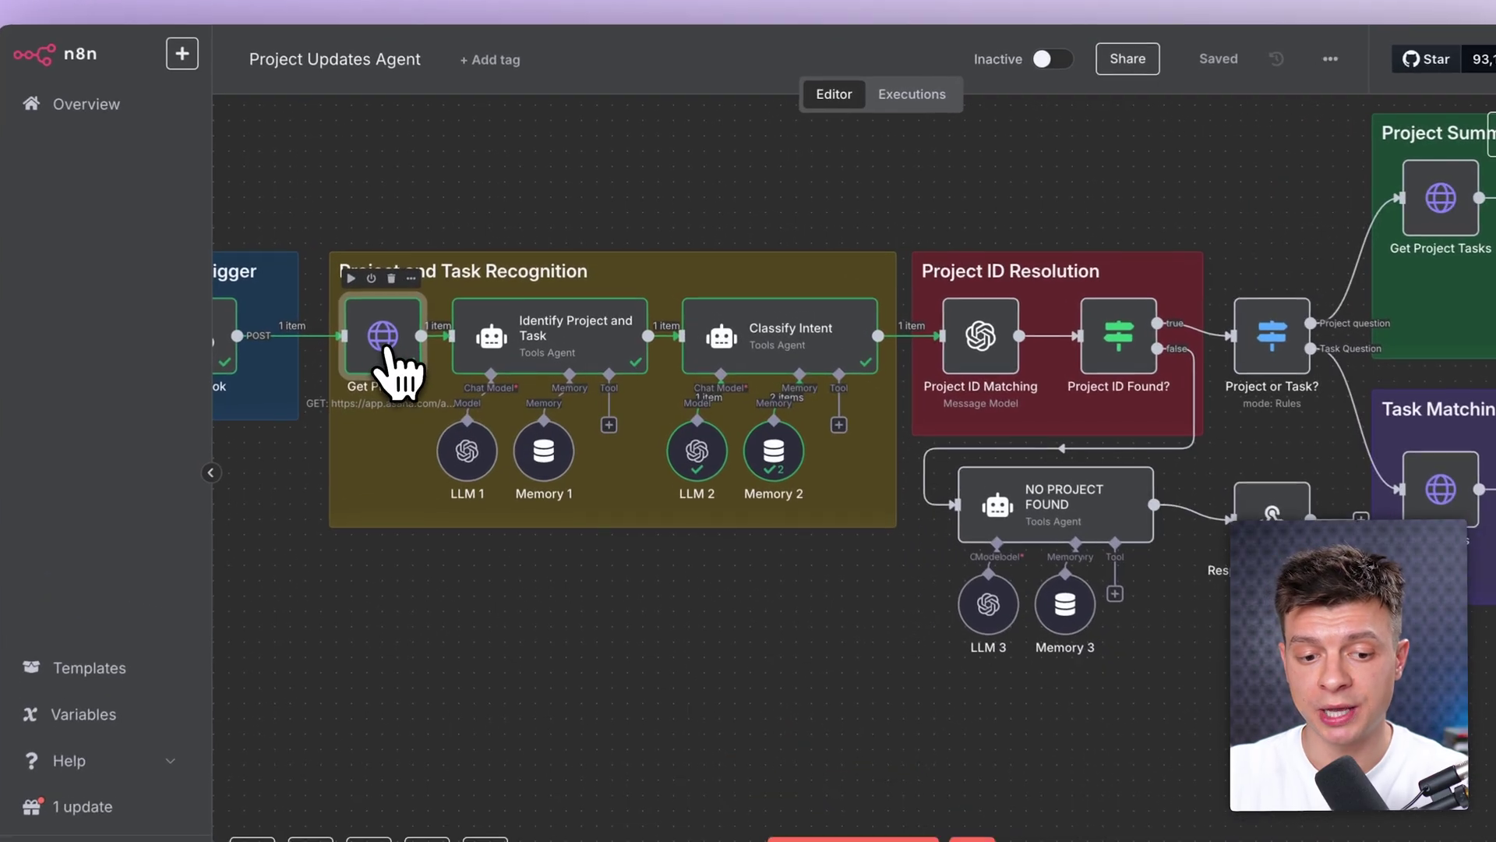
pyautogui.doubleClick(429, 335)
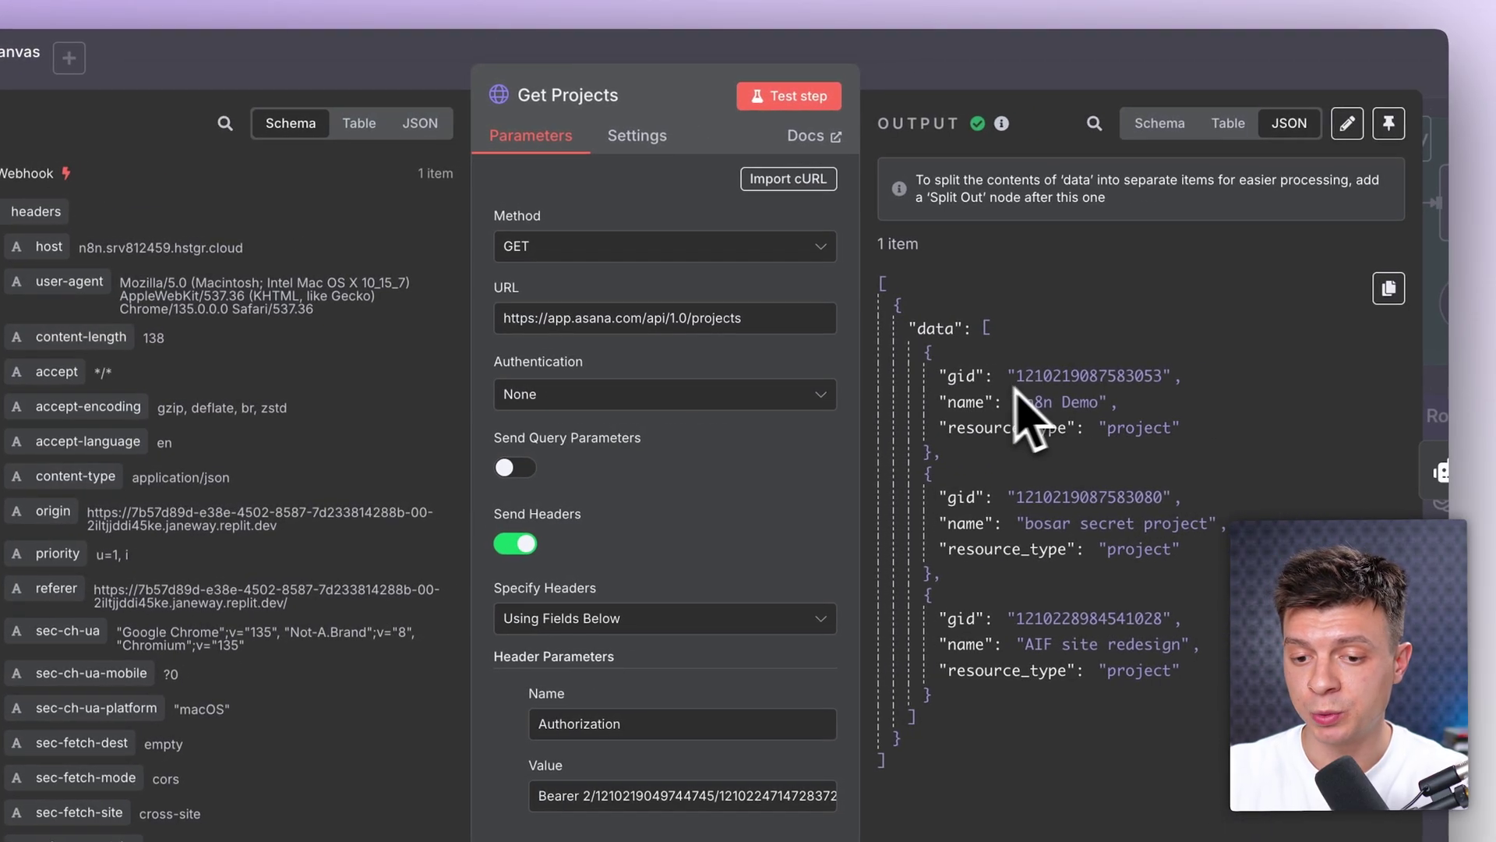
pyautogui.moveTo(947, 402); pyautogui.dragTo(1122, 411)
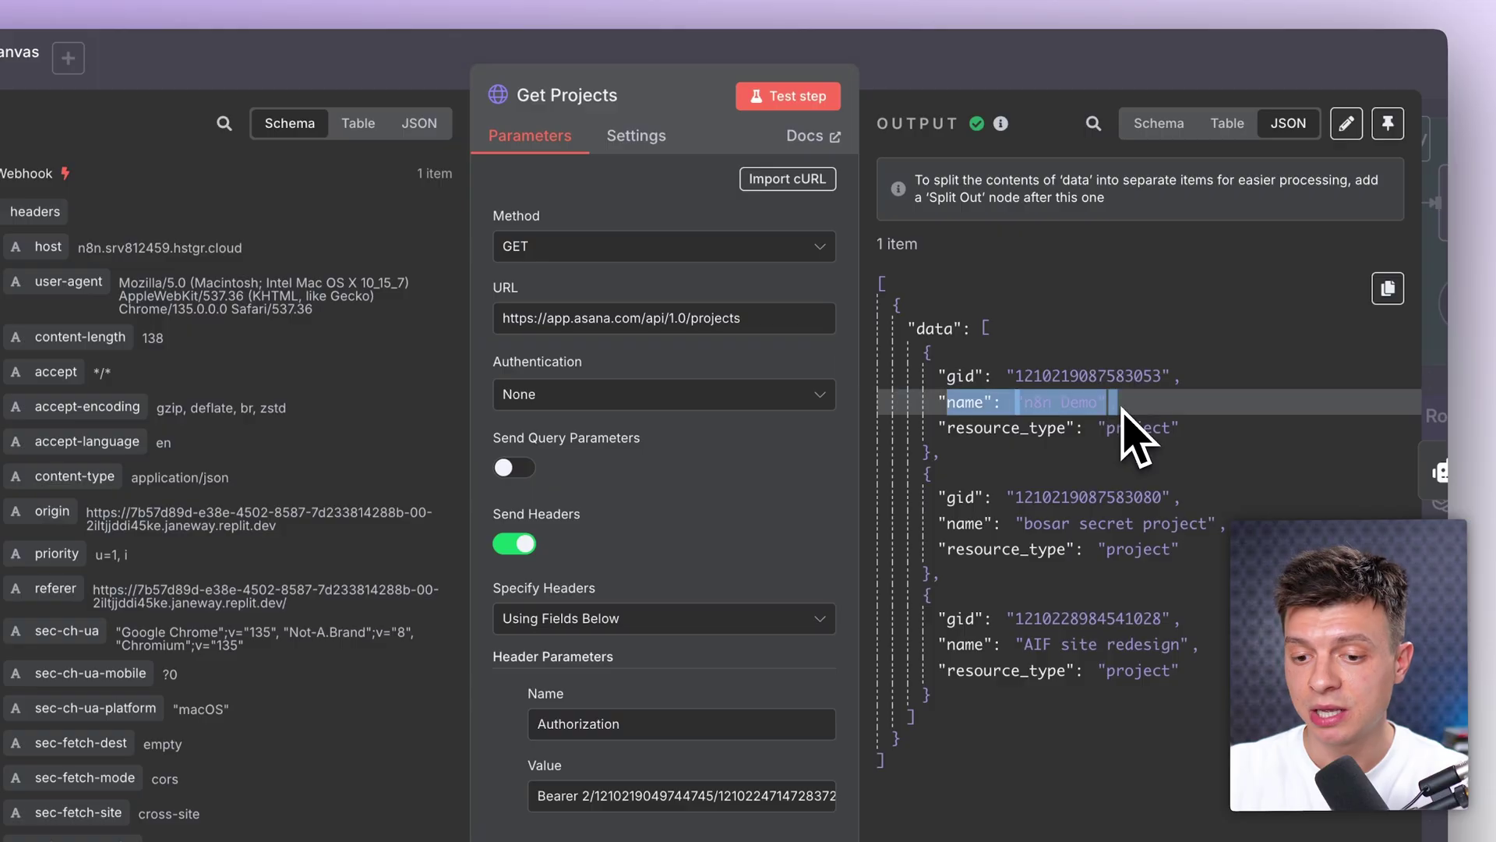
pyautogui.moveTo(947, 377); pyautogui.dragTo(1208, 397)
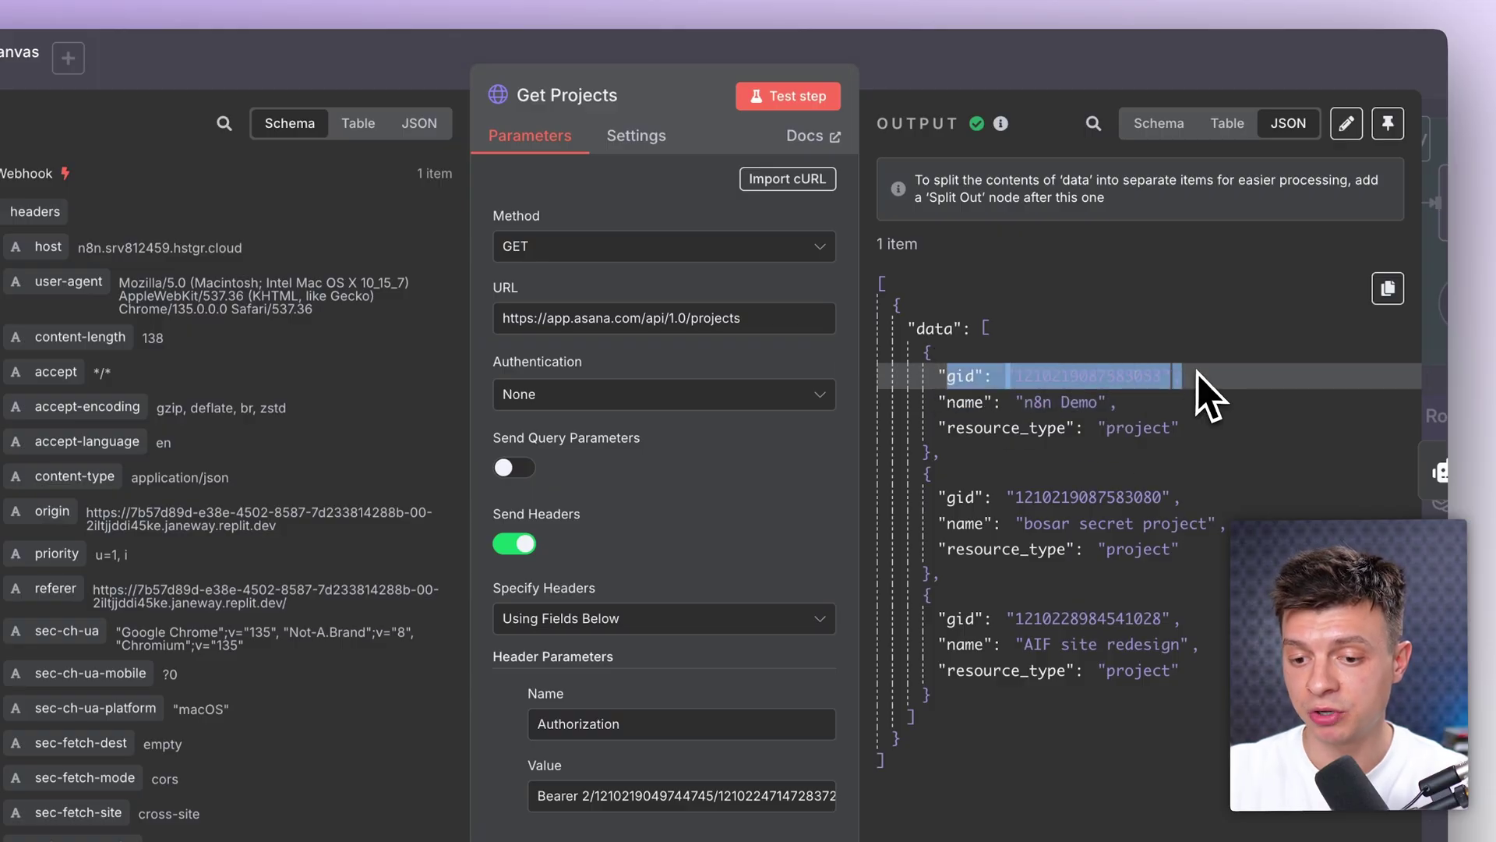
pyautogui.click(941, 499)
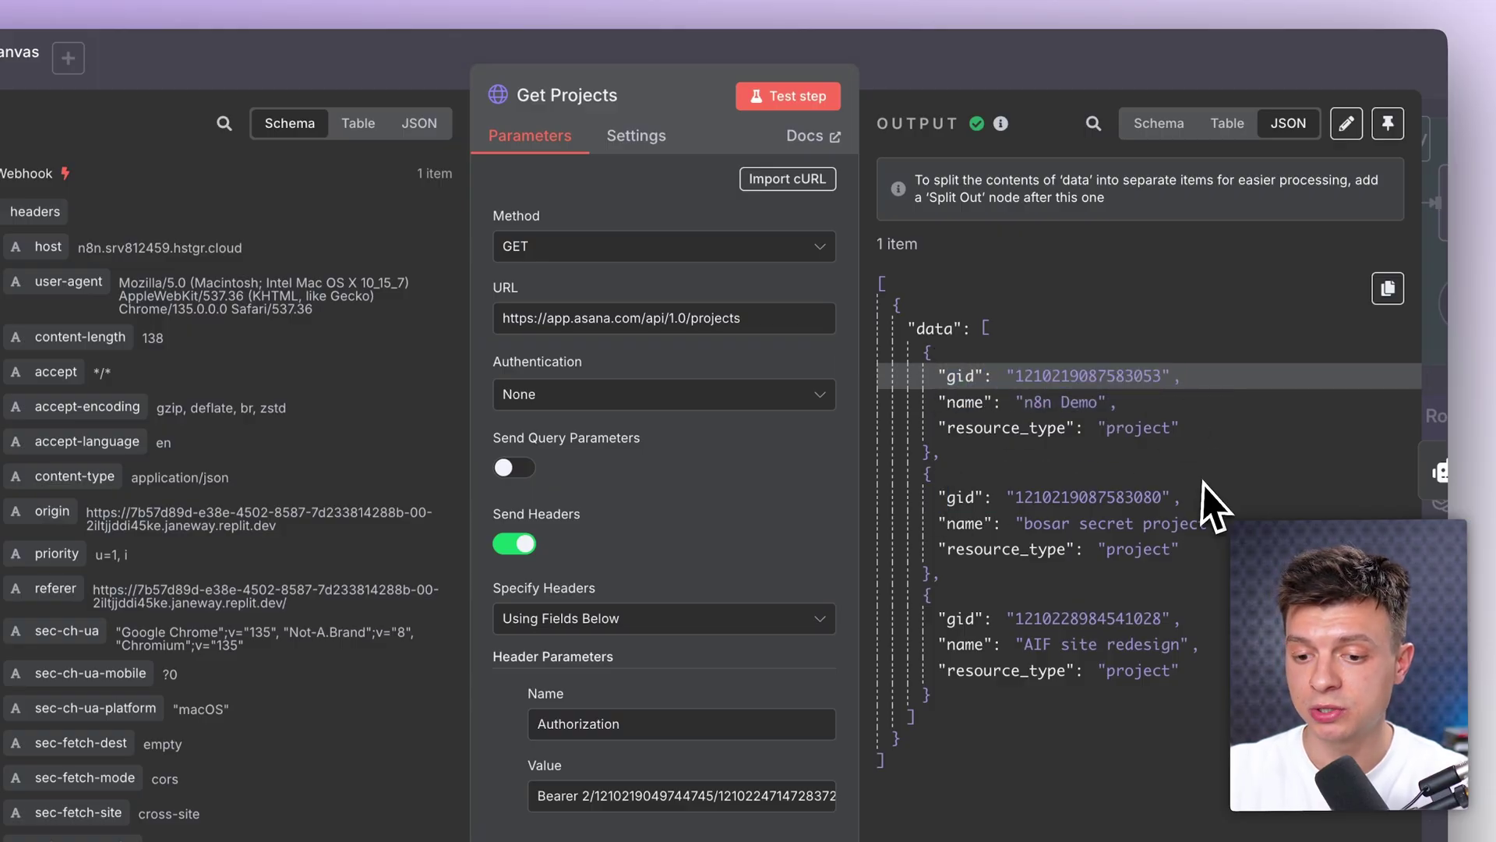
pyautogui.moveTo(939, 530); pyautogui.dragTo(1225, 515)
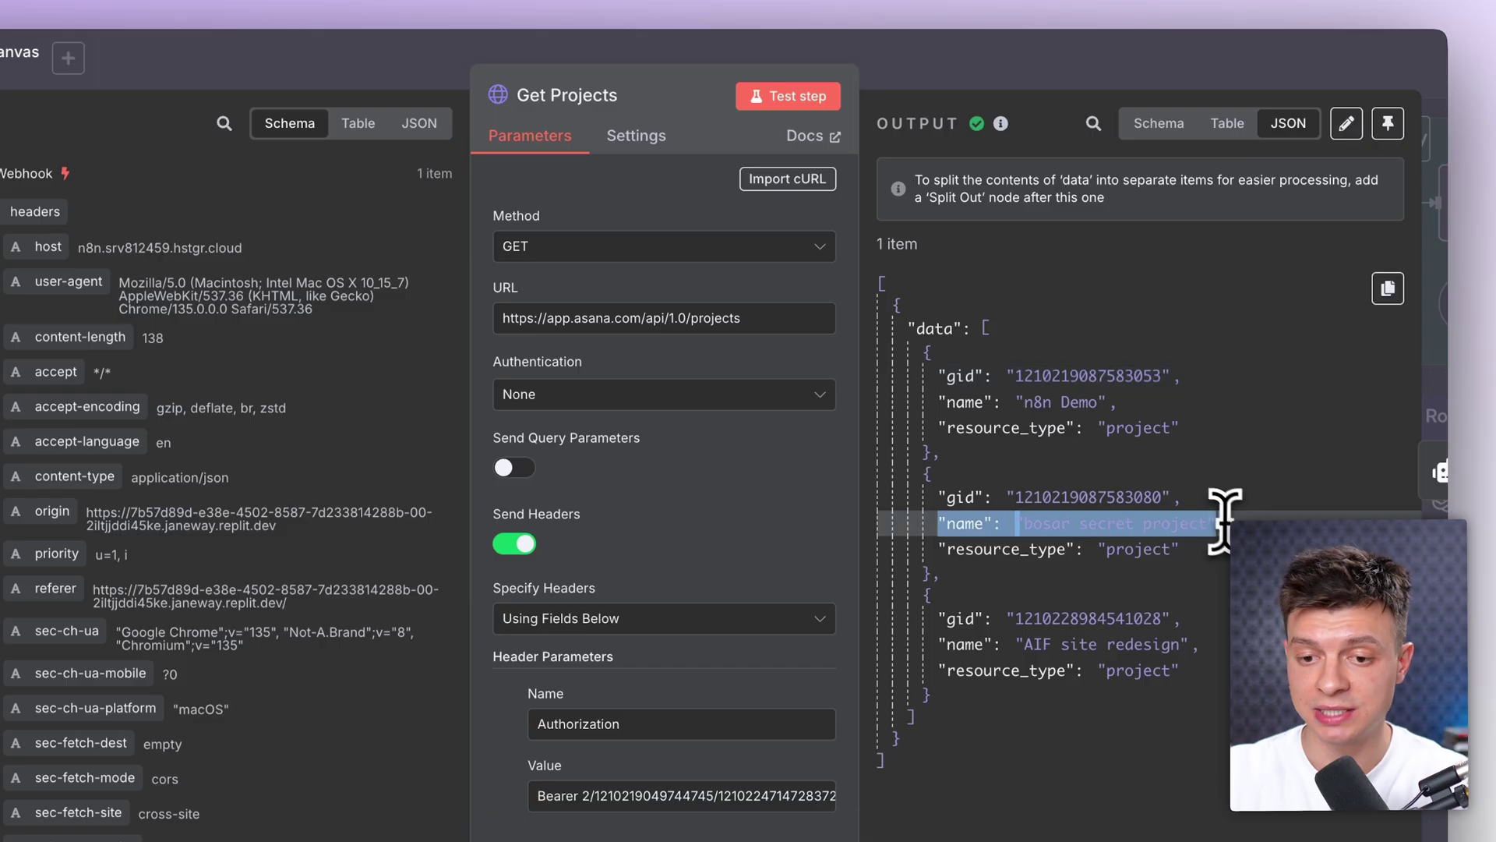
pyautogui.click(978, 85)
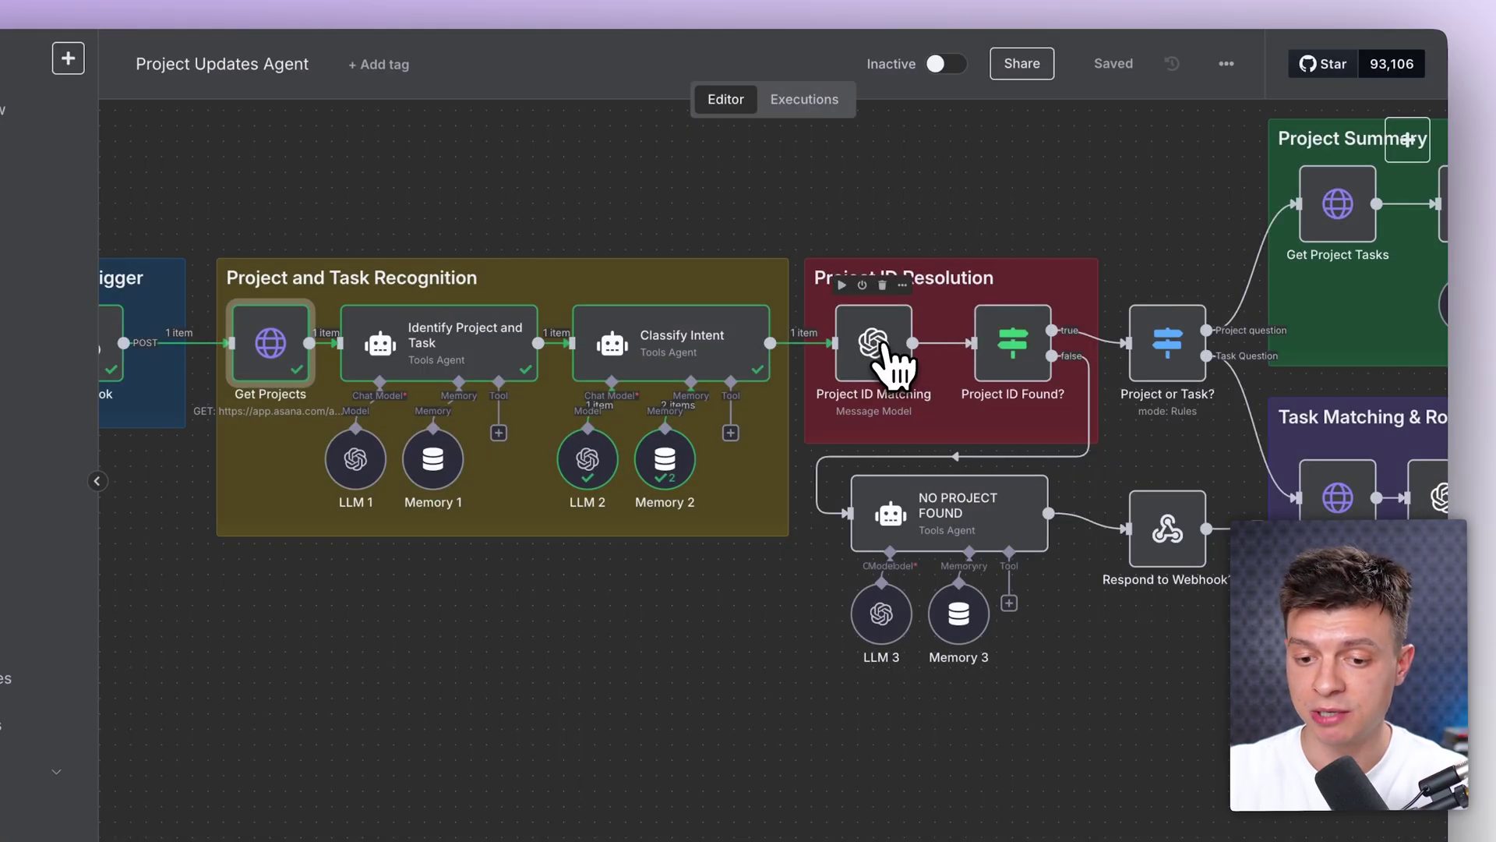
# Step: Inspect the Project ID Matching prompt: identified project reference, project-name-with-ID list and resolved project name
pyautogui.doubleClick(884, 347)
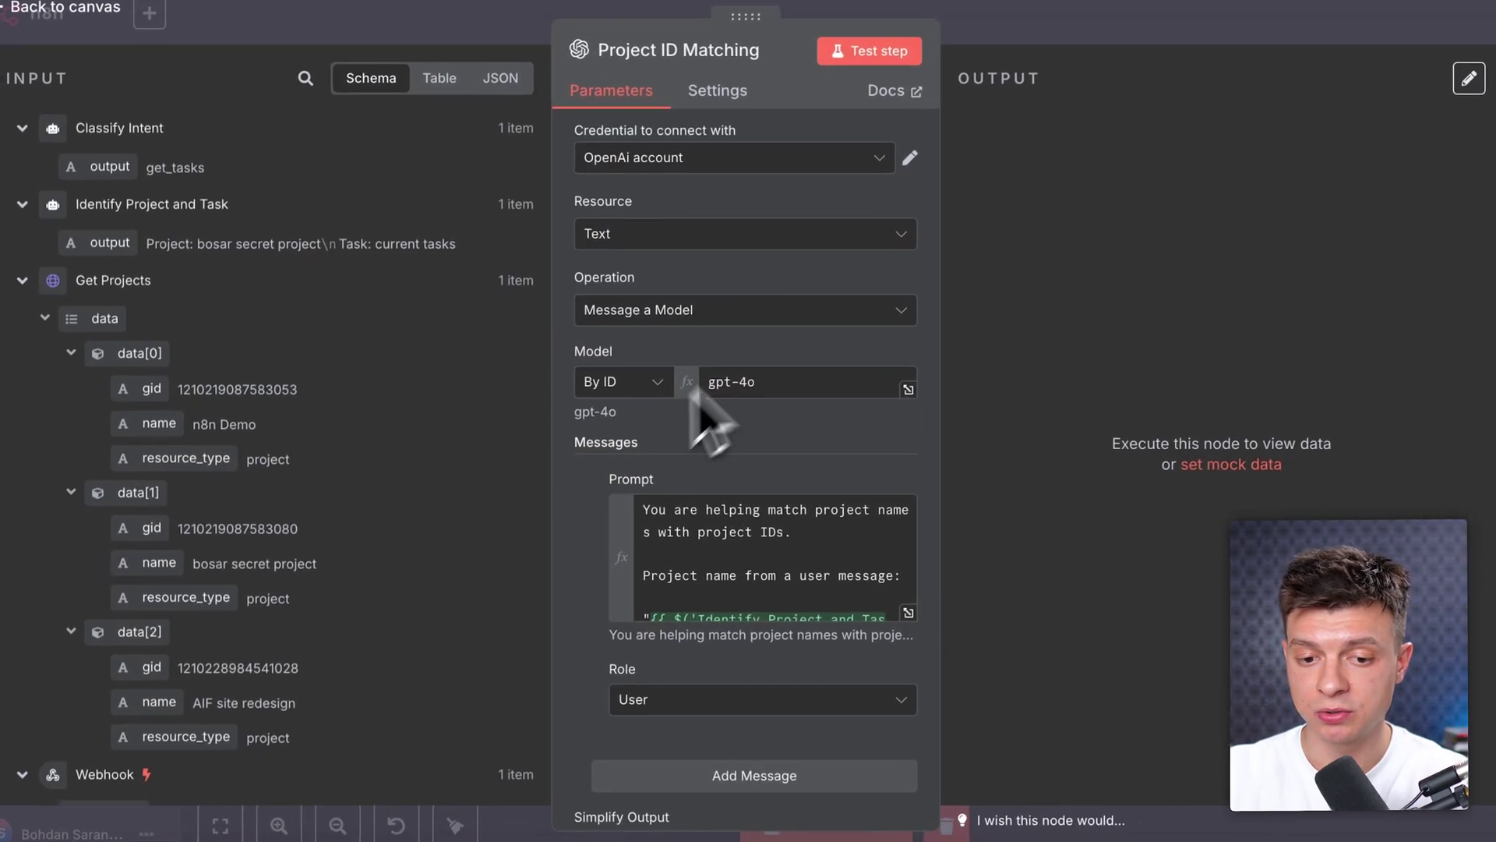
pyautogui.click(908, 611)
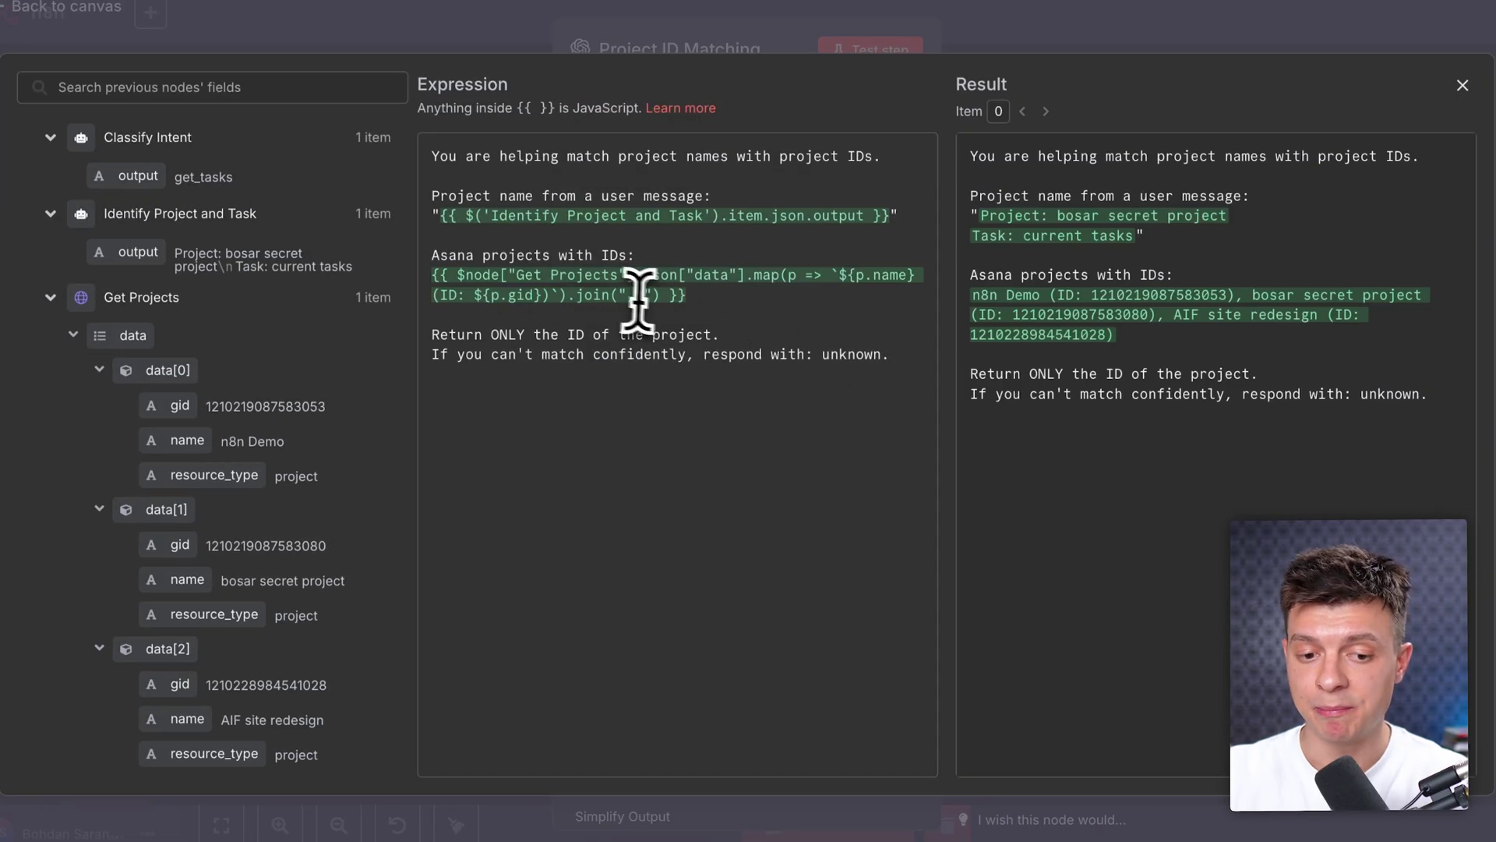
pyautogui.moveTo(438, 215); pyautogui.dragTo(787, 213)
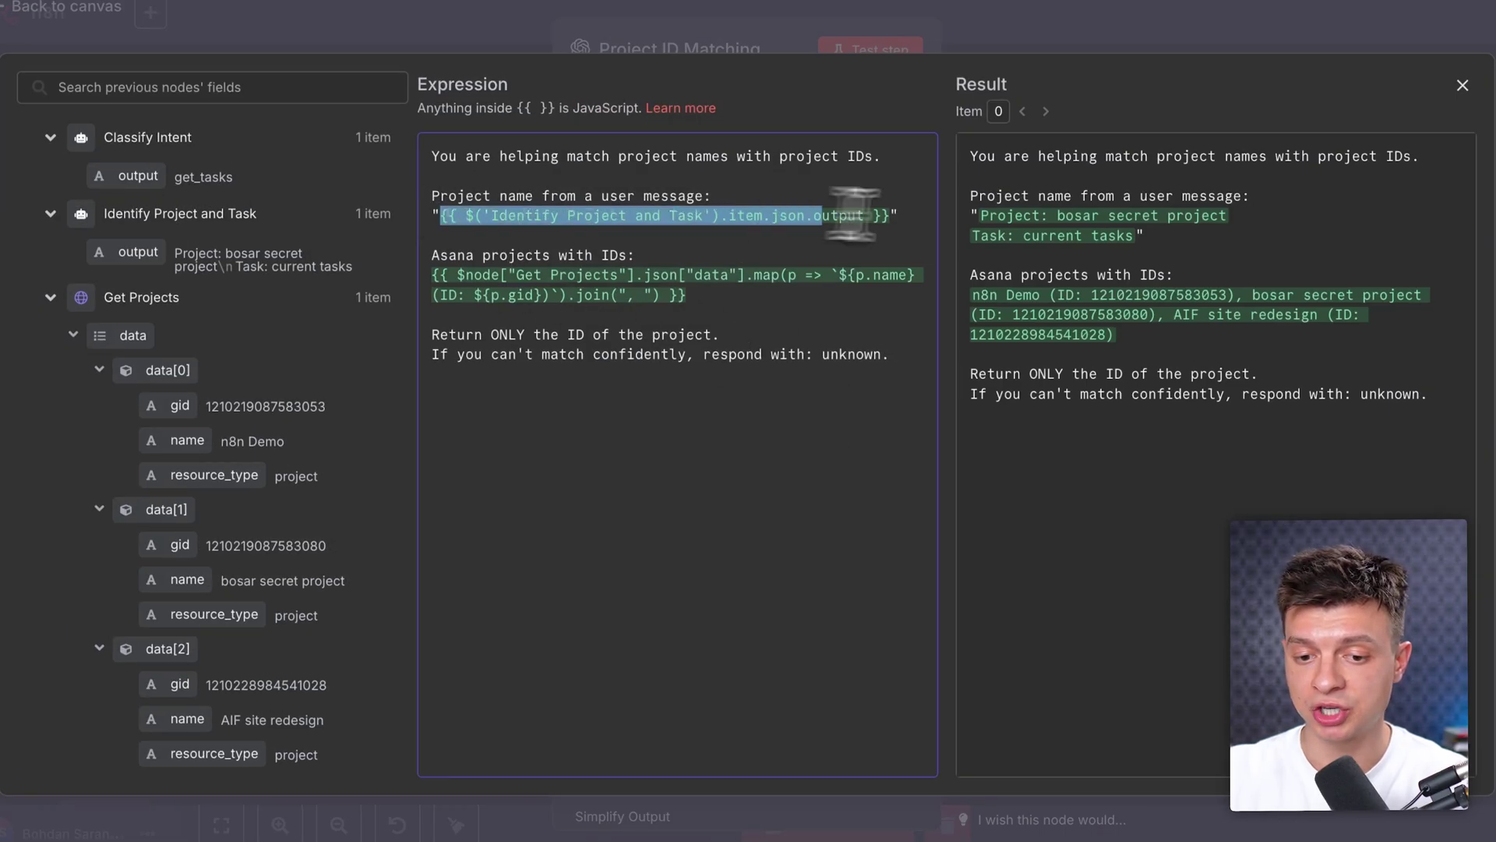
pyautogui.moveTo(688, 294); pyautogui.dragTo(426, 274)
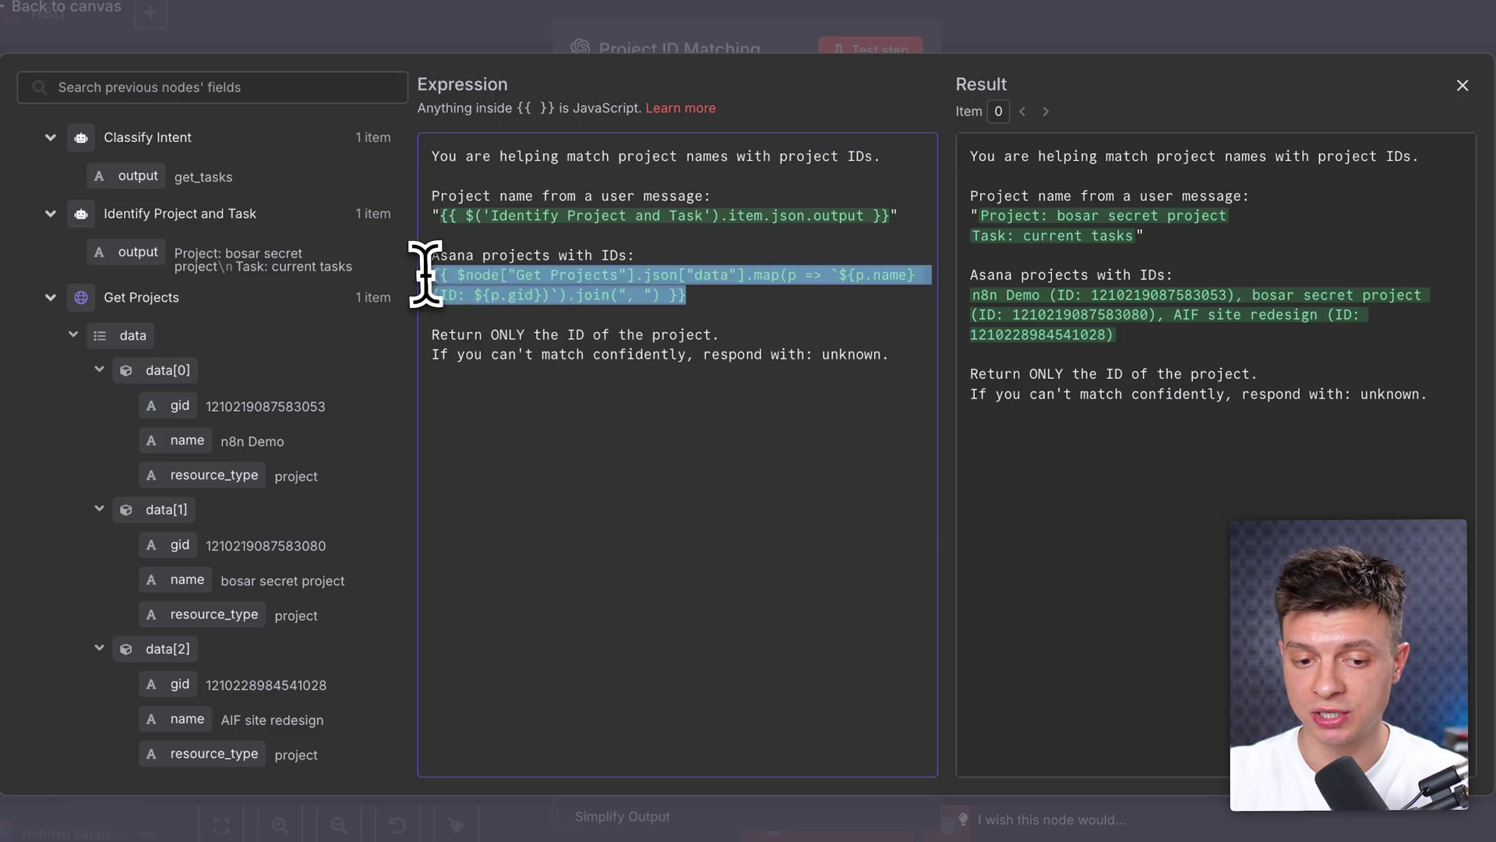
pyautogui.click(1024, 300)
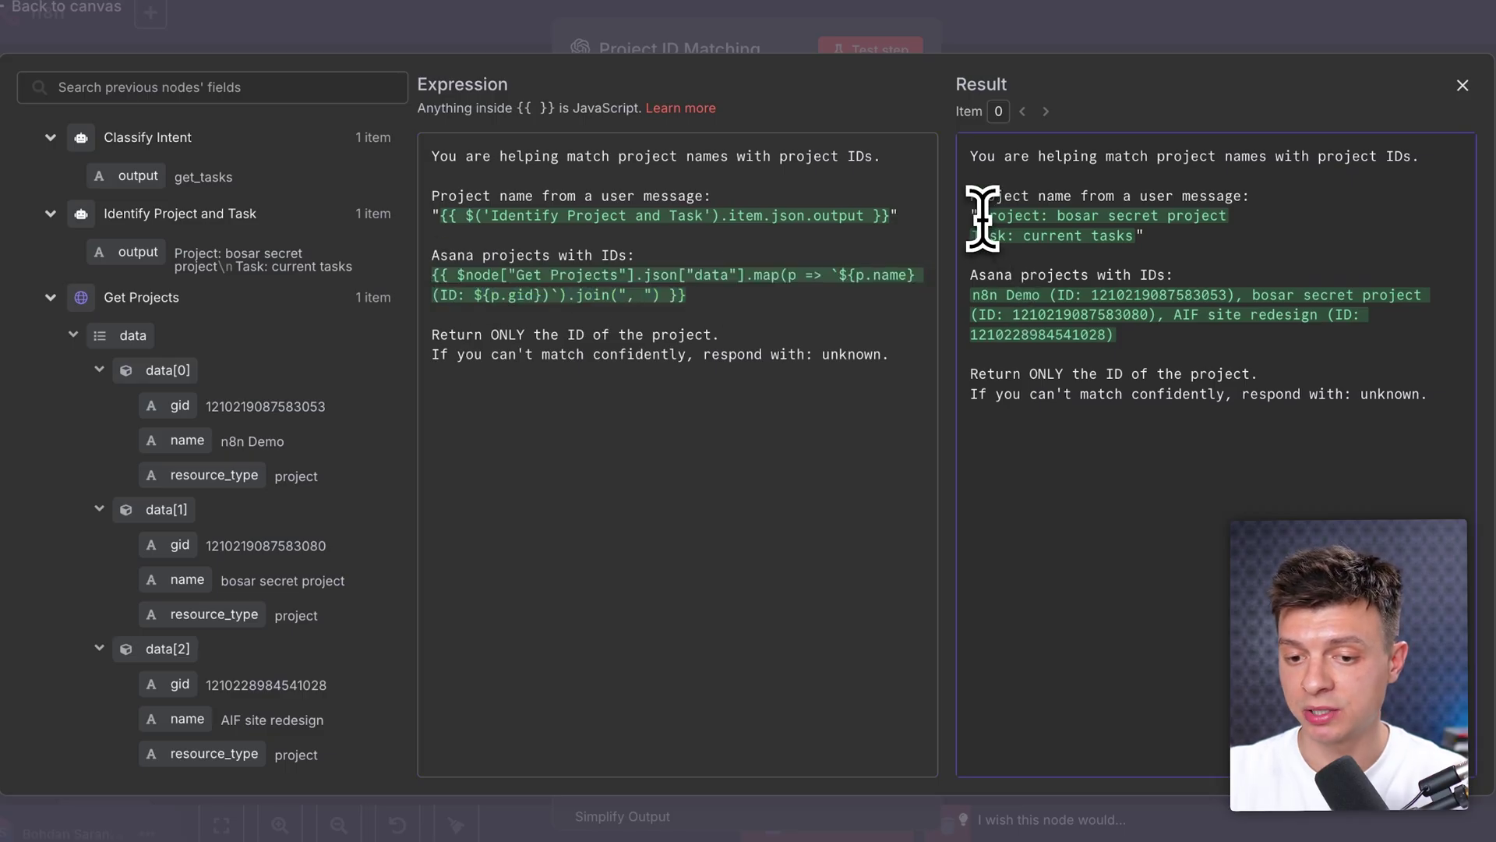
pyautogui.moveTo(1013, 216); pyautogui.dragTo(1229, 215)
pyautogui.click(1074, 45)
pyautogui.press('Escape')
# Step: Glance at the neighbouring Identify Project and Task and Project ID Found? nodes
pyautogui.doubleClick(495, 396)
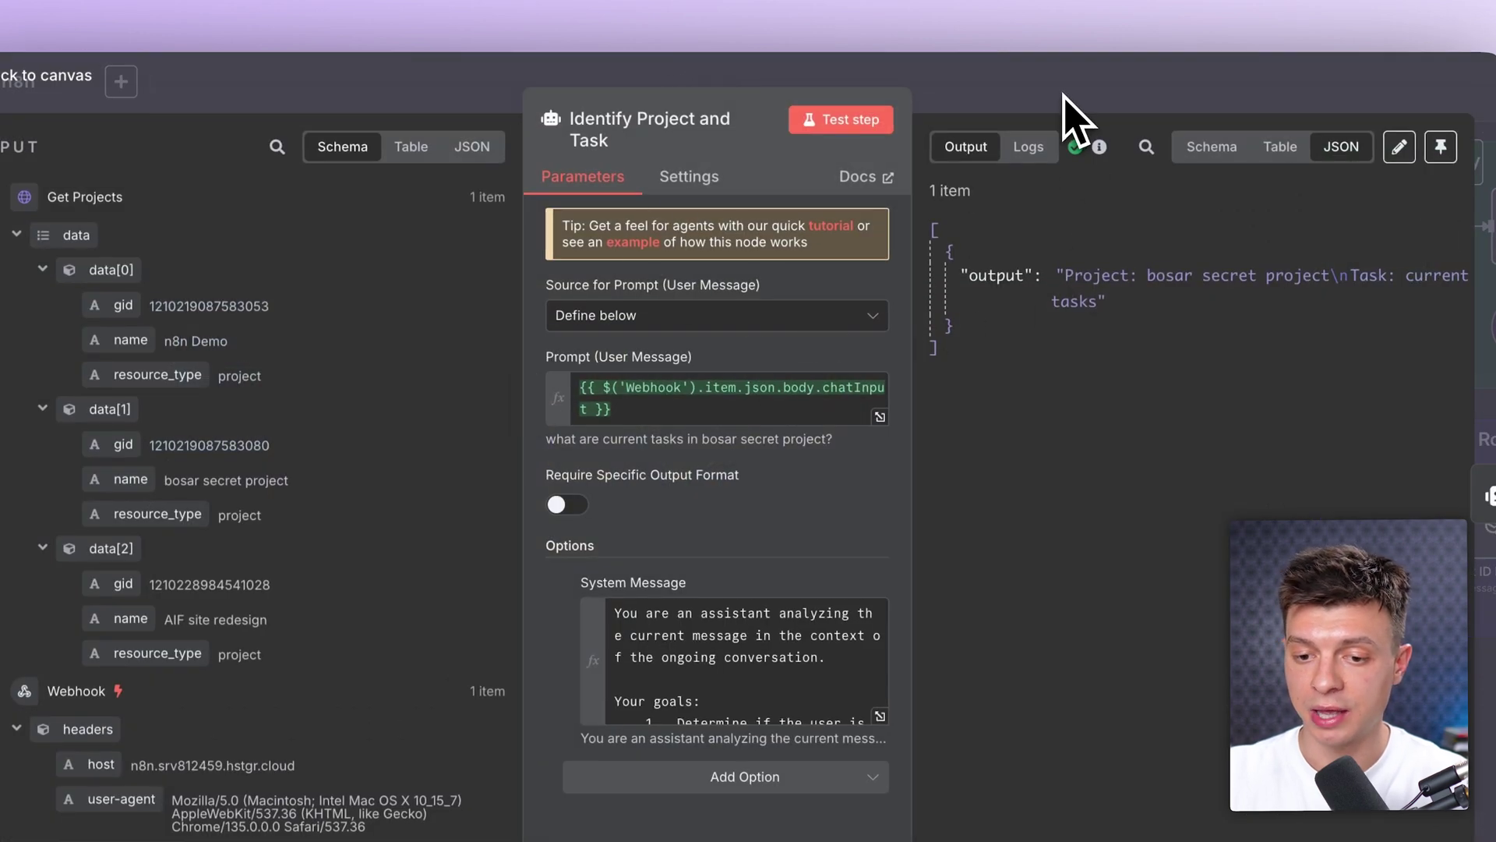
pyautogui.press('Escape')
pyautogui.doubleClick(1062, 374)
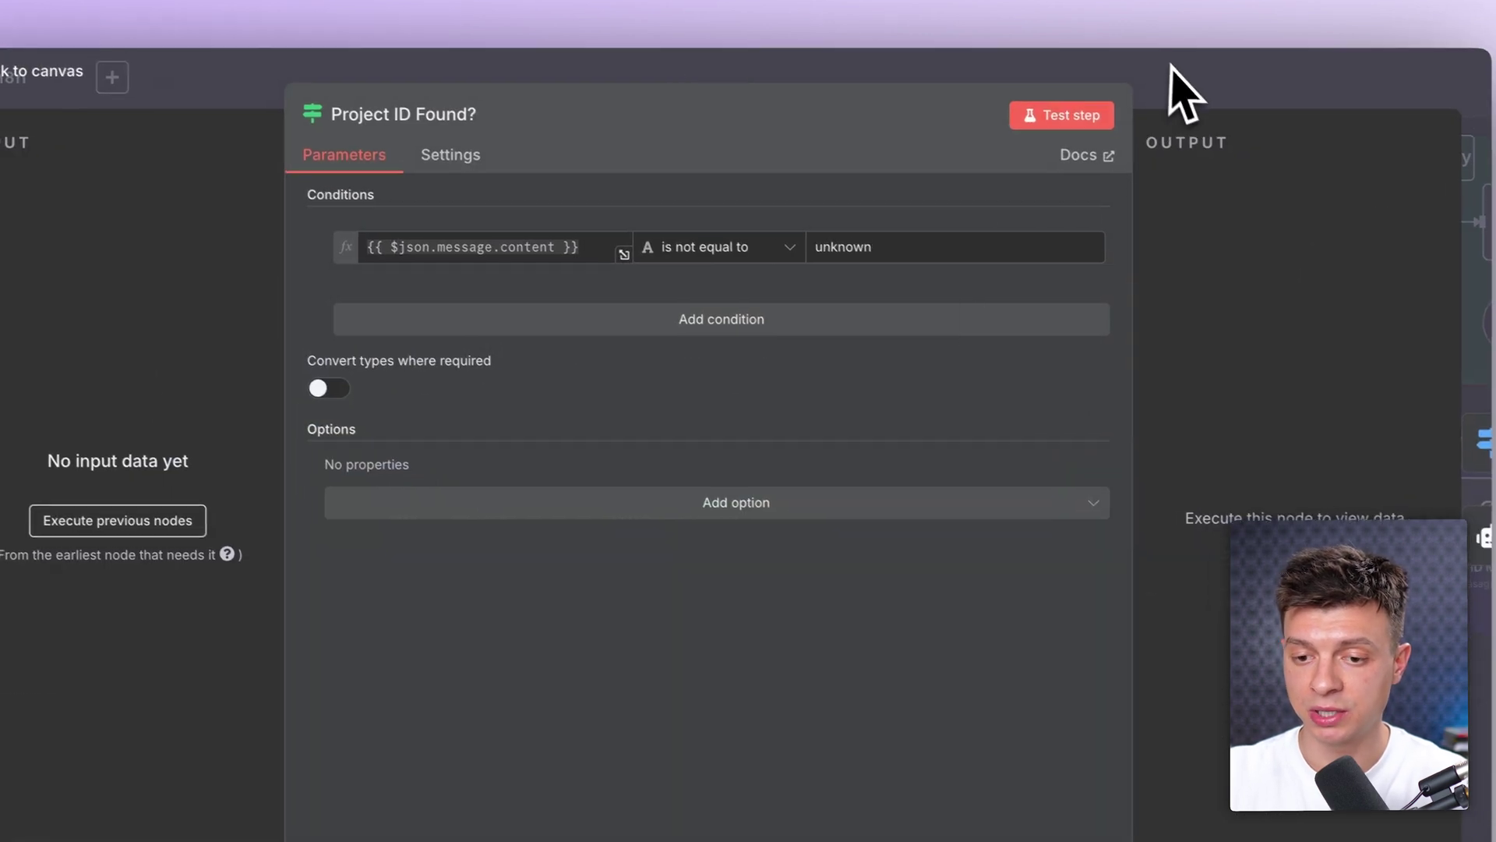
pyautogui.press('Escape')
# Step: Recheck the prompt's resolved Asana project list with IDs and its 'unknown' fallback instruction
pyautogui.doubleClick(922, 348)
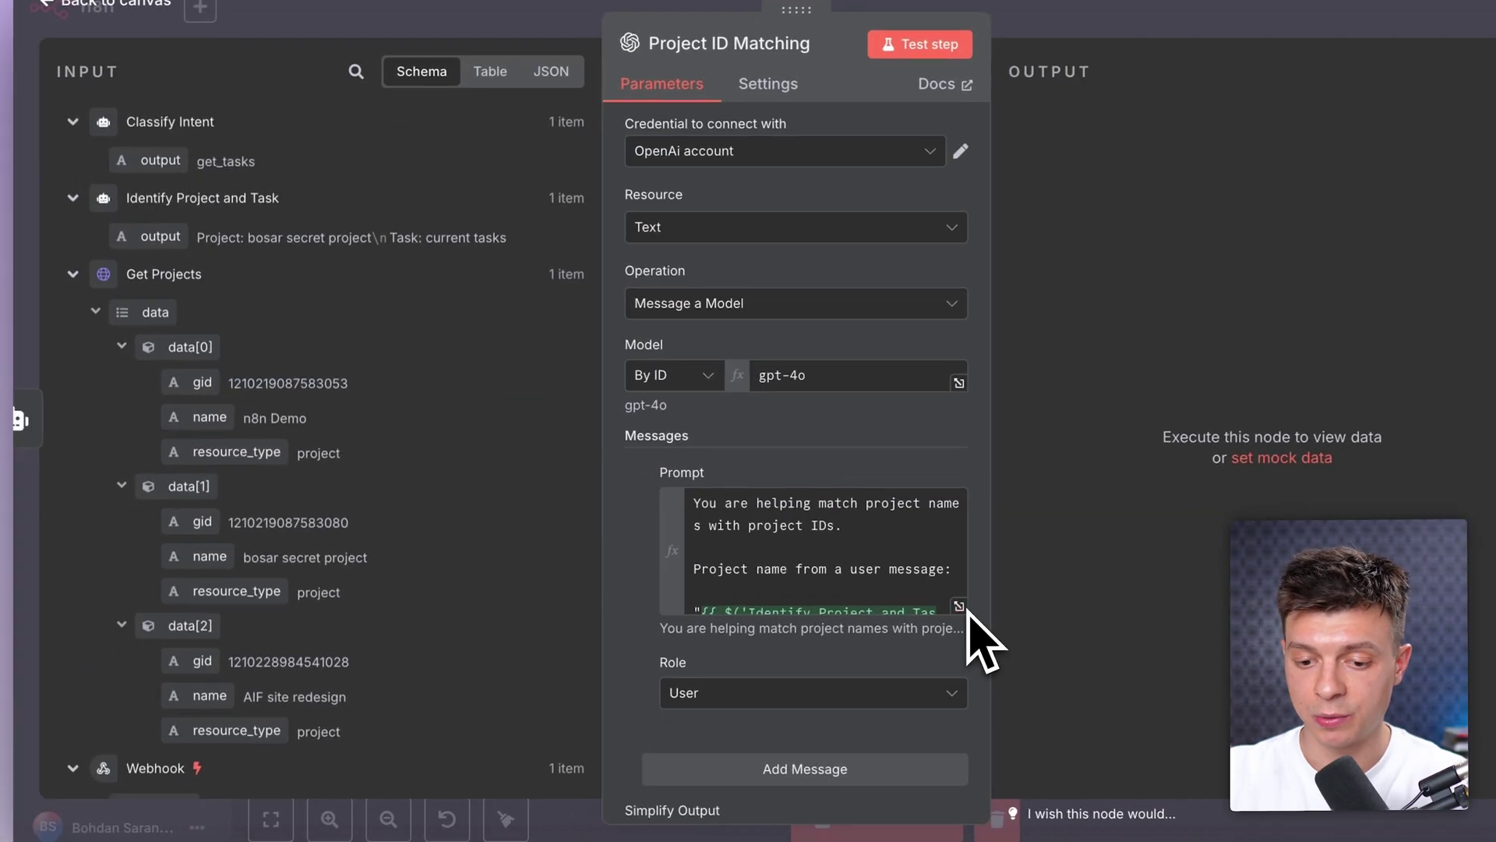
pyautogui.click(847, 665)
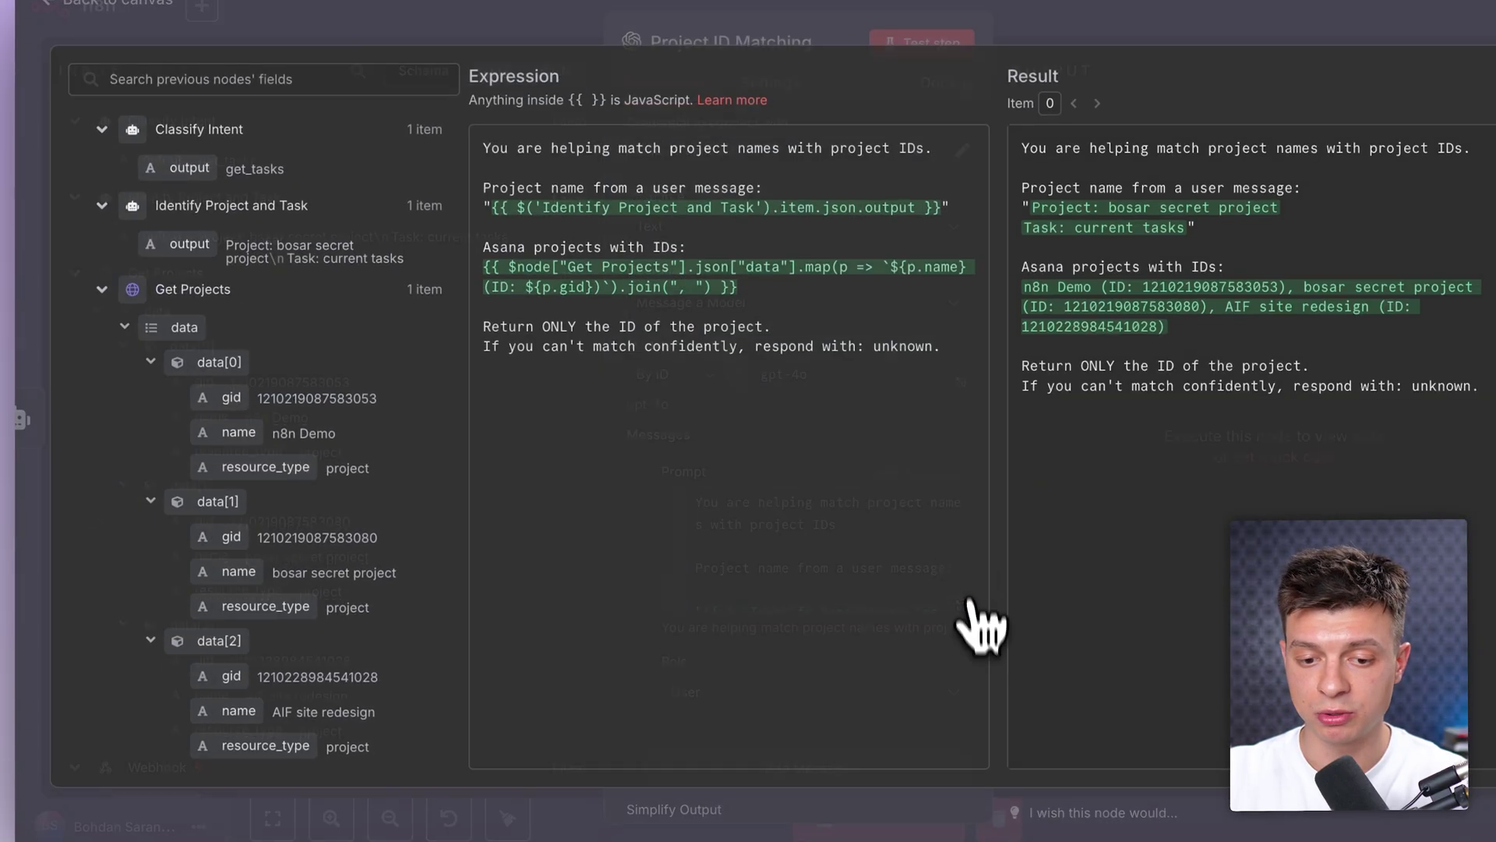
pyautogui.tripleClick(195, 290)
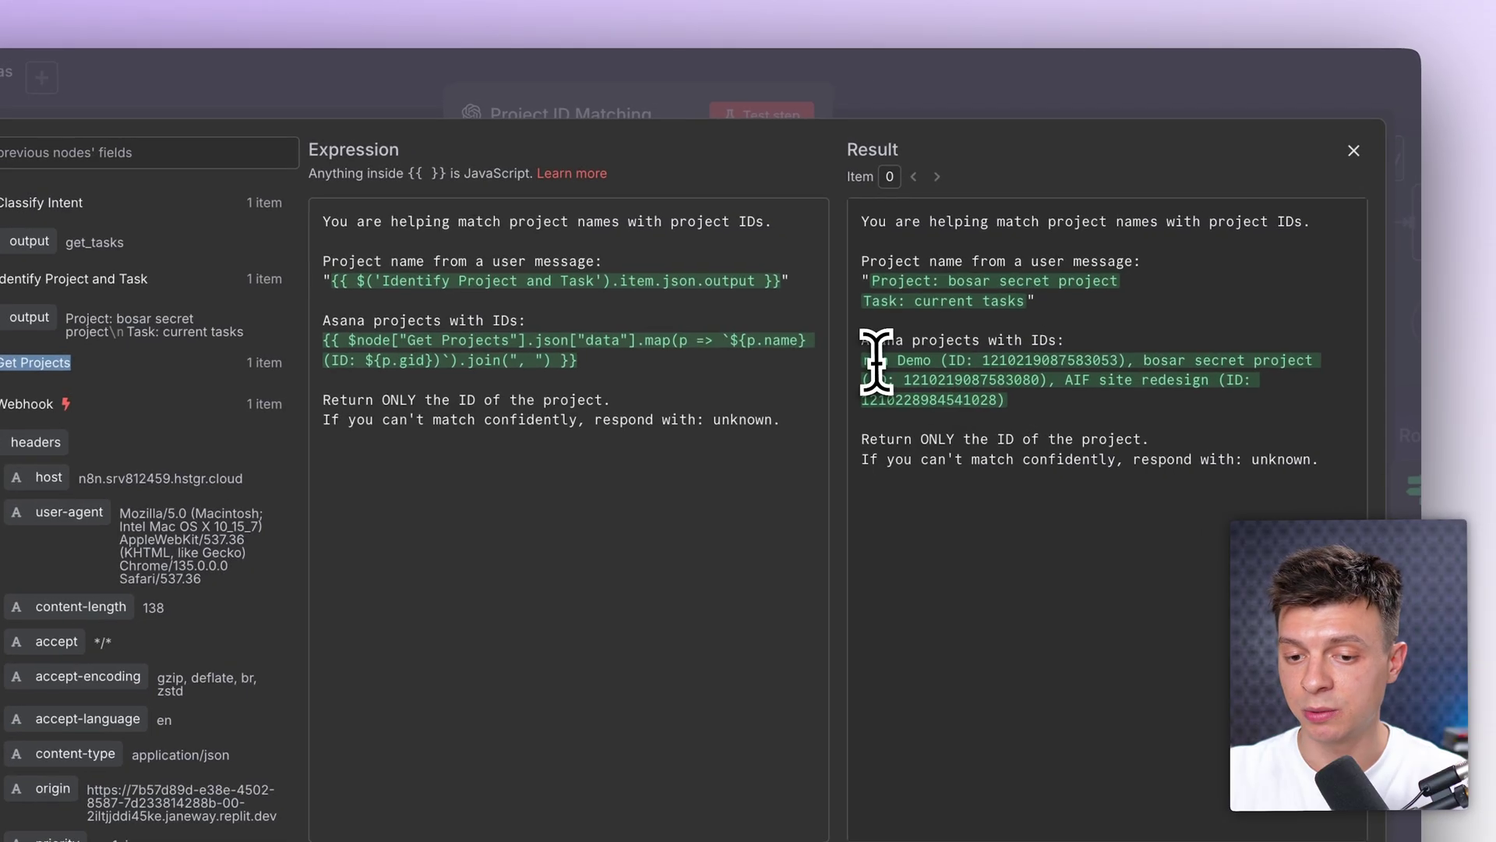
pyautogui.moveTo(862, 360); pyautogui.dragTo(995, 395)
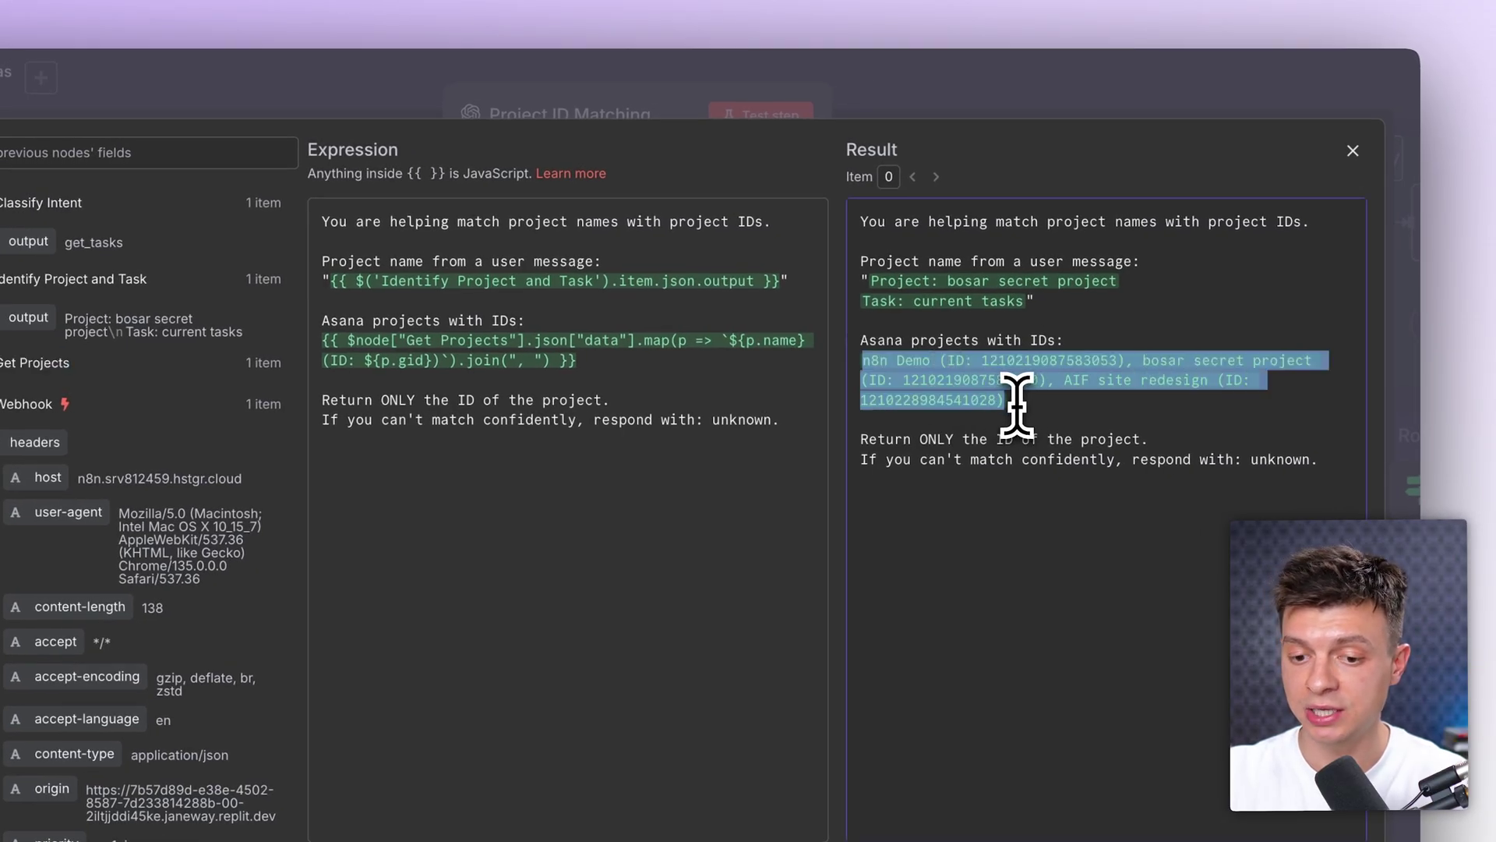
pyautogui.moveTo(870, 459); pyautogui.dragTo(1204, 460)
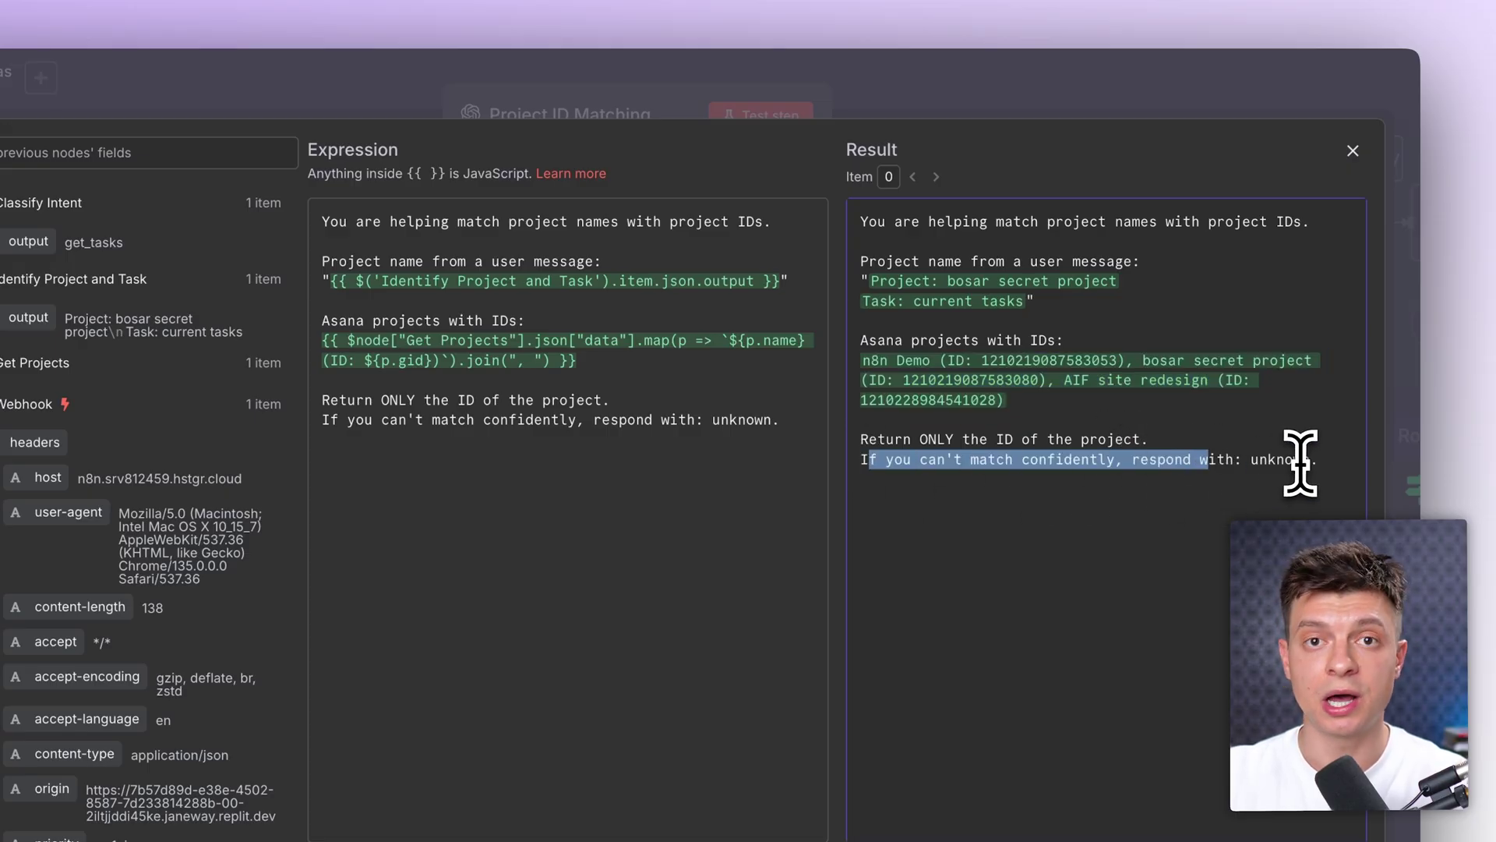
pyautogui.click(1091, 105)
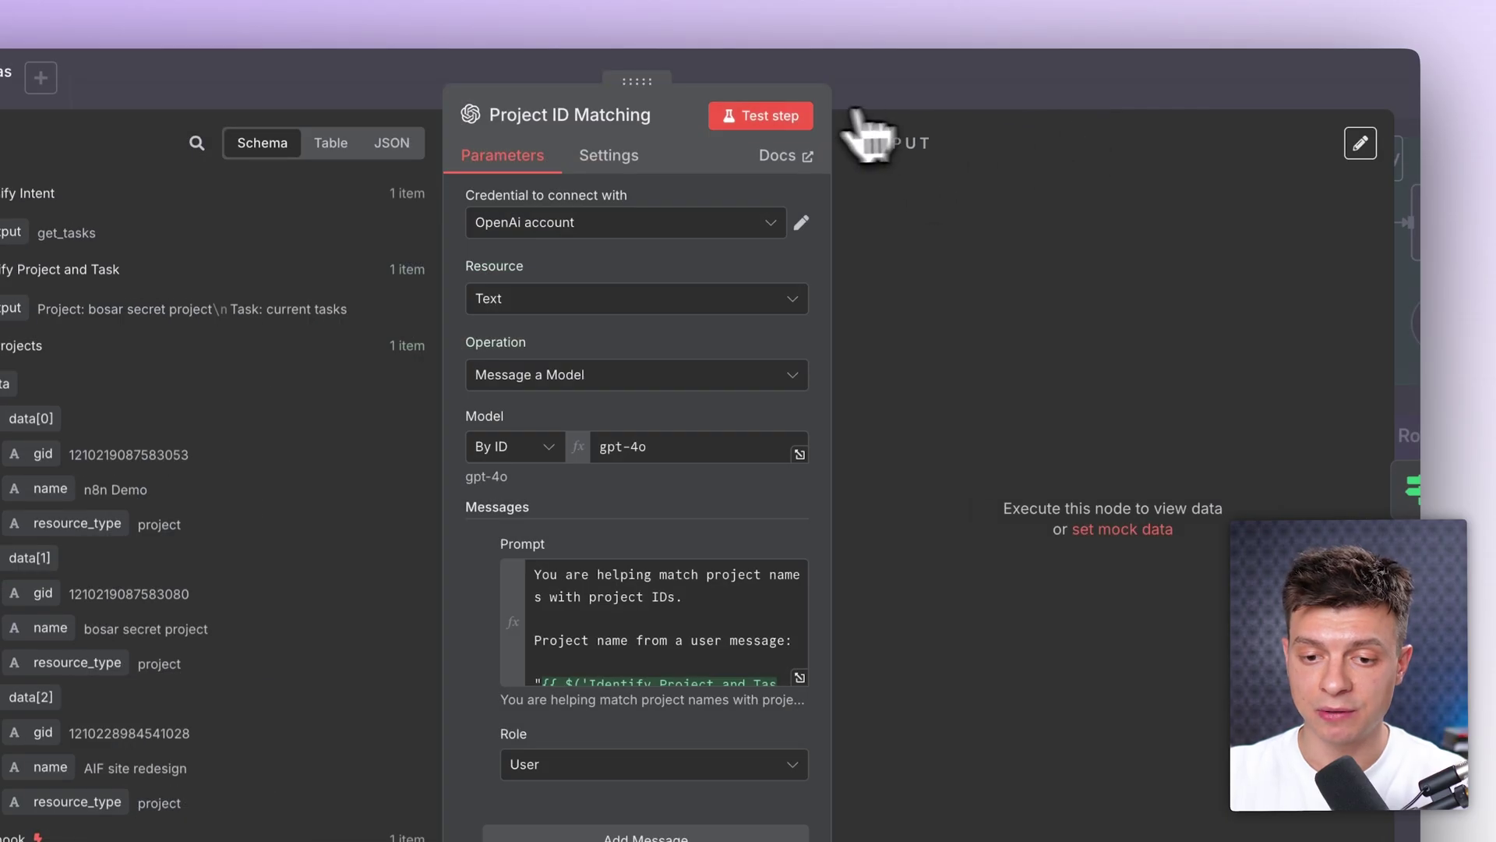
pyautogui.click(771, 125)
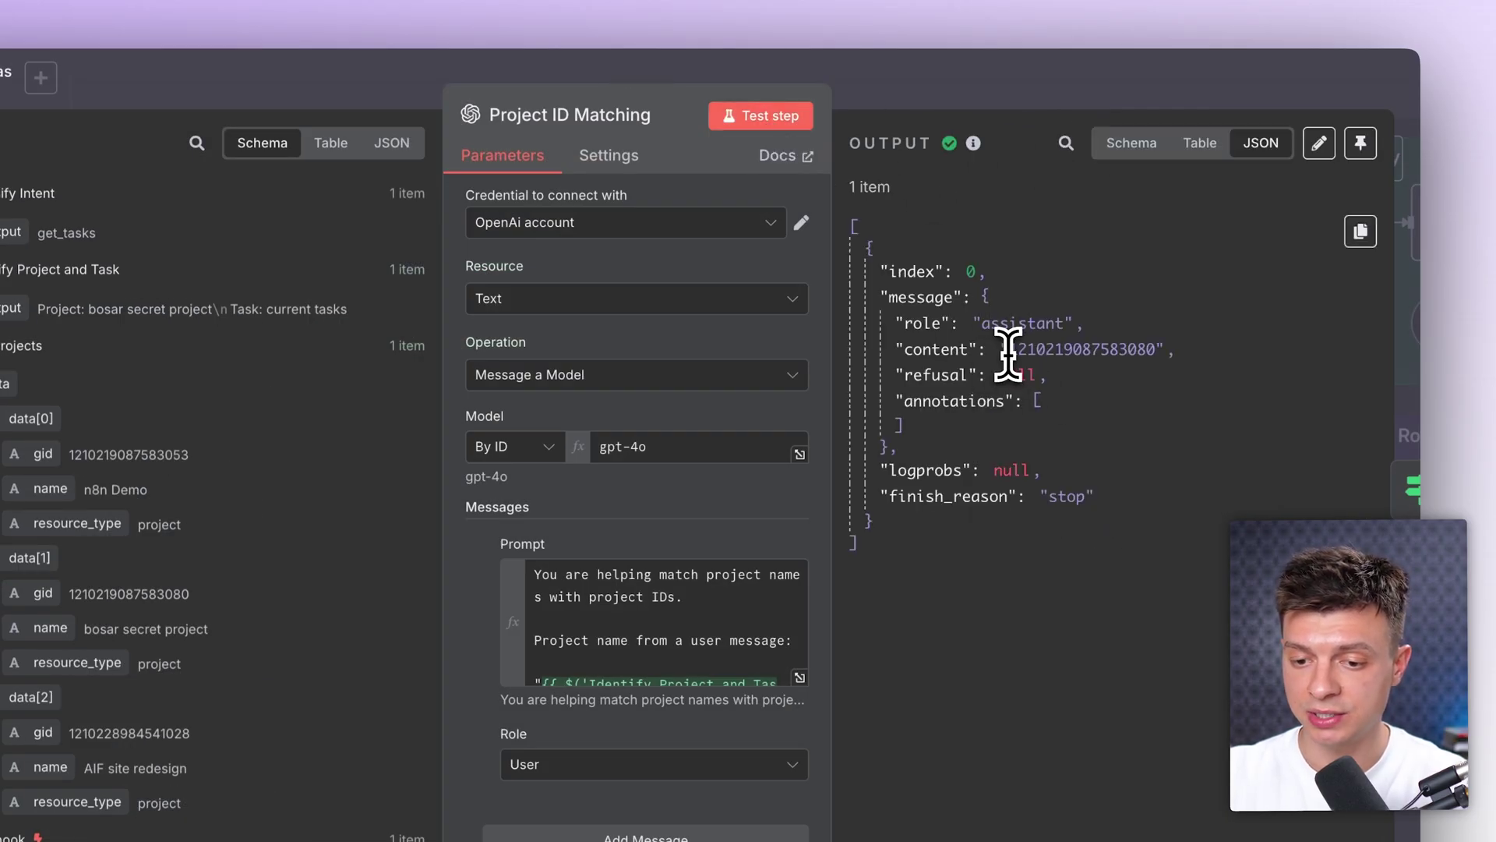
pyautogui.moveTo(1007, 350); pyautogui.dragTo(1171, 350)
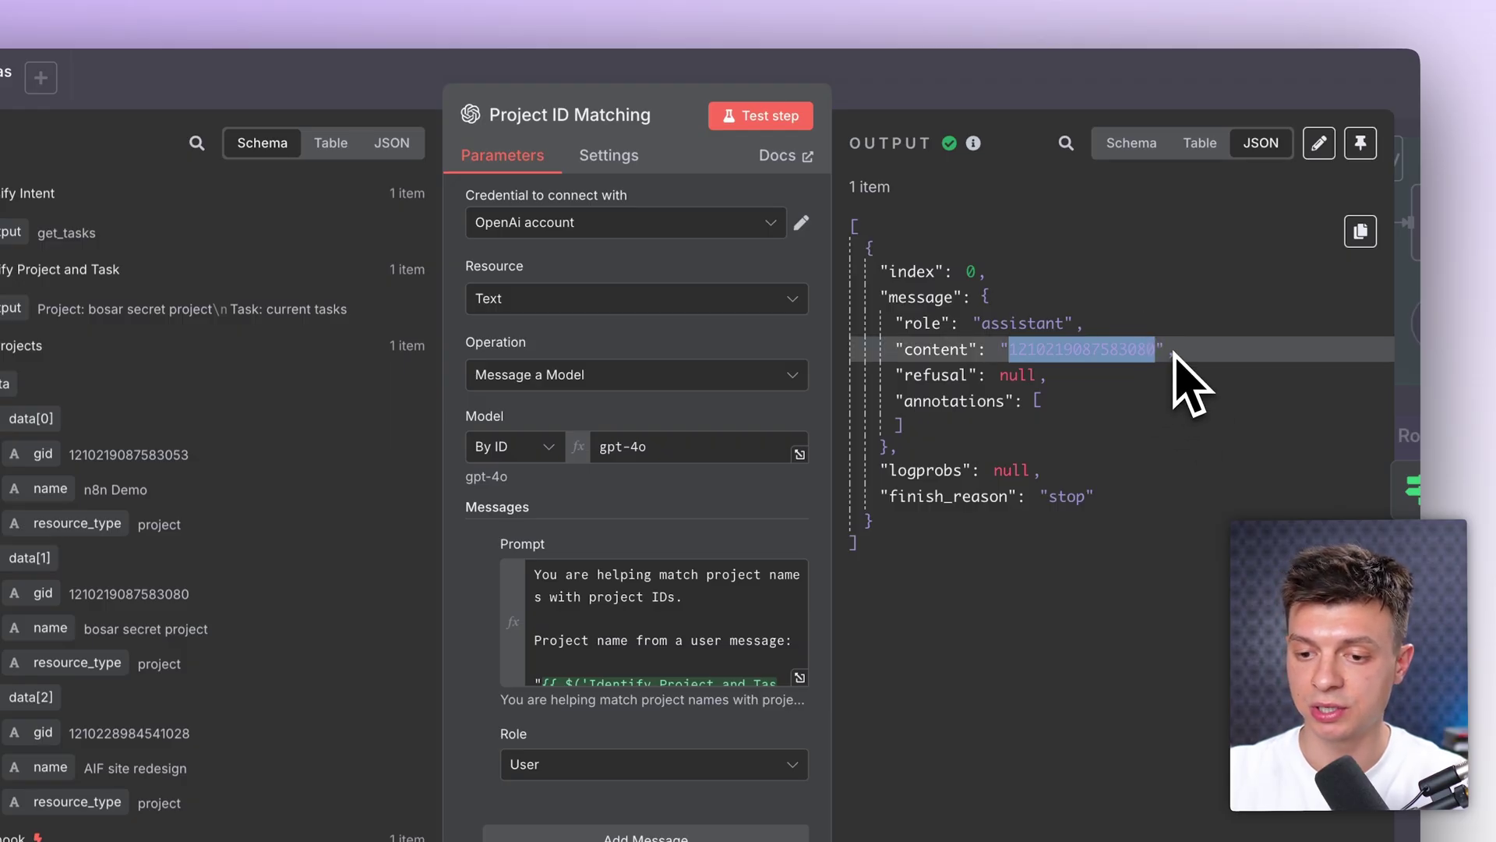
pyautogui.click(1021, 89)
# Step: Check the Project ID Found? condition that message content is not equal to 'unknown'
pyautogui.doubleClick(979, 371)
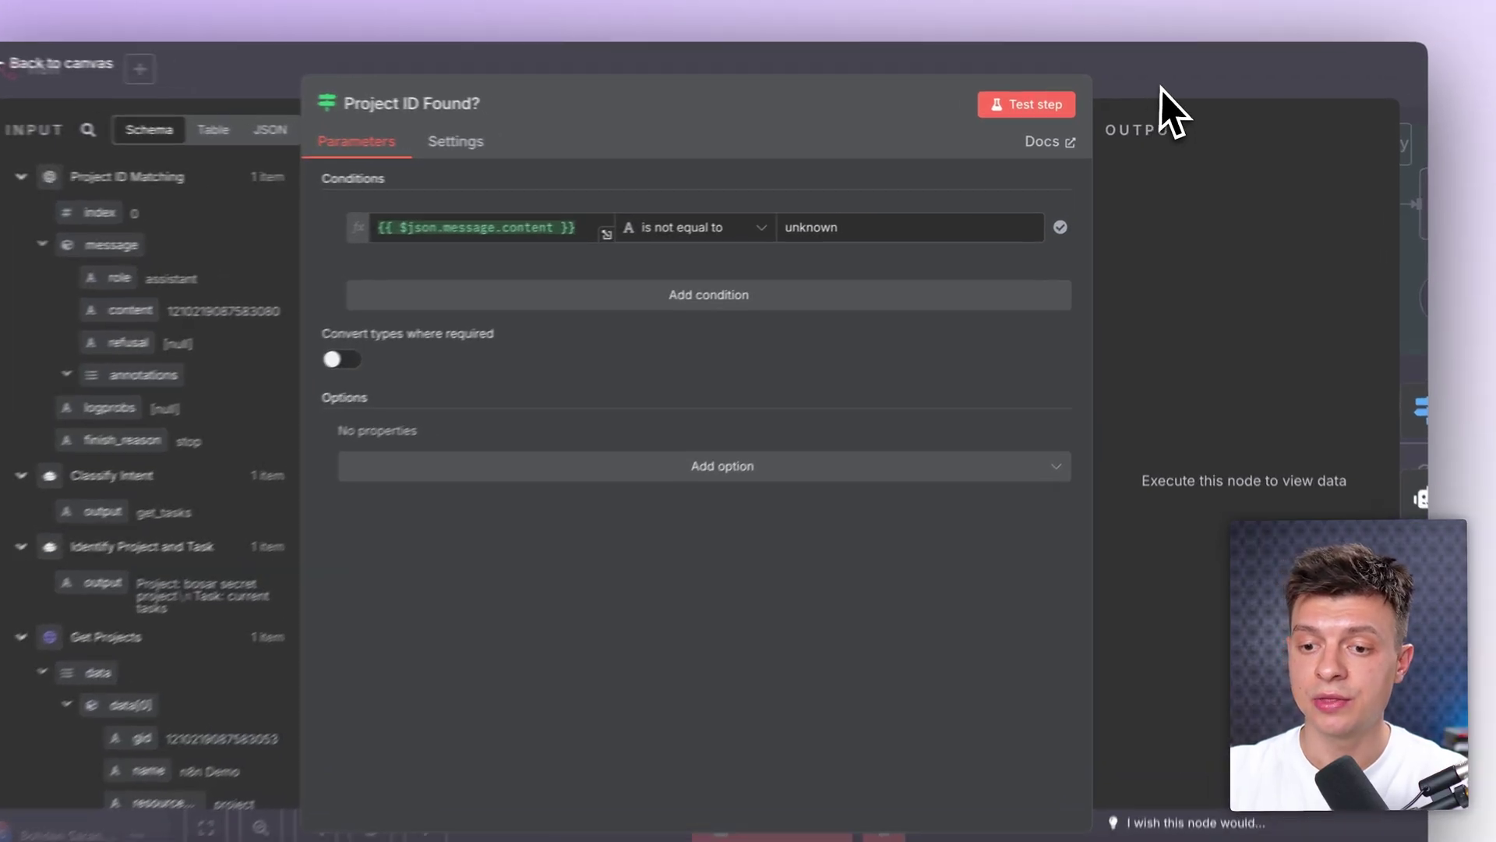
pyautogui.press('Escape')
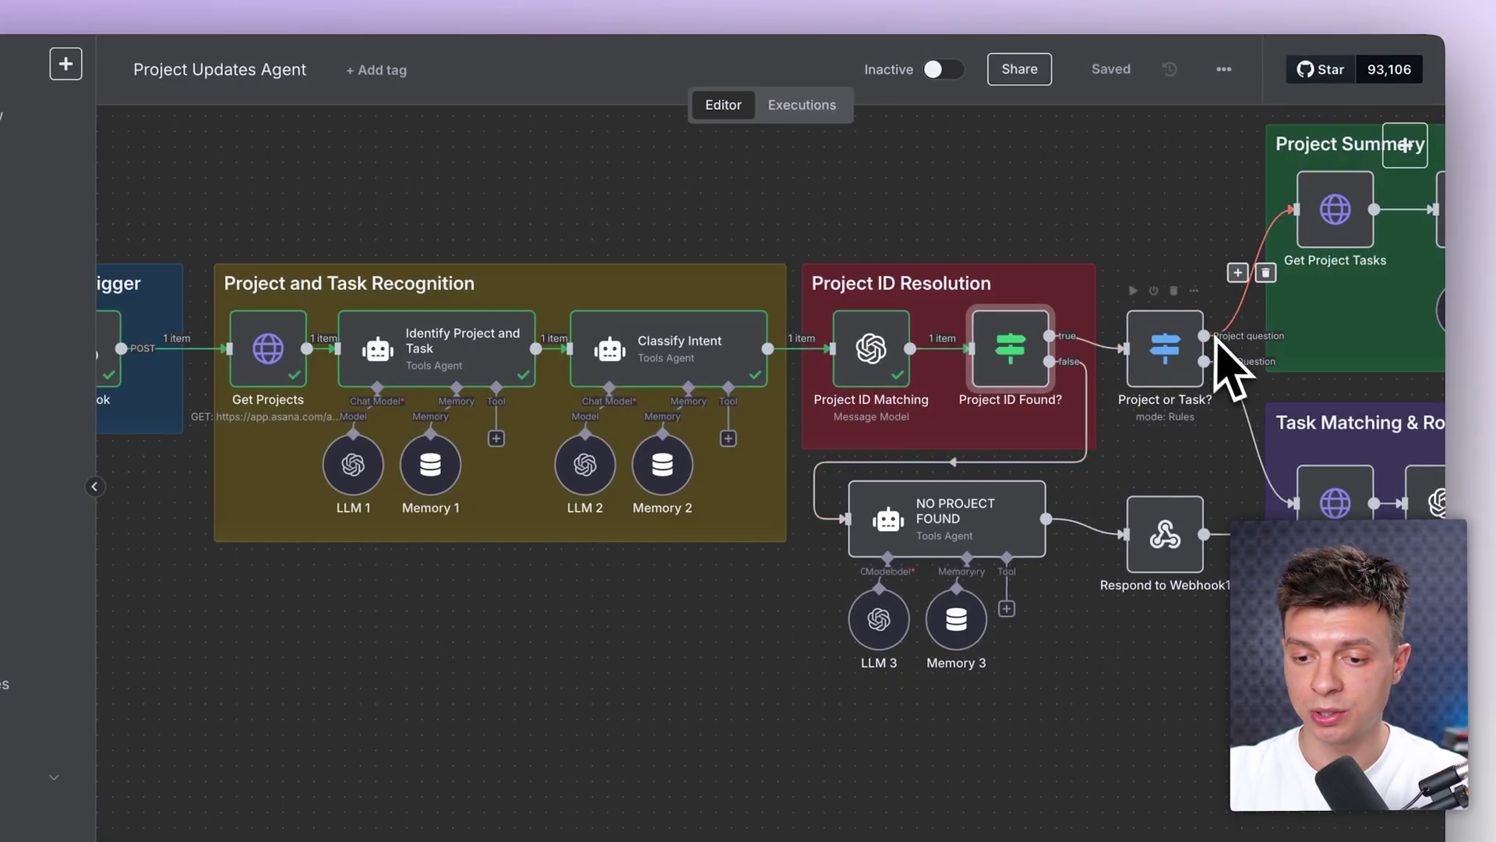
pyautogui.doubleClick(1017, 374)
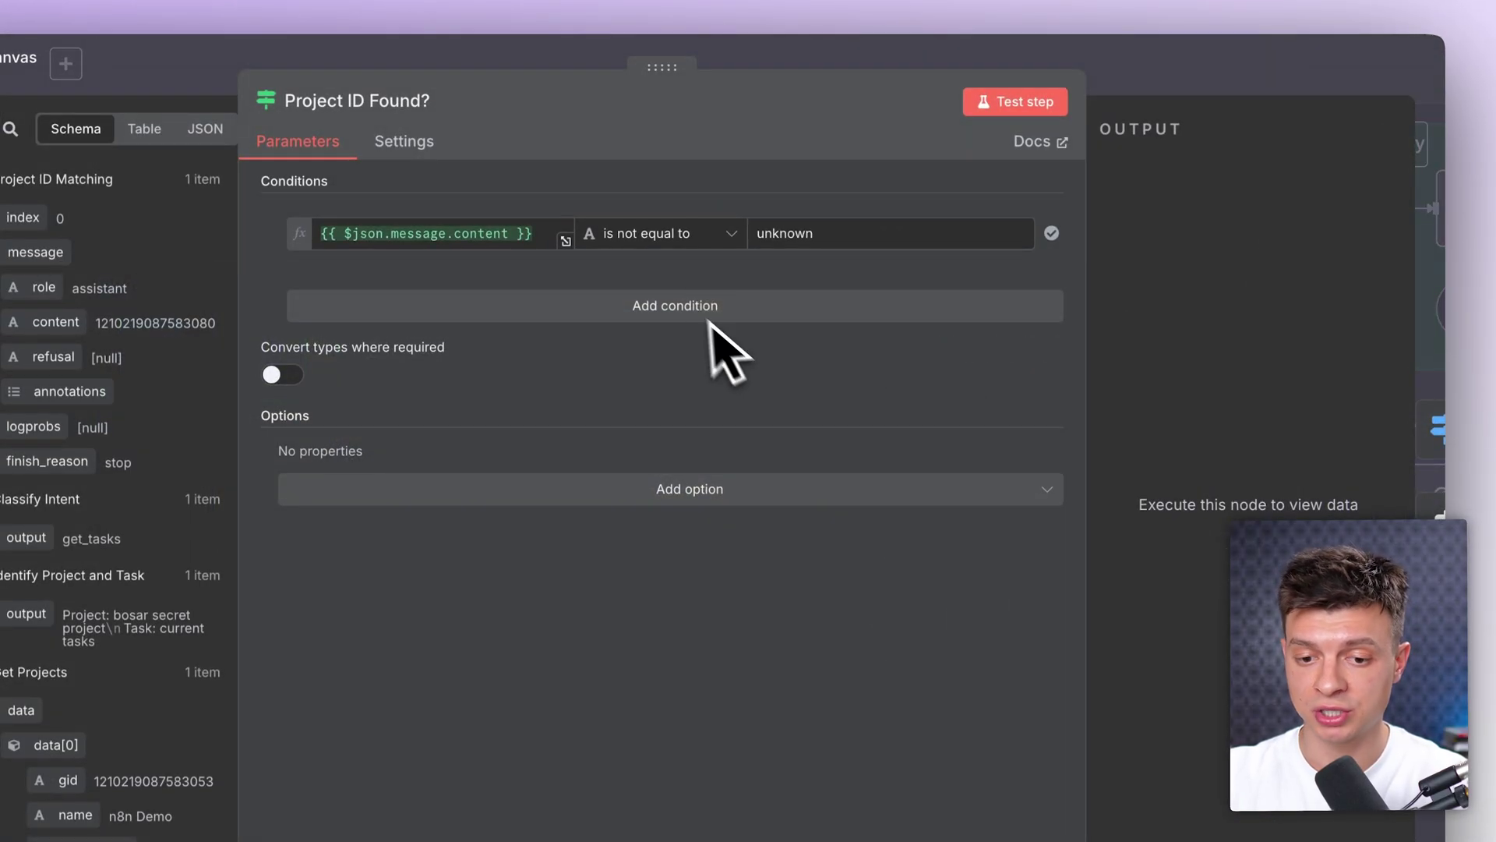
pyautogui.press('Escape')
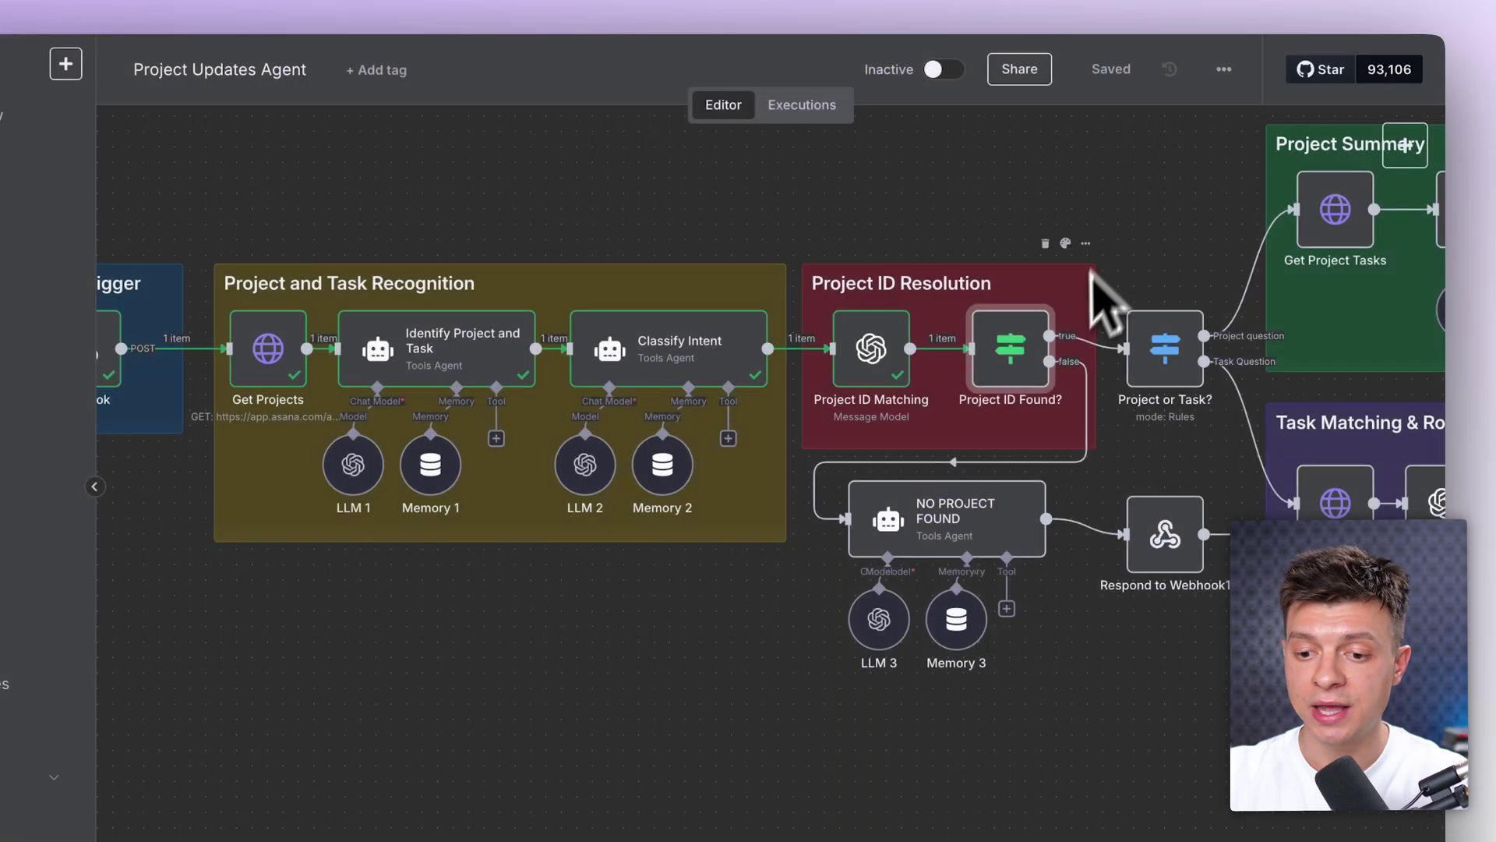
pyautogui.doubleClick(983, 536)
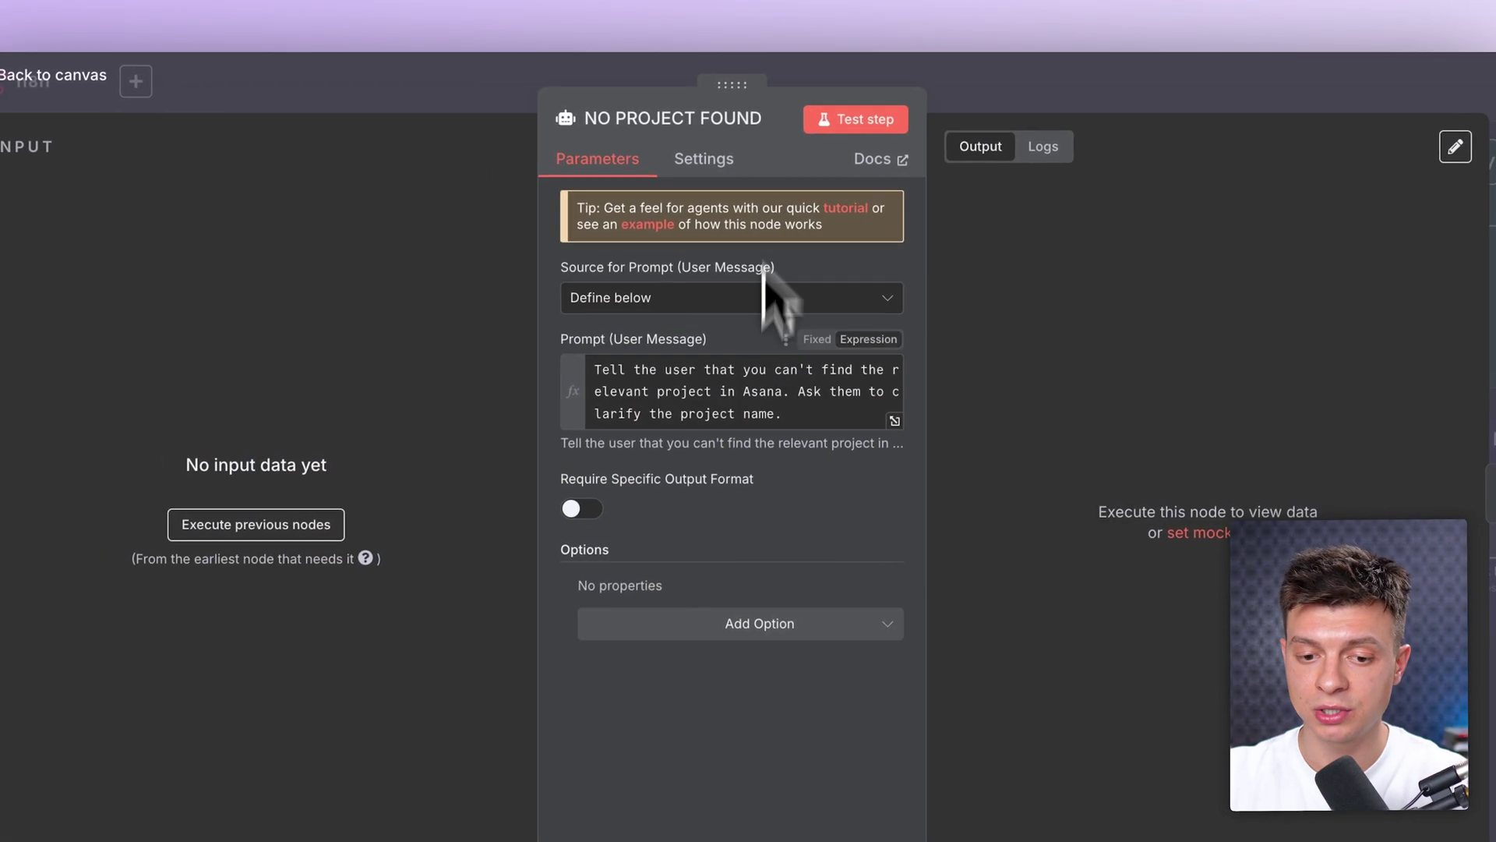
# Step: Read the NO PROJECT FOUND agent's reply prompt in the expression editor
pyautogui.click(896, 421)
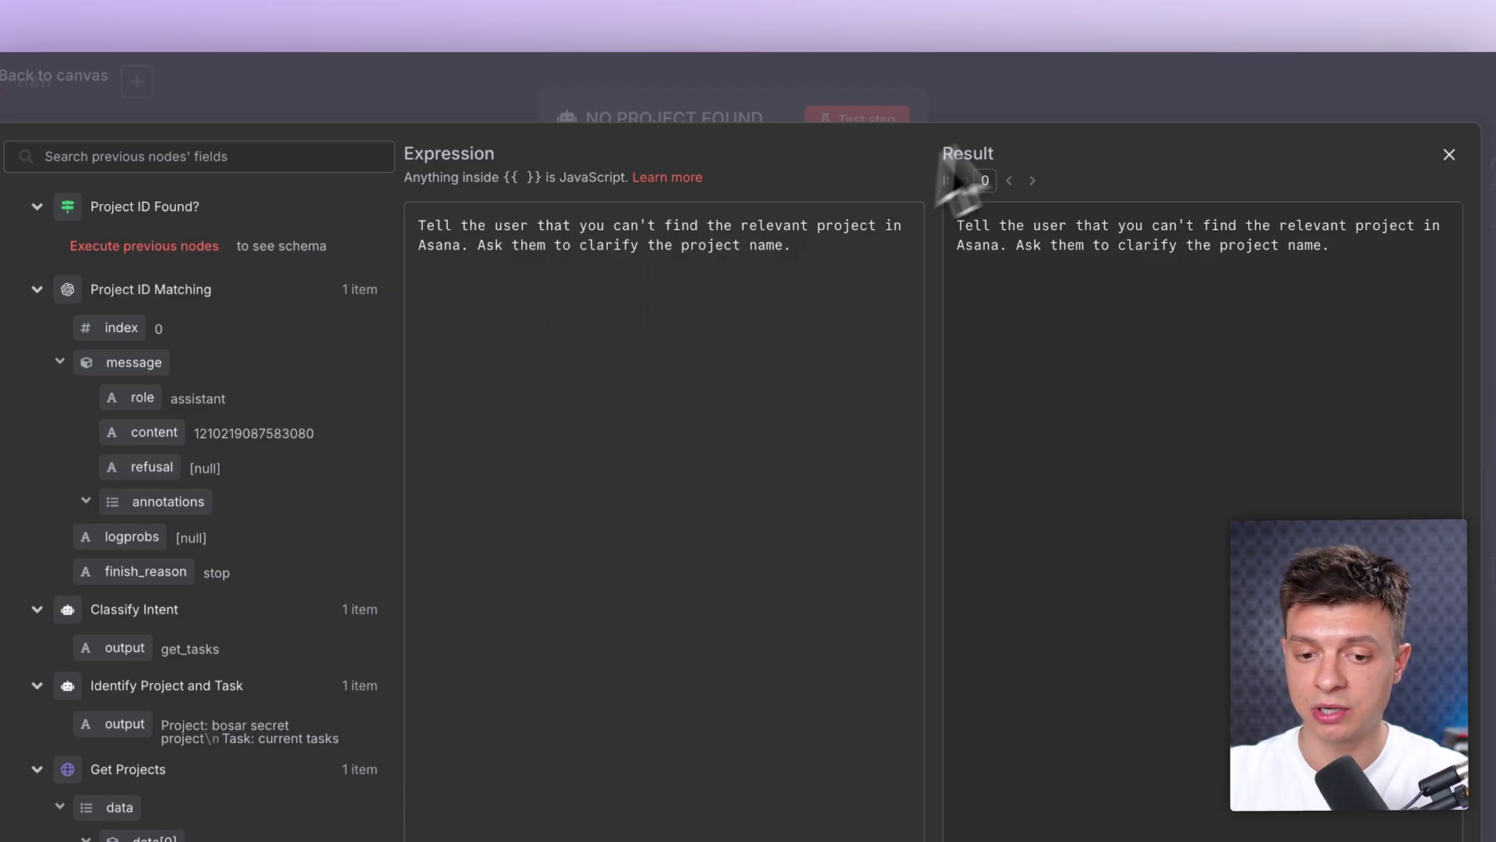
pyautogui.click(1058, 90)
pyautogui.click(1057, 90)
# Step: Pan over to the Project or Task? router and select the Get Project Tasks node
pyautogui.click(1134, 512)
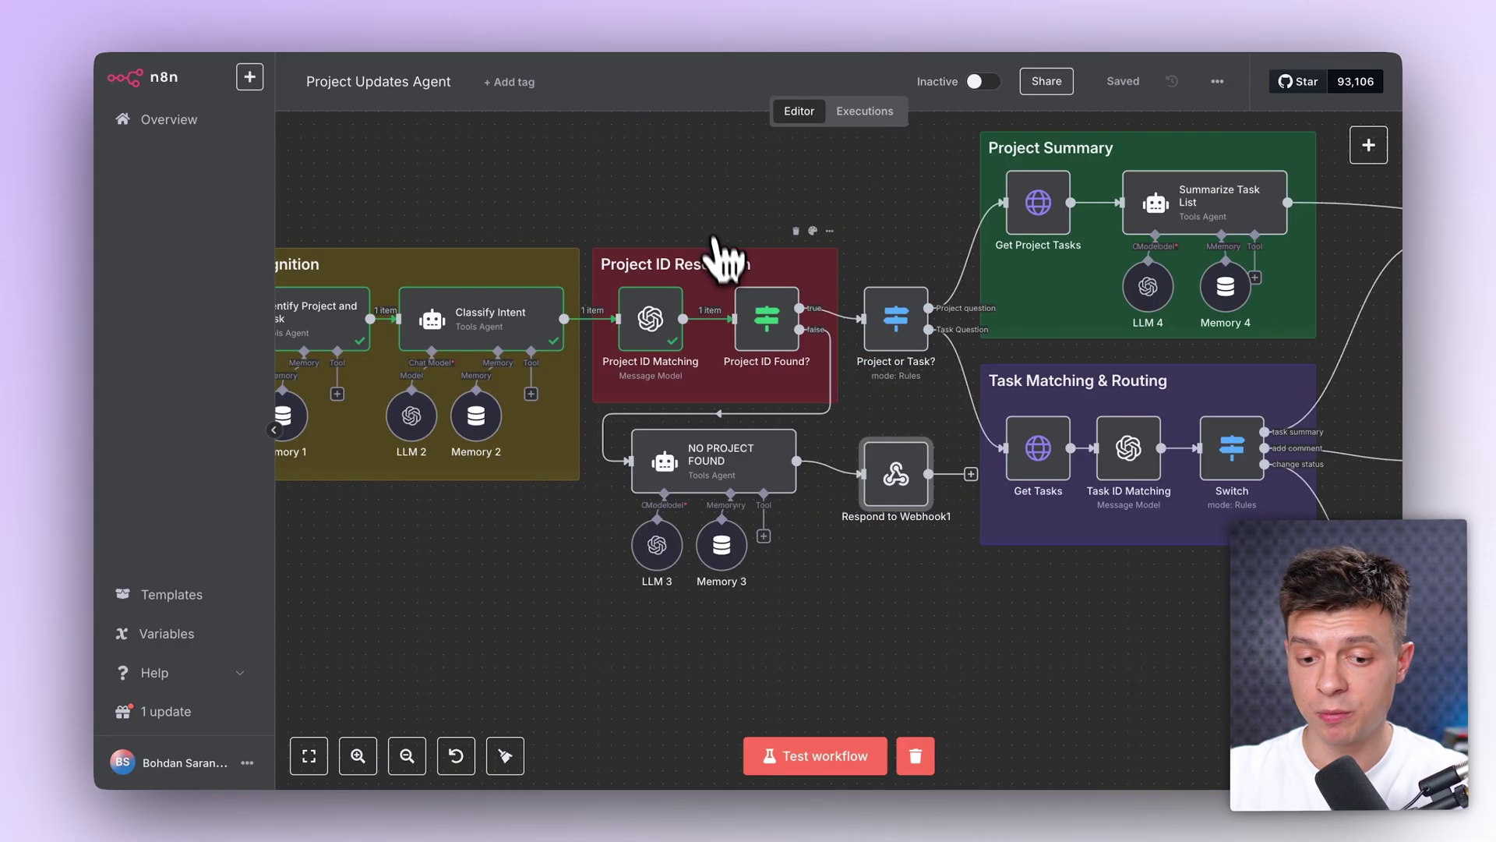
pyautogui.hscroll(6, 778, 401)
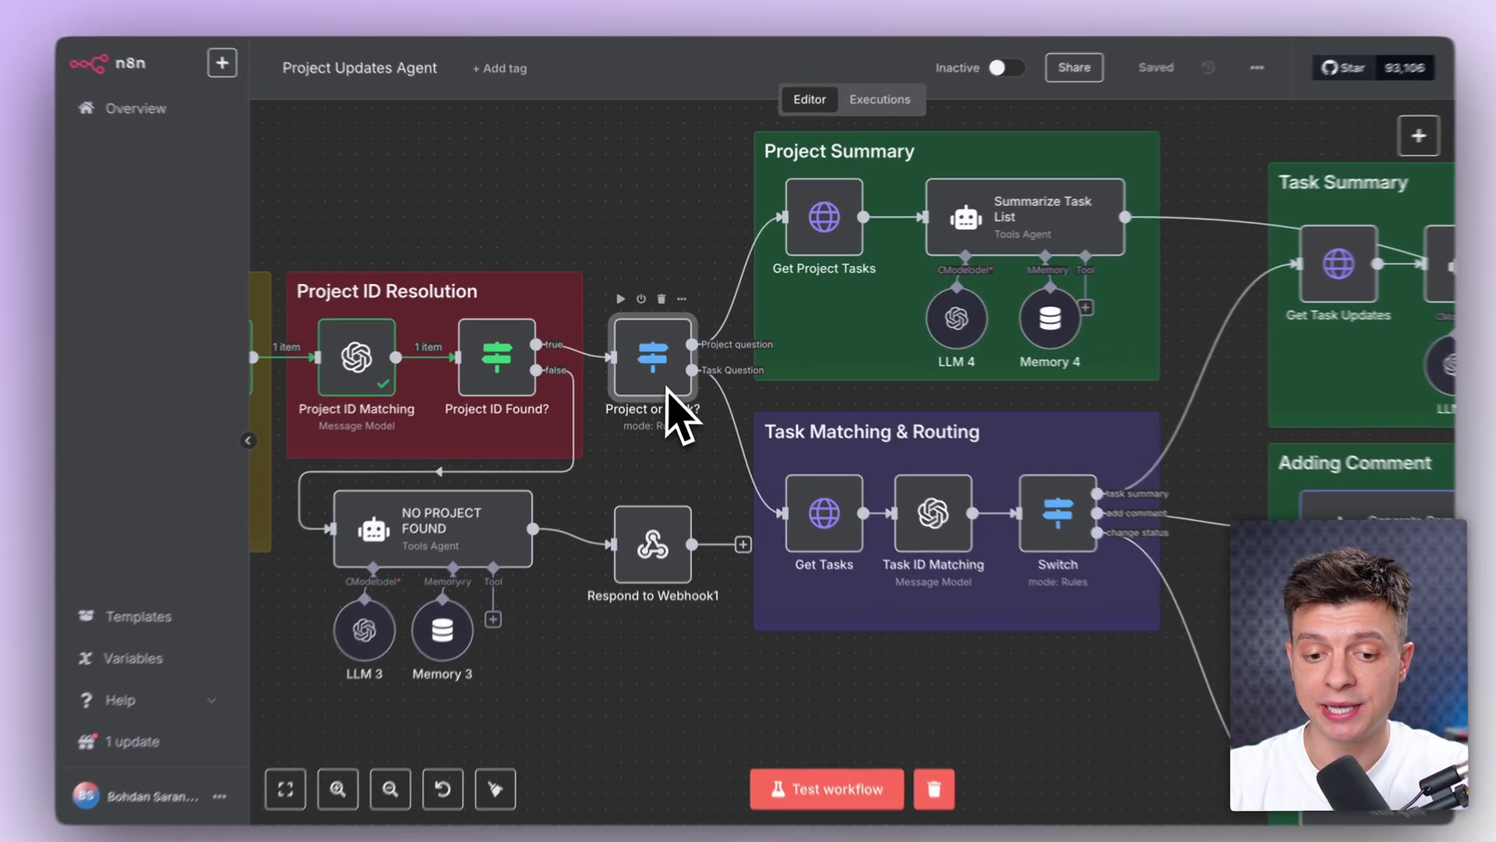
pyautogui.moveTo(737, 322)
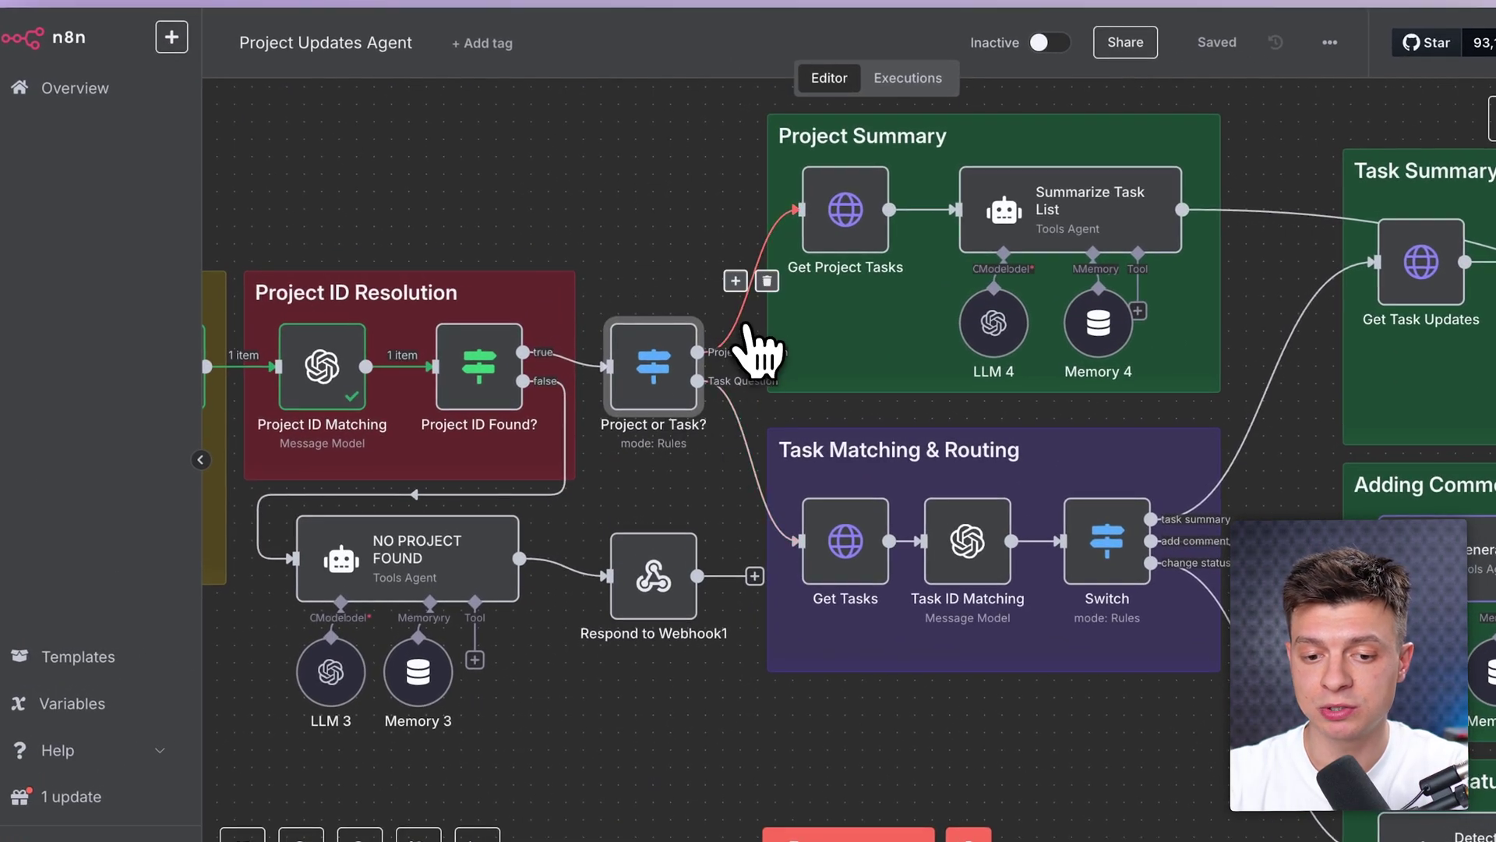
pyautogui.moveTo(744, 429)
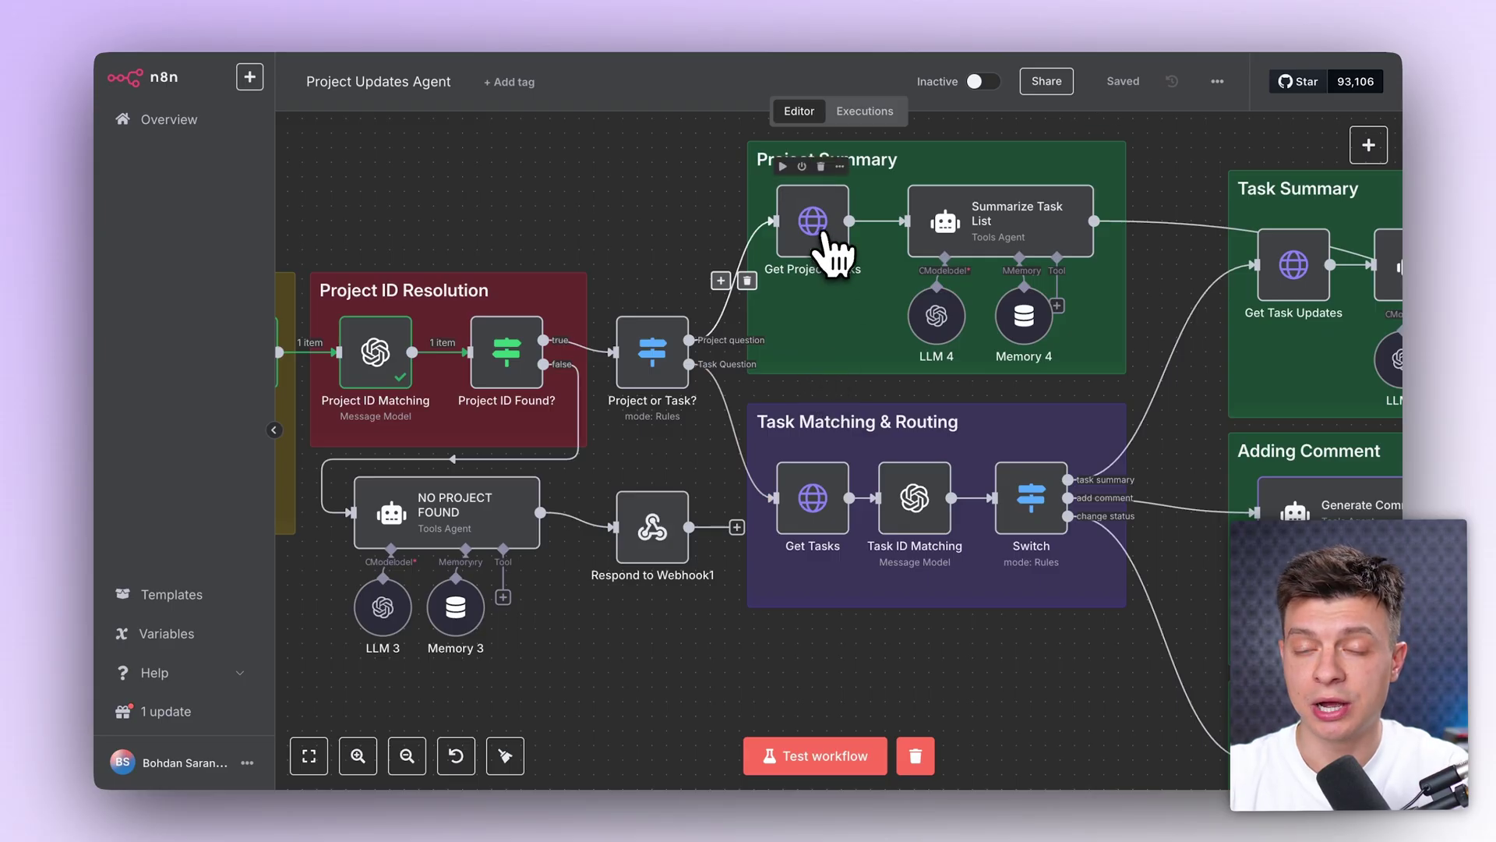
pyautogui.click(836, 253)
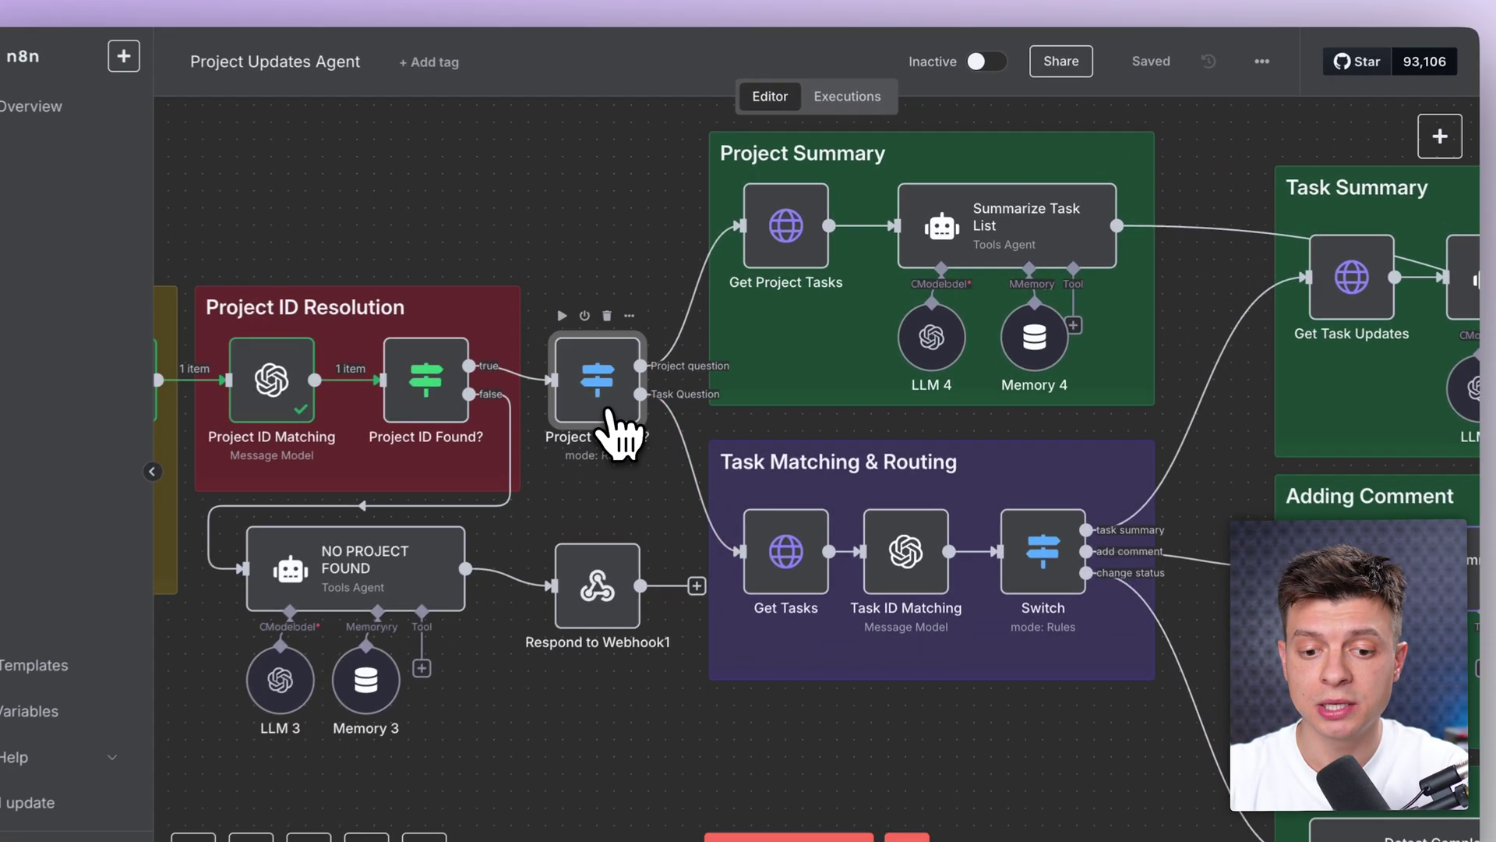
pyautogui.doubleClick(653, 353)
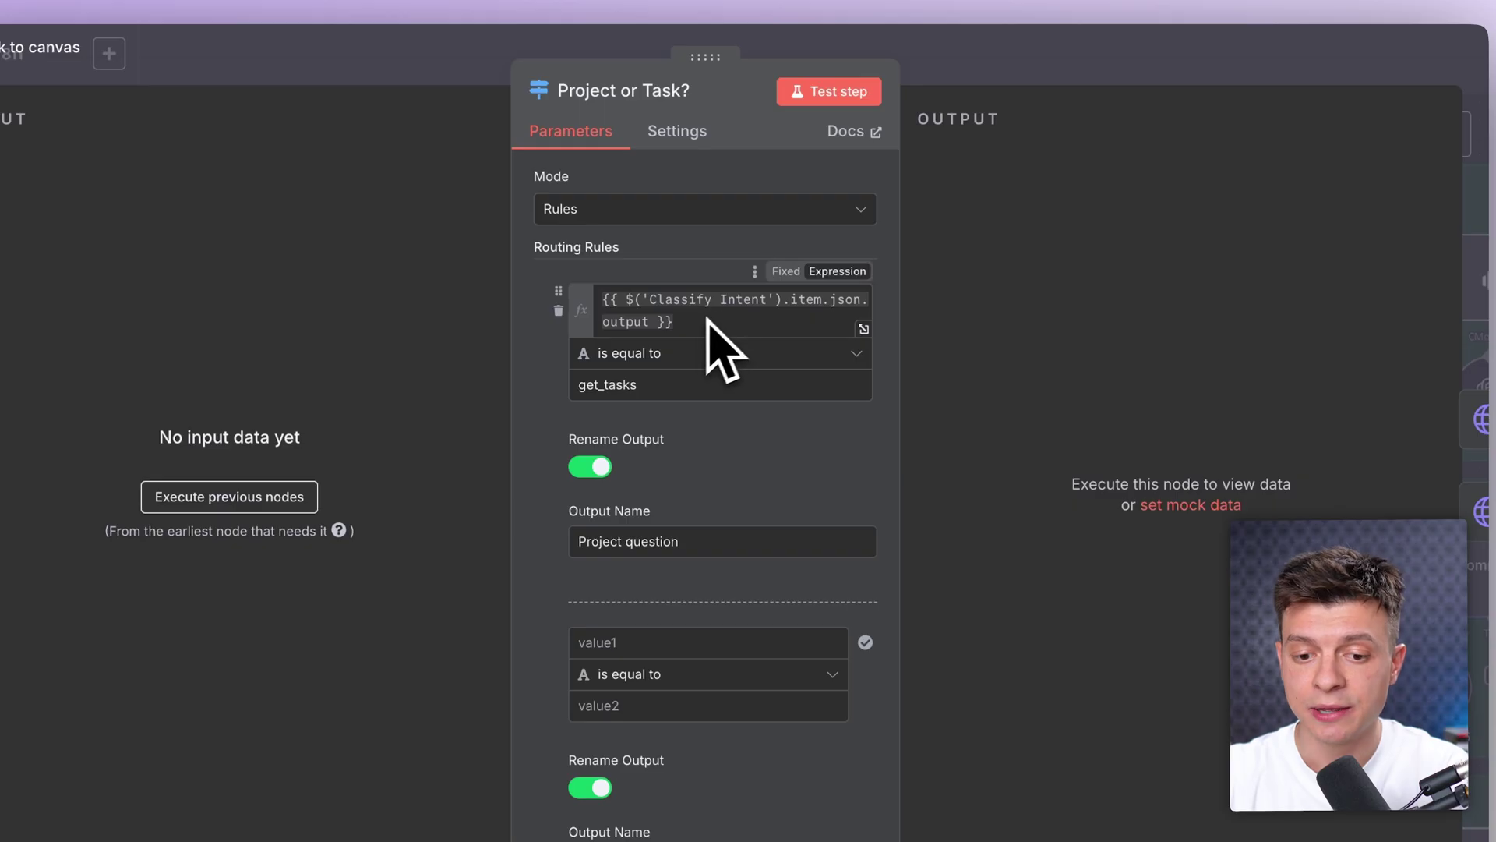
pyautogui.click(961, 75)
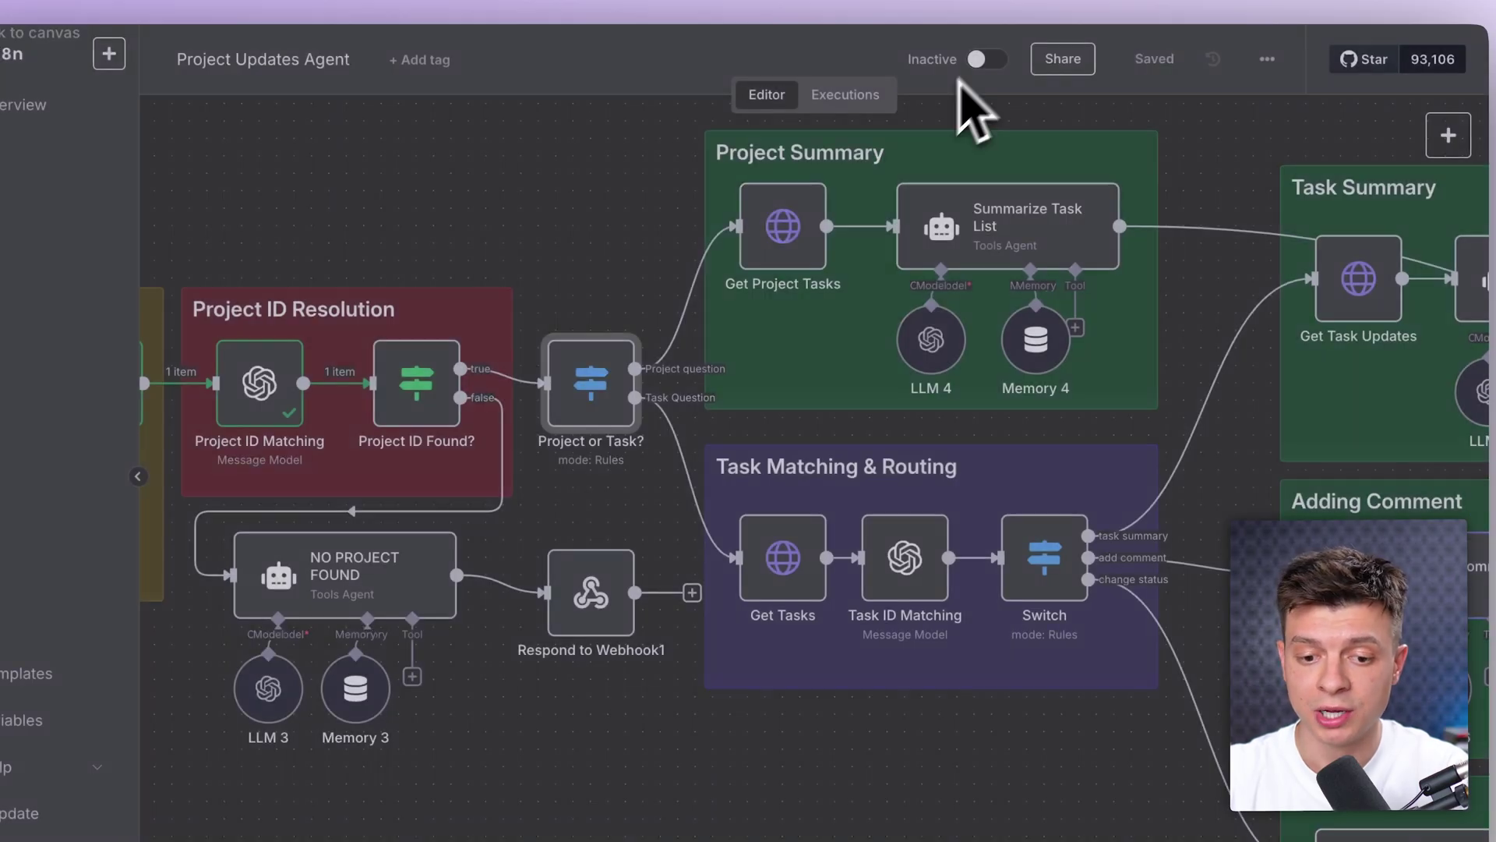
pyautogui.hscroll(-4, 547, 445)
pyautogui.hscroll(-4, 545, 467)
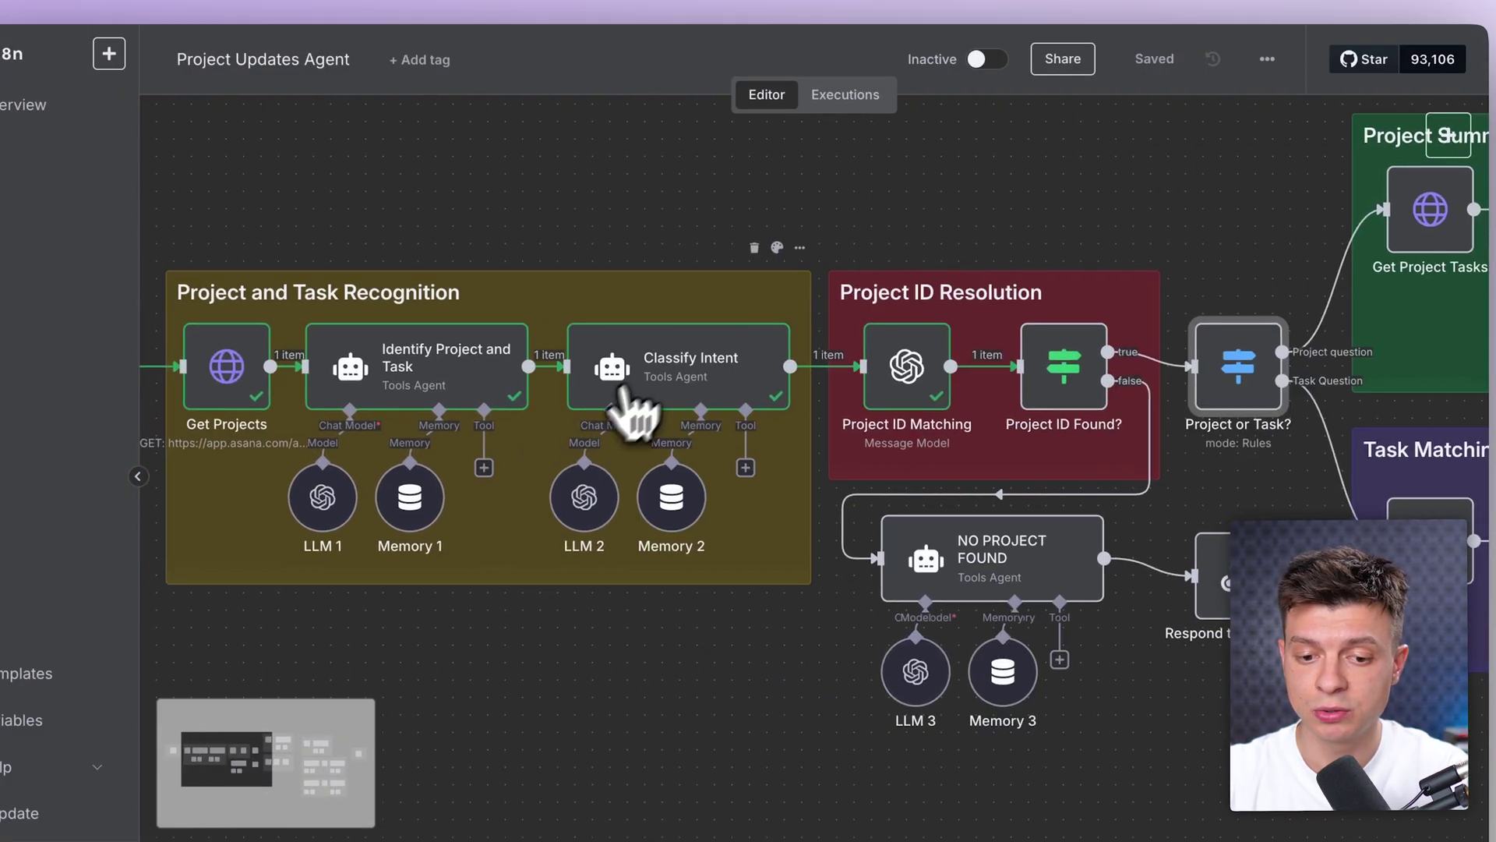
pyautogui.doubleClick(660, 376)
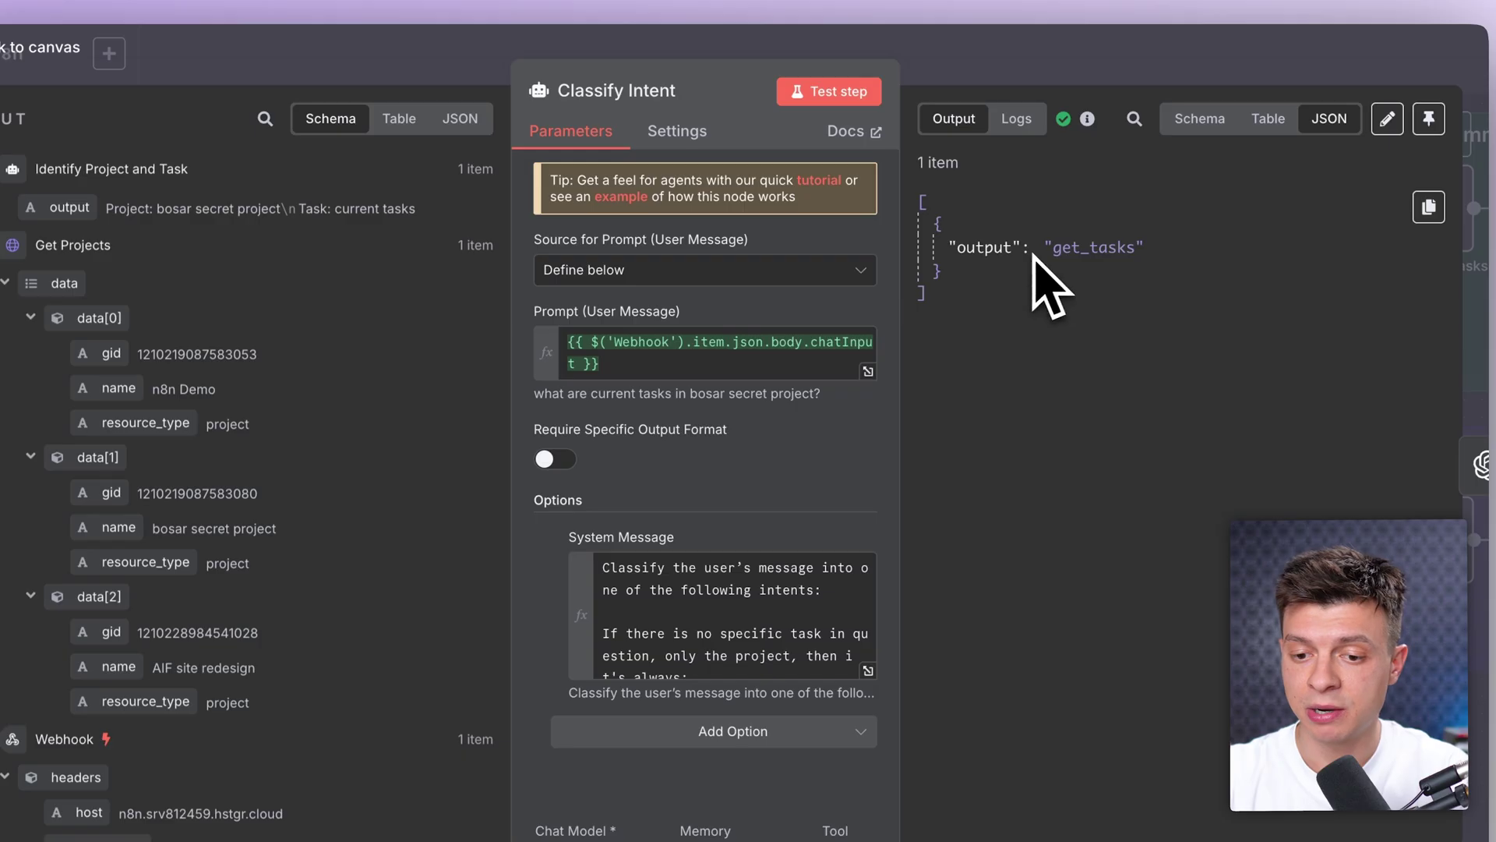
pyautogui.moveTo(1052, 246); pyautogui.dragTo(1136, 246)
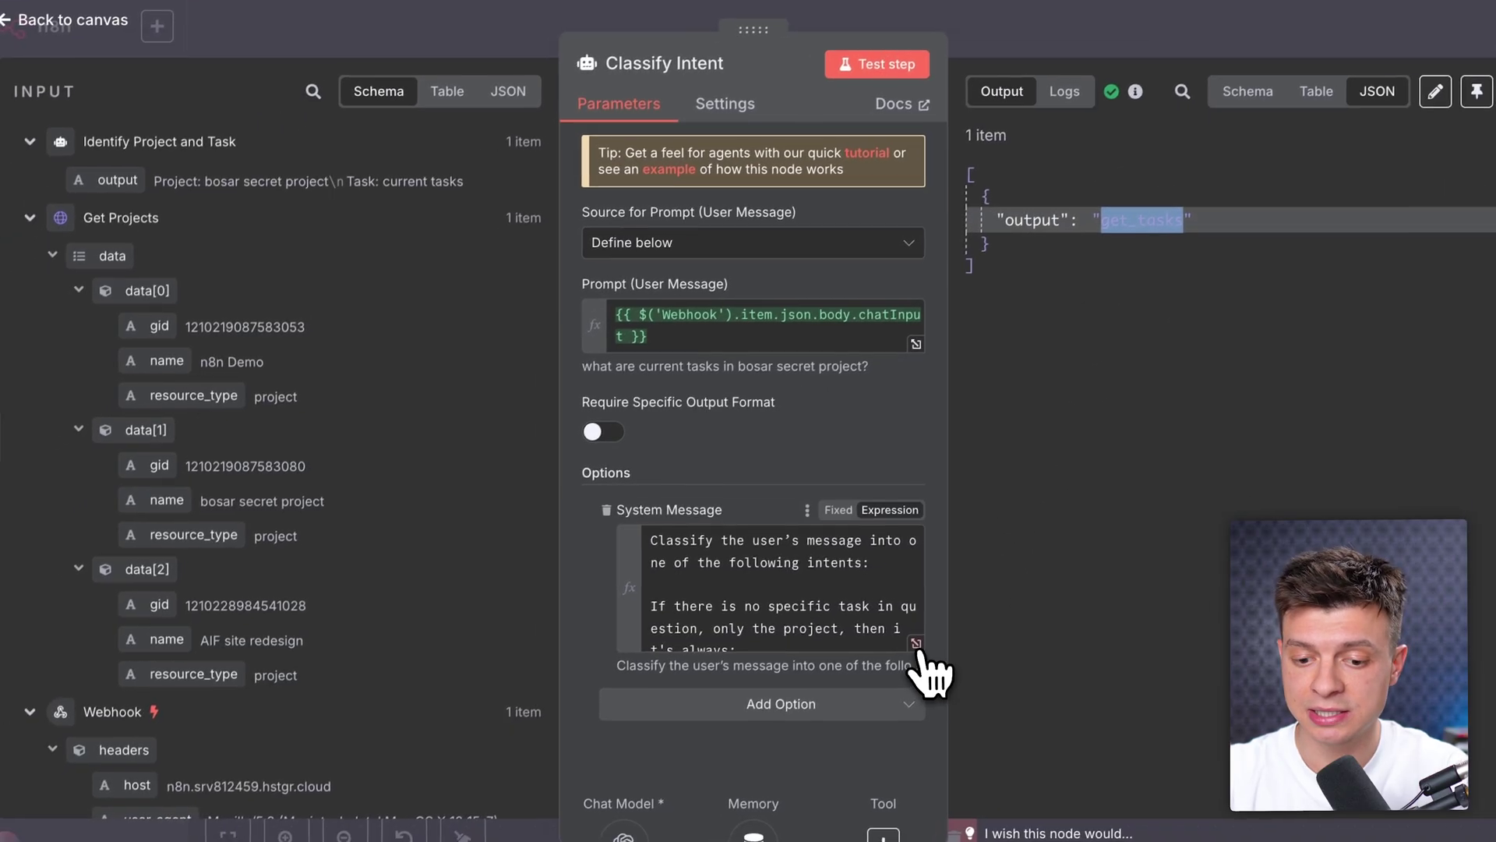
pyautogui.click(867, 670)
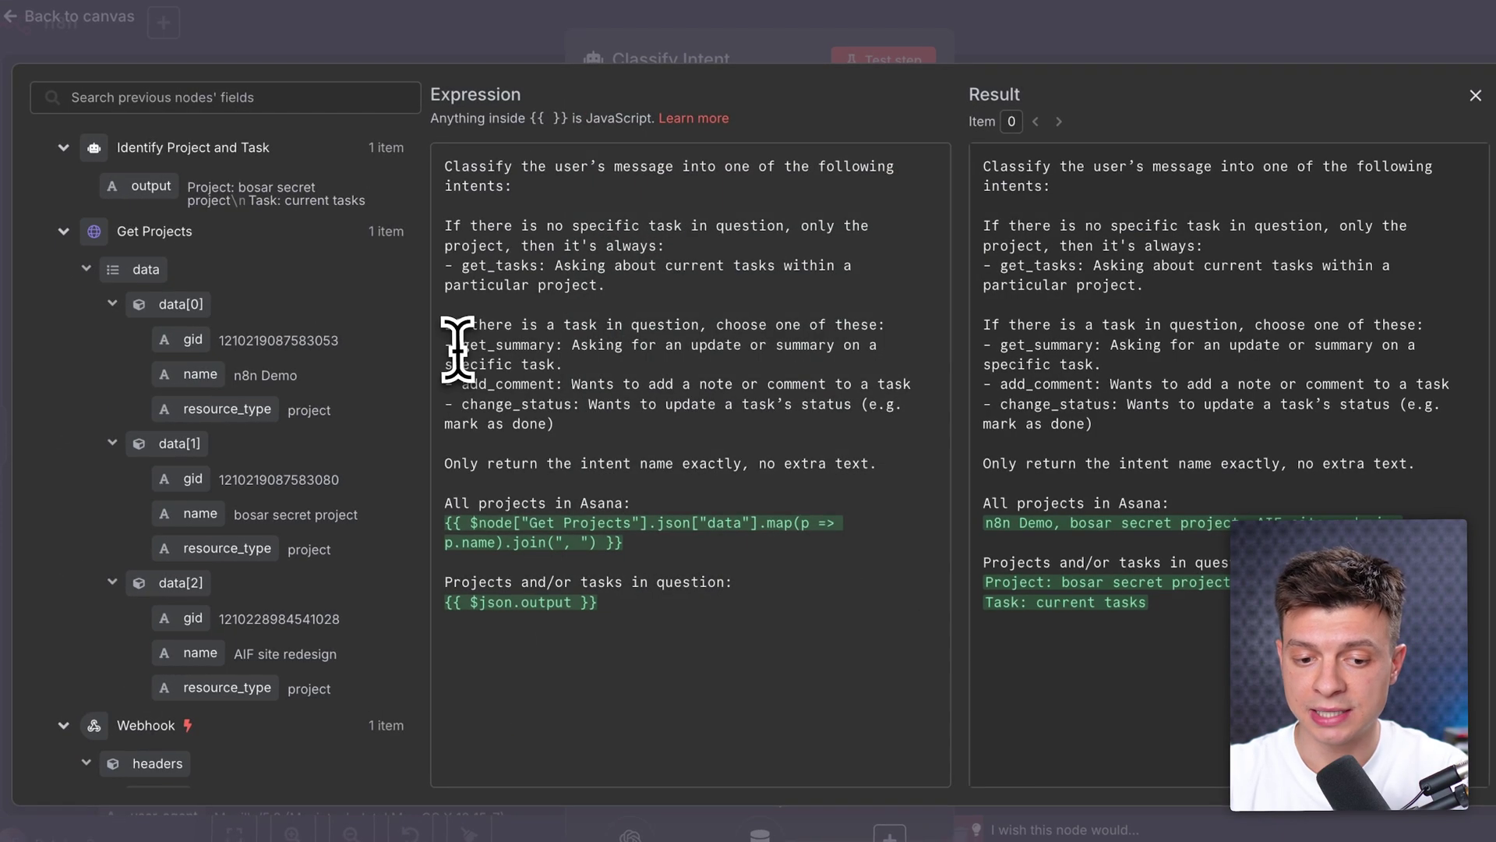
pyautogui.moveTo(444, 384); pyautogui.dragTo(553, 383)
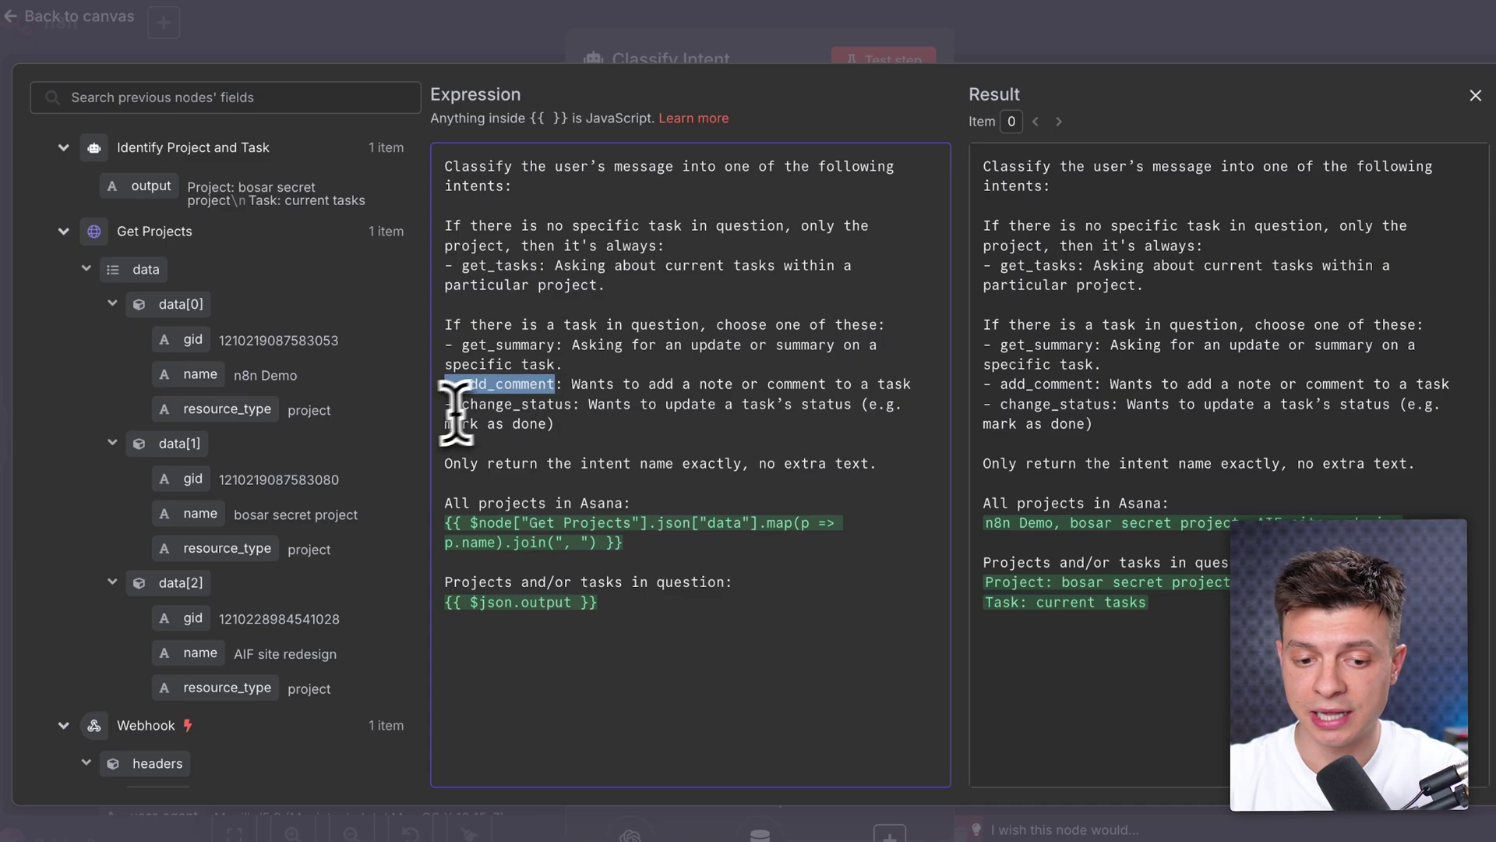
pyautogui.moveTo(456, 411); pyautogui.dragTo(568, 410)
pyautogui.click(1045, 40)
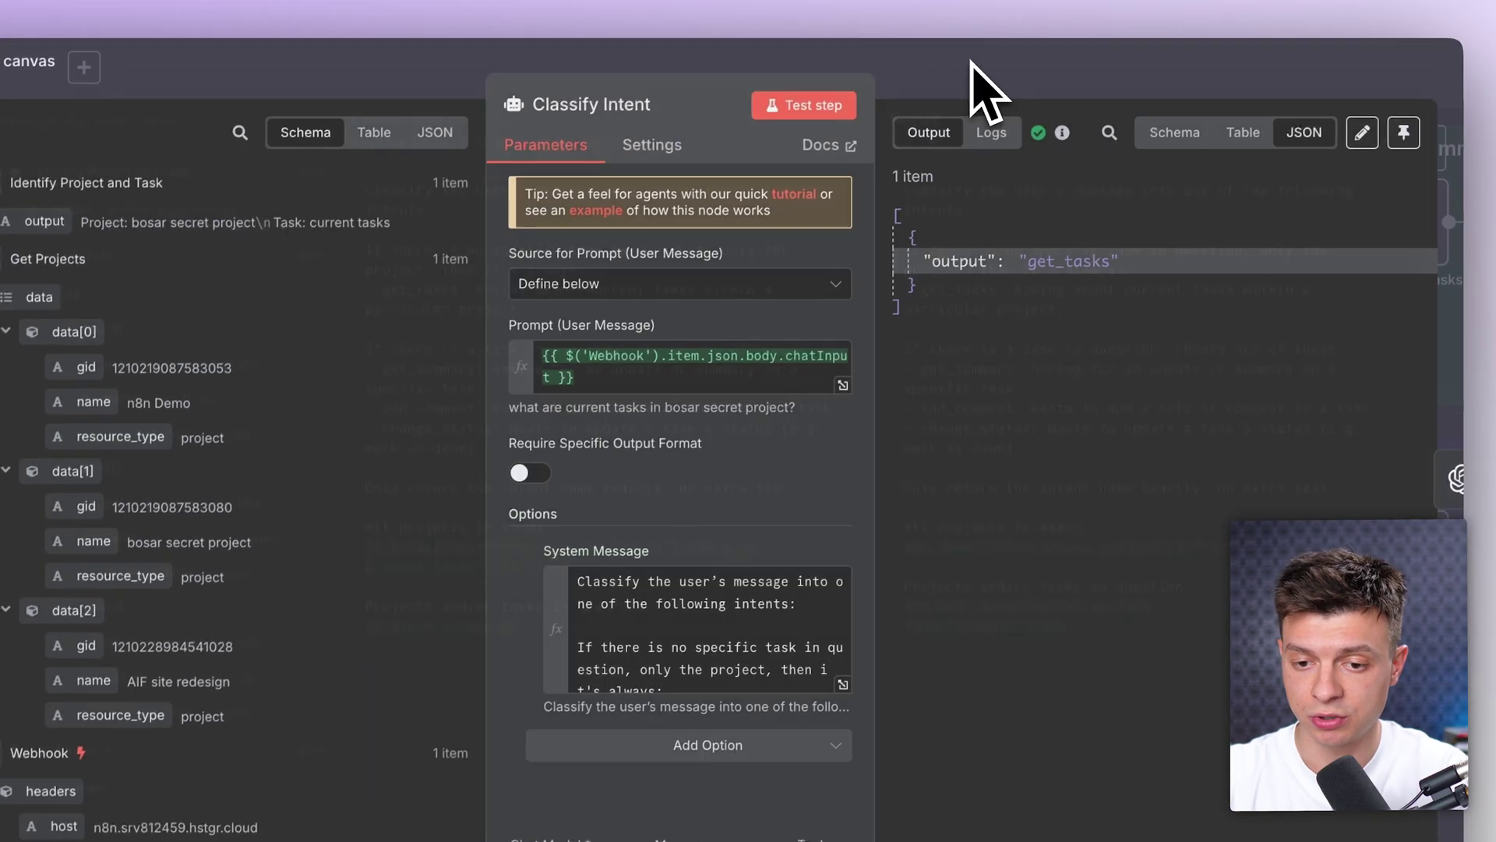
pyautogui.click(868, 32)
pyautogui.hscroll(5, 1052, 483)
pyautogui.click(1010, 424)
pyautogui.doubleClick(1013, 436)
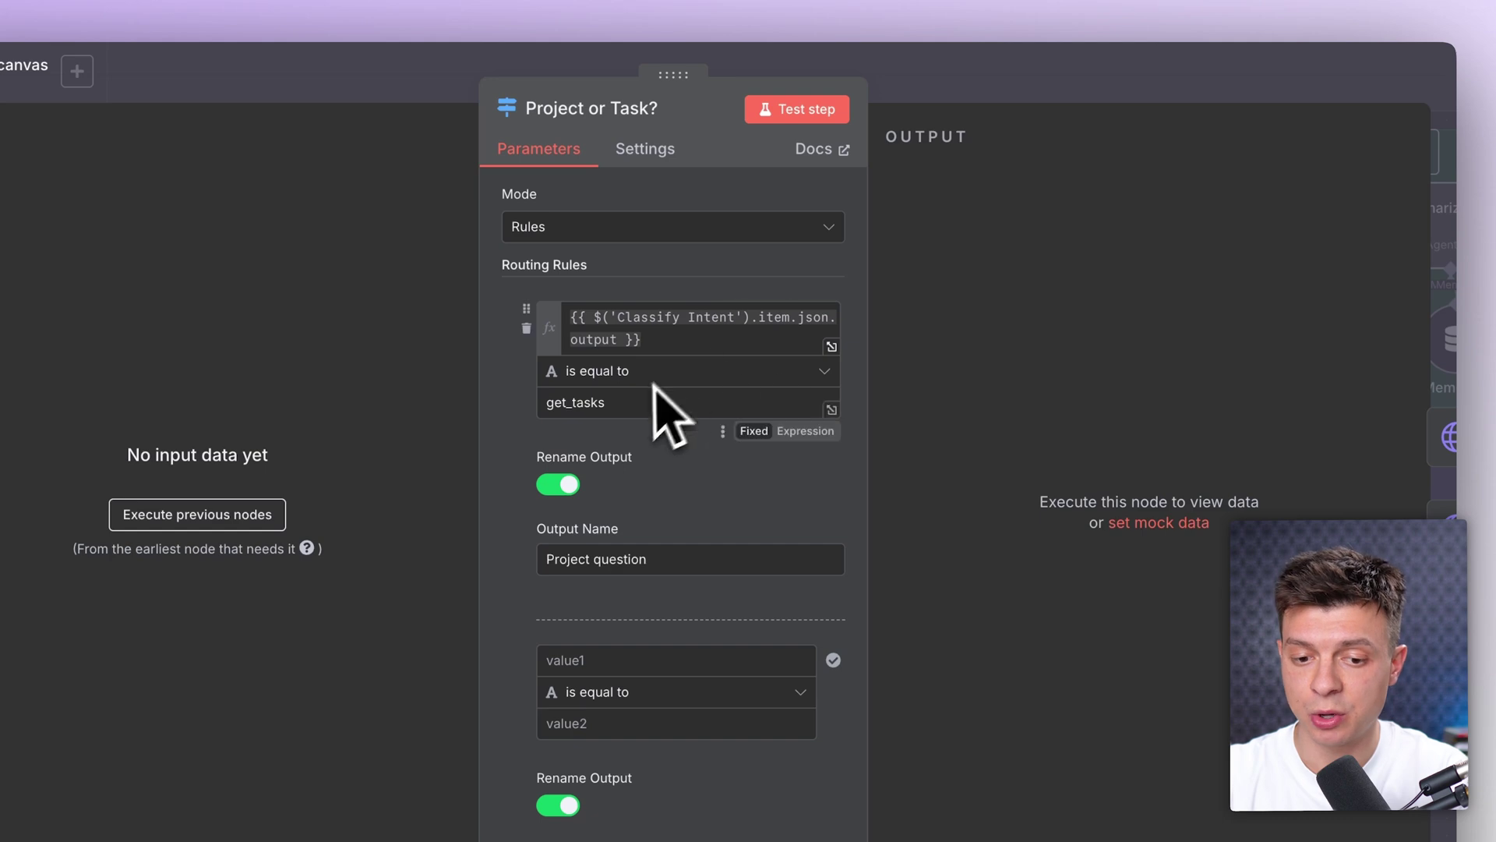
pyautogui.click(1046, 81)
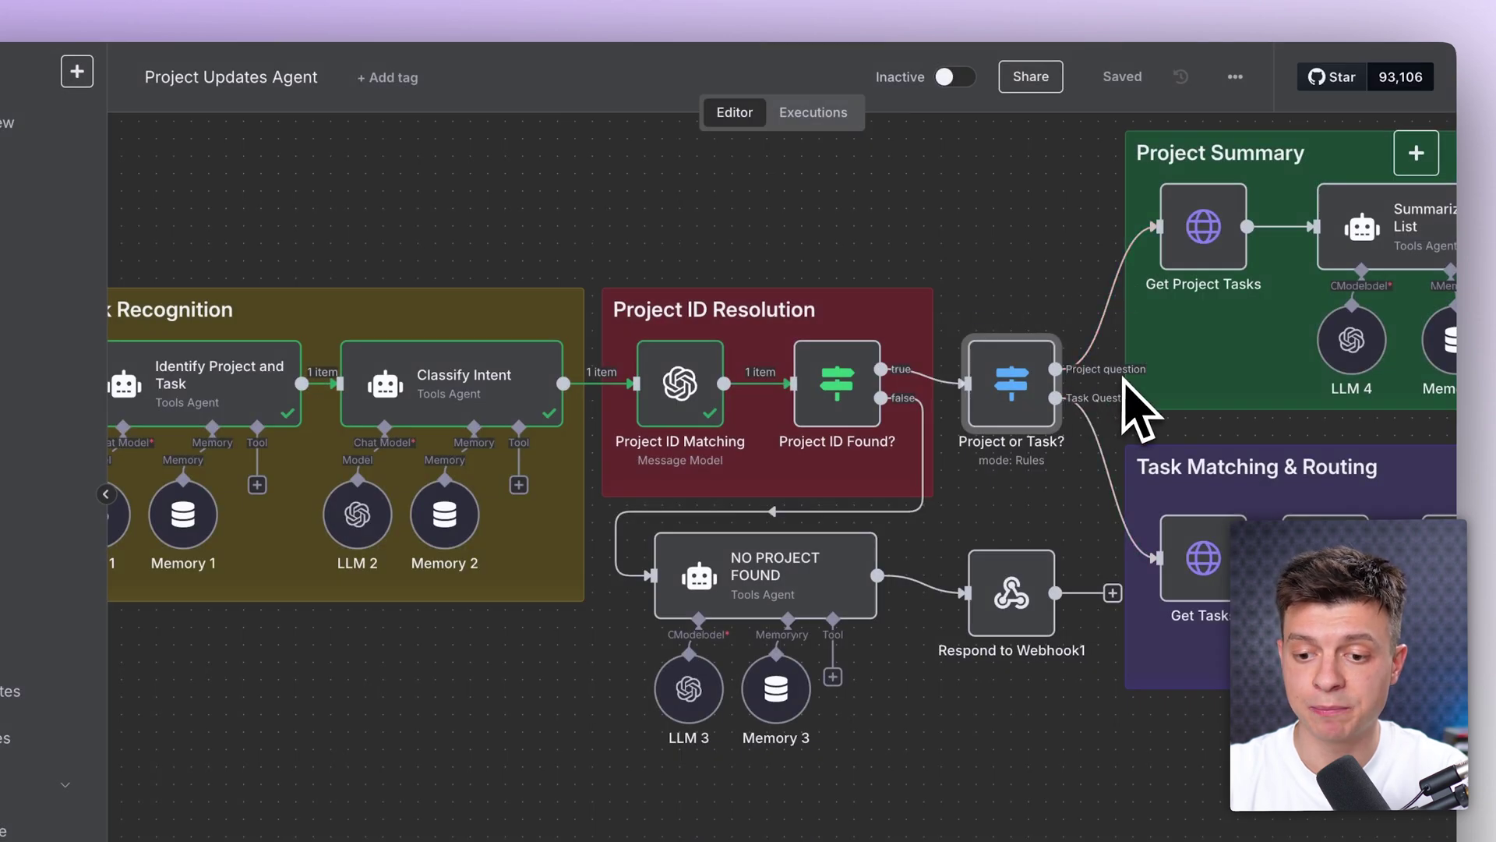
pyautogui.moveTo(1081, 404)
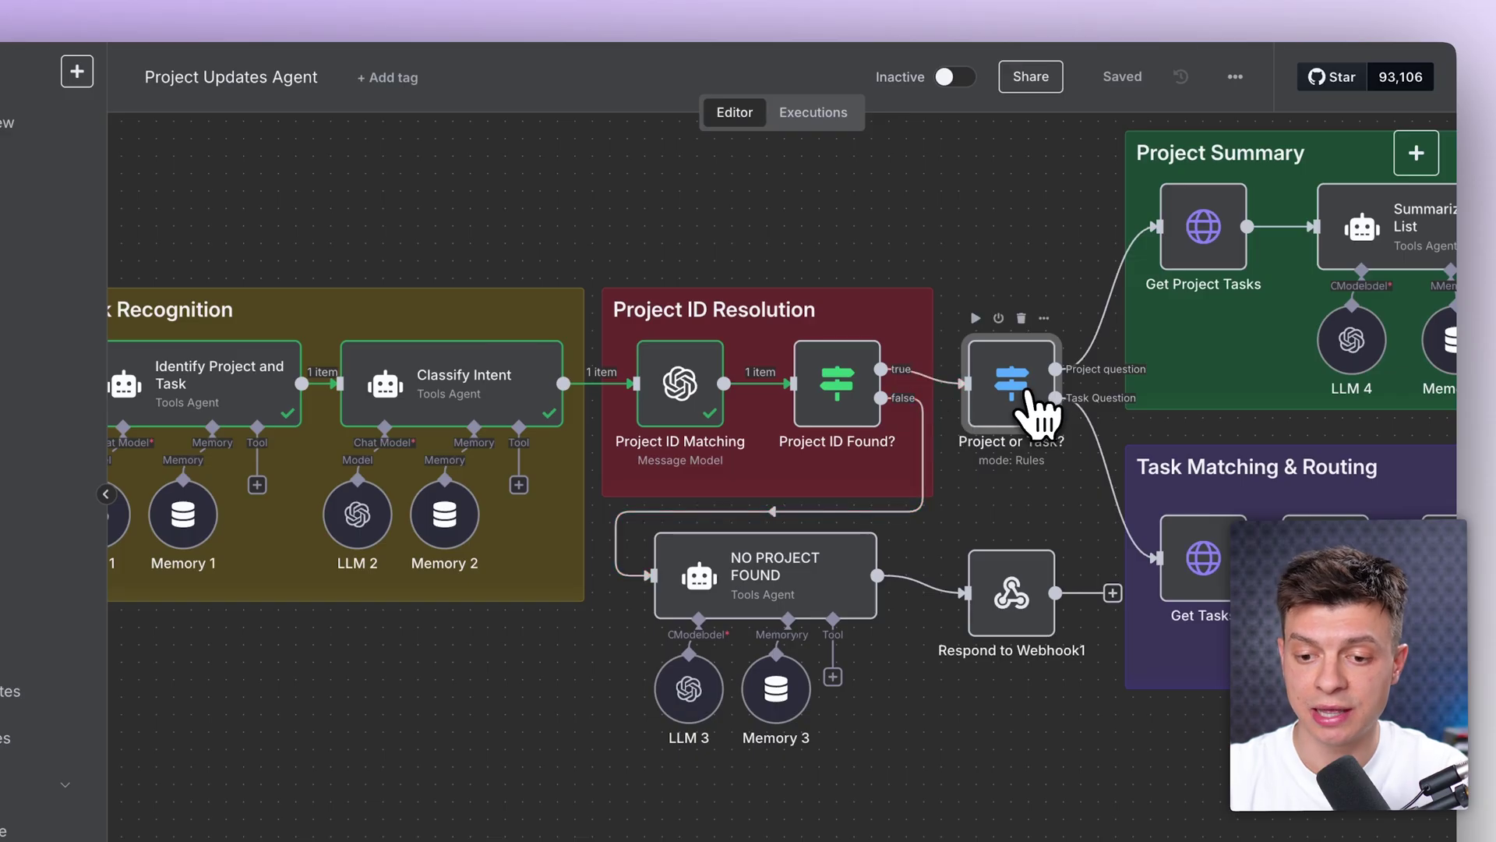
pyautogui.doubleClick(1030, 393)
pyautogui.click(983, 101)
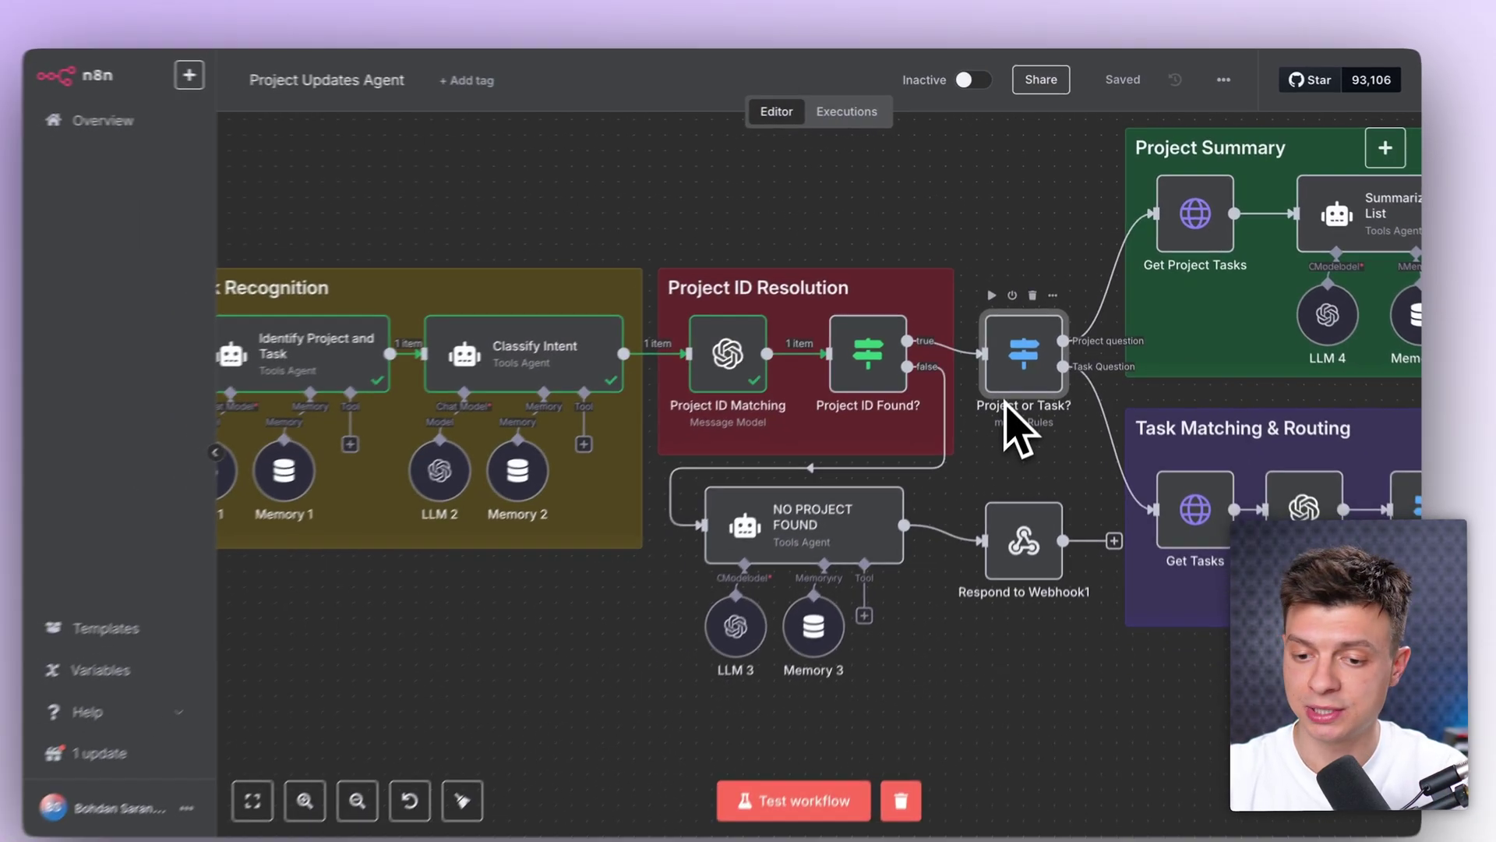
pyautogui.hscroll(4, 990, 436)
pyautogui.hscroll(5, 1013, 401)
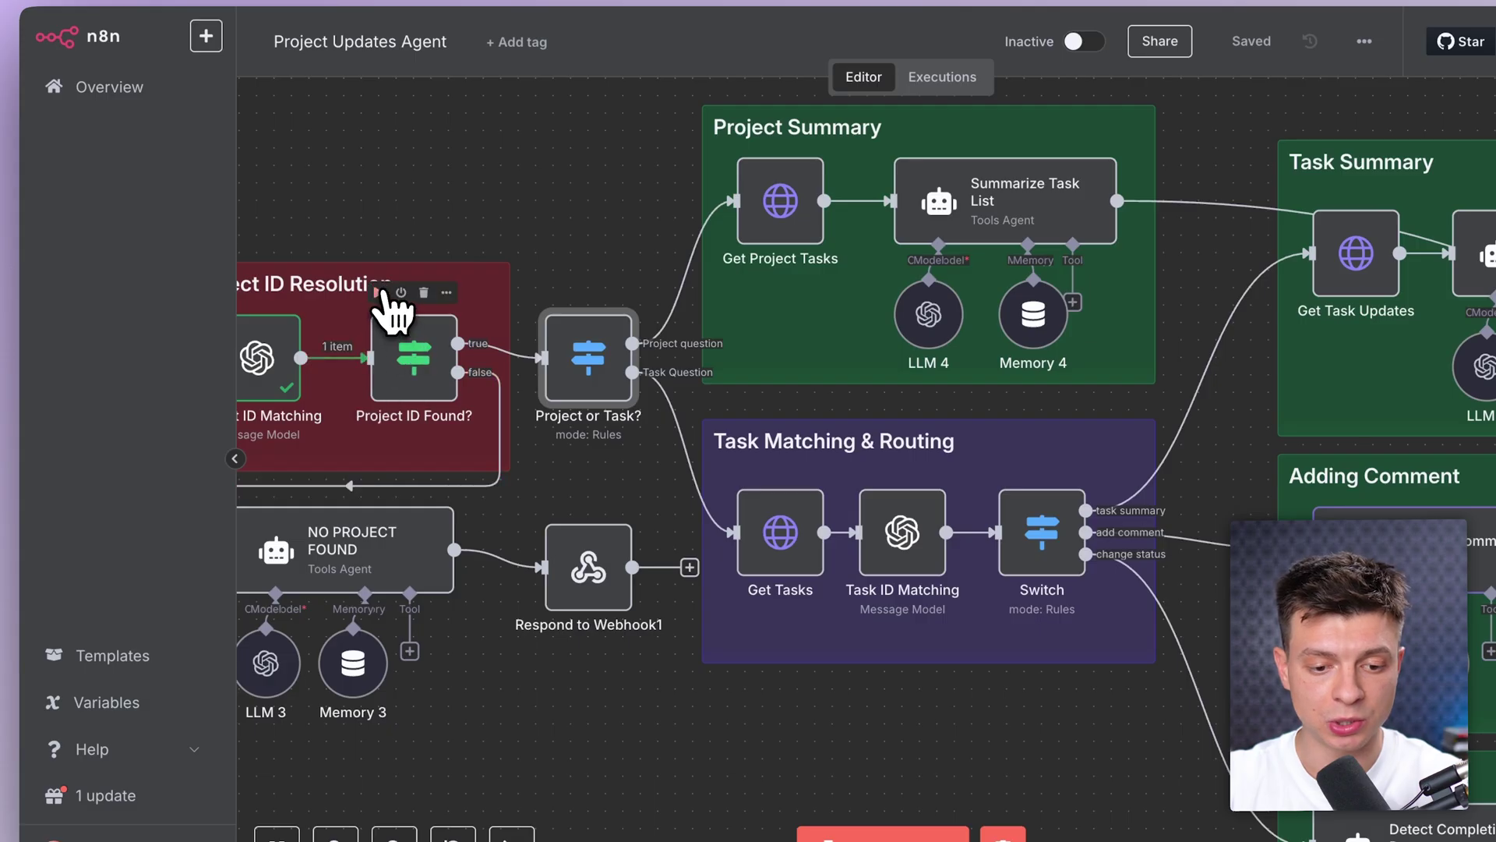
# Step: Run Project ID Found? and Project or Task?, then check the router's rules and output
pyautogui.click(379, 293)
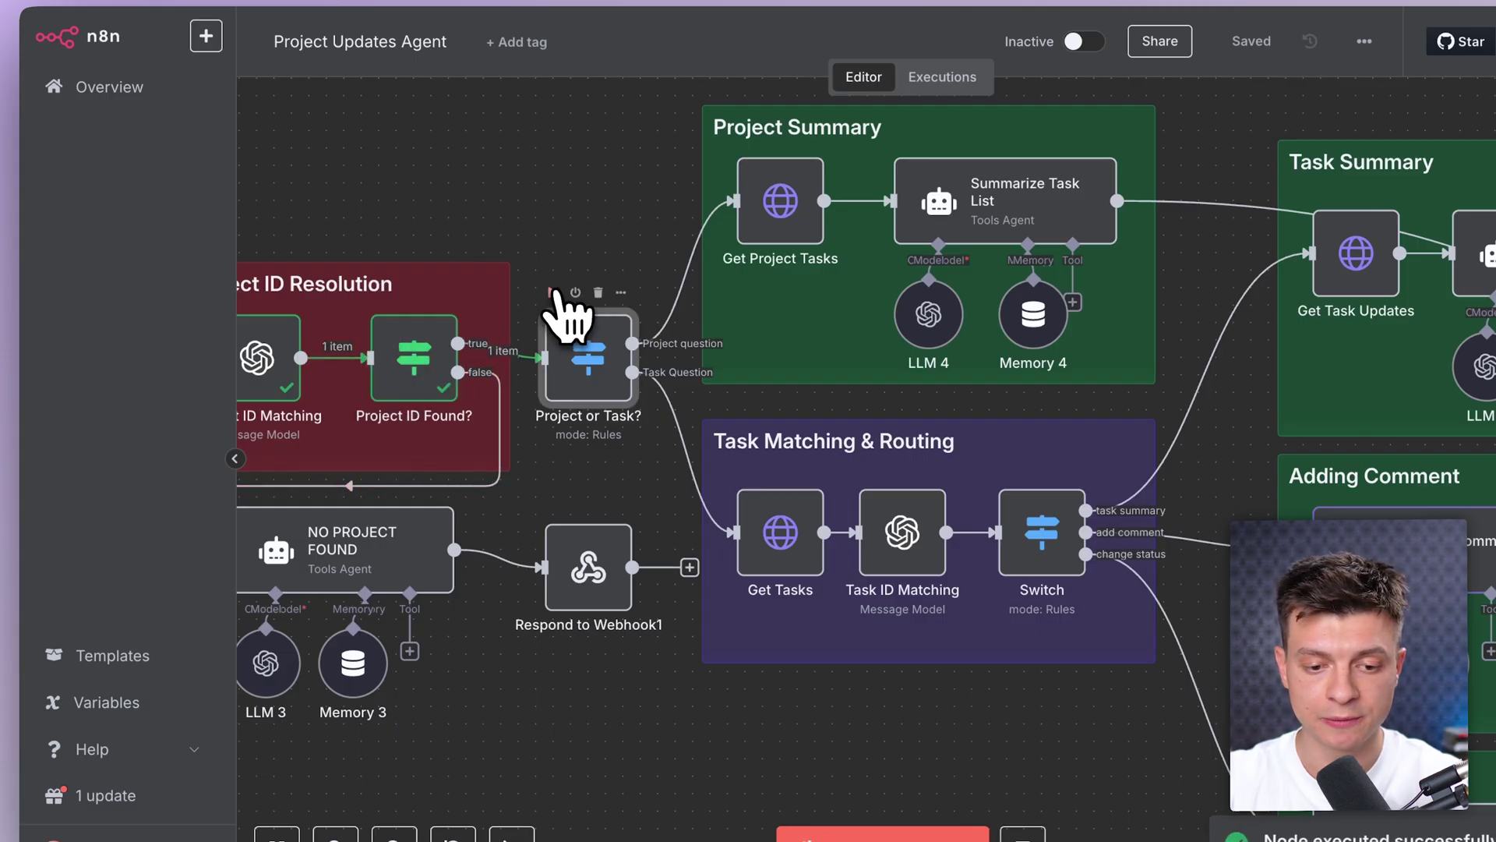
pyautogui.click(553, 293)
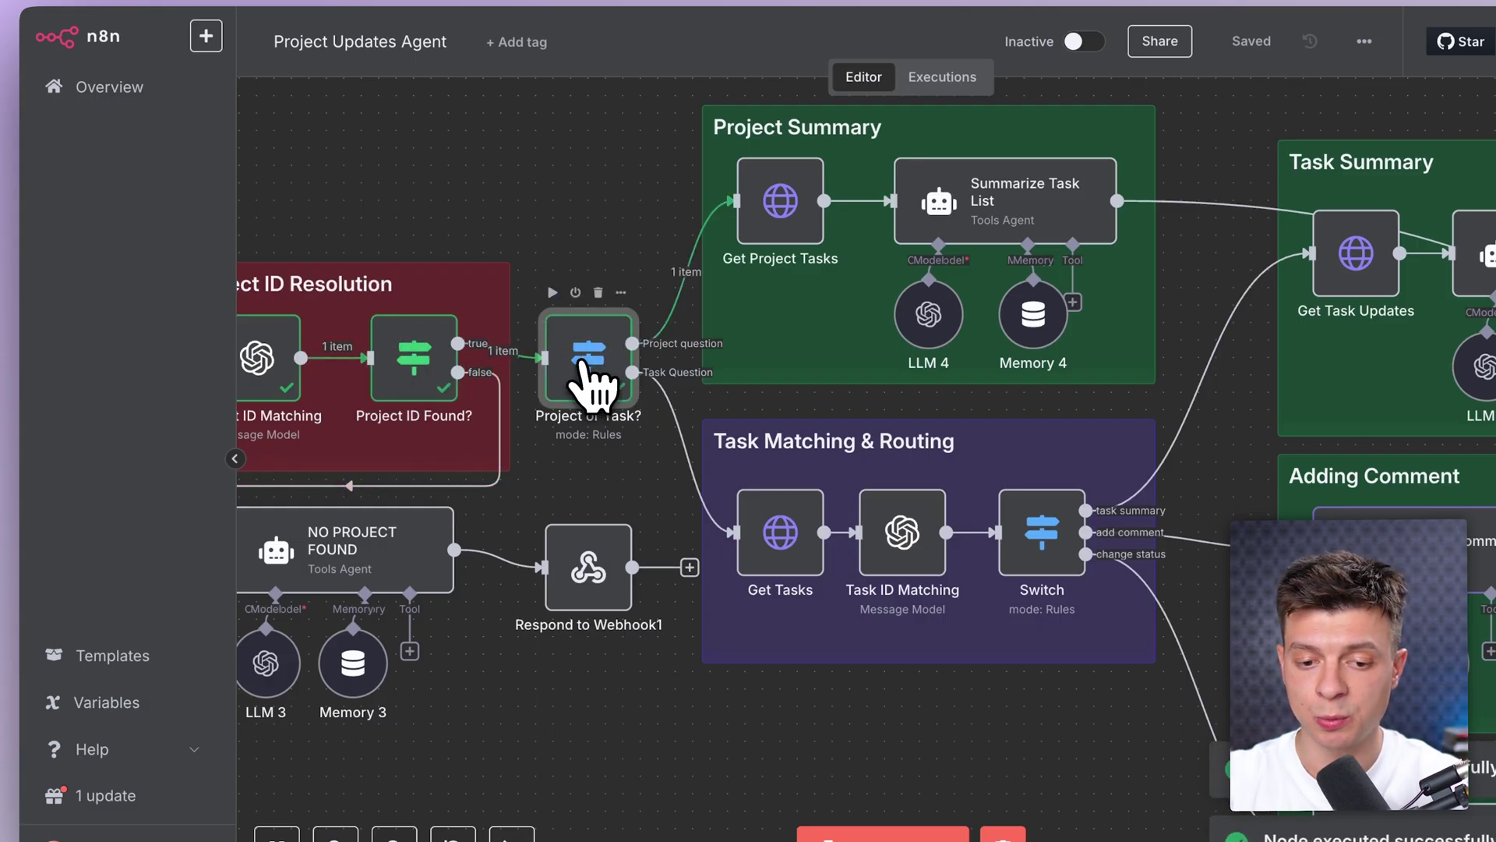
pyautogui.doubleClick(592, 382)
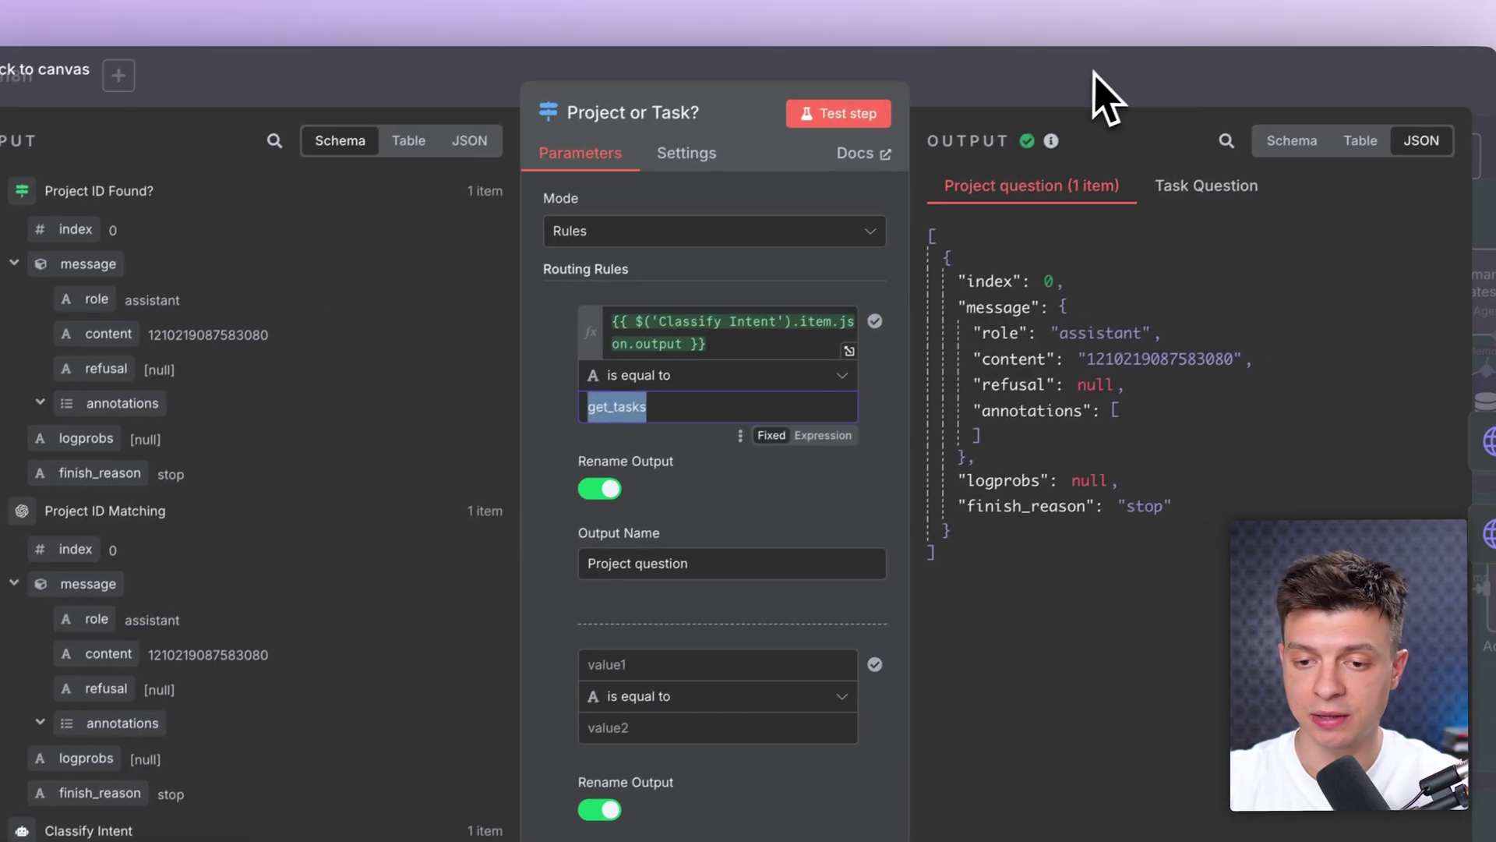
pyautogui.click(1175, 56)
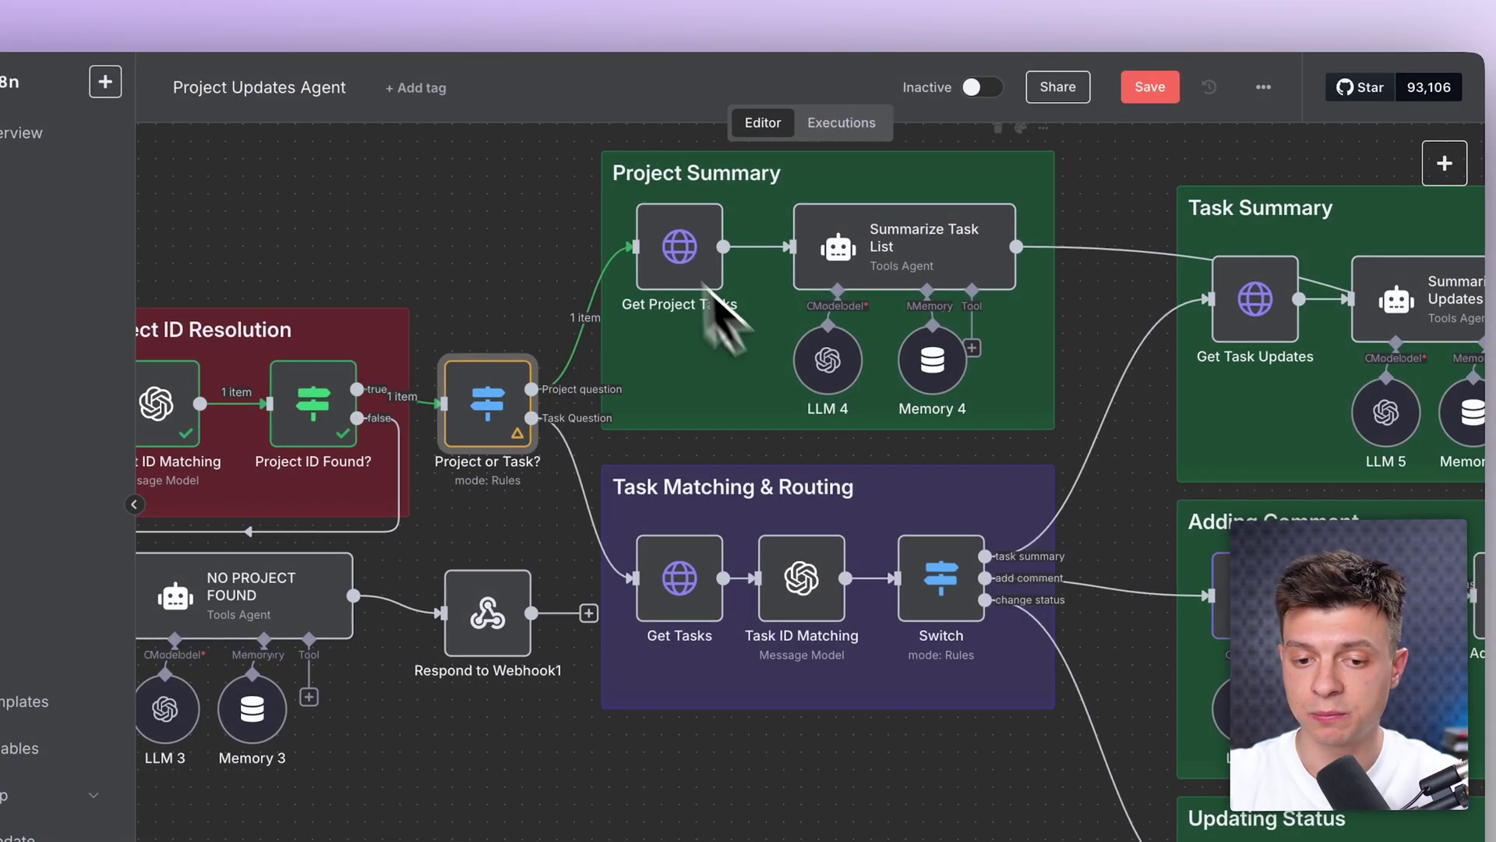
# Step: Inspect the Get Project Tasks URL expression and its project ID lookup
pyautogui.doubleClick(676, 257)
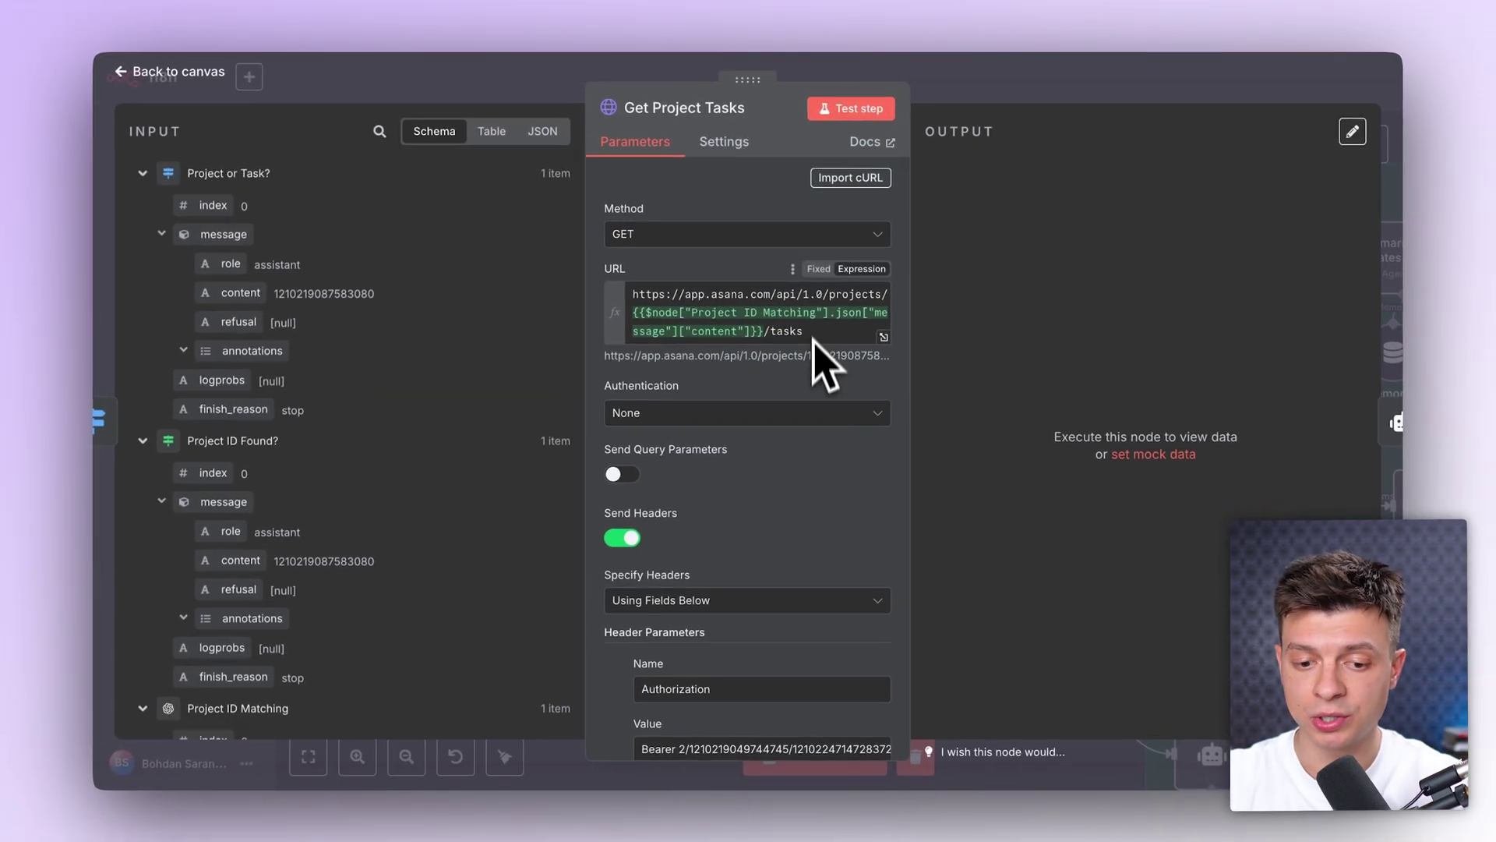
pyautogui.scroll(-2, 791, 561)
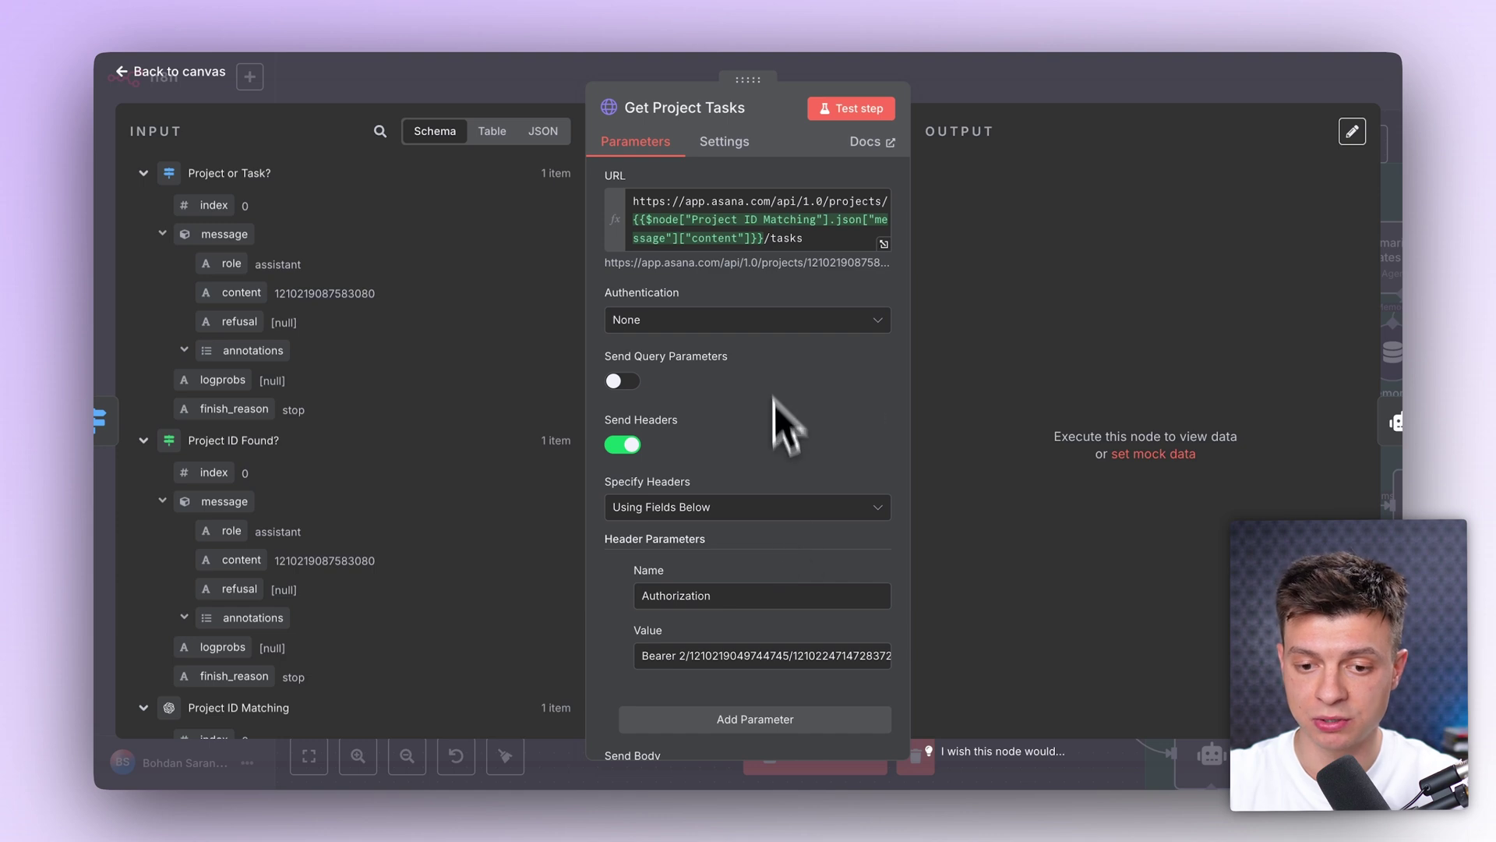
pyautogui.scroll(2, 774, 397)
pyautogui.click(884, 336)
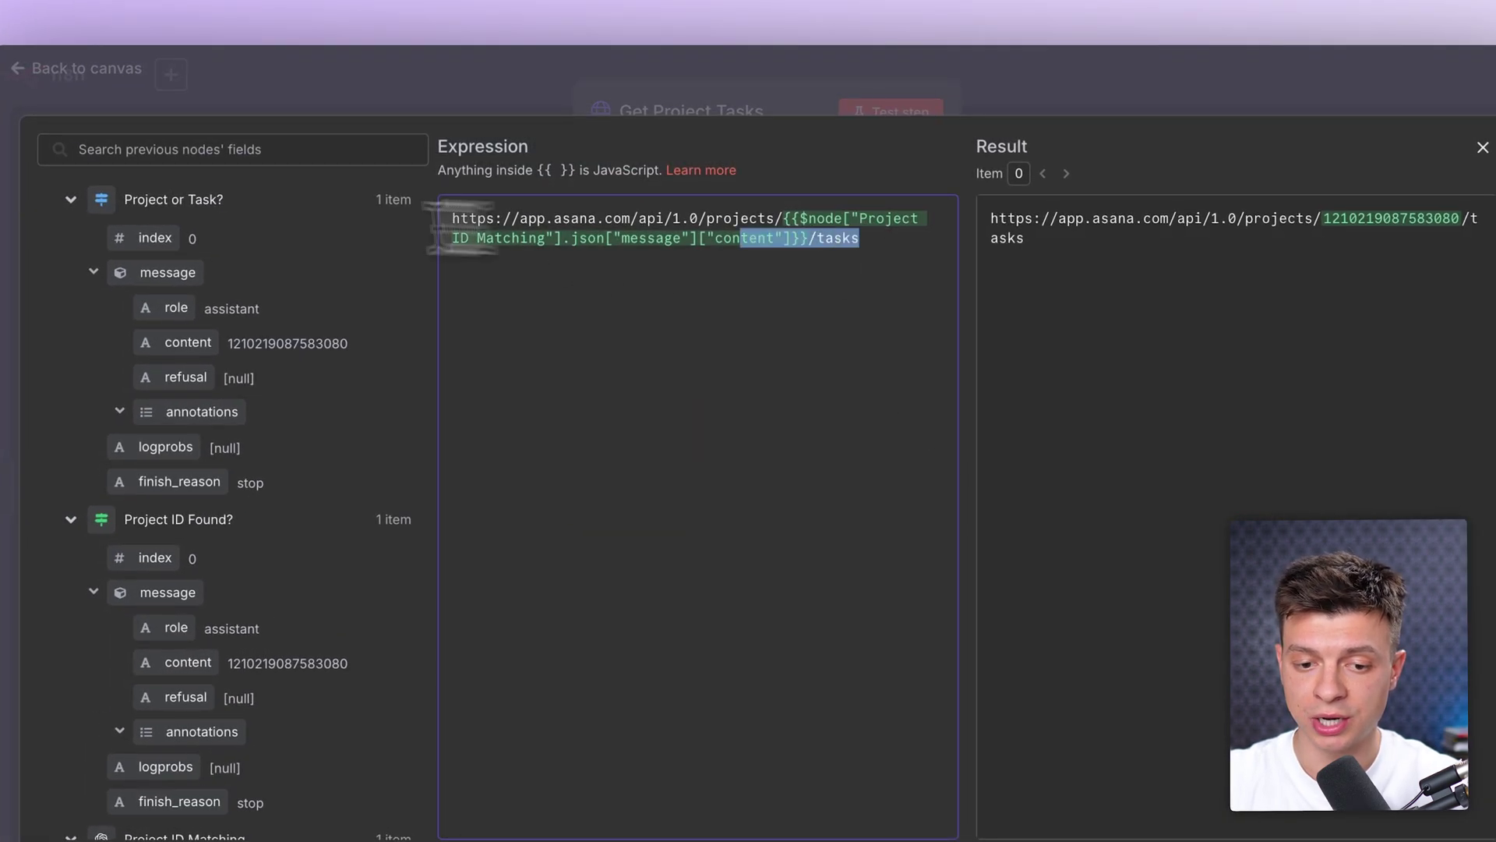
pyautogui.moveTo(434, 208); pyautogui.dragTo(430, 227)
pyautogui.click(793, 274)
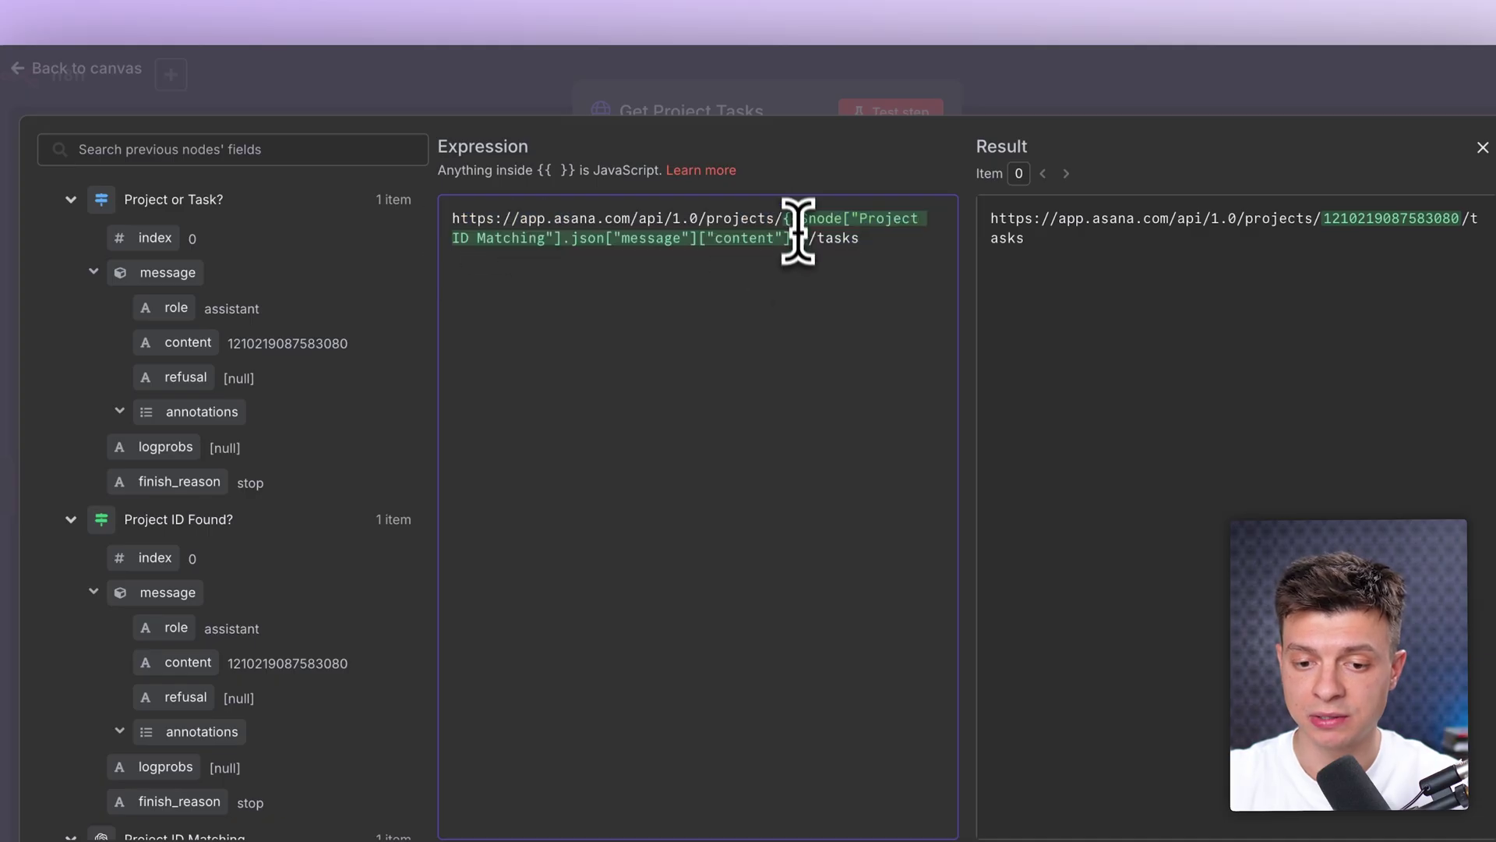
pyautogui.moveTo(796, 212); pyautogui.dragTo(821, 233)
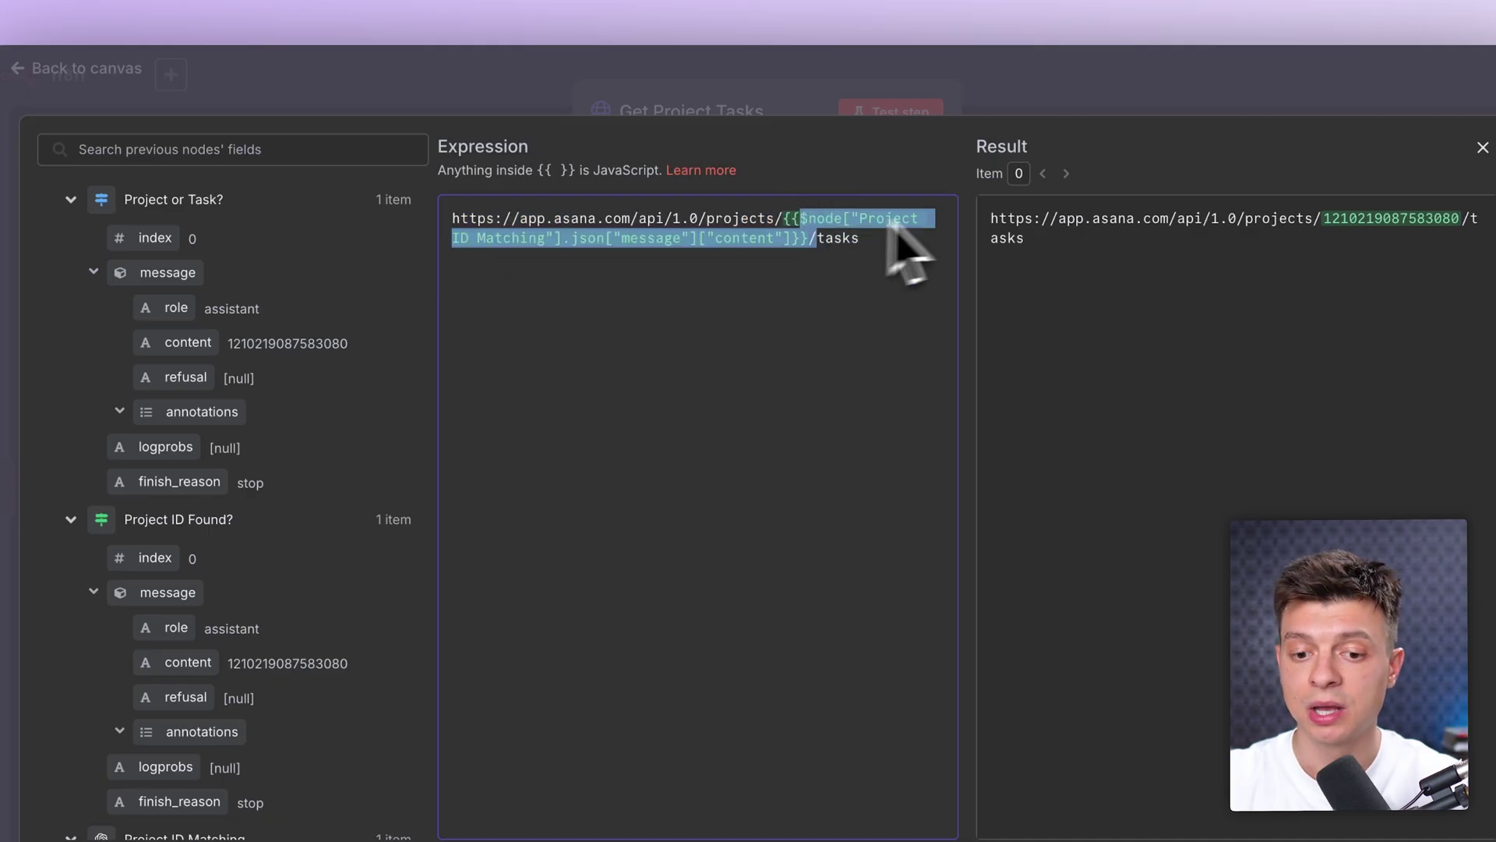
pyautogui.click(1031, 90)
pyautogui.click(1037, 86)
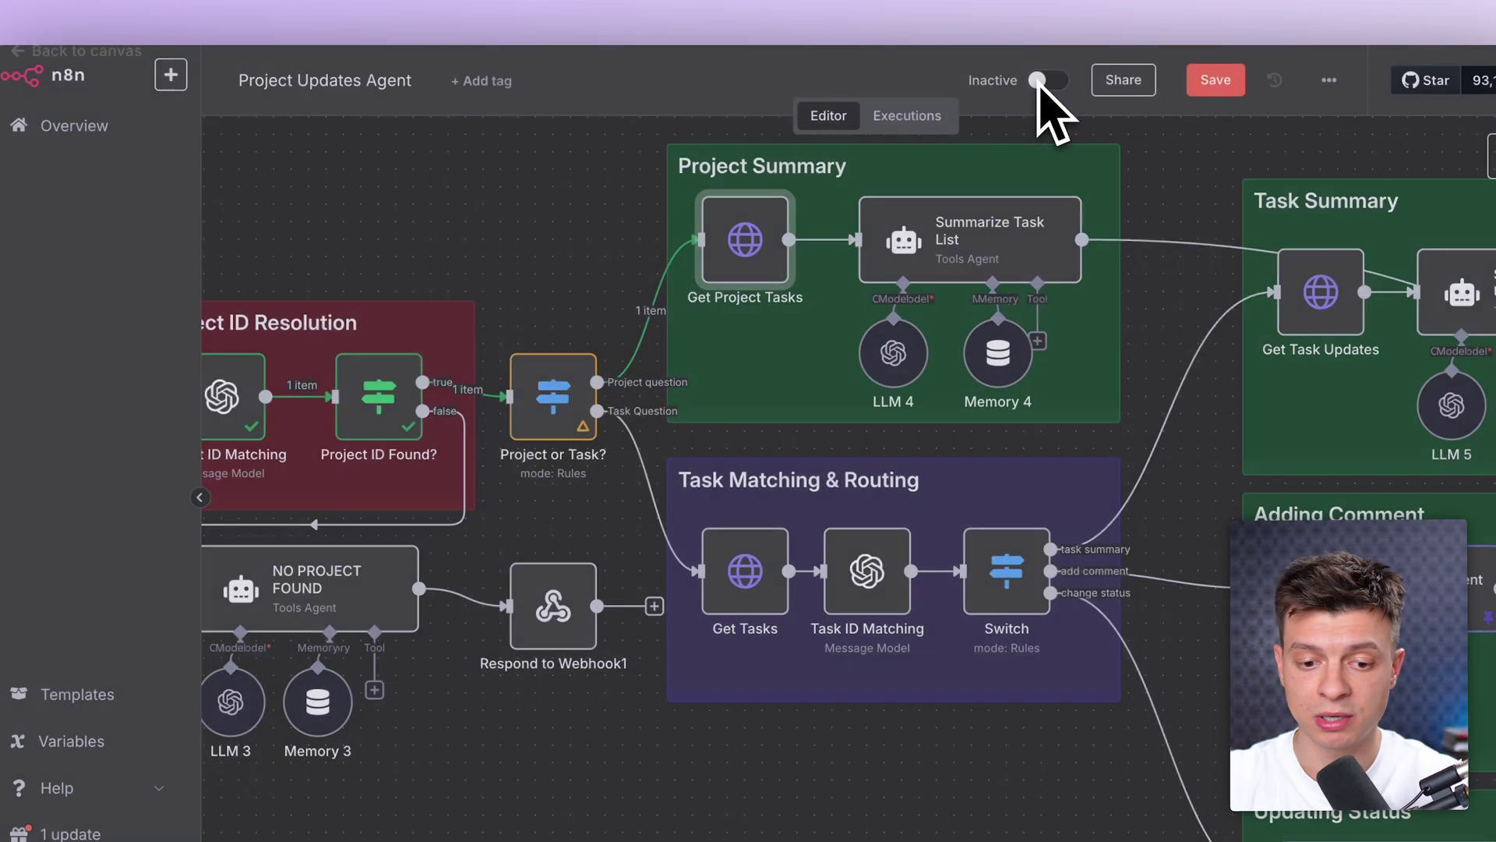
# Step: Confirm the matched project ID in the Project ID Matching output
pyautogui.hscroll(-2, 413, 530)
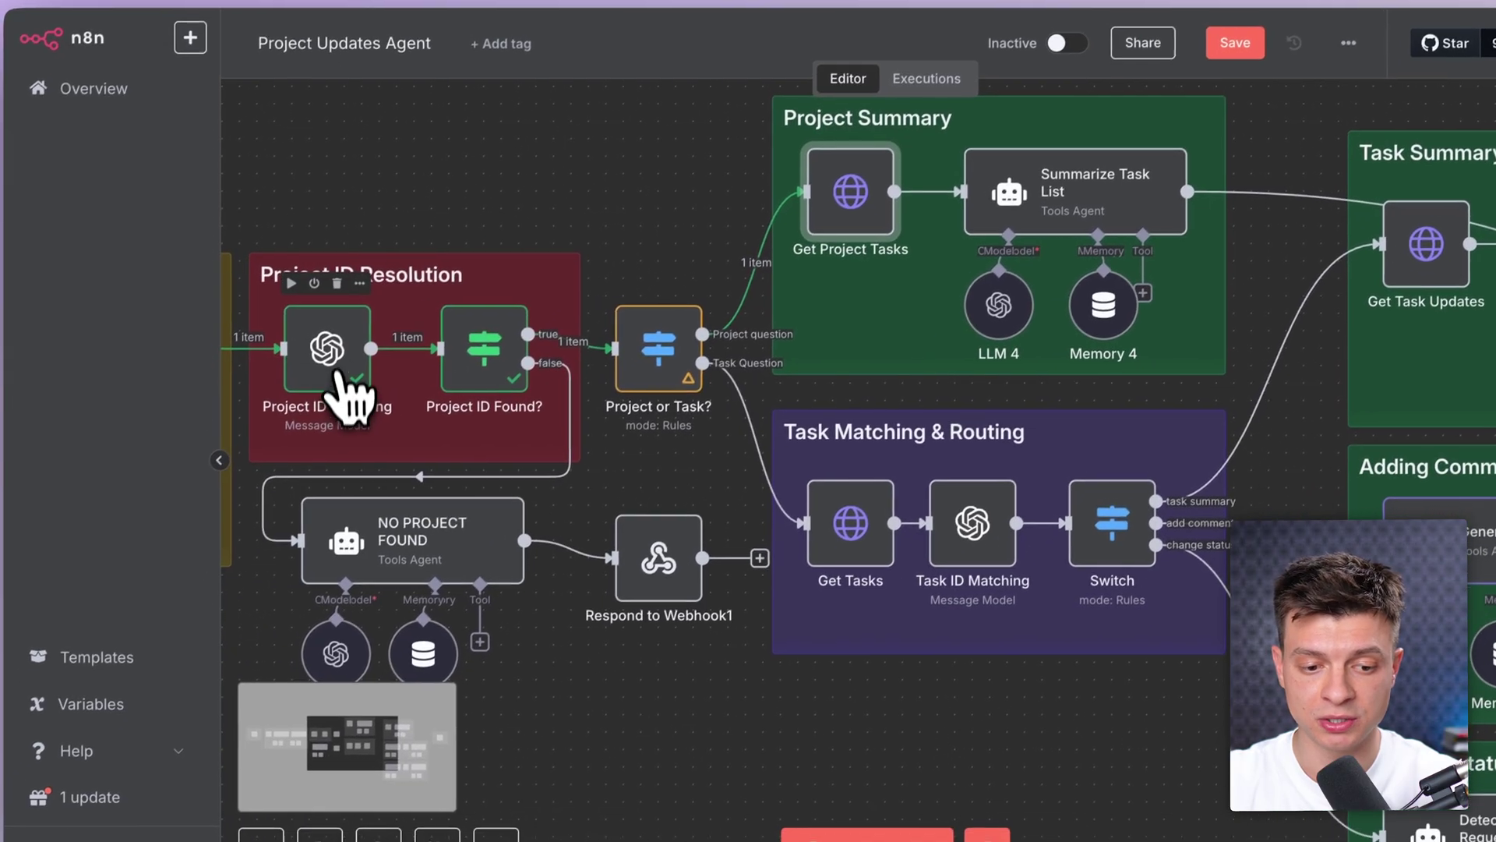
pyautogui.doubleClick(331, 417)
pyautogui.moveTo(1167, 282); pyautogui.dragTo(1305, 285)
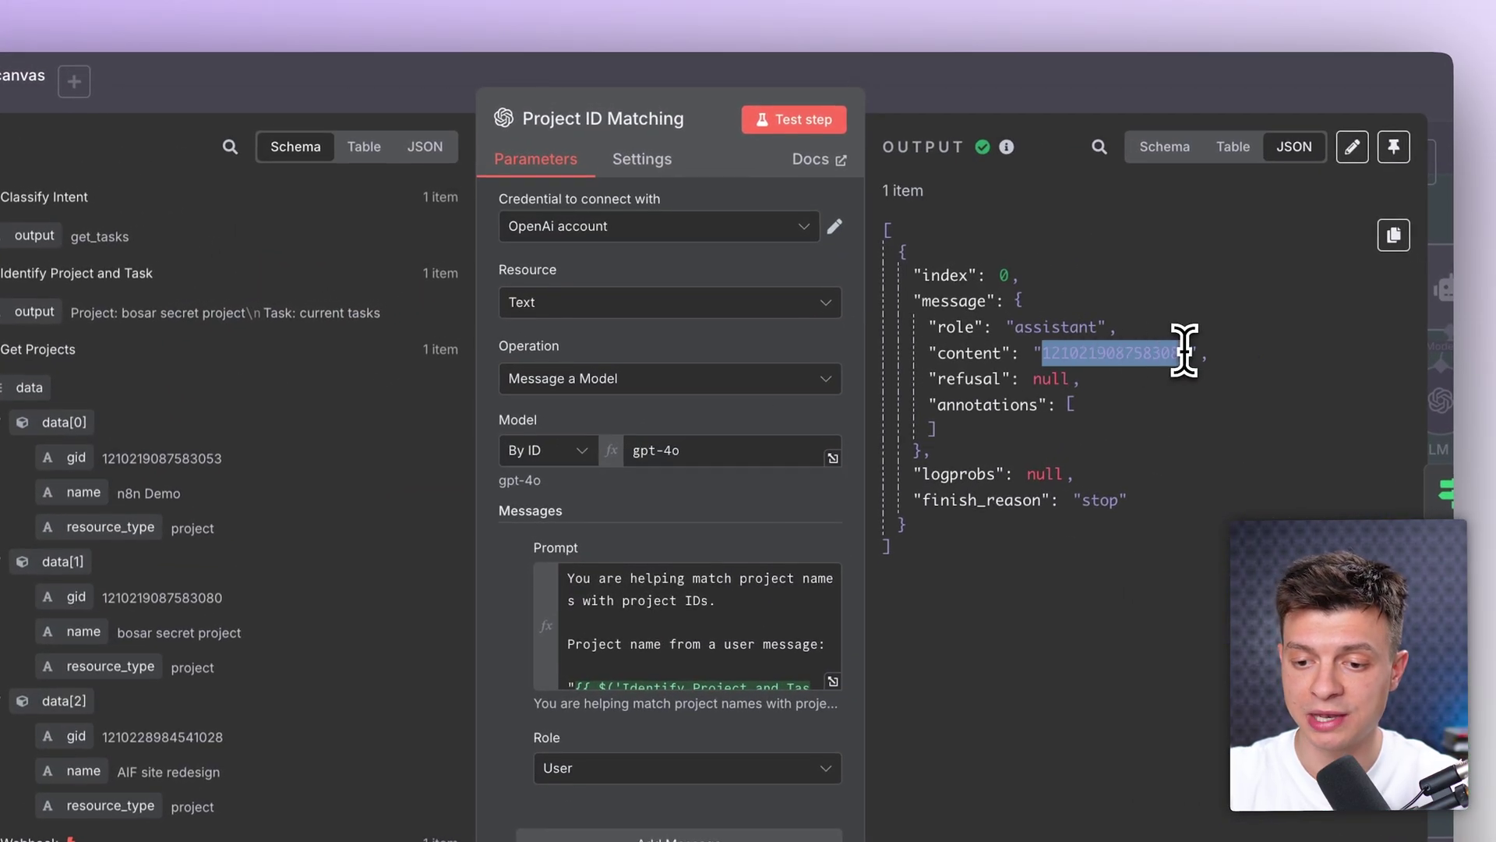
pyautogui.click(1075, 99)
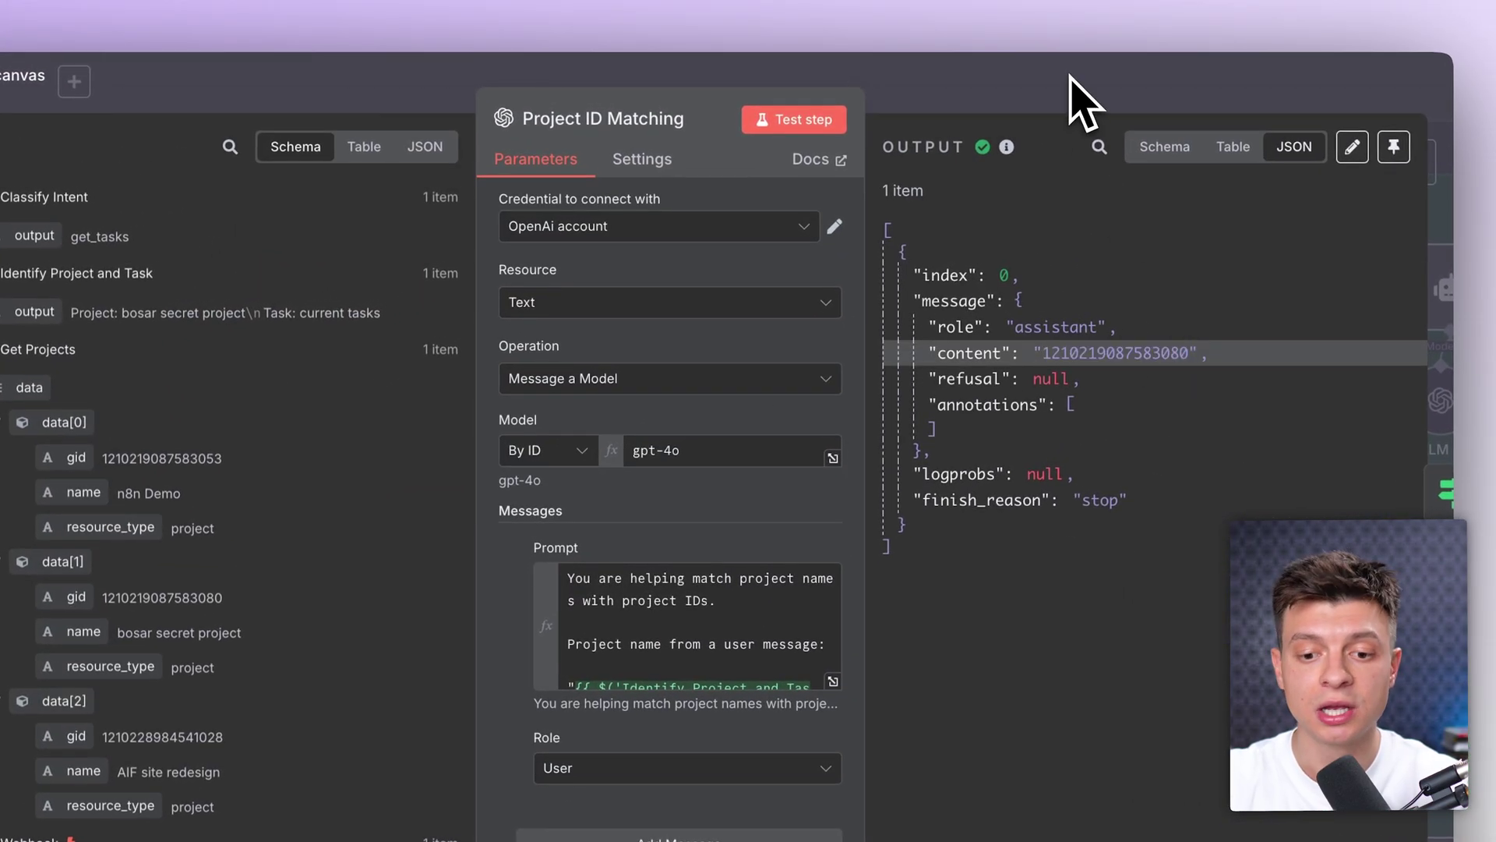
# Step: Test Get Project Tasks, which returns an empty data list
pyautogui.doubleClick(732, 261)
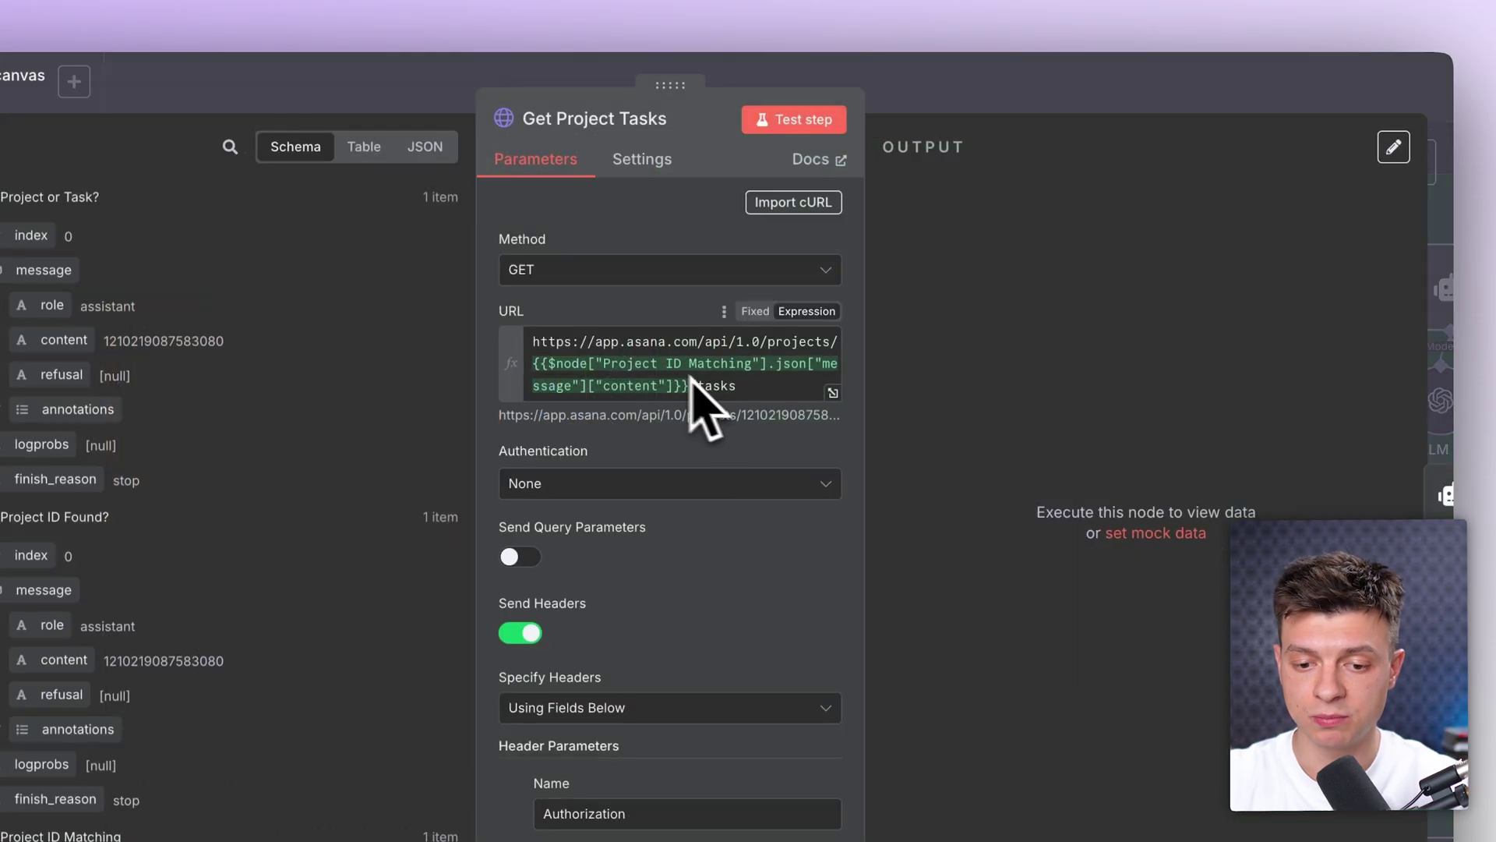
pyautogui.scroll(-4, 716, 392)
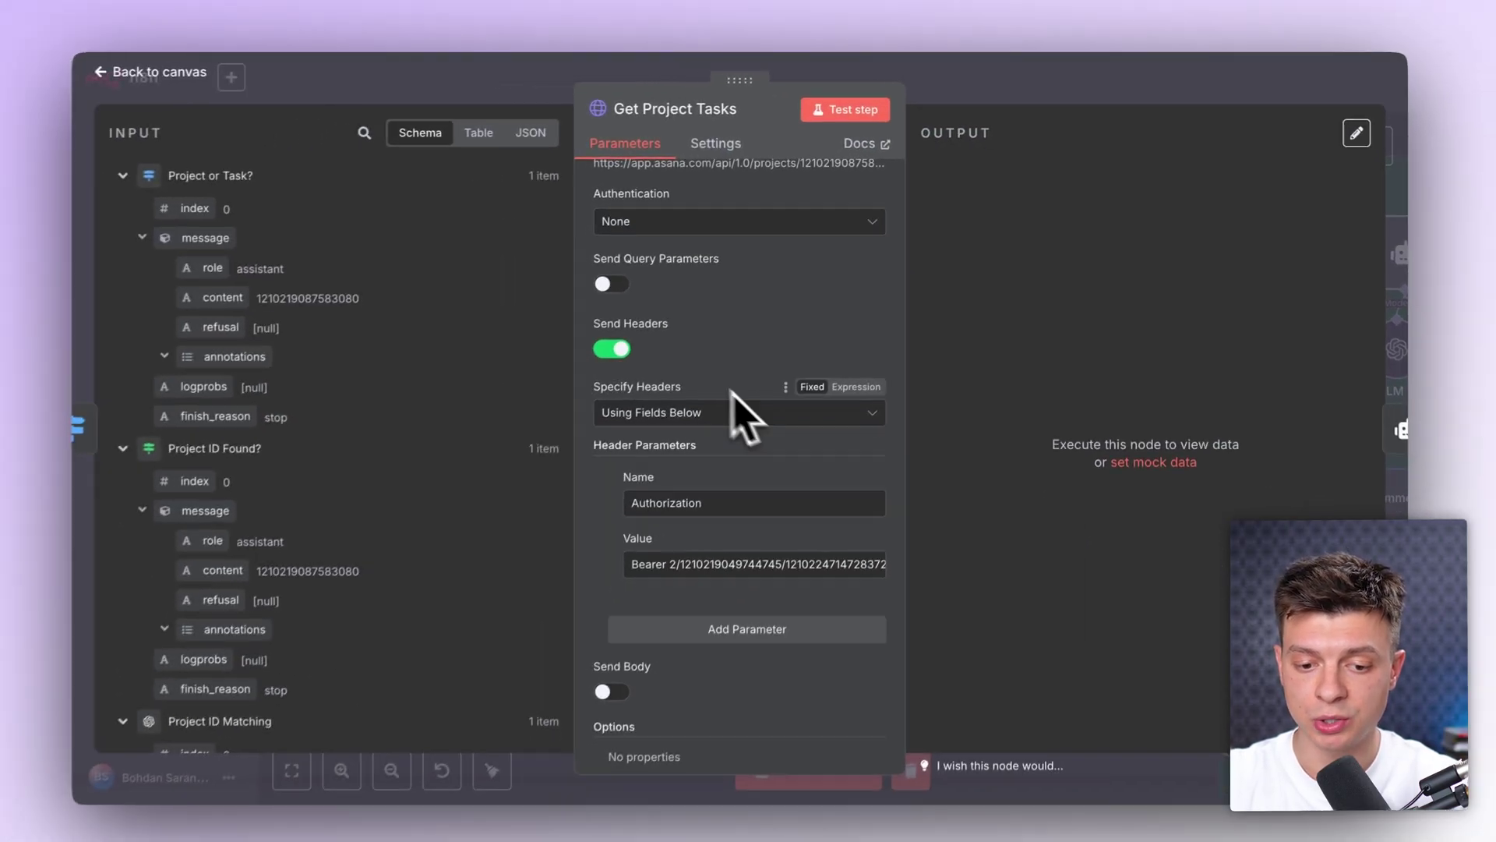
pyautogui.scroll(-2, 668, 527)
pyautogui.scroll(5, 657, 545)
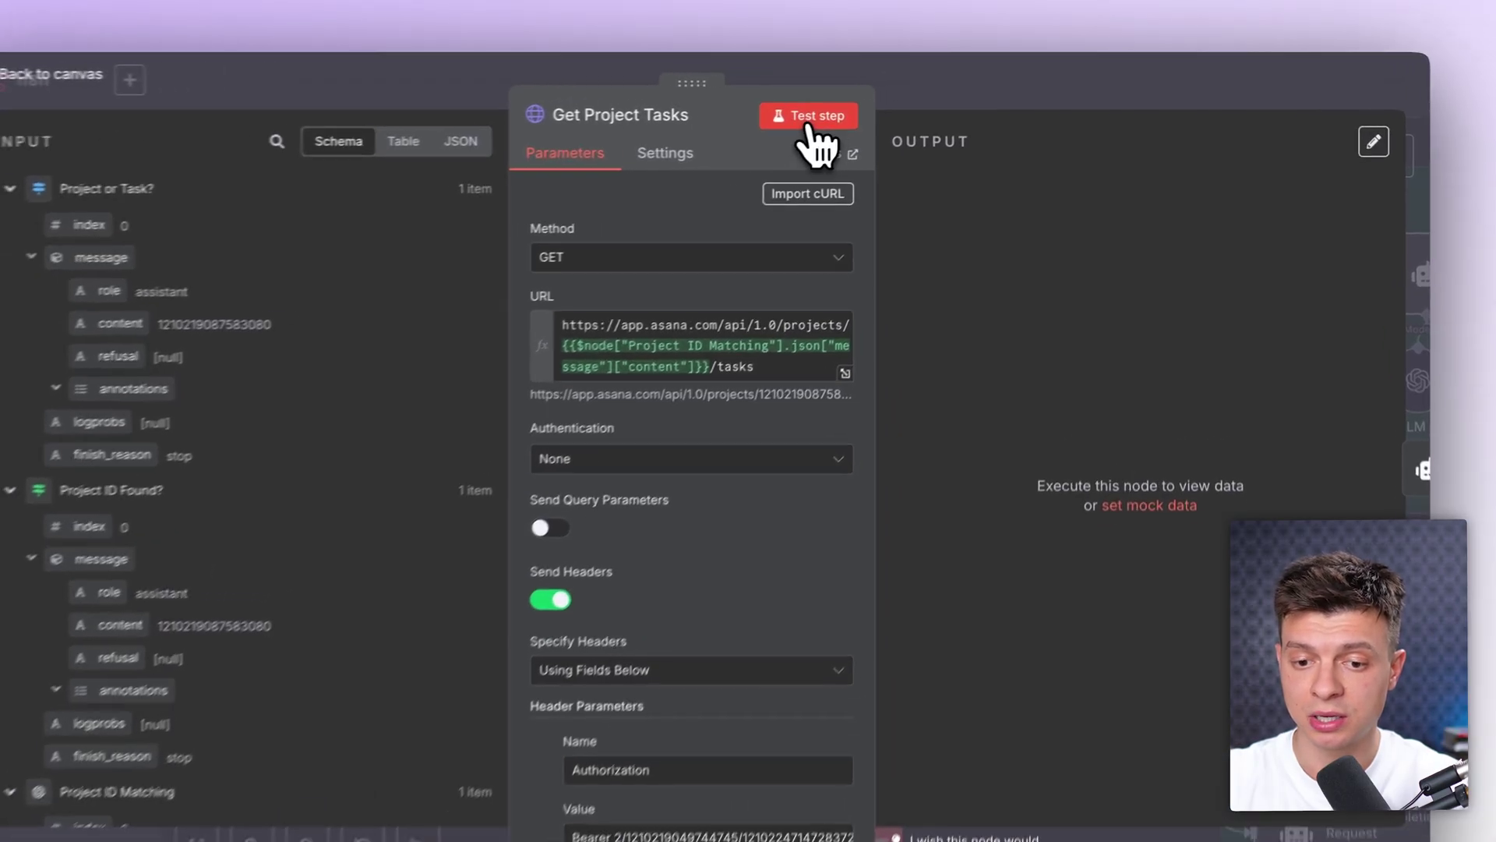
pyautogui.click(857, 113)
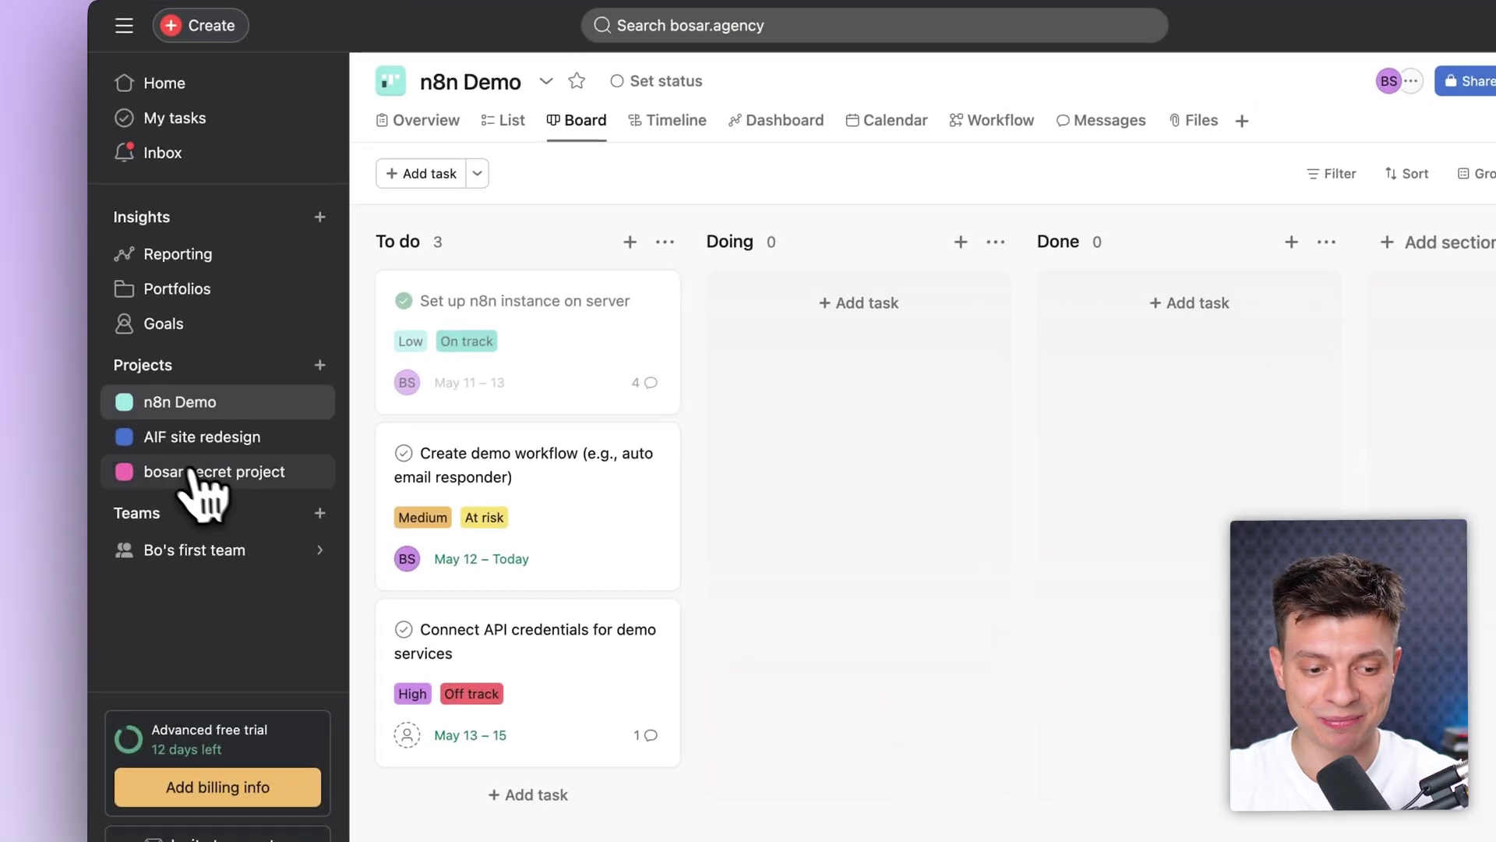
# Step: In bosar secret project, add tasks 'Determine the values', 'describe our mission' and 'change the website'
pyautogui.click(191, 473)
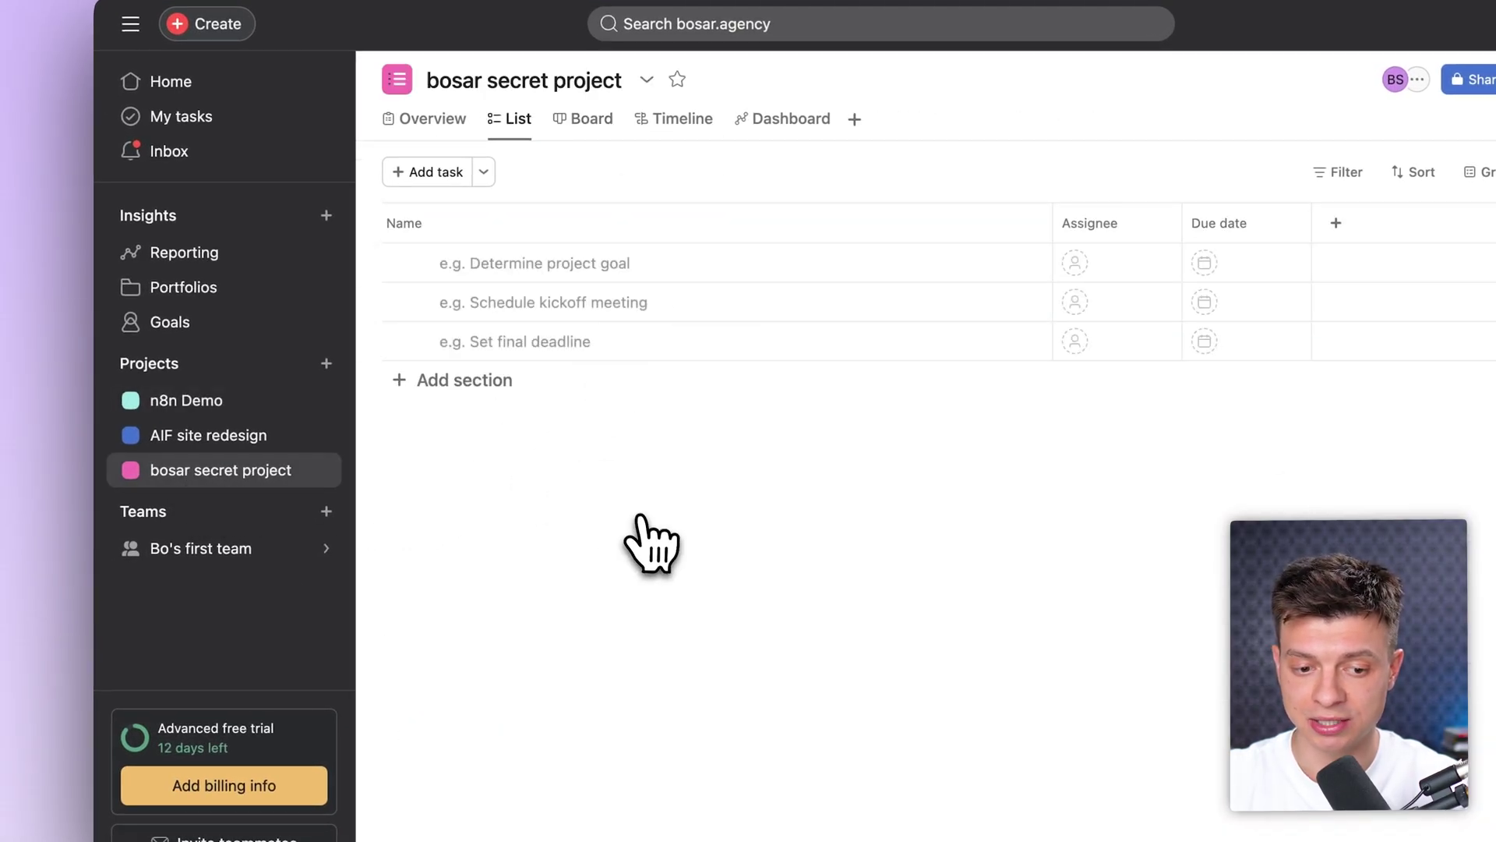
pyautogui.click(530, 263)
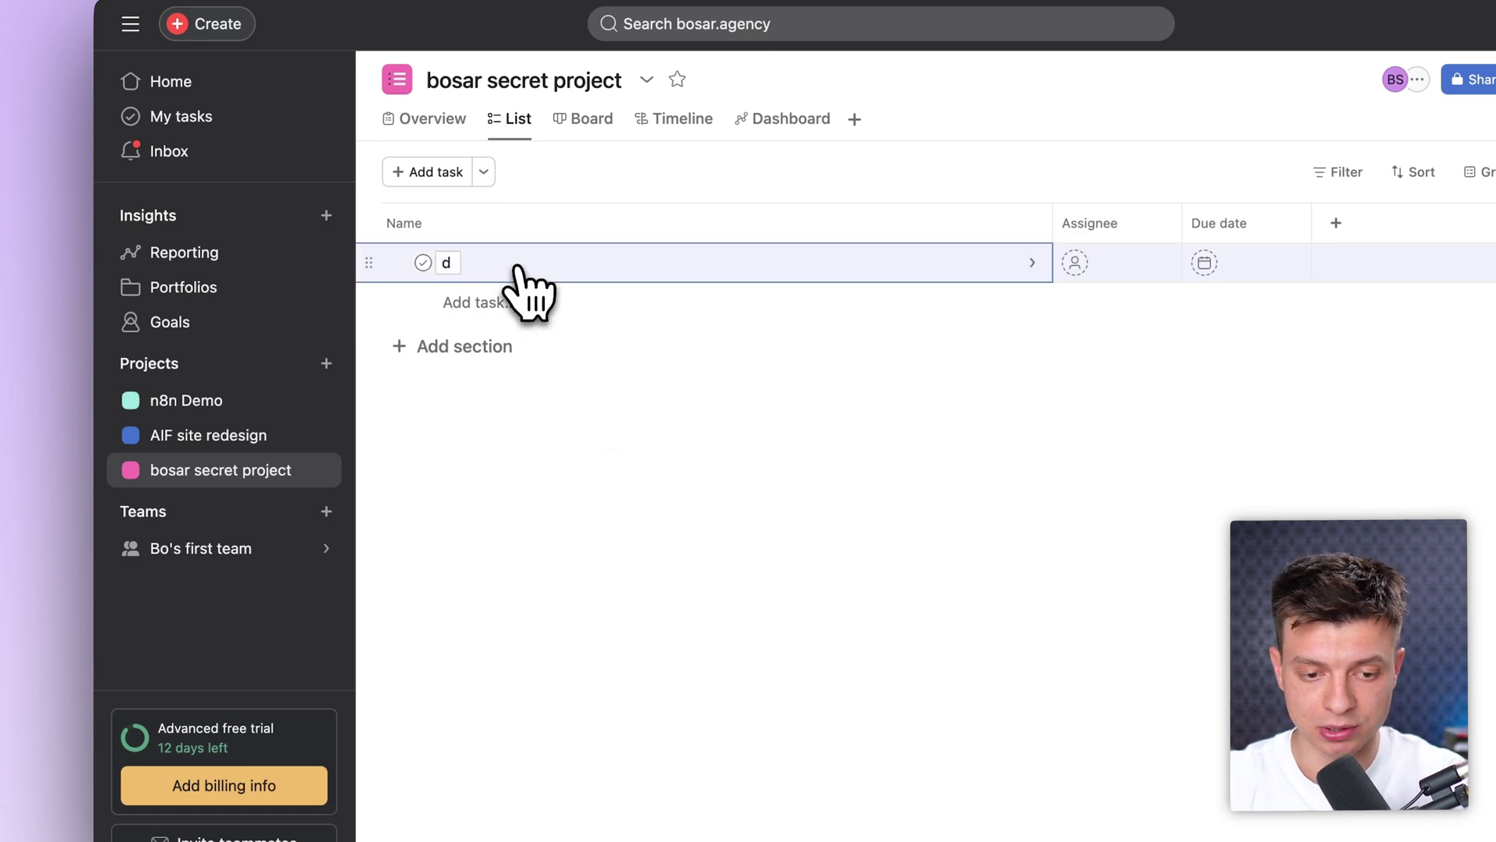
pyautogui.click(516, 267)
pyautogui.write('d')
pyautogui.write('etermine the prio')
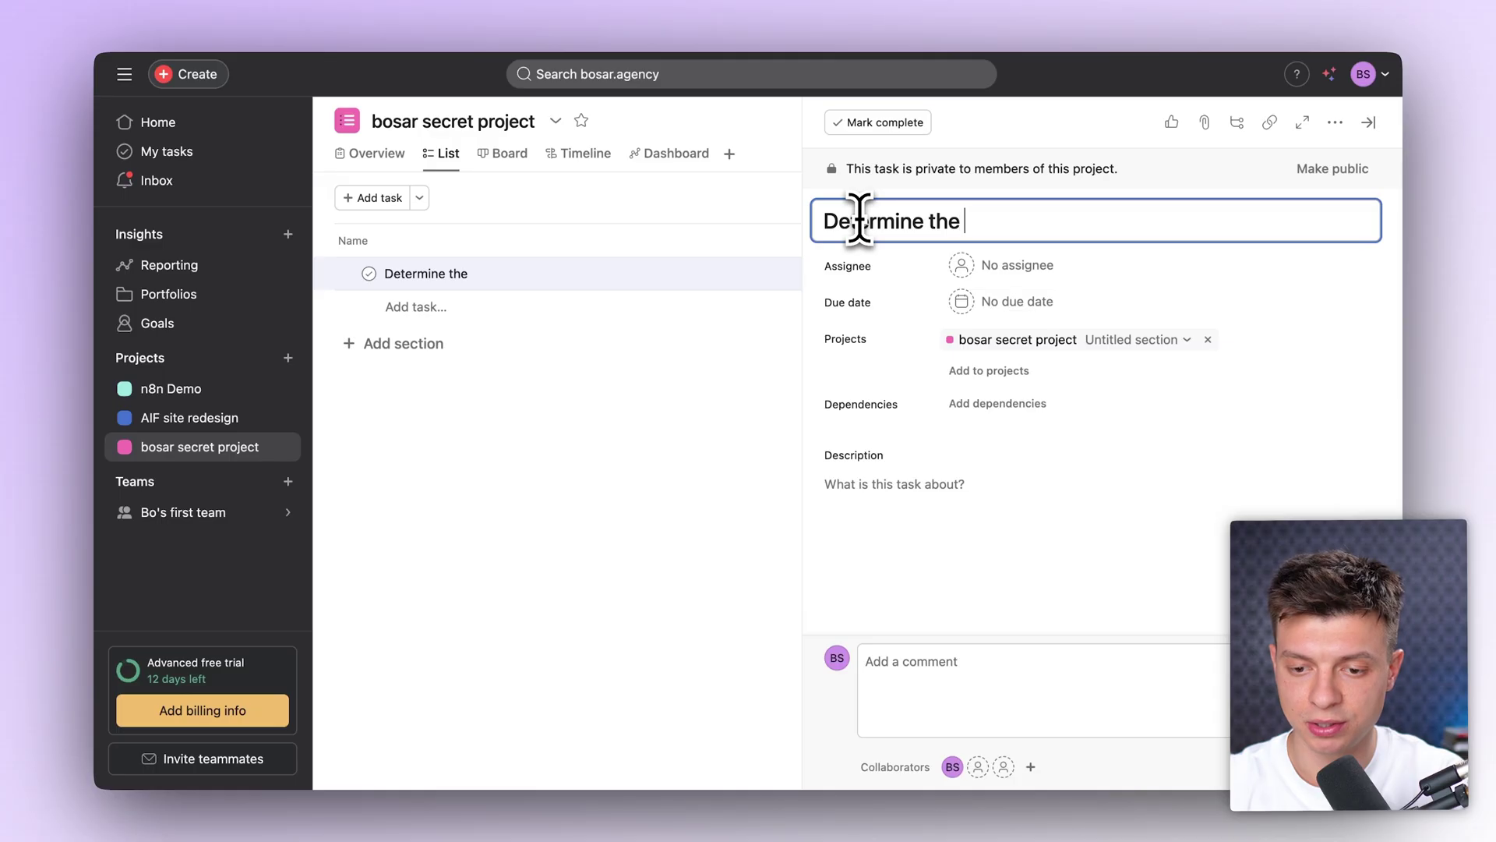
pyautogui.write('s')
pyautogui.press('Escape')
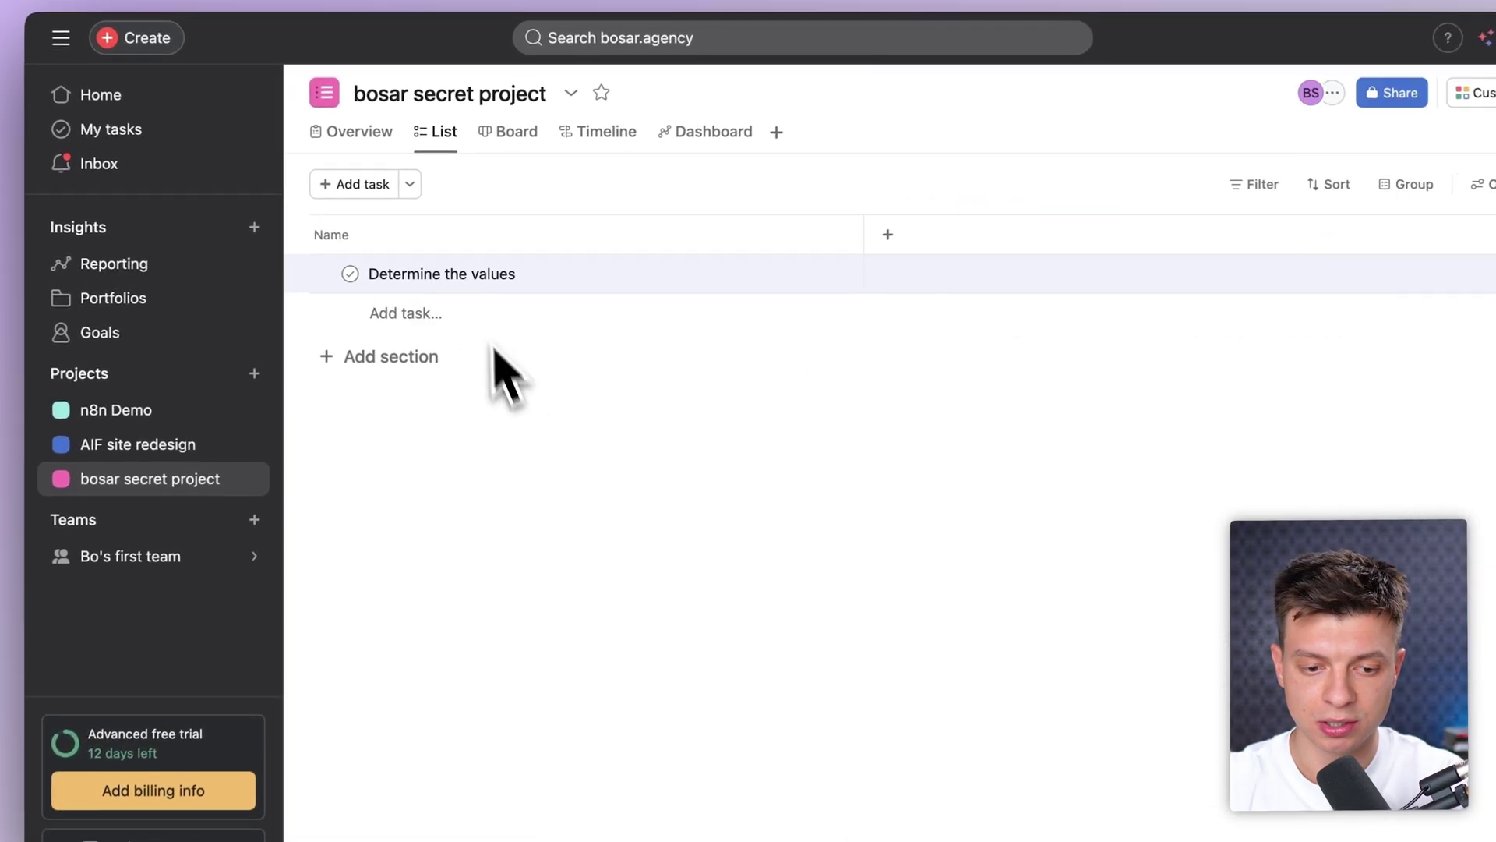
pyautogui.click(475, 312)
pyautogui.write('describe our')
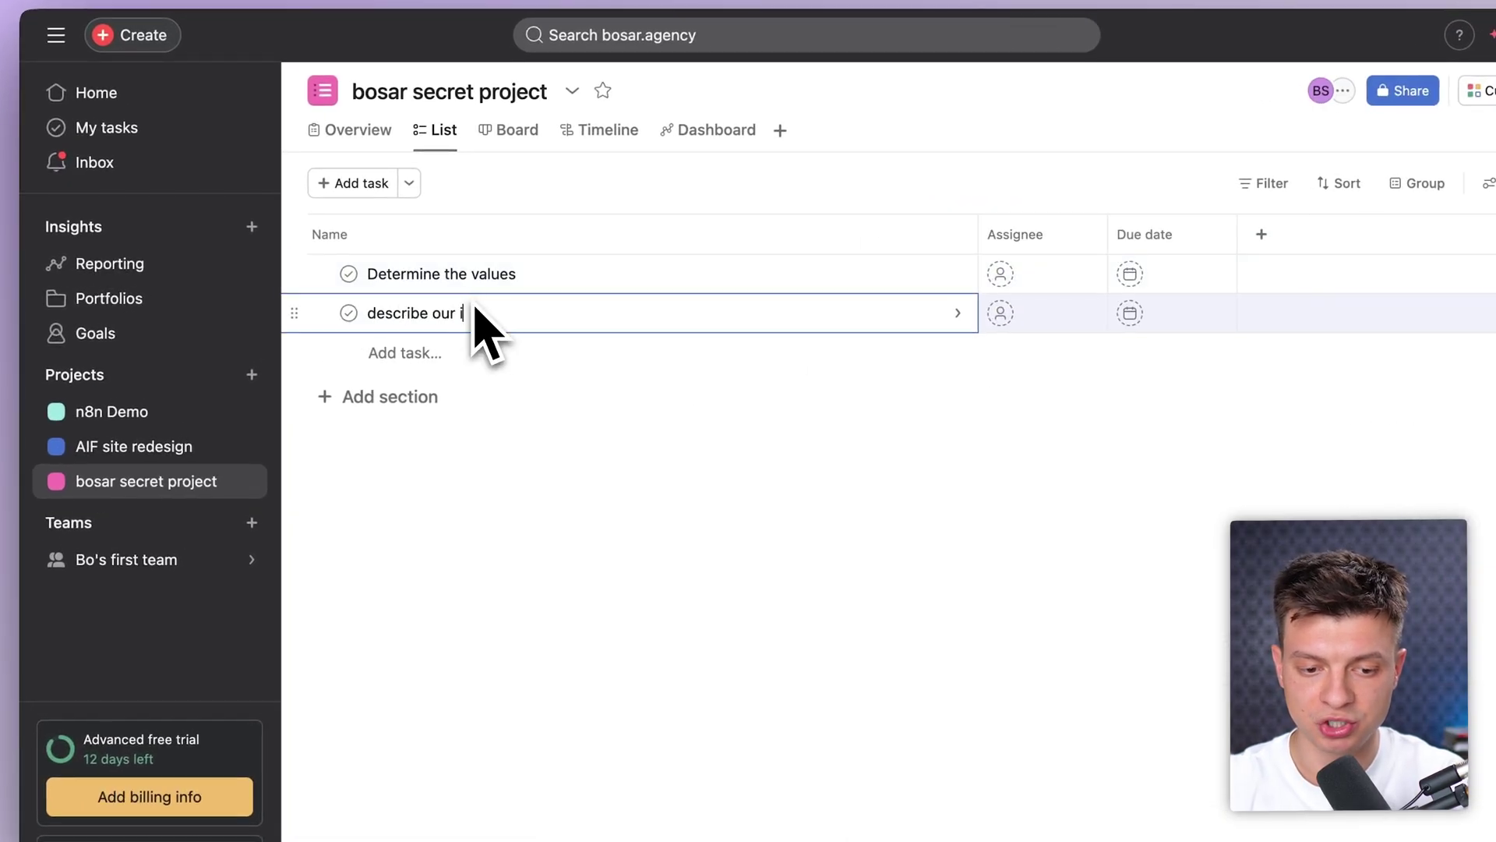
pyautogui.write(' mission')
pyautogui.click(582, 525)
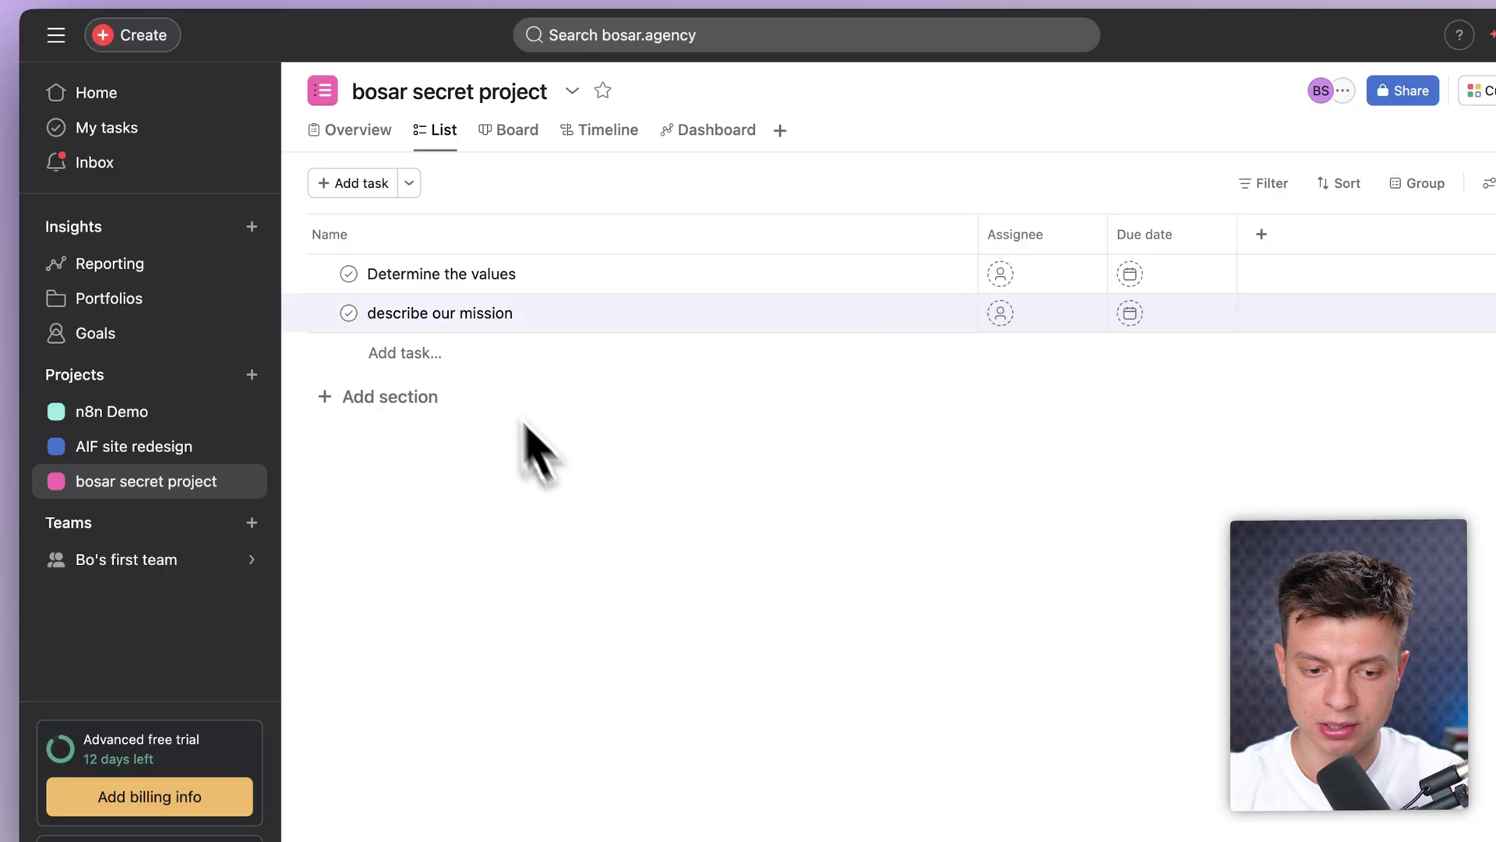
pyautogui.click(477, 357)
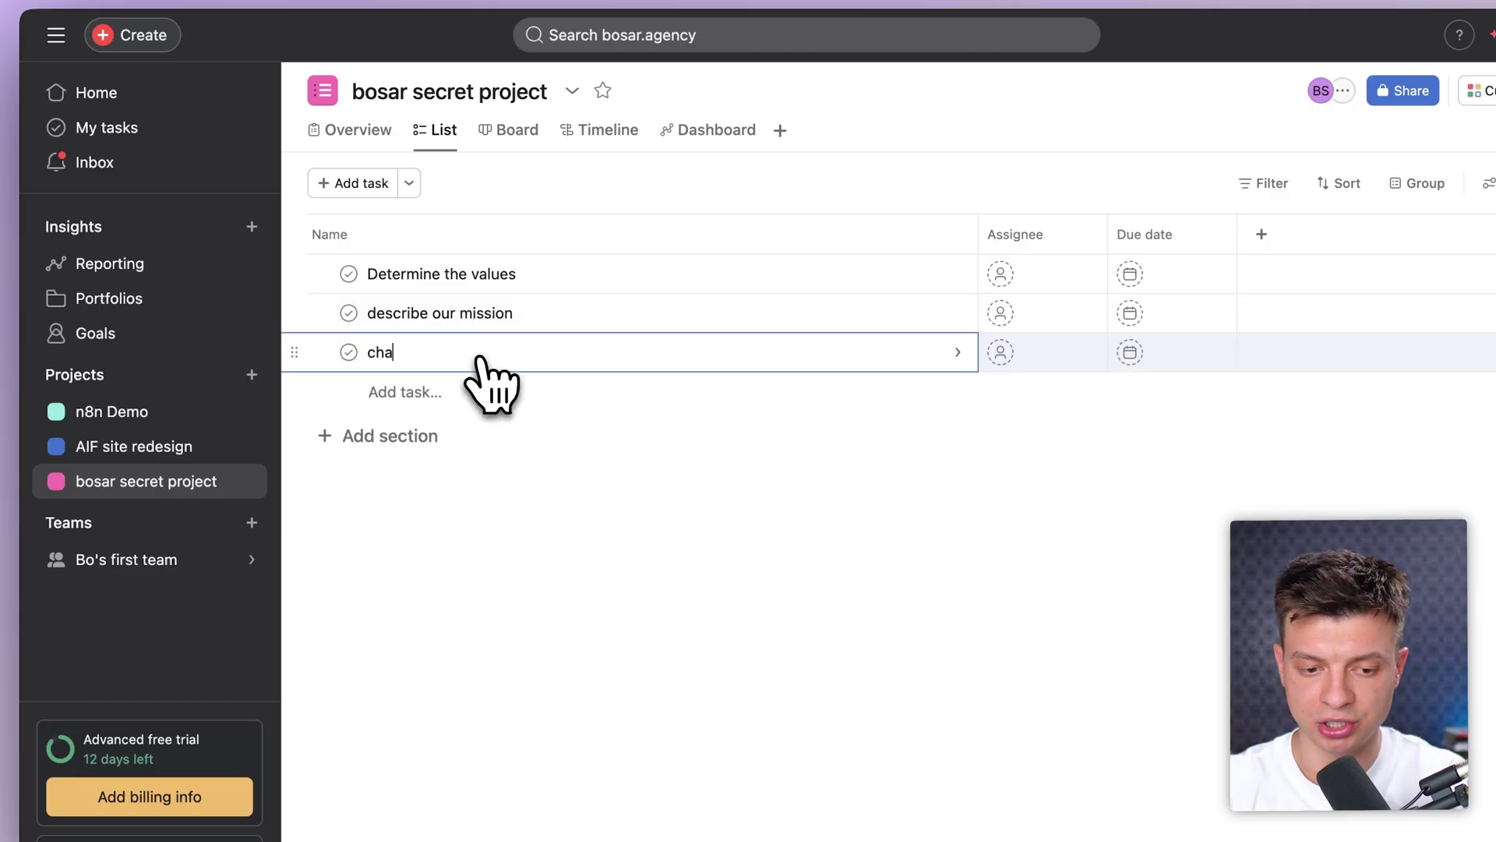
pyautogui.write('change the website')
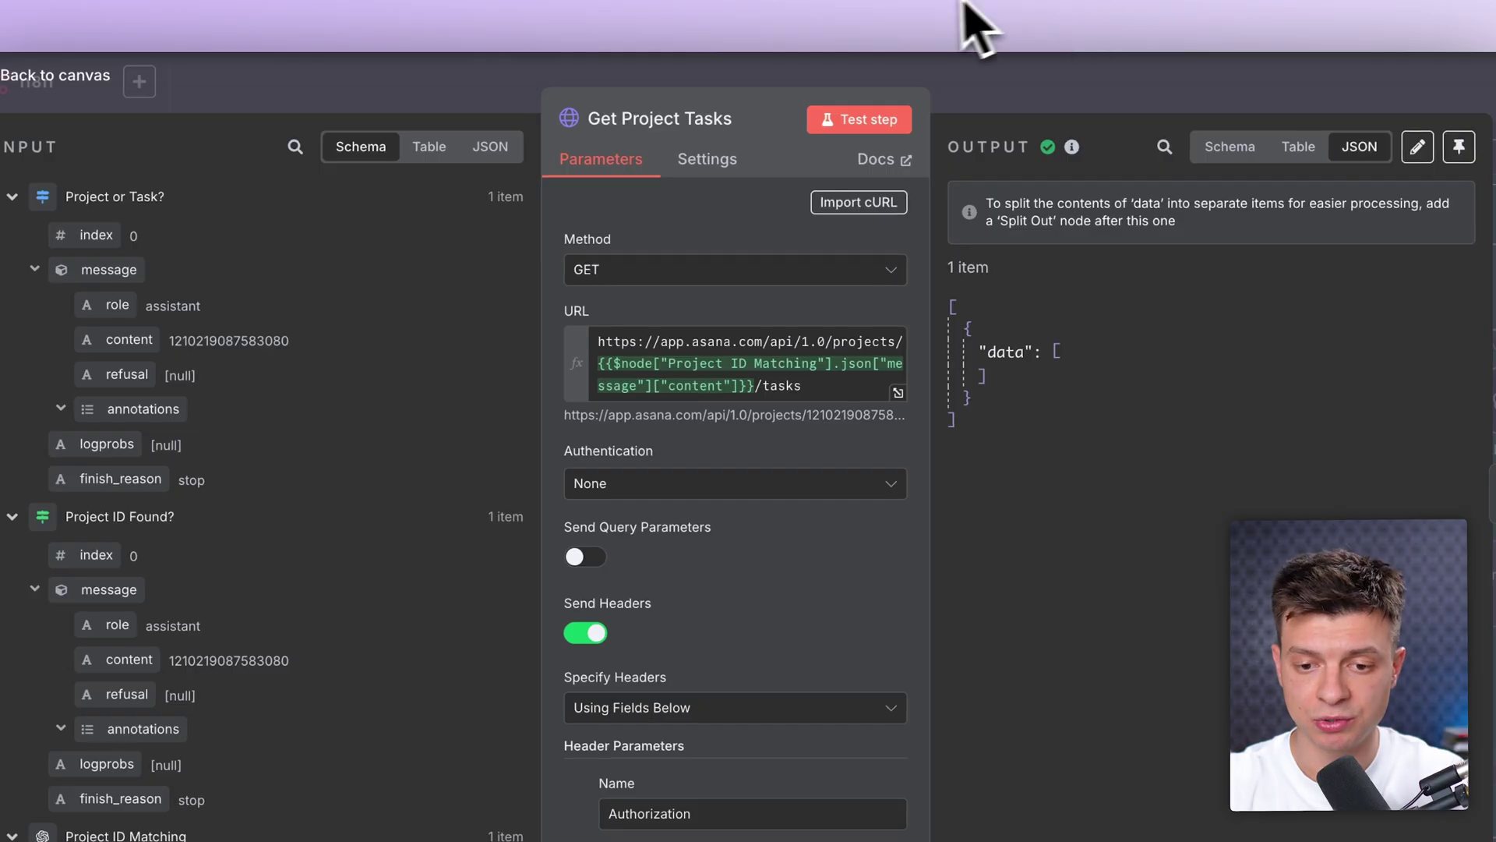
# Step: Rerun Get Project Tasks, confirming Determine the values and describe our mission appear with gids
pyautogui.click(863, 123)
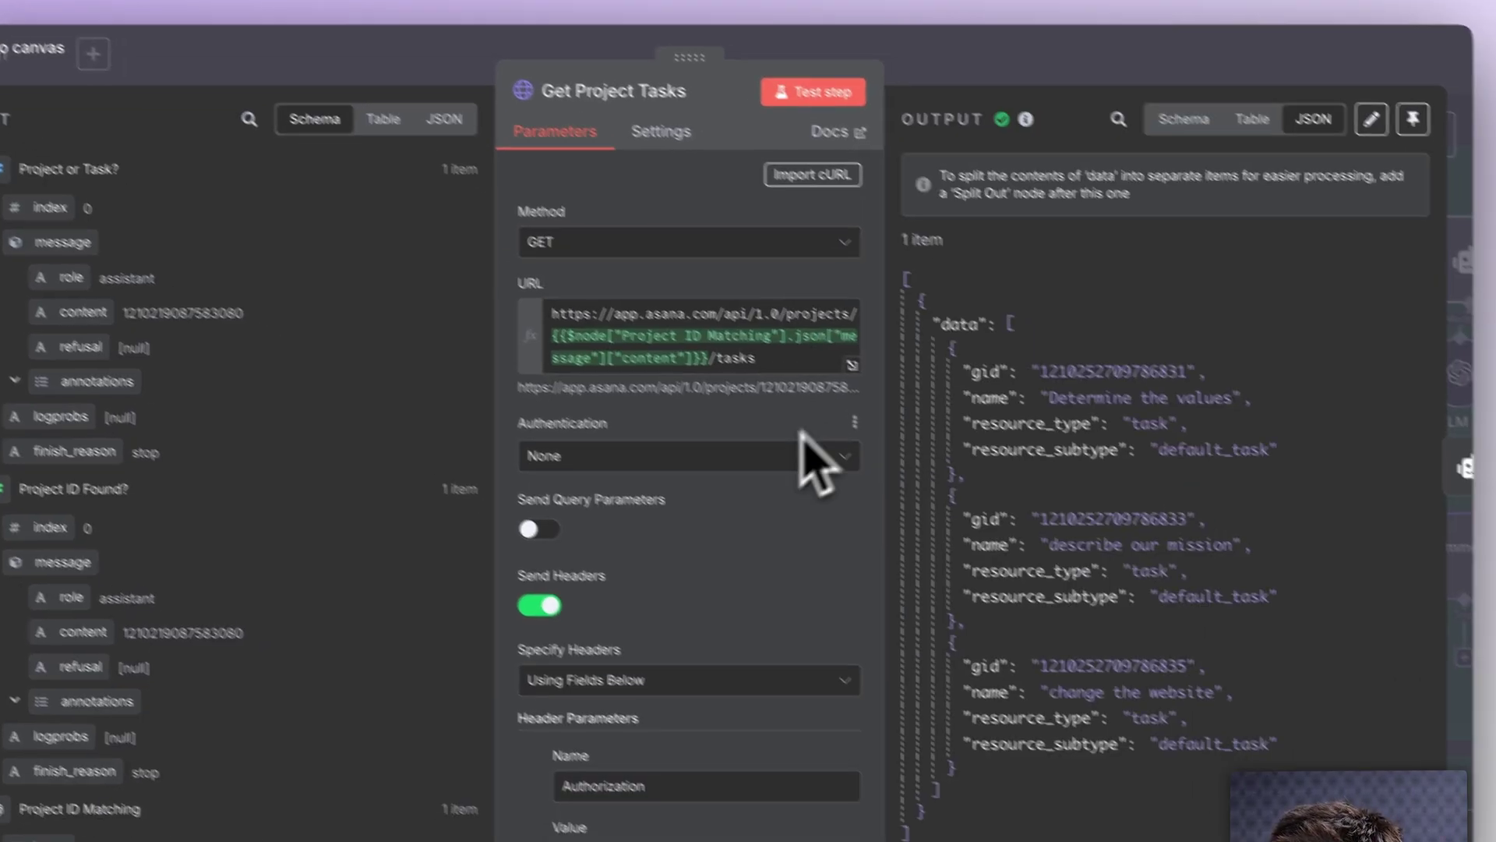
pyautogui.scroll(-2, 1091, 513)
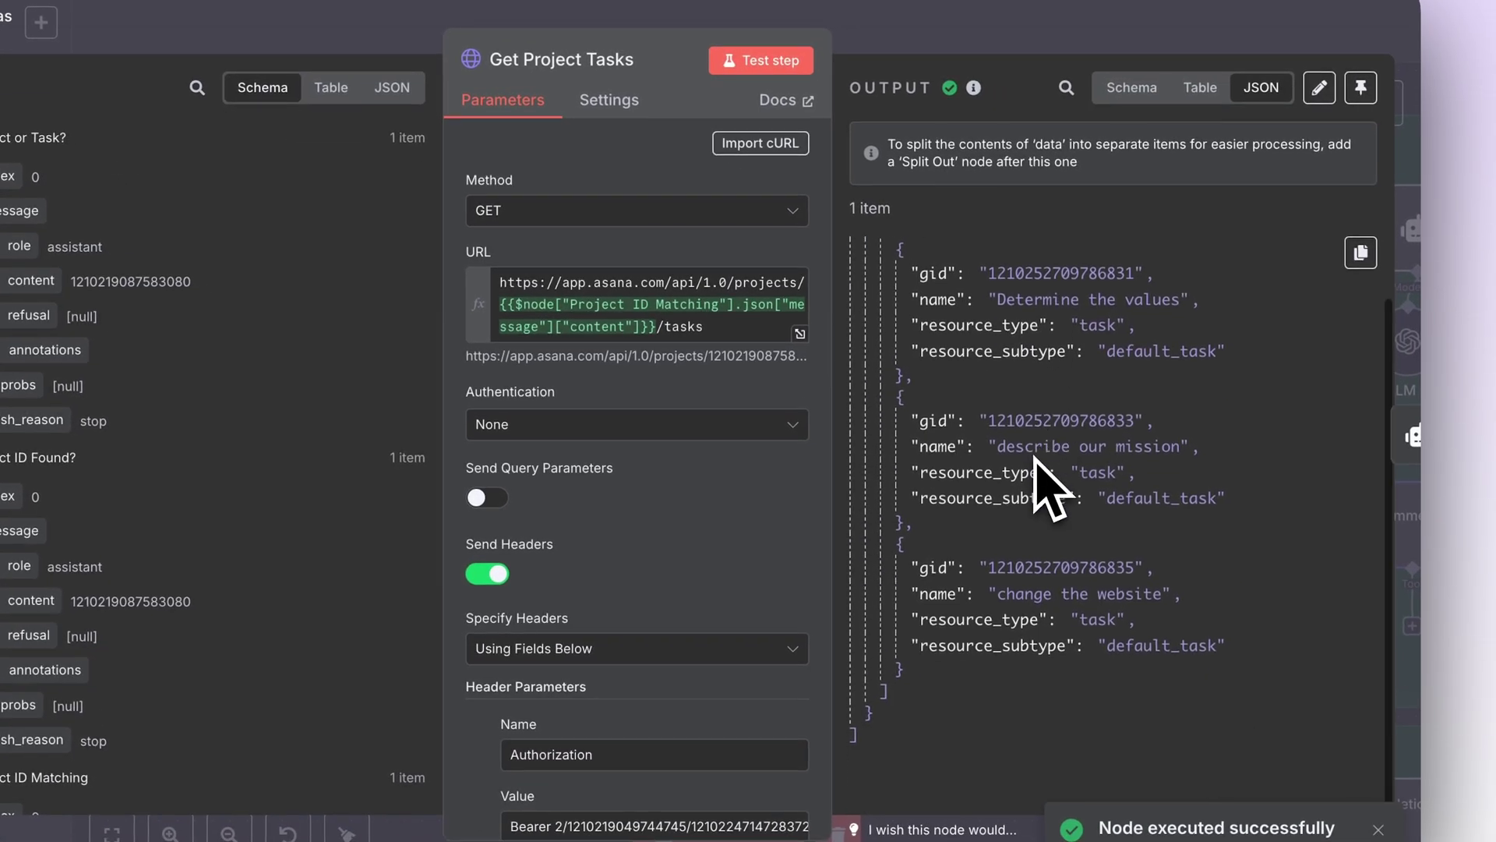
pyautogui.scroll(1, 1040, 483)
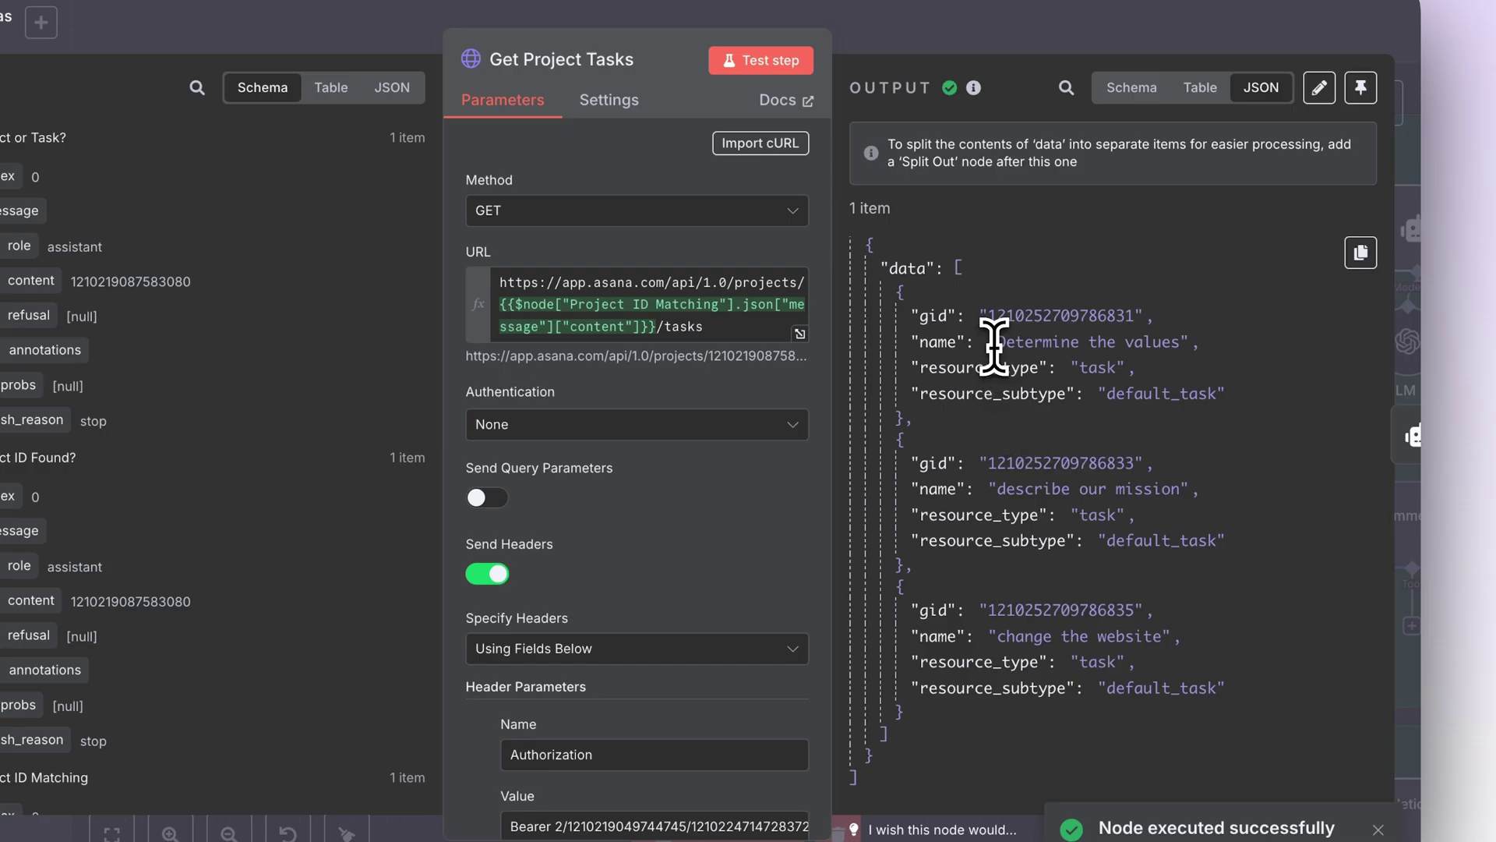
pyautogui.moveTo(994, 343); pyautogui.dragTo(1192, 343)
pyautogui.moveTo(1005, 488); pyautogui.dragTo(1196, 488)
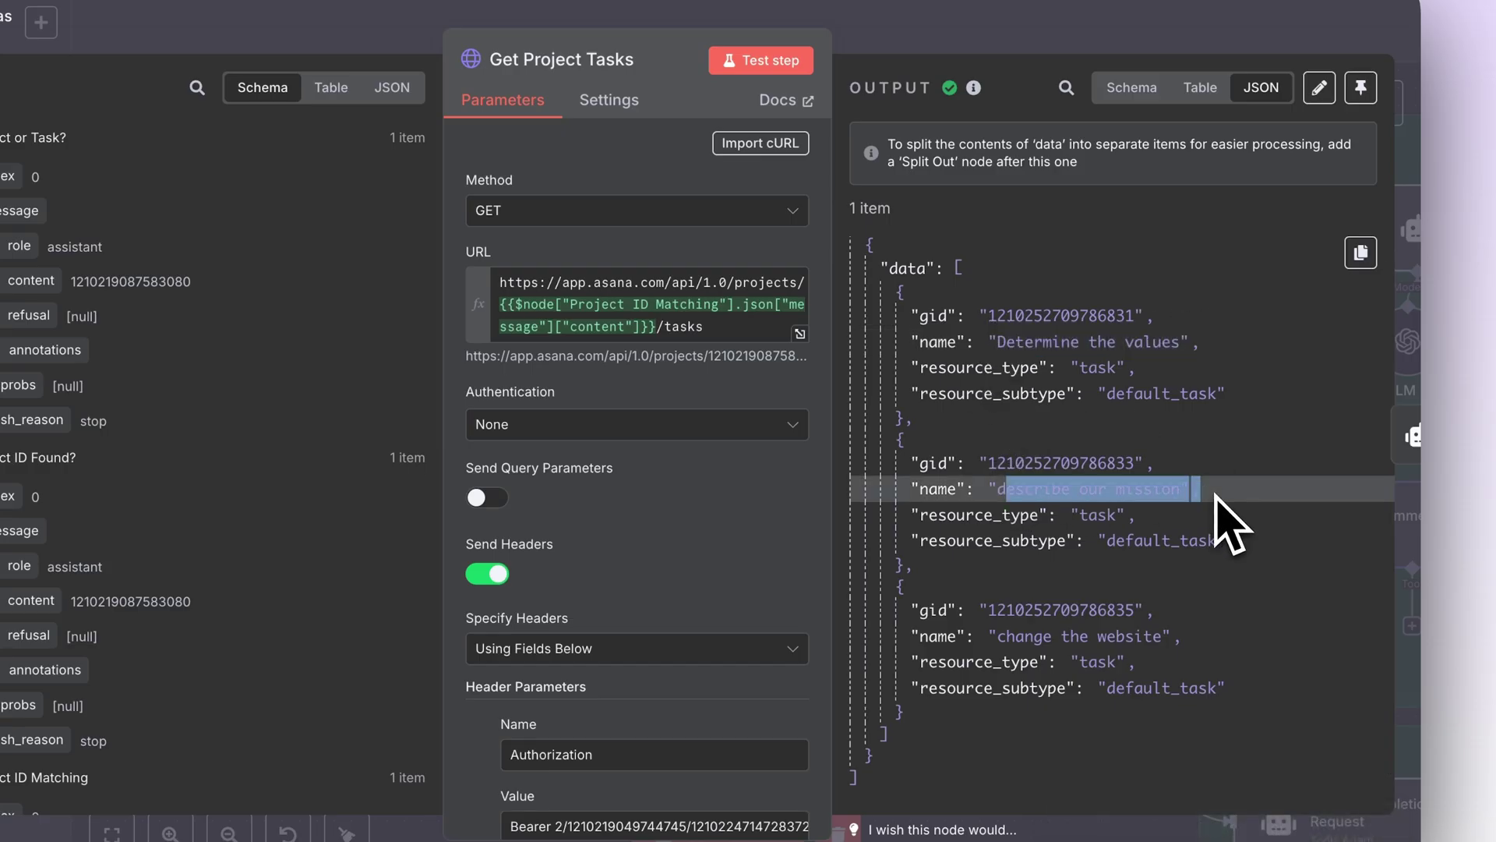
pyautogui.click(1000, 637)
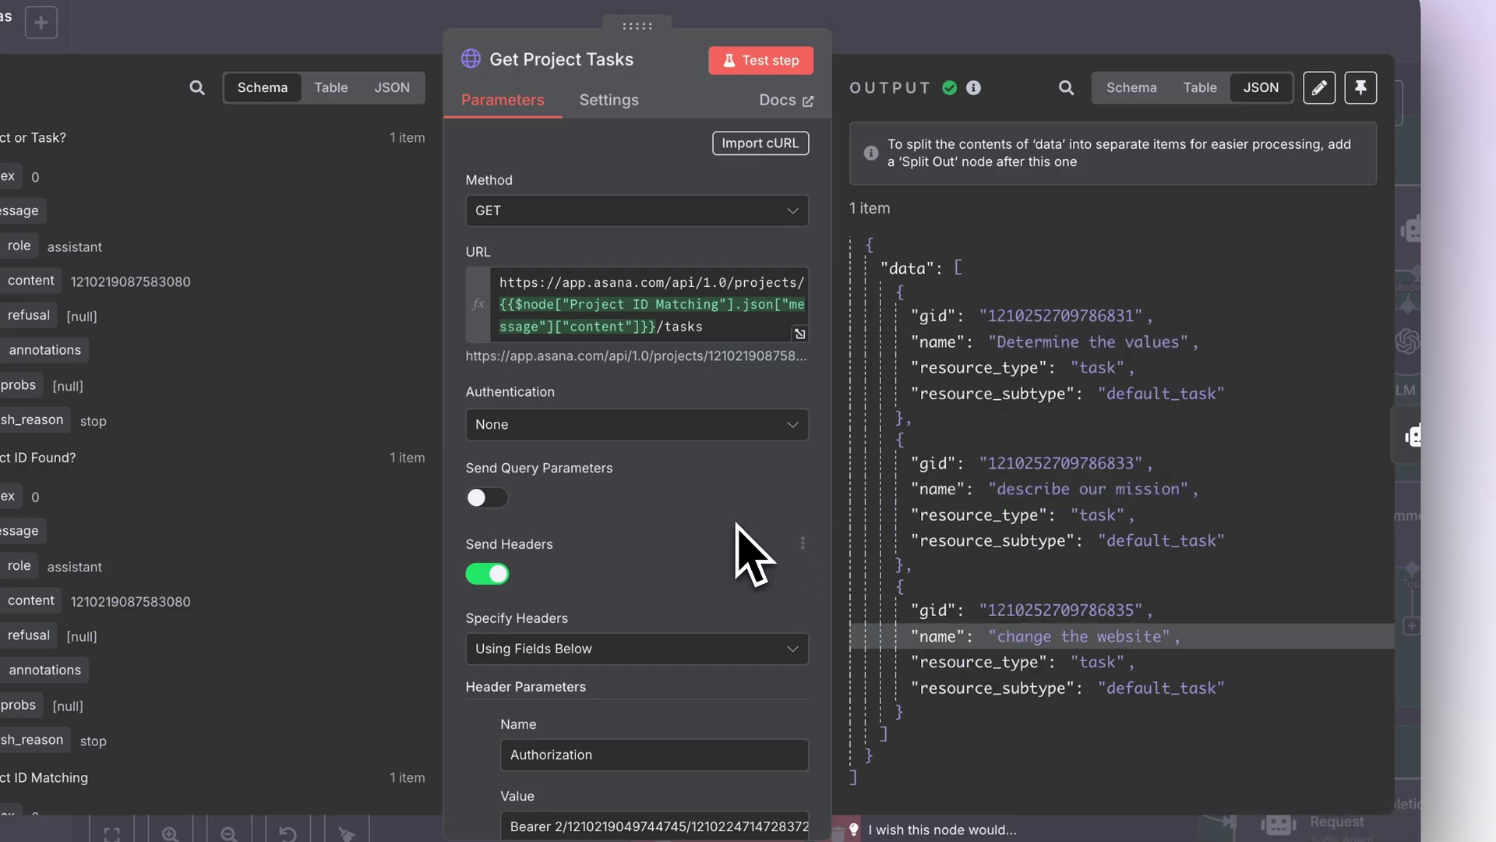
pyautogui.press('Escape')
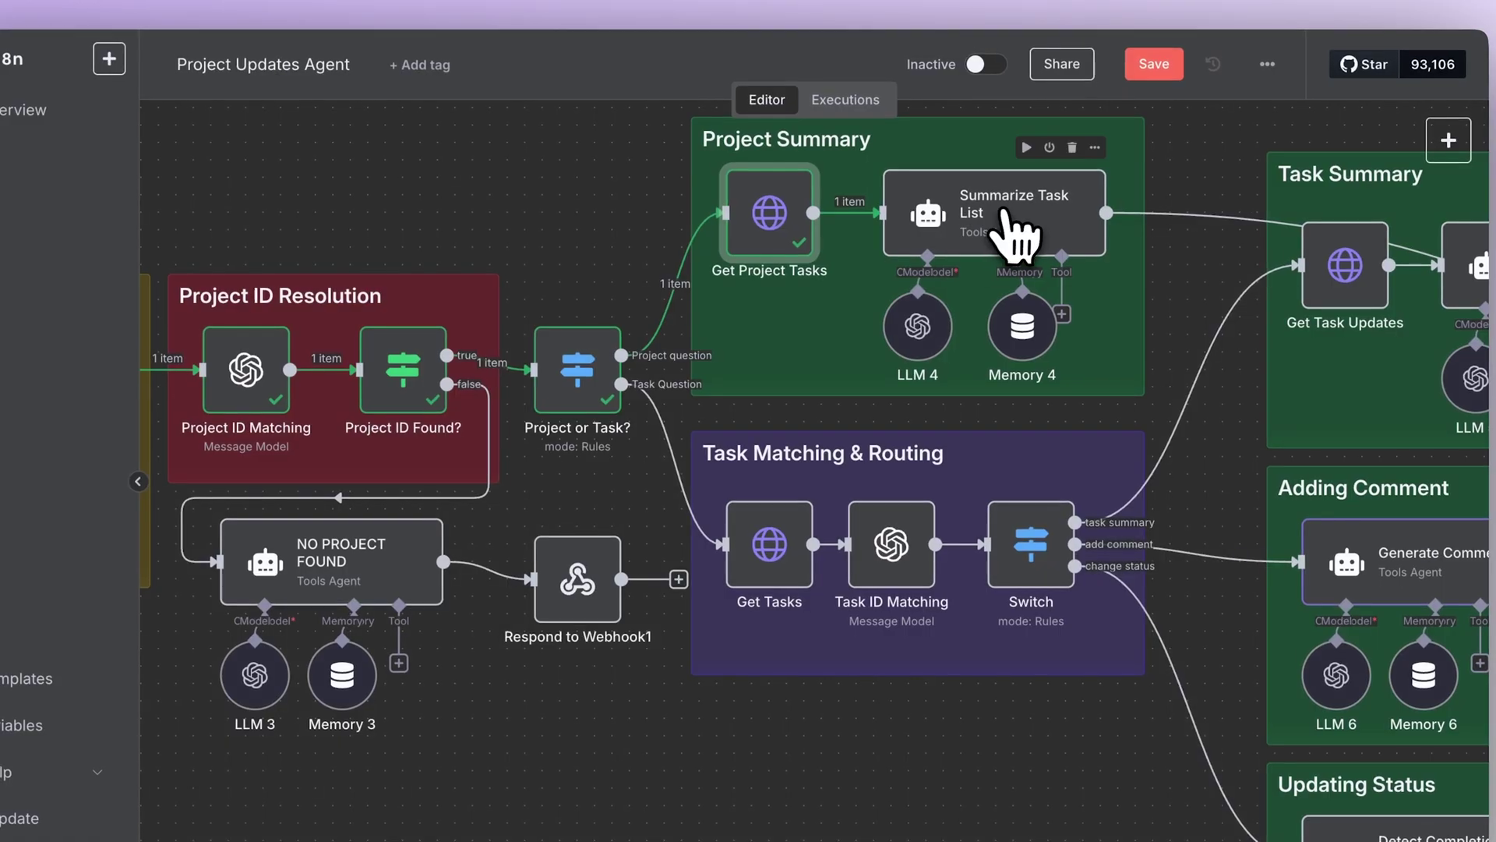
# Step: Check the Summarize Task List agent's prompt expression and its result
pyautogui.doubleClick(1012, 212)
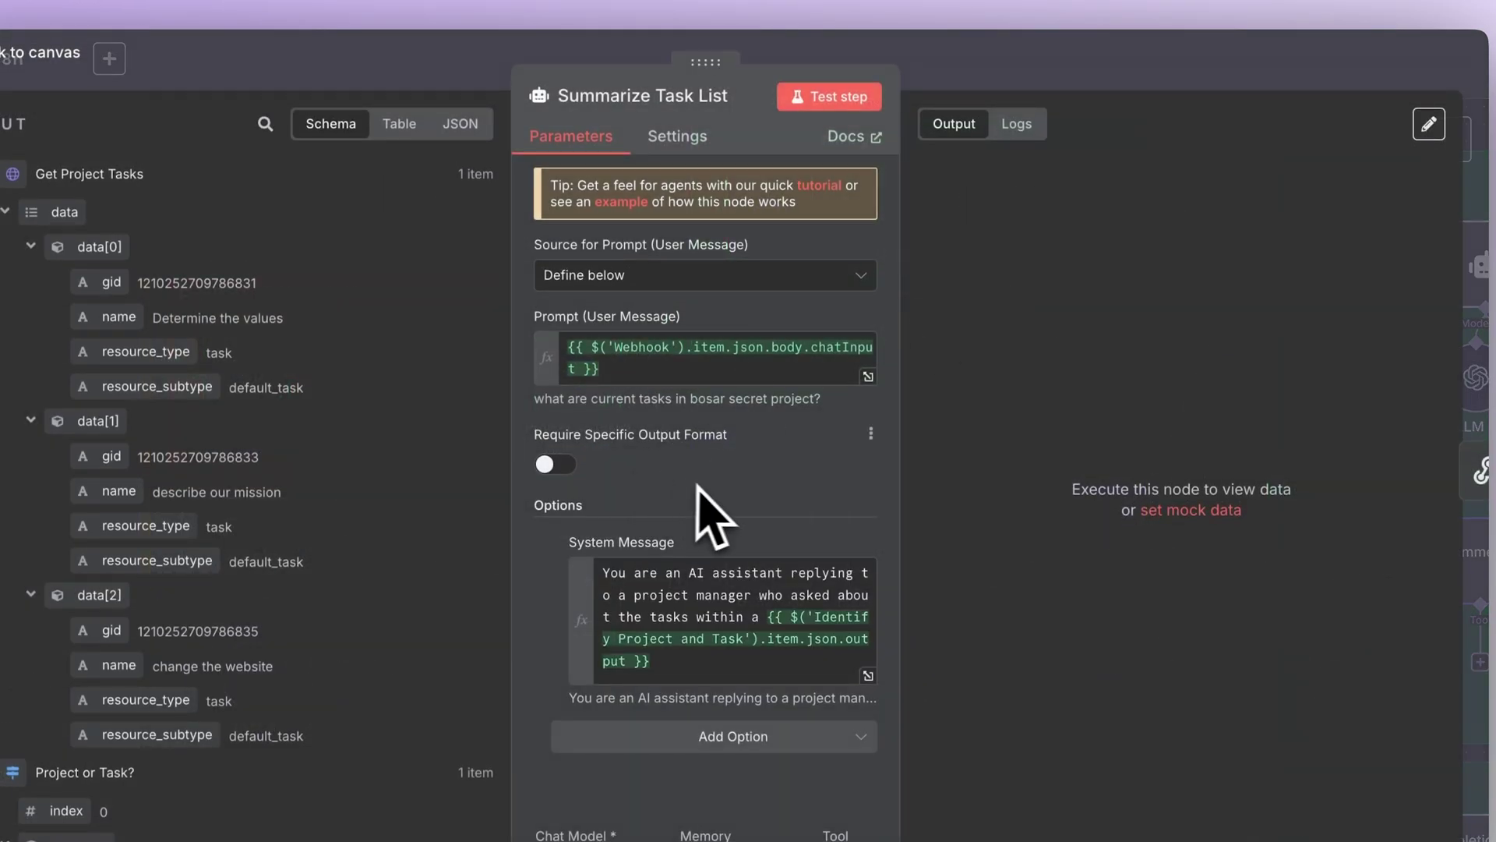
pyautogui.click(617, 366)
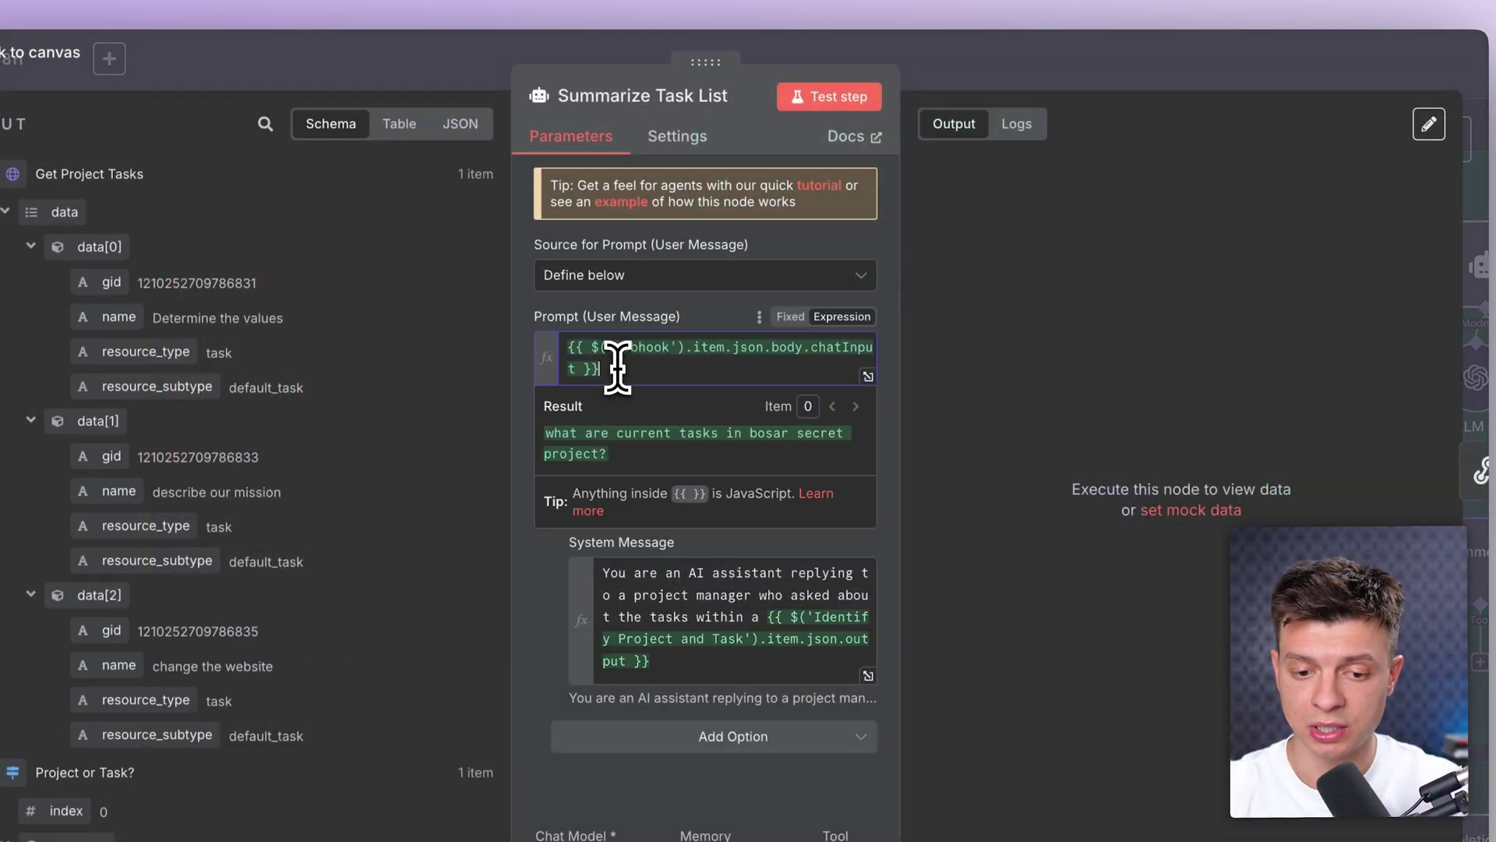
pyautogui.moveTo(617, 366); pyautogui.dragTo(566, 347)
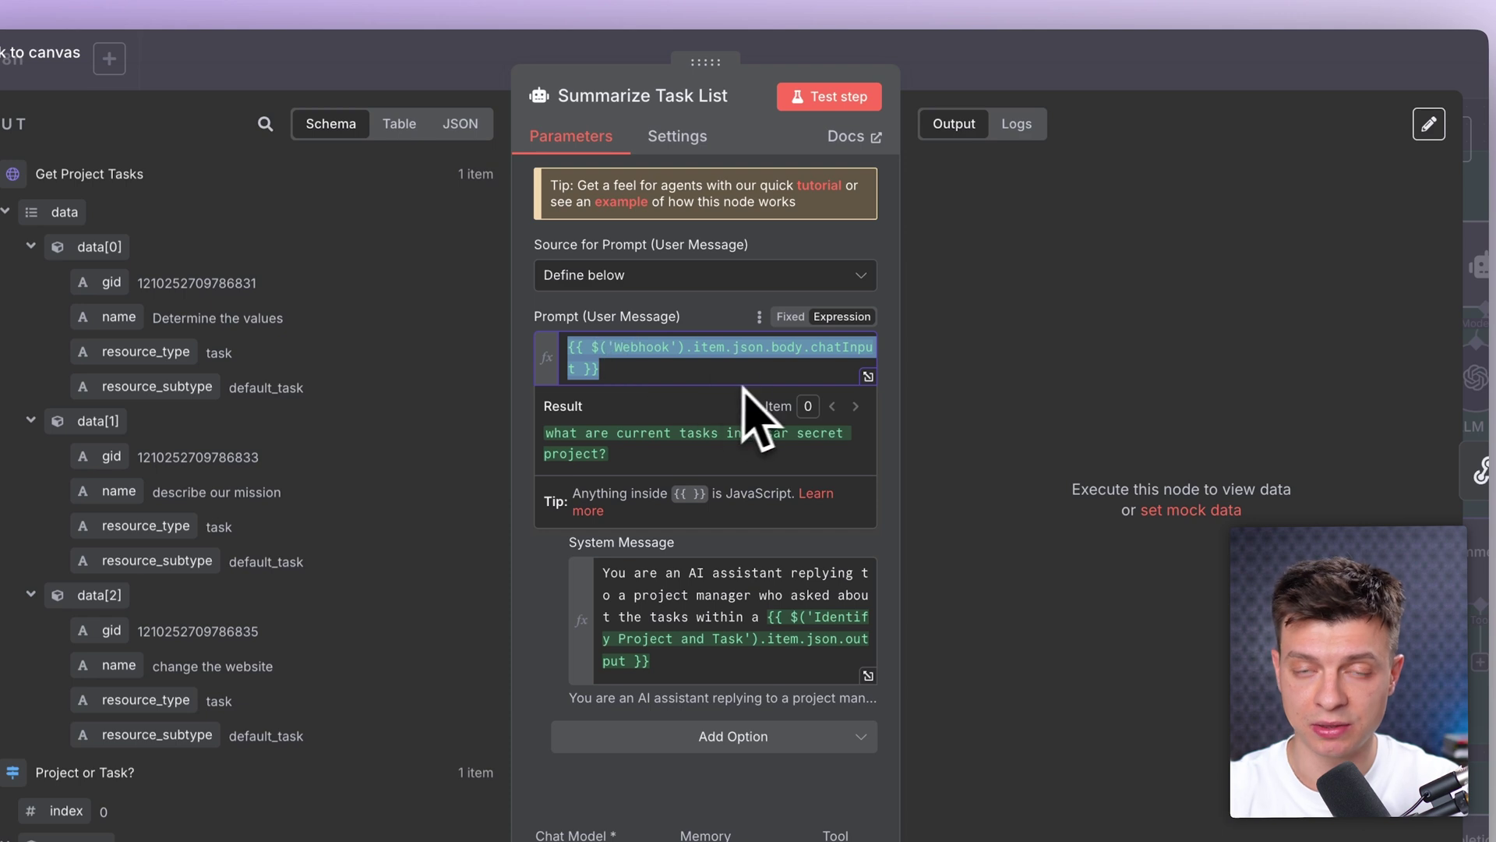
pyautogui.click(718, 320)
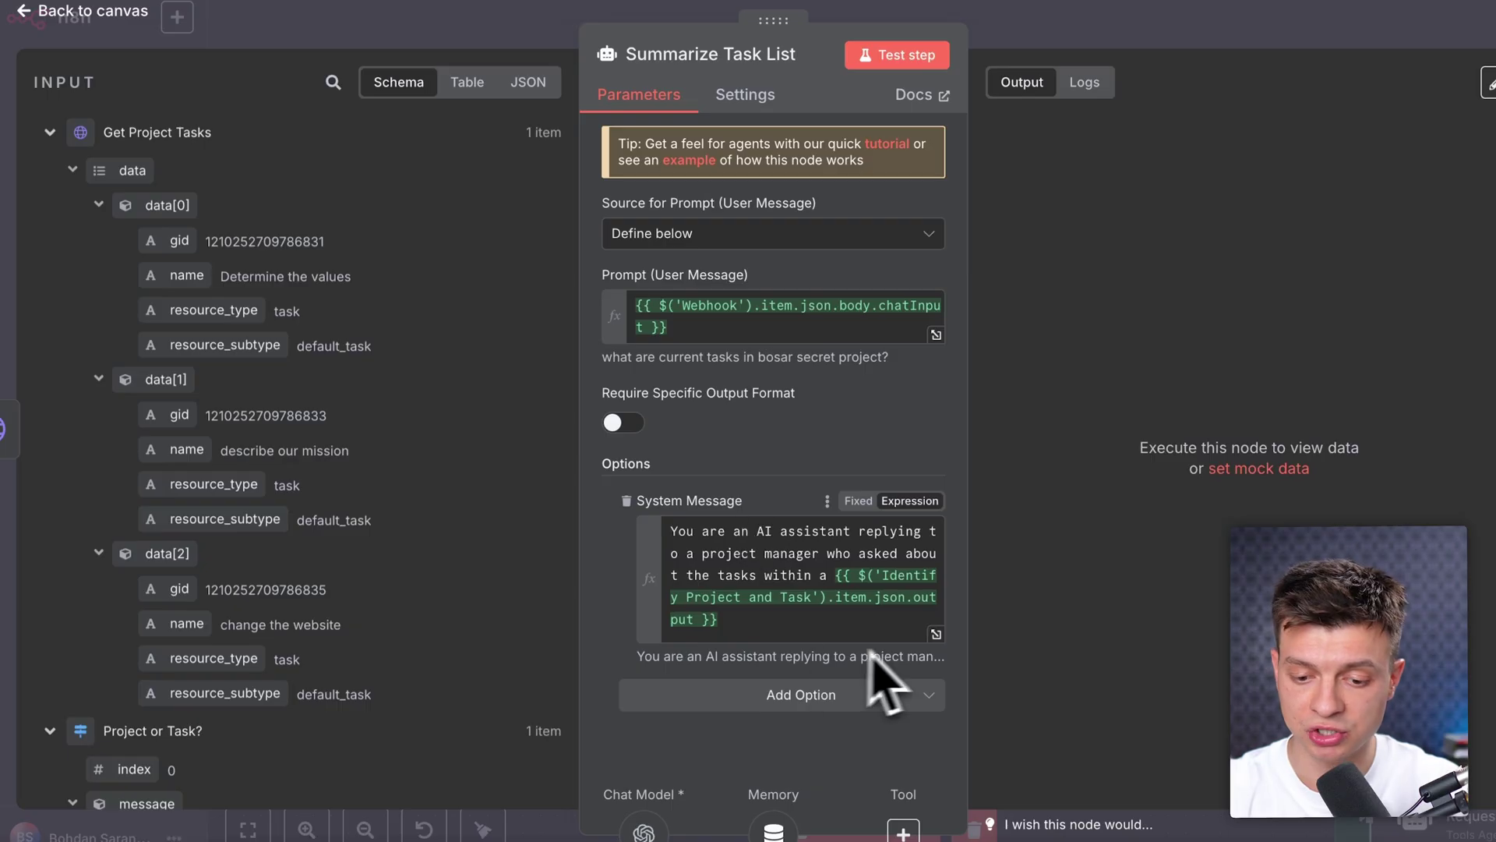
# Step: Review the system message's project-and-task reference and the three resolved task bullets
pyautogui.click(936, 634)
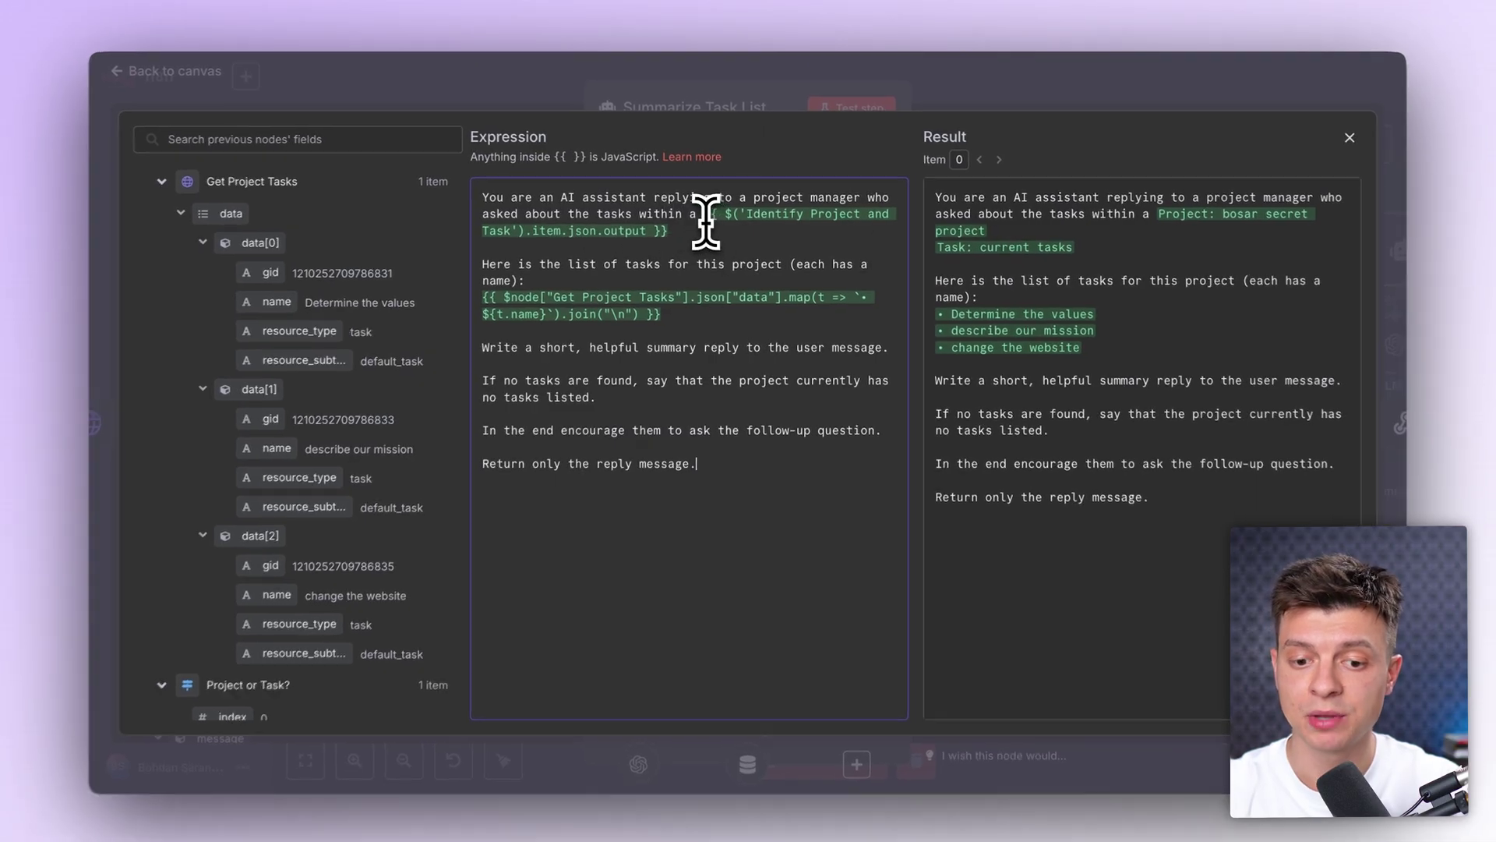
pyautogui.moveTo(705, 220); pyautogui.dragTo(795, 236)
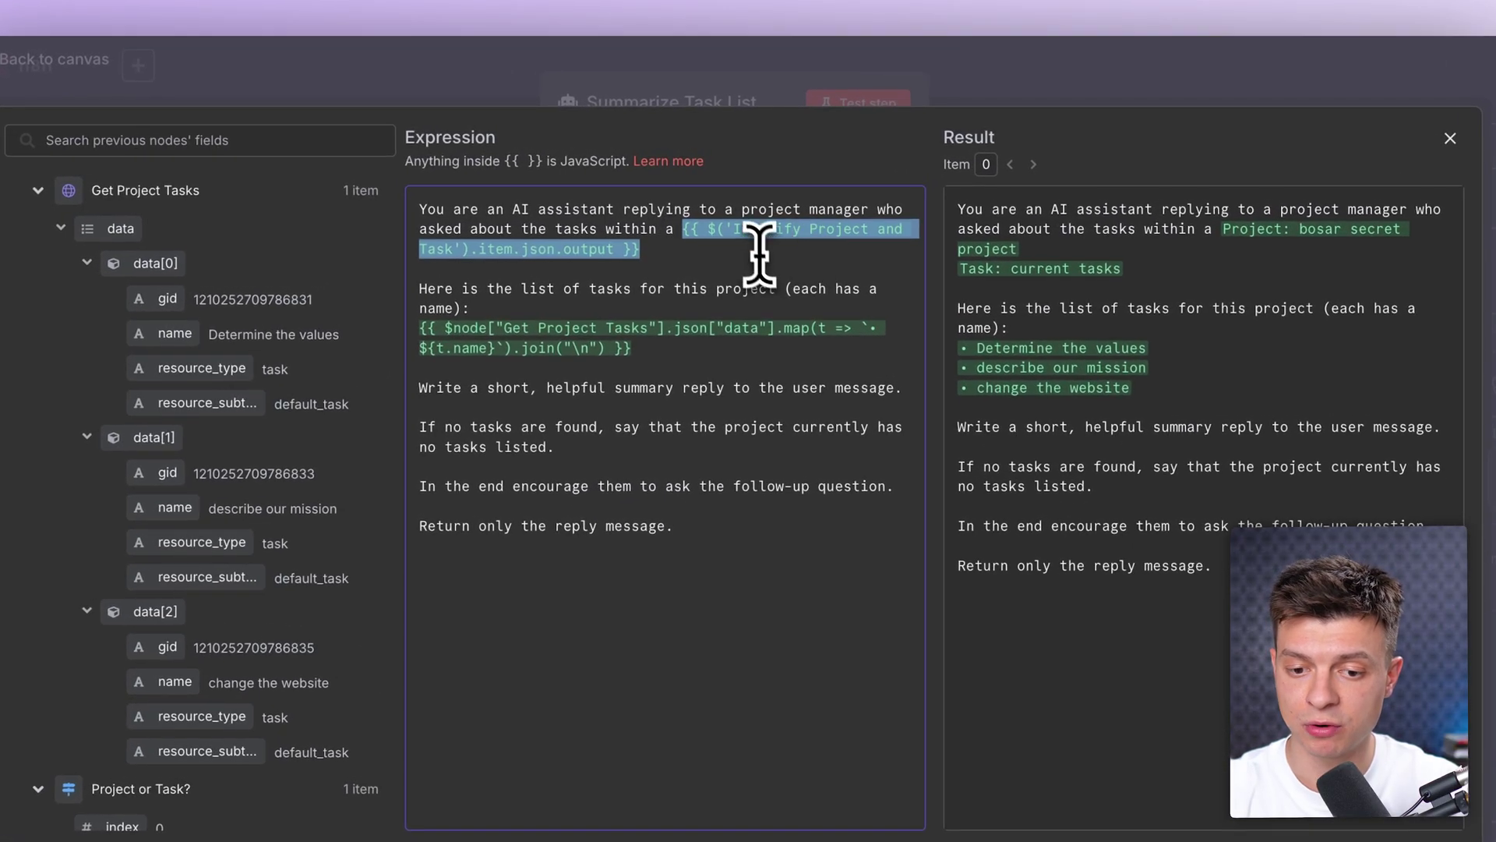
pyautogui.click(741, 250)
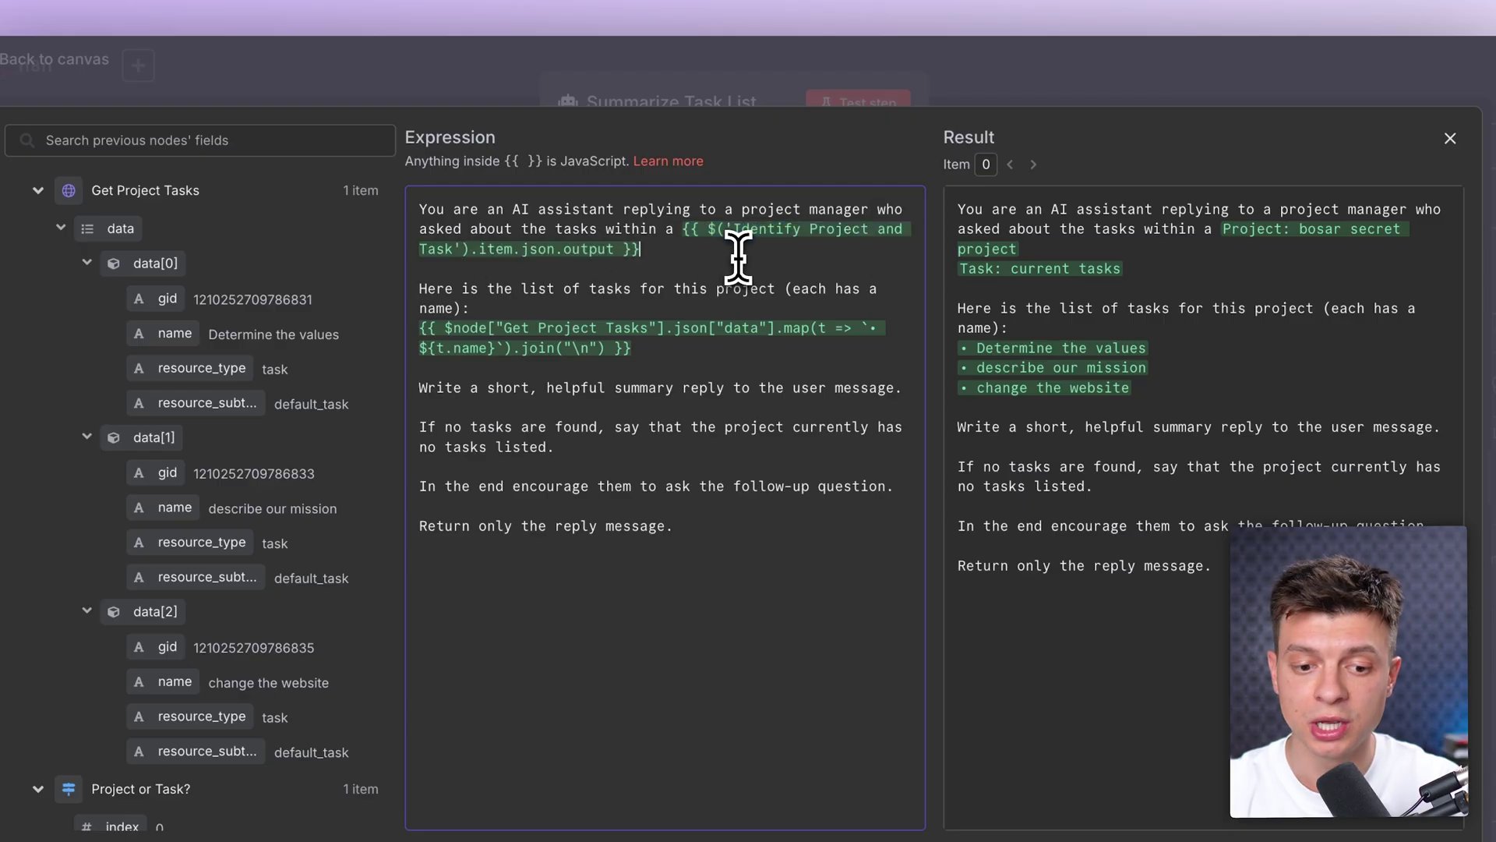
pyautogui.moveTo(476, 293); pyautogui.dragTo(528, 312)
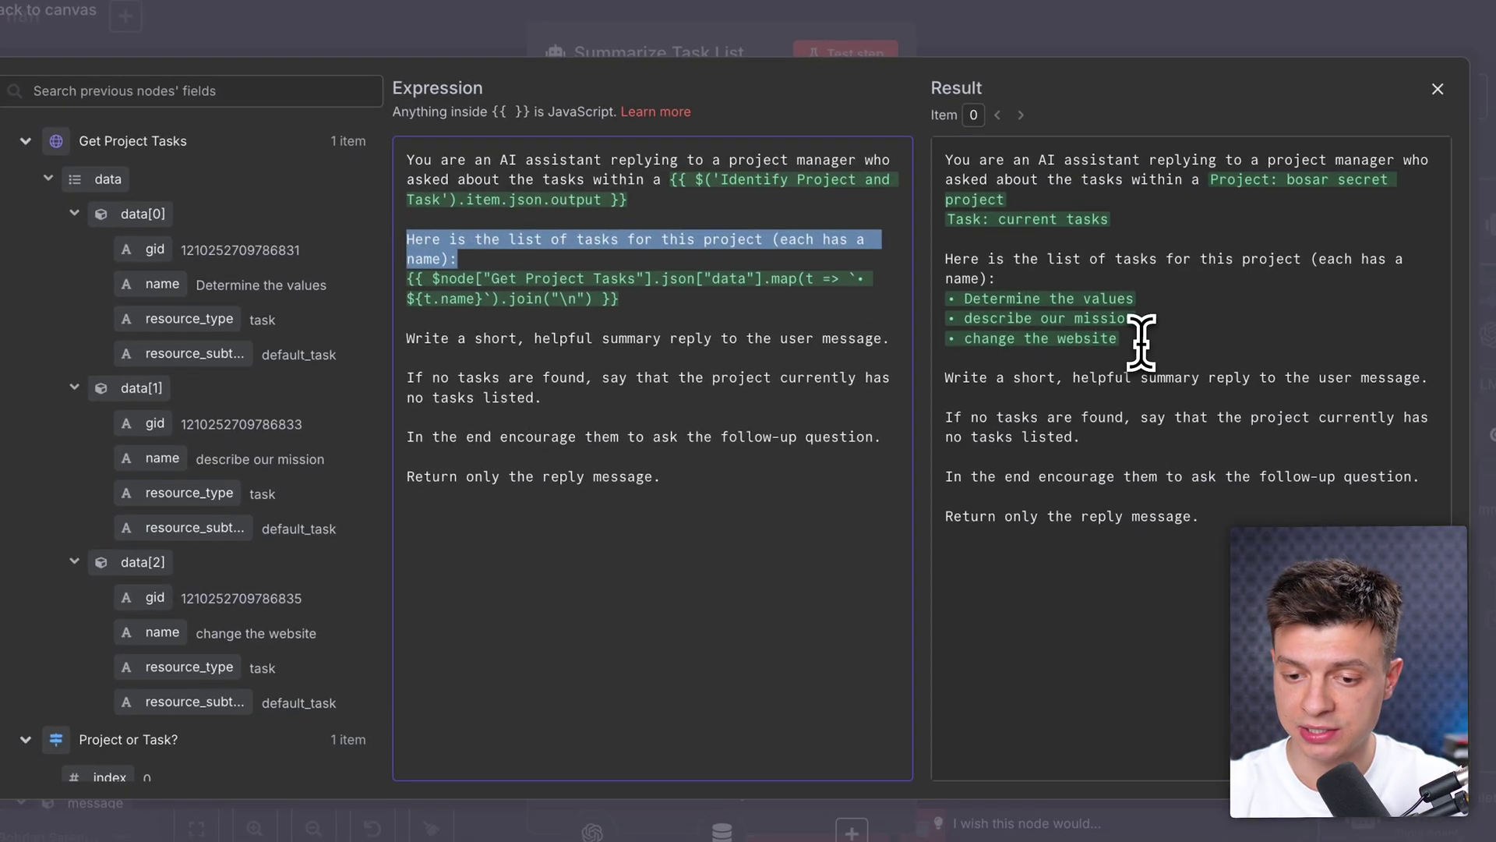
pyautogui.moveTo(975, 214); pyautogui.dragTo(990, 363)
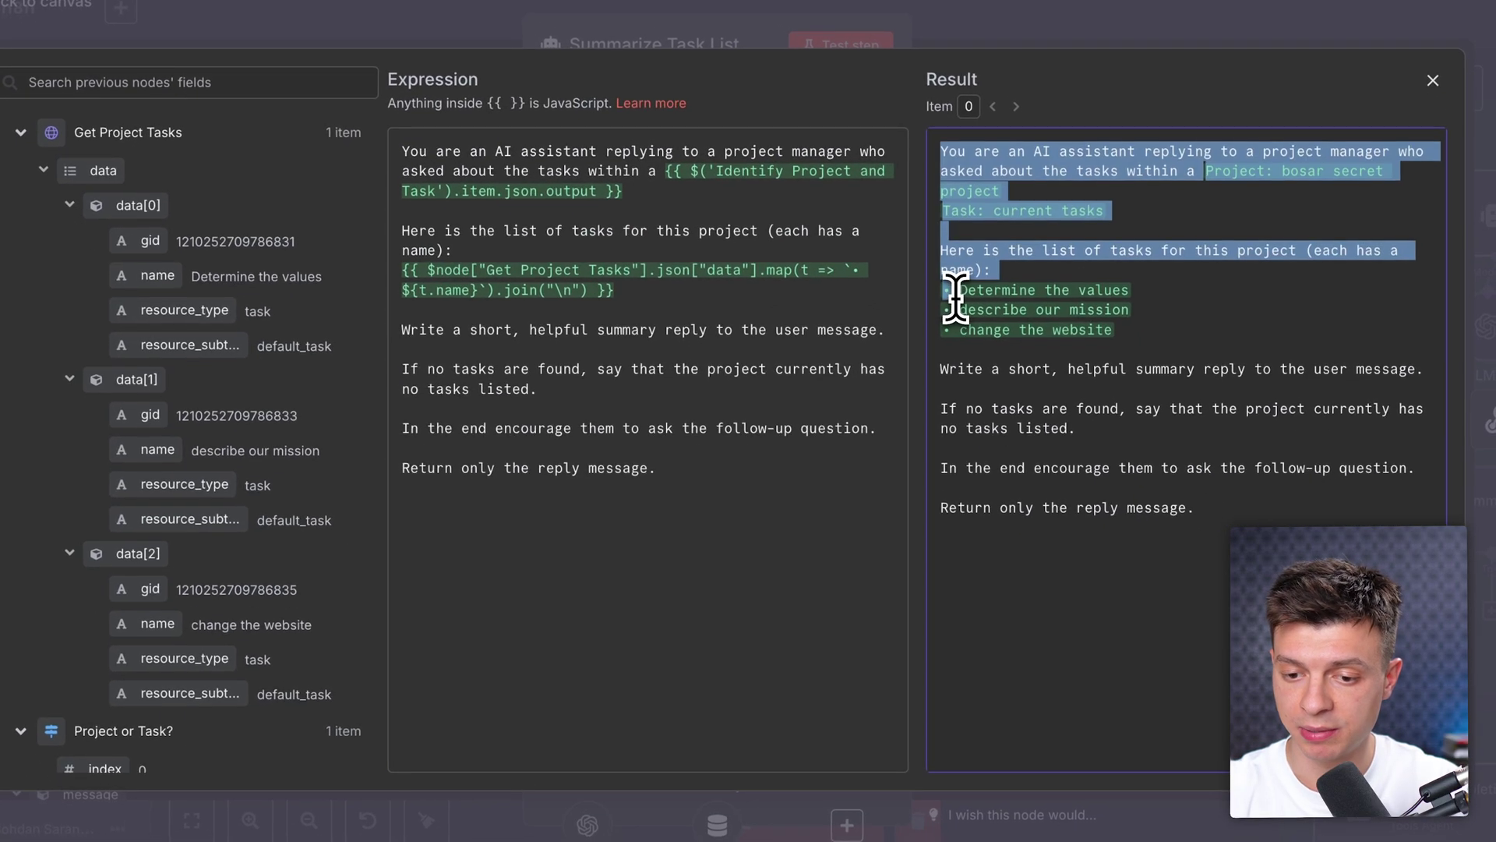
pyautogui.moveTo(956, 297); pyautogui.dragTo(1116, 341)
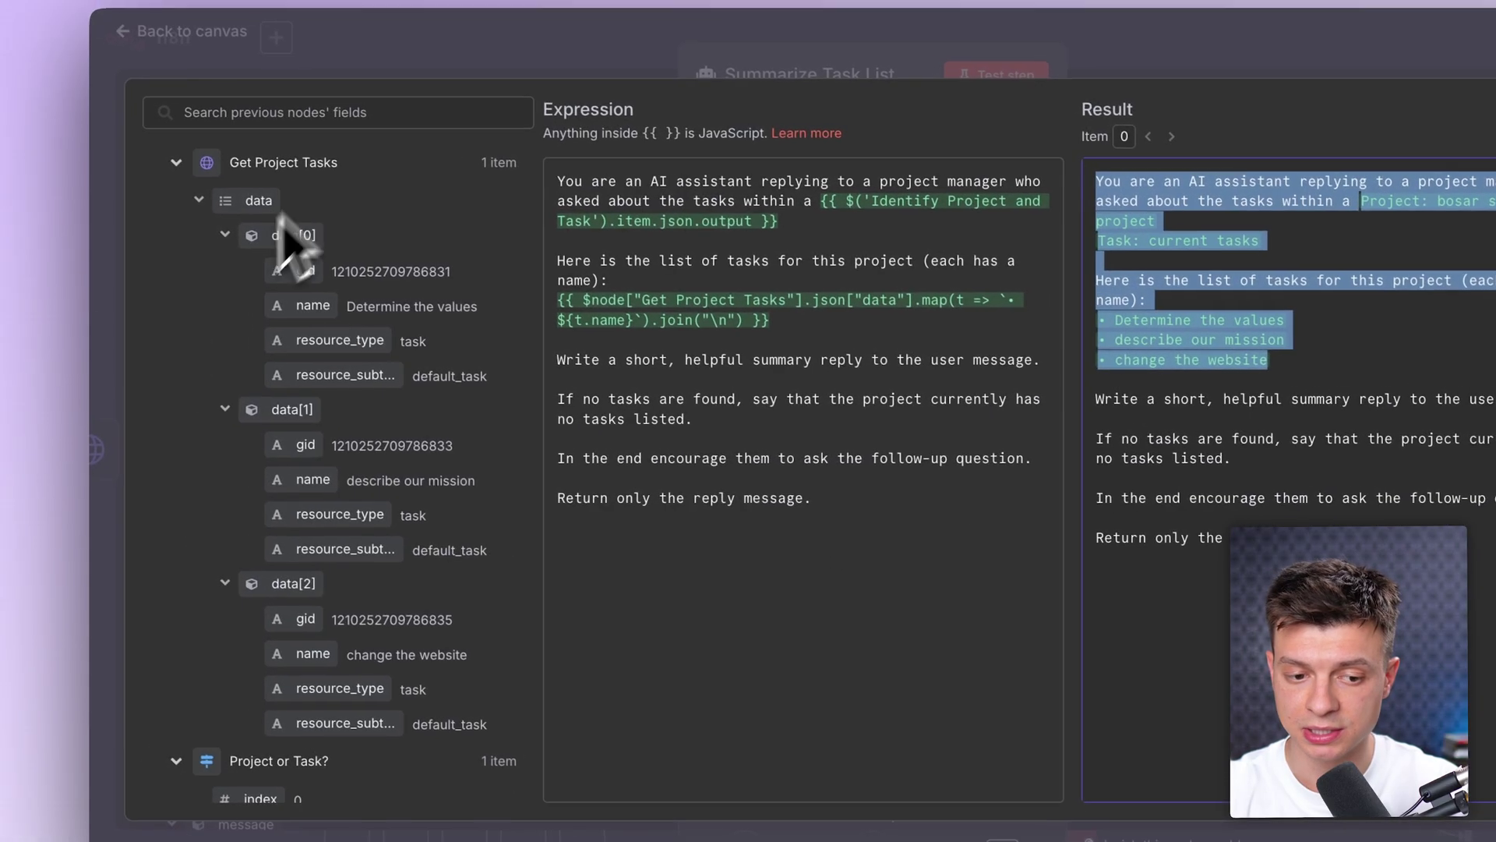
pyautogui.click(741, 366)
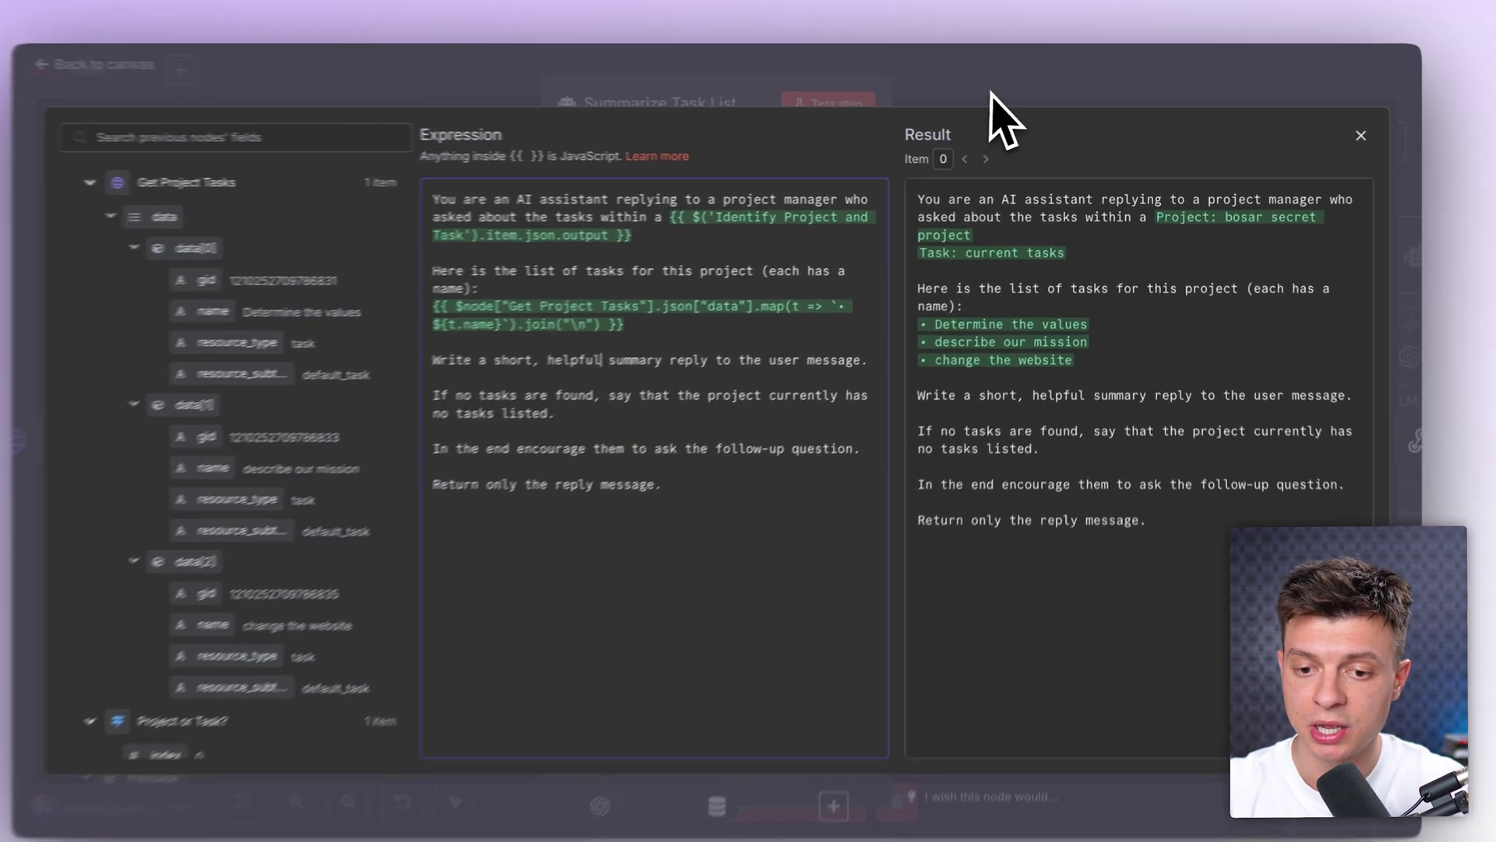
pyautogui.press('Escape')
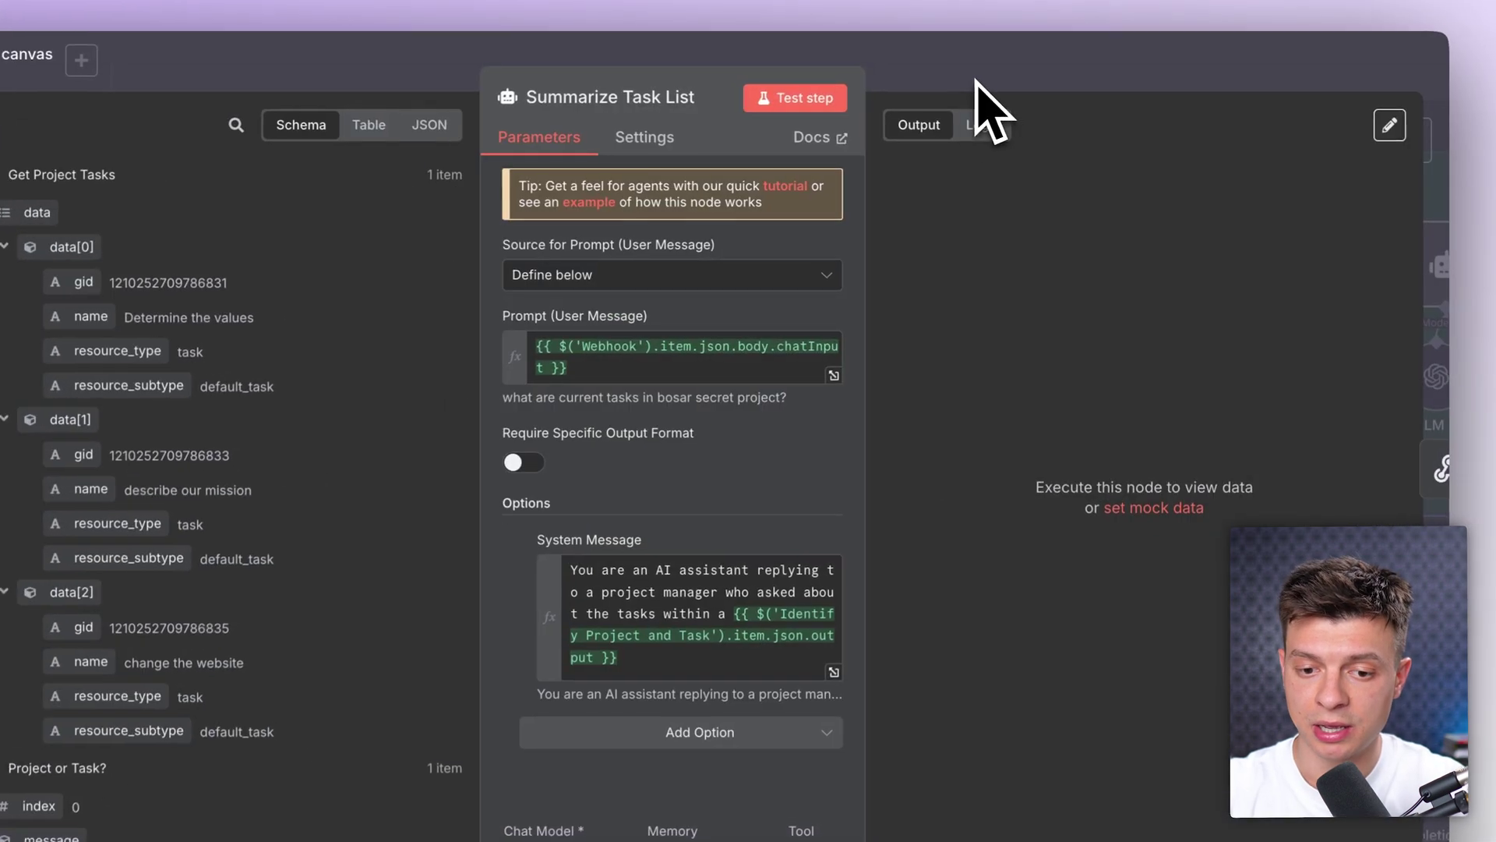
# Step: Test the Summarize Task List agent and return to the canvas
pyautogui.click(770, 100)
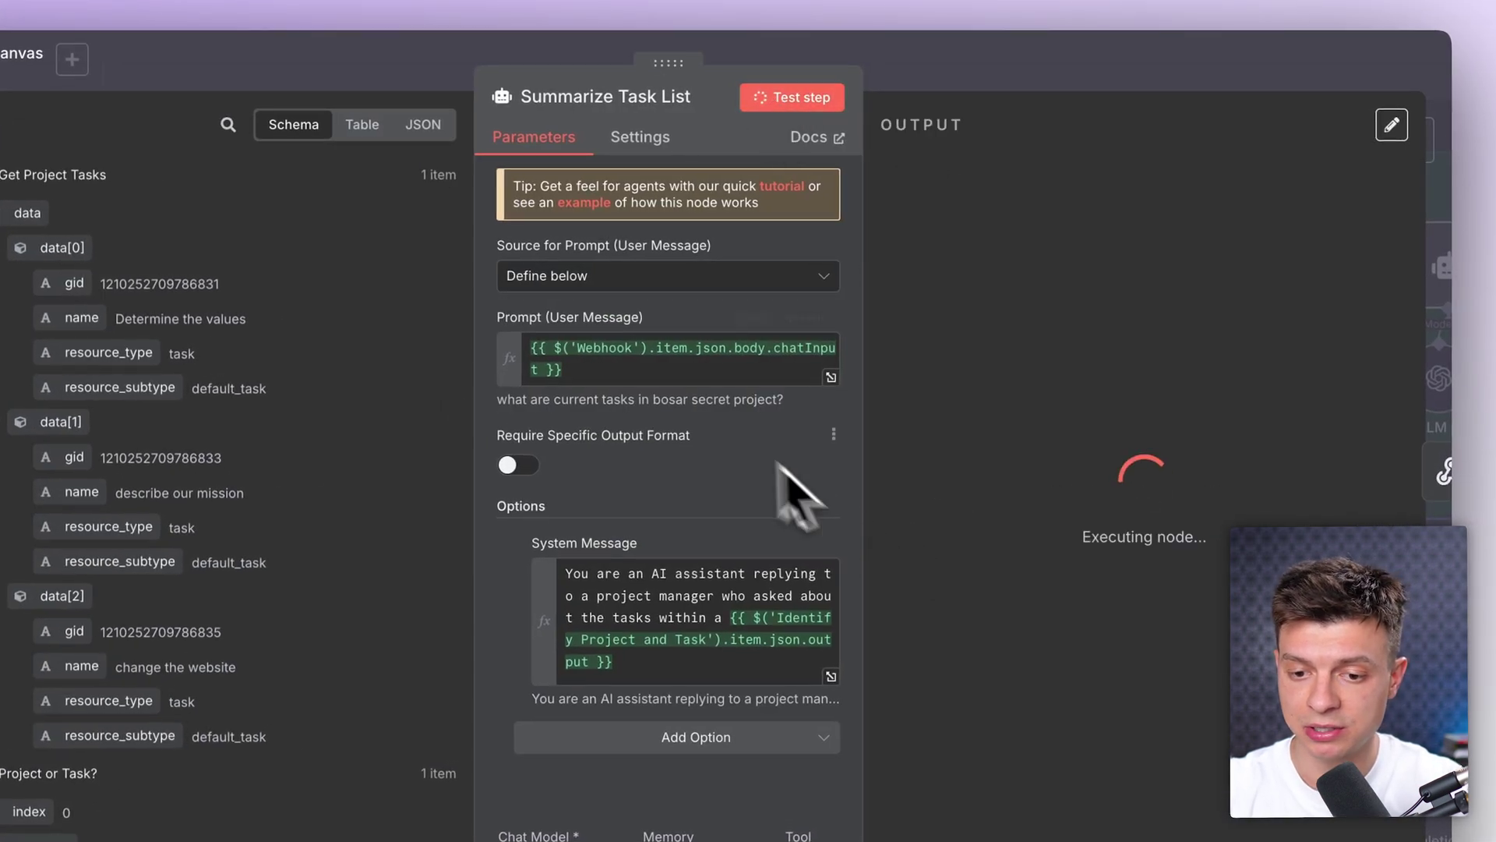
pyautogui.click(1132, 72)
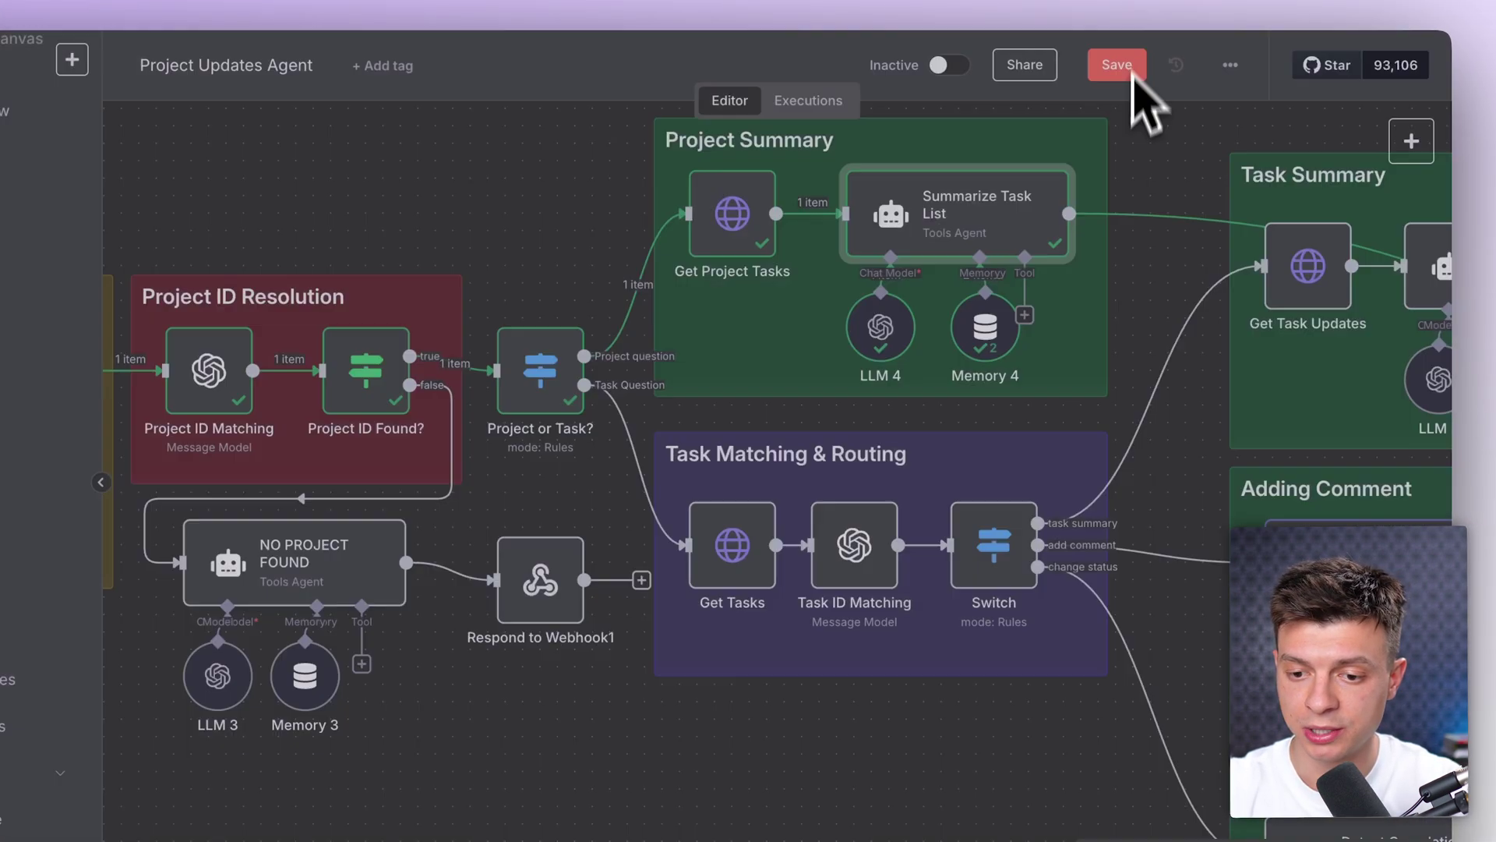
pyautogui.hscroll(10, 1093, 399)
# Step: Run the Respond to Webhook step to generate its output
pyautogui.hscroll(6, 1095, 413)
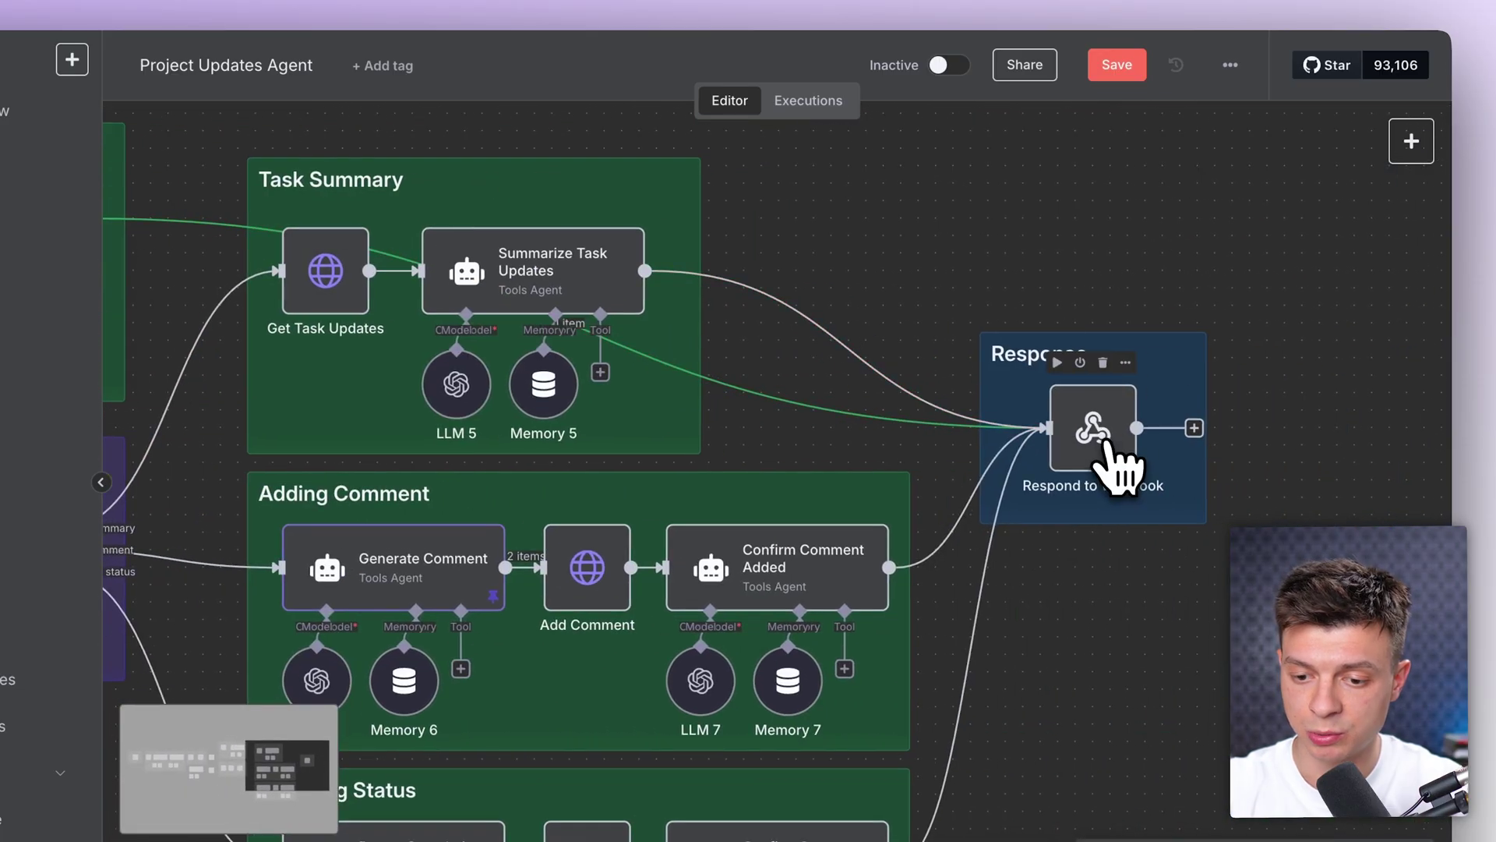
pyautogui.doubleClick(1109, 450)
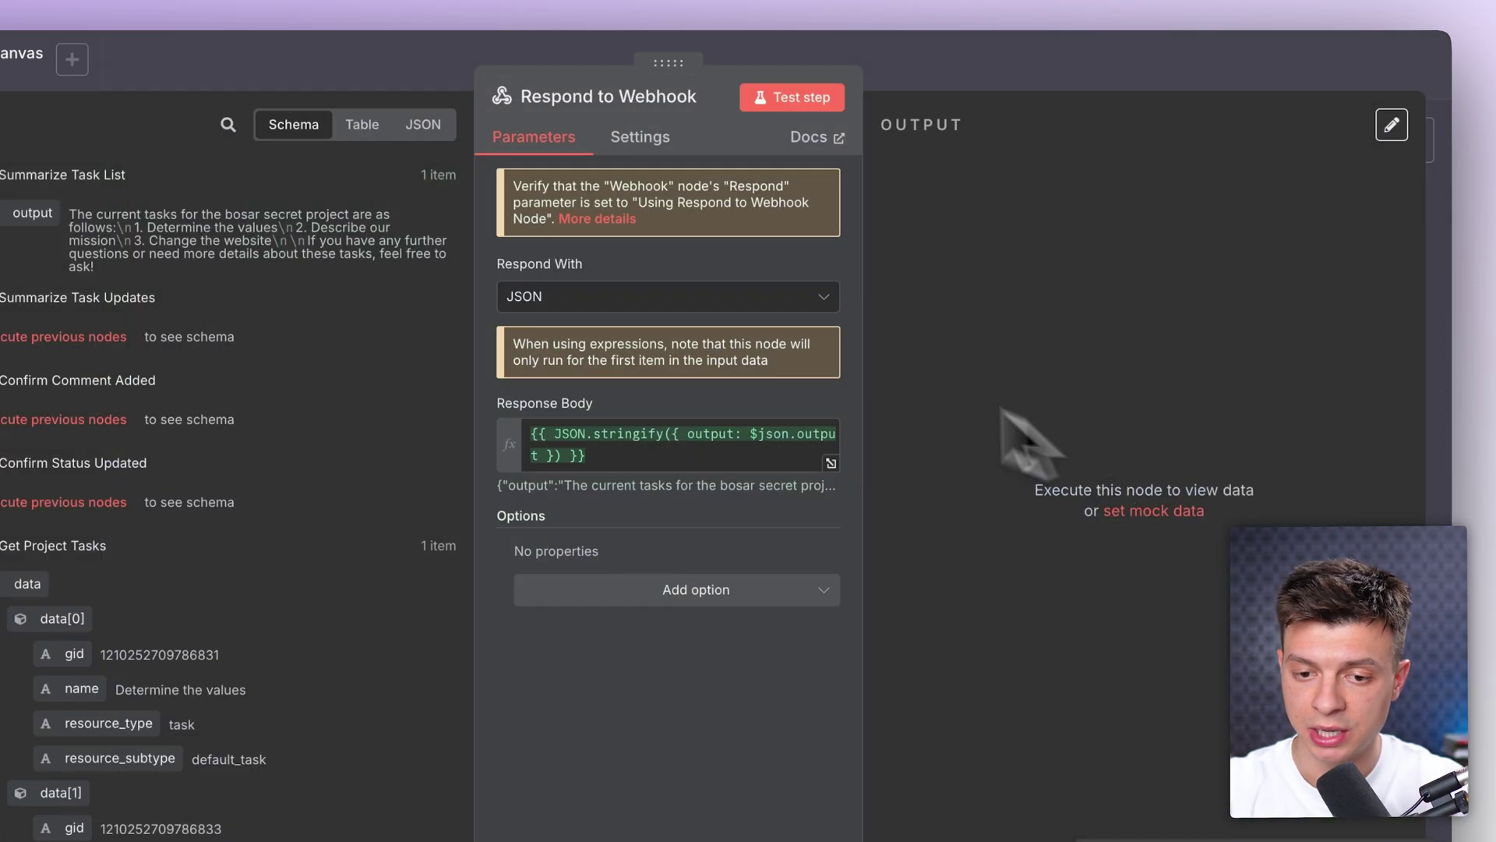
pyautogui.click(807, 98)
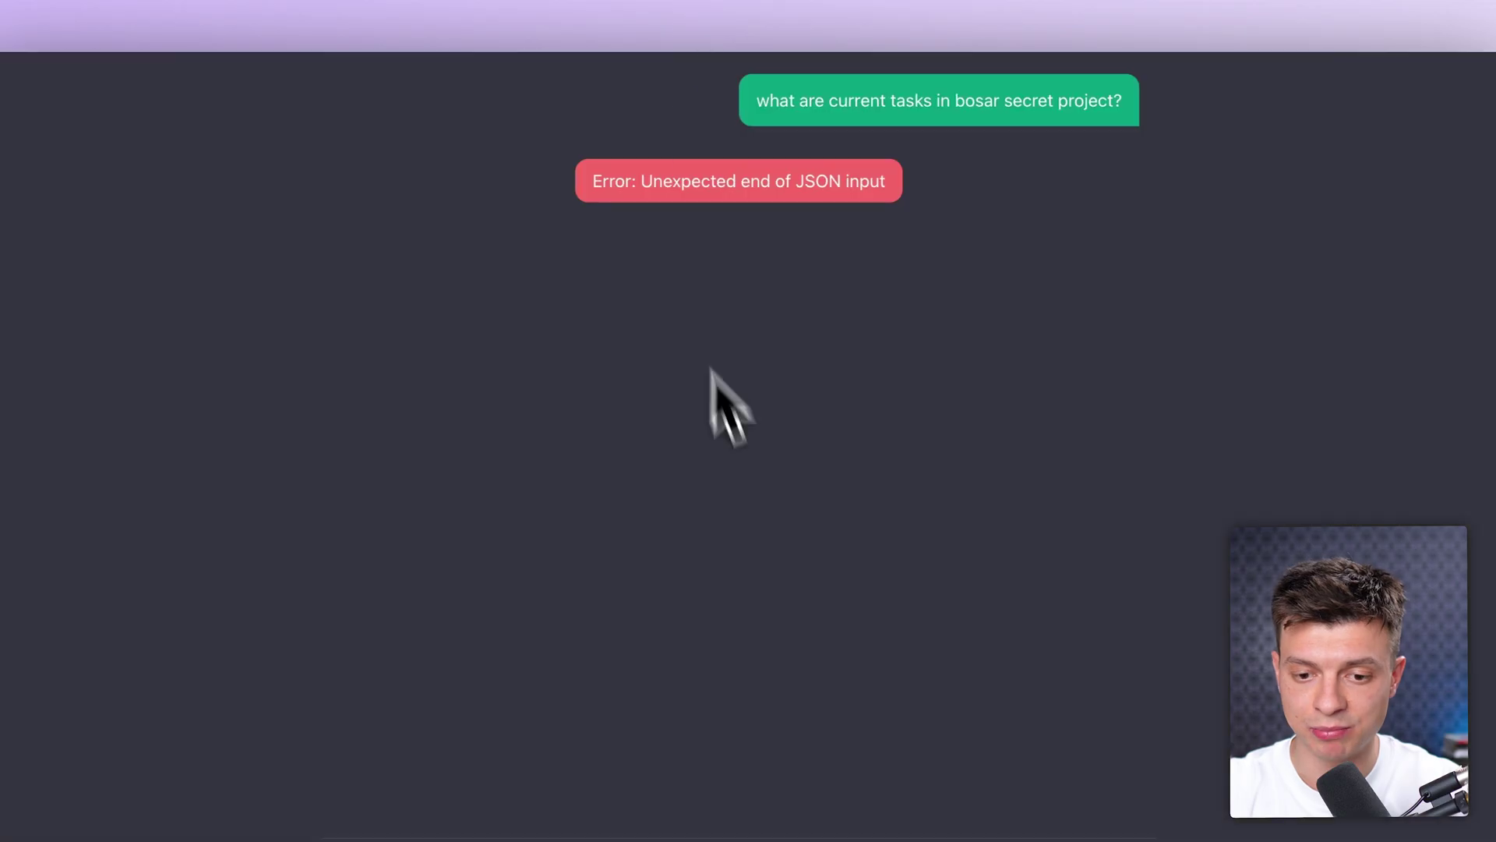
pyautogui.hotkey('ctrl', 'Left')
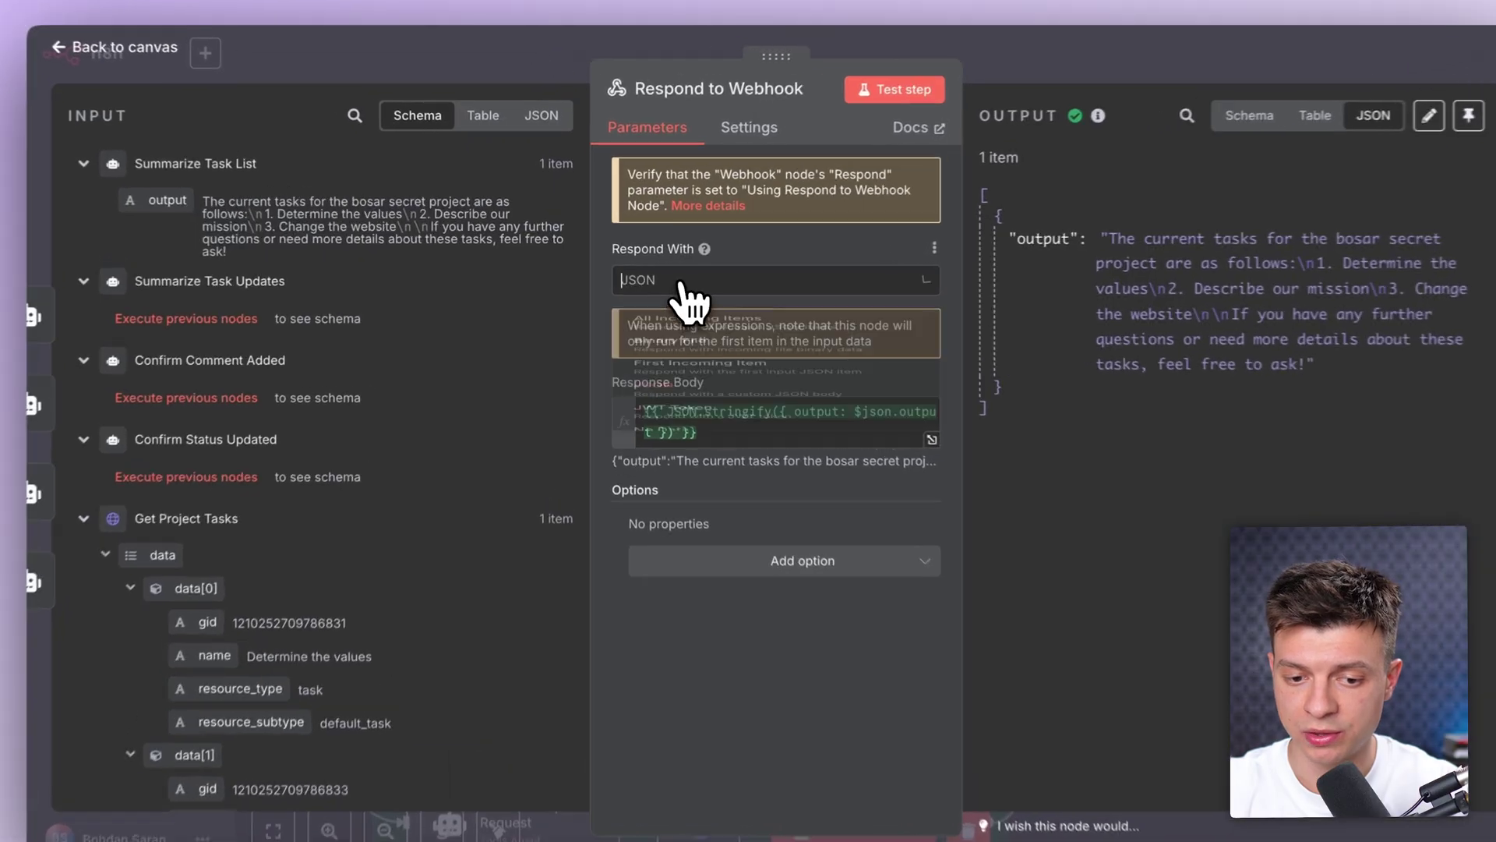
# Step: Keep JSON as the response format and check that the Response Body returns the Summarize Task List reply
pyautogui.click(701, 274)
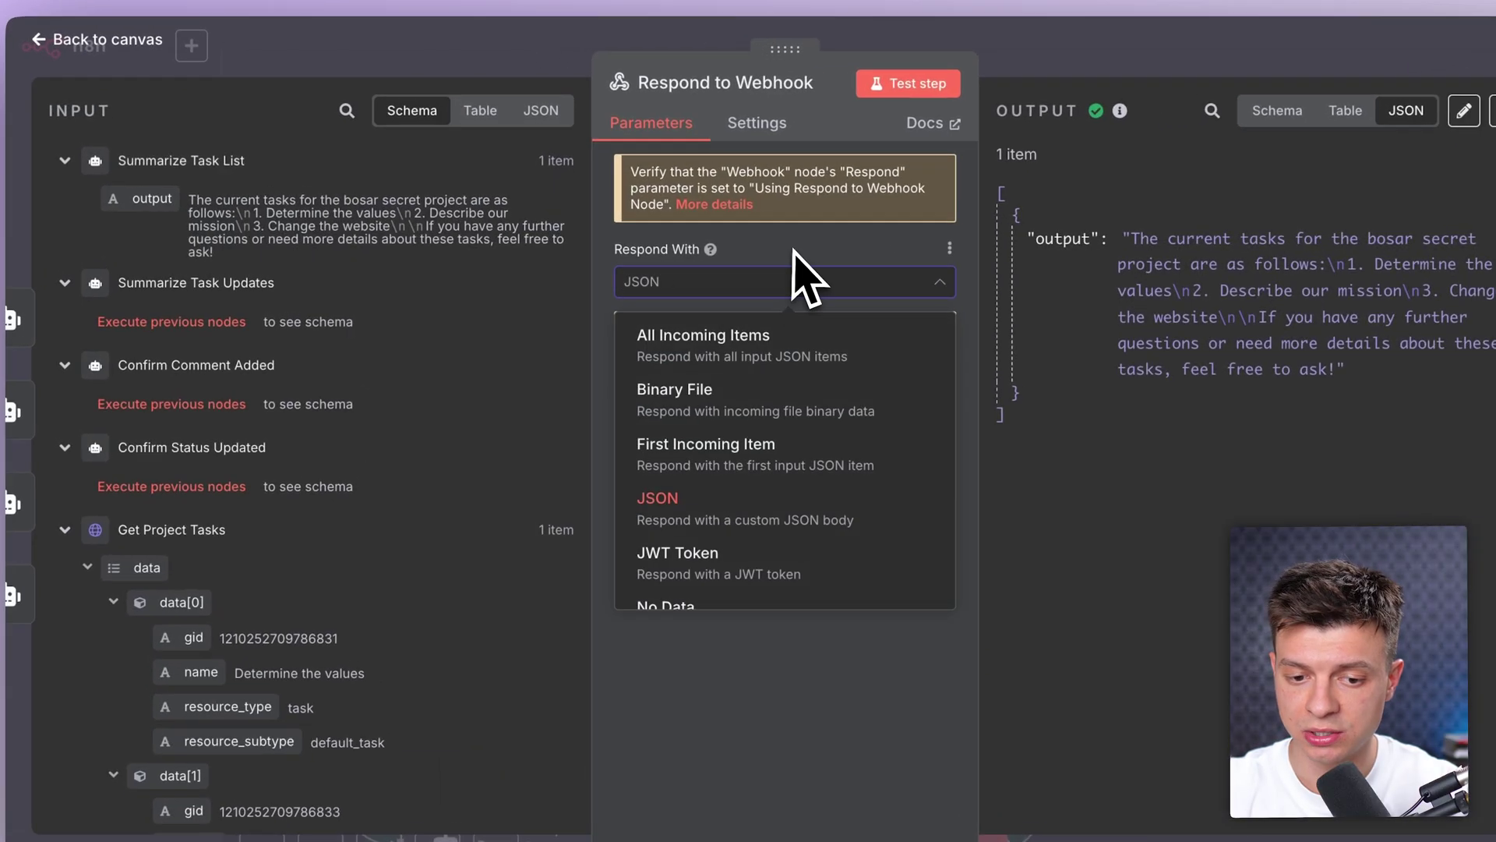
pyautogui.click(771, 274)
pyautogui.click(726, 444)
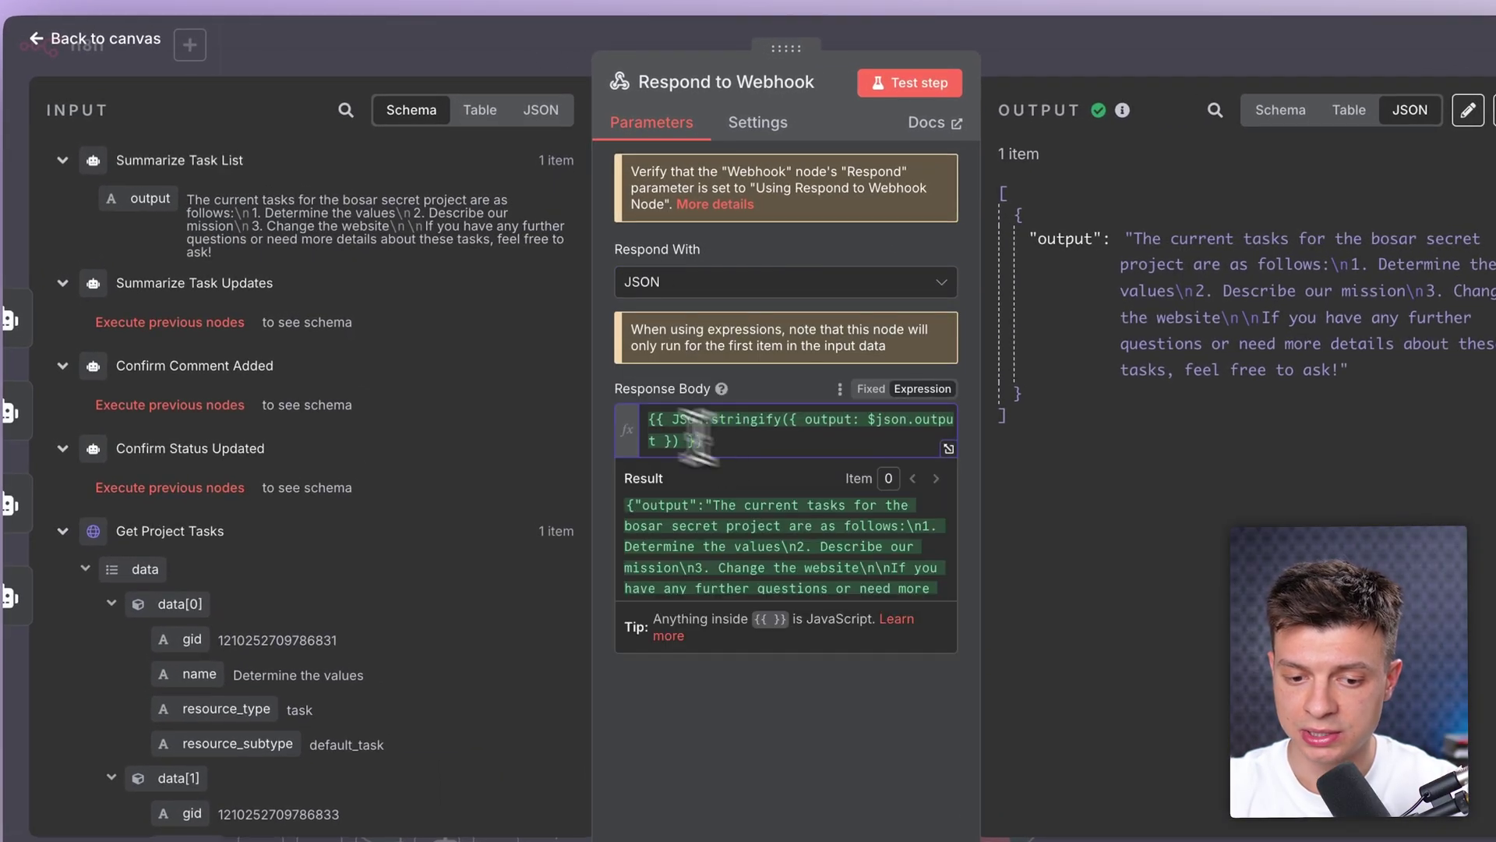
pyautogui.moveTo(701, 440); pyautogui.dragTo(645, 417)
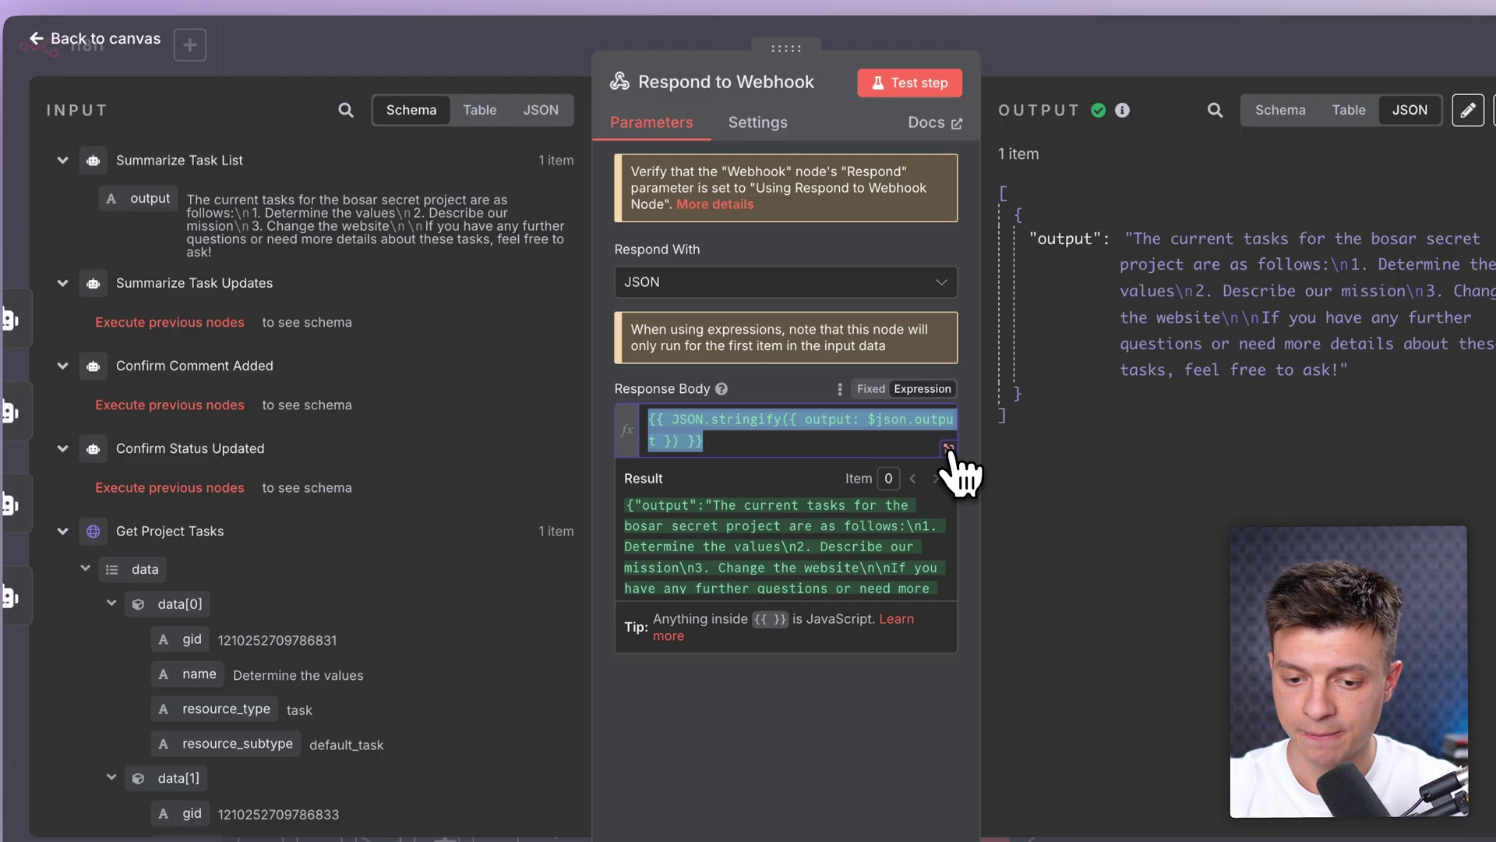
pyautogui.click(949, 449)
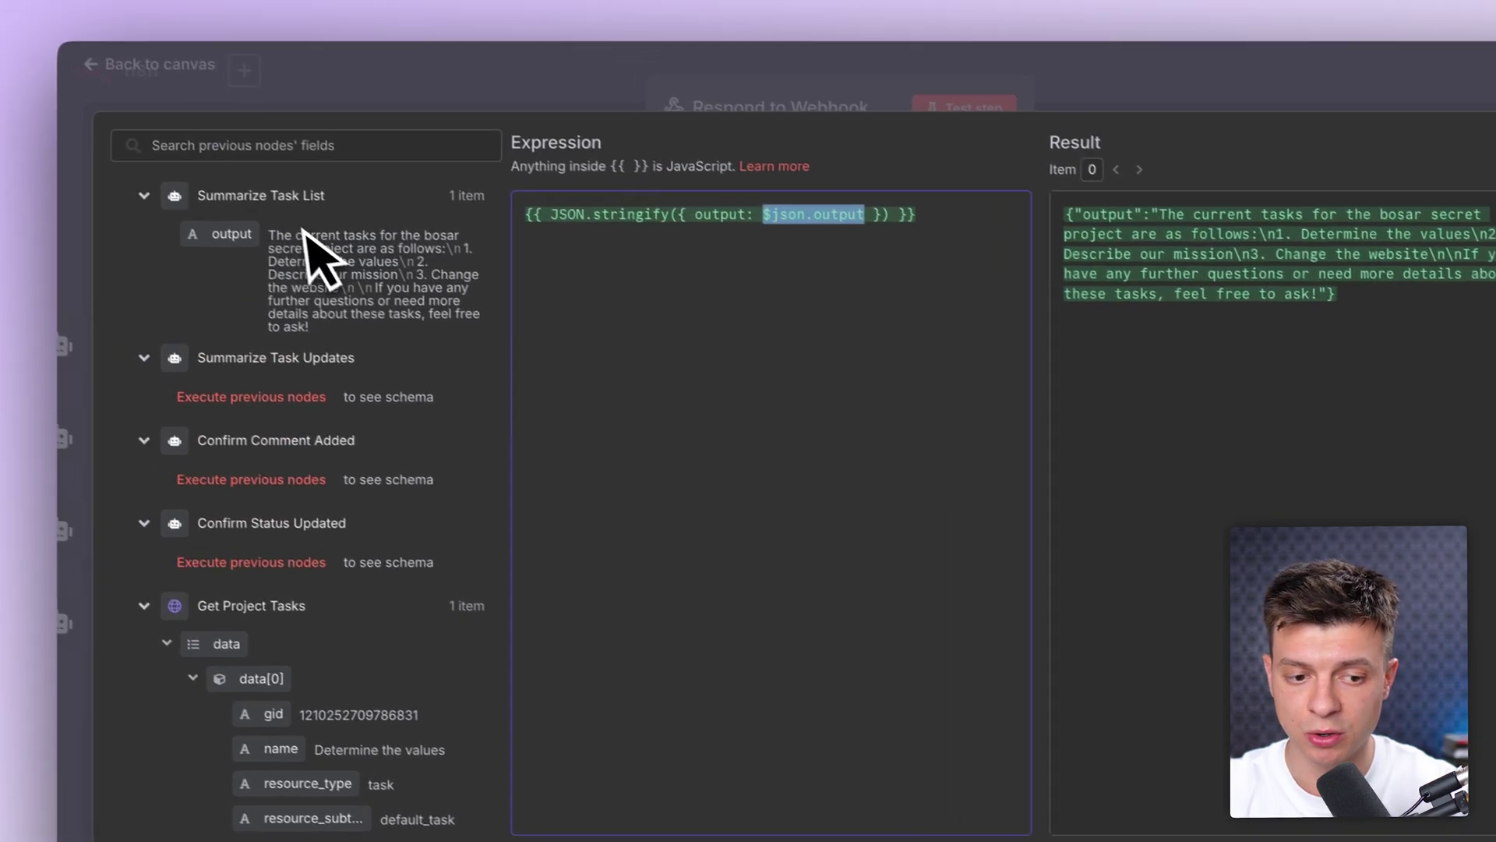
pyautogui.click(219, 207)
pyautogui.click(291, 210)
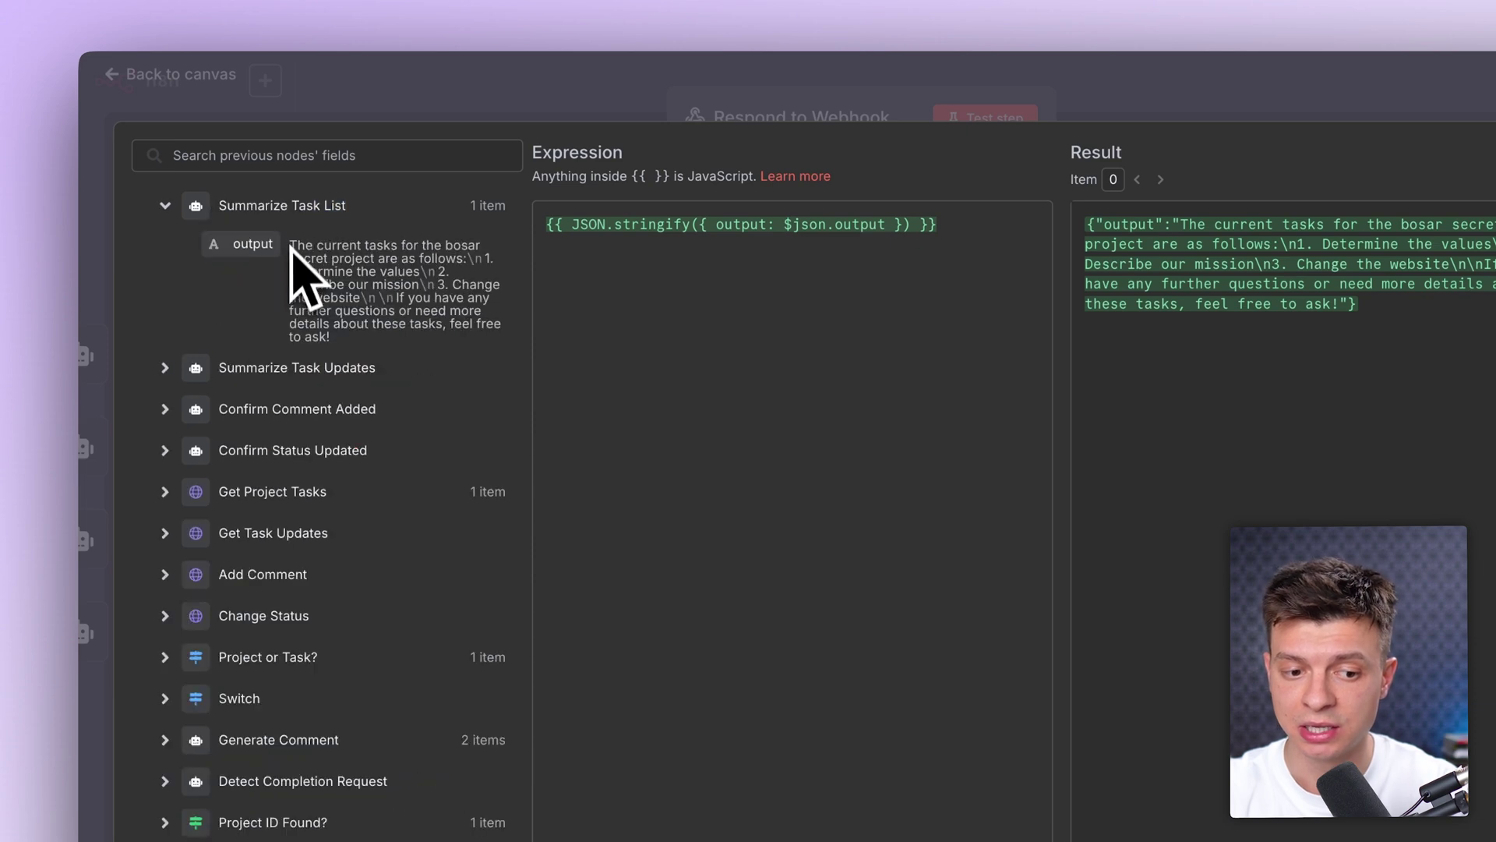
pyautogui.moveTo(287, 249); pyautogui.dragTo(358, 331)
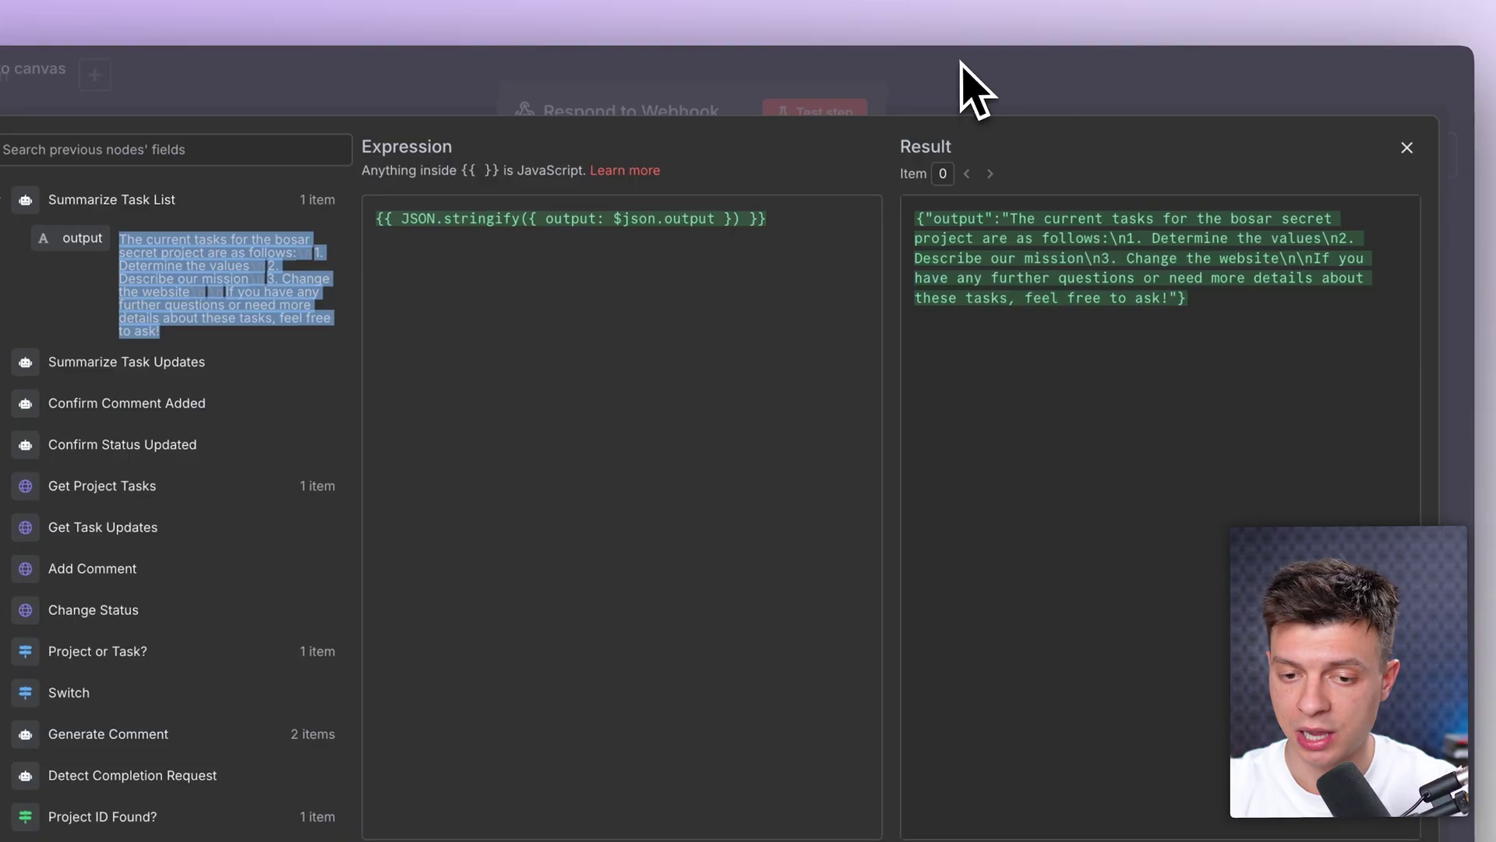
pyautogui.click(962, 94)
pyautogui.click(962, 94)
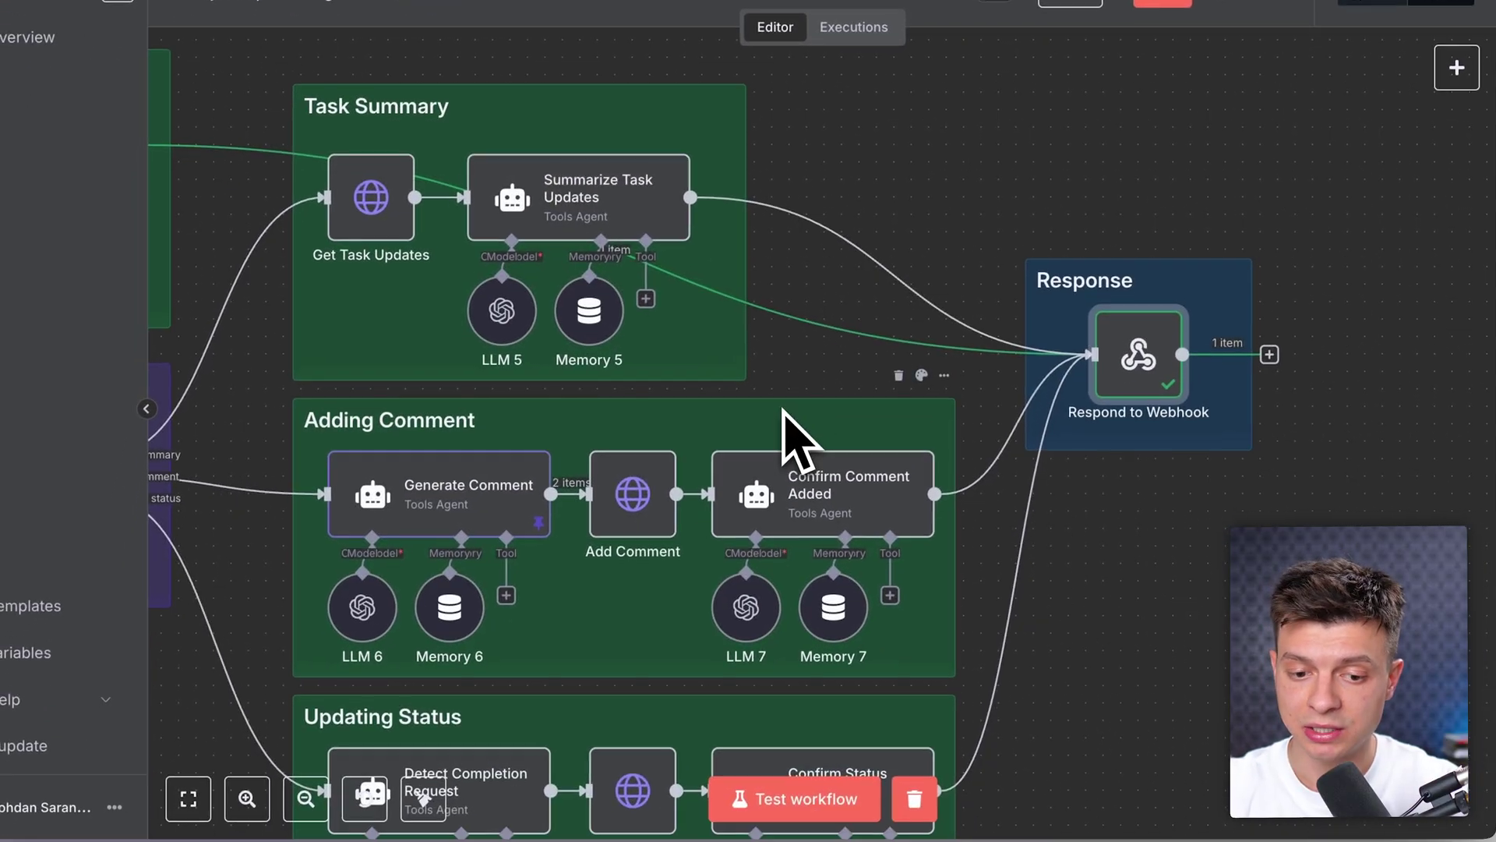
# Step: Pan to the Webhook Trigger node and set it listening for a test event
pyautogui.scroll(-3, 776, 448)
pyautogui.hscroll(-5, 776, 448)
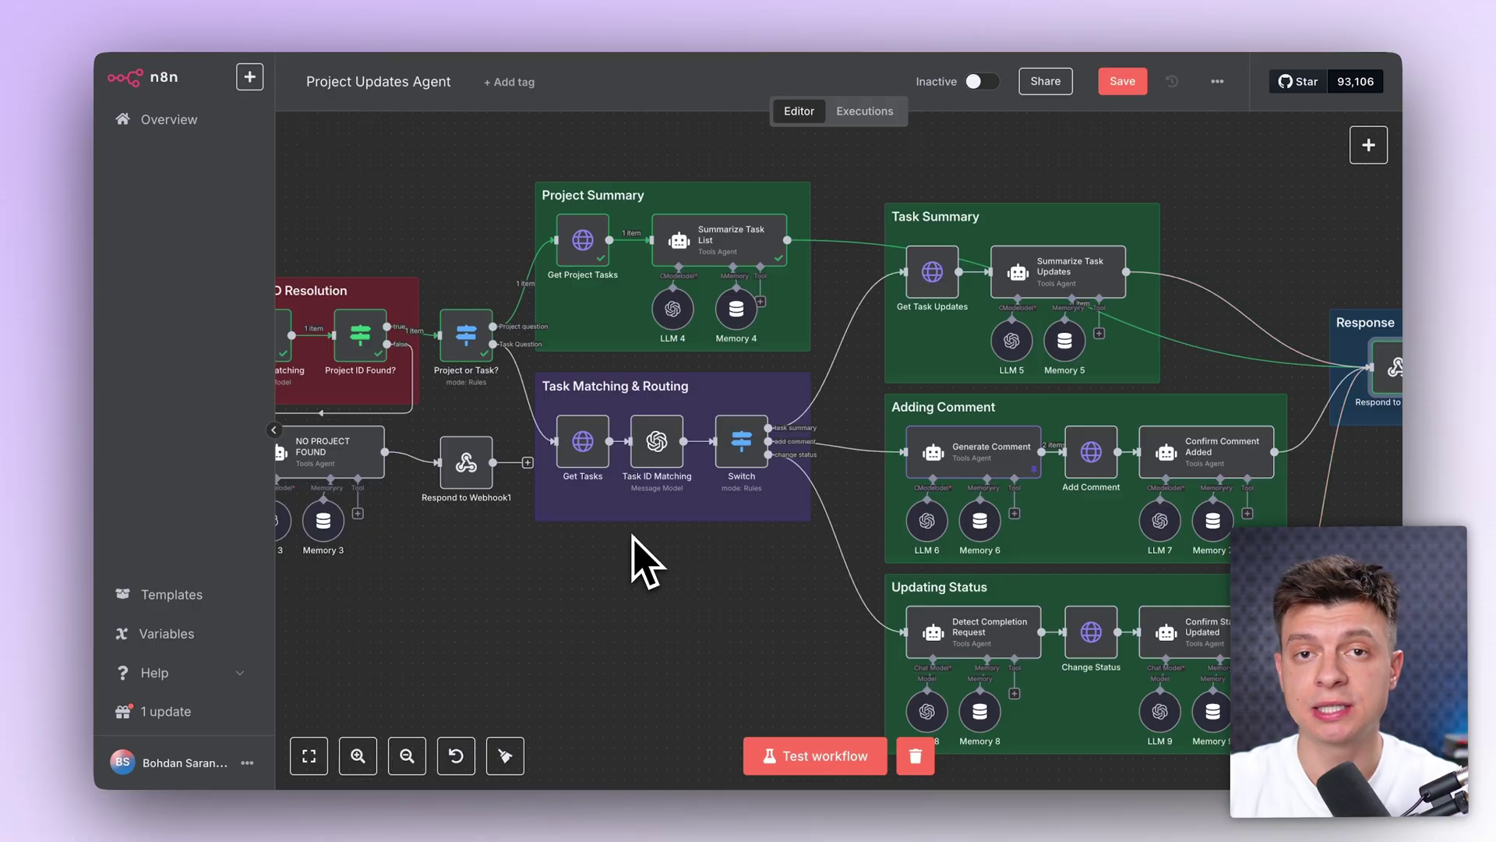
pyautogui.scroll(3, 501, 388)
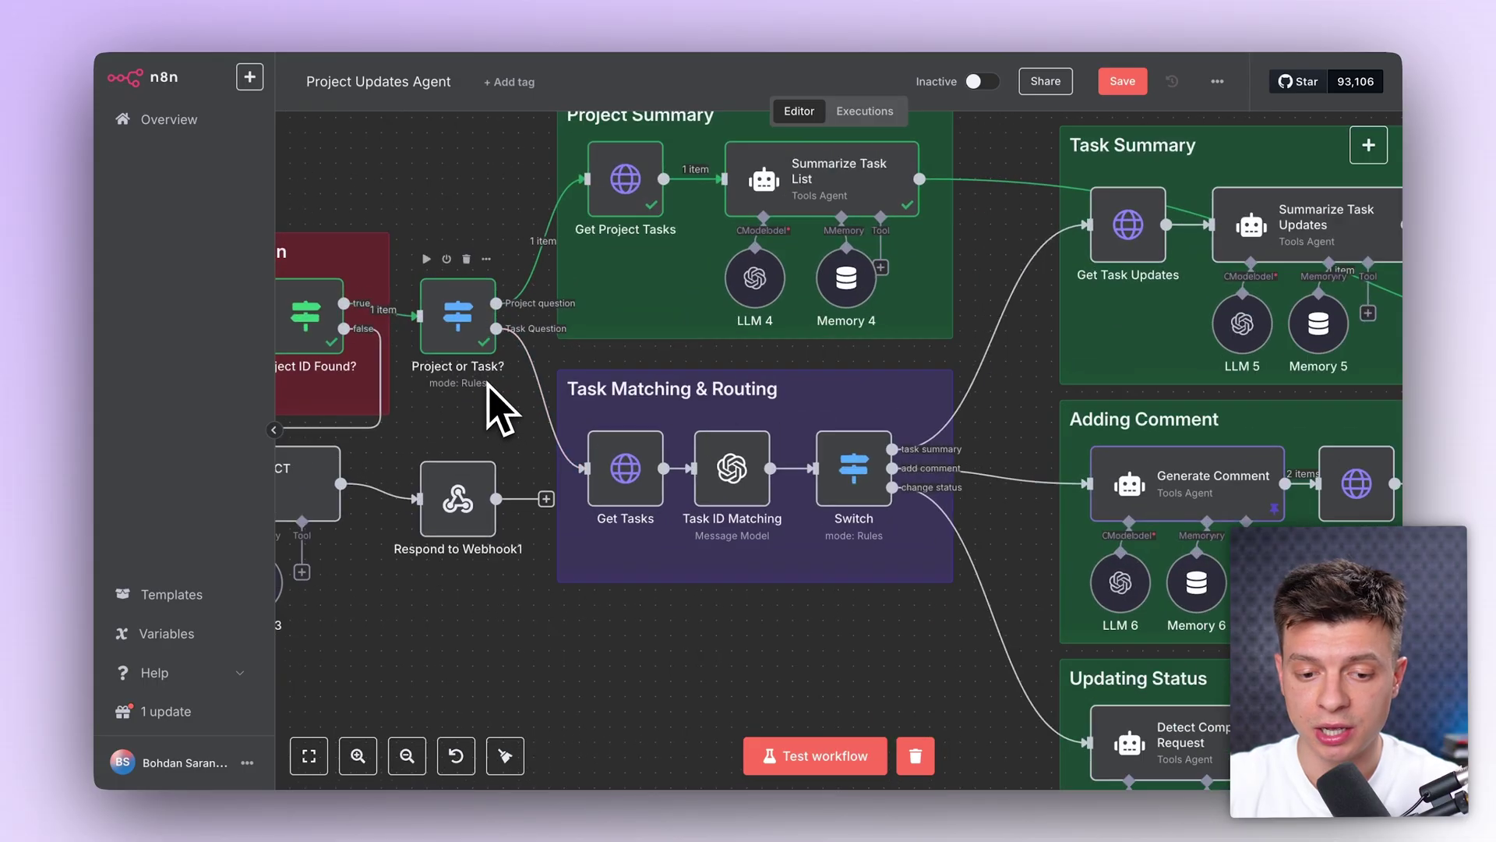
pyautogui.scroll(-5, 531, 421)
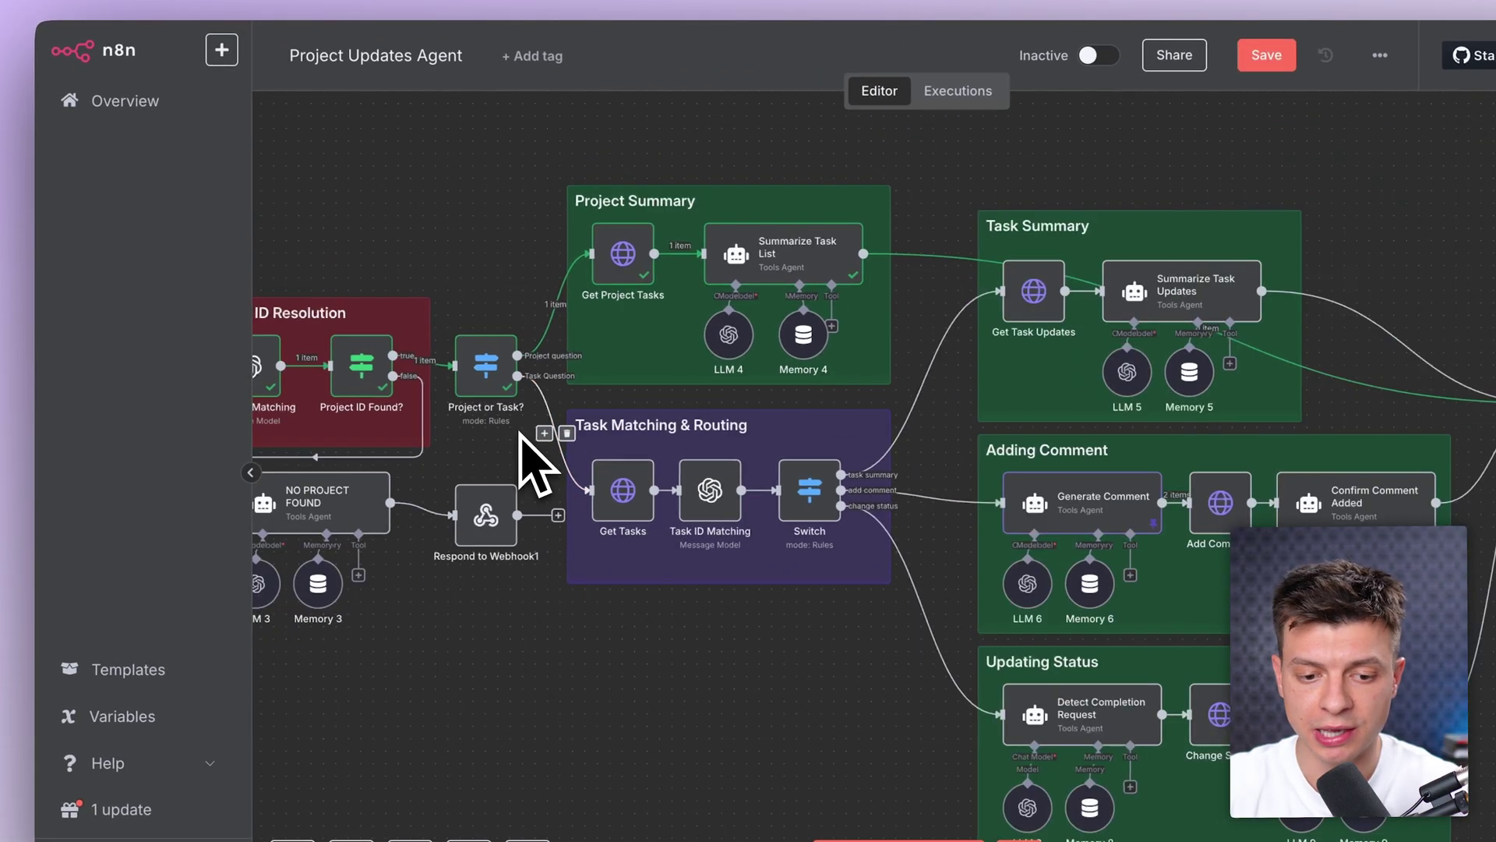
pyautogui.hscroll(-10, 520, 436)
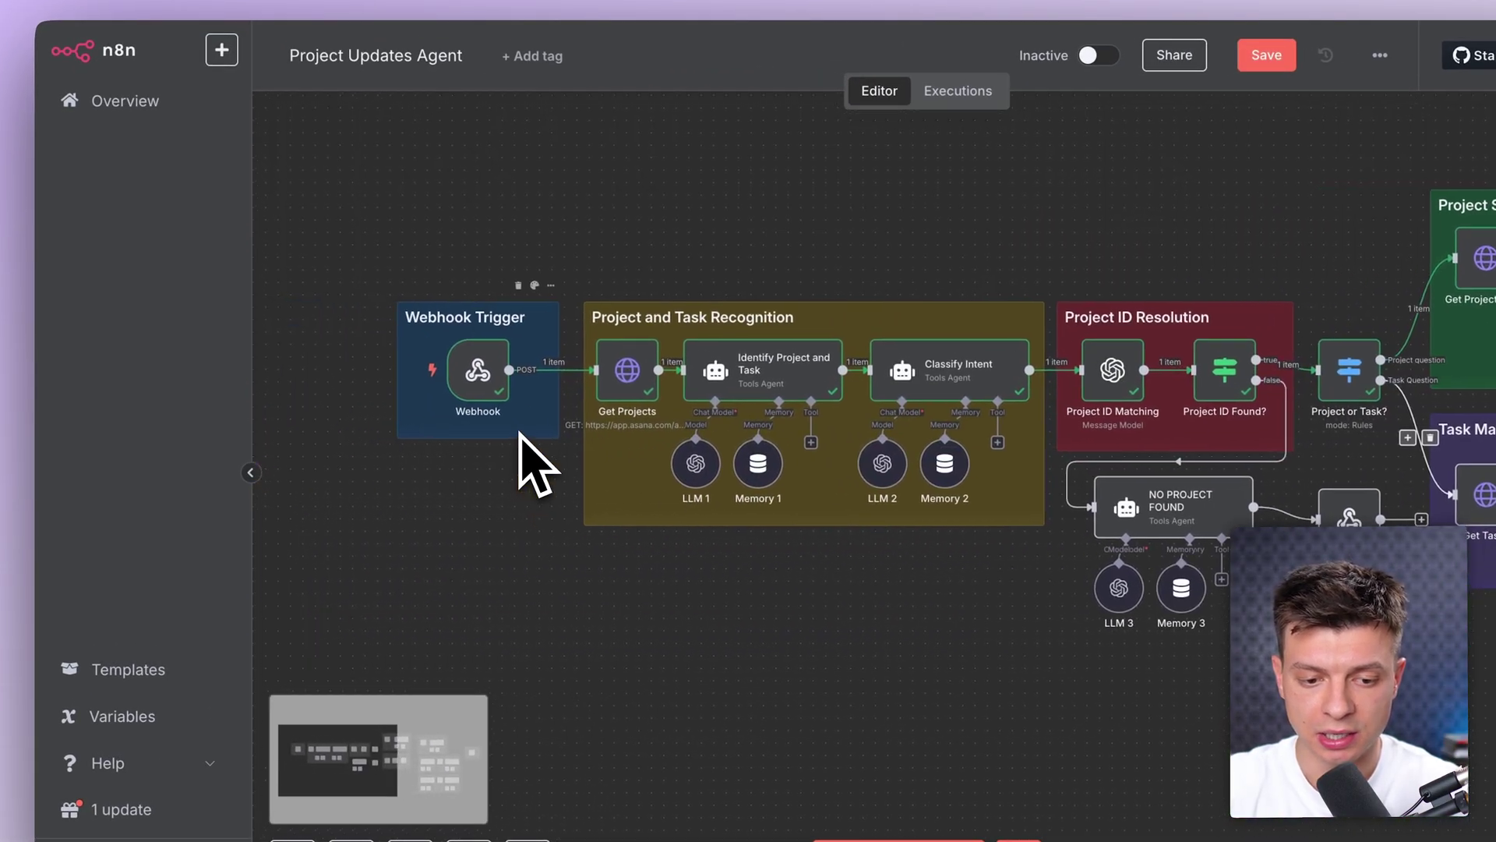
pyautogui.scroll(2, 520, 434)
pyautogui.doubleClick(418, 406)
pyautogui.click(761, 91)
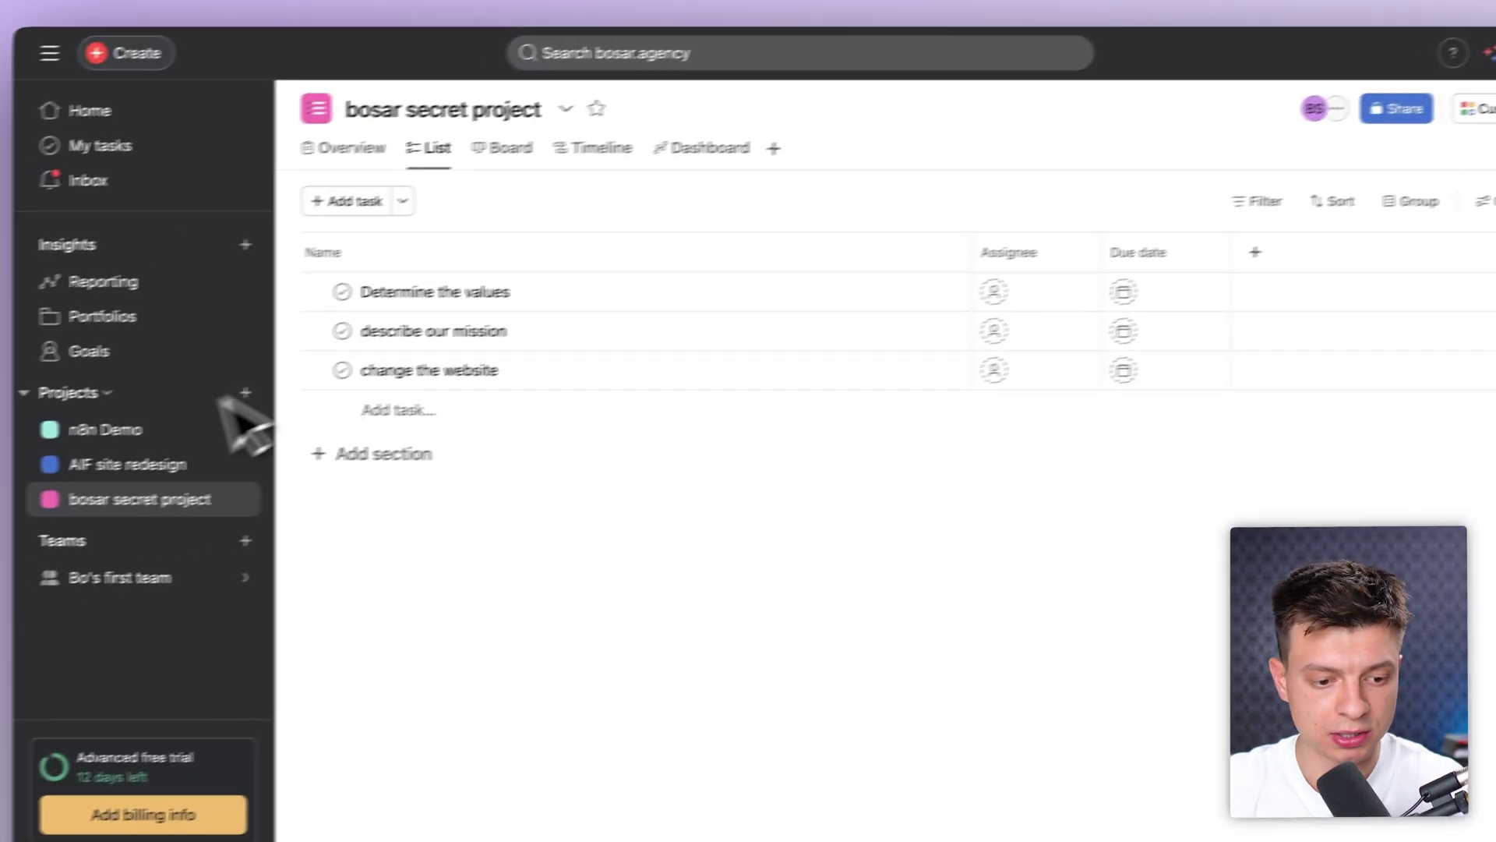
# Step: Review the n8n Demo board's Create demo workflow task, then start typing 'for n8n demo project, gi' in the chat app
pyautogui.click(226, 427)
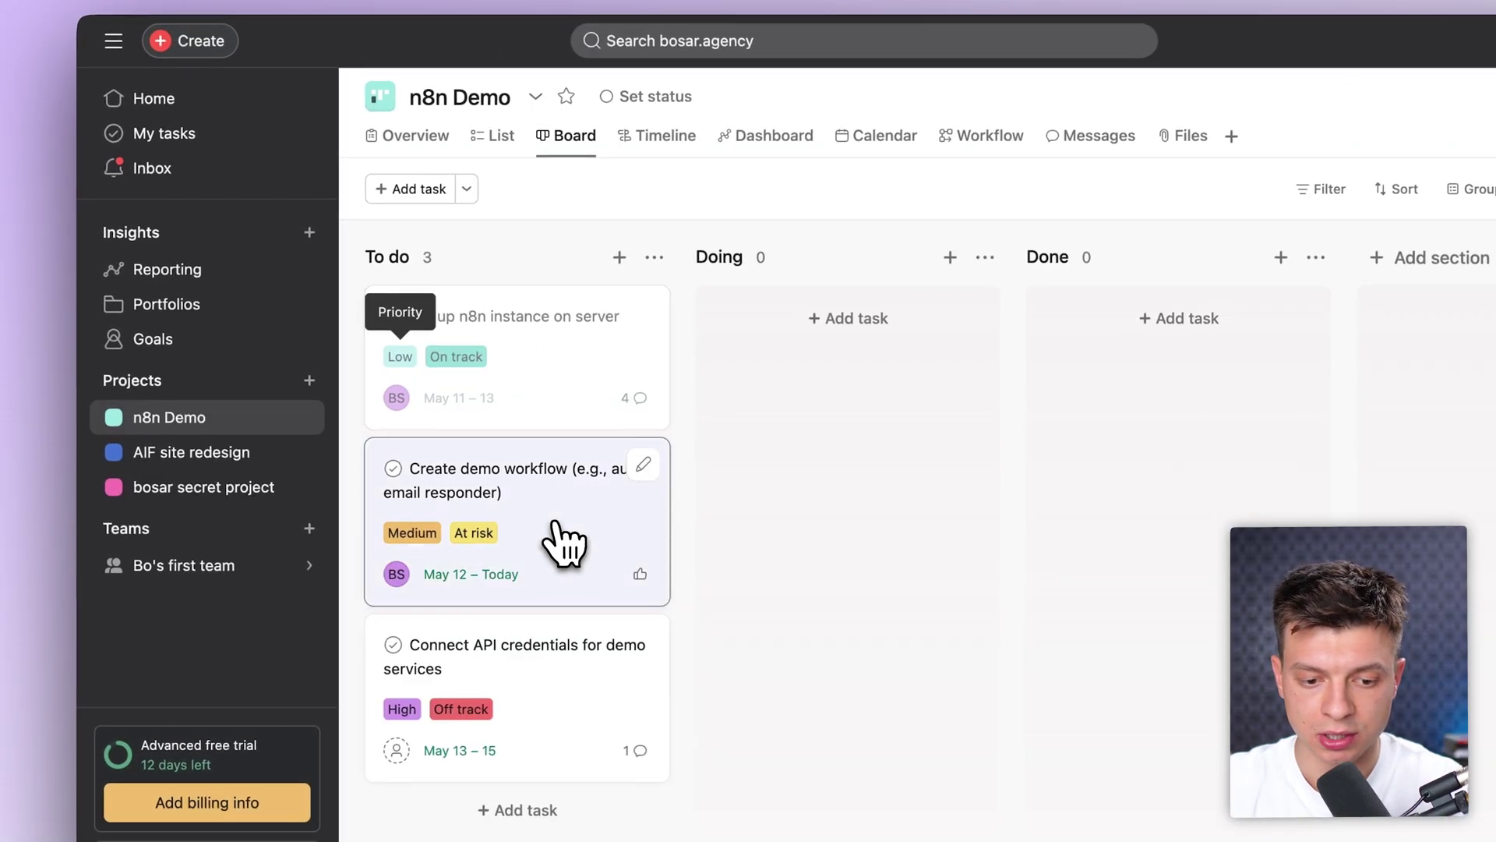
pyautogui.click(568, 545)
pyautogui.tripleClick(1156, 223)
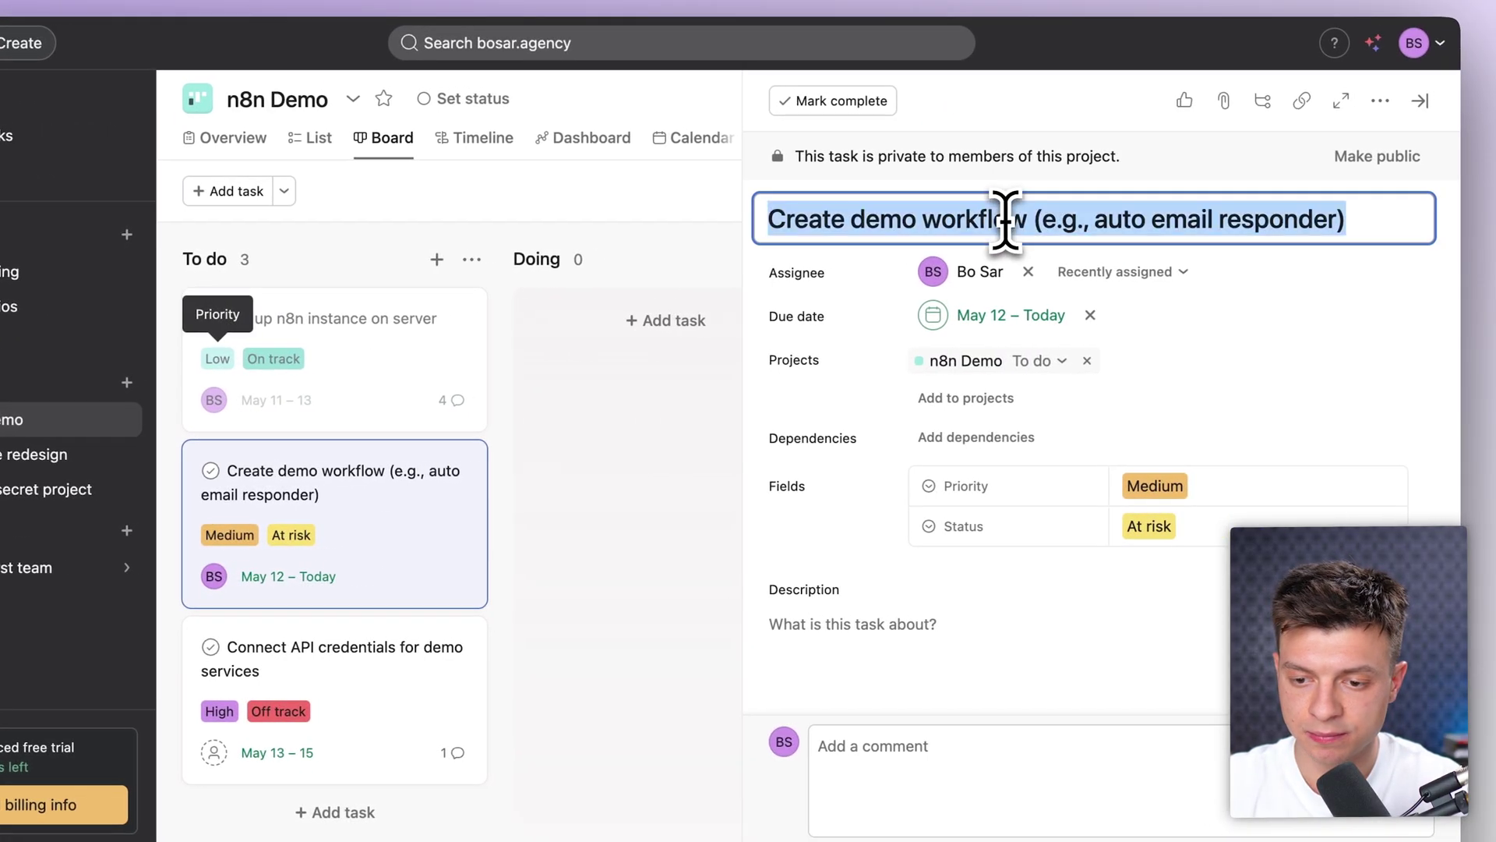
pyautogui.click(644, 611)
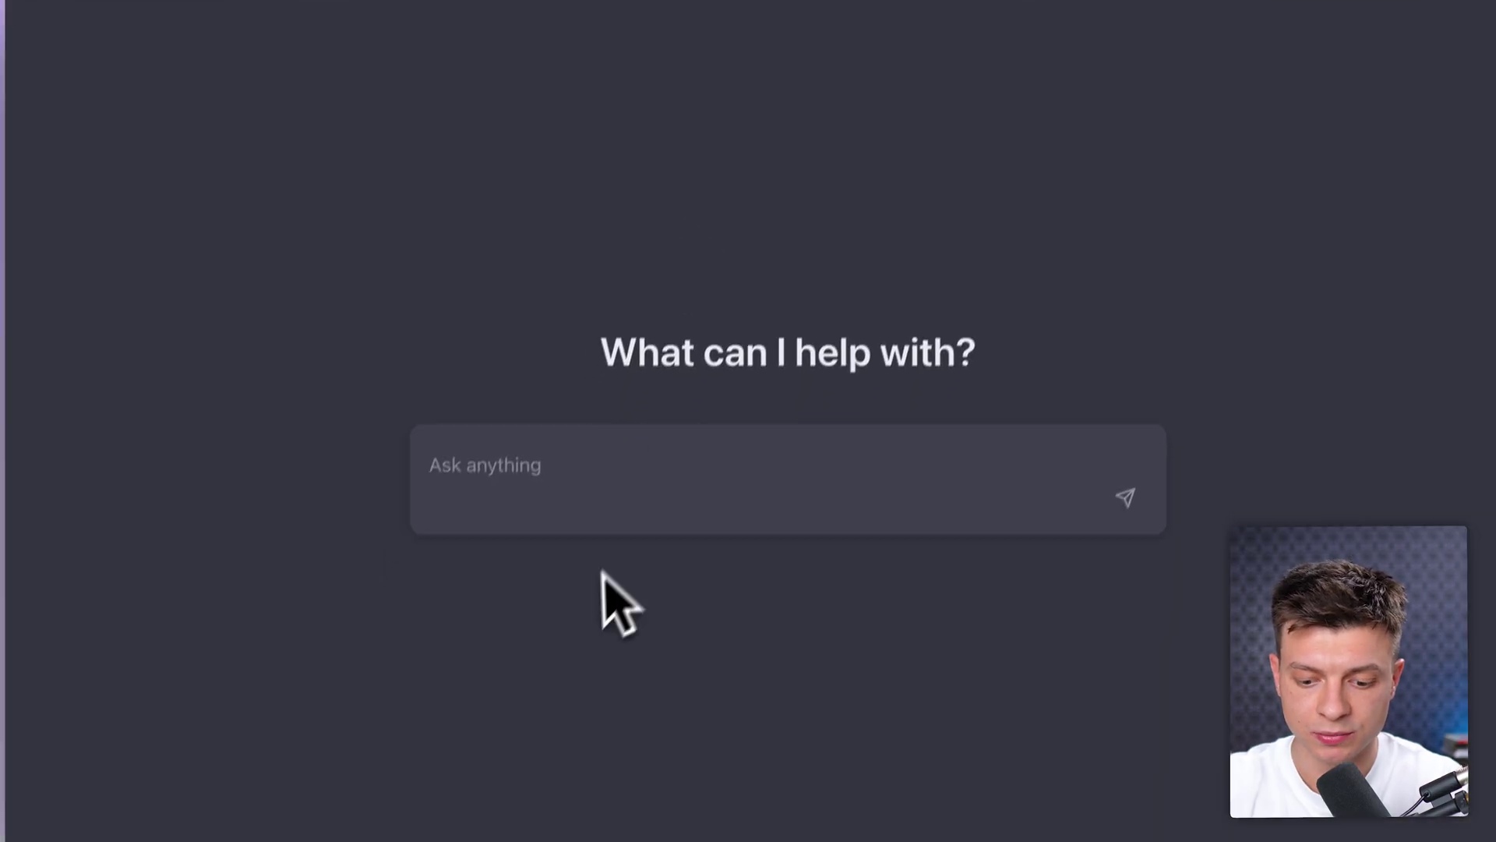
pyautogui.write('for n8n demo project, give me updates from Create demo workflow (e.g., auto email responder')
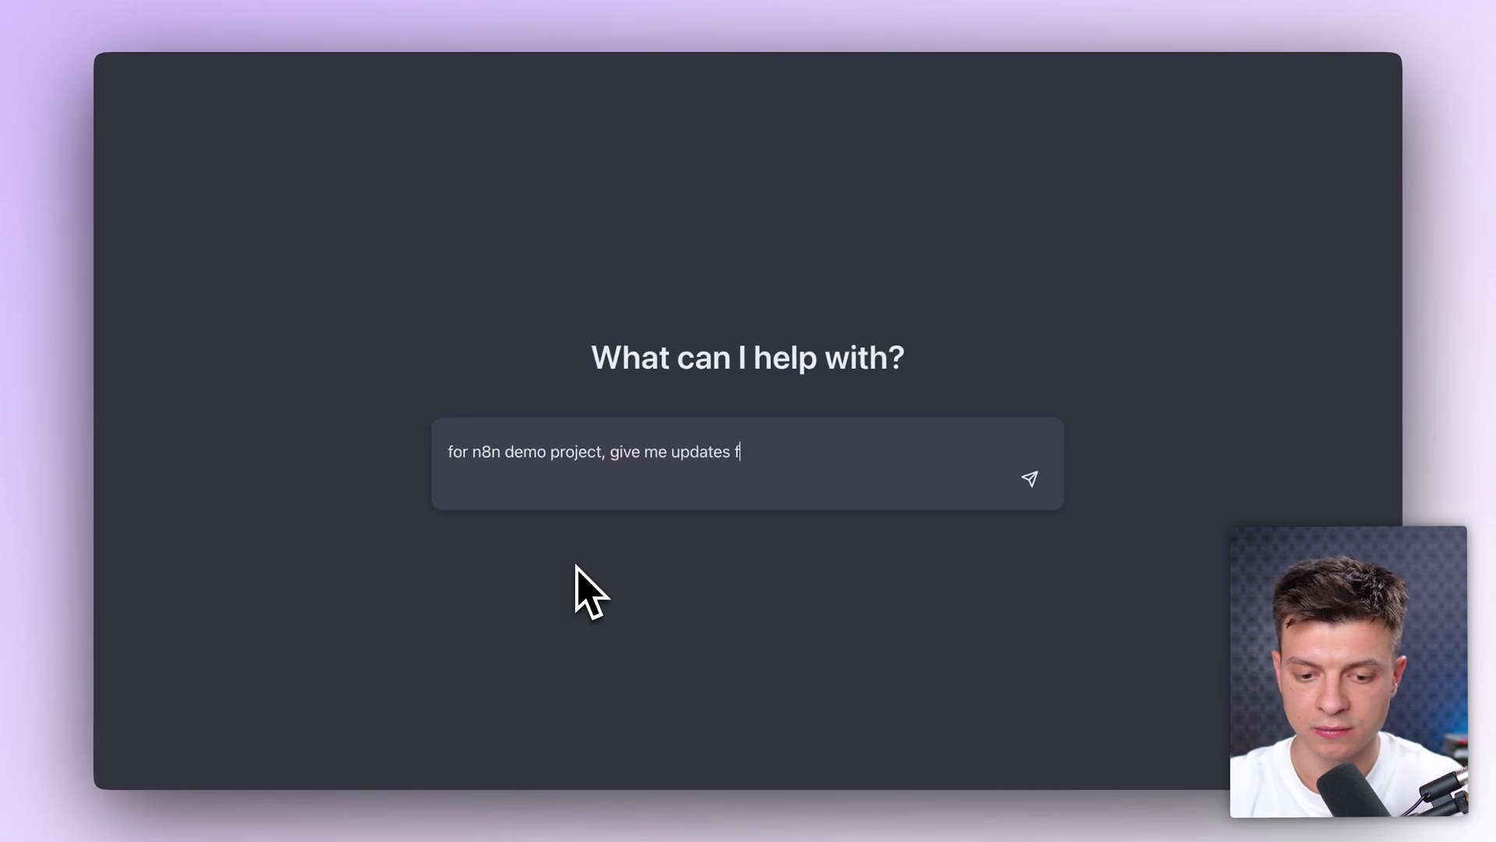
# Step: Send the 'for n8n demo project, give me updates' request to the agent
pyautogui.press('Return')
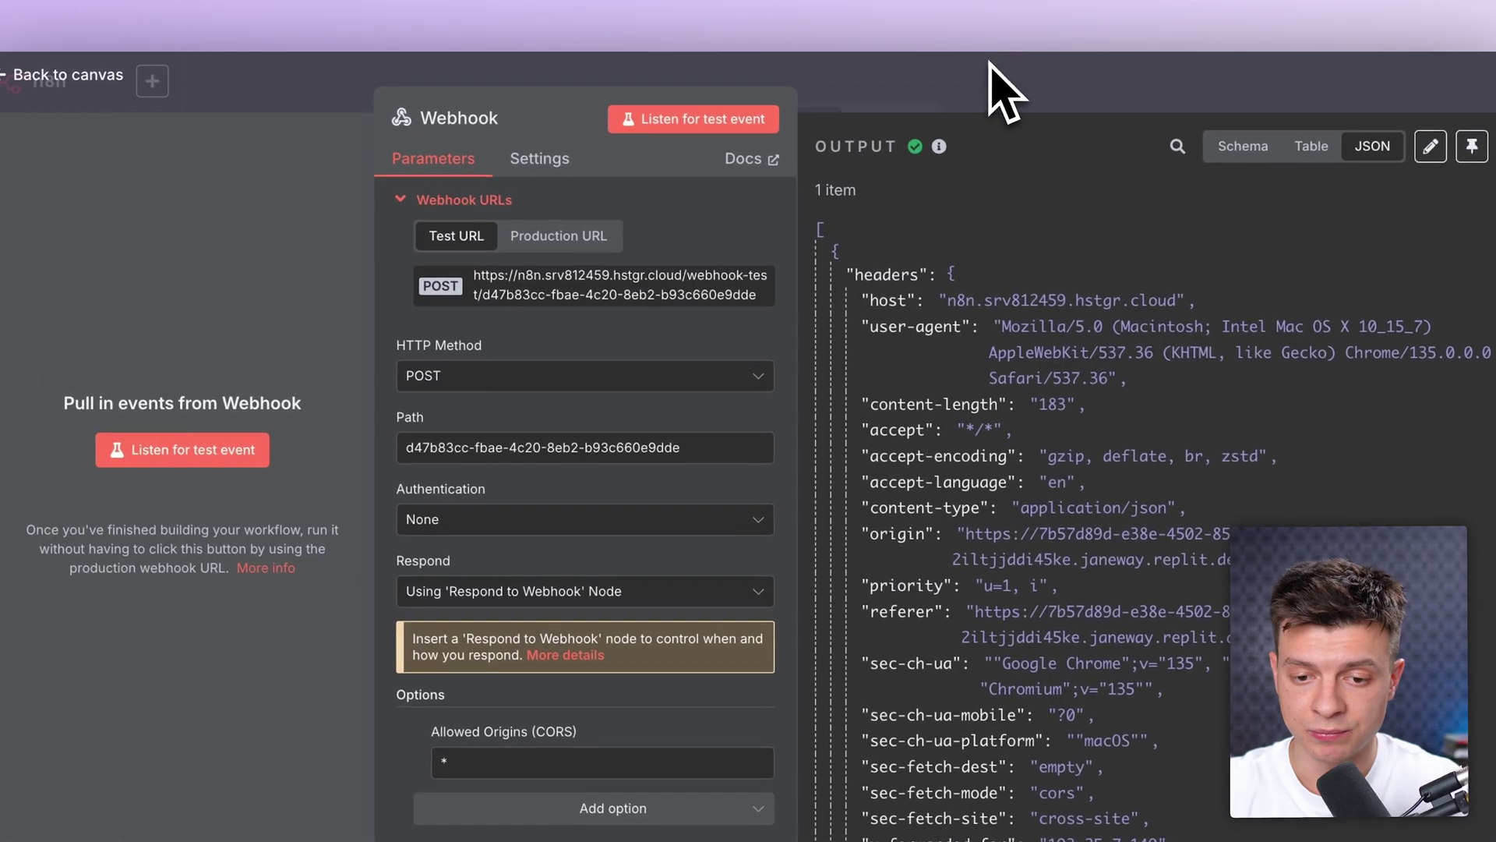
# Step: Run Get Projects and check that Classify Intent outputs get_summary
pyautogui.click(906, 40)
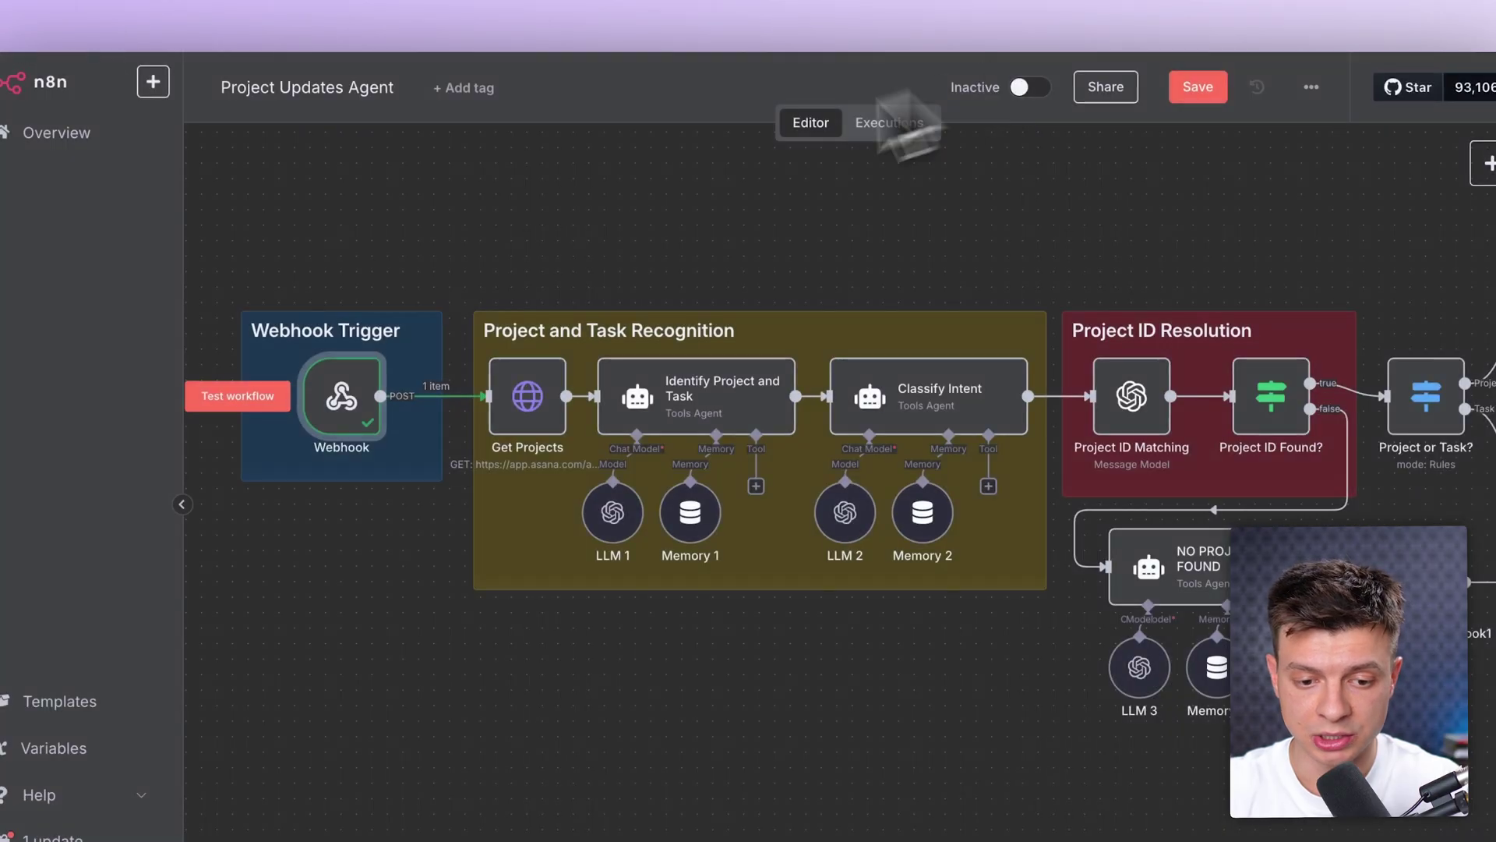
pyautogui.click(495, 337)
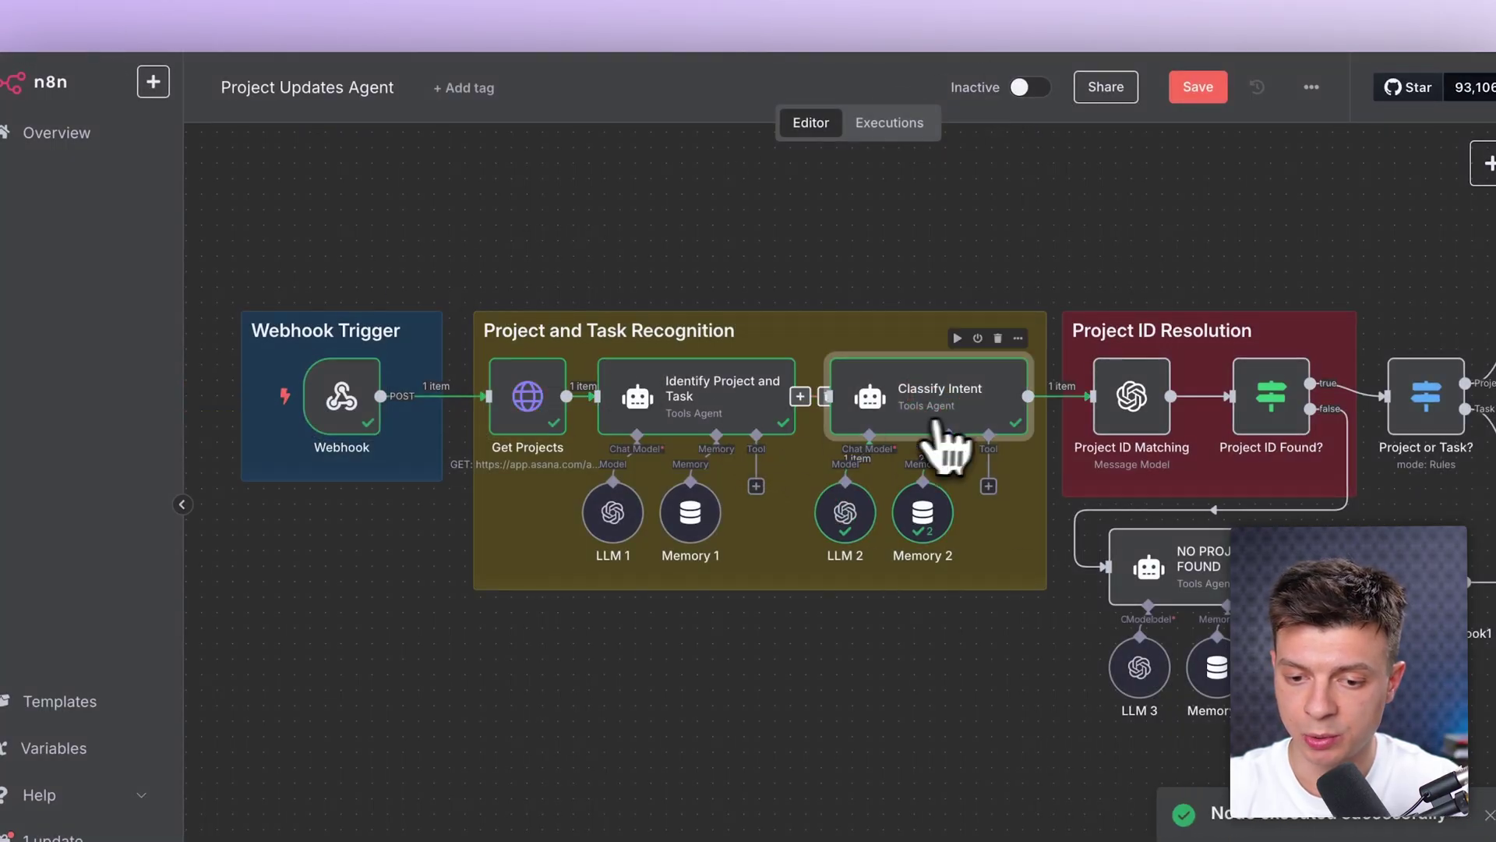
pyautogui.doubleClick(966, 424)
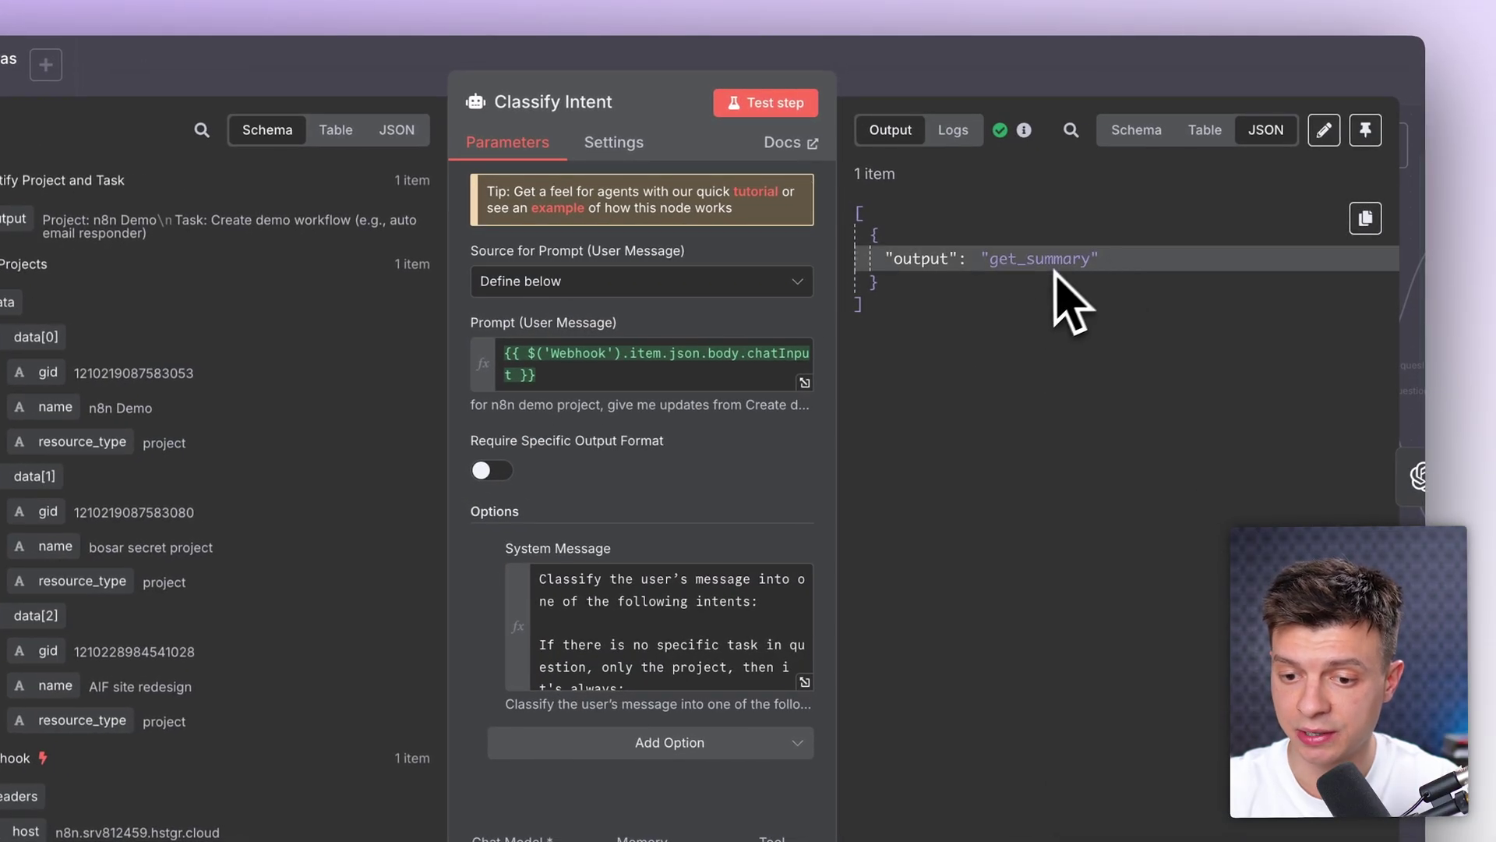
pyautogui.click(1058, 76)
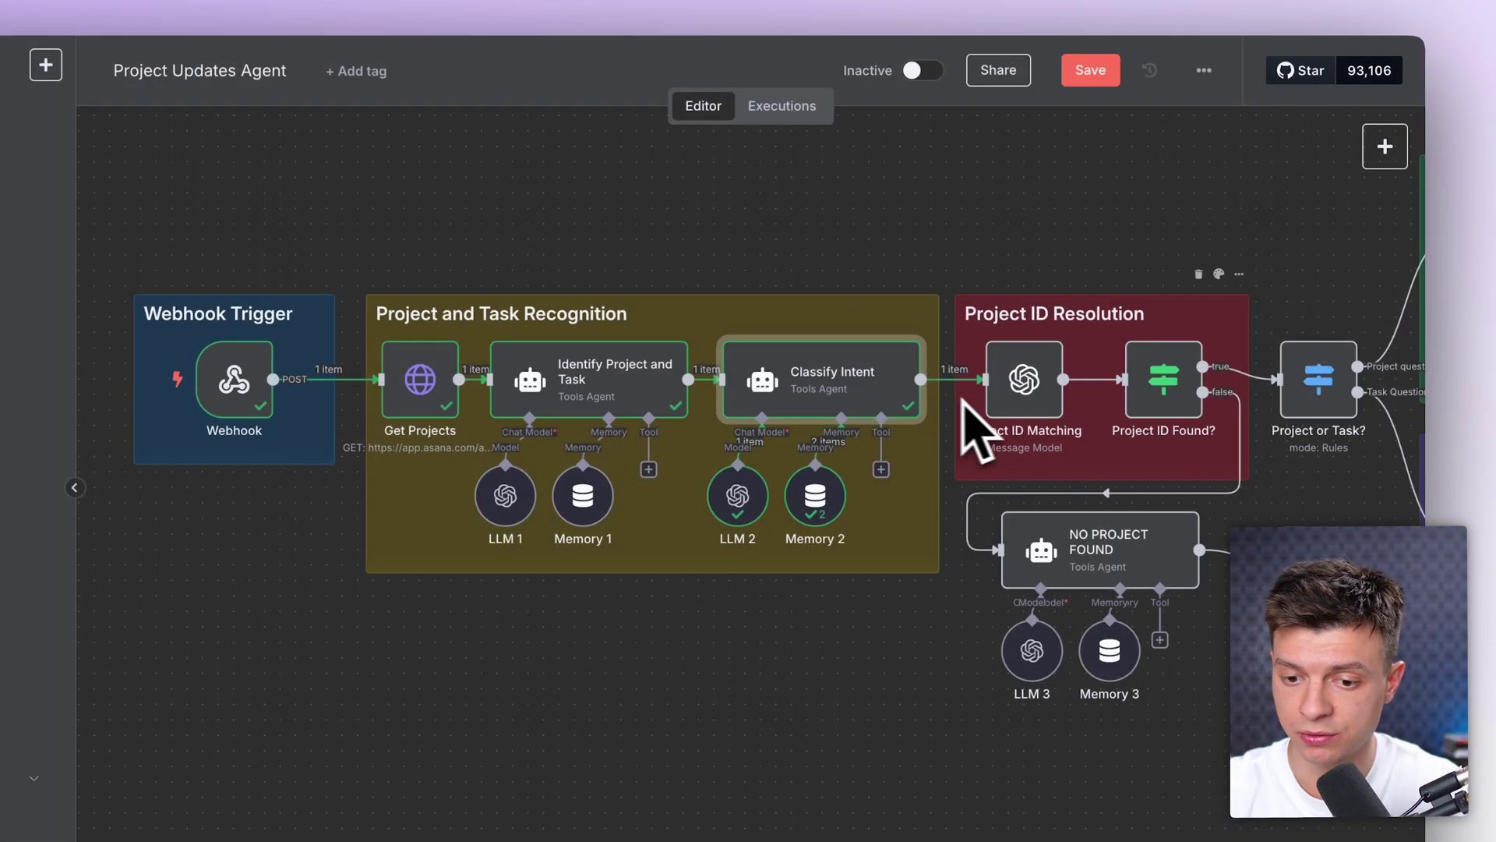
# Step: Run Project ID Matching, Project ID Found? and Project or Task?, reviewing the found-ID condition
pyautogui.hscroll(5, 982, 430)
pyautogui.click(732, 362)
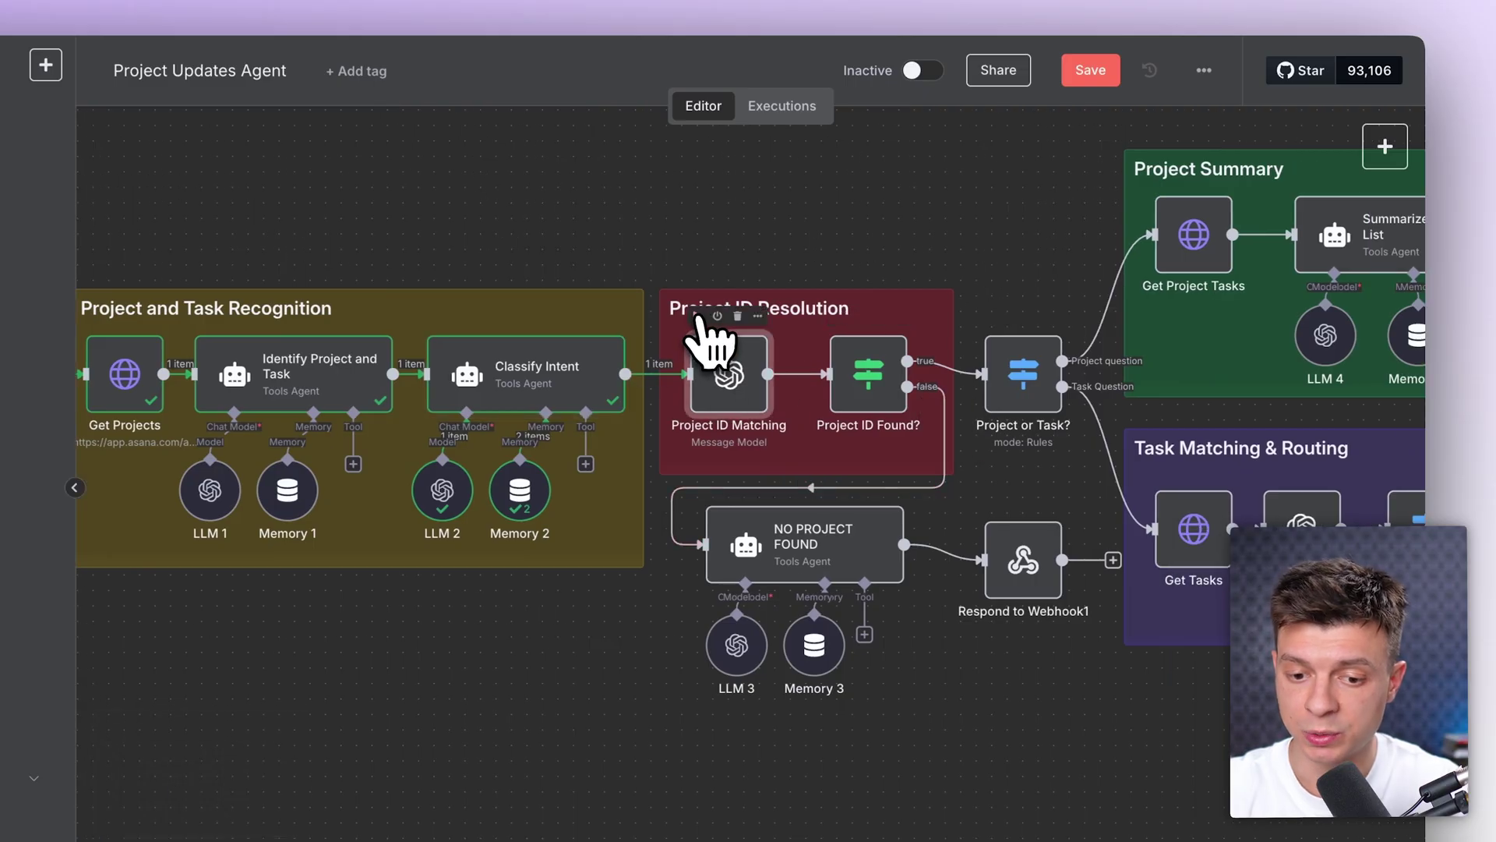
pyautogui.click(697, 316)
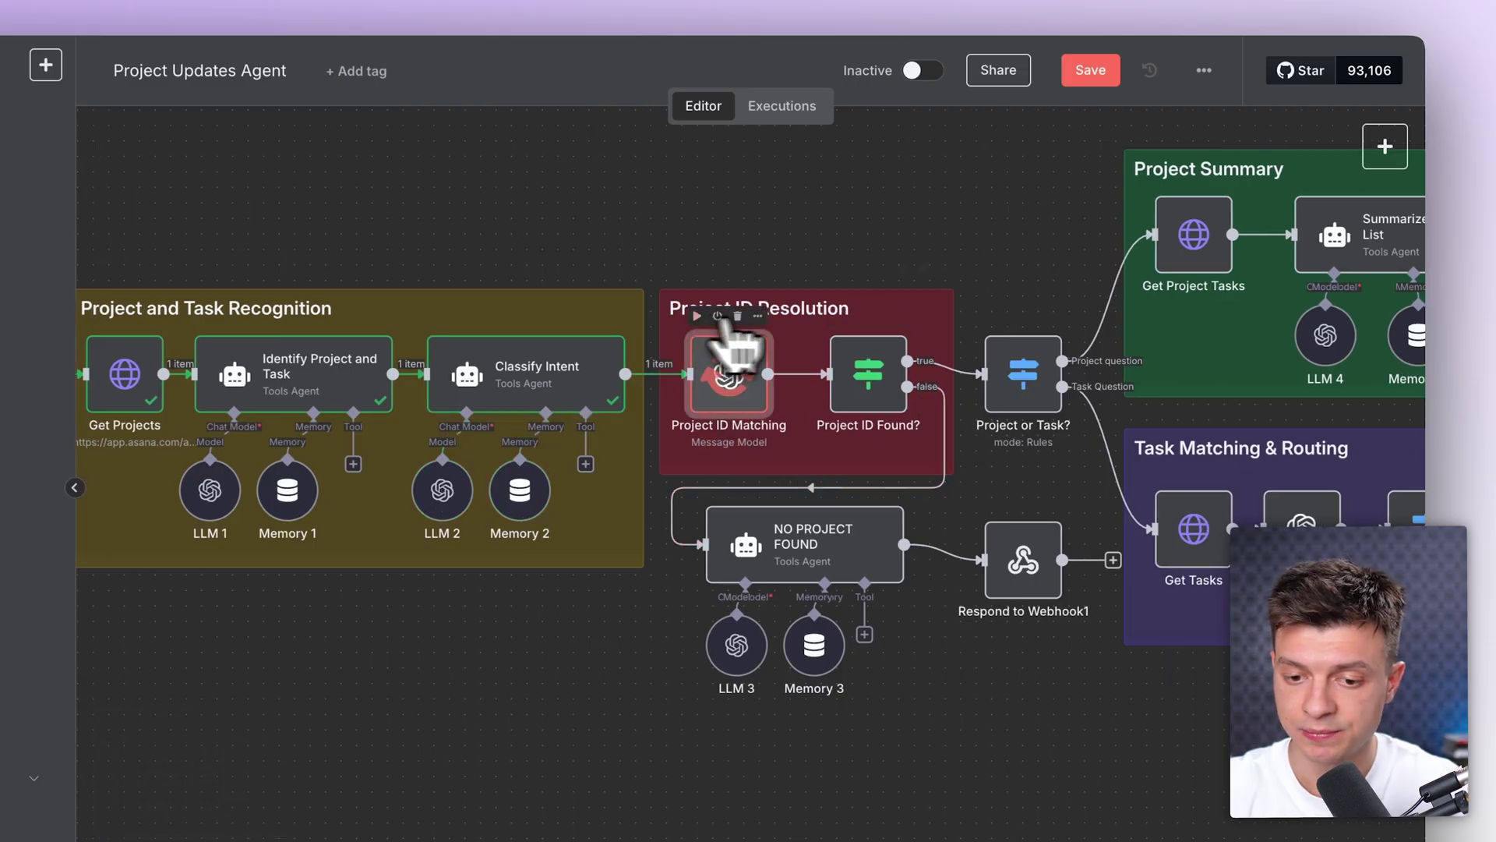
pyautogui.click(836, 315)
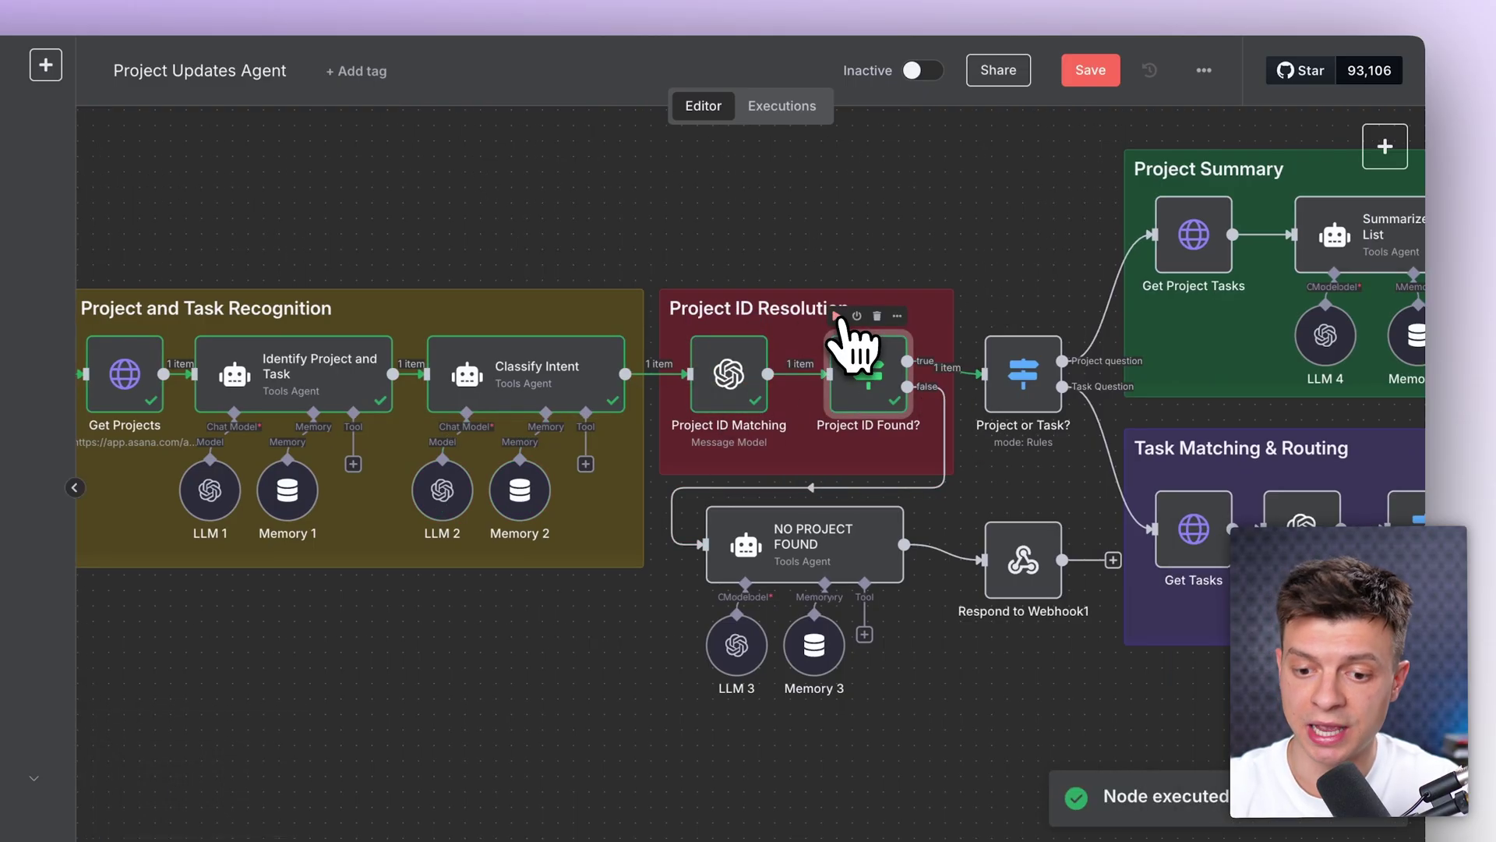
pyautogui.doubleClick(875, 379)
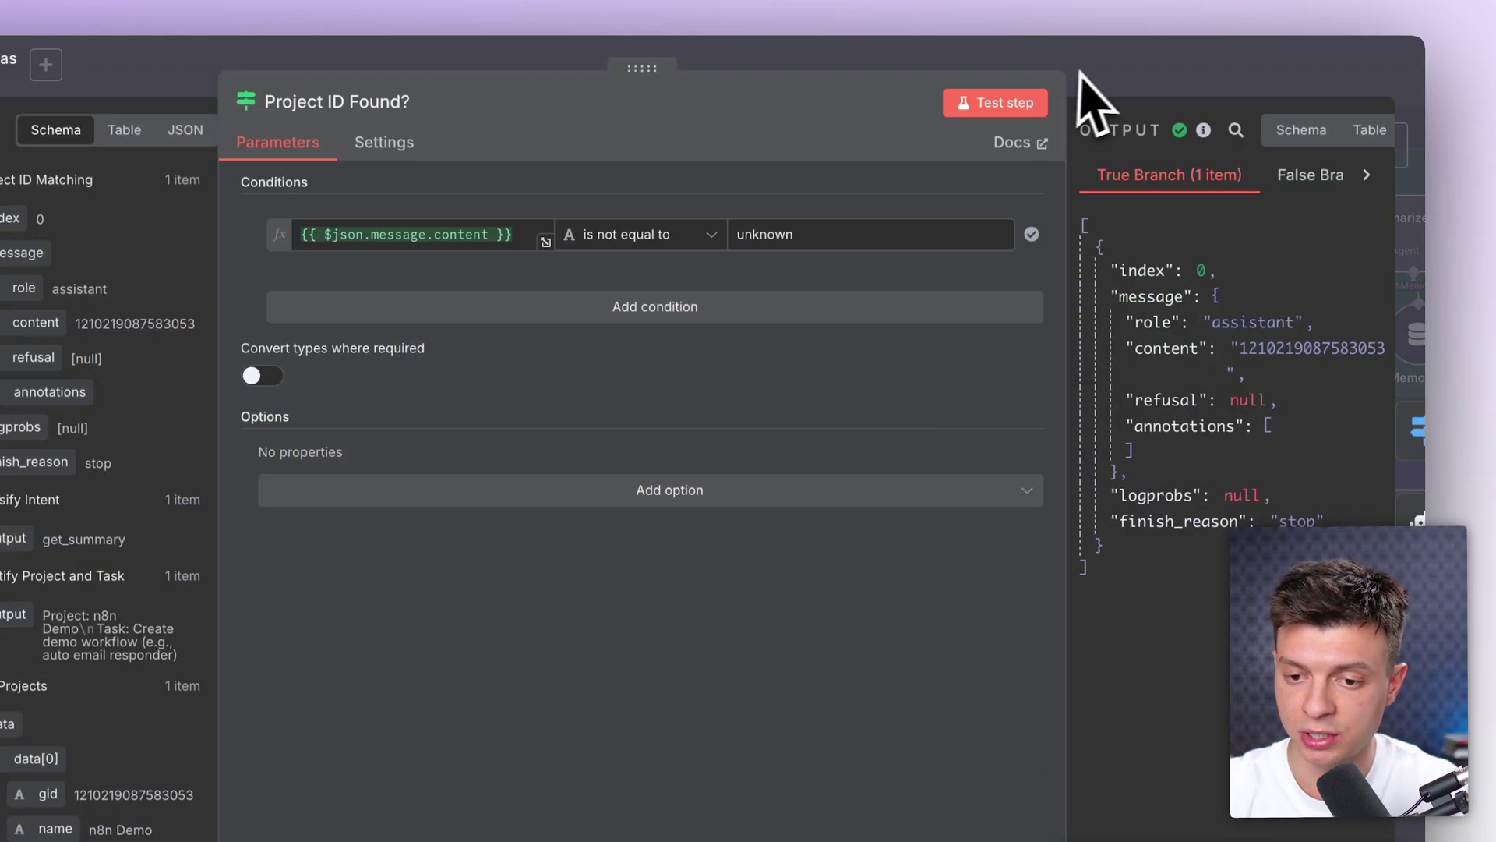
pyautogui.click(1078, 72)
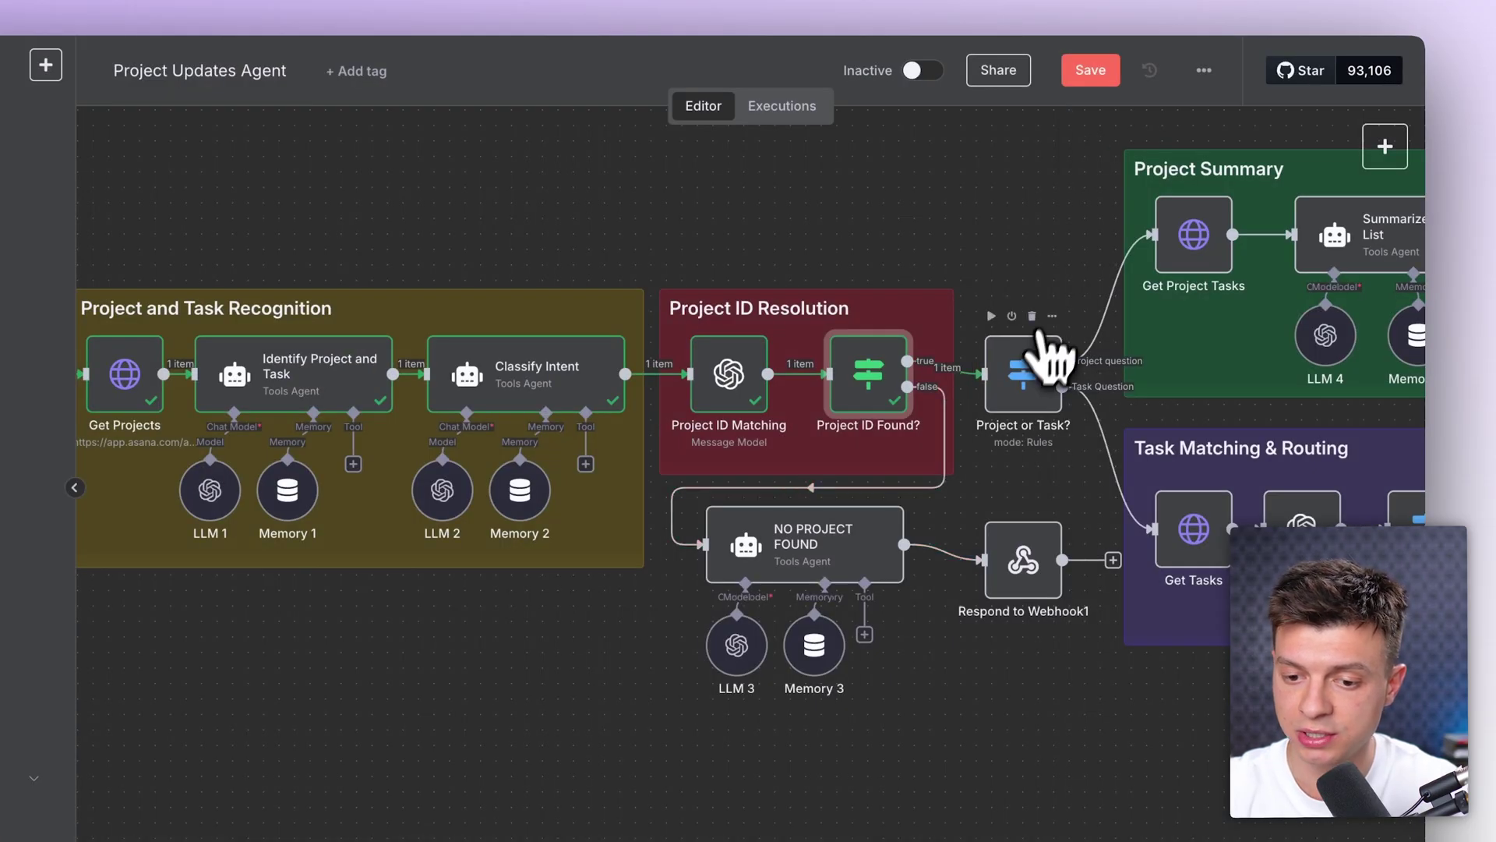
pyautogui.click(1009, 351)
pyautogui.hscroll(5, 1002, 390)
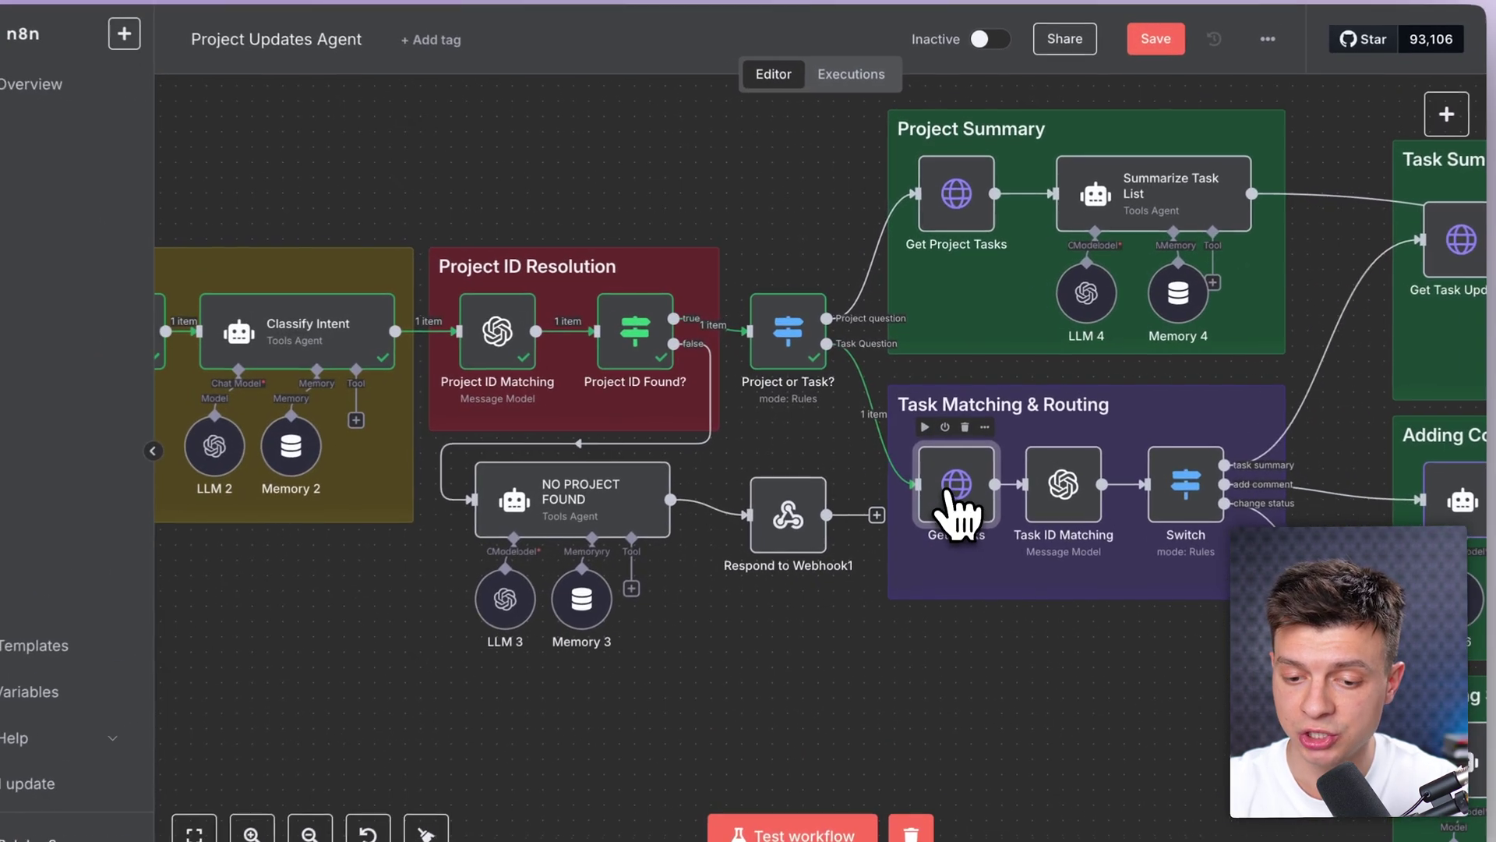
# Step: Check the Get Tasks URL, then run it and review the returned task gids and names
pyautogui.doubleClick(949, 499)
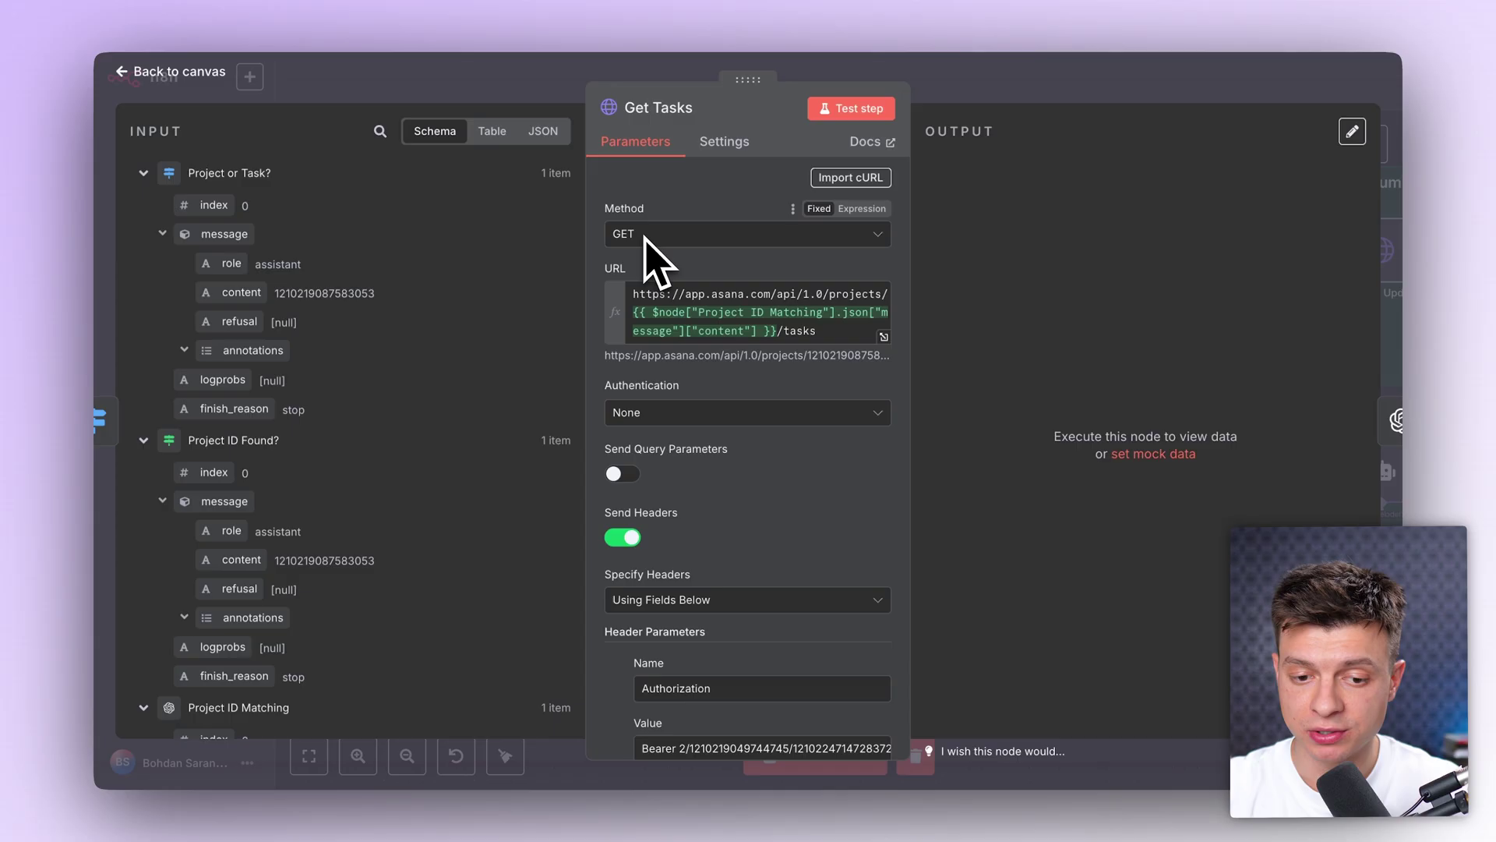
pyautogui.click(813, 335)
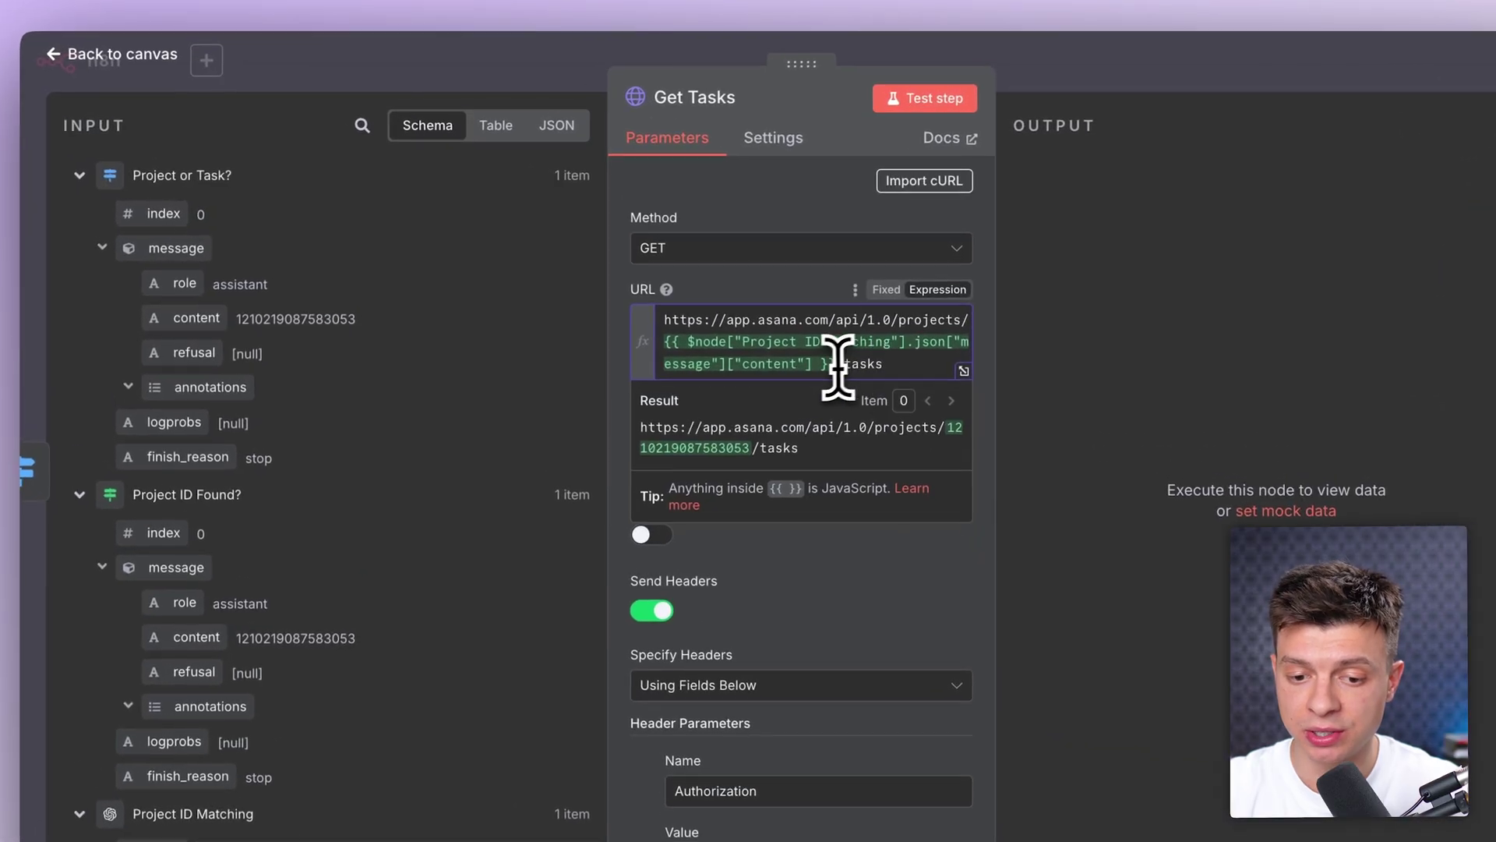
pyautogui.click(778, 195)
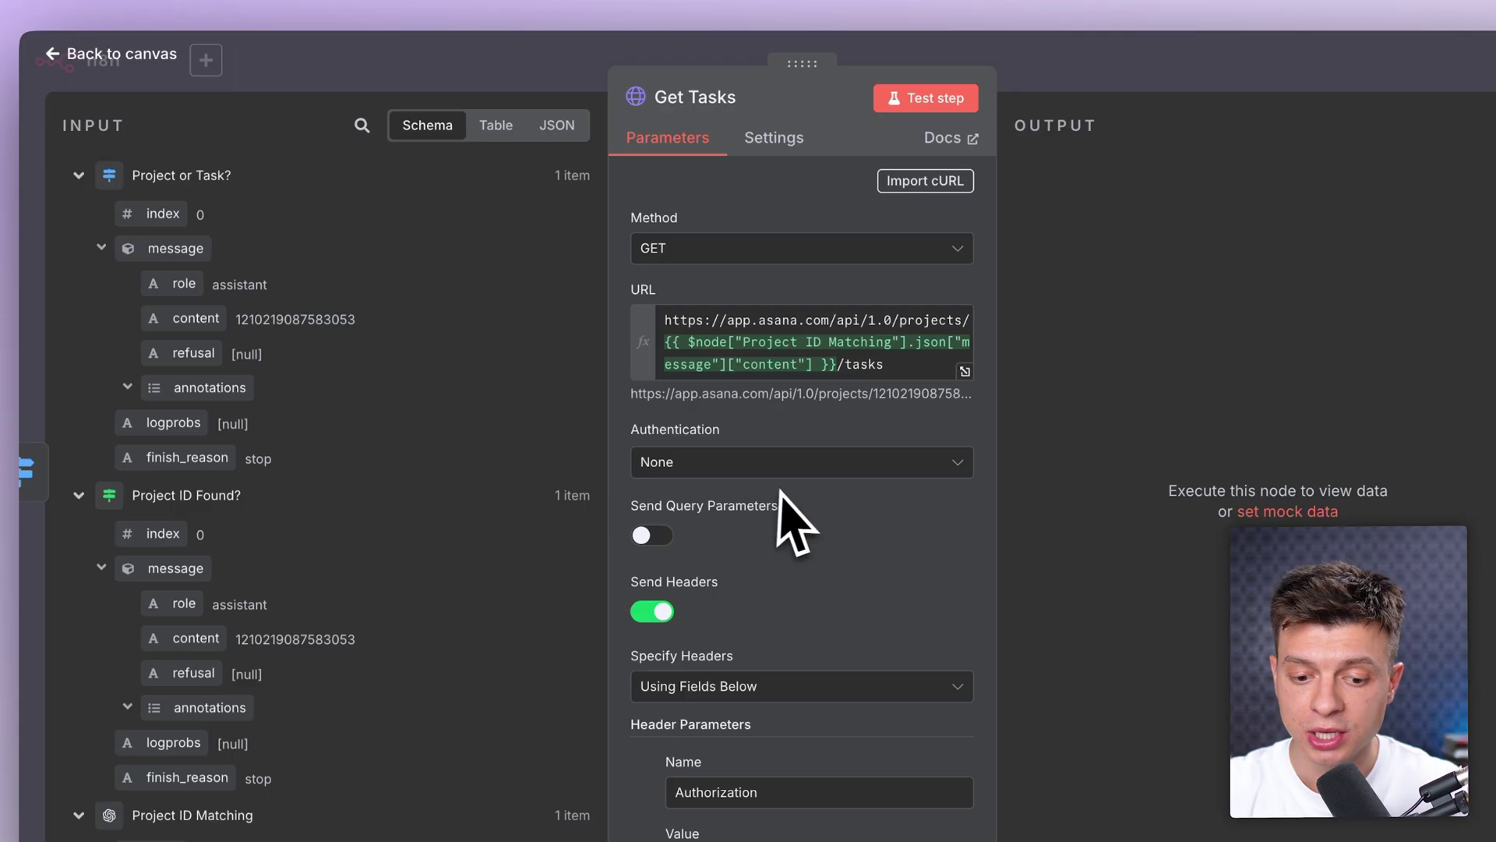
pyautogui.scroll(-3, 787, 518)
pyautogui.scroll(3, 801, 517)
pyautogui.click(931, 99)
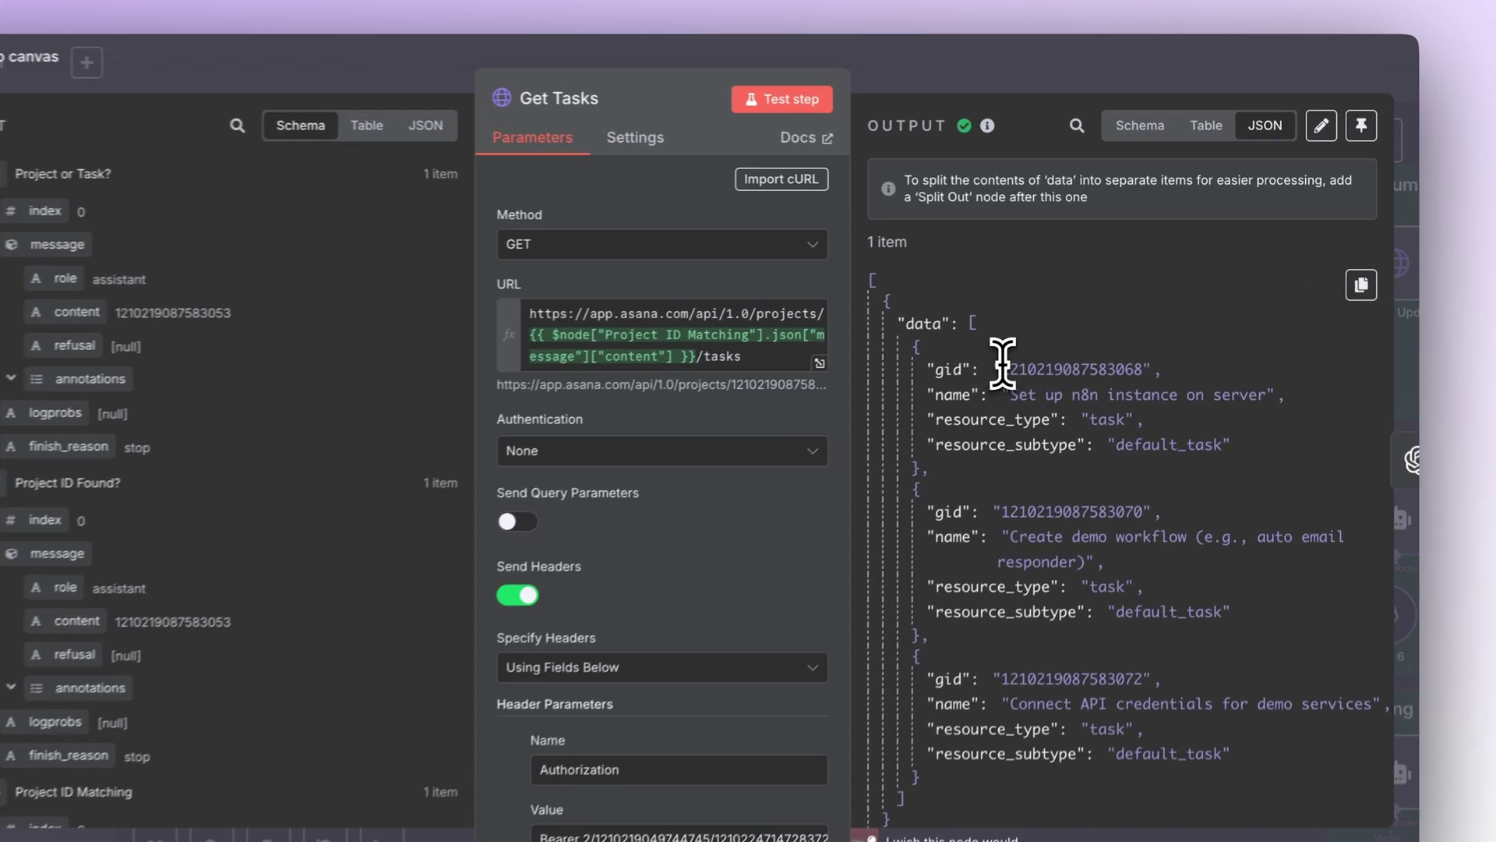
pyautogui.doubleClick(1091, 342)
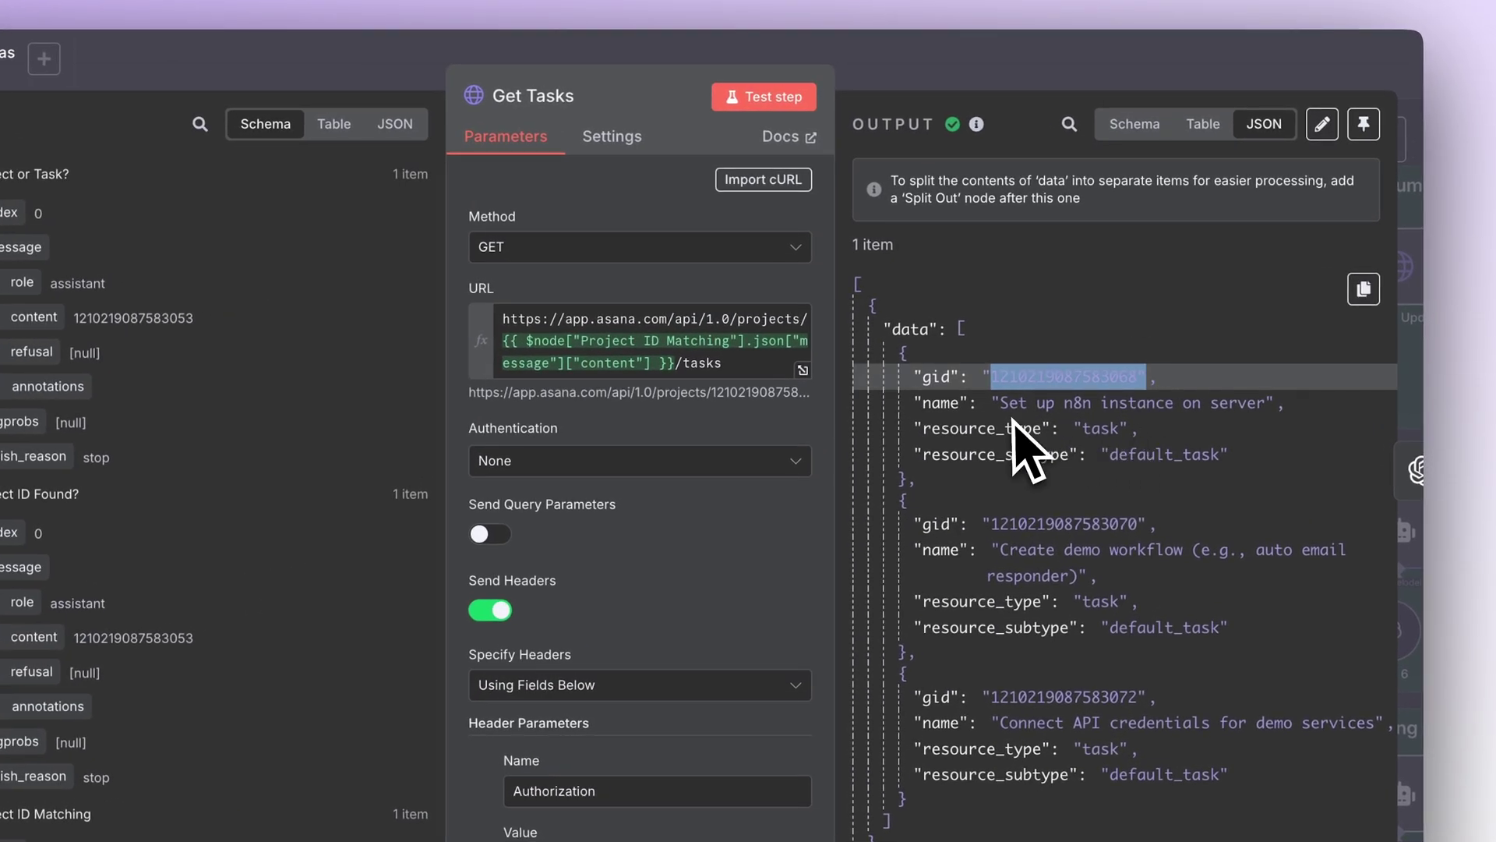
pyautogui.moveTo(1002, 401); pyautogui.dragTo(1206, 393)
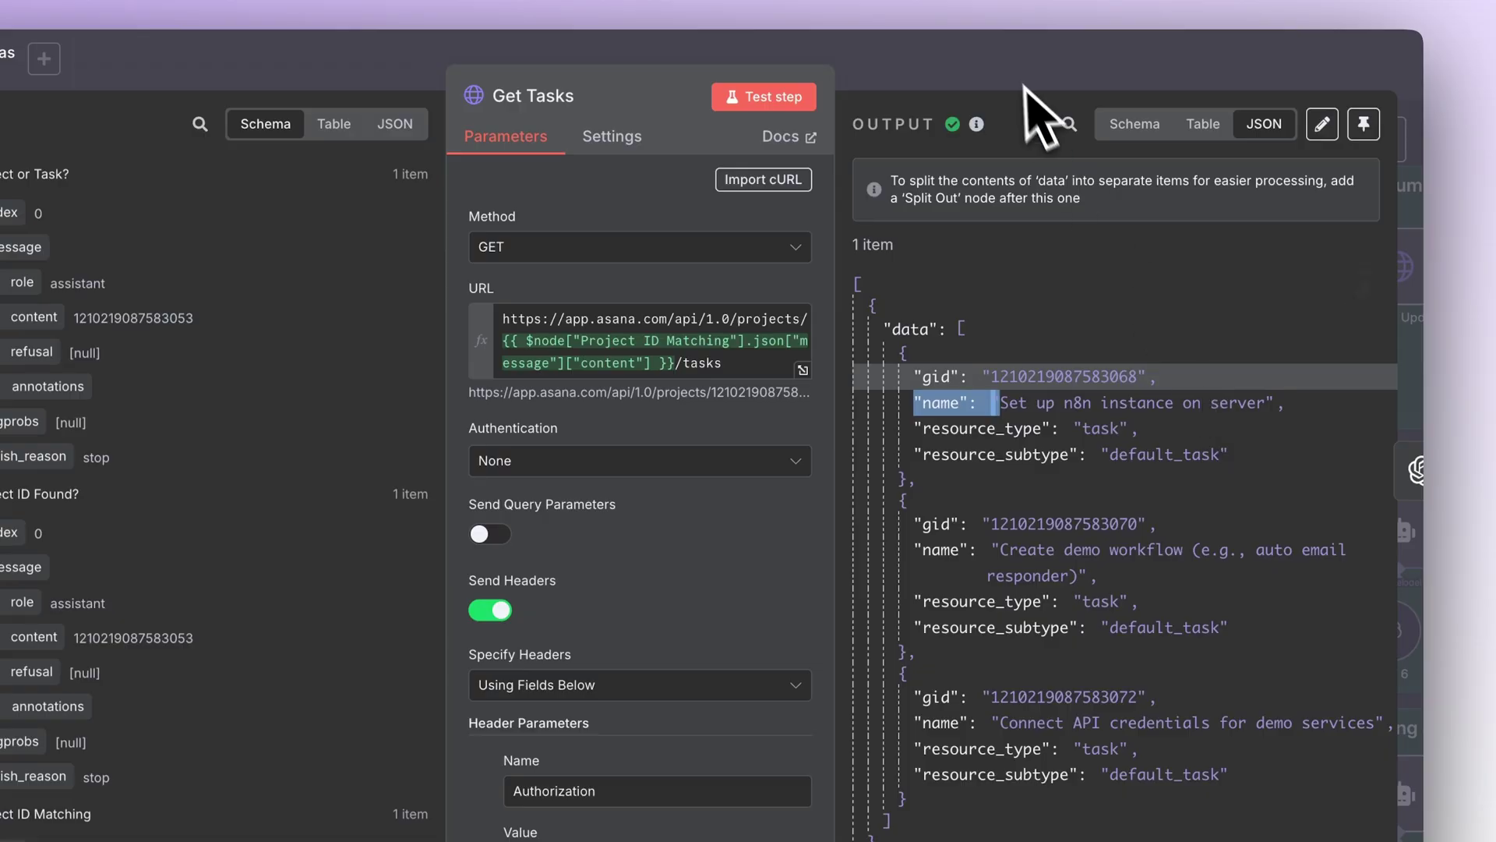
pyautogui.press('Escape')
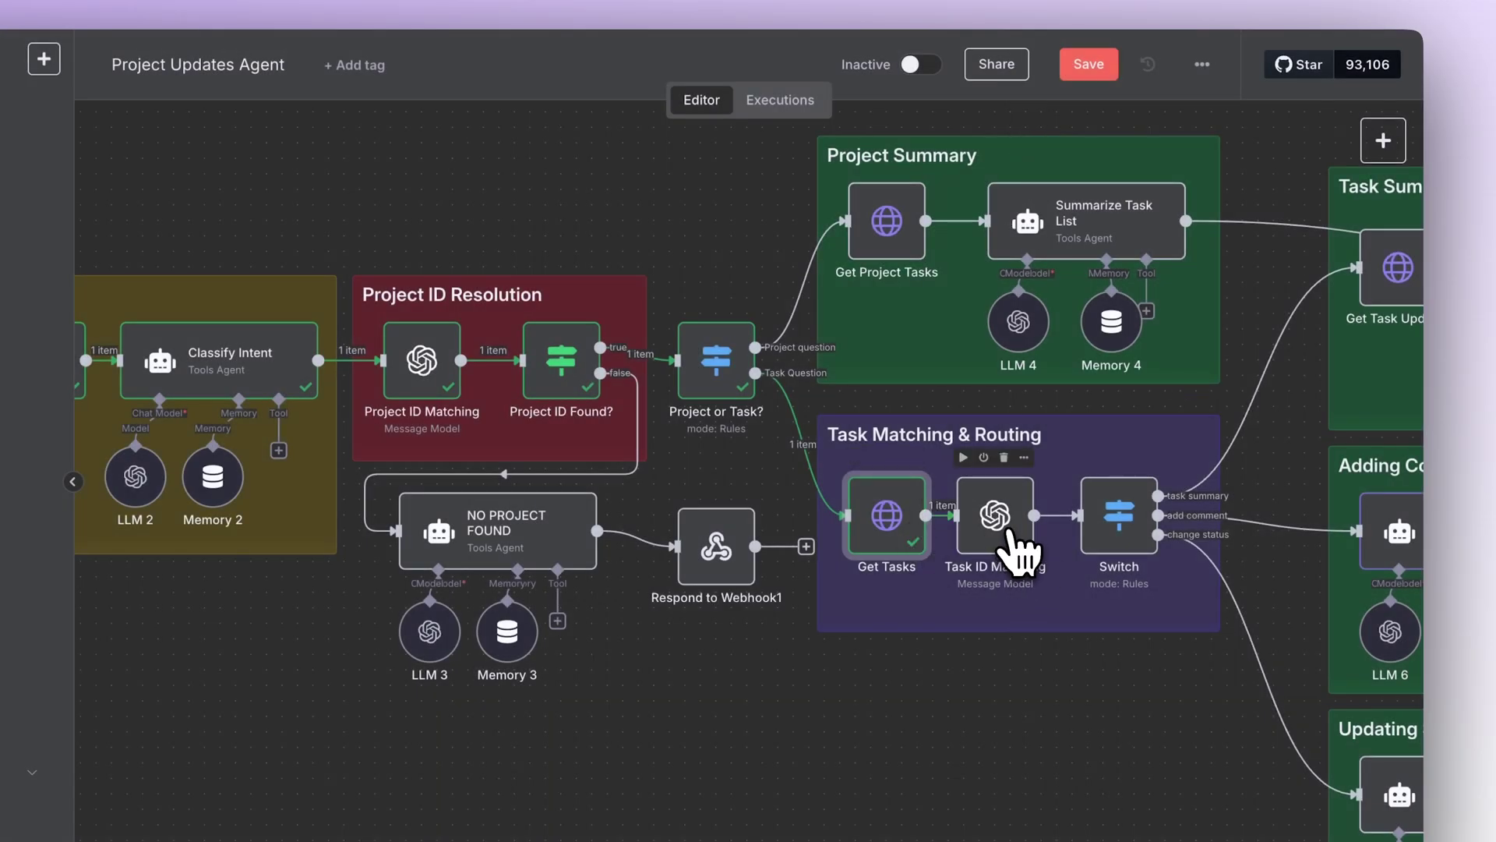
pyautogui.doubleClick(1016, 549)
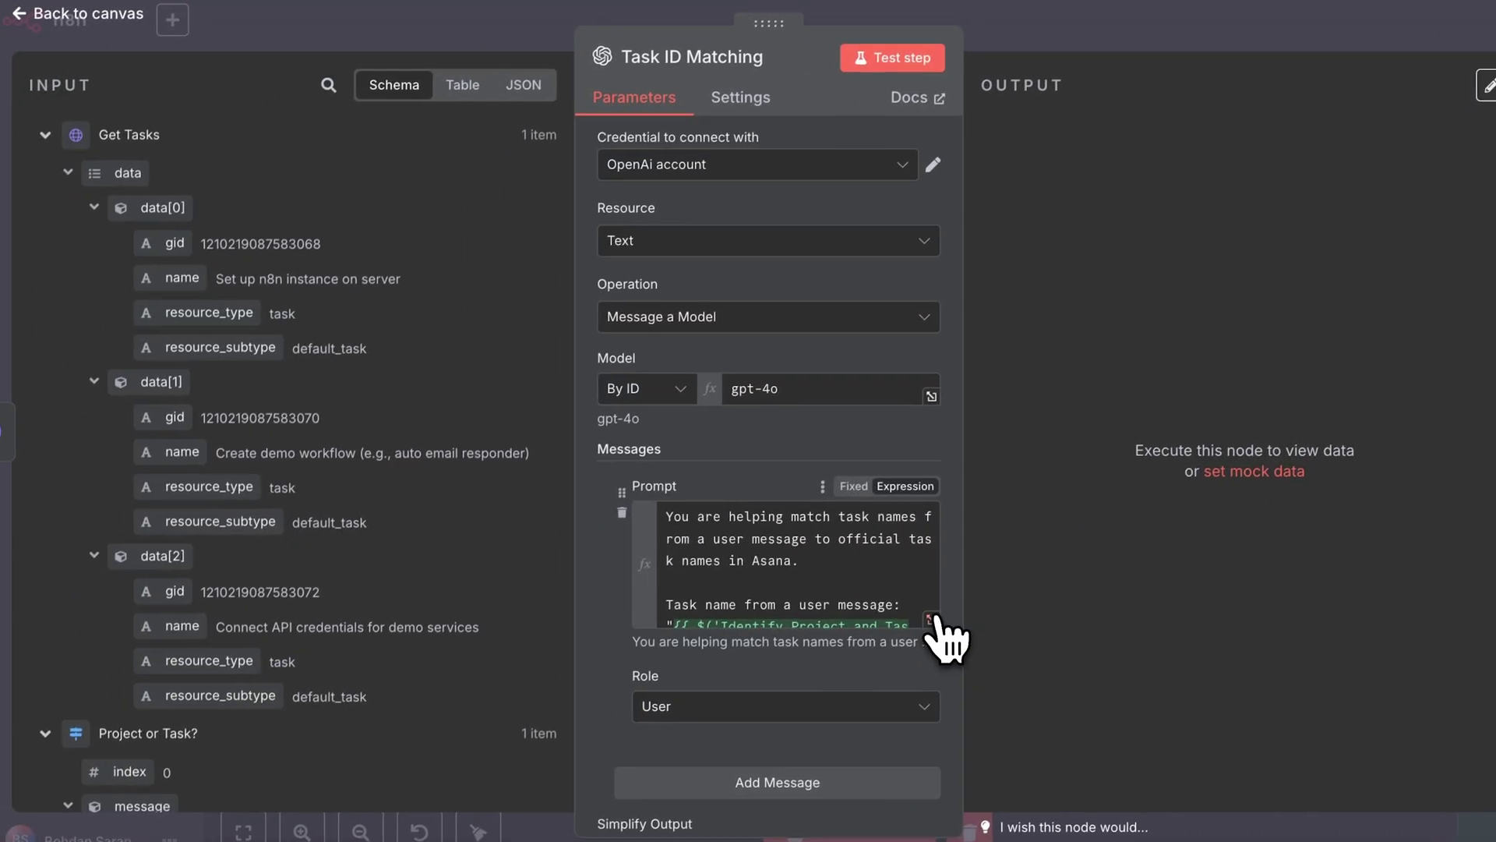
pyautogui.click(931, 620)
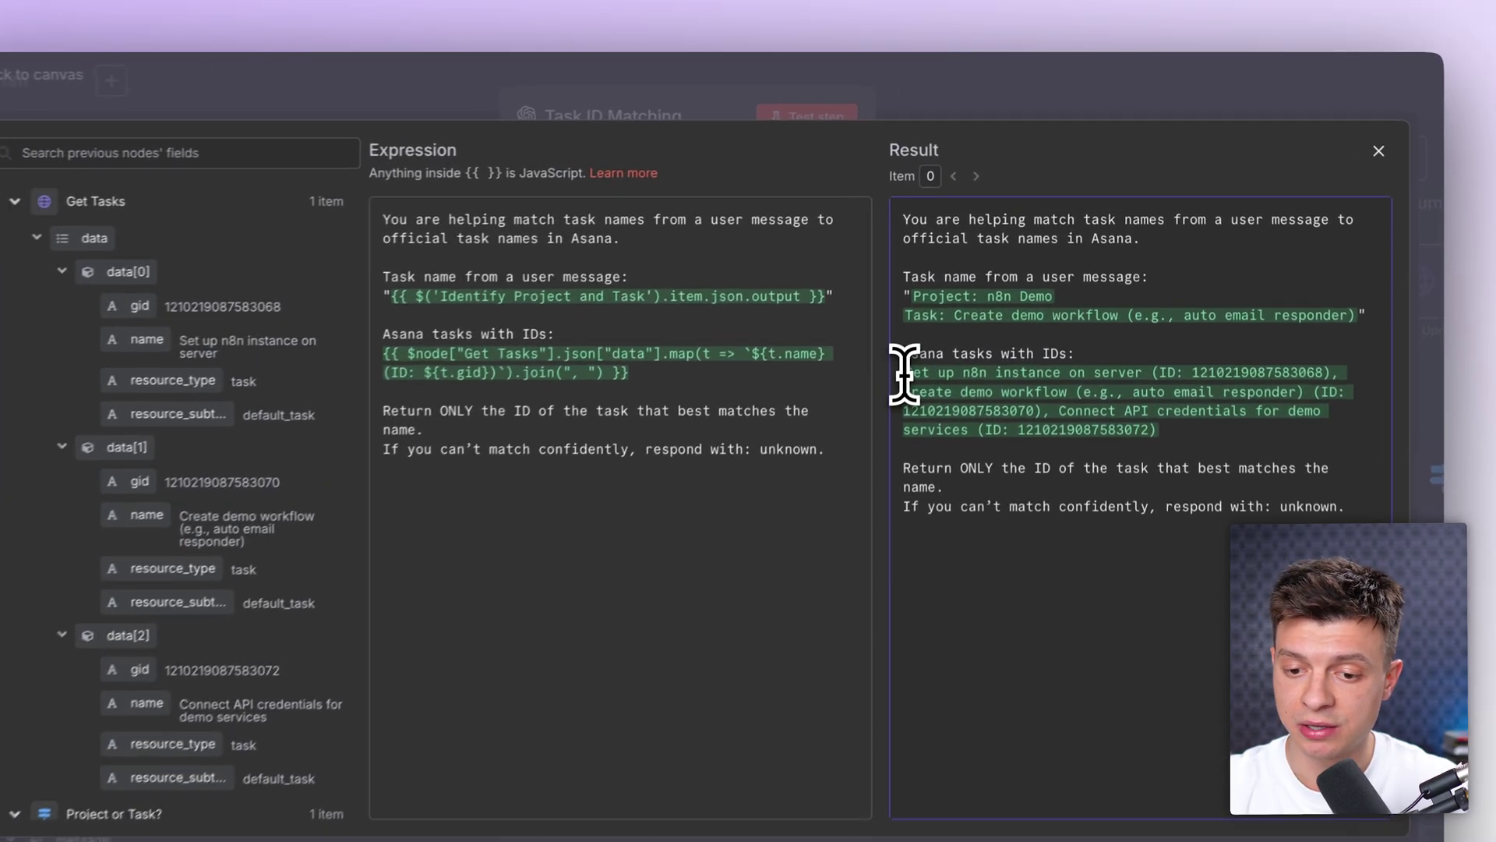
pyautogui.moveTo(935, 330); pyautogui.dragTo(1201, 376)
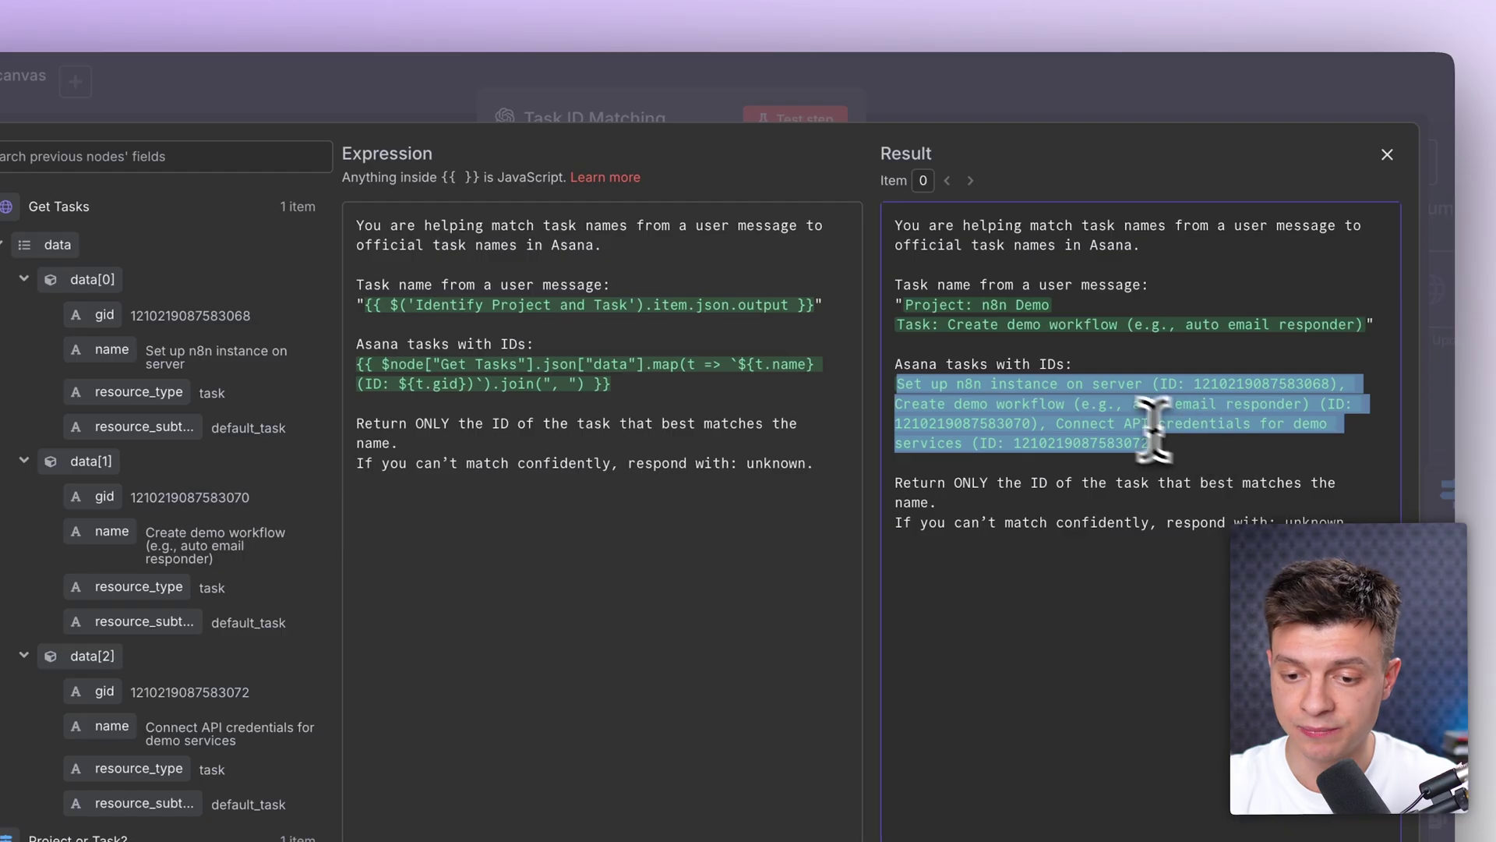
pyautogui.click(1009, 124)
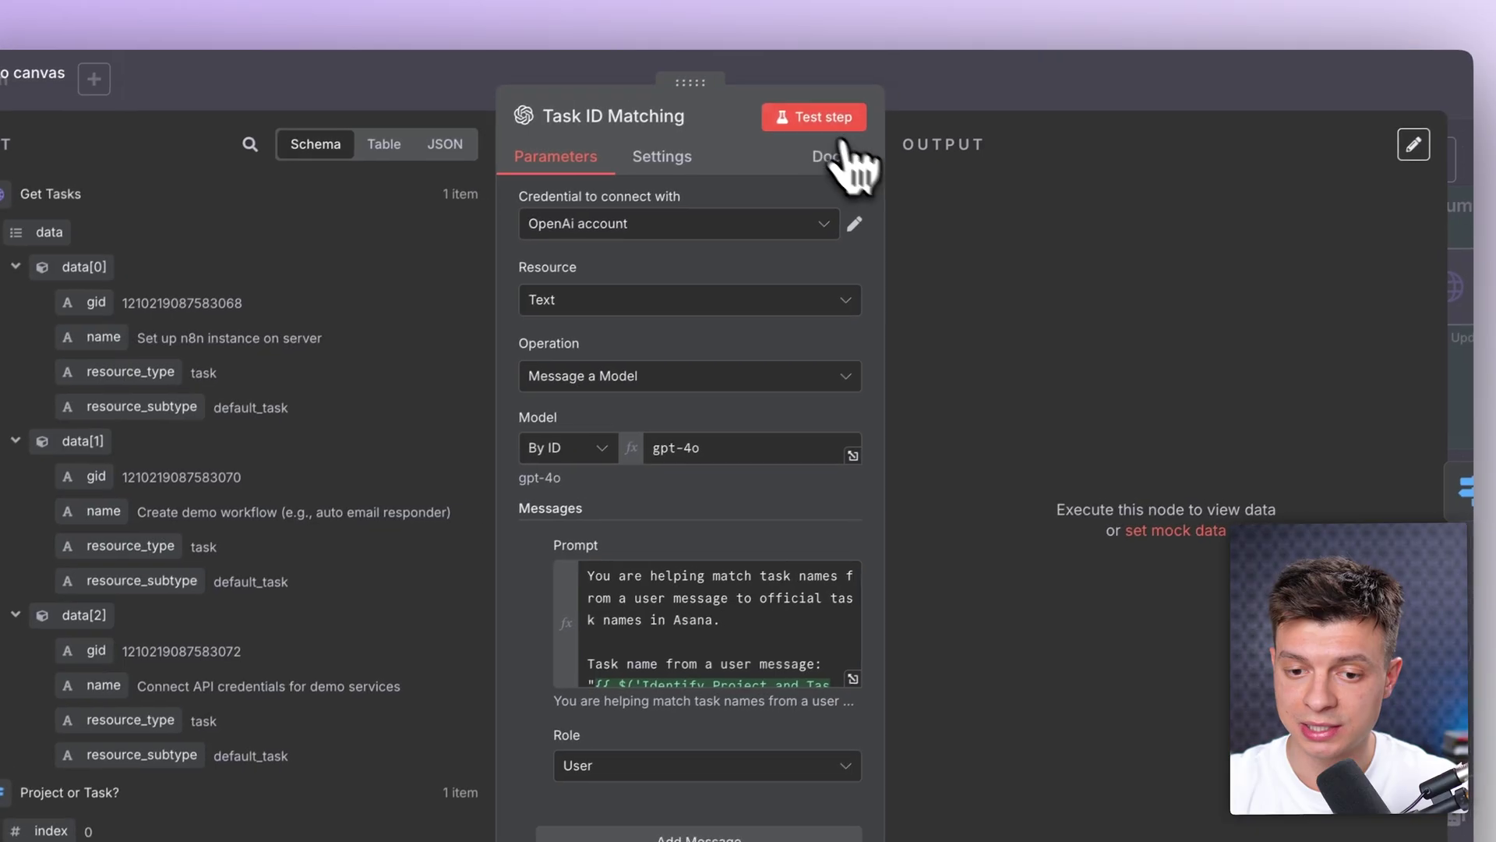
pyautogui.click(1007, 80)
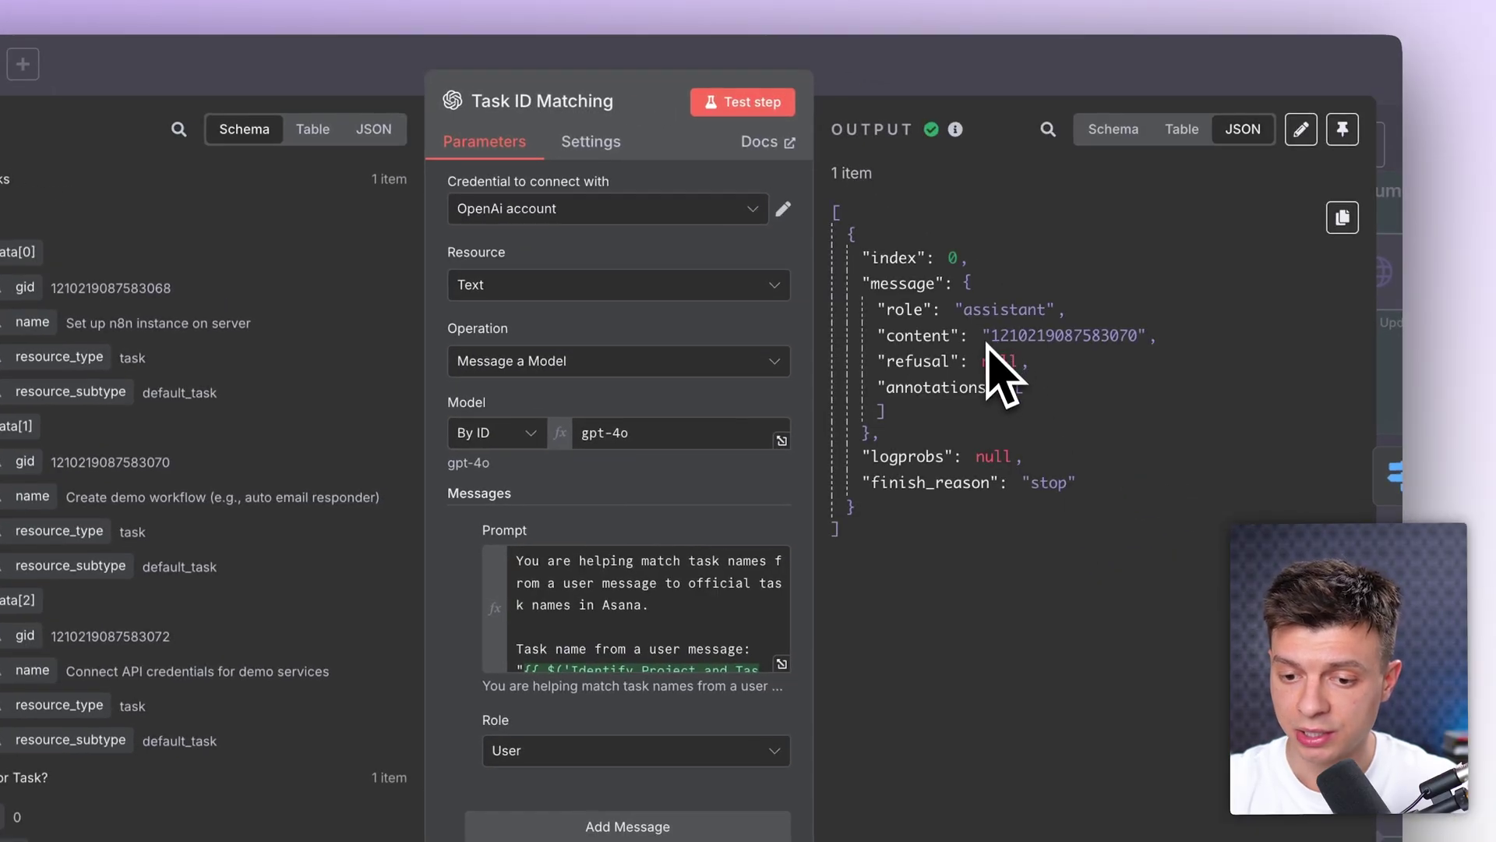
pyautogui.moveTo(1129, 335); pyautogui.dragTo(1136, 335)
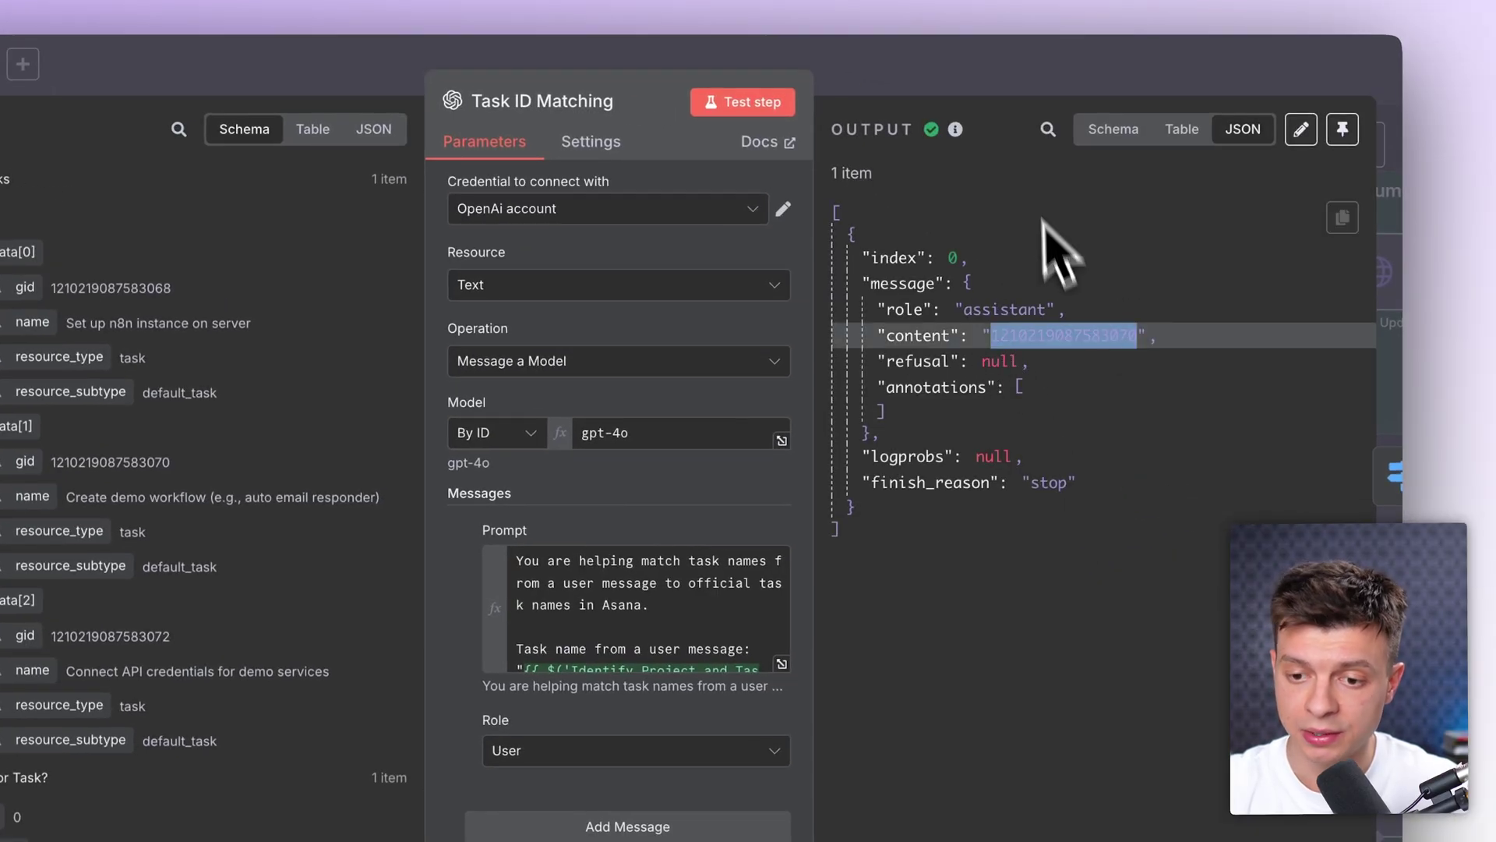
pyautogui.click(1070, 68)
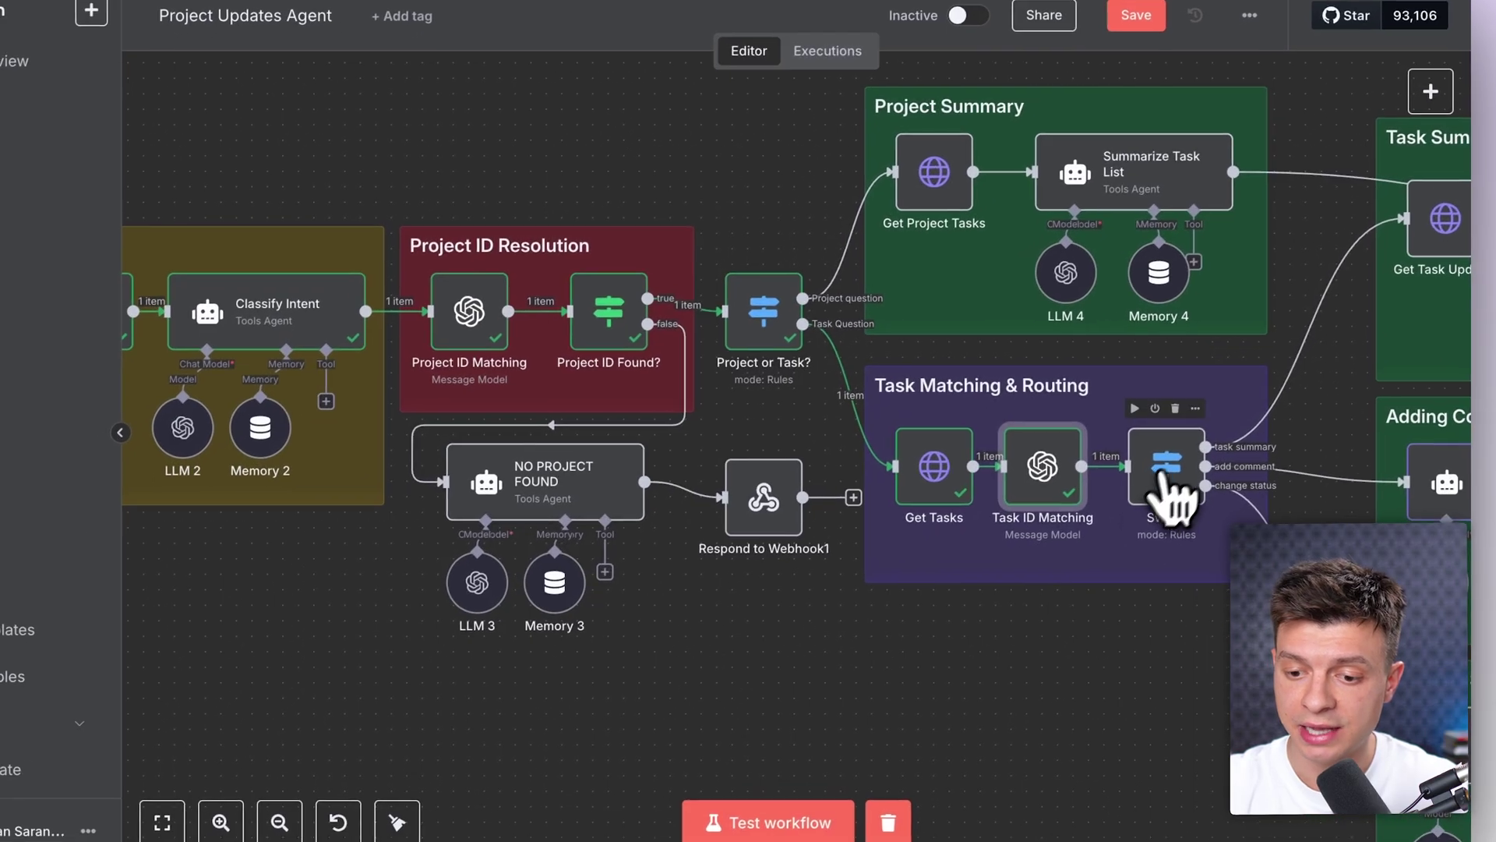
# Step: Review the Switch node's routing rules and run it
pyautogui.doubleClick(1142, 484)
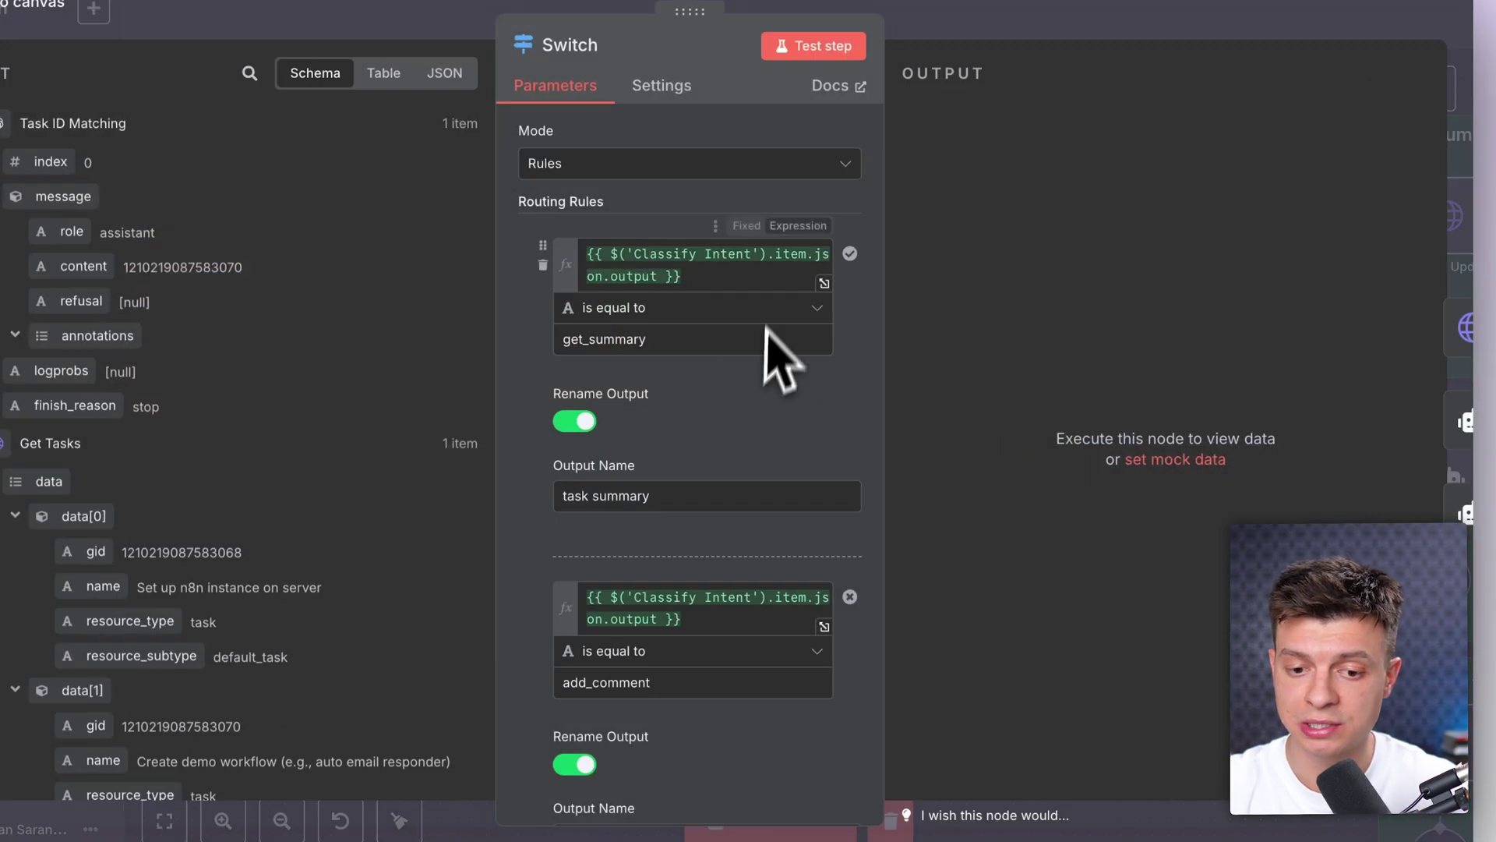
pyautogui.scroll(-3, 752, 418)
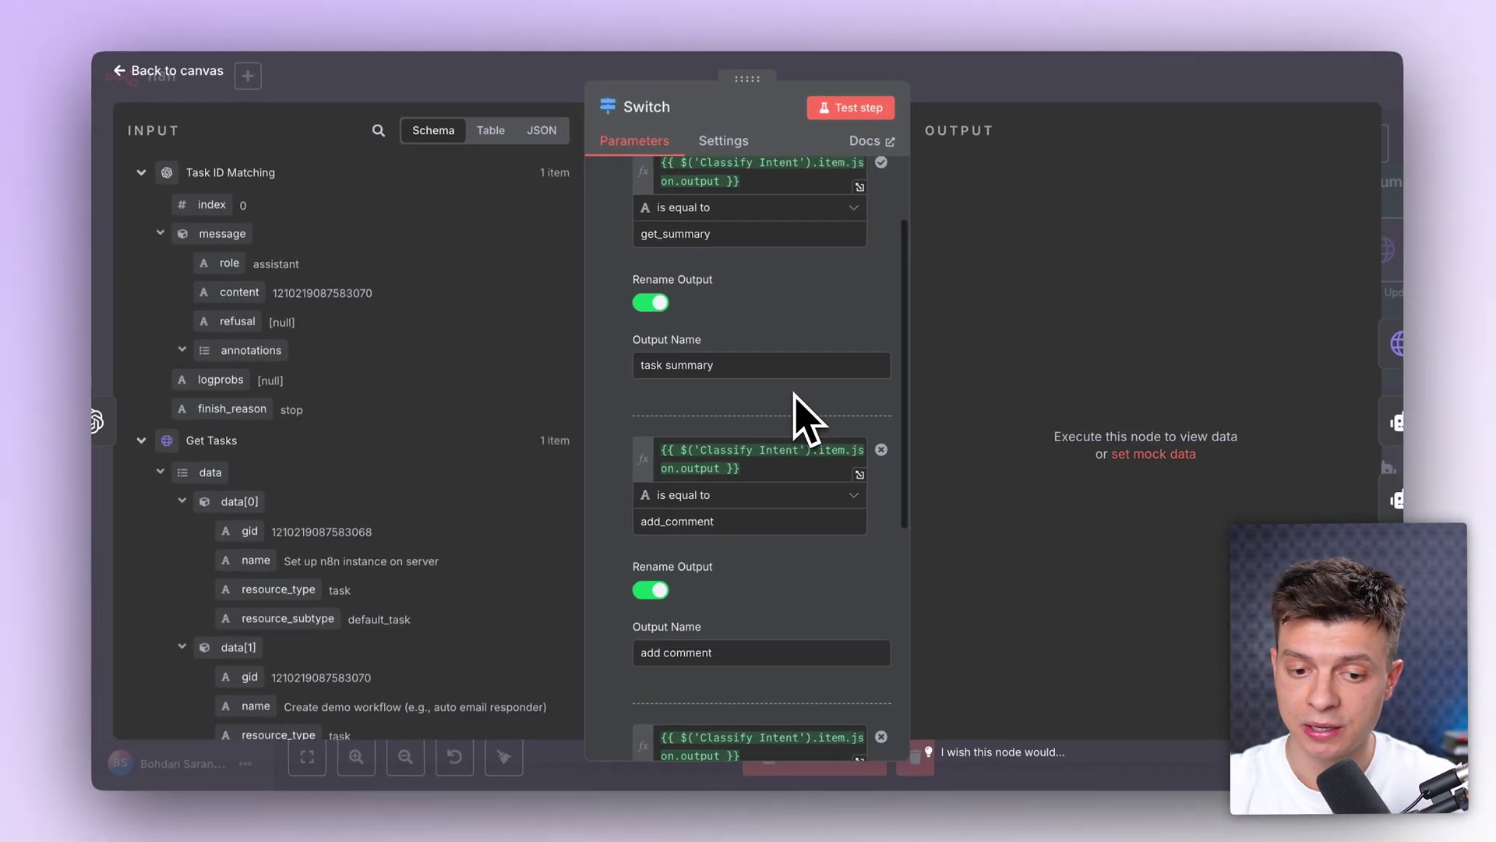
pyautogui.scroll(-2, 711, 615)
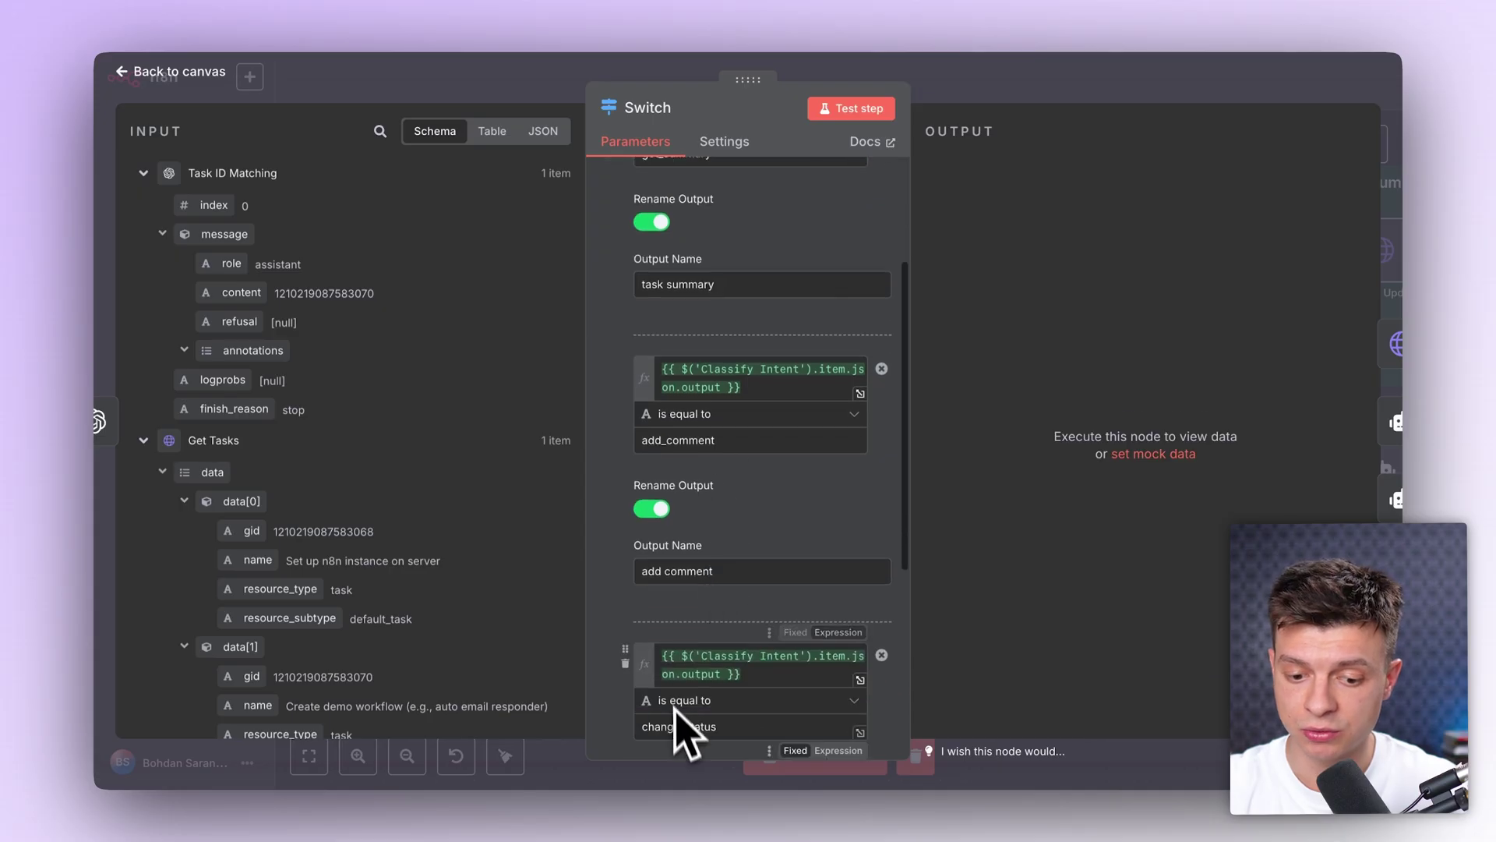
pyautogui.scroll(5, 683, 635)
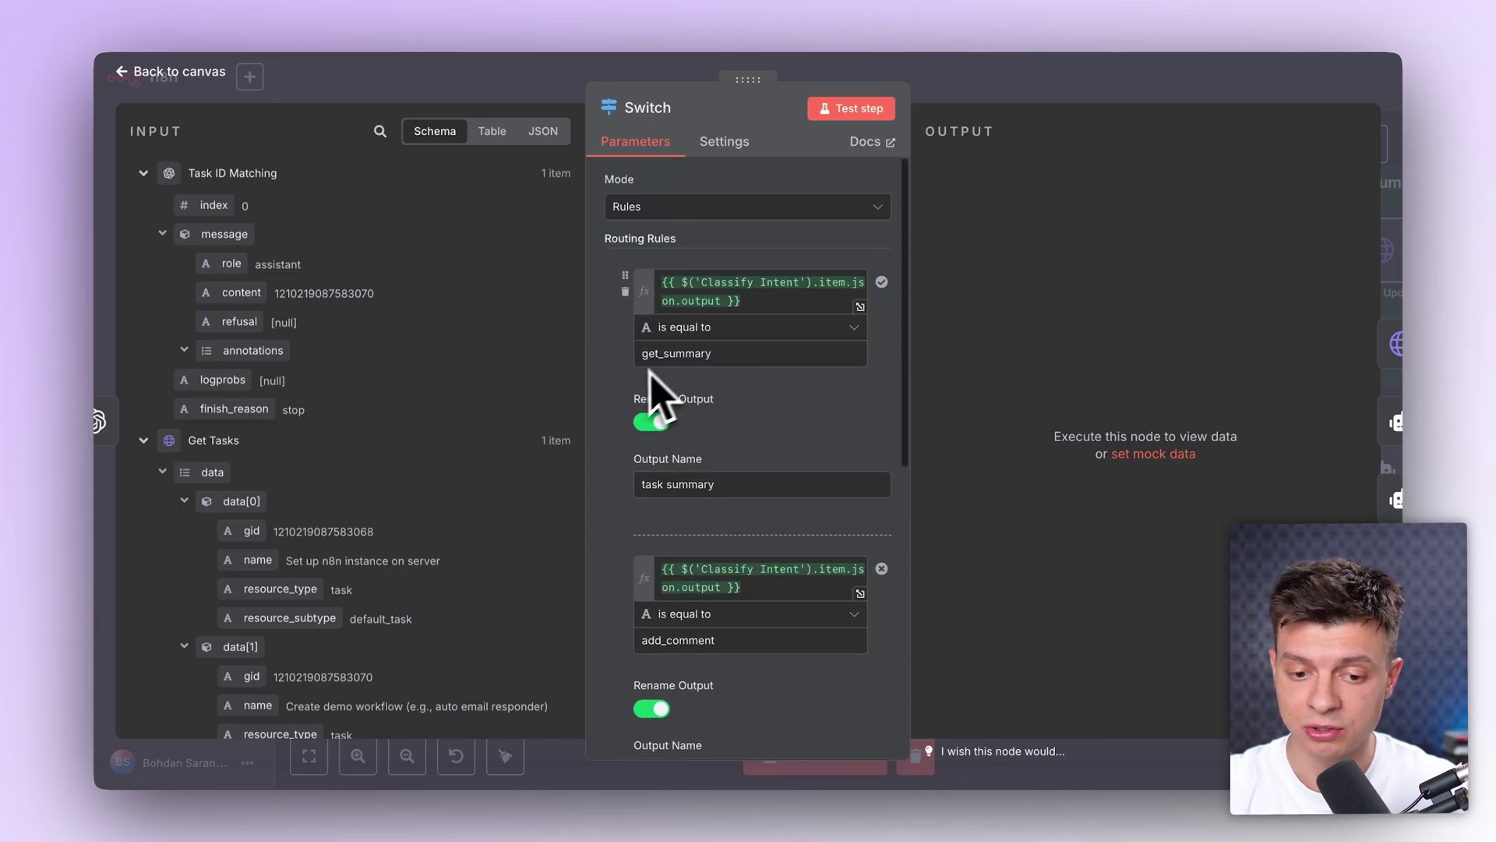
pyautogui.click(826, 110)
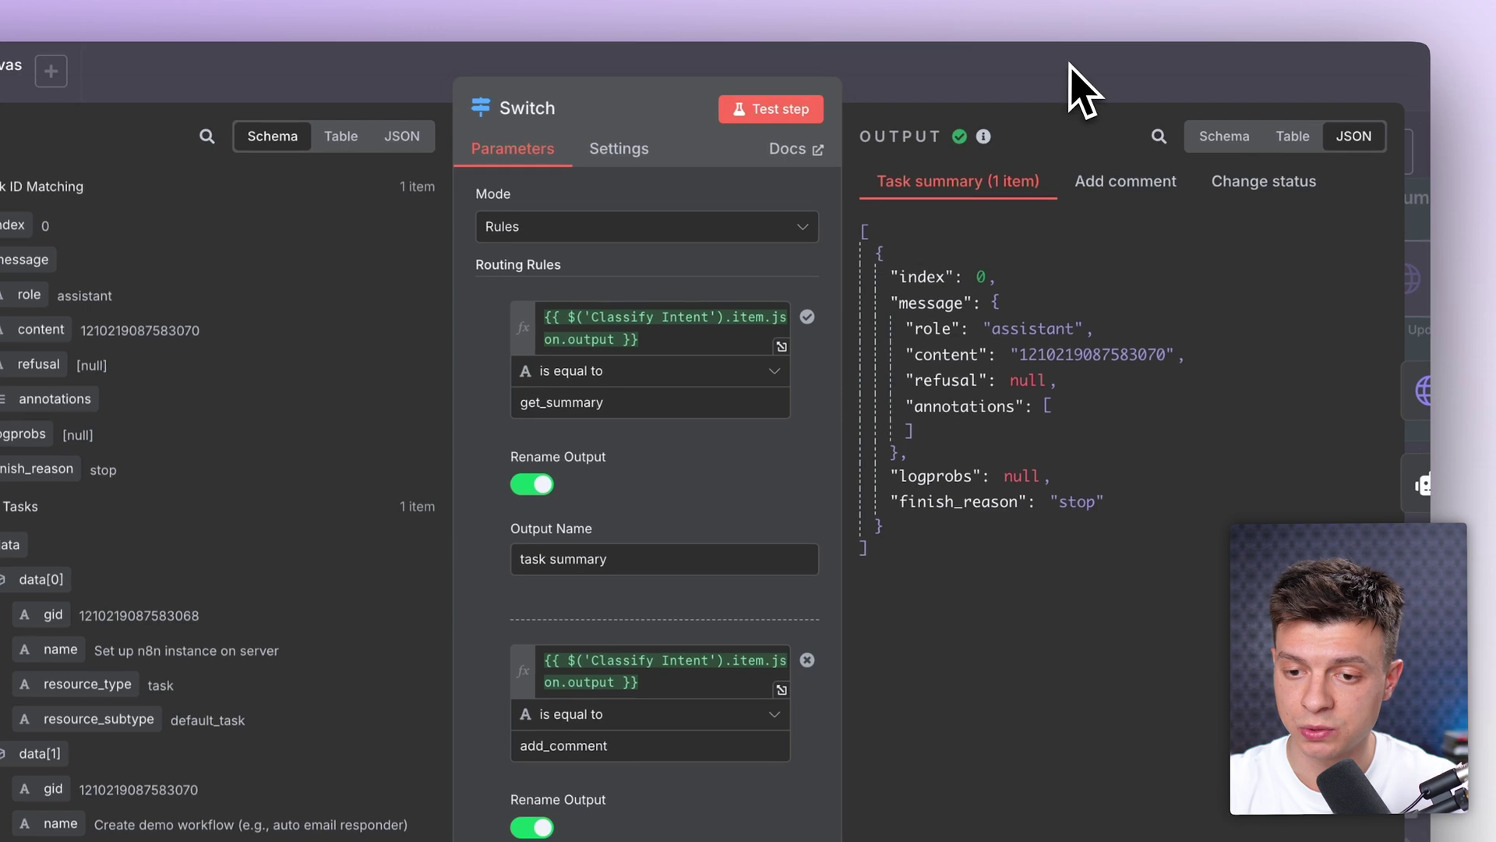
pyautogui.click(1080, 89)
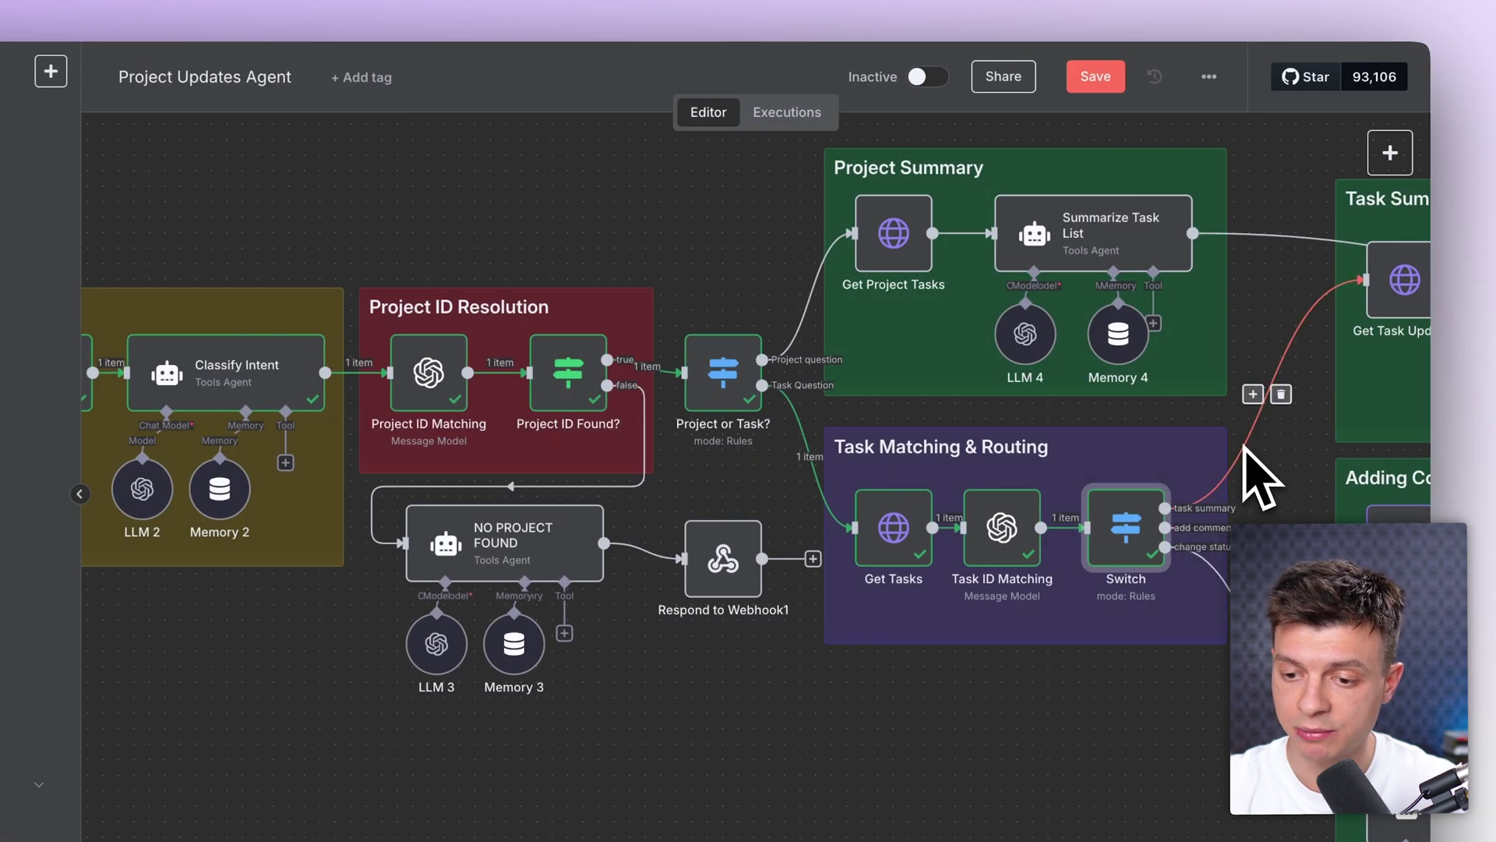
# Step: Check the Get Task Updates URL expression and run it to fetch the task's stories
pyautogui.hscroll(10, 851, 384)
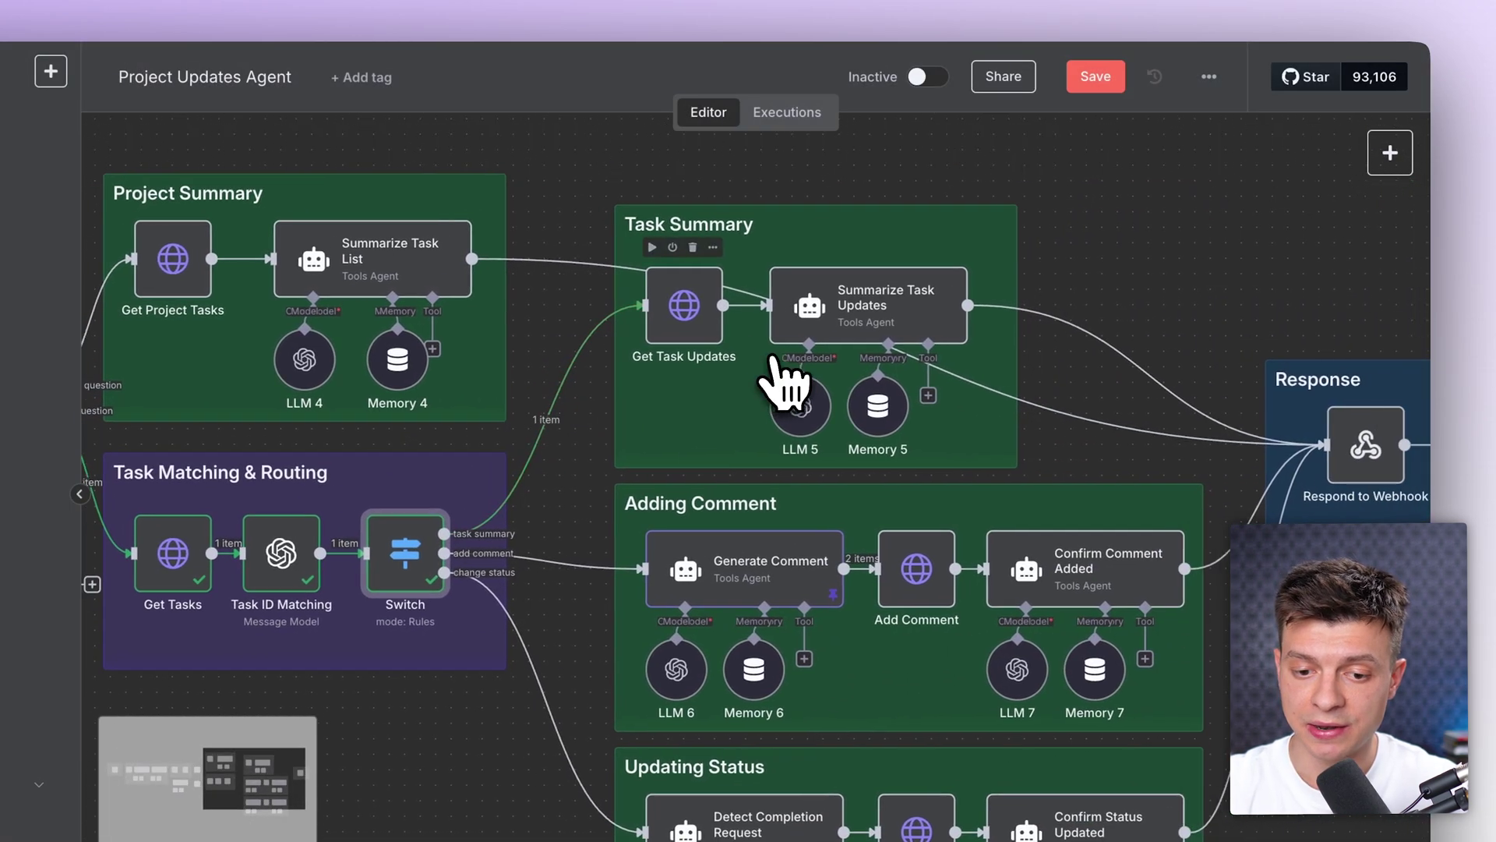
pyautogui.doubleClick(680, 331)
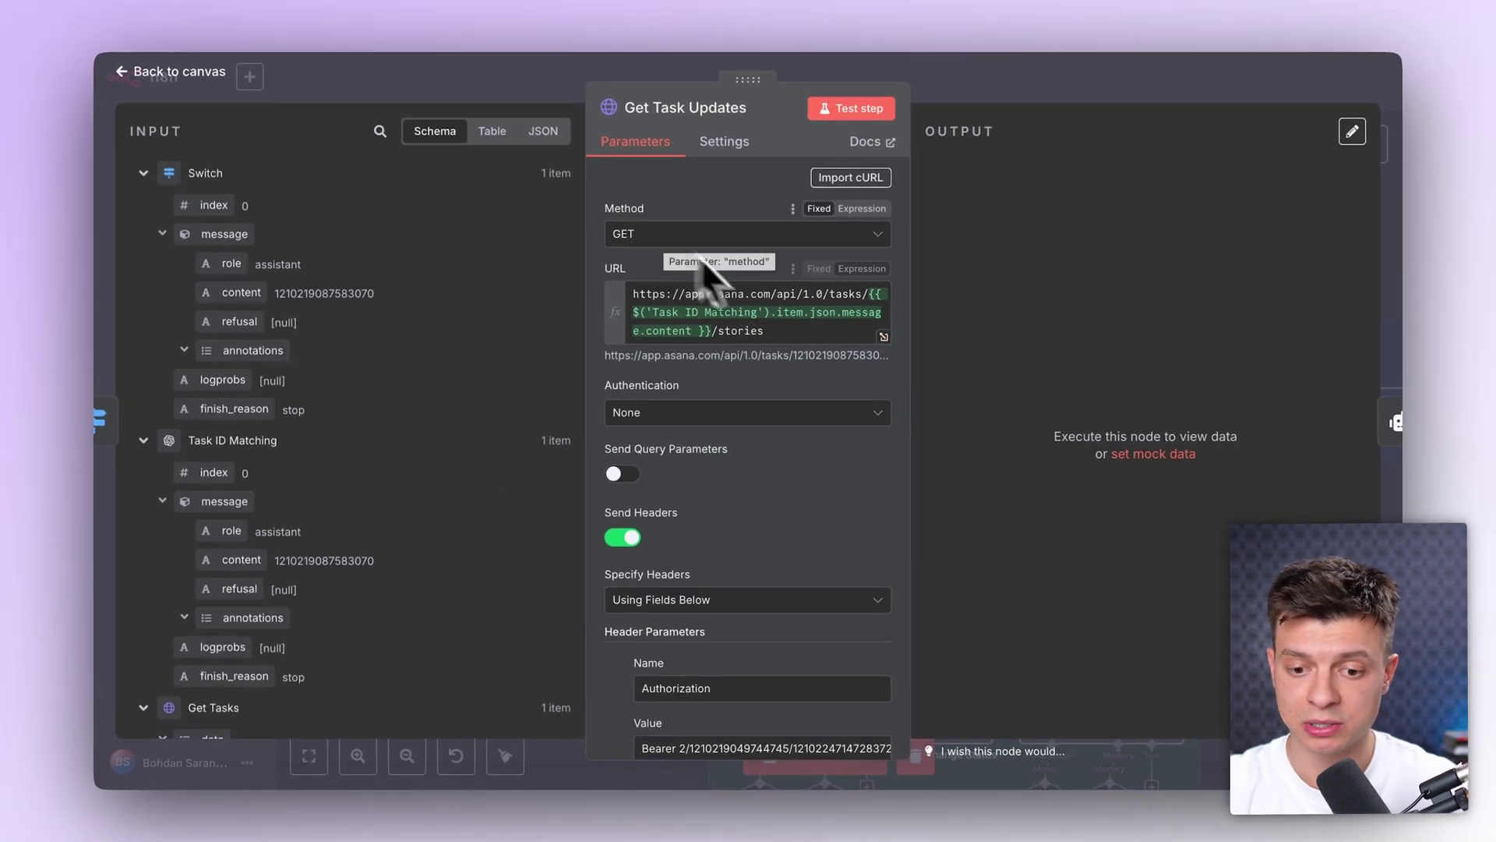
pyautogui.click(883, 337)
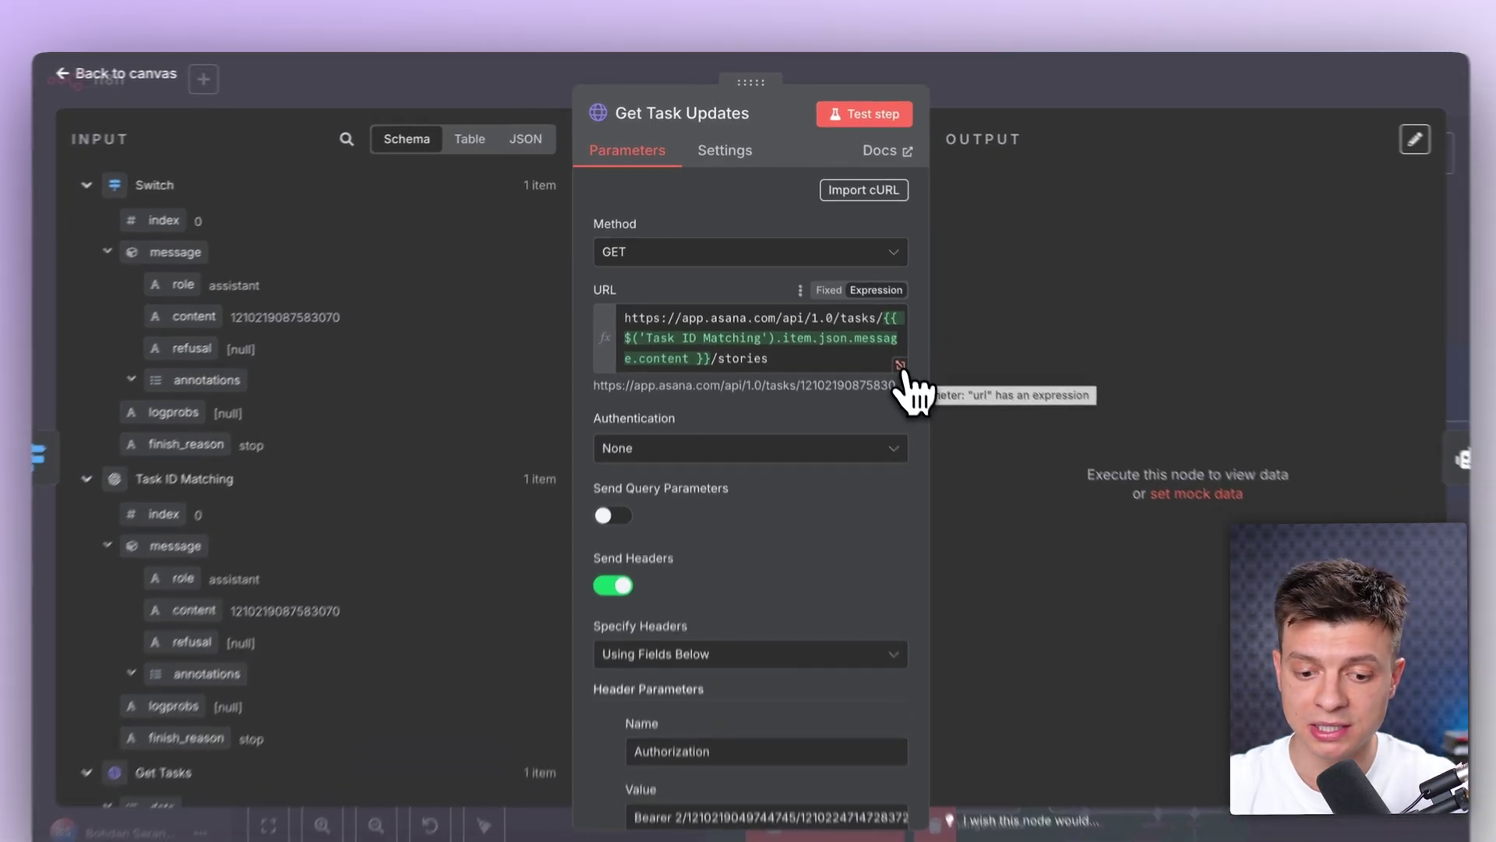
pyautogui.moveTo(869, 264); pyautogui.dragTo(426, 237)
pyautogui.click(846, 225)
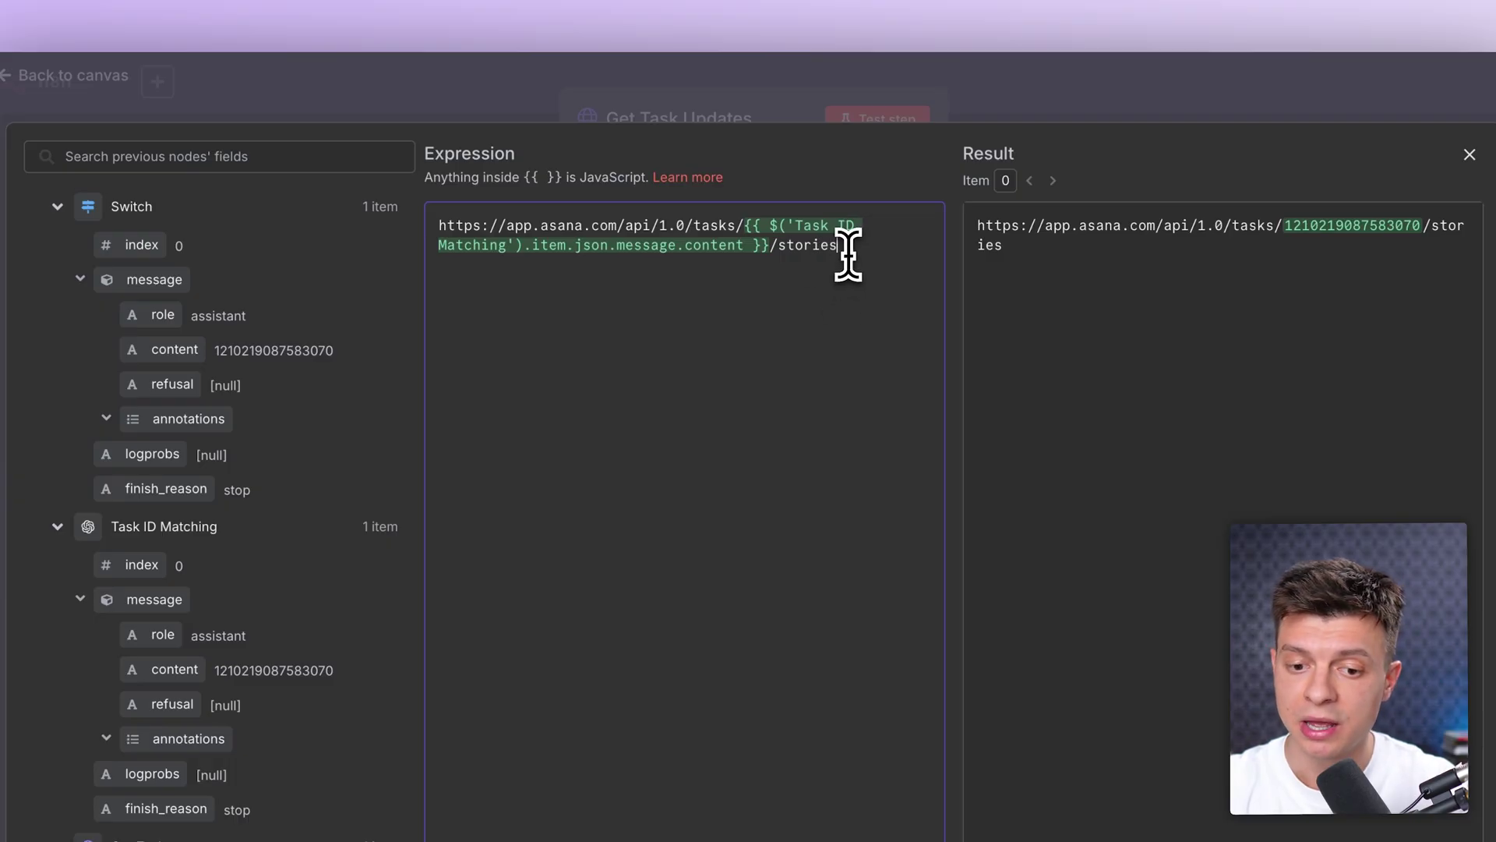
pyautogui.moveTo(775, 257); pyautogui.dragTo(431, 211)
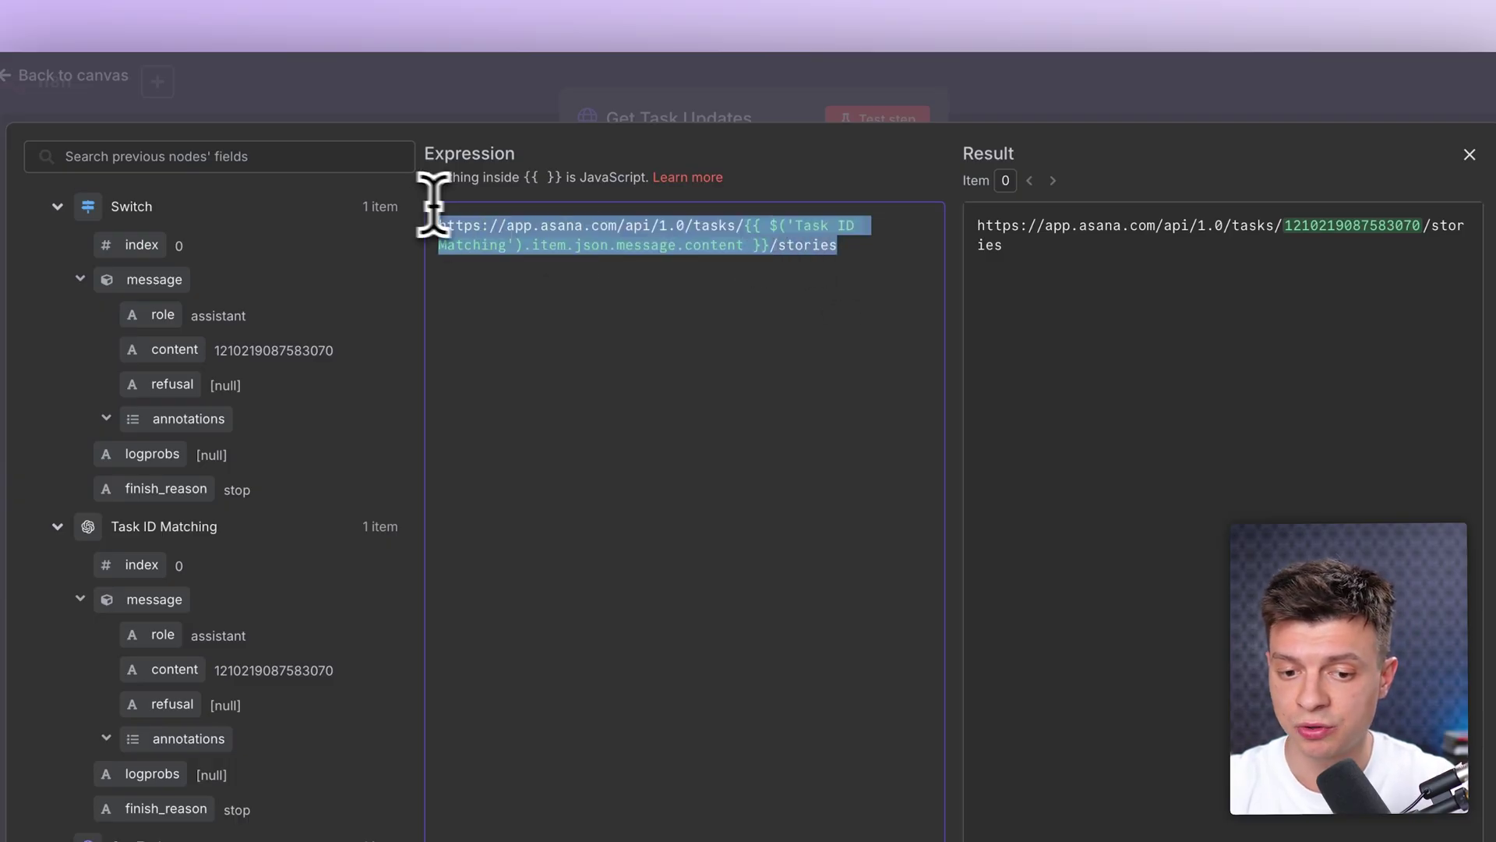
pyautogui.click(849, 249)
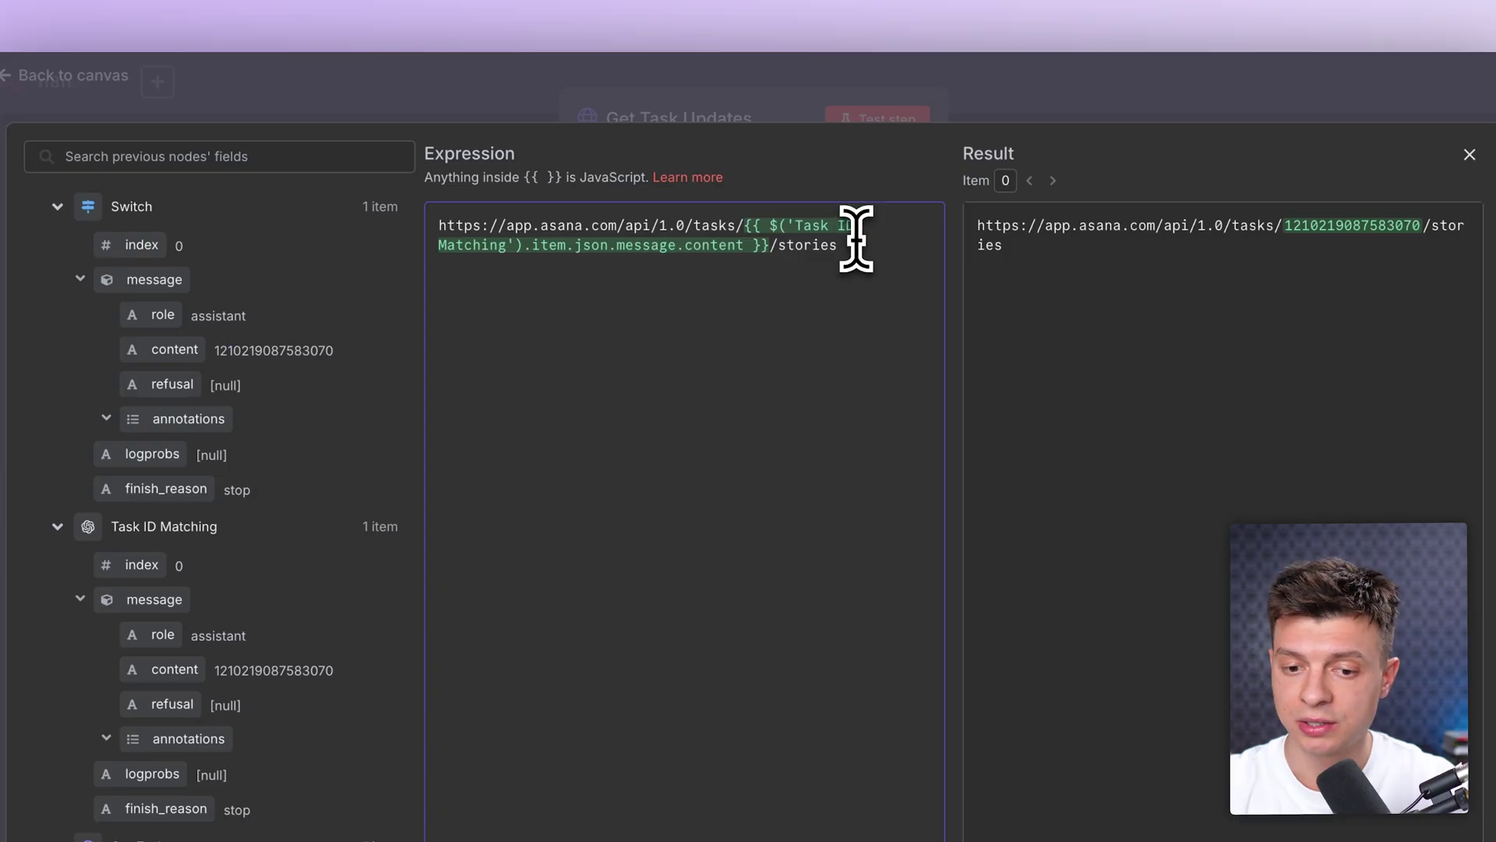
pyautogui.click(1051, 95)
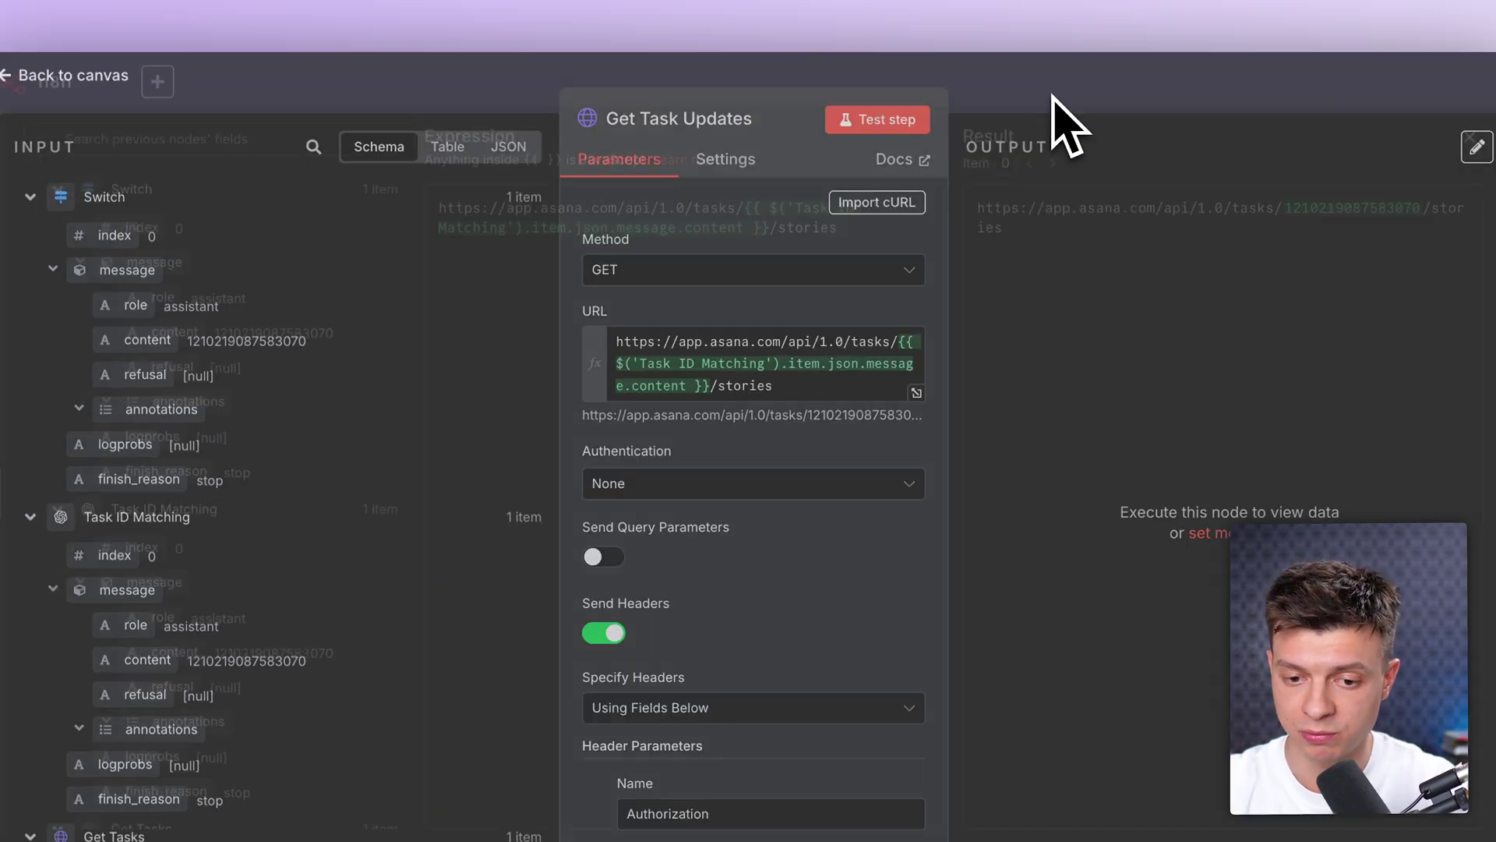
pyautogui.click(888, 124)
pyautogui.scroll(-5, 1091, 405)
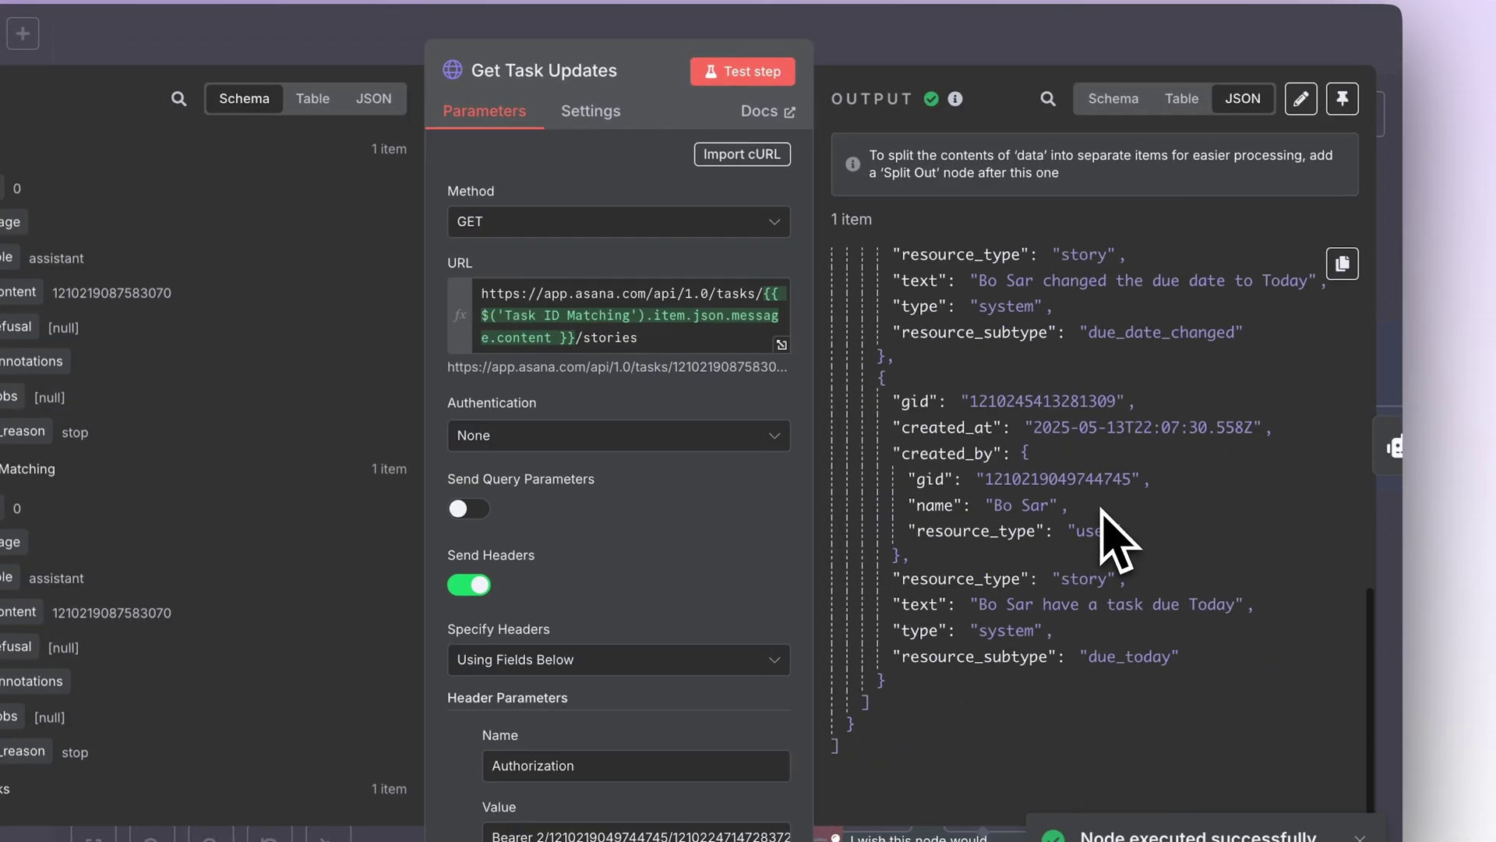
pyautogui.scroll(10, 1037, 385)
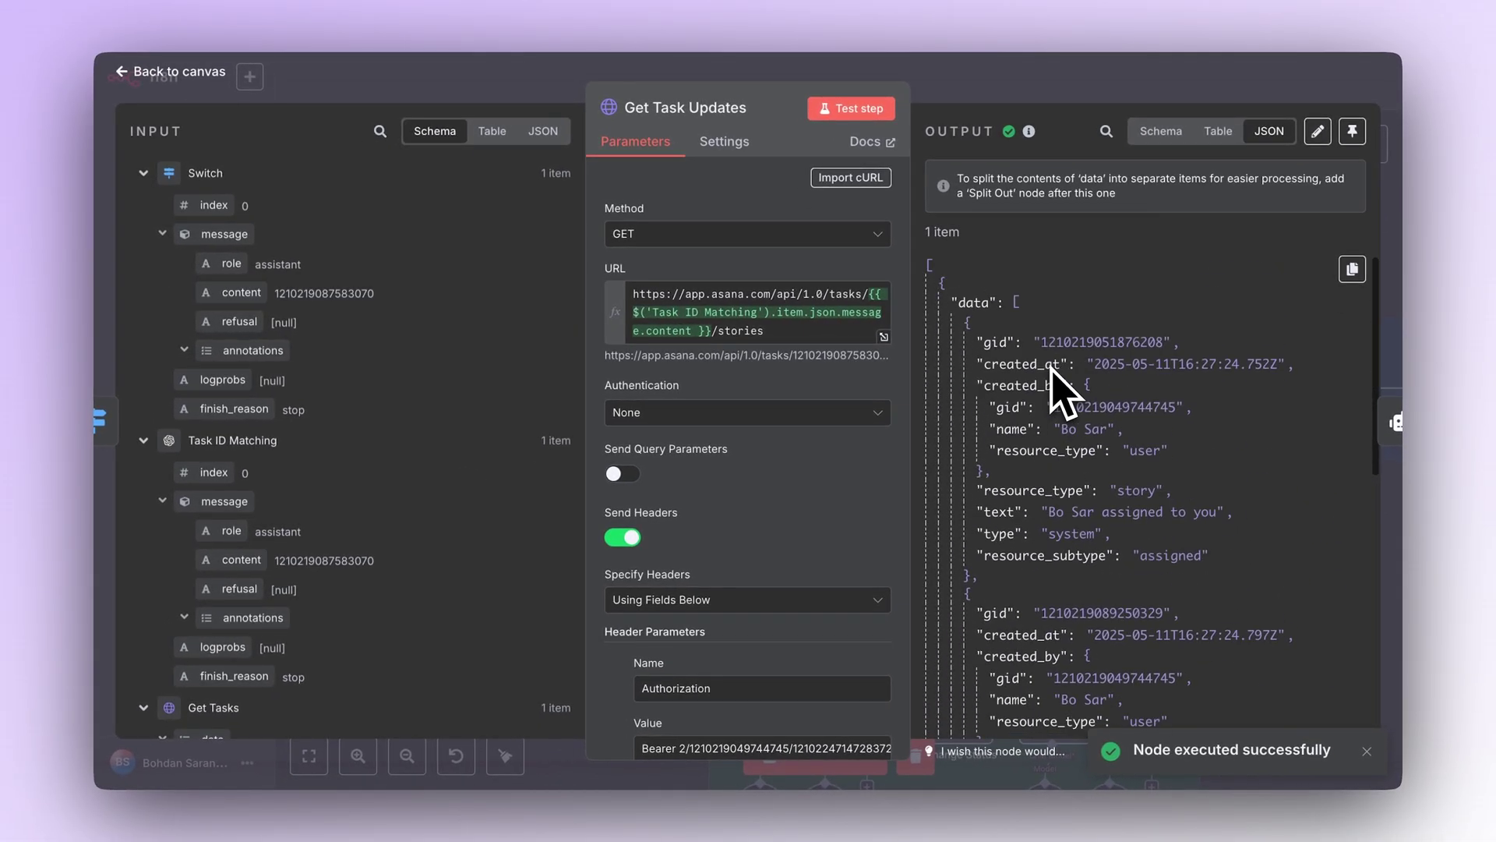
pyautogui.click(1051, 99)
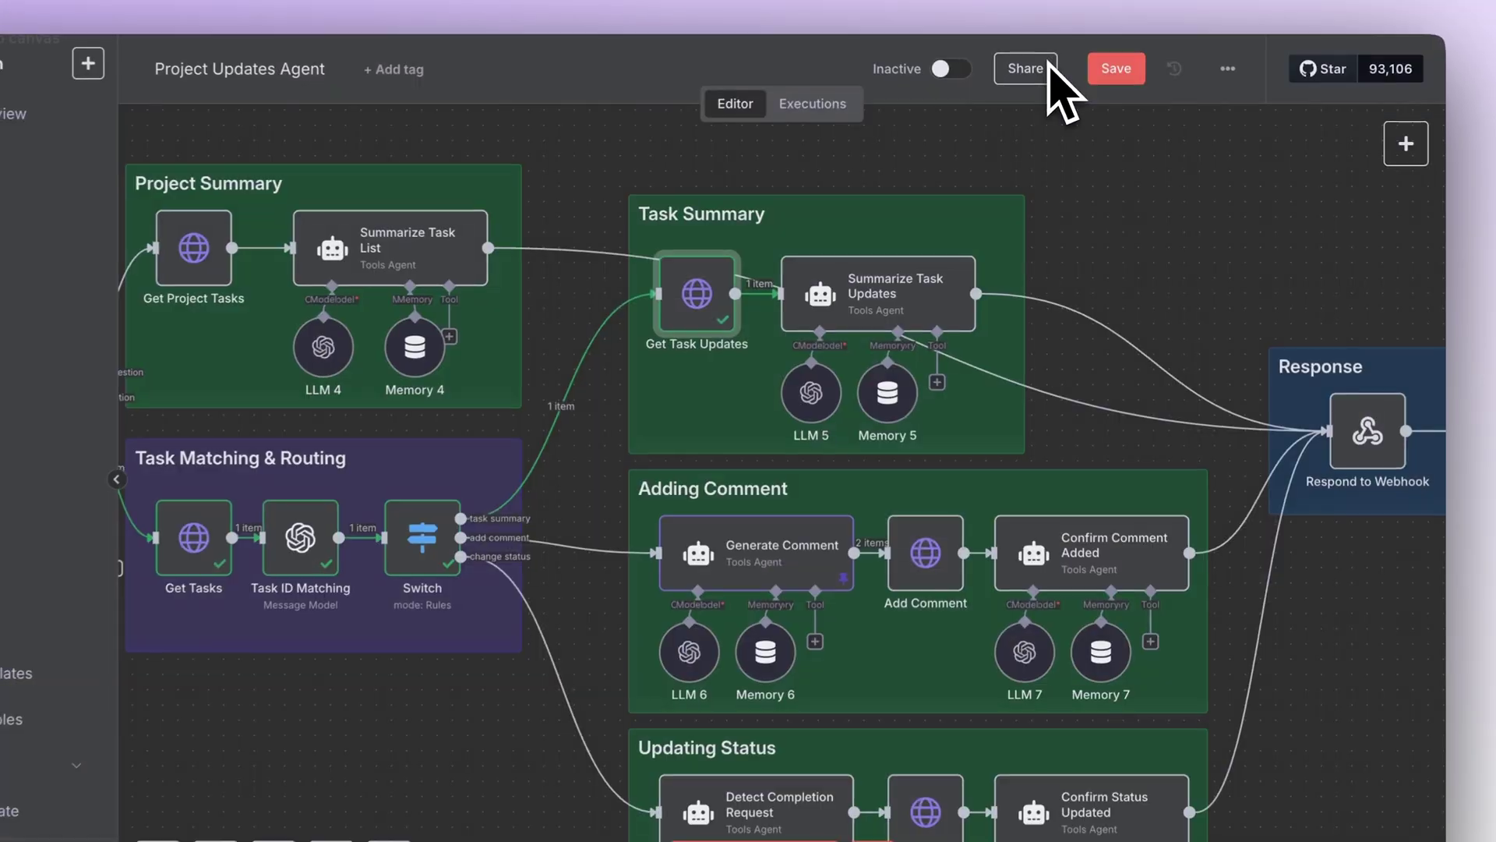
# Step: Read the Summarize Task Updates system message and run the agent to summarize the updates
pyautogui.doubleClick(894, 316)
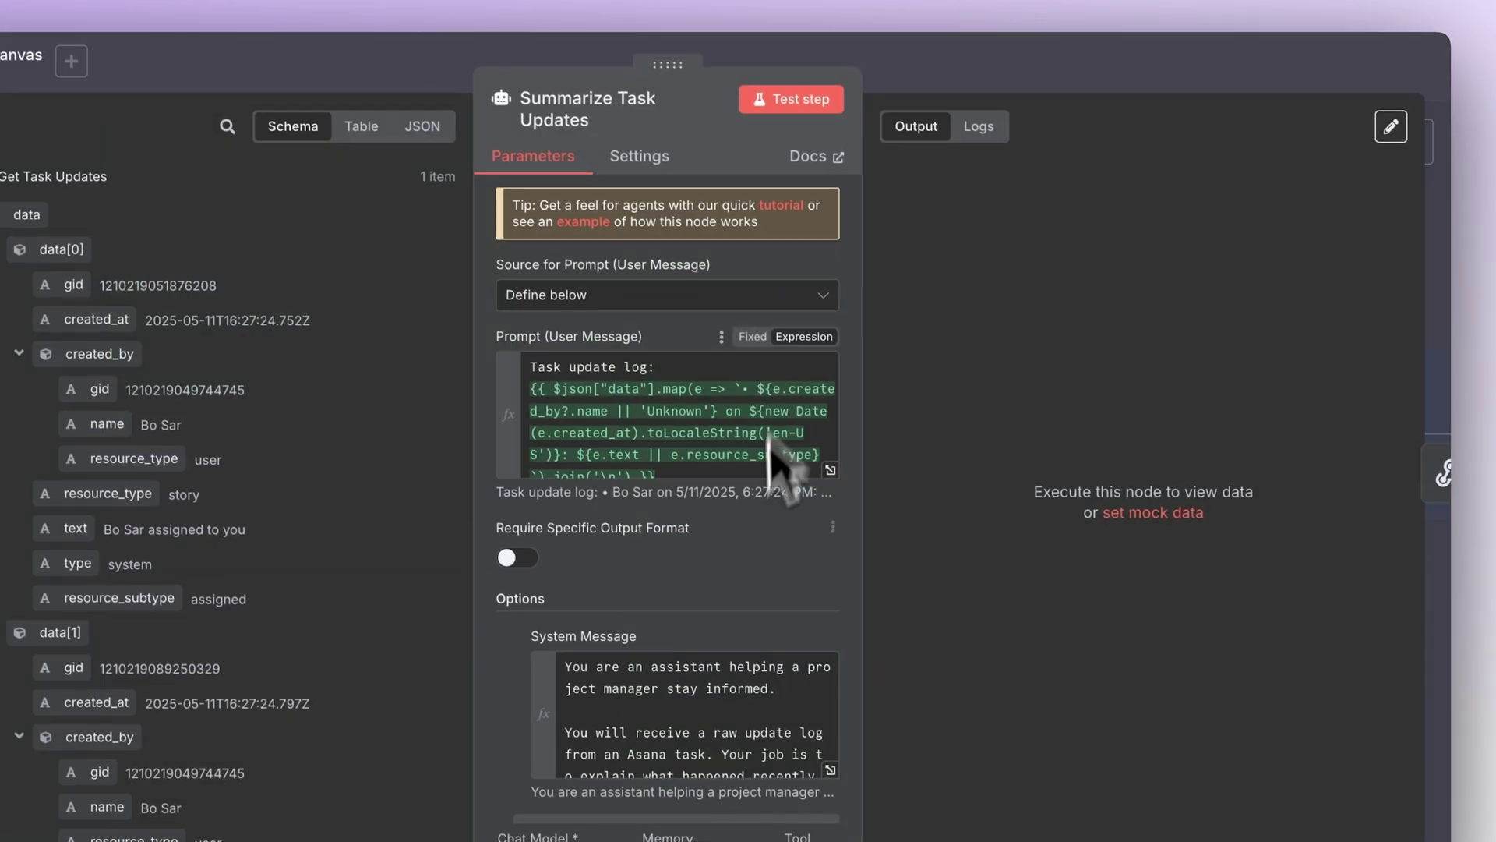
pyautogui.click(912, 699)
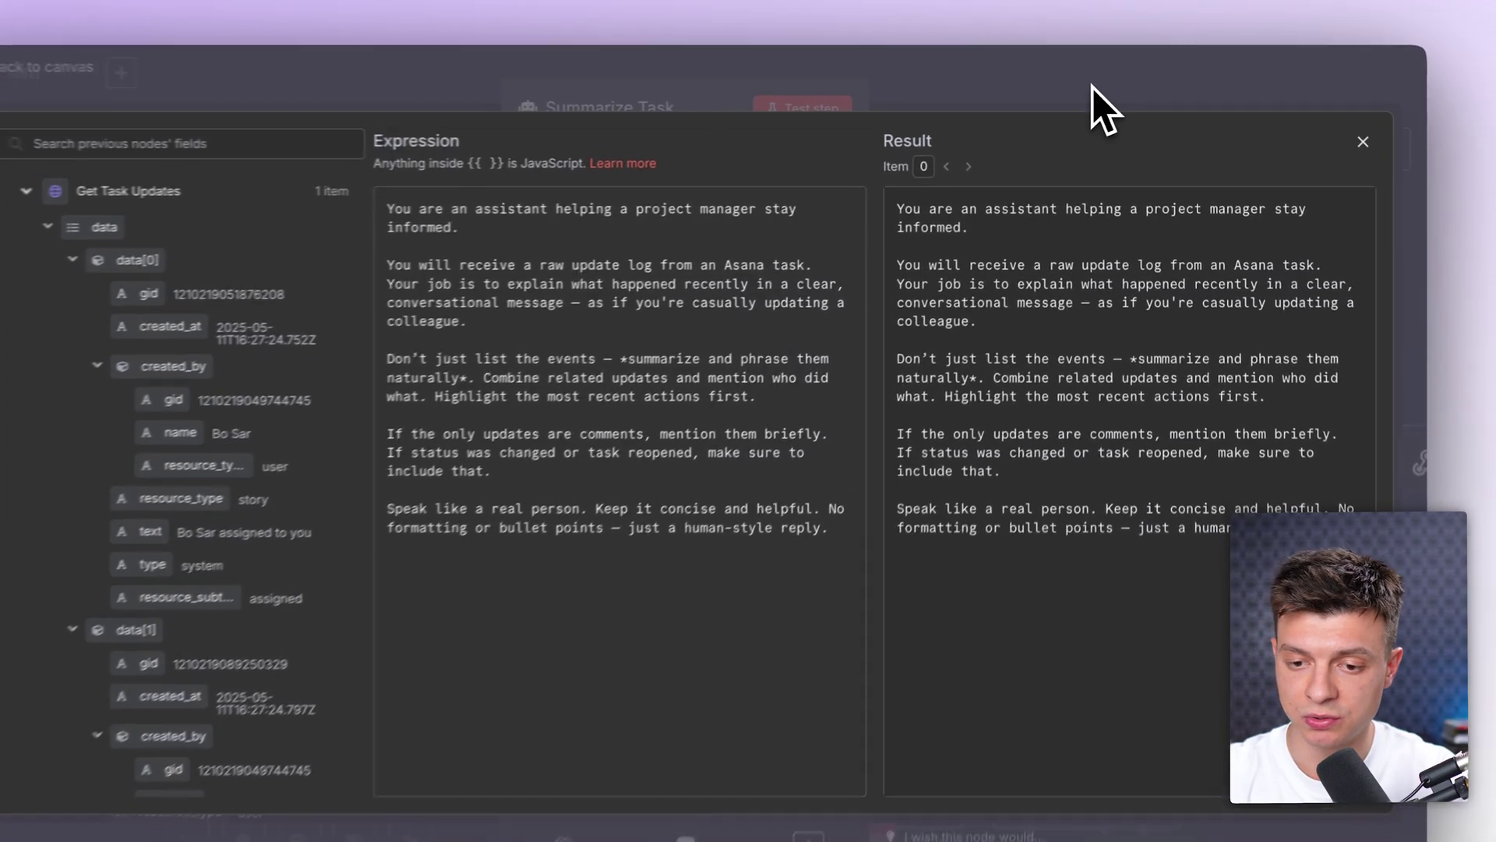
pyautogui.click(1093, 101)
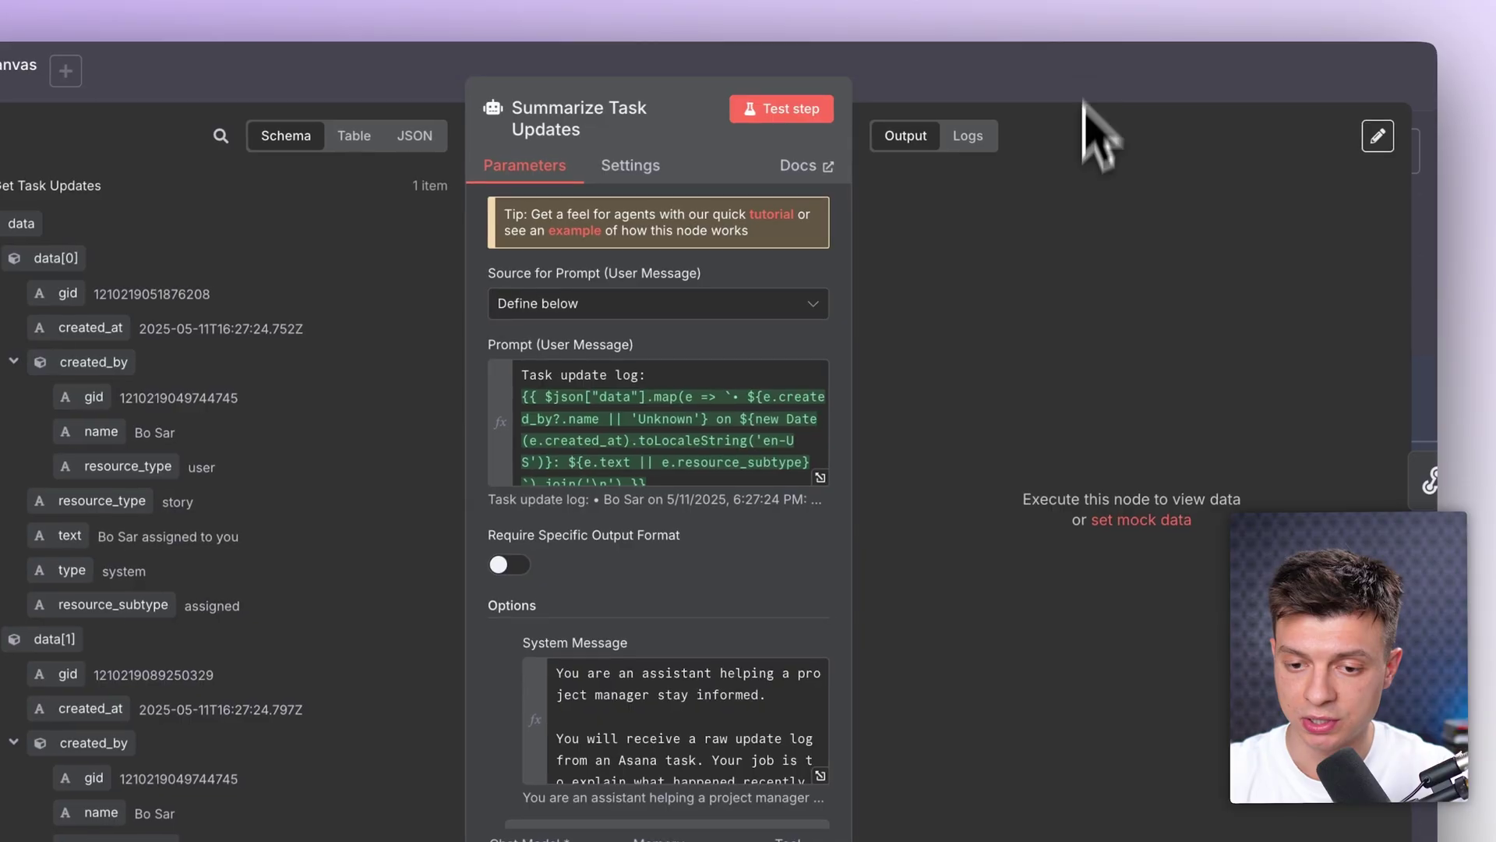
pyautogui.click(793, 111)
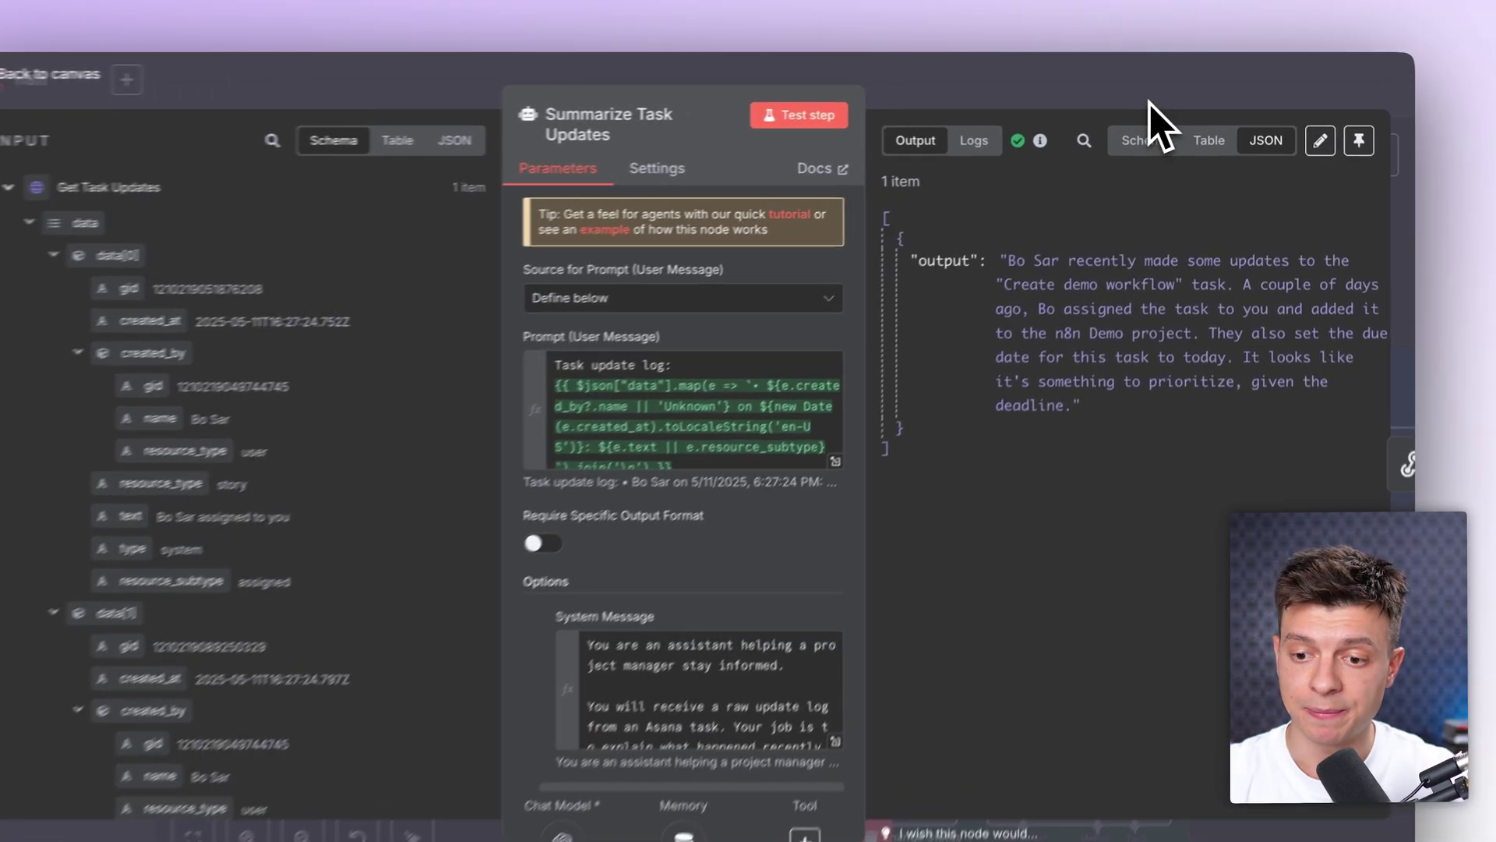
pyautogui.press('Escape')
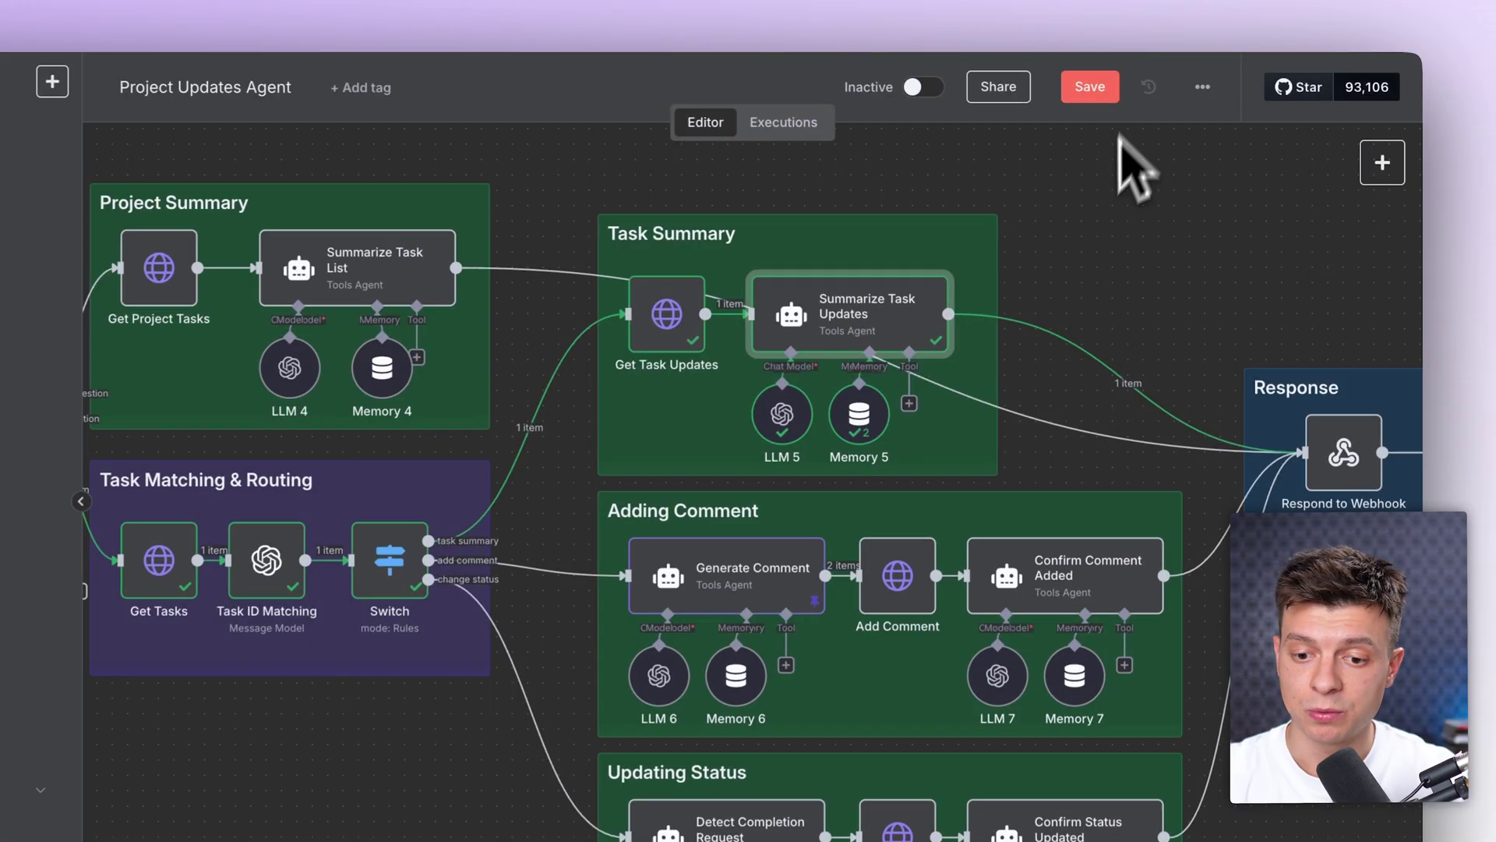
pyautogui.scroll(-3, 1032, 253)
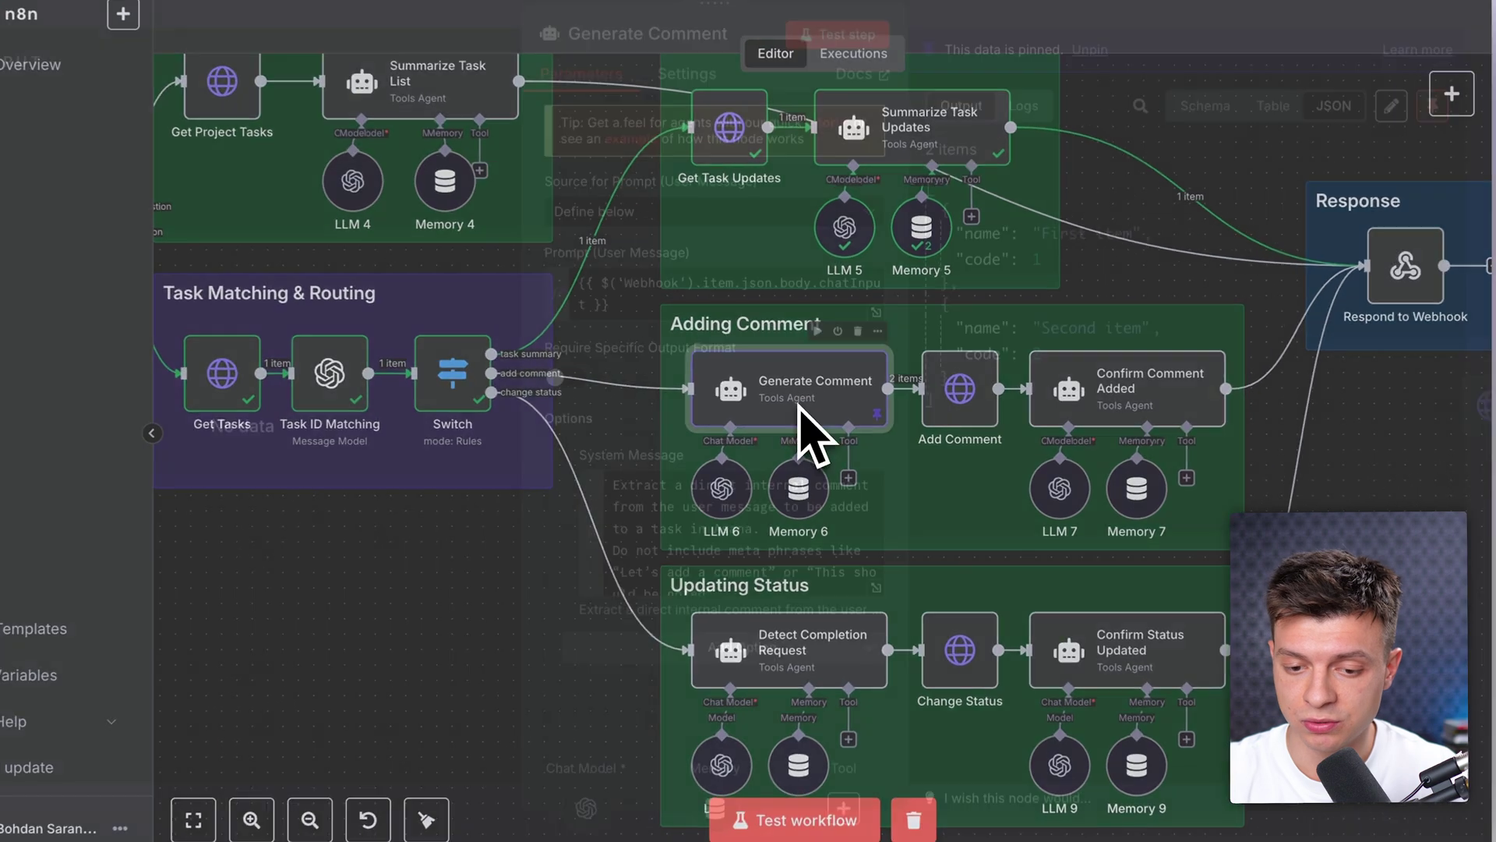
pyautogui.doubleClick(832, 413)
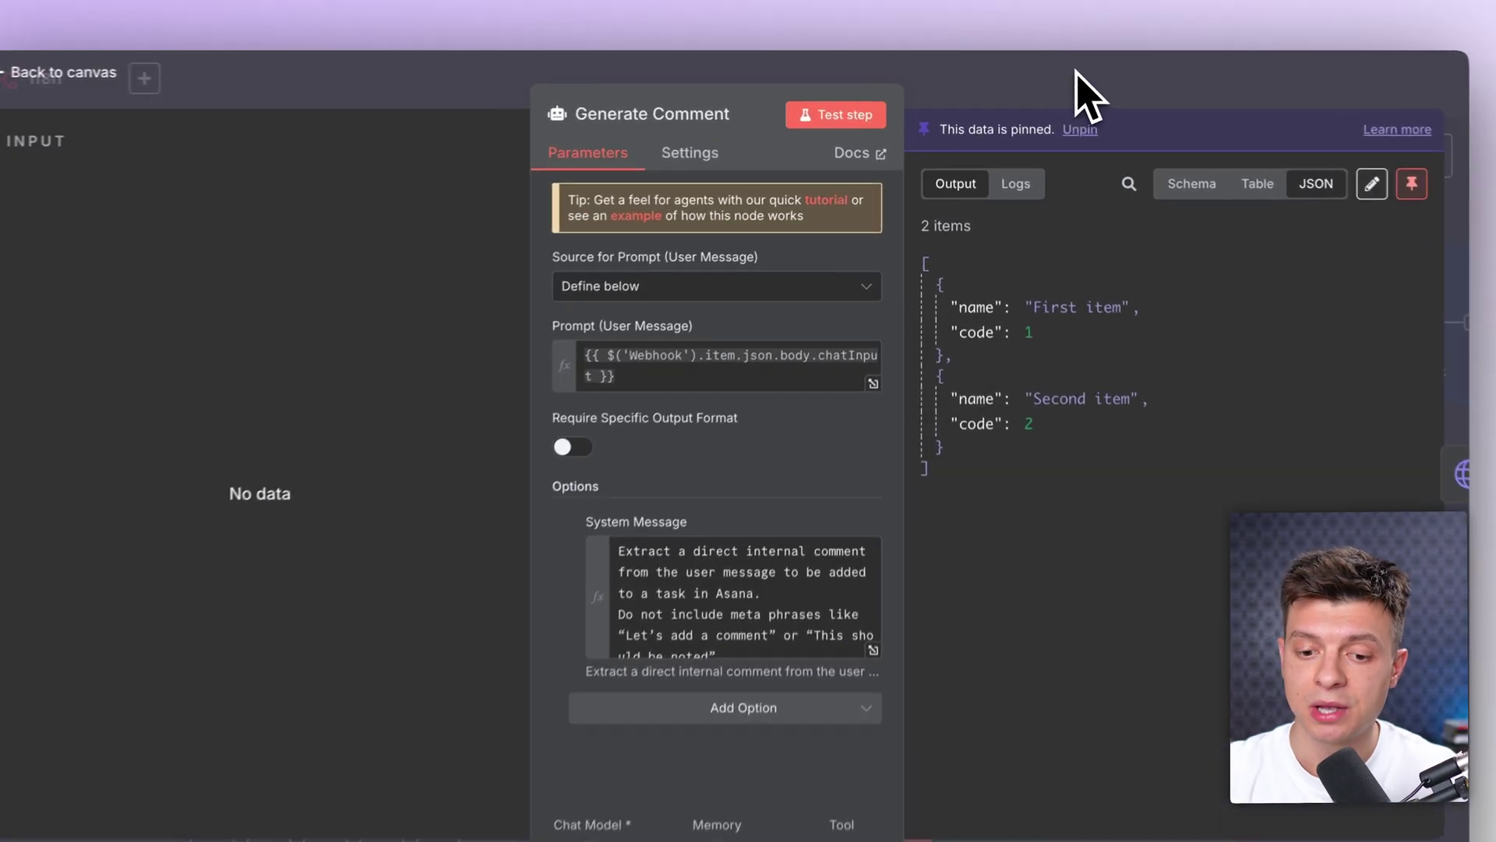
pyautogui.click(1097, 89)
pyautogui.doubleClick(967, 424)
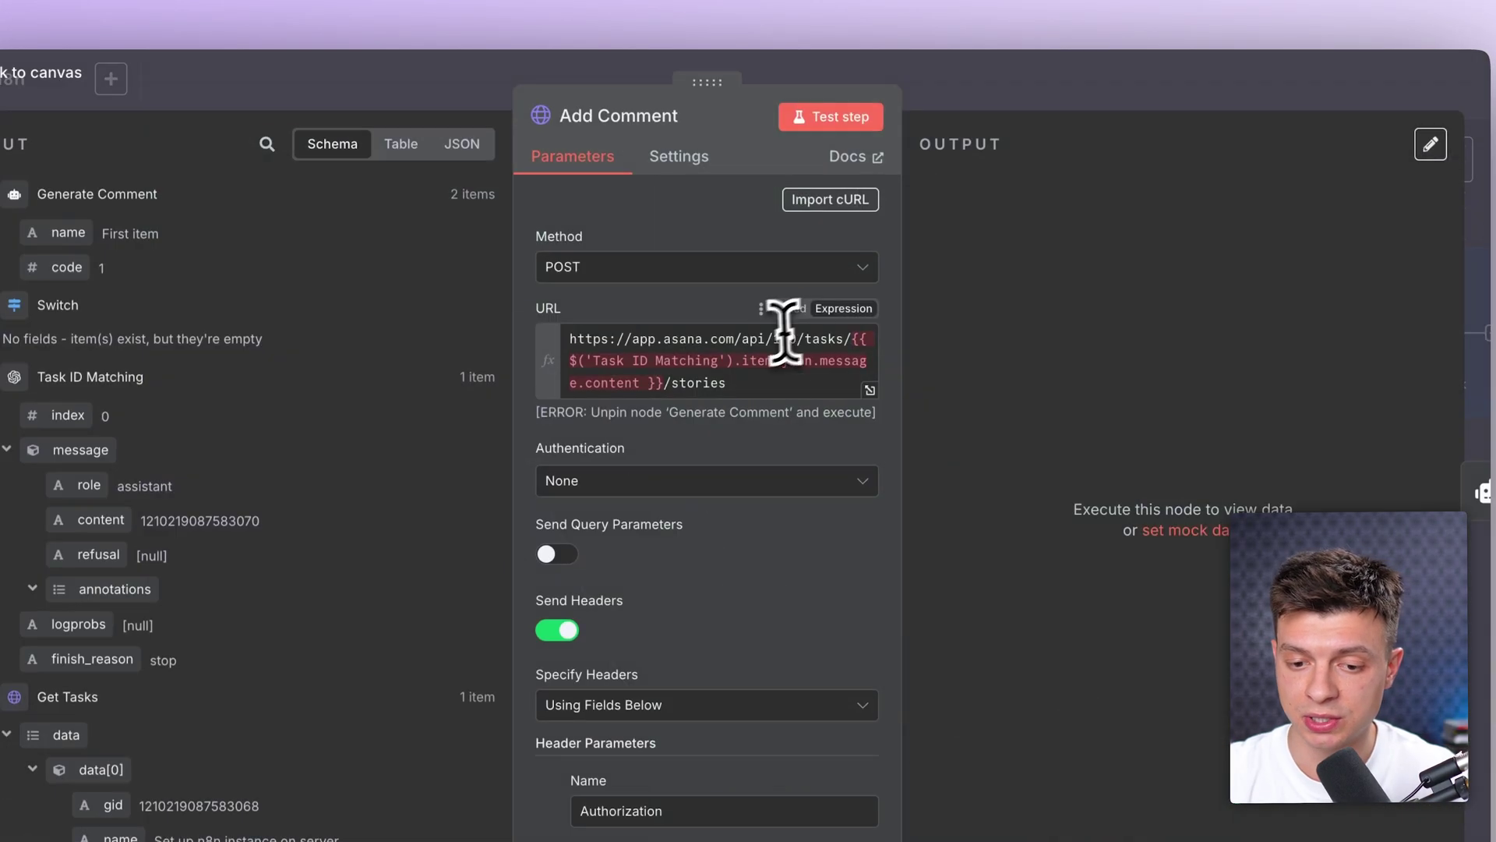
pyautogui.click(801, 380)
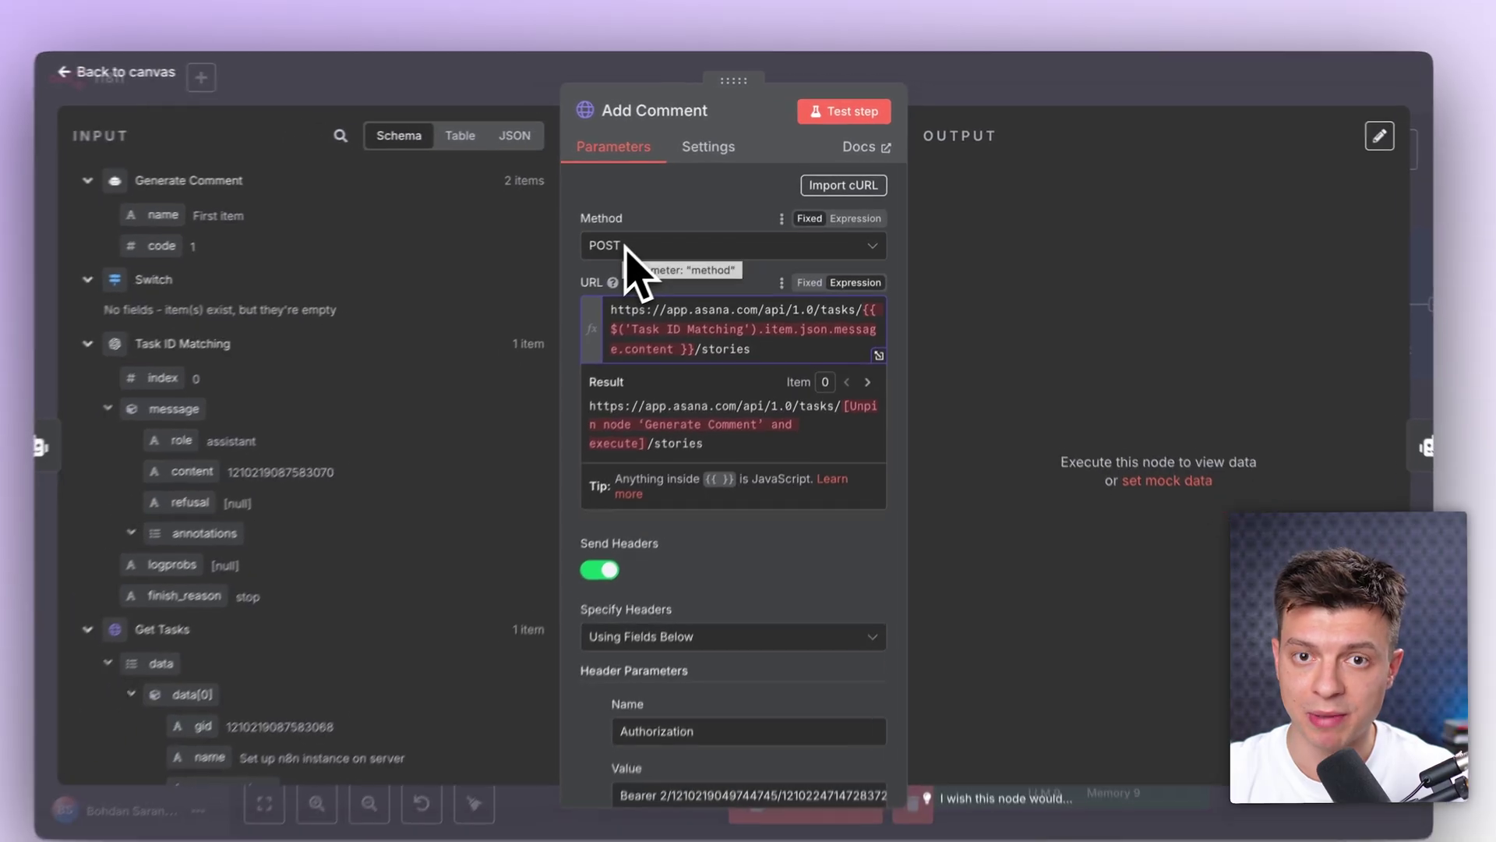
pyautogui.click(592, 267)
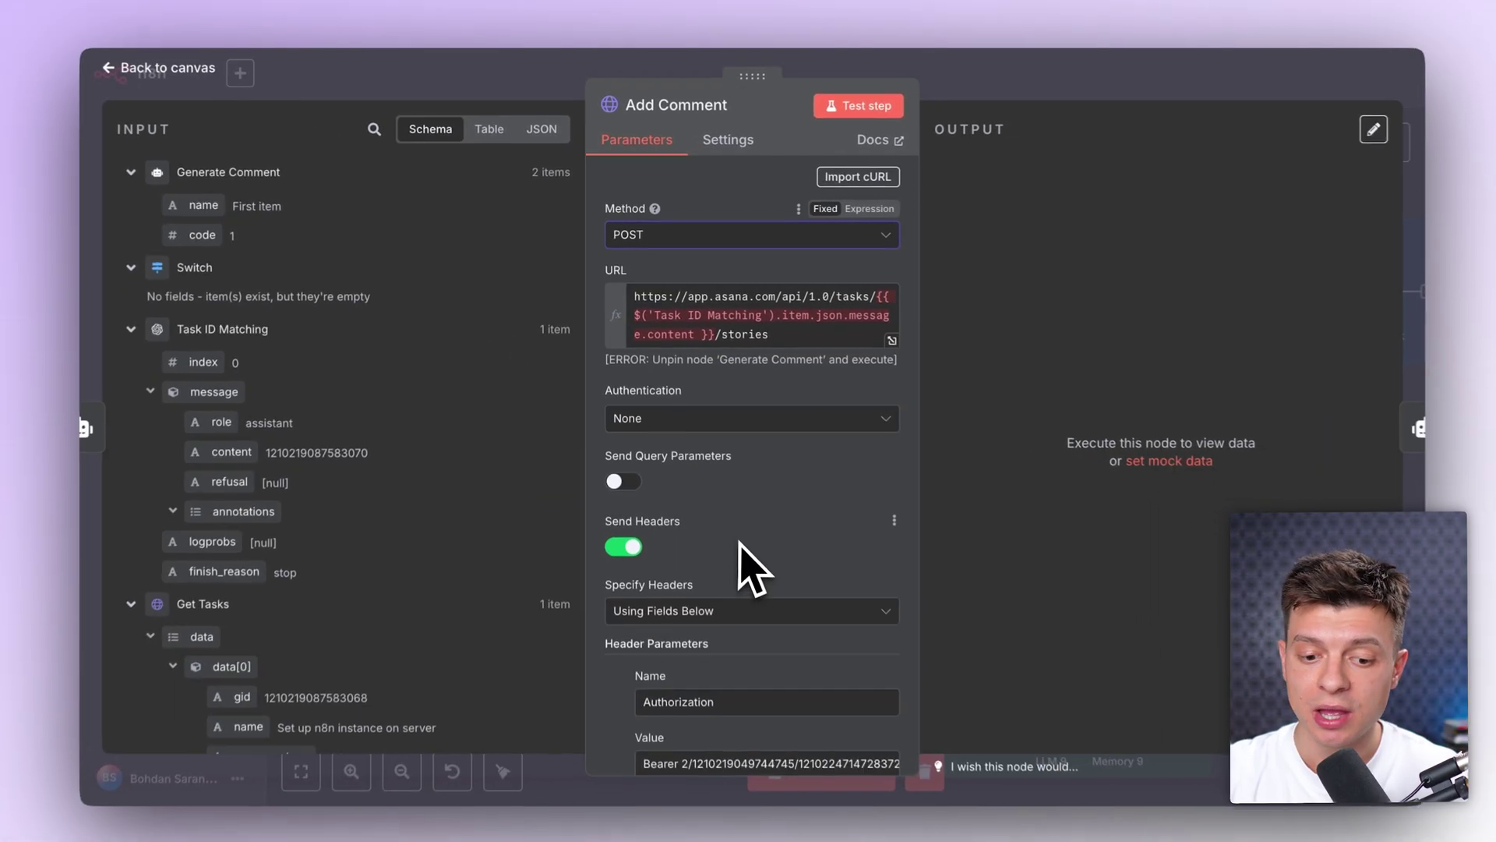
pyautogui.scroll(-5, 767, 607)
pyautogui.scroll(-2, 744, 557)
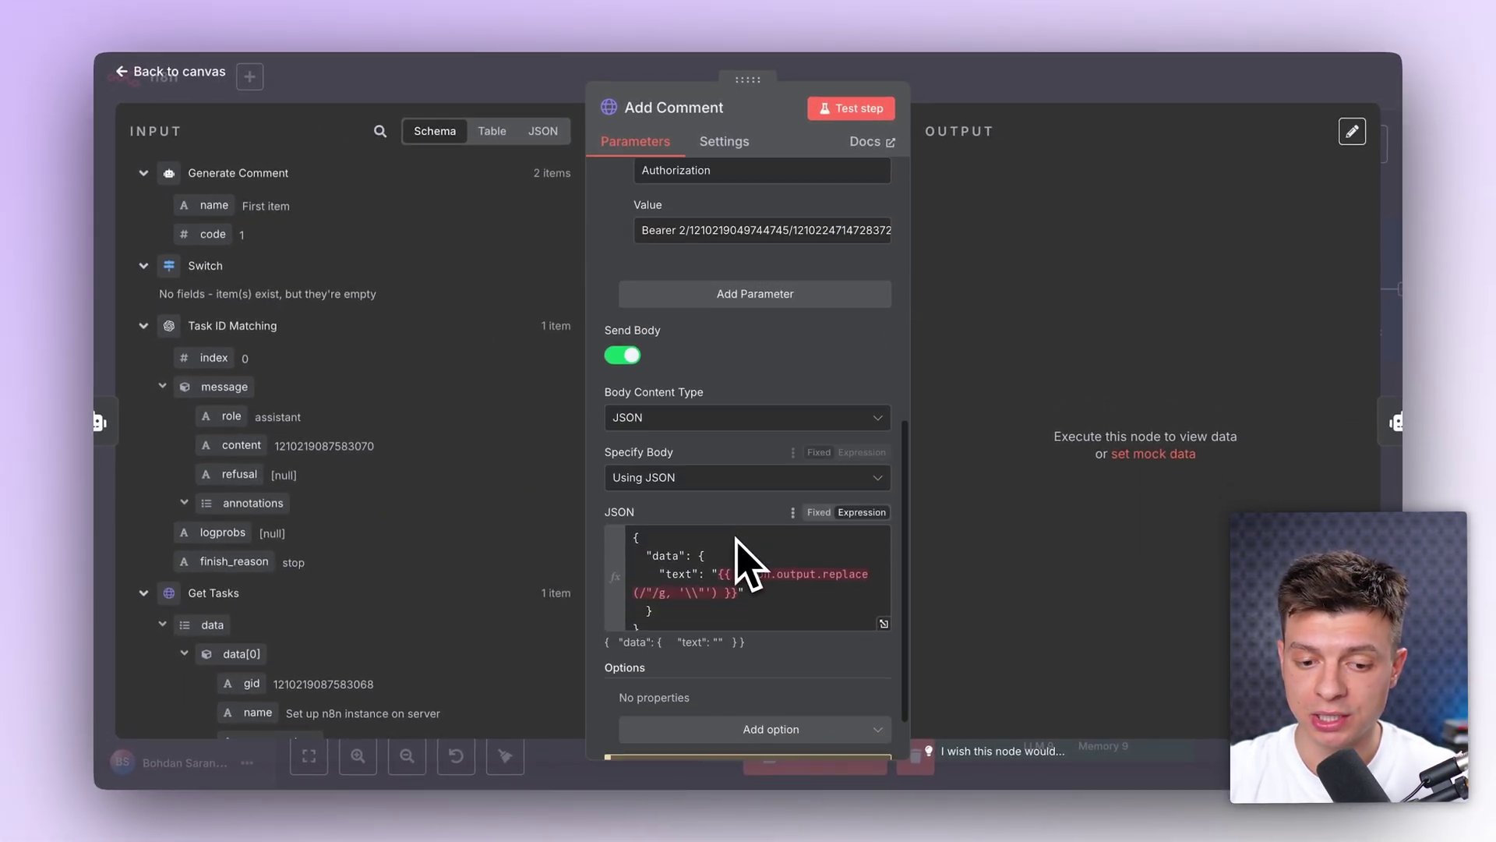
pyautogui.click(685, 421)
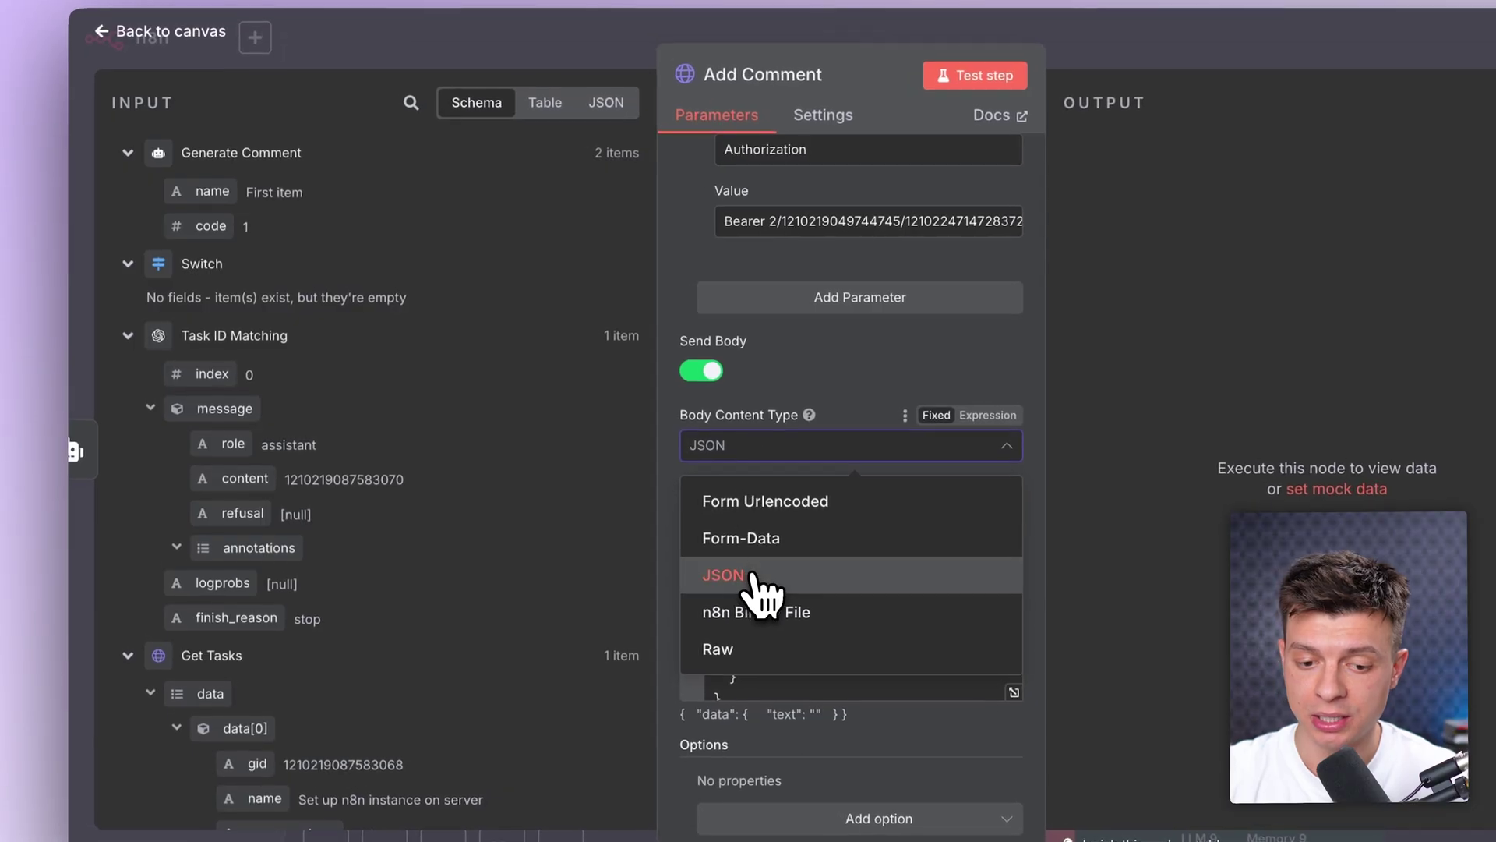
pyautogui.click(755, 574)
pyautogui.click(795, 520)
pyautogui.click(740, 615)
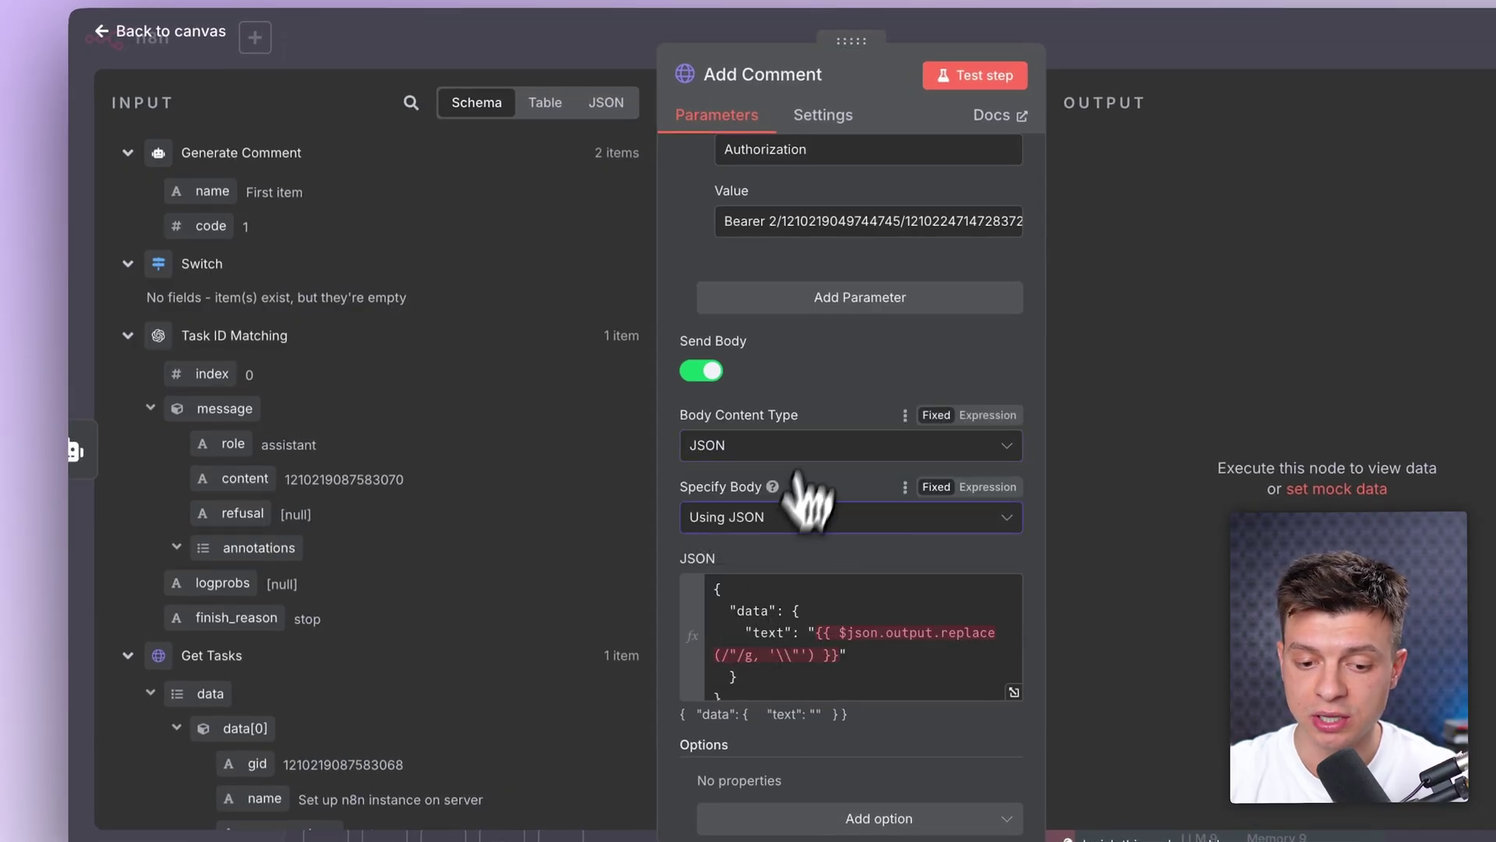
pyautogui.scroll(-1, 825, 444)
pyautogui.click(756, 596)
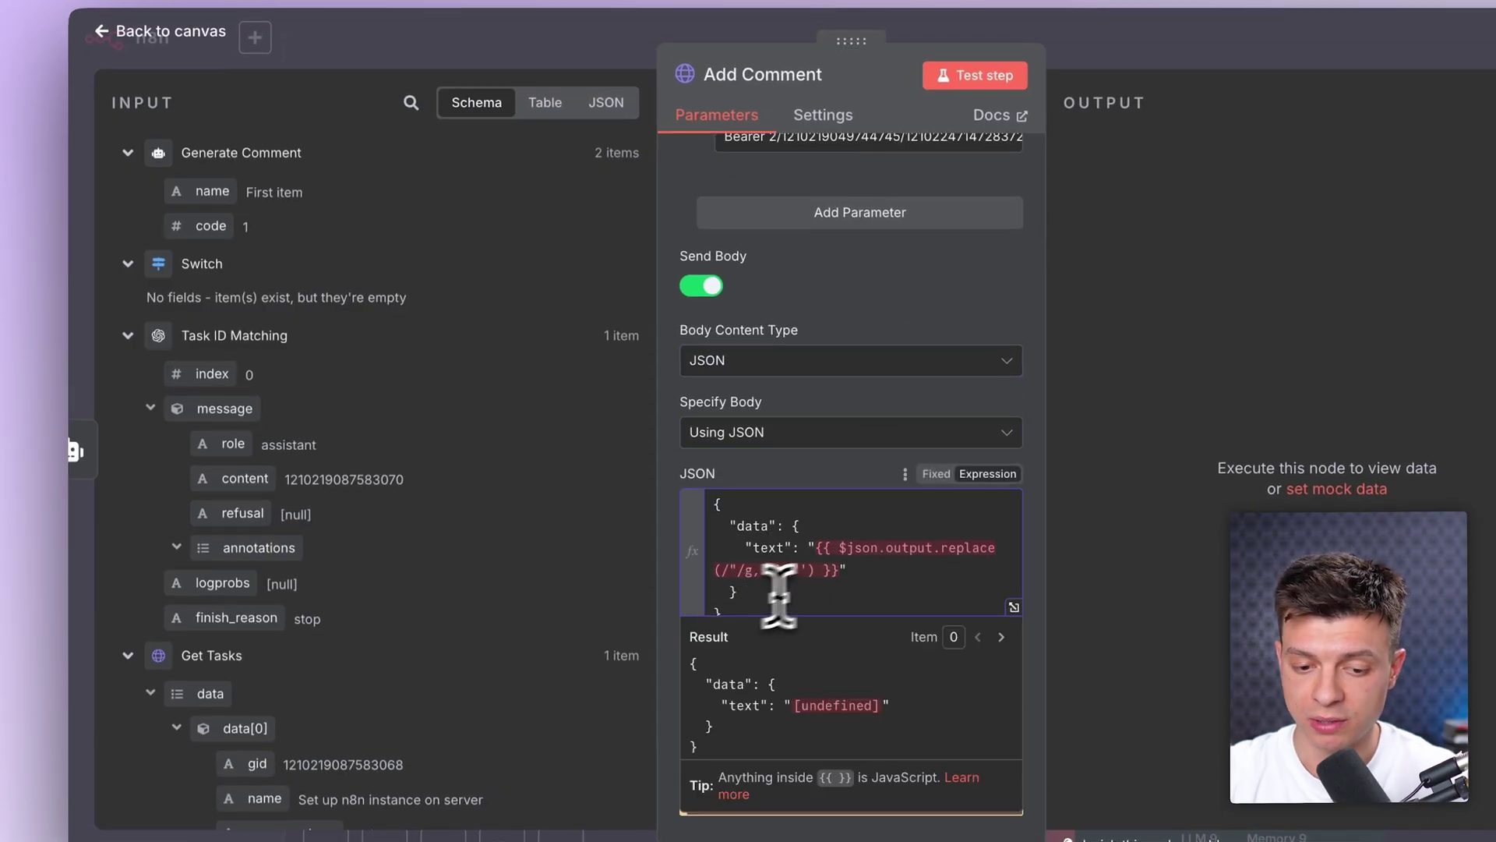
pyautogui.moveTo(815, 552); pyautogui.dragTo(841, 569)
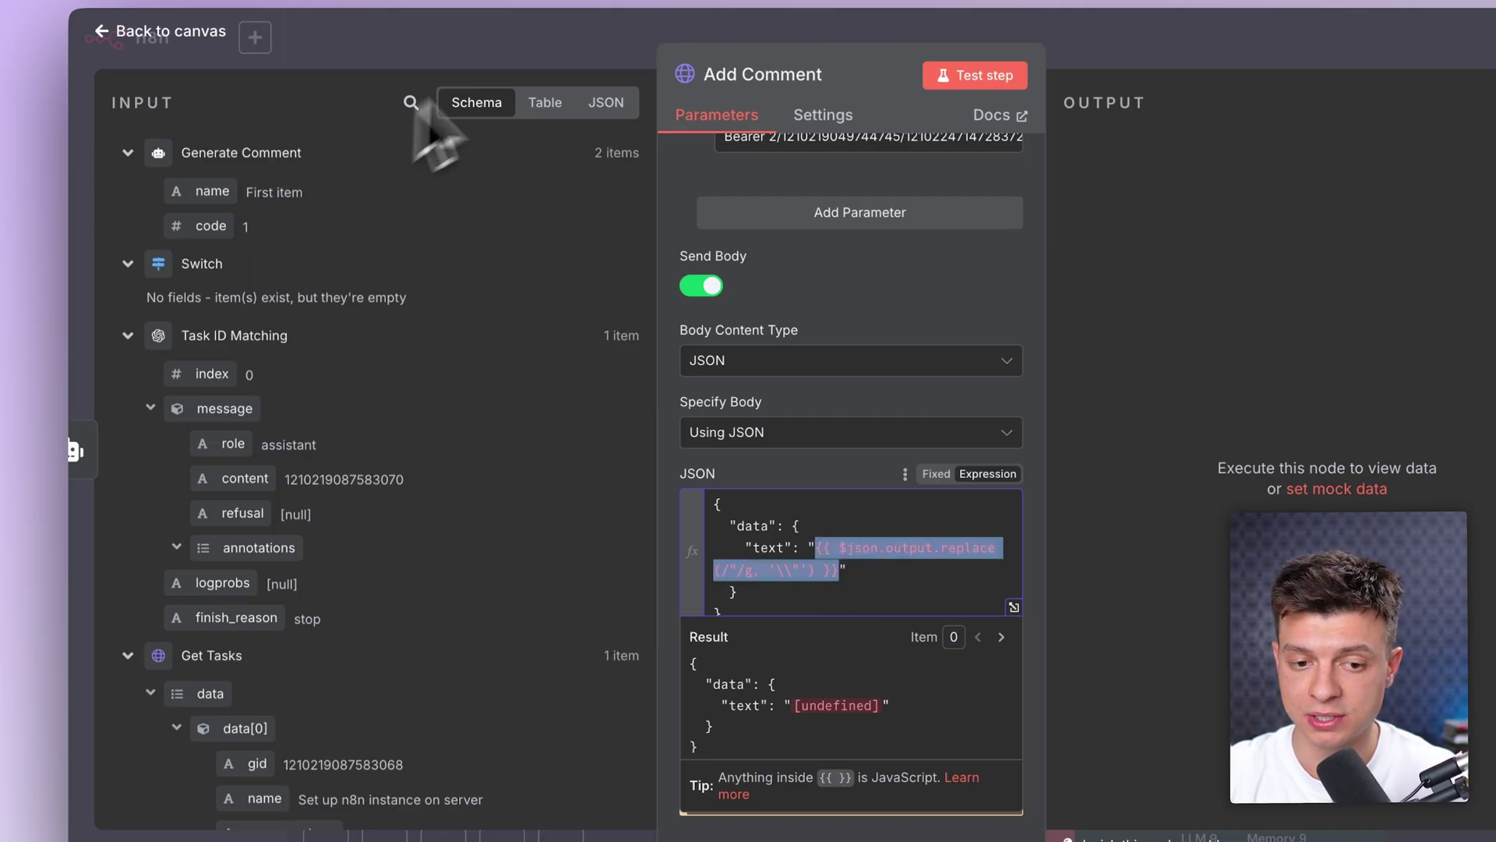
pyautogui.click(499, 58)
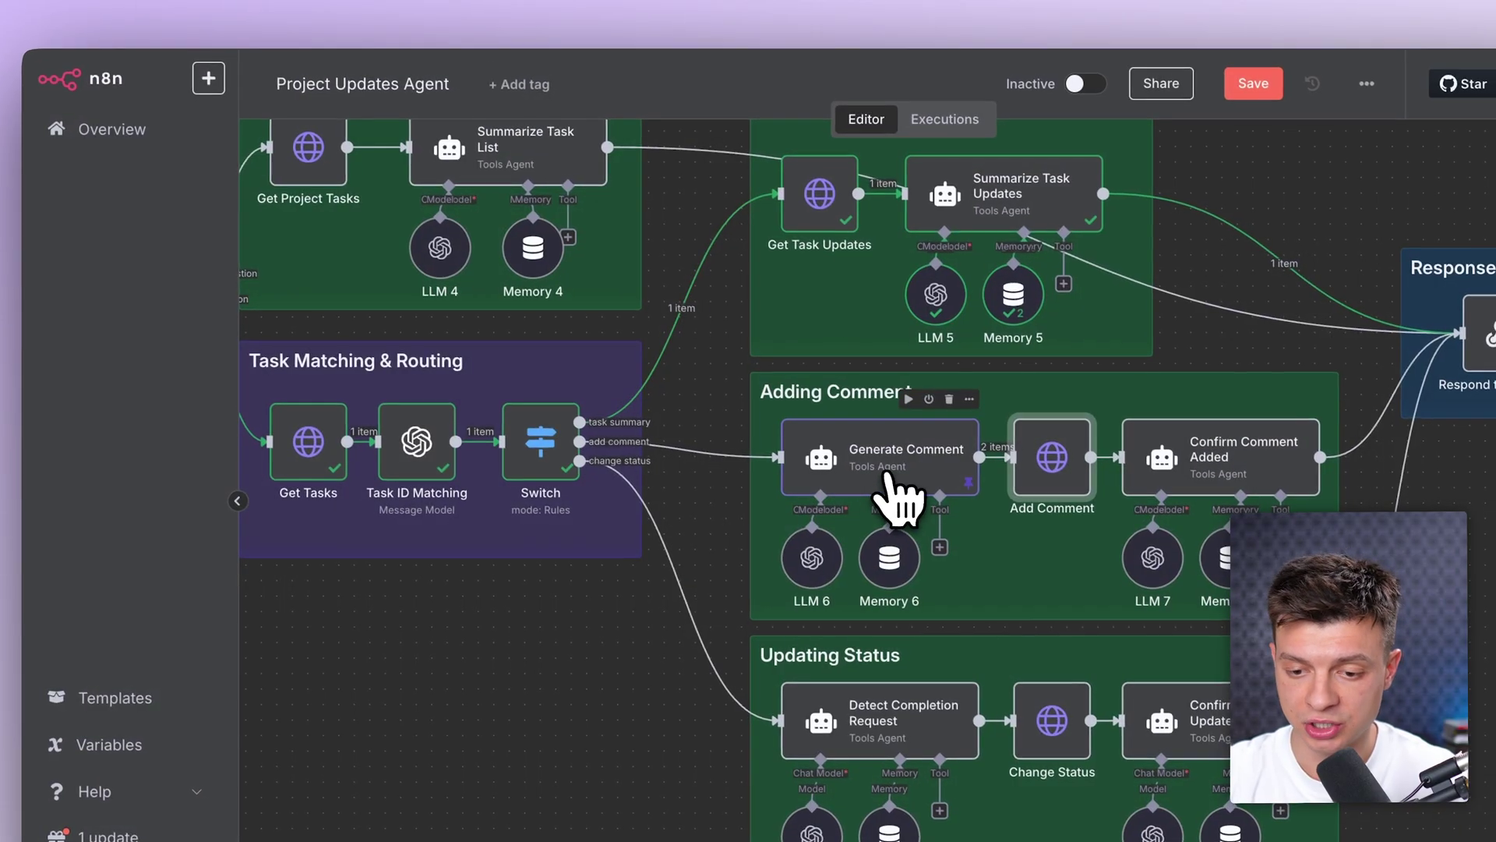
pyautogui.doubleClick(931, 502)
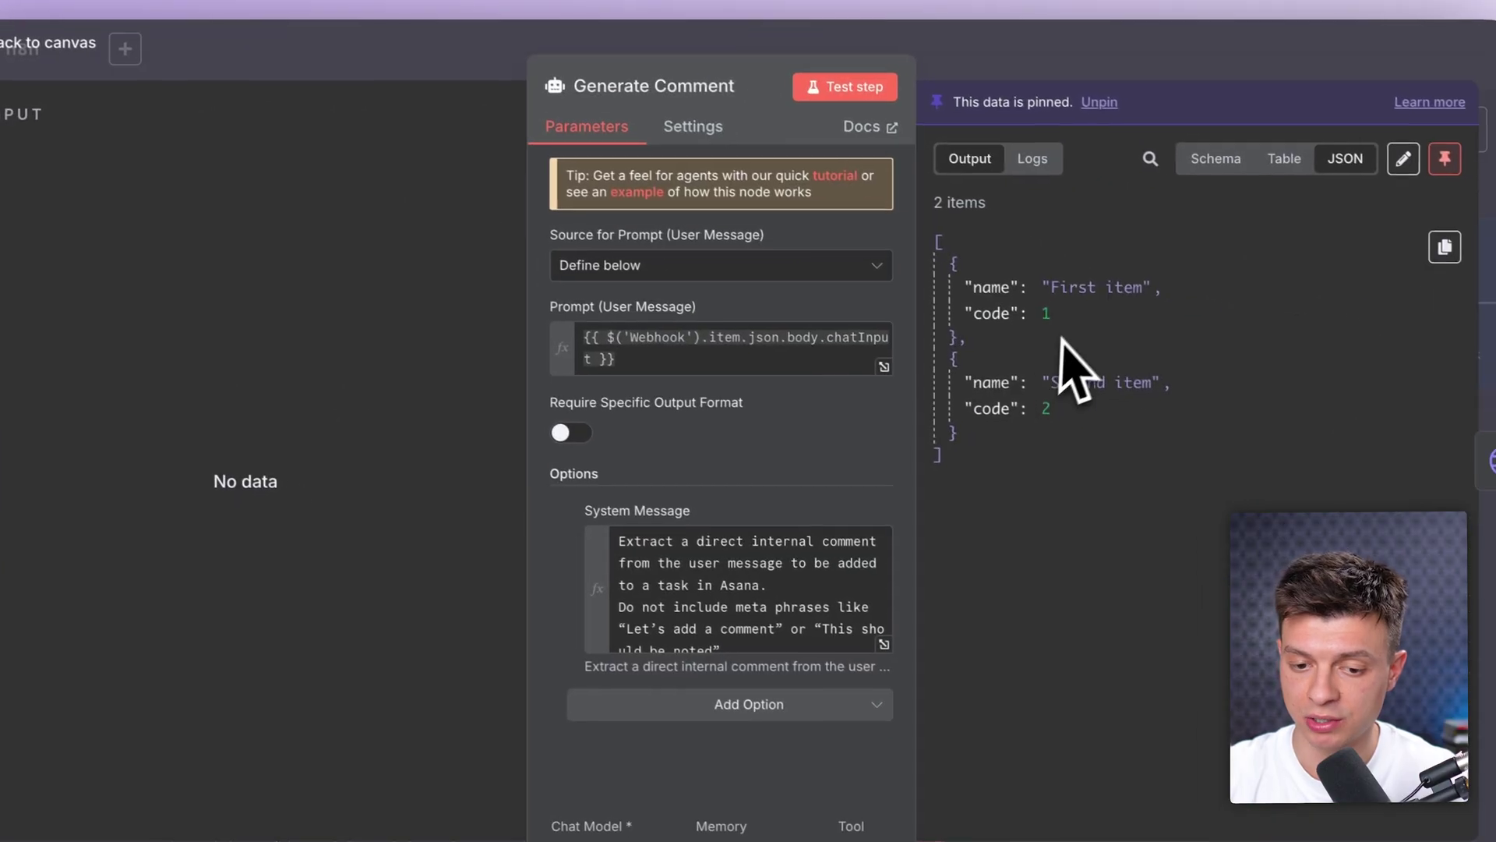
pyautogui.click(629, 358)
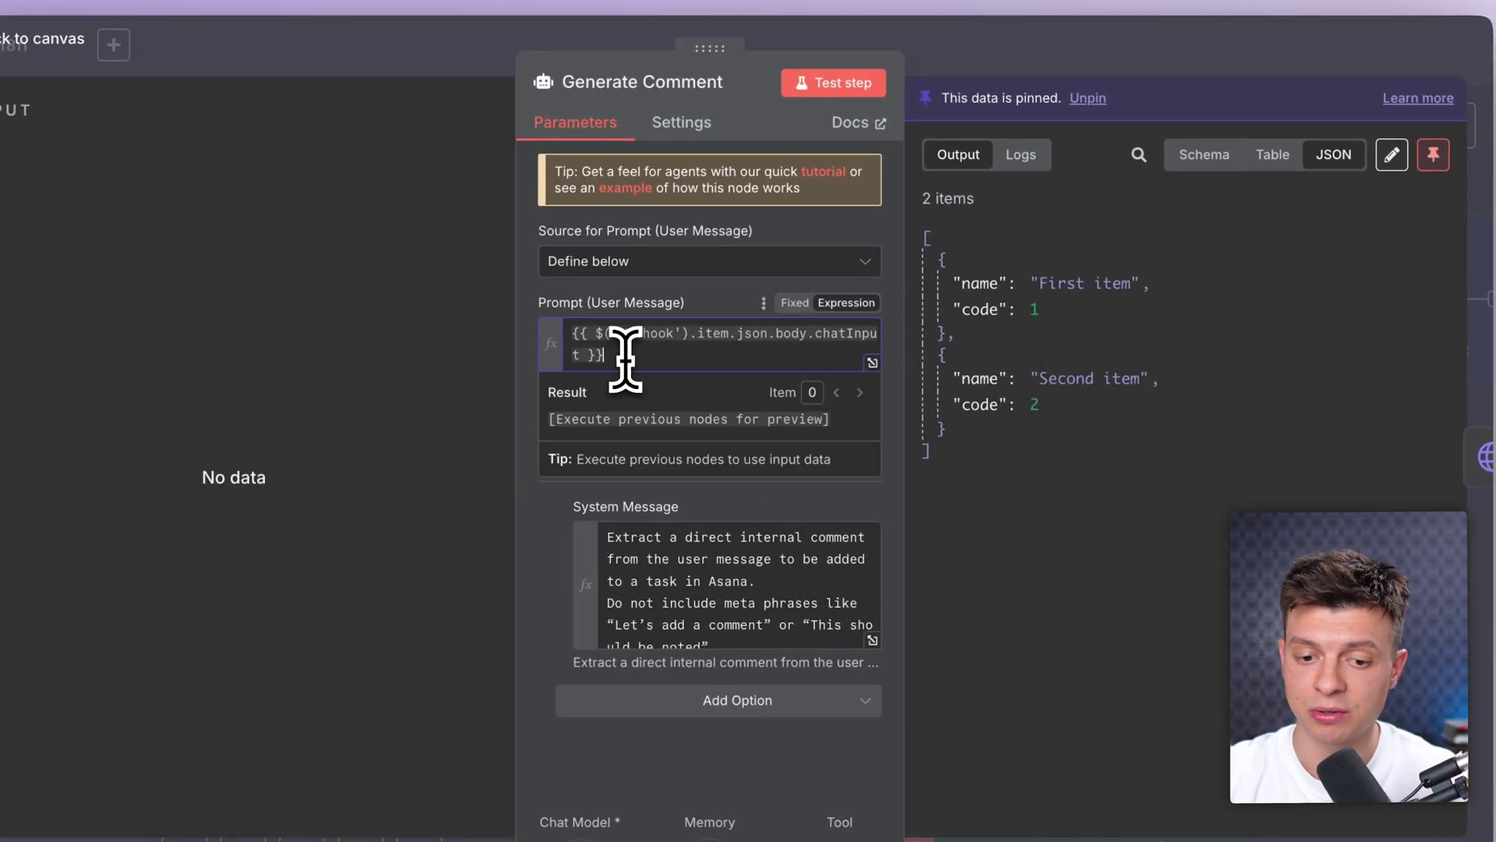
pyautogui.click(1021, 68)
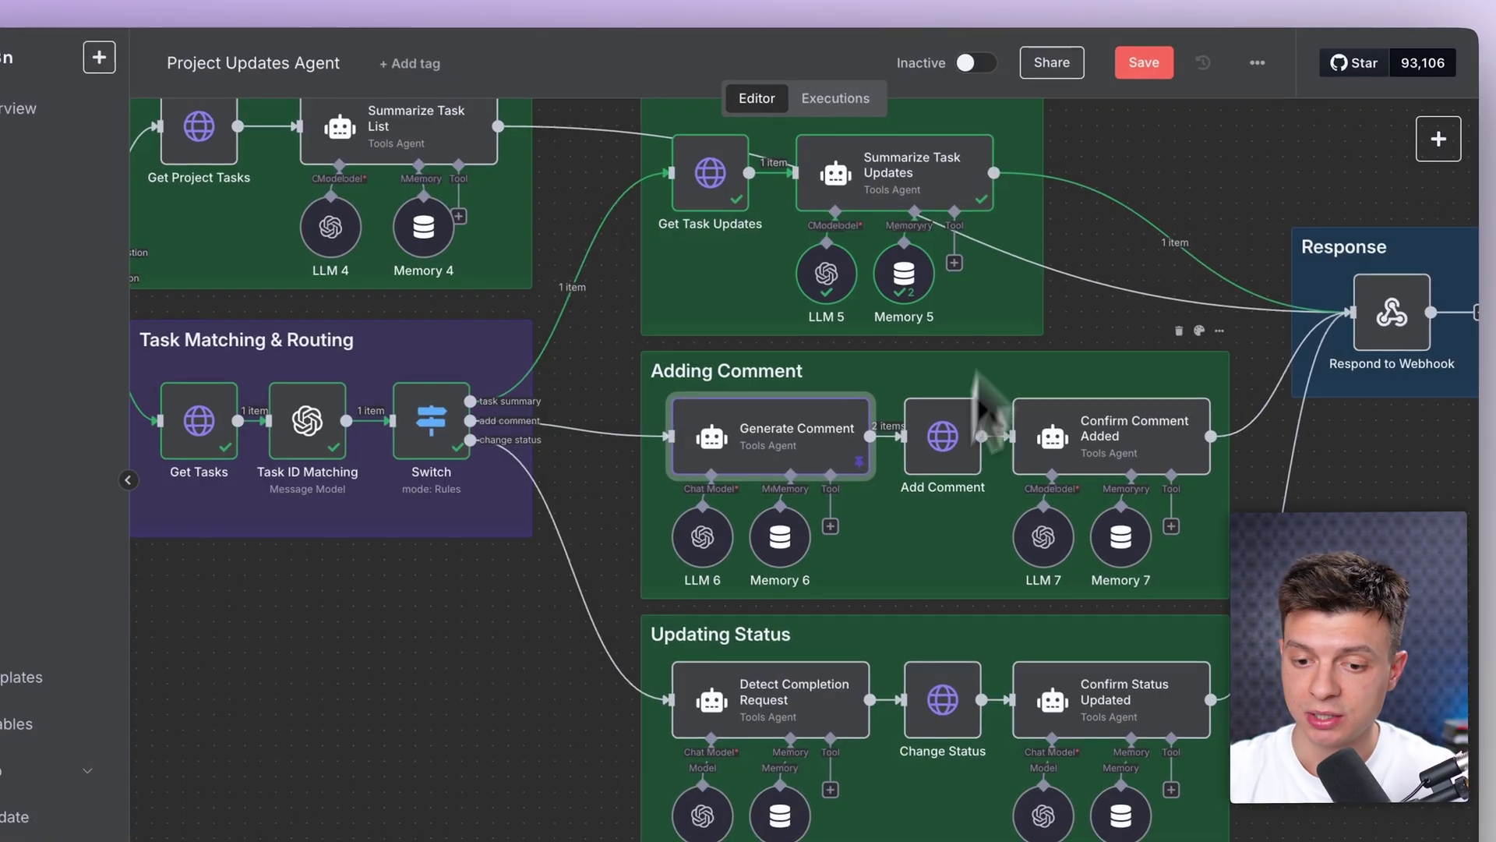
pyautogui.scroll(-3, 1052, 464)
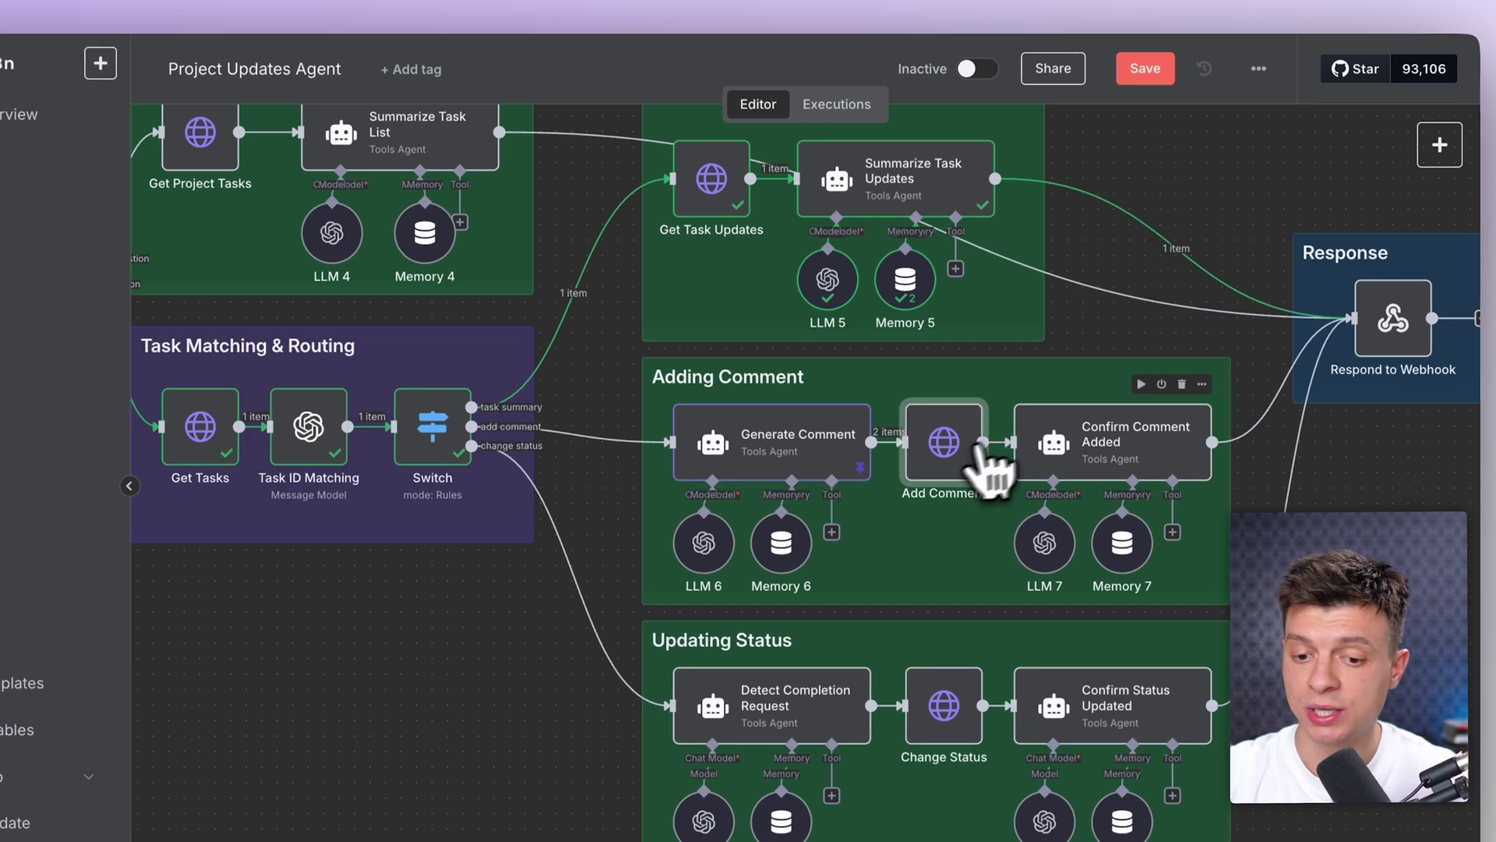
pyautogui.doubleClick(952, 471)
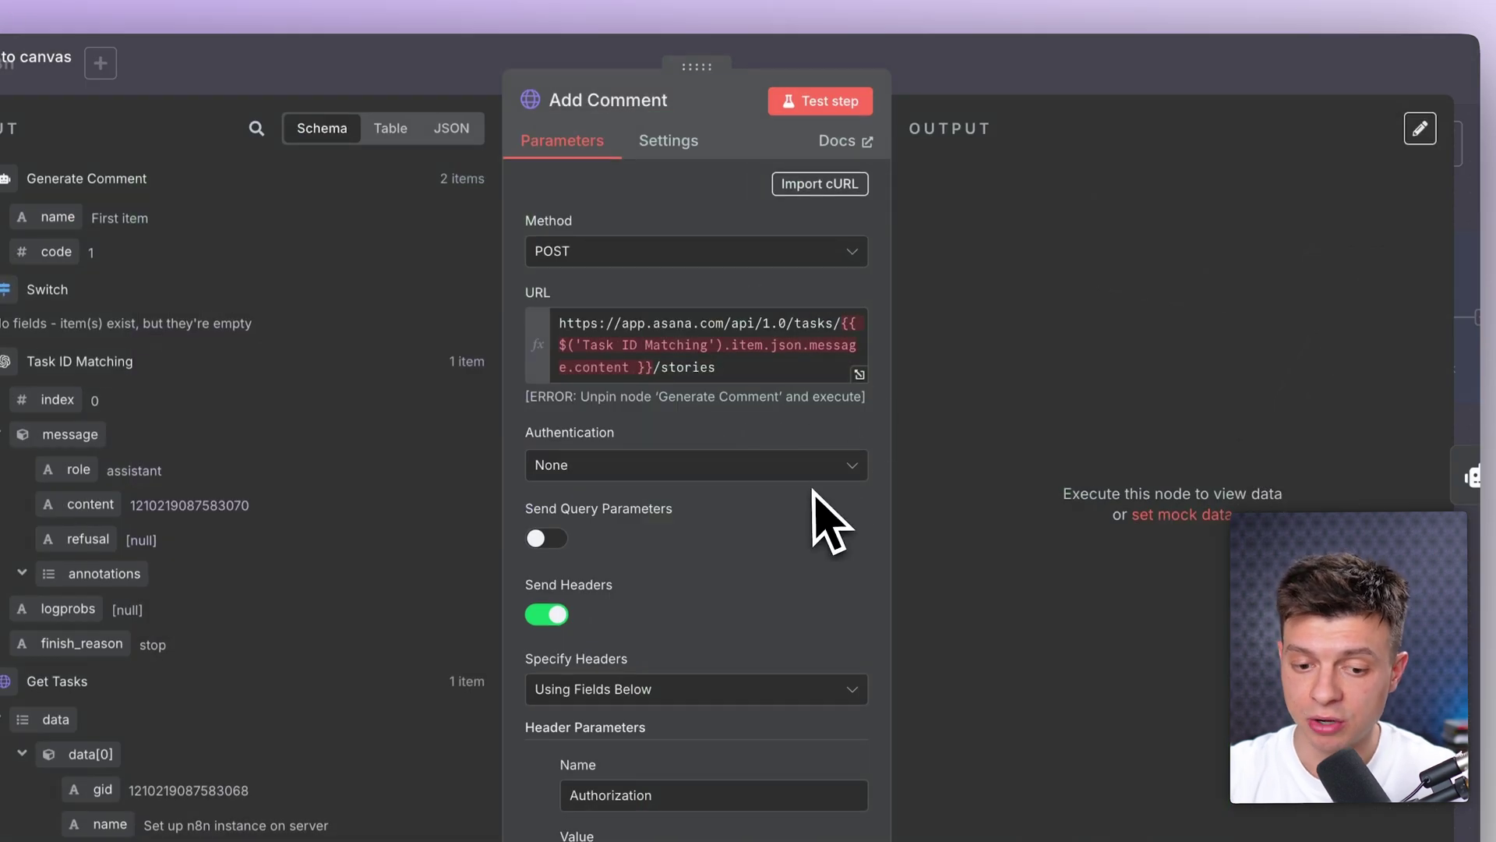
pyautogui.click(1040, 92)
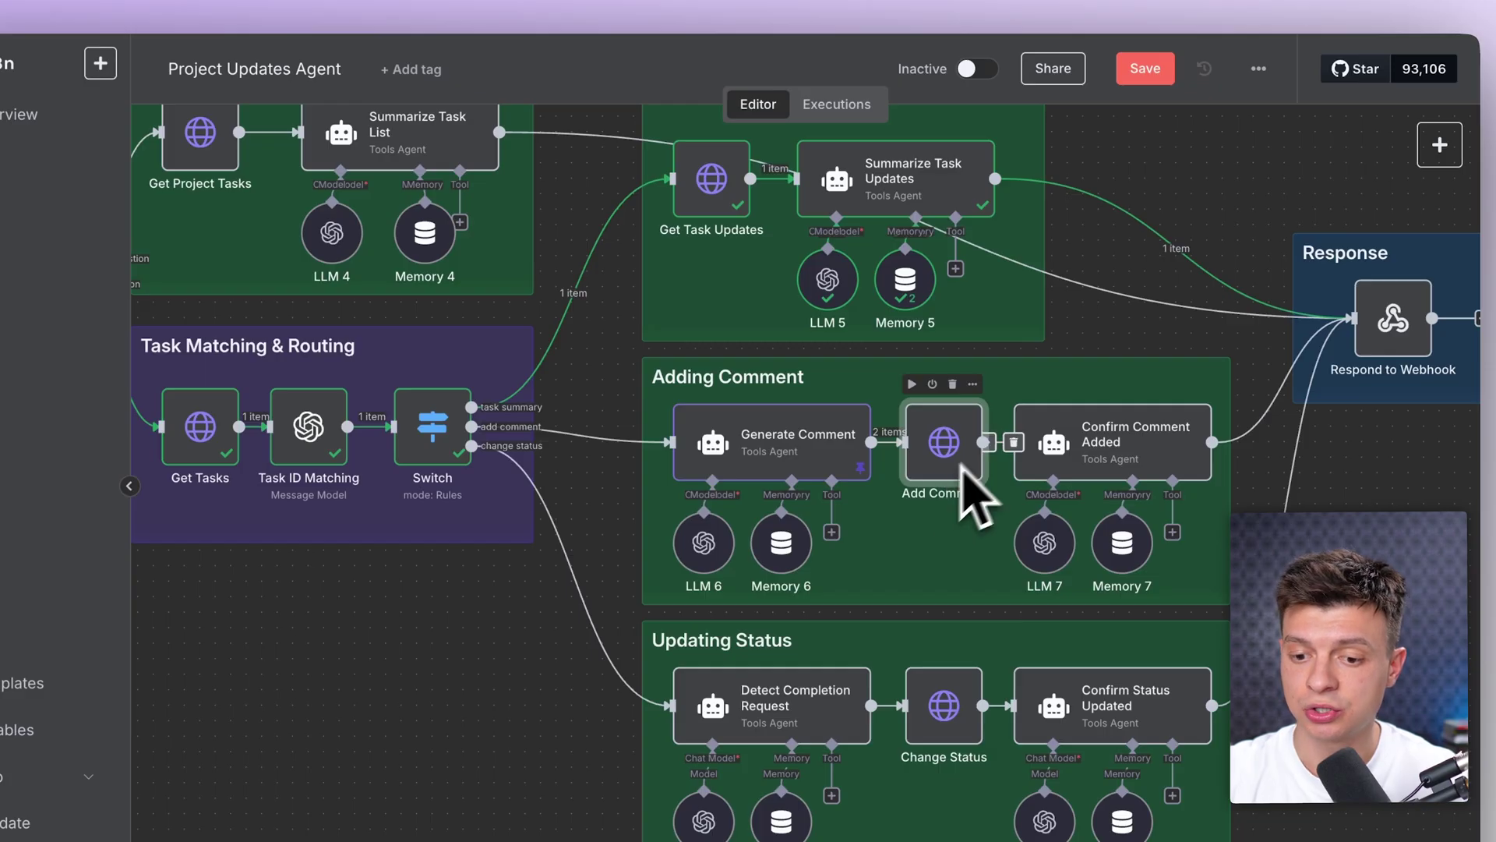
pyautogui.doubleClick(1101, 479)
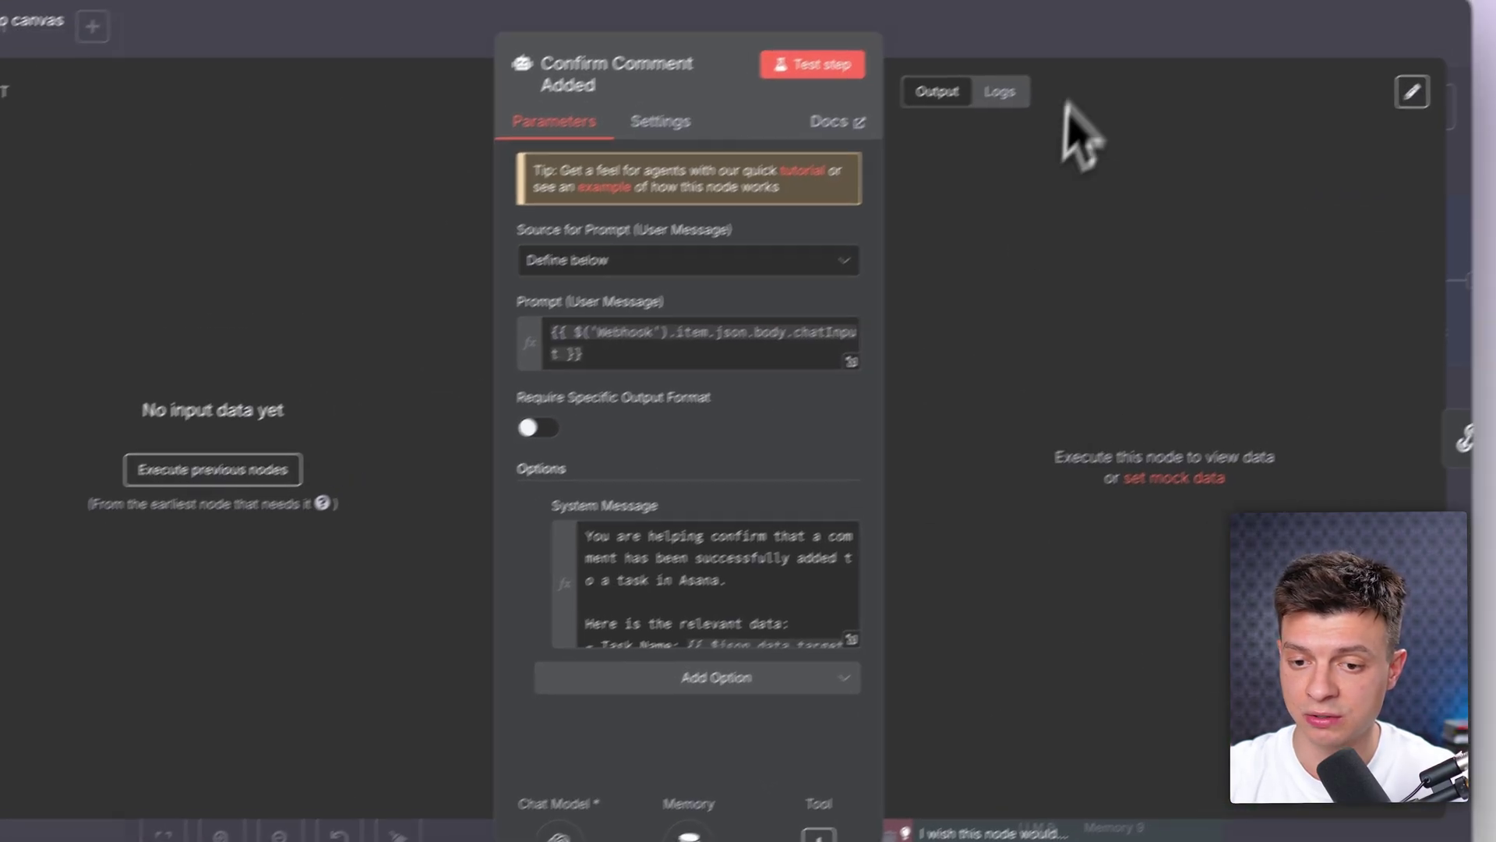
pyautogui.press('Escape')
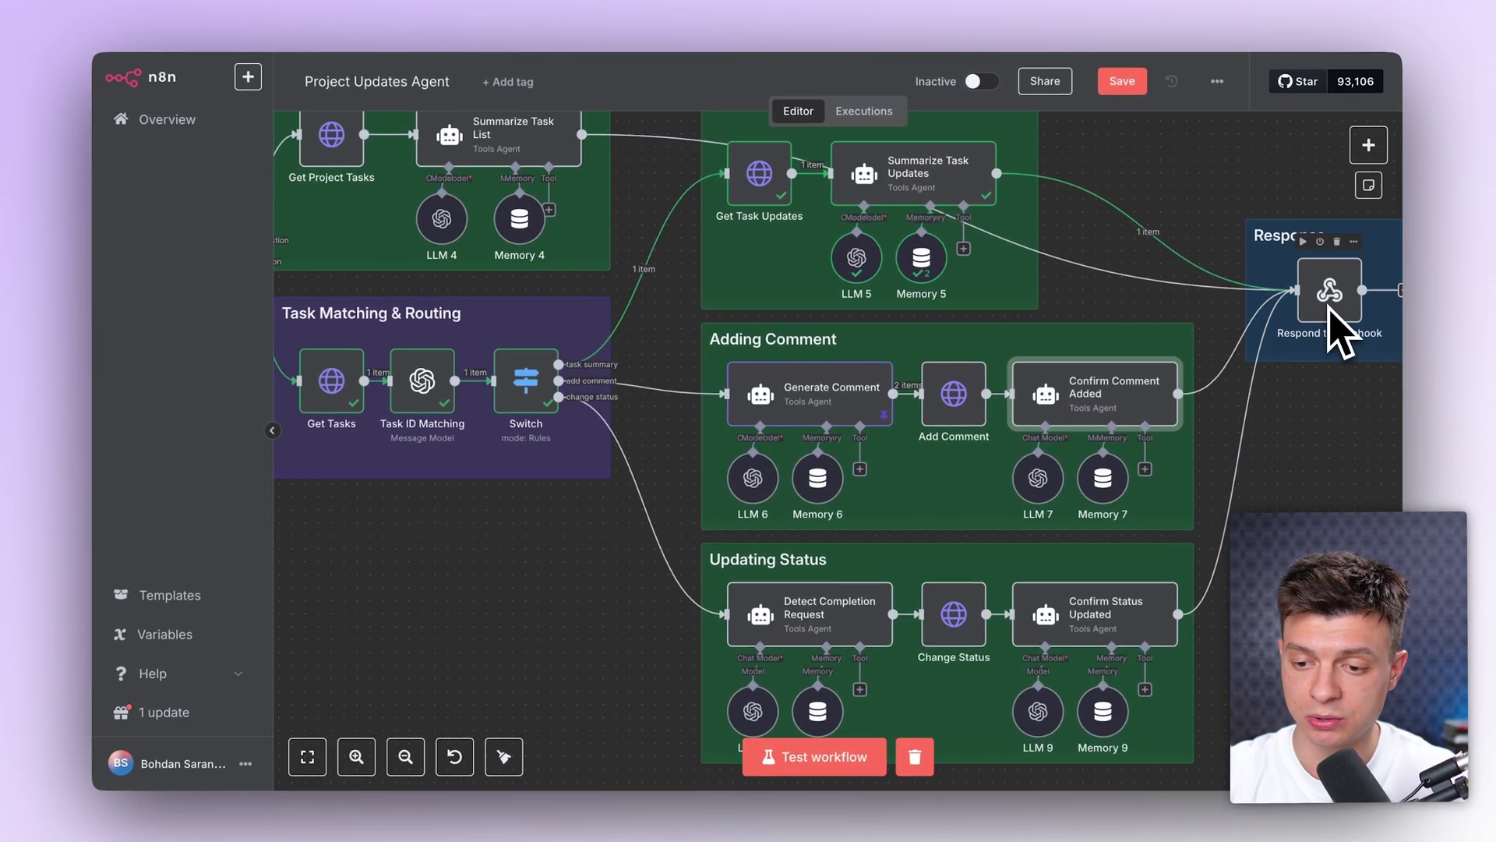
pyautogui.scroll(-4, 895, 557)
pyautogui.hscroll(2, 895, 557)
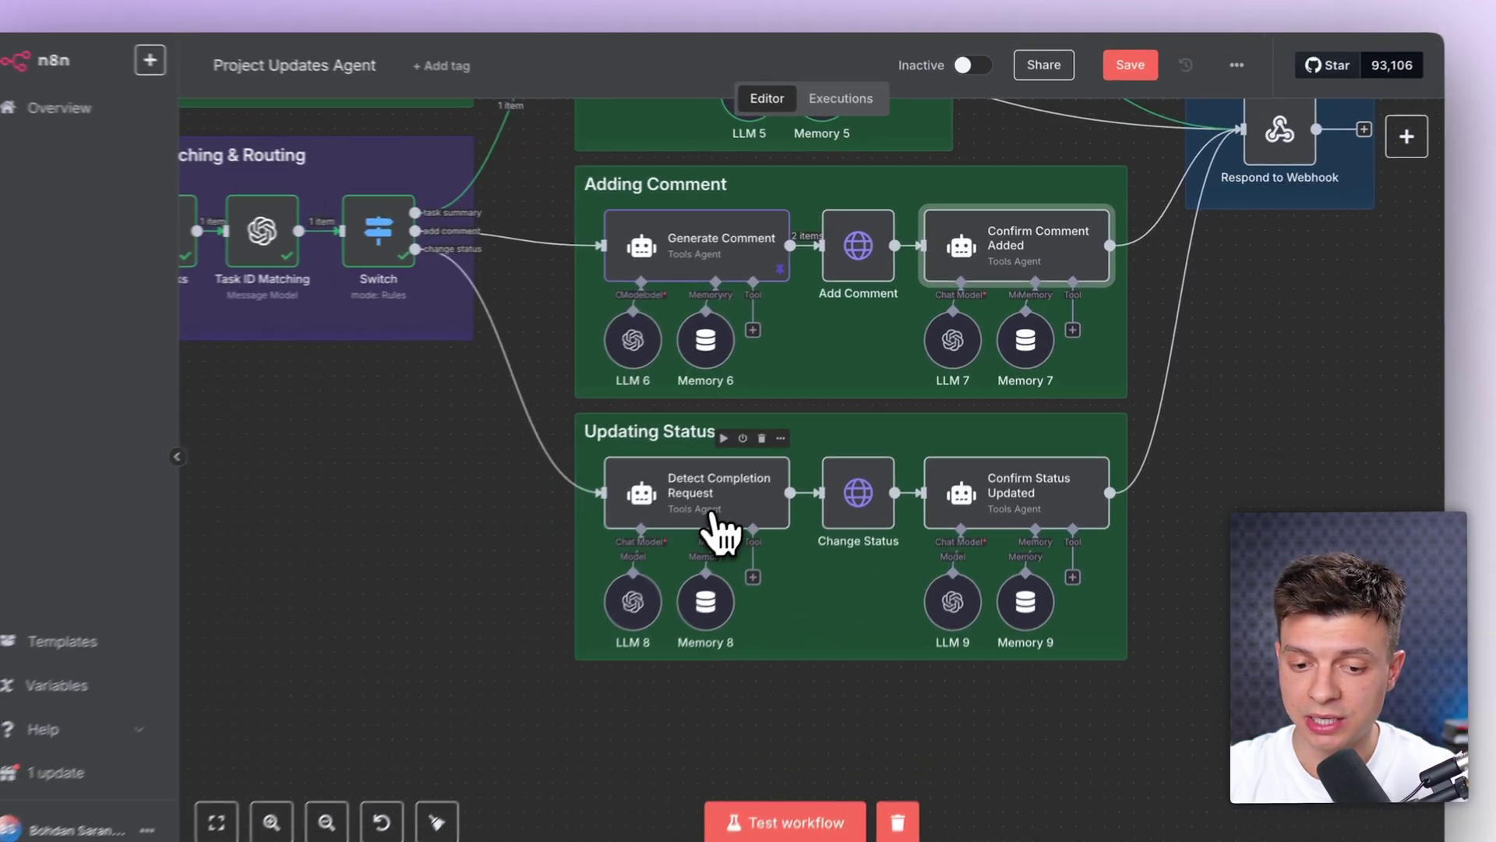
pyautogui.doubleClick(777, 472)
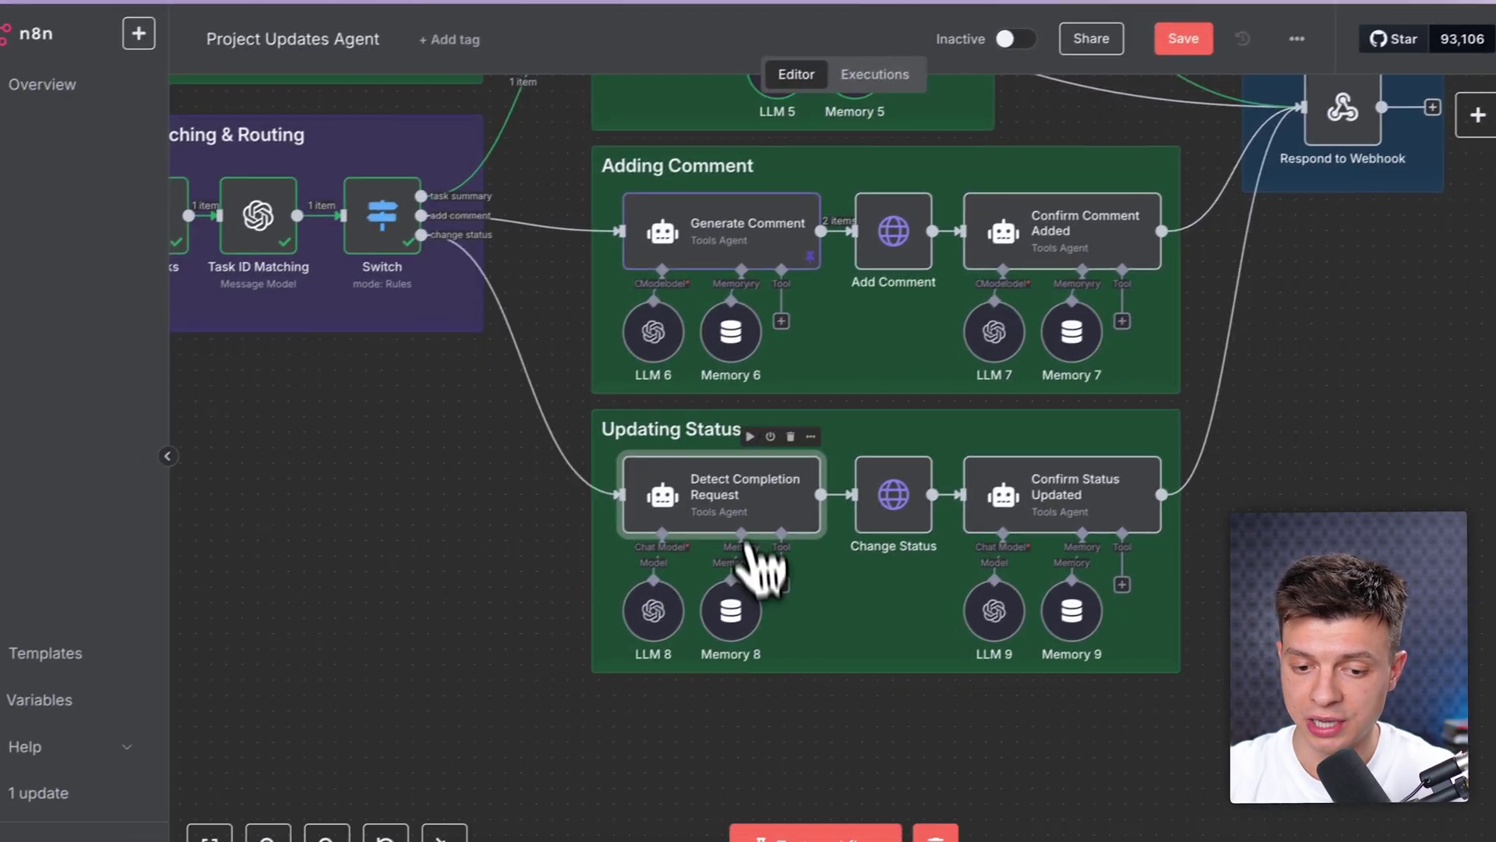
pyautogui.doubleClick(699, 545)
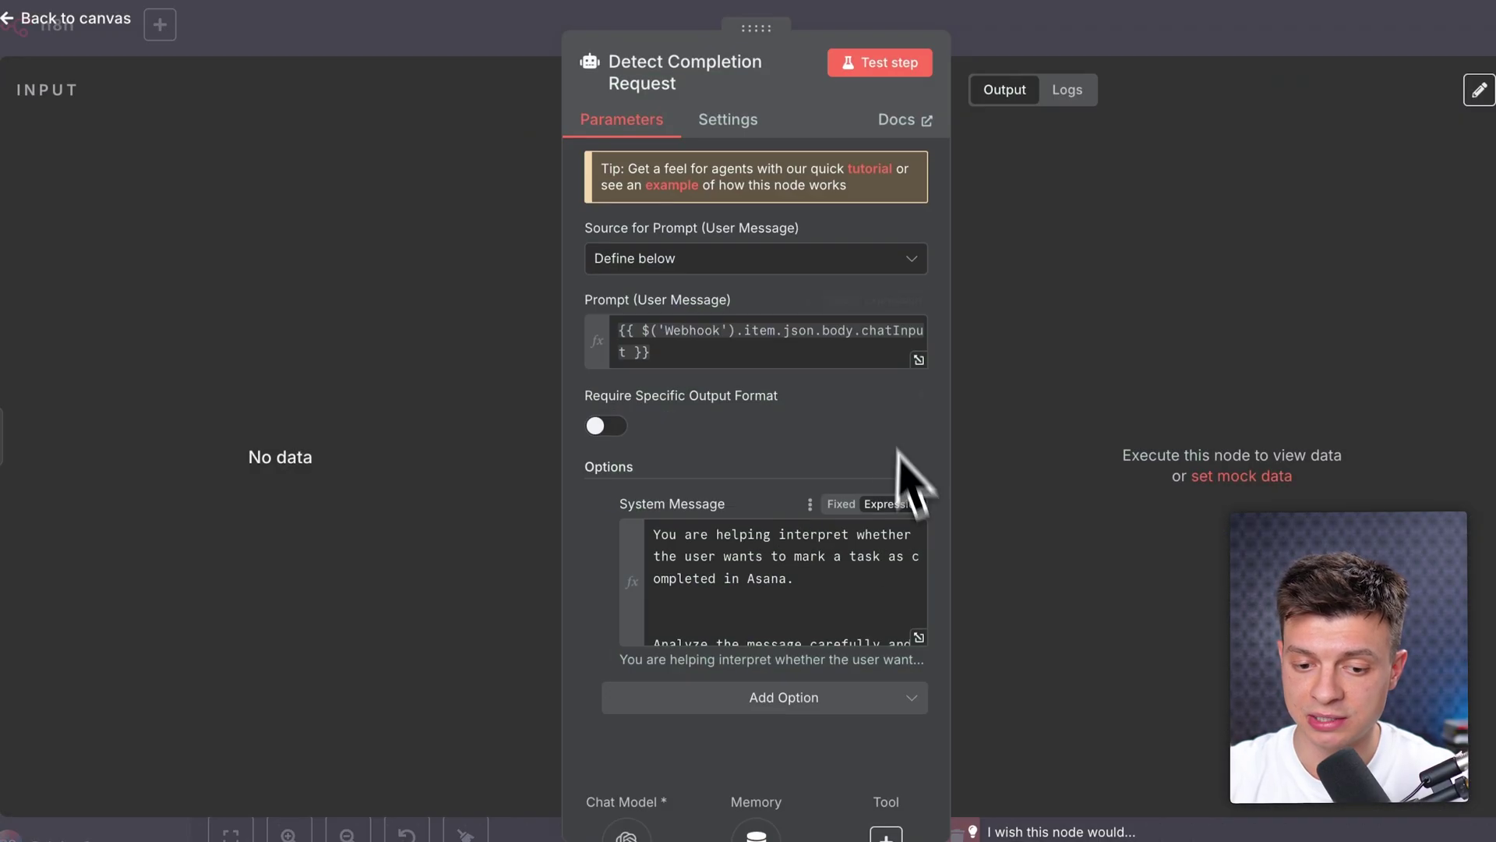
pyautogui.click(919, 637)
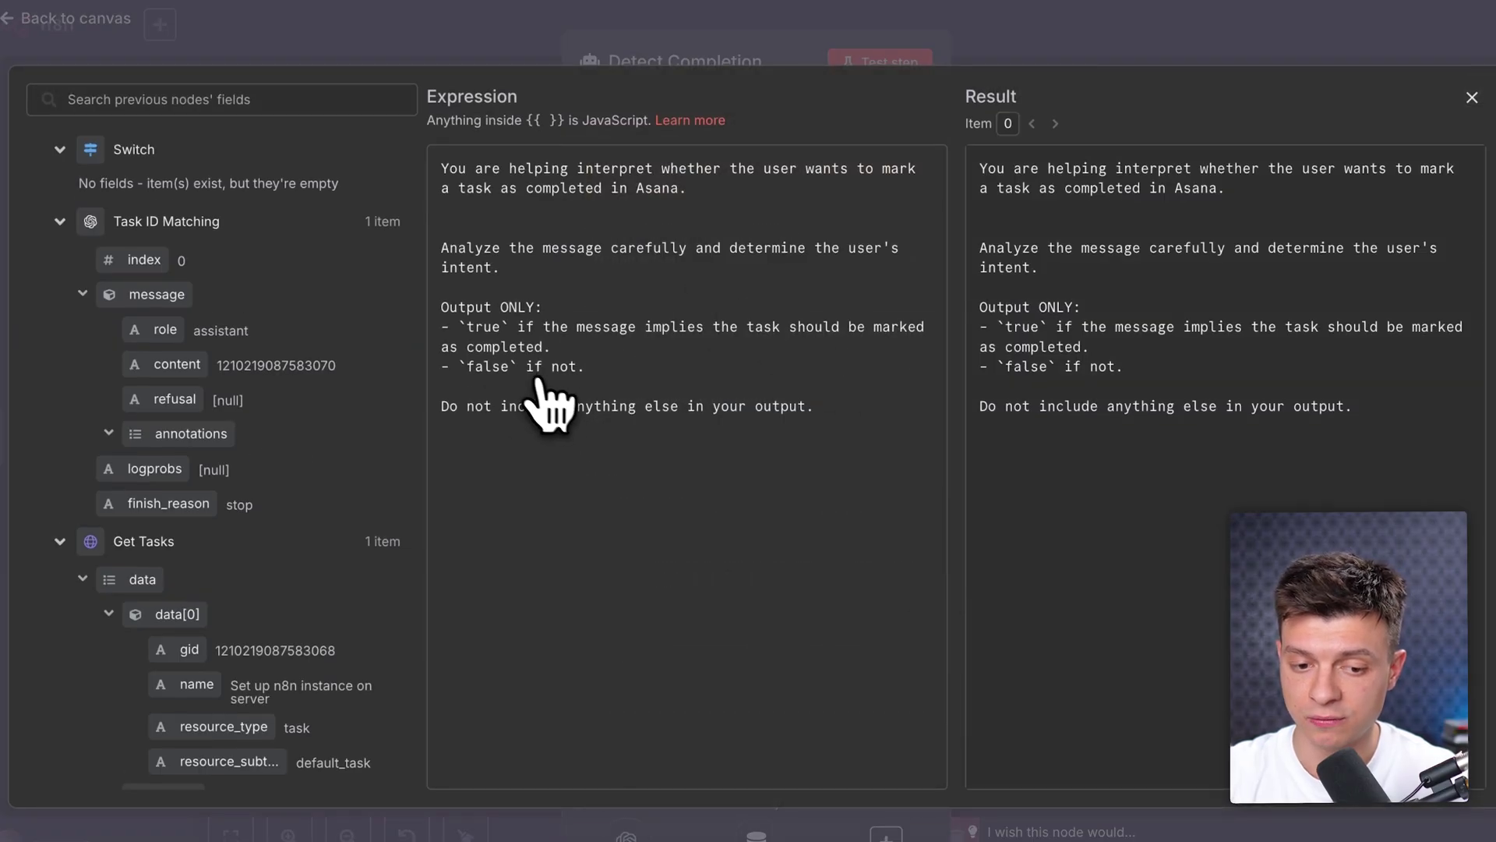
pyautogui.press('Escape')
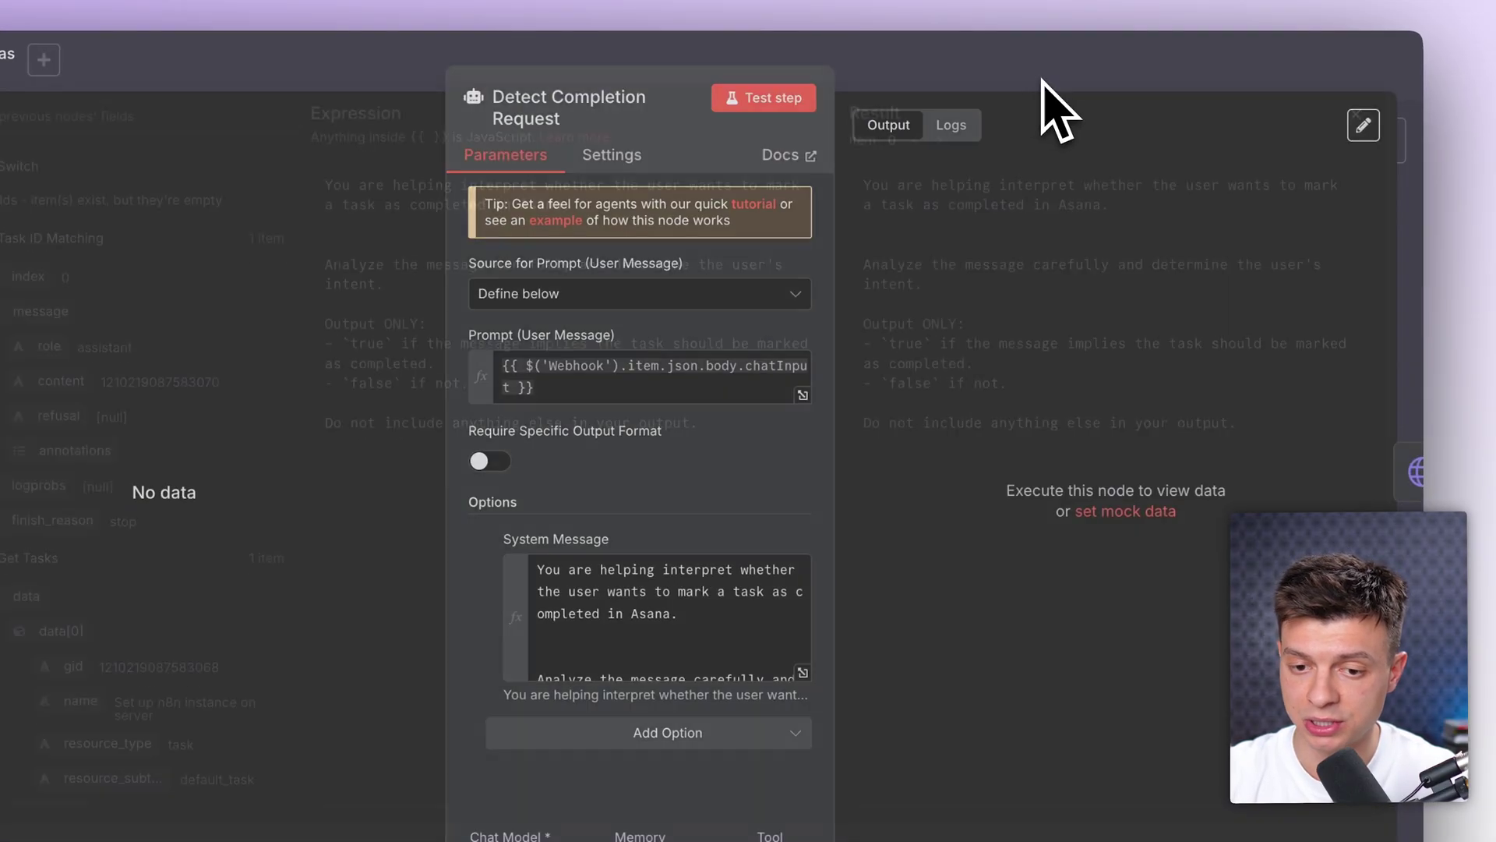
pyautogui.press('Escape')
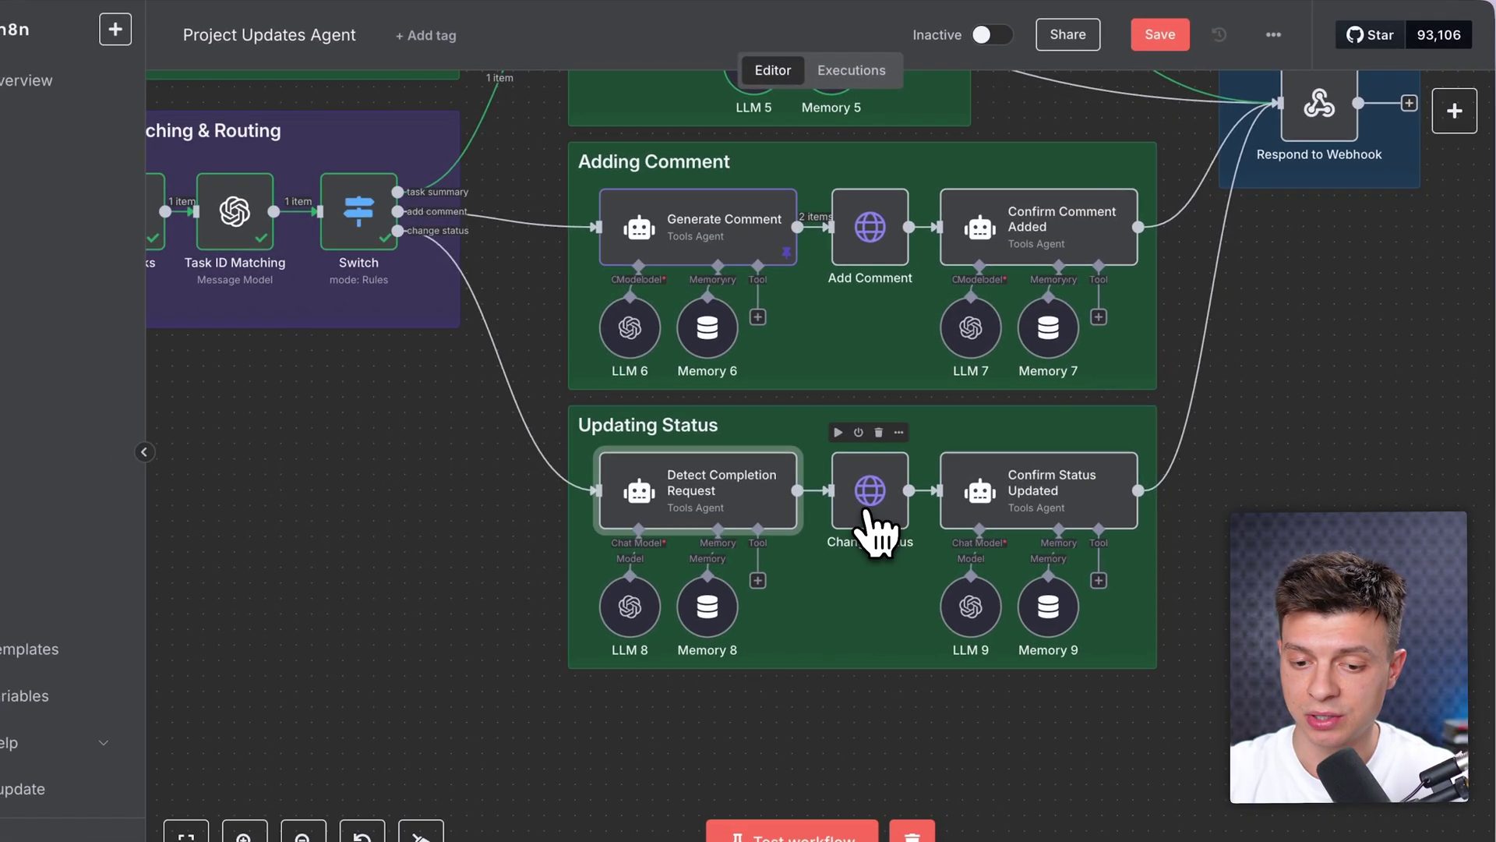
pyautogui.doubleClick(796, 521)
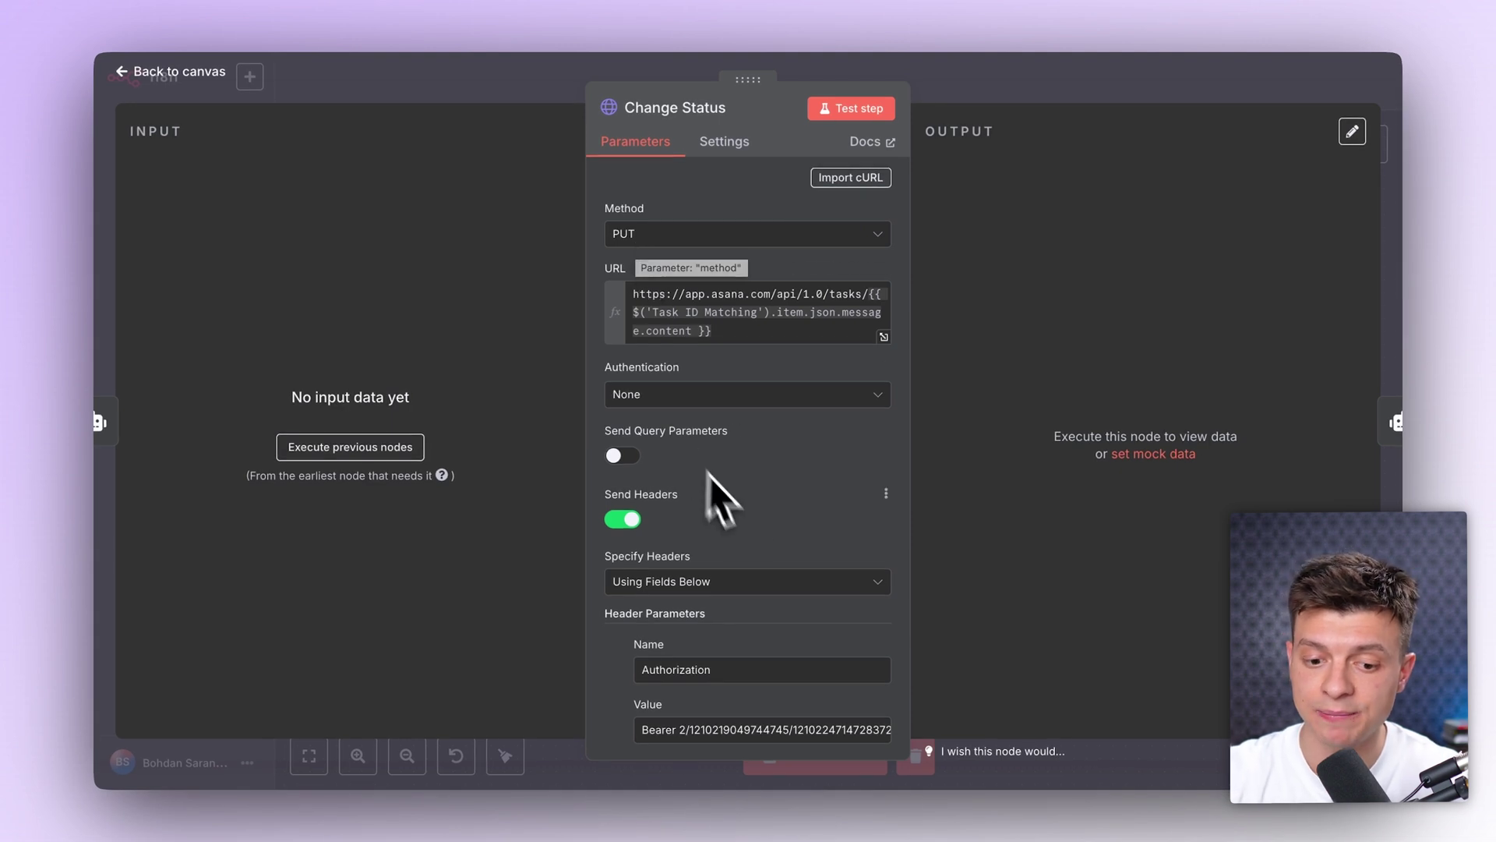
pyautogui.scroll(-6, 705, 557)
pyautogui.moveTo(658, 606); pyautogui.dragTo(627, 533)
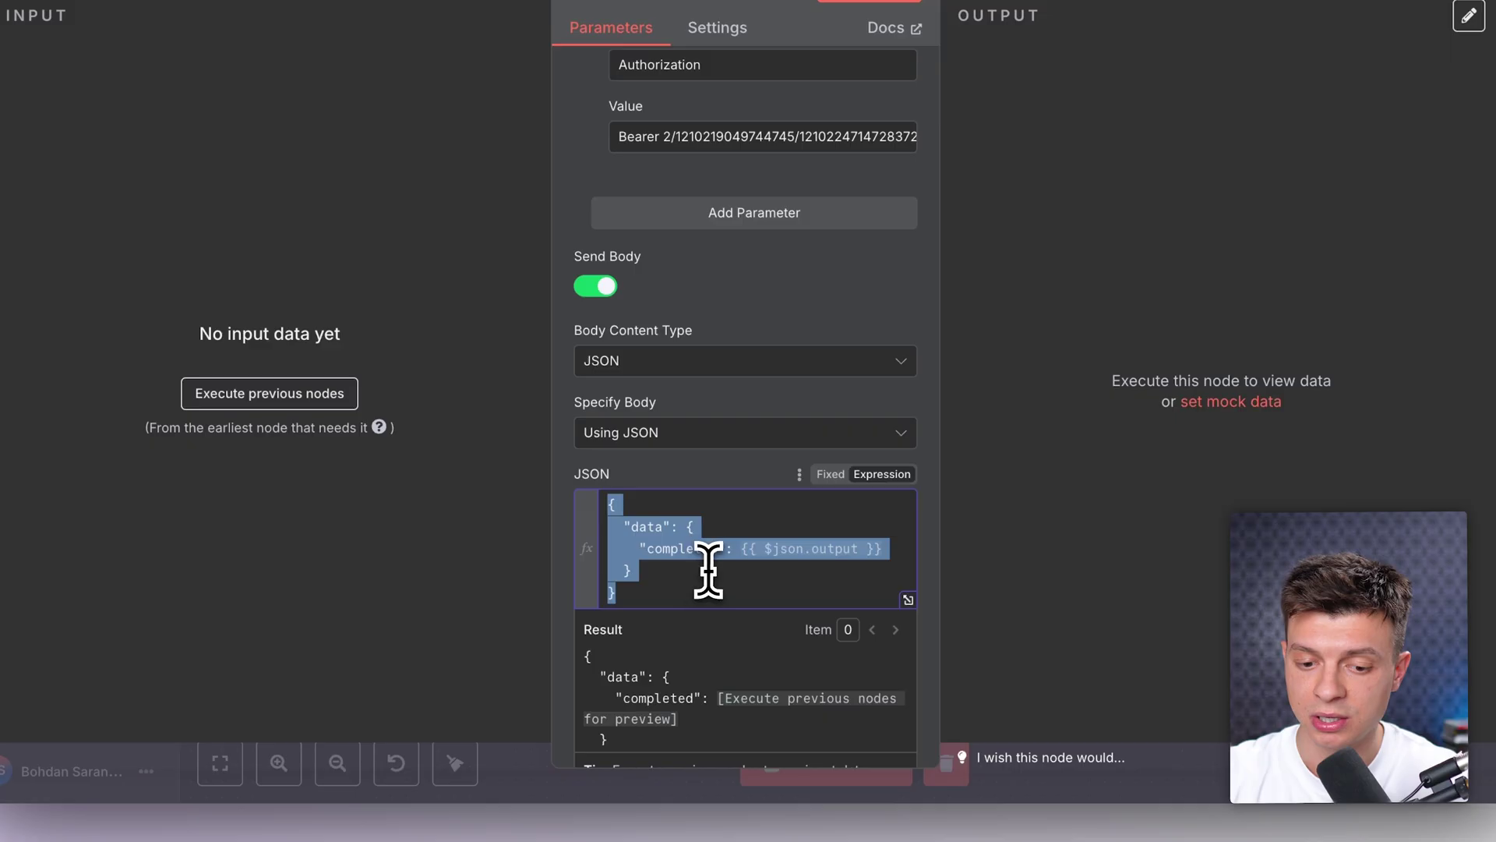
pyautogui.click(708, 570)
pyautogui.moveTo(741, 551); pyautogui.dragTo(779, 551)
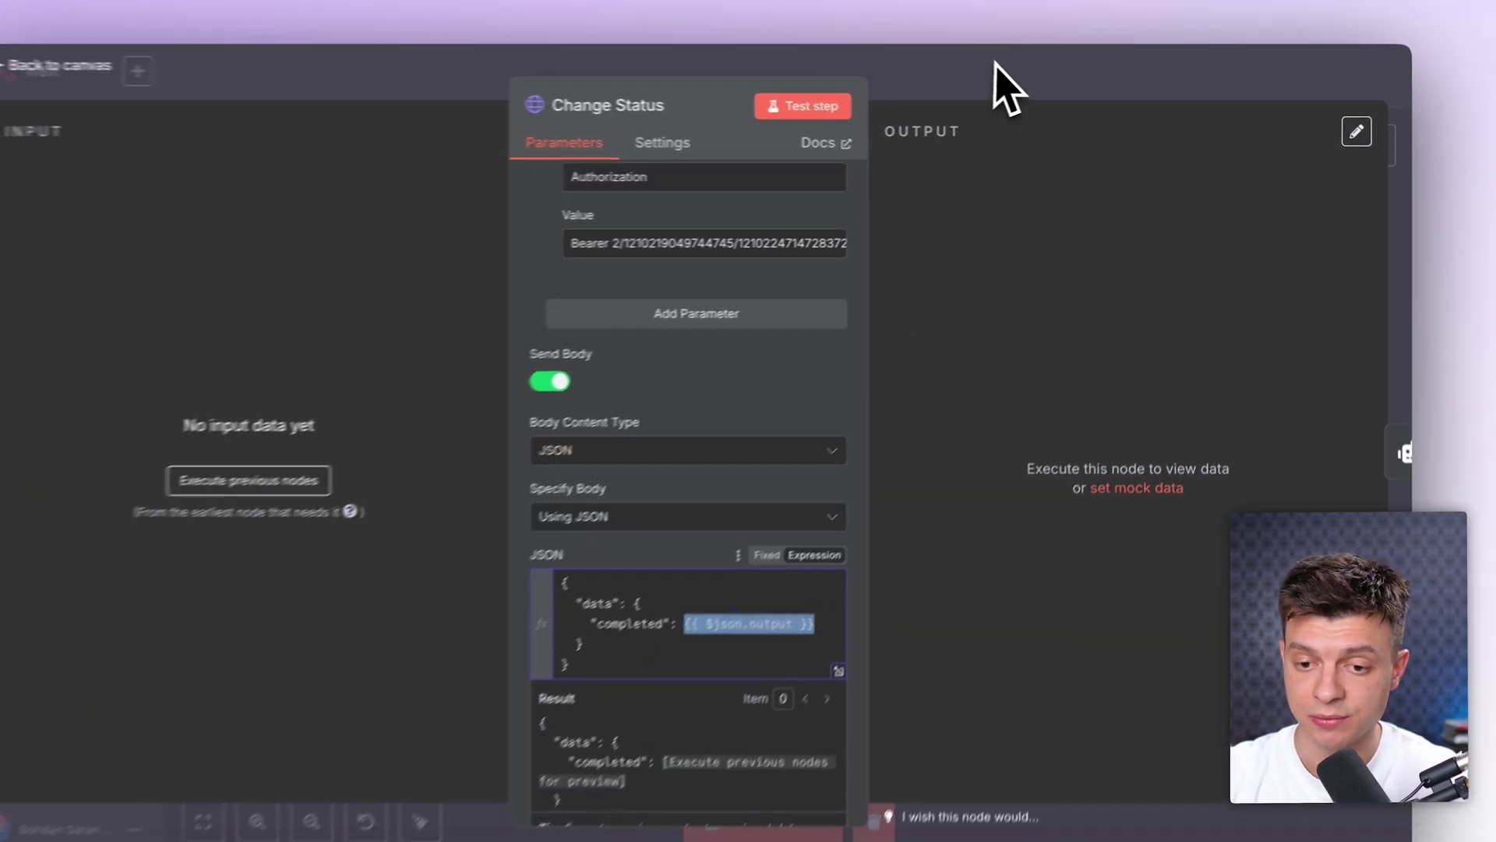
pyautogui.click(1057, 94)
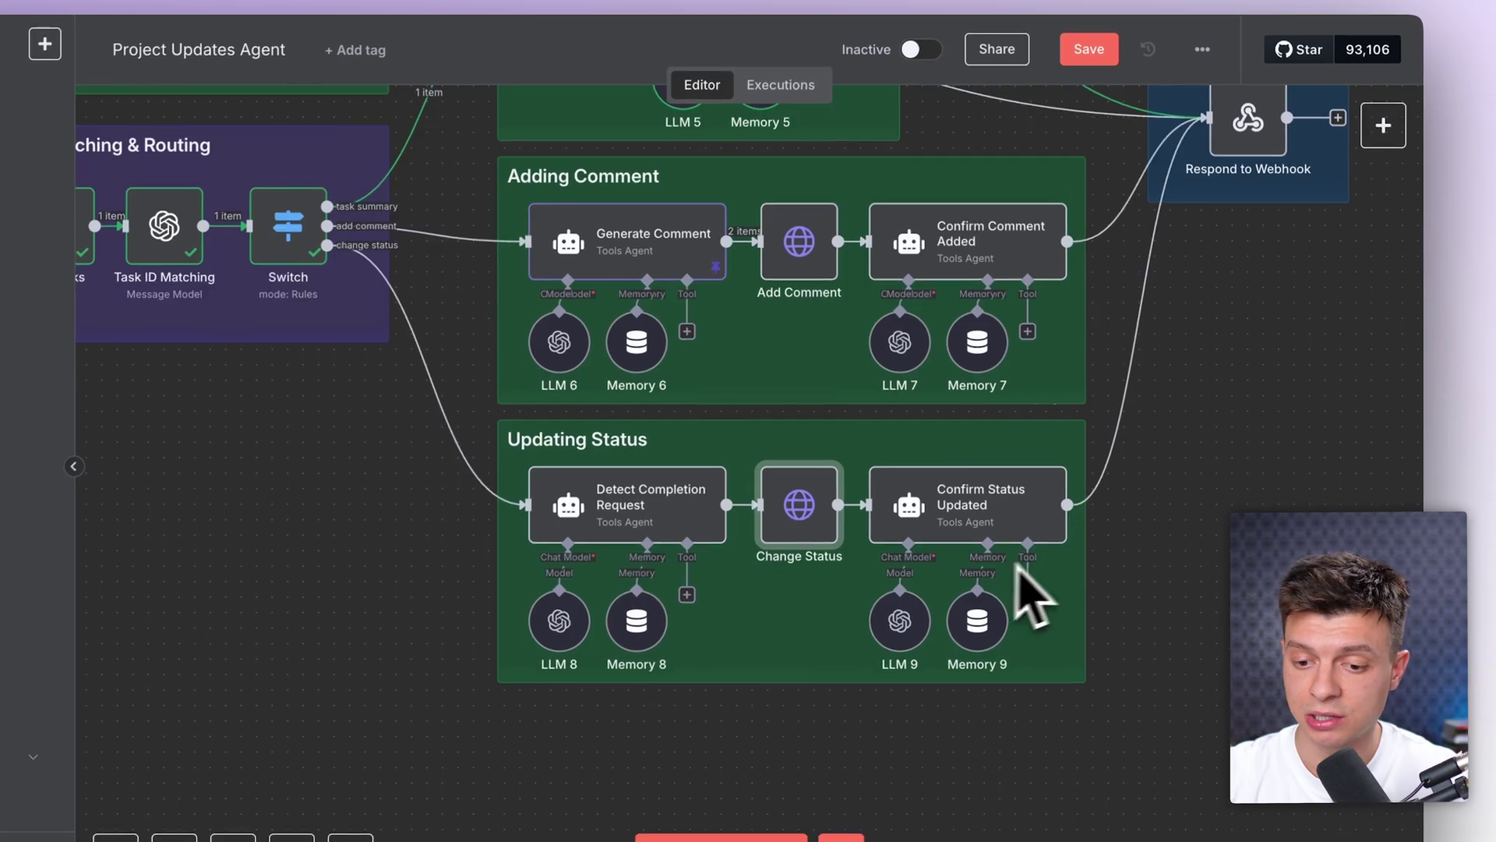
# Step: Zoom out from Respond to Webhook until the summary, comment and status branches are all visible
pyautogui.hscroll(3, 1072, 580)
pyautogui.click(1098, 168)
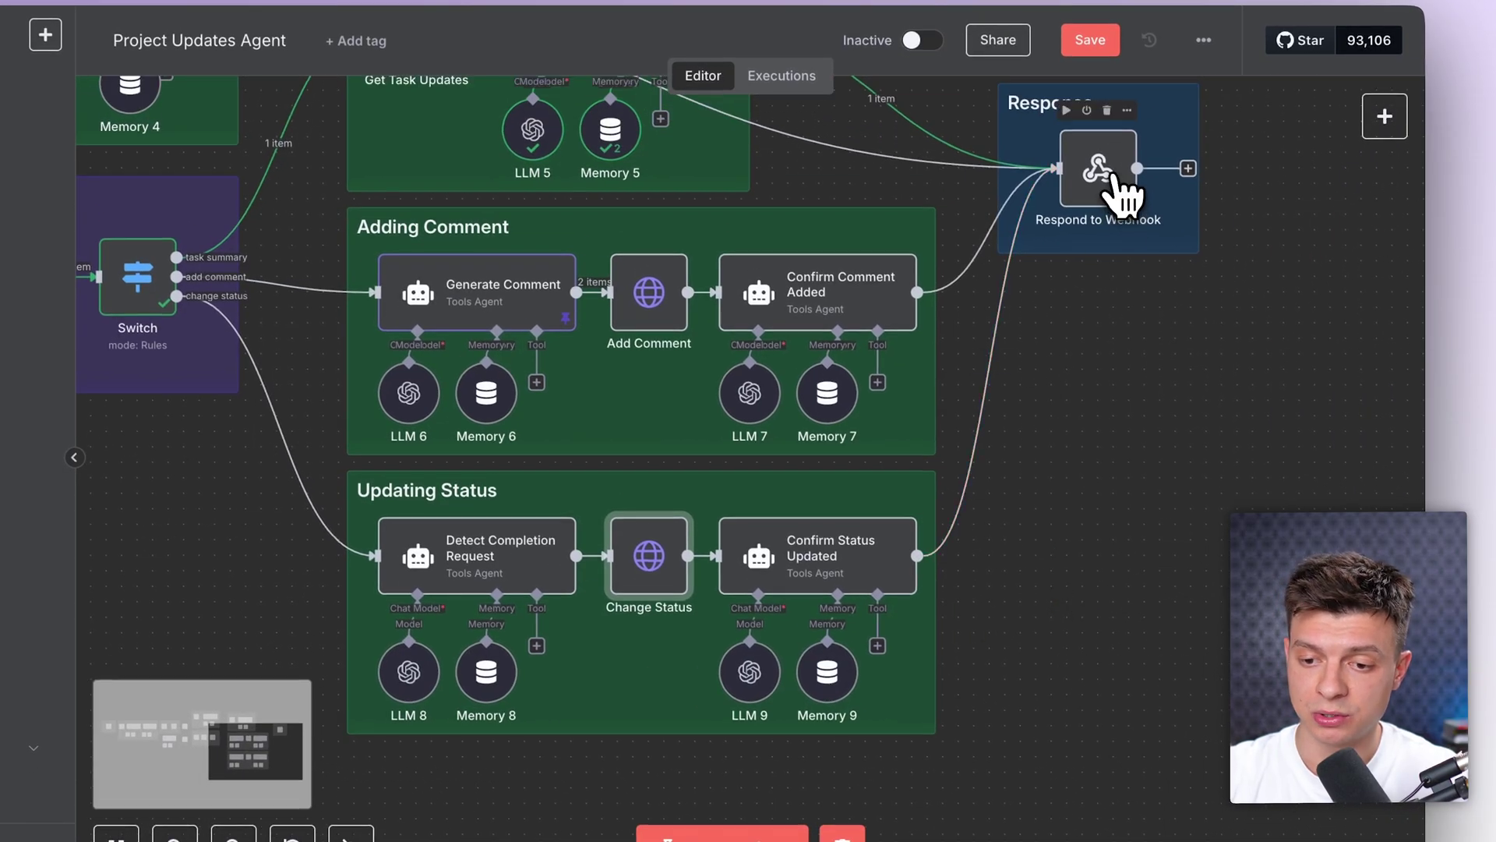
pyautogui.scroll(-3, 818, 568)
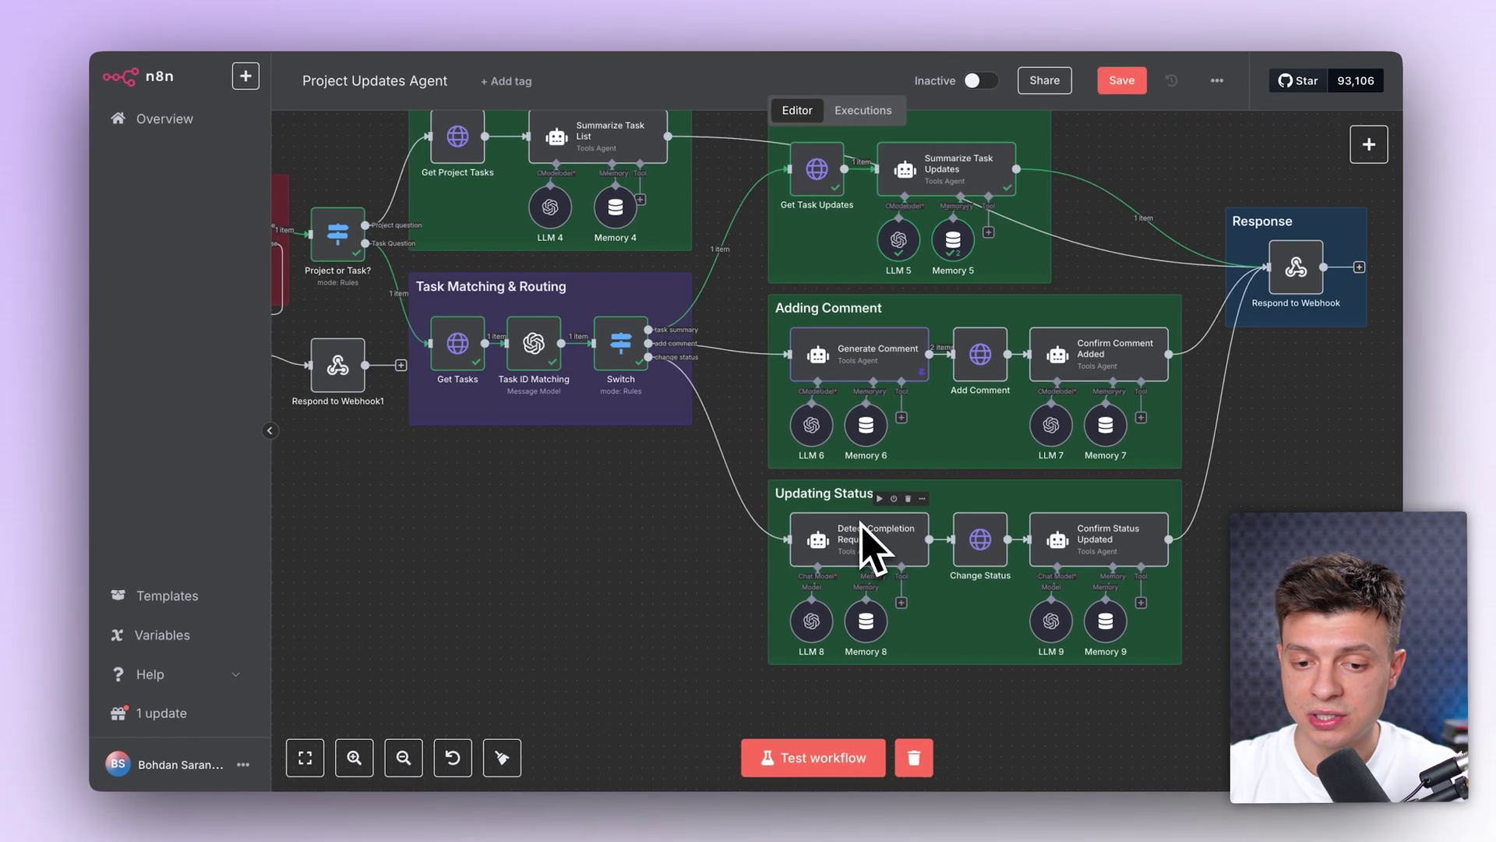
pyautogui.scroll(-1, 871, 546)
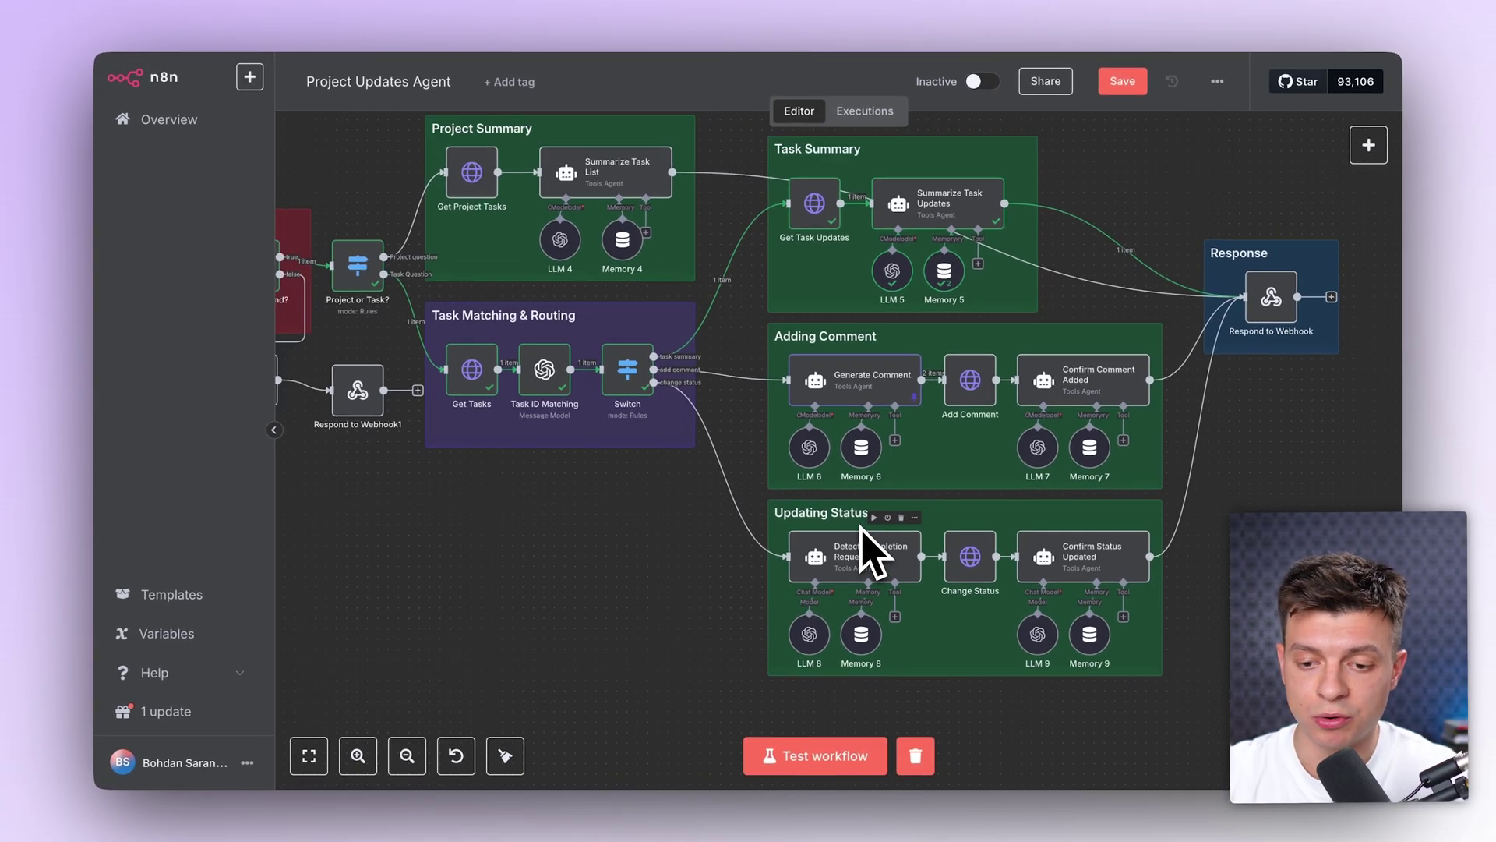
pyautogui.scroll(-3, 635, 361)
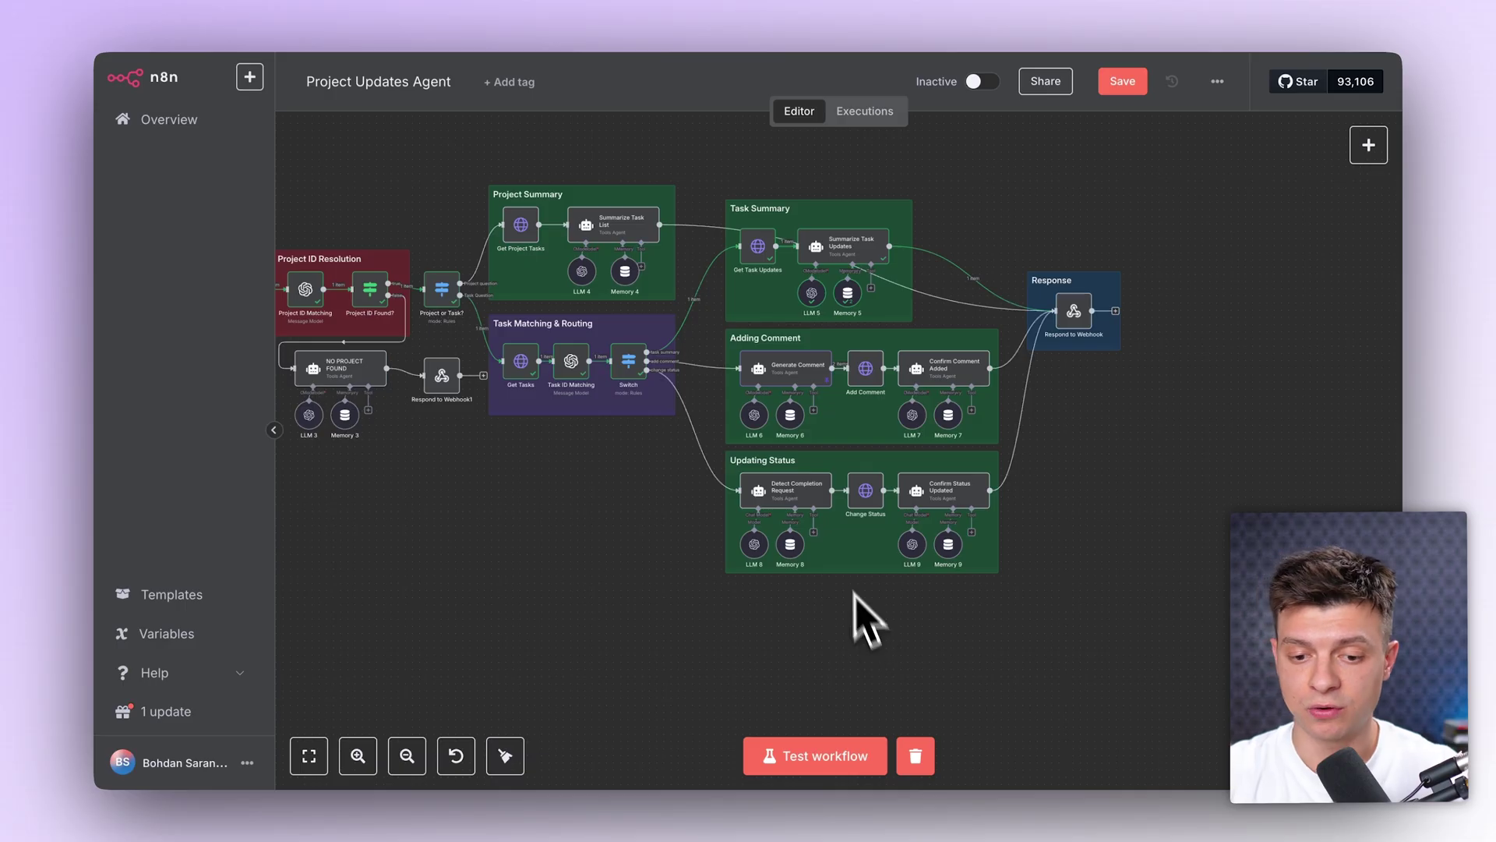
pyautogui.scroll(-2, 622, 526)
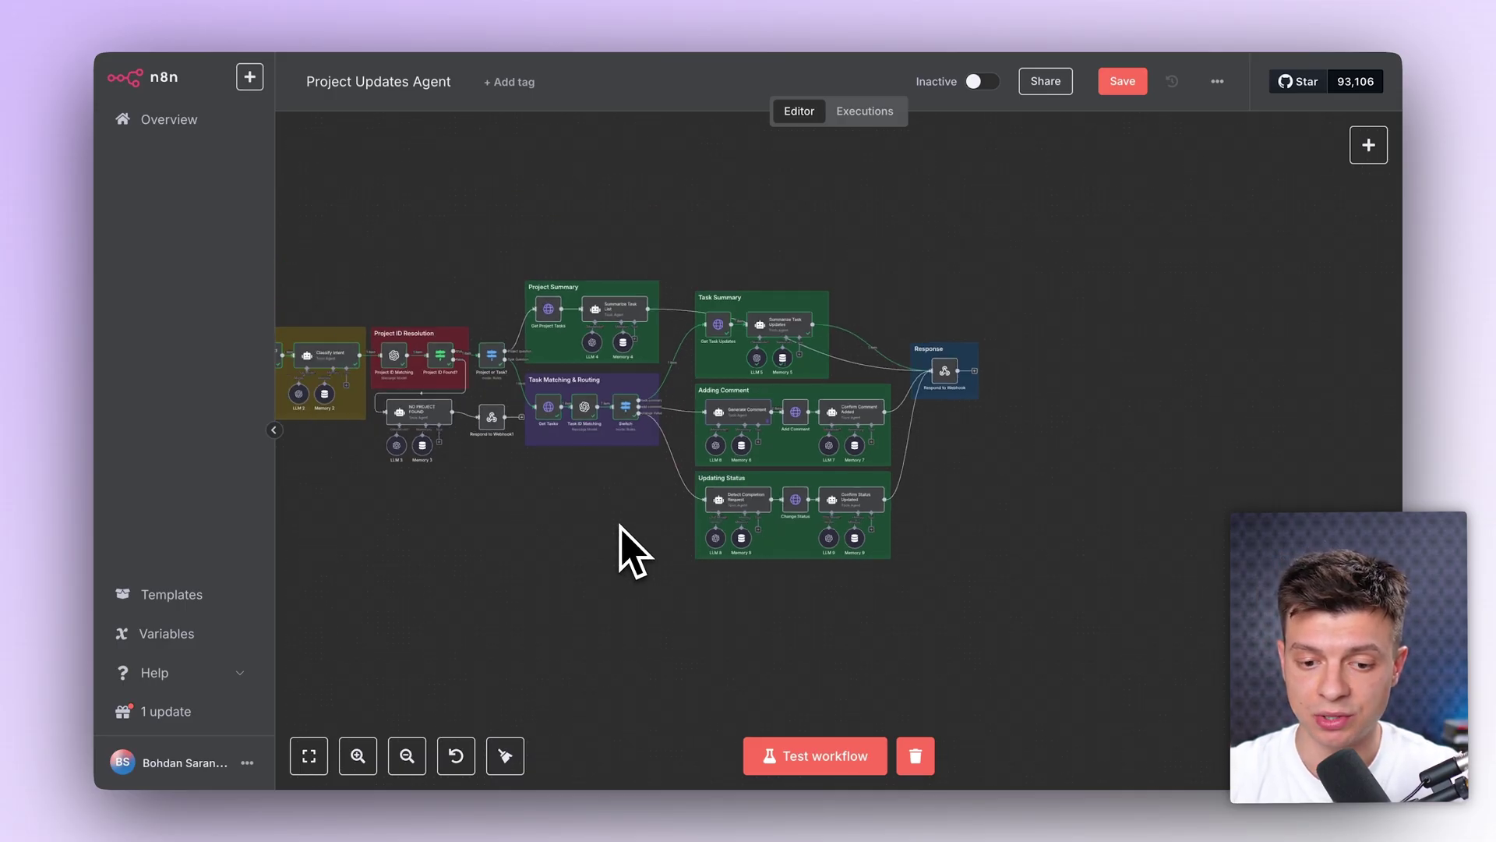
pyautogui.hscroll(-5, 620, 524)
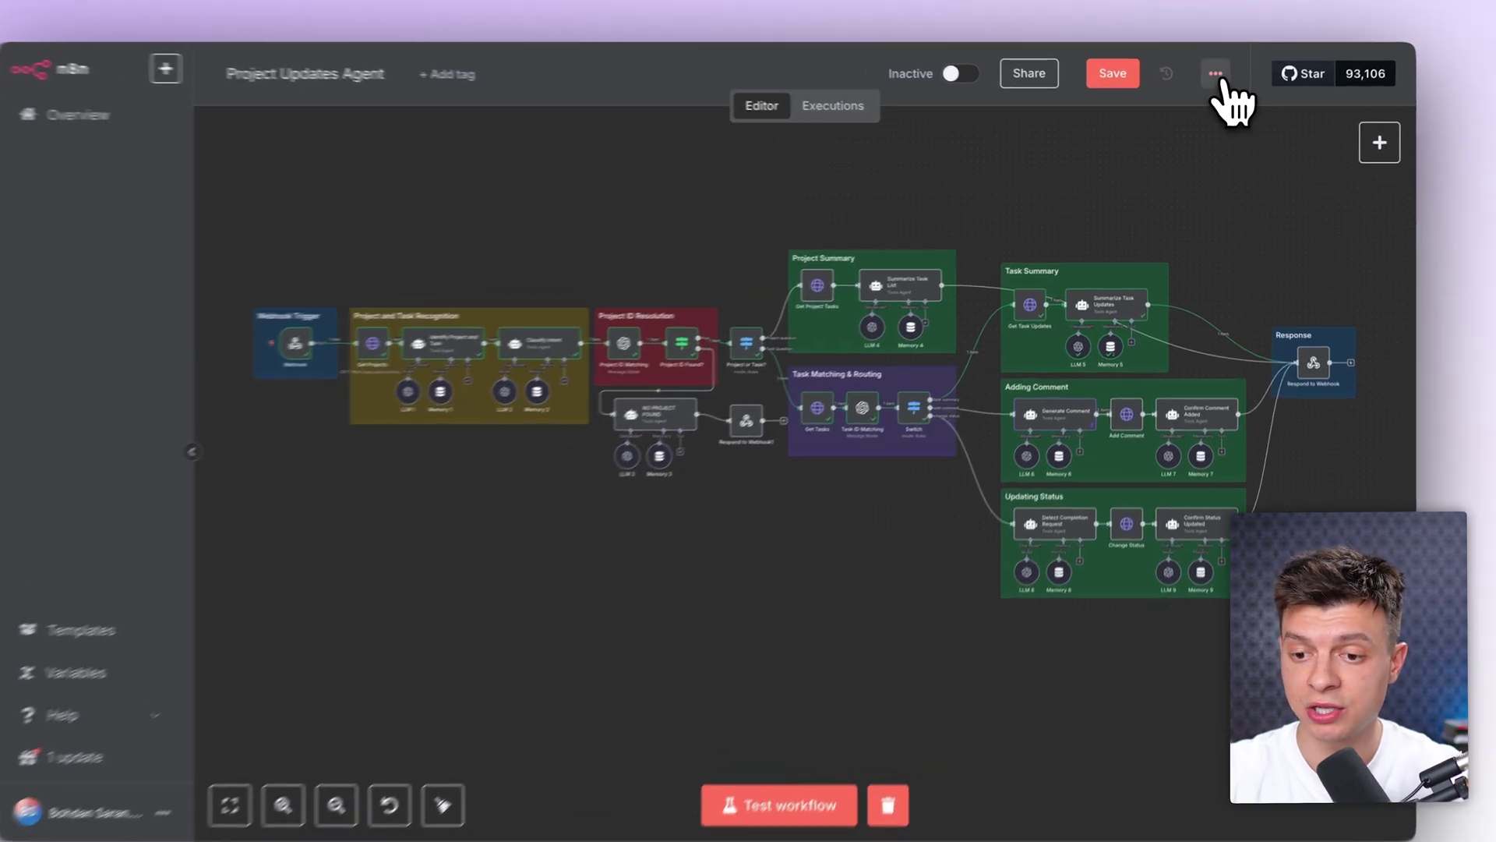
# Step: Start Import from File in the workflow menu, then cancel it
pyautogui.click(1218, 81)
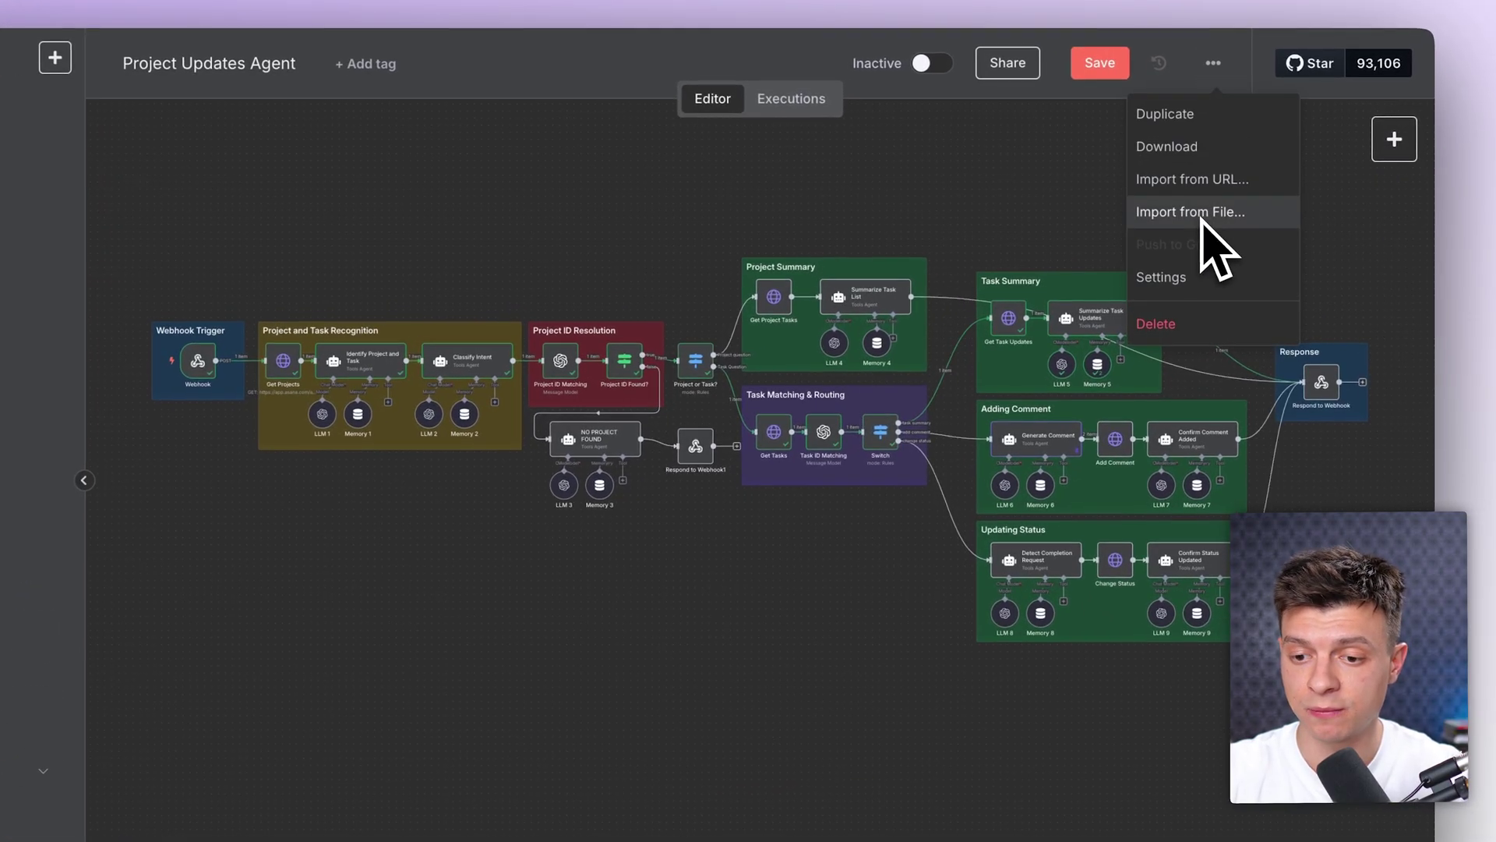
pyautogui.click(1200, 211)
pyautogui.click(938, 681)
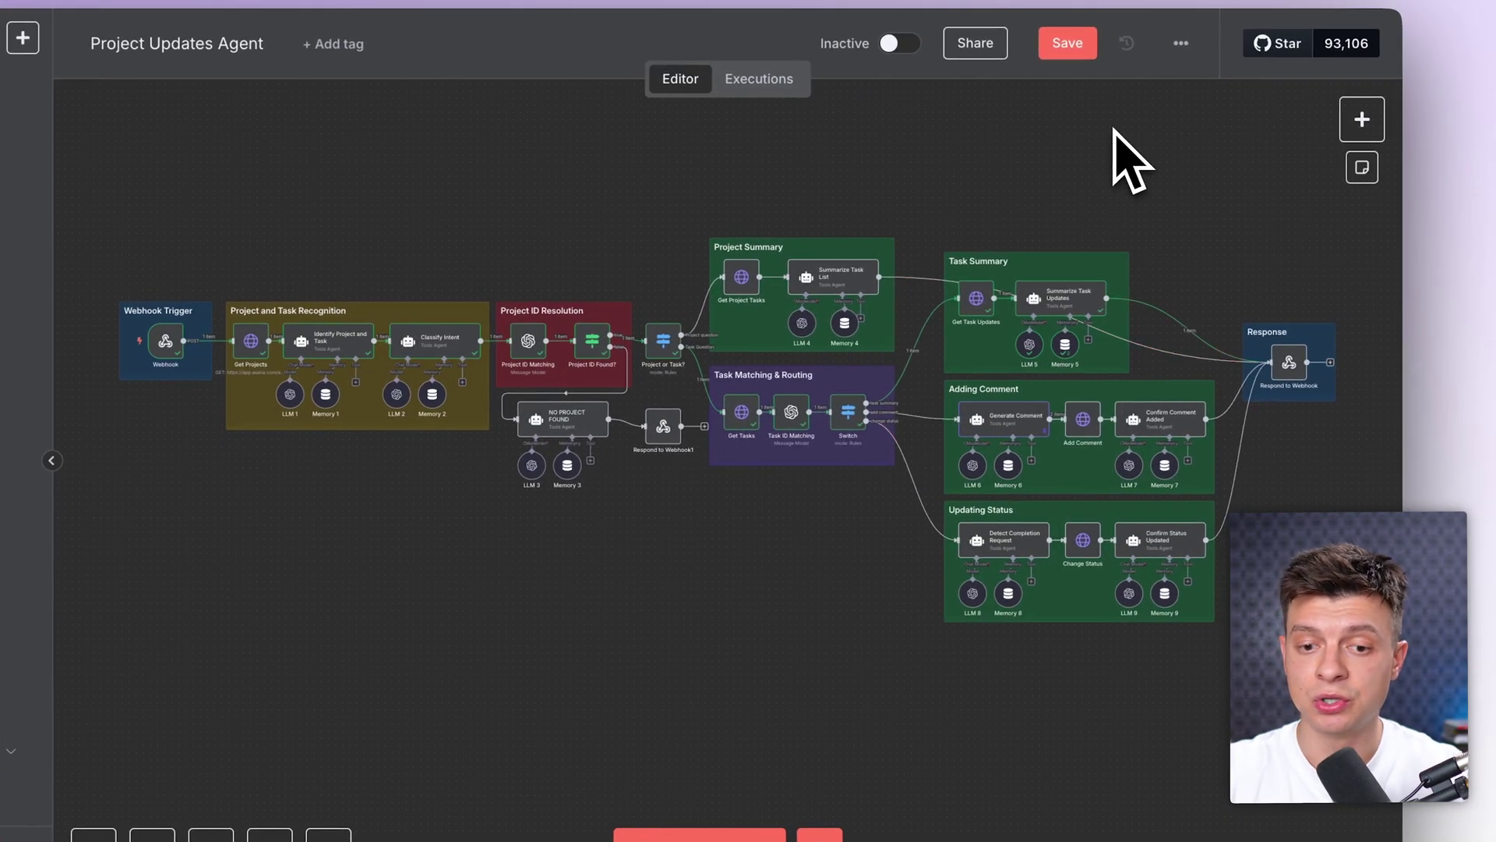
# Step: View the Error Workflow choices in workflow settings and close them without saving
pyautogui.click(1180, 43)
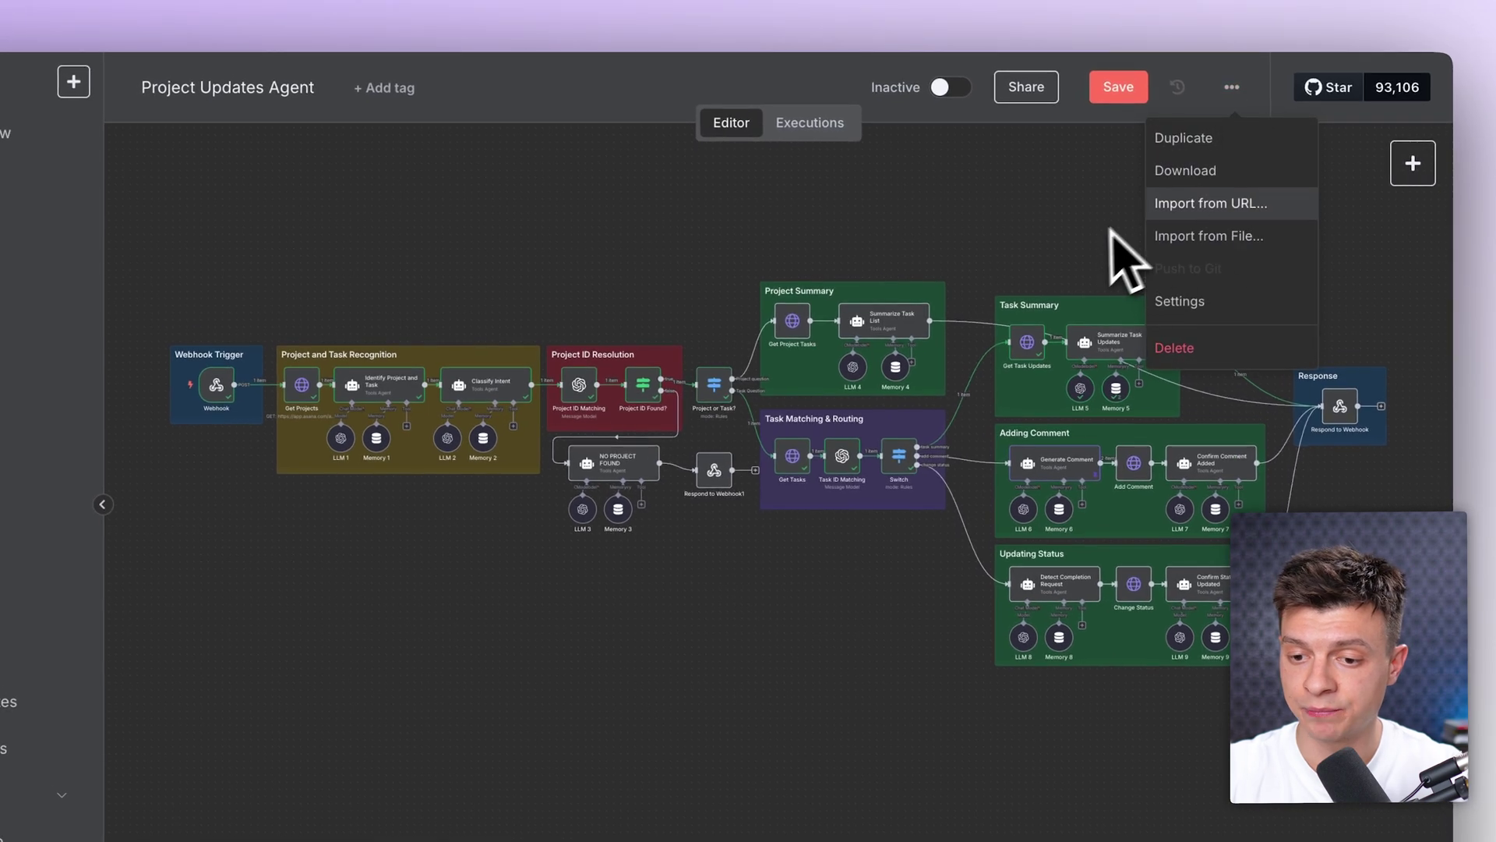
pyautogui.click(1239, 327)
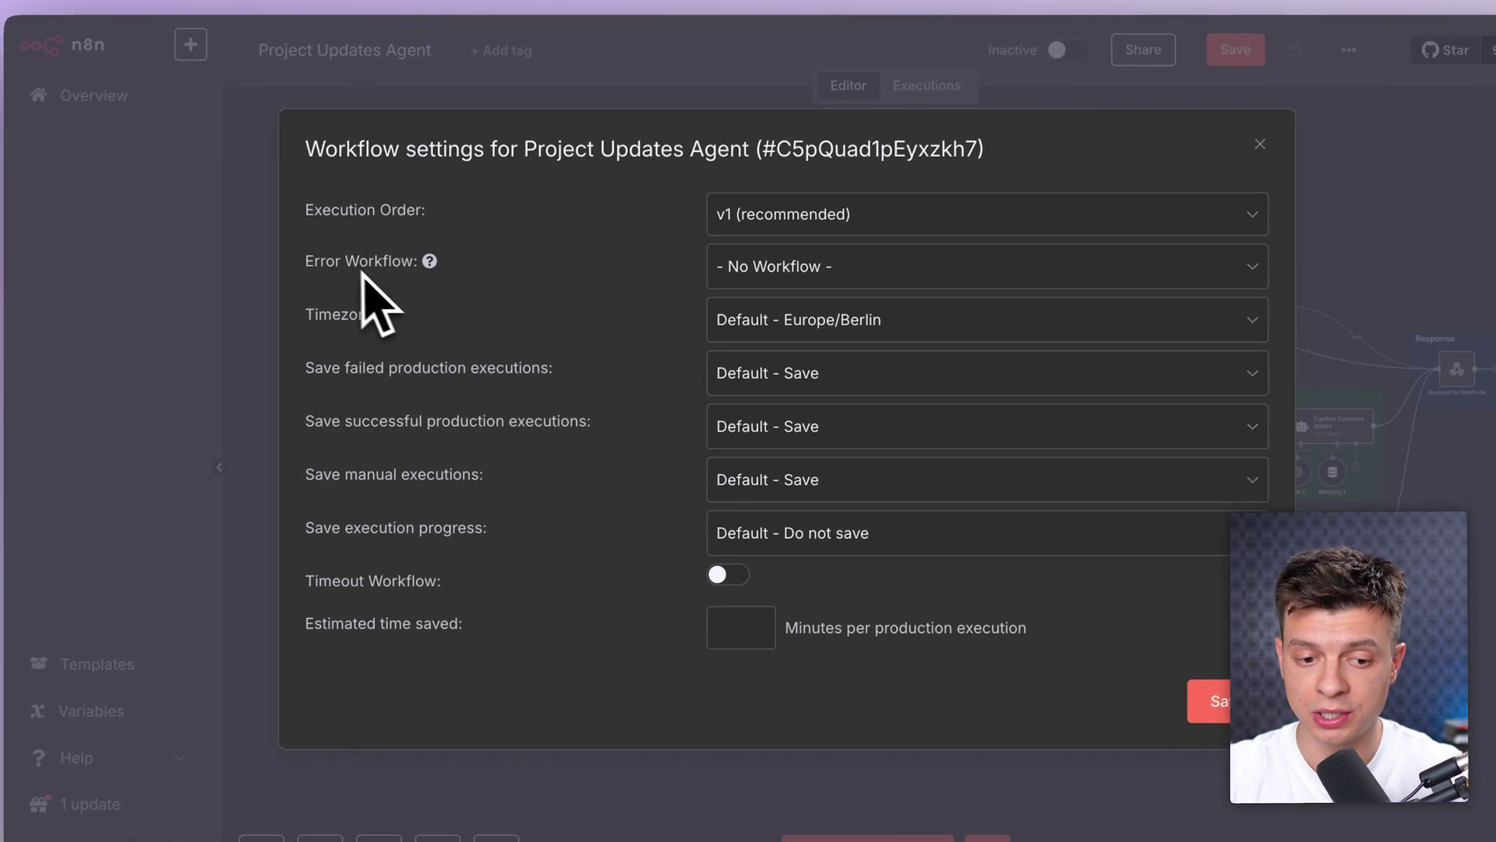
pyautogui.moveTo(312, 297)
pyautogui.click(825, 267)
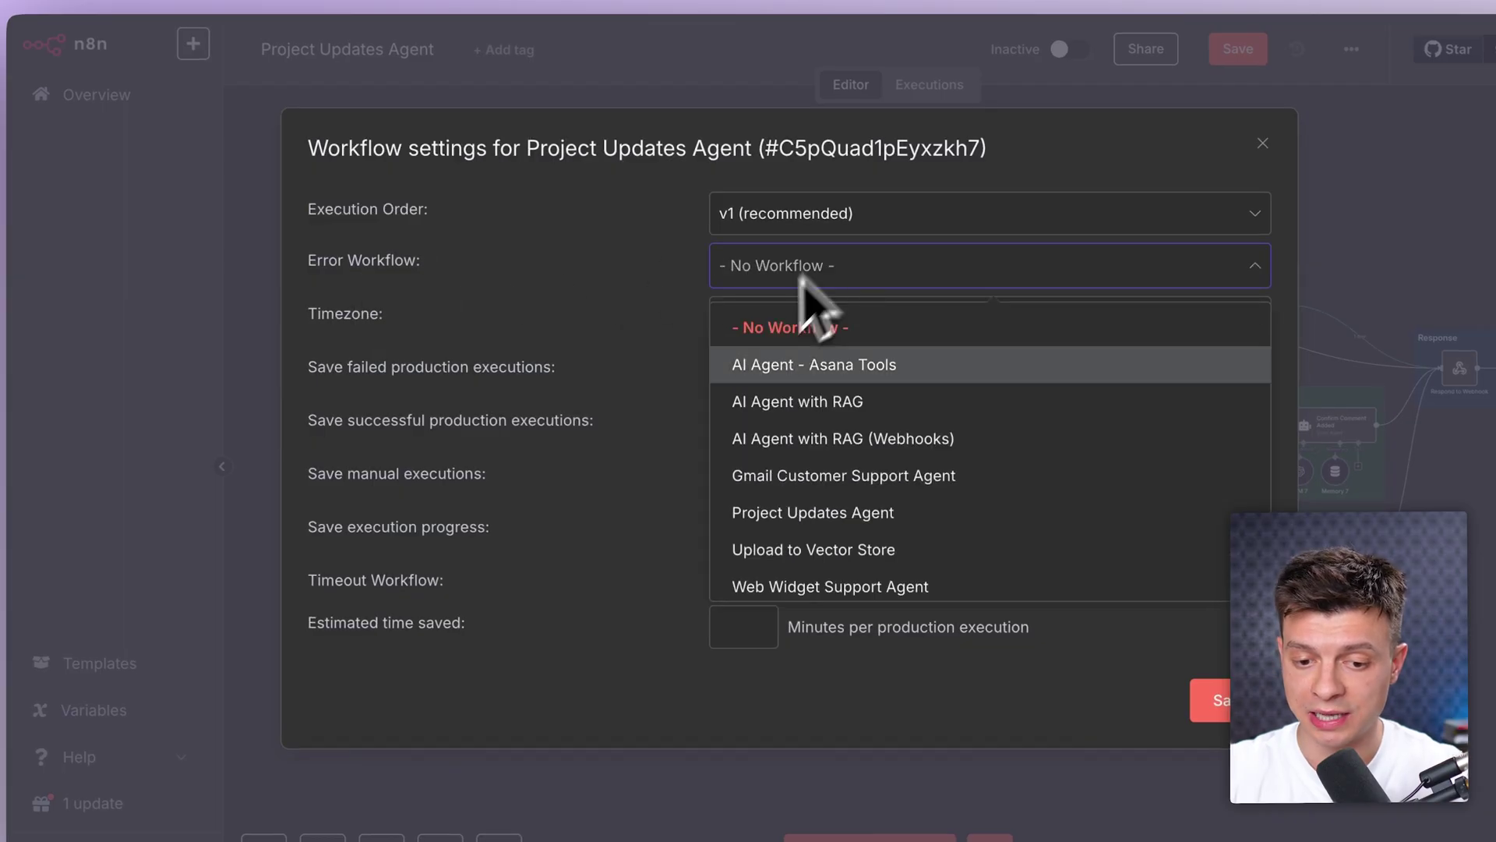
pyautogui.click(1041, 210)
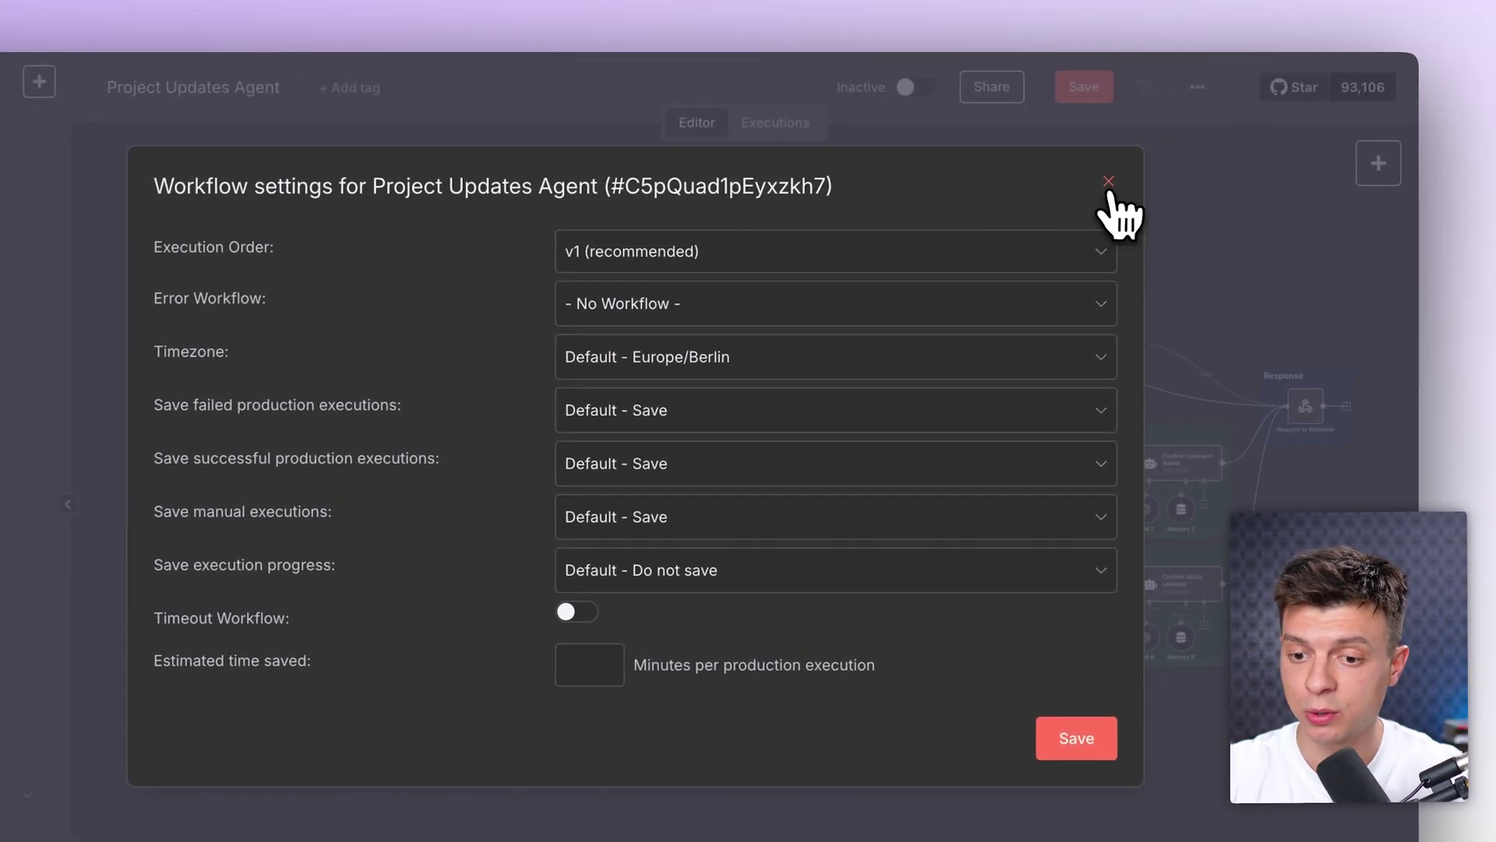
pyautogui.click(1154, 169)
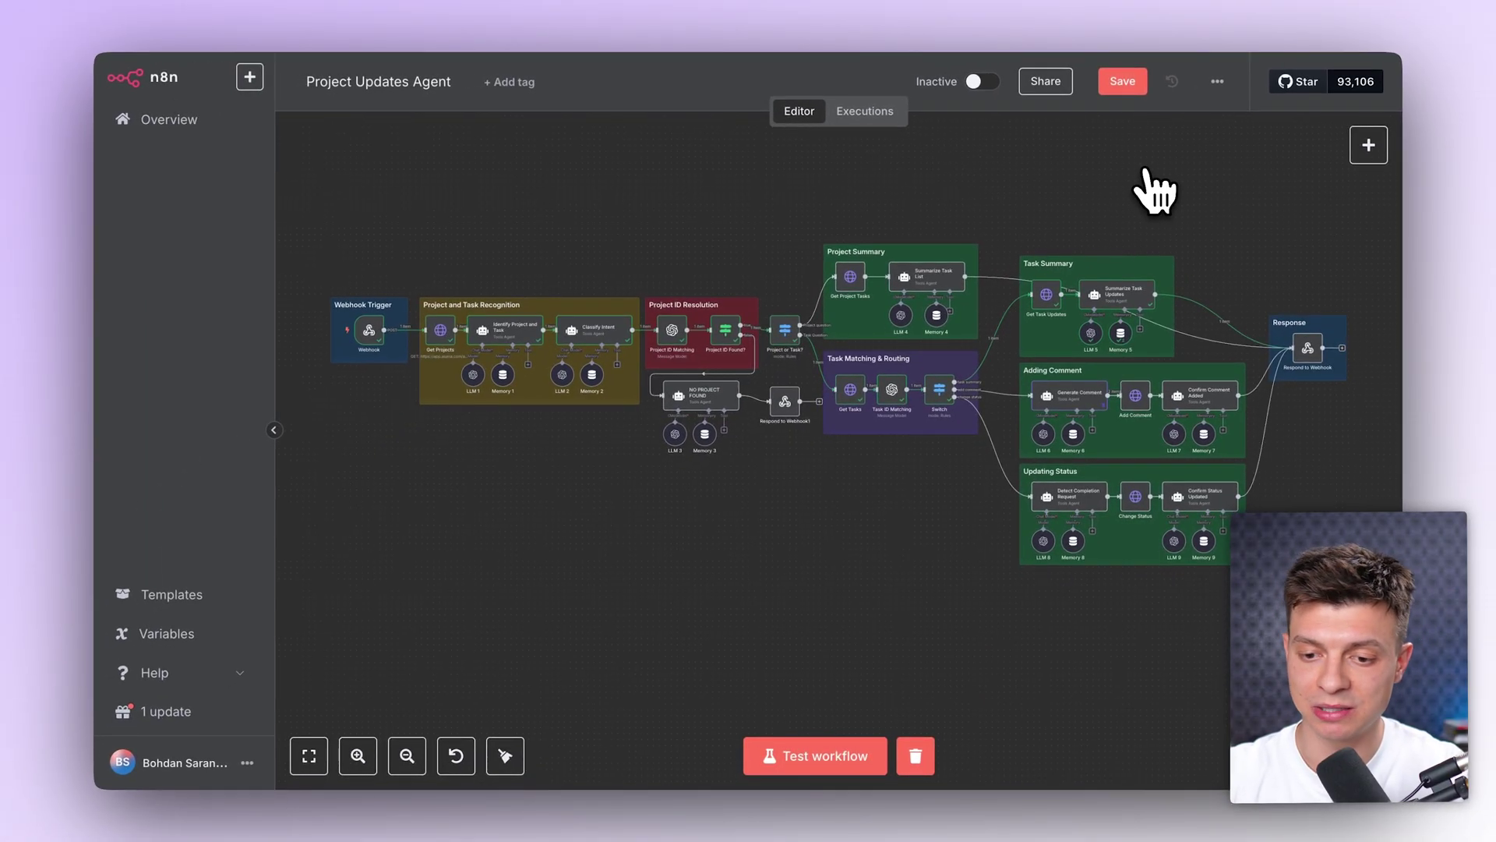
pyautogui.scroll(2, 933, 195)
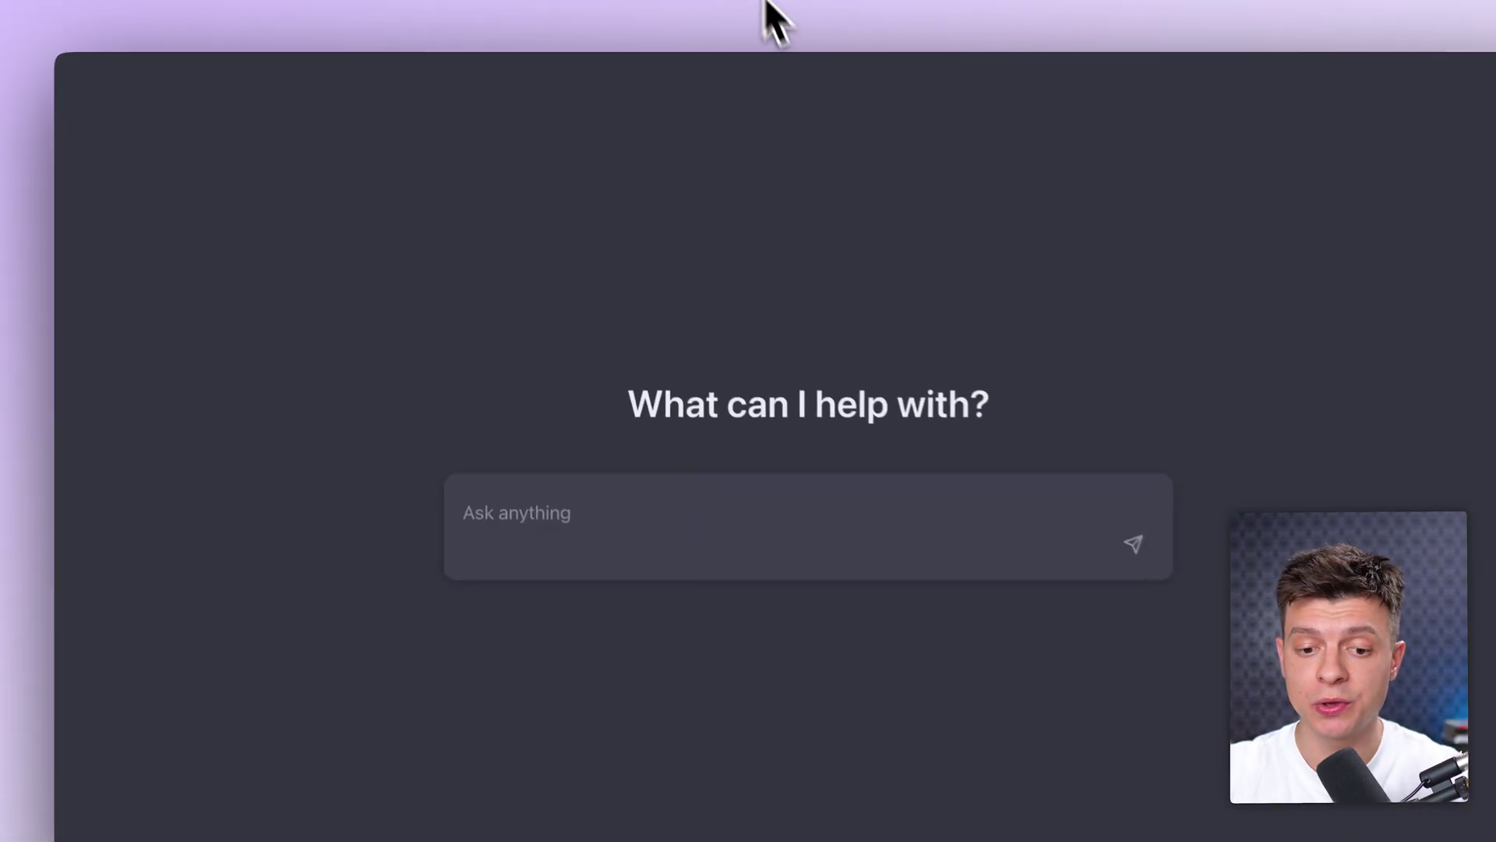